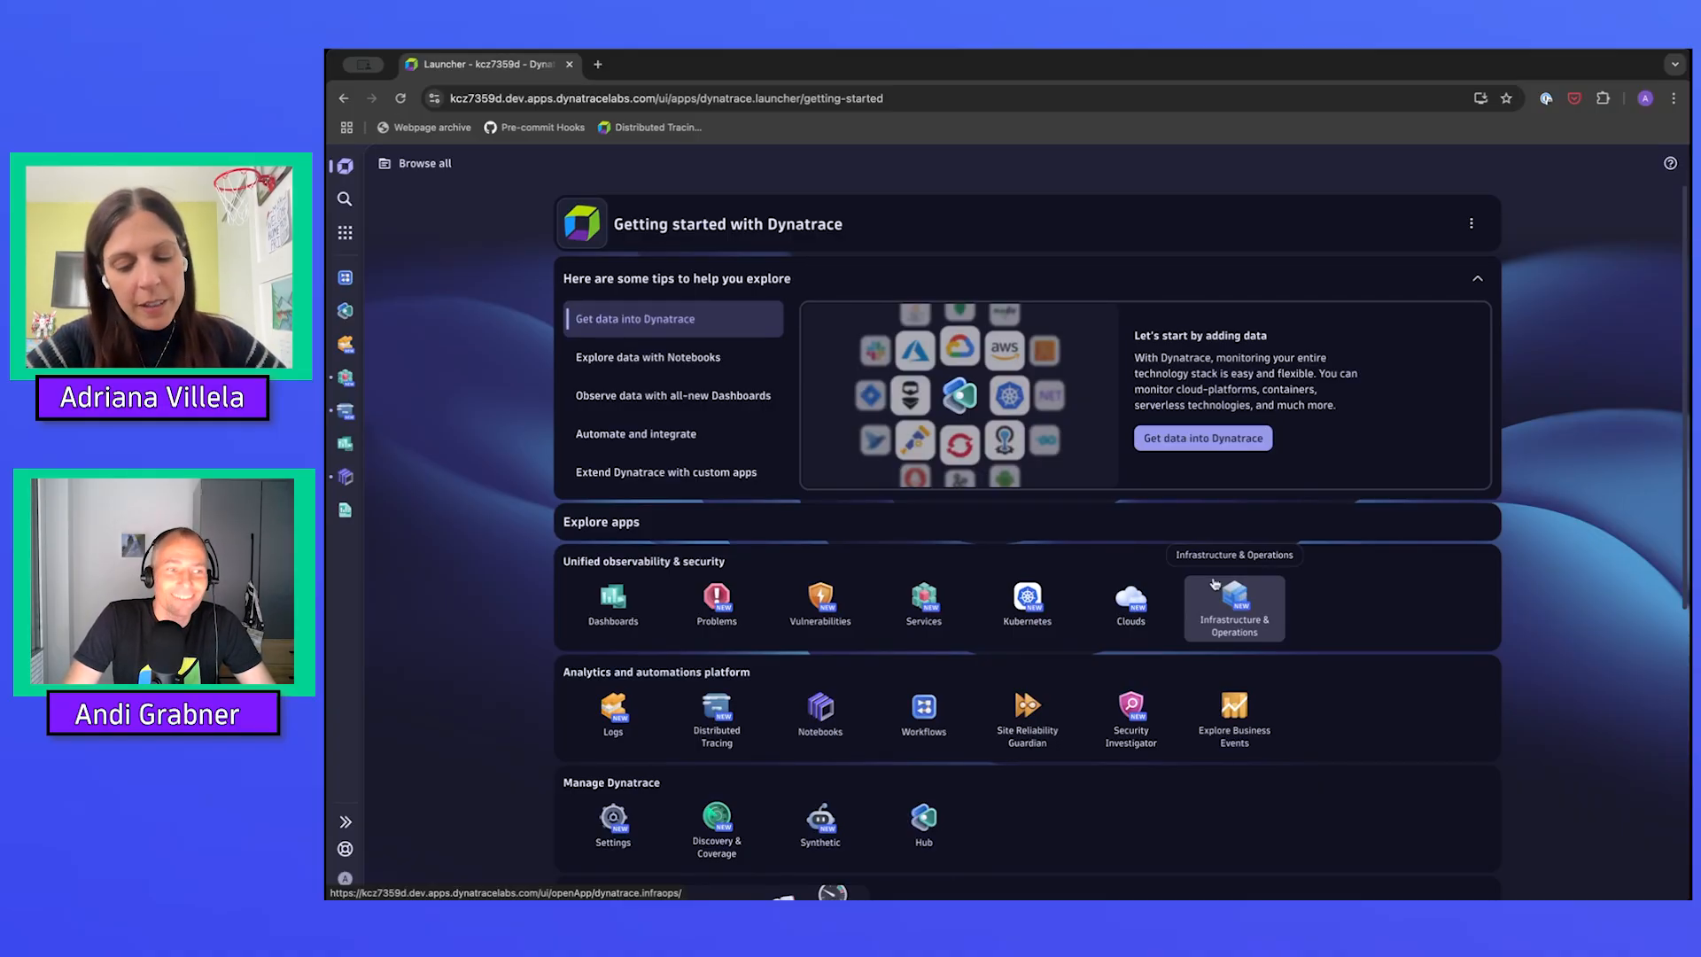
# Find and open the Notebooks app through the environment search, and show the list of all notebooks
pyautogui.hotkey('ctrl', 'k')
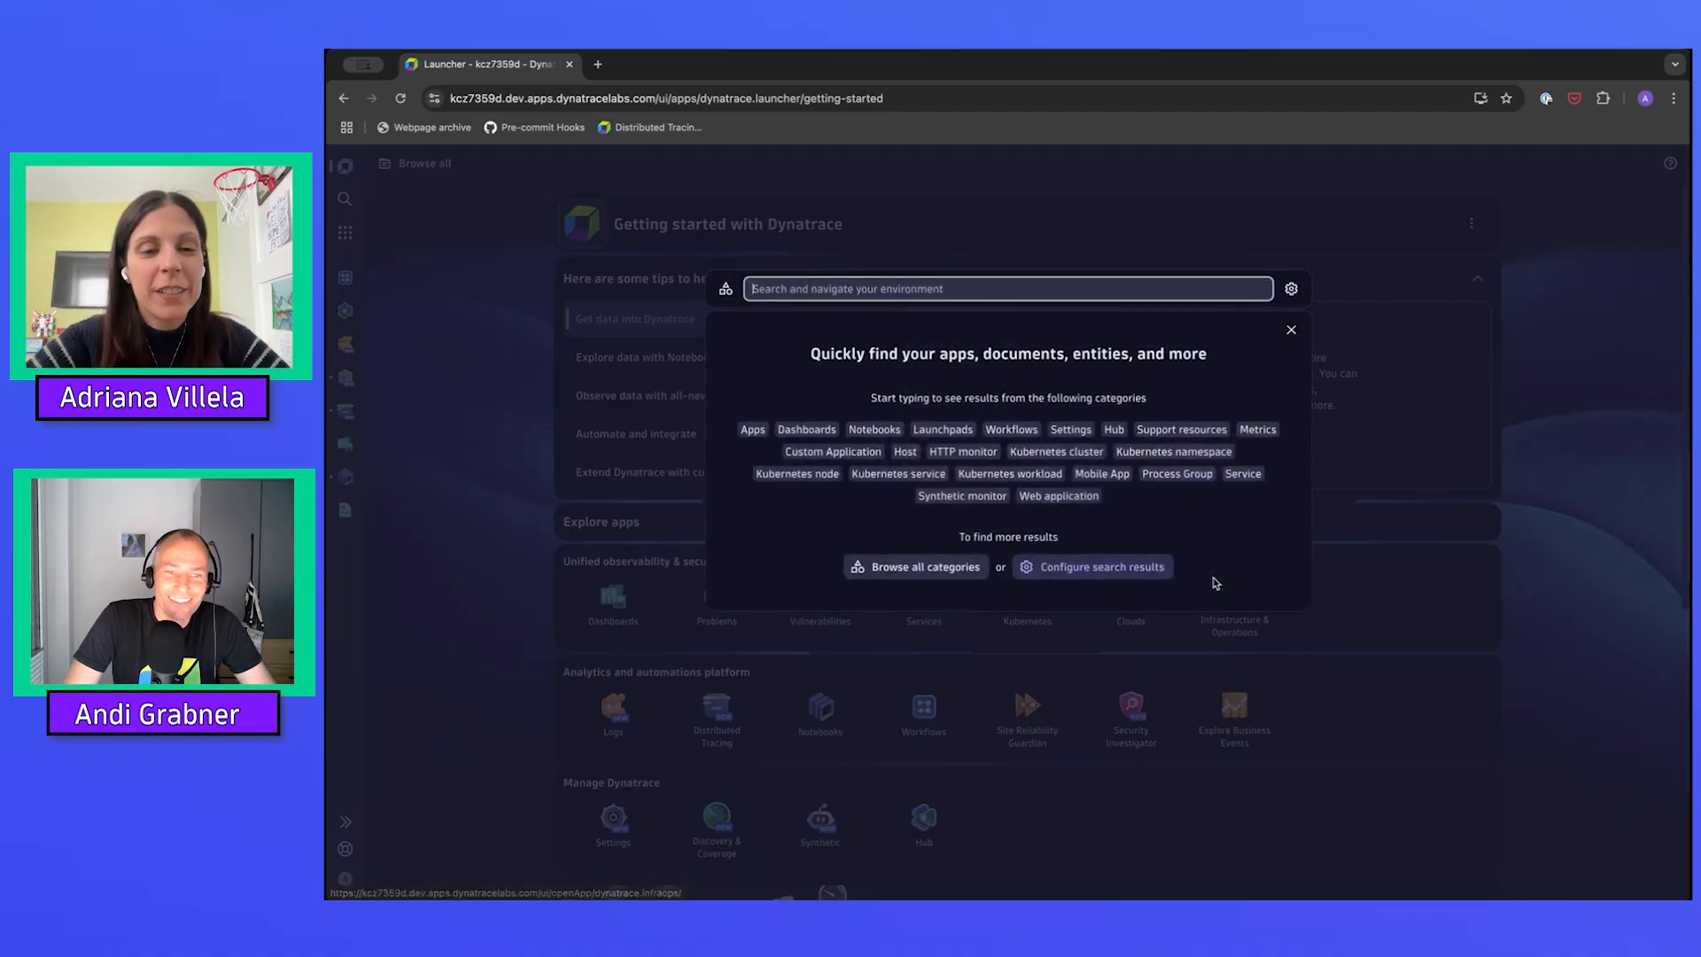
pyautogui.write('note')
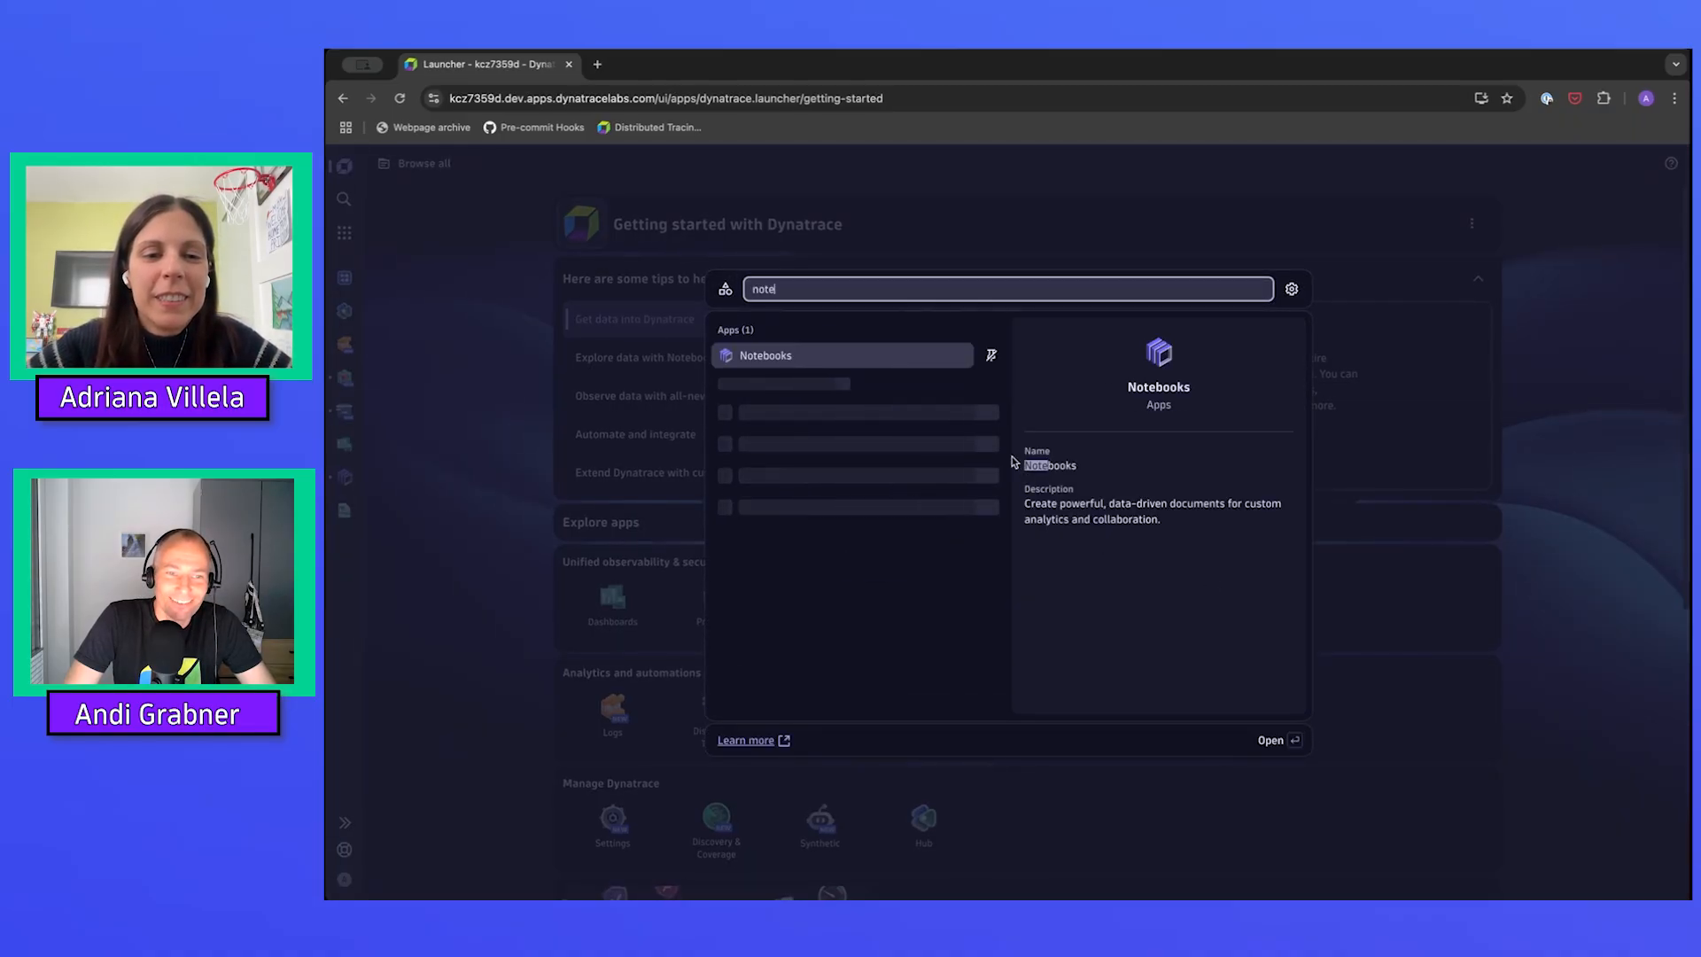
pyautogui.click(928, 357)
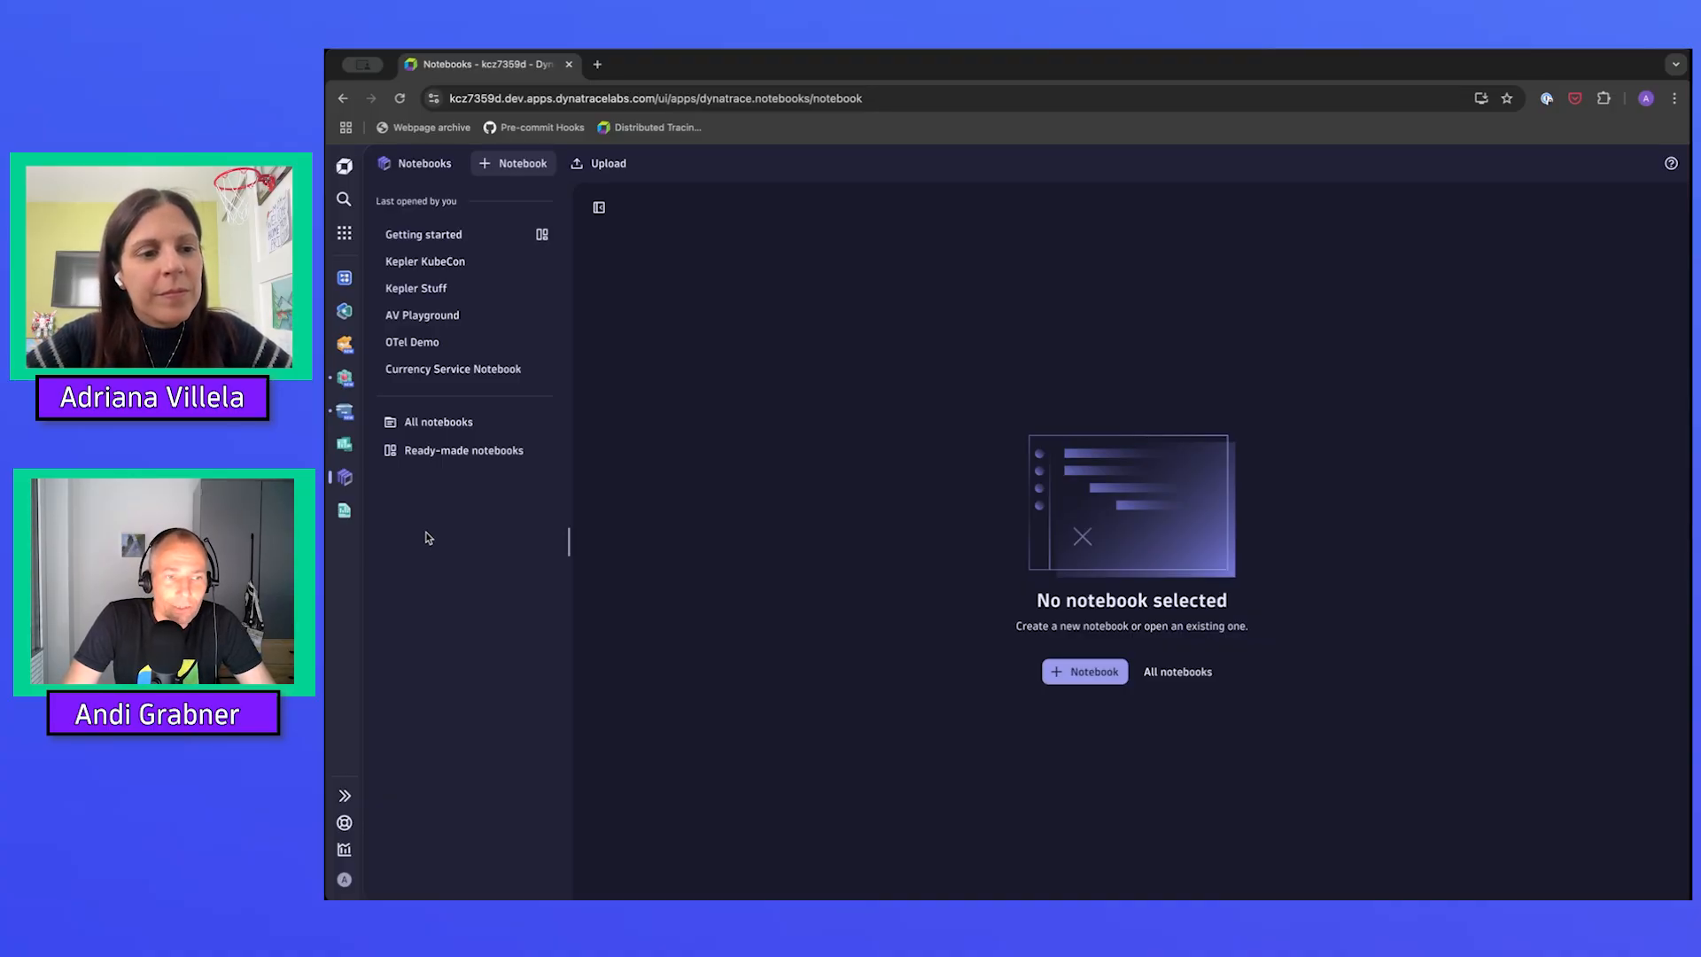
pyautogui.click(438, 422)
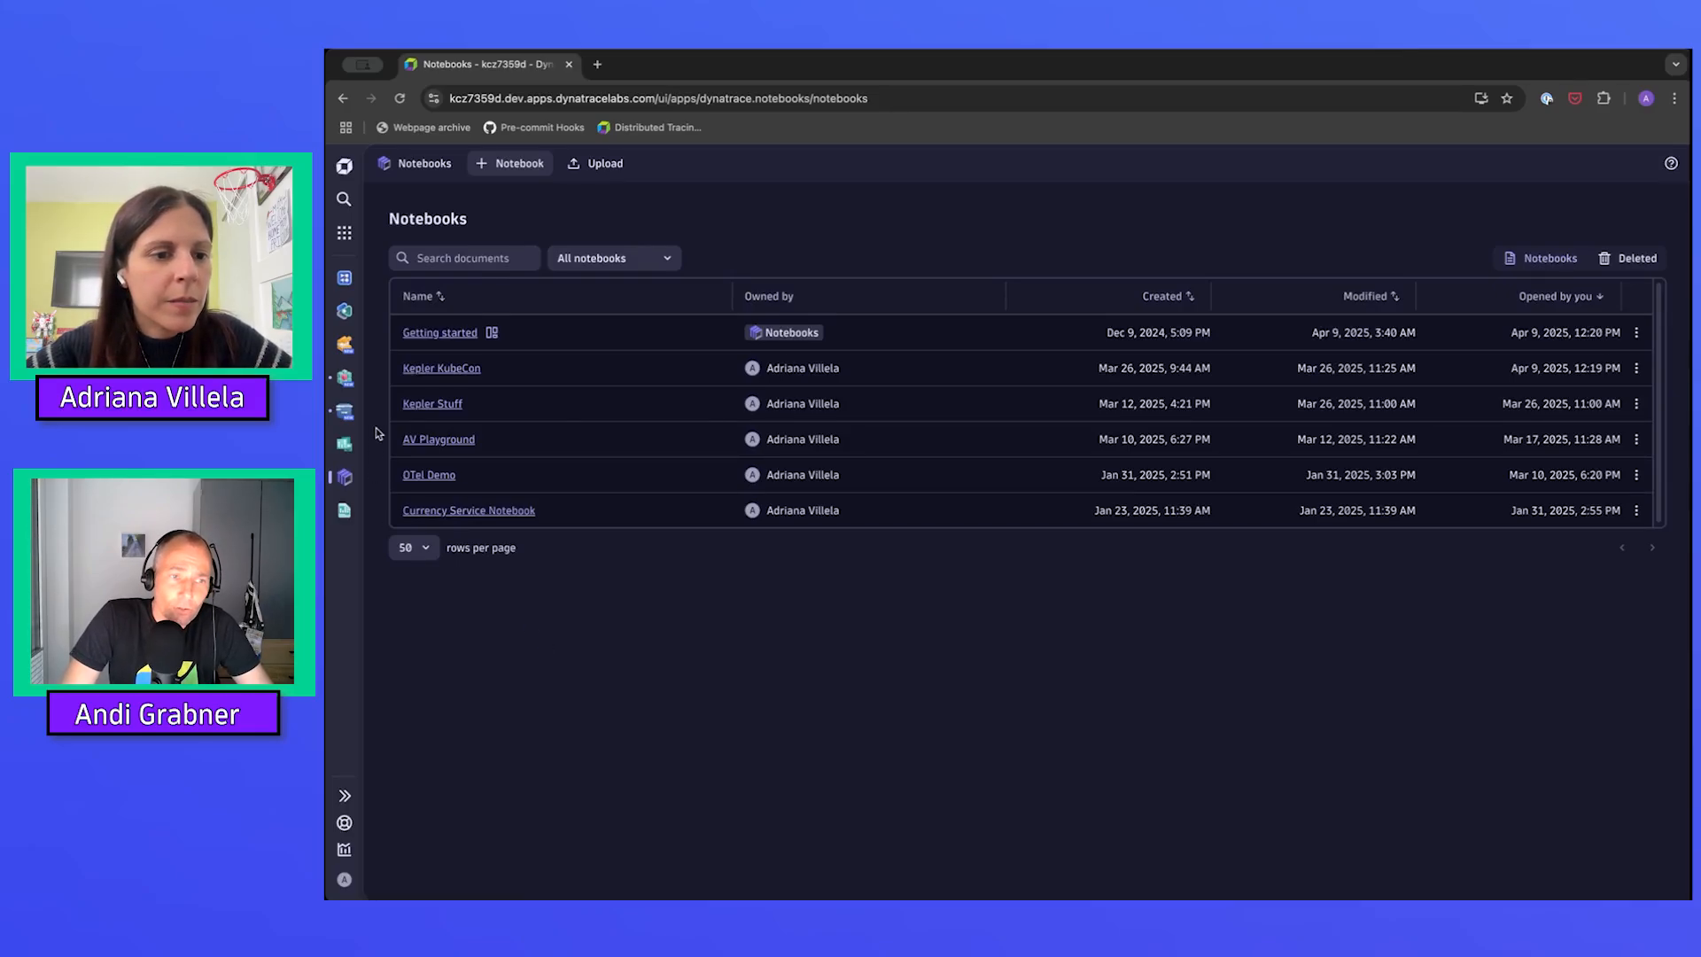
# View the Getting started notebook and its linked Log Analysis example, and return to the original environment
pyautogui.click(445, 333)
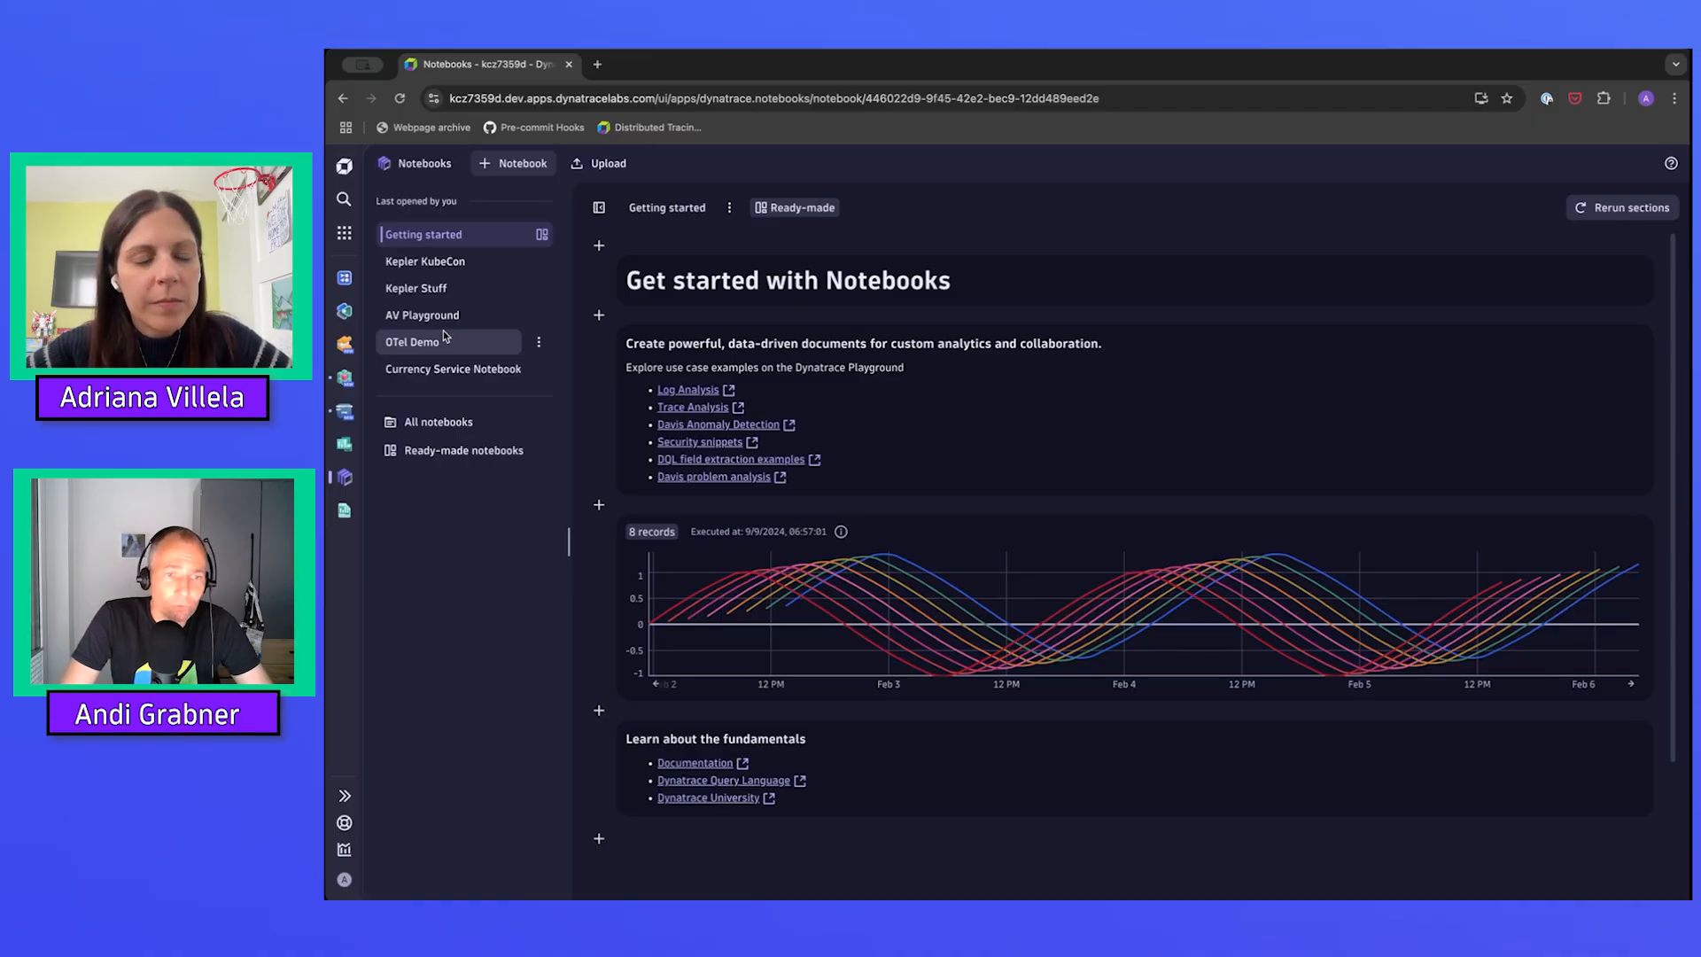
pyautogui.click(692, 391)
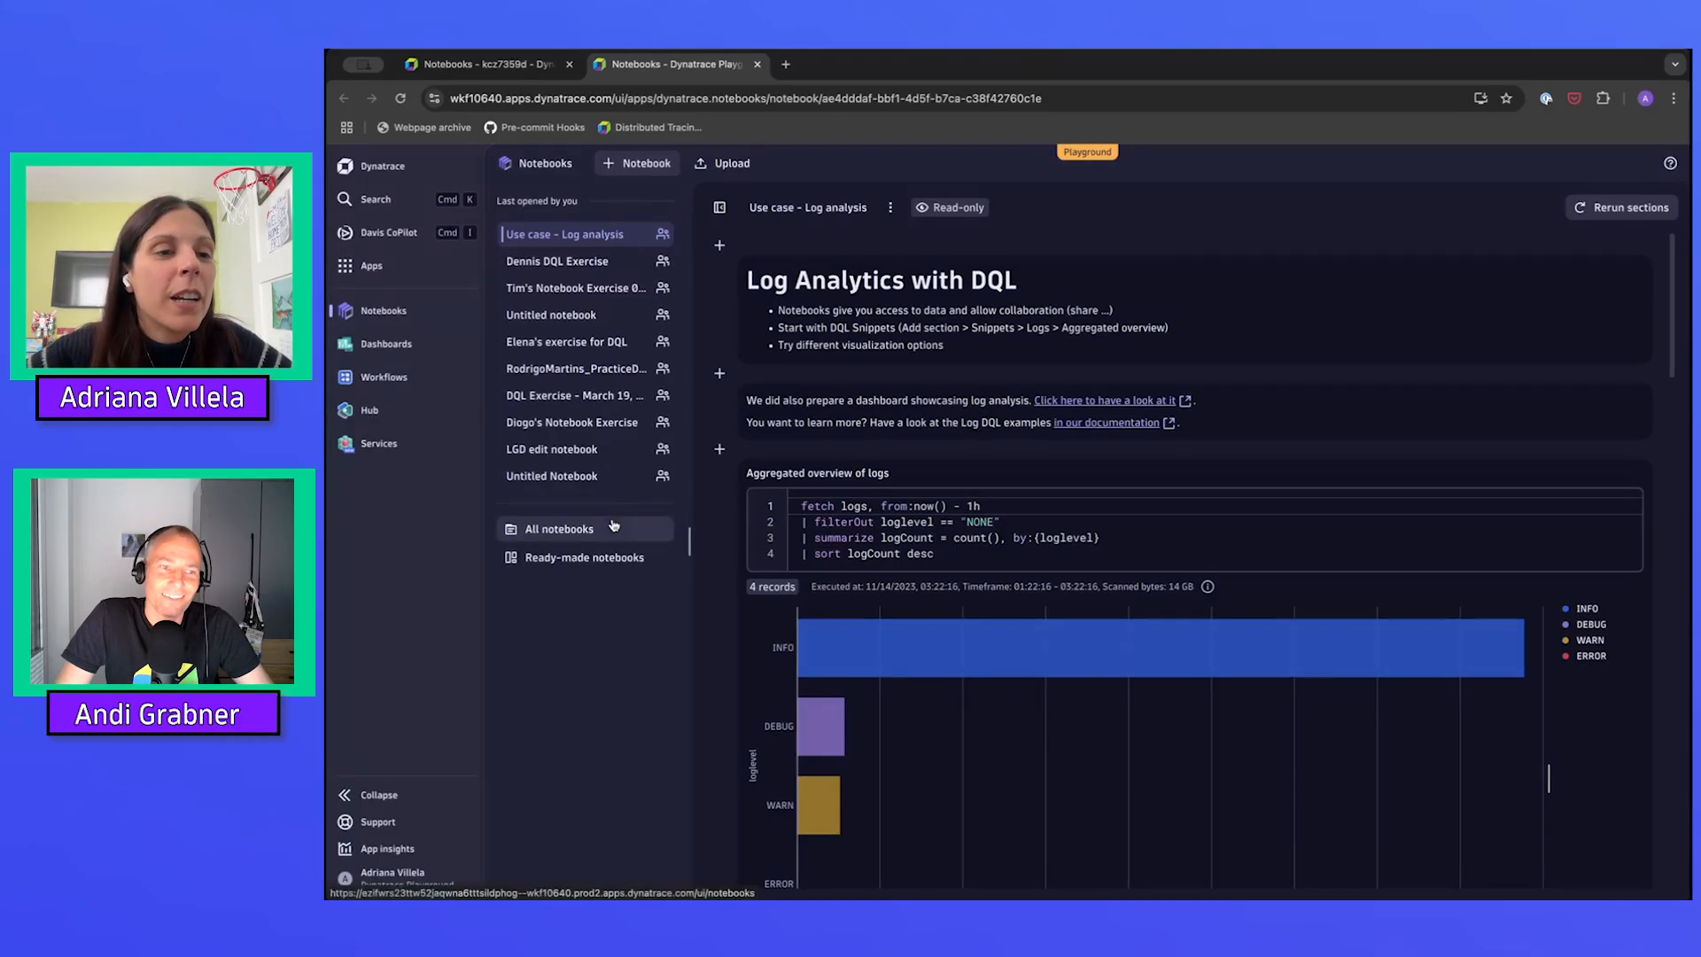
pyautogui.click(499, 66)
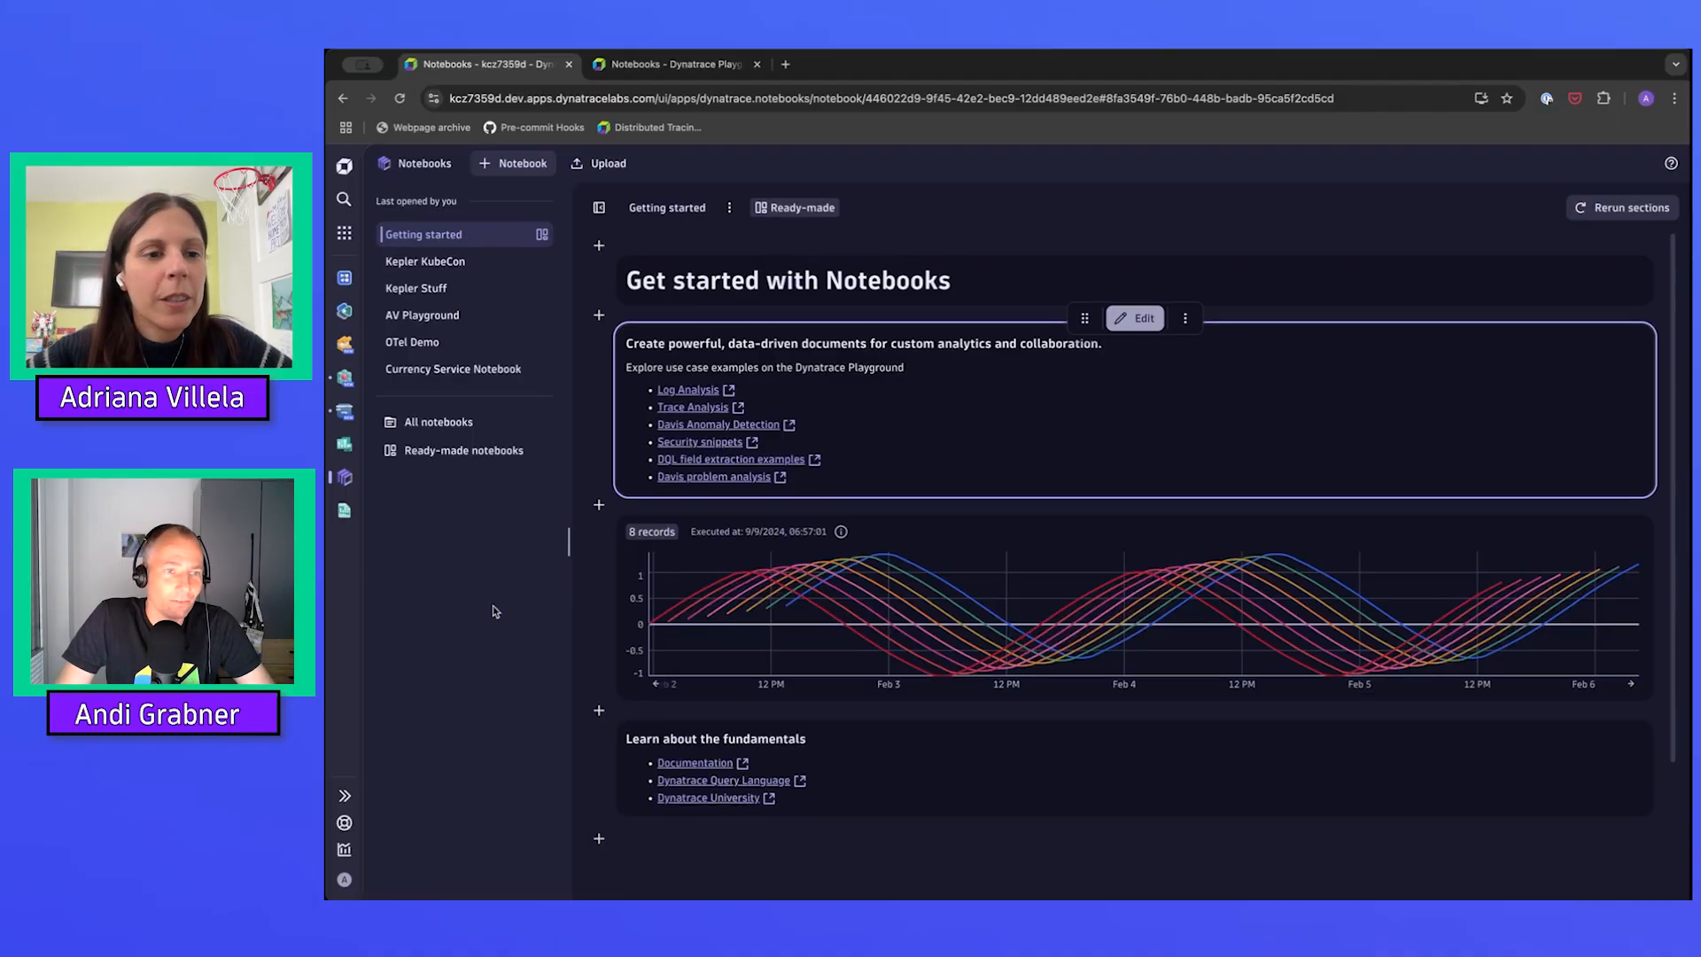
# Create a new notebook and rename it "OTel Demo Notebook"
pyautogui.click(521, 165)
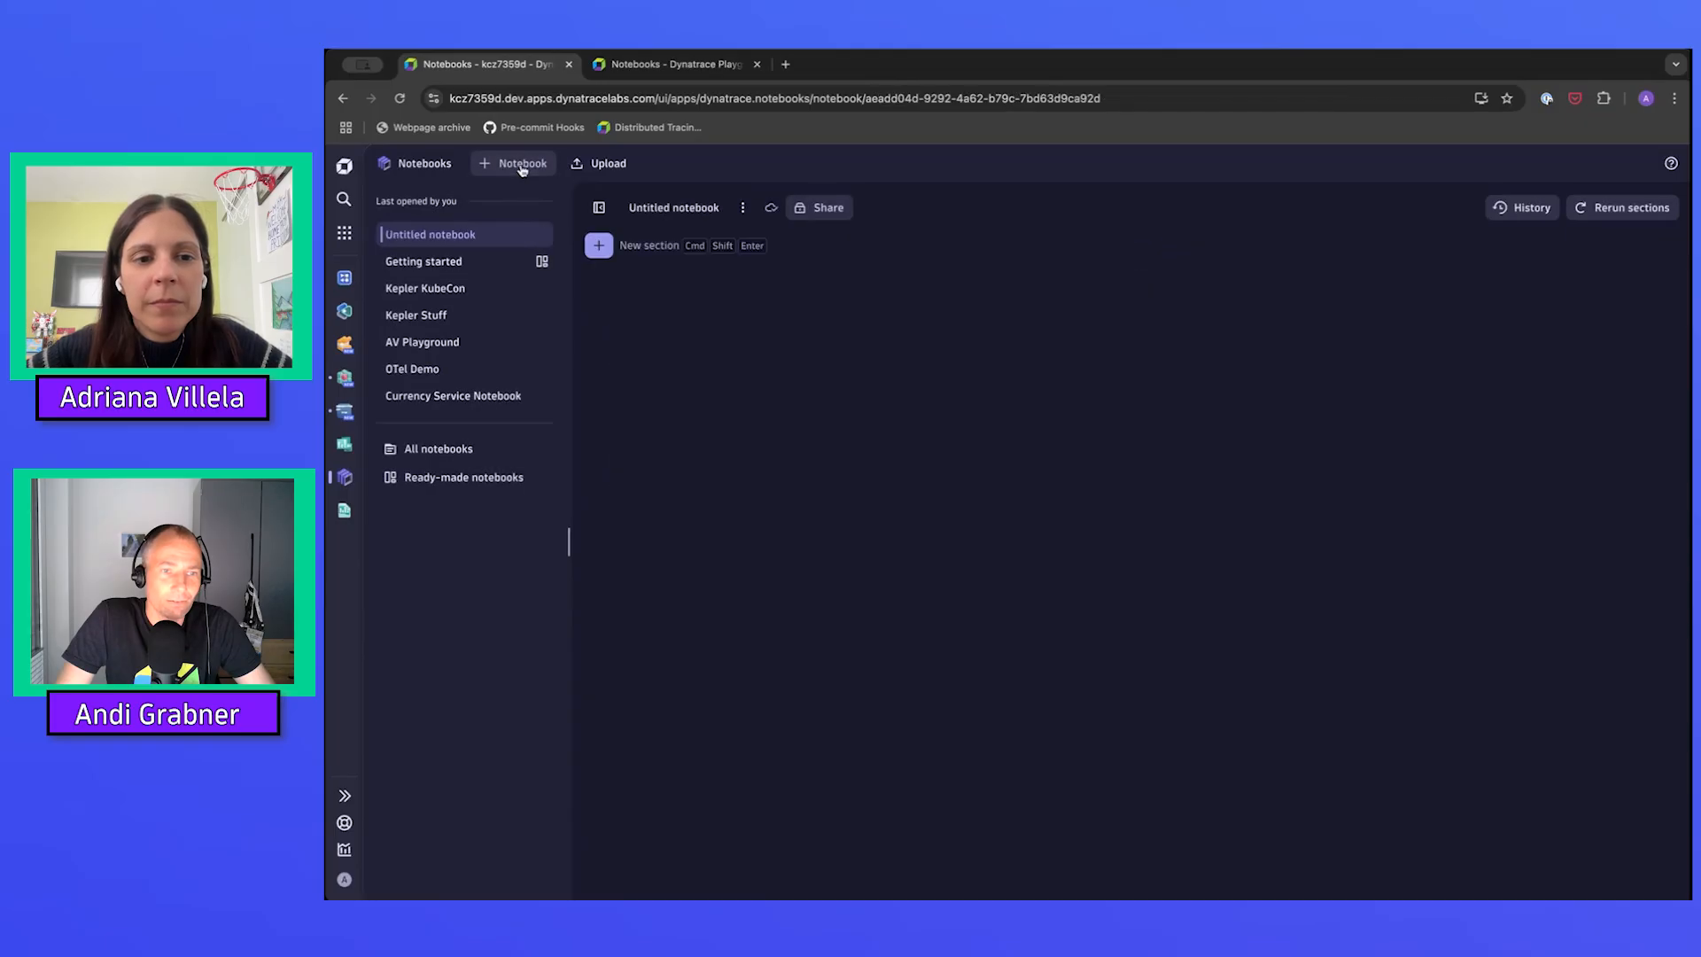
pyautogui.click(744, 209)
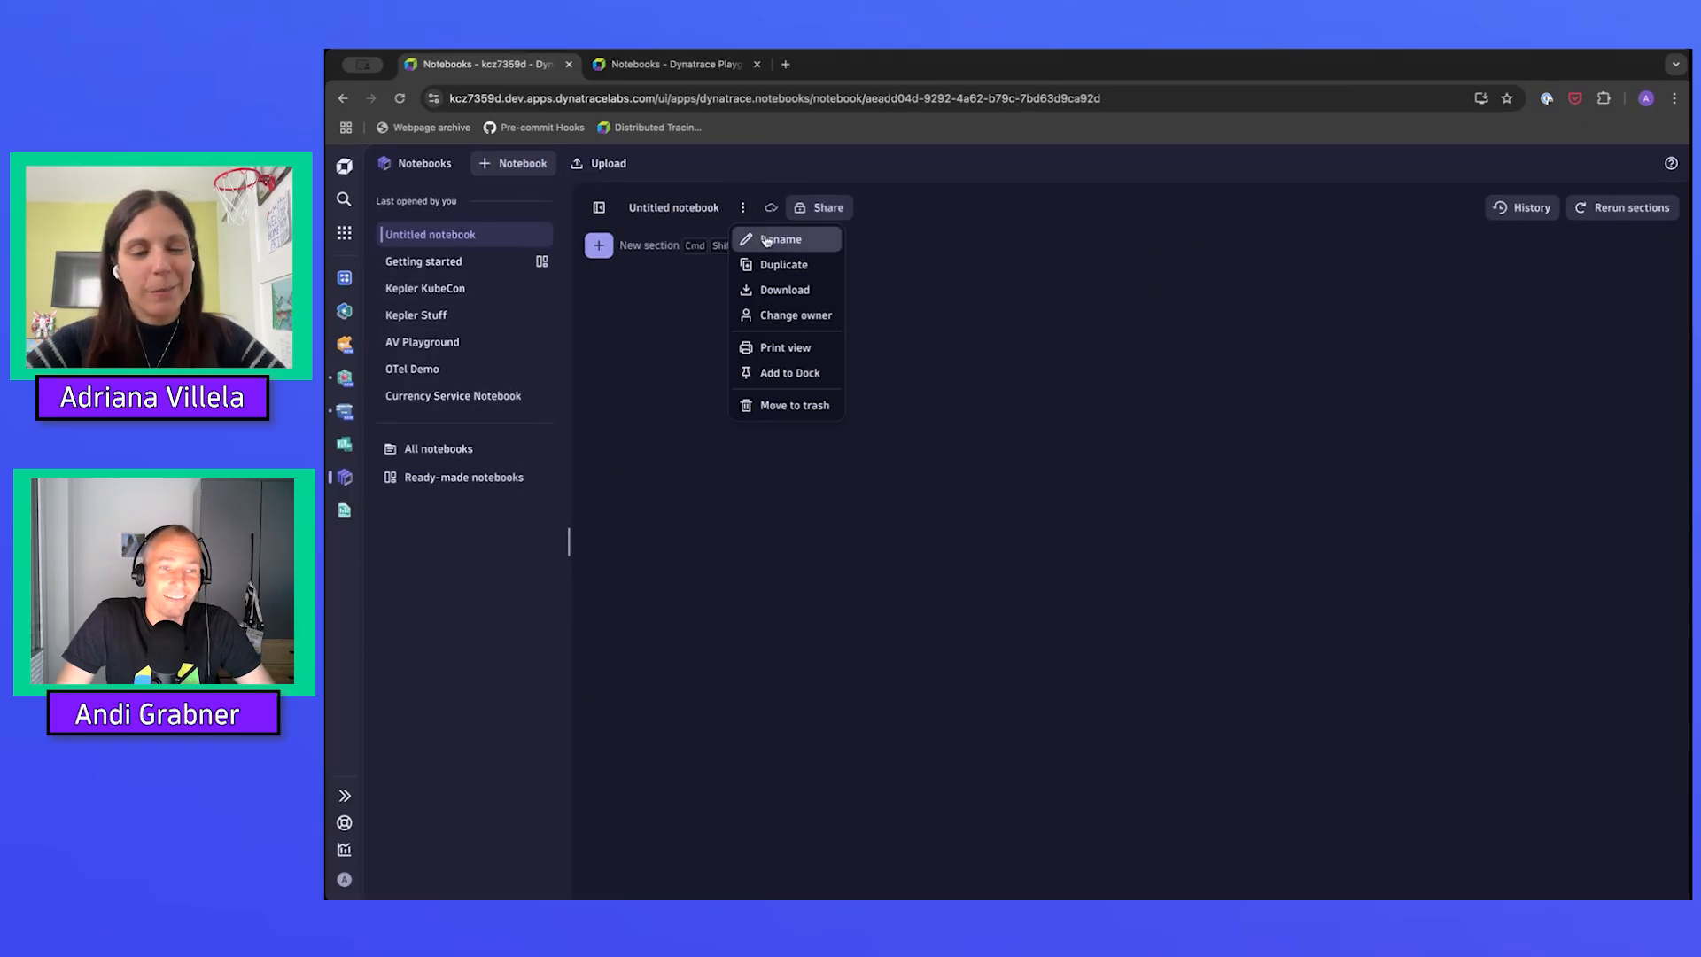
pyautogui.click(766, 239)
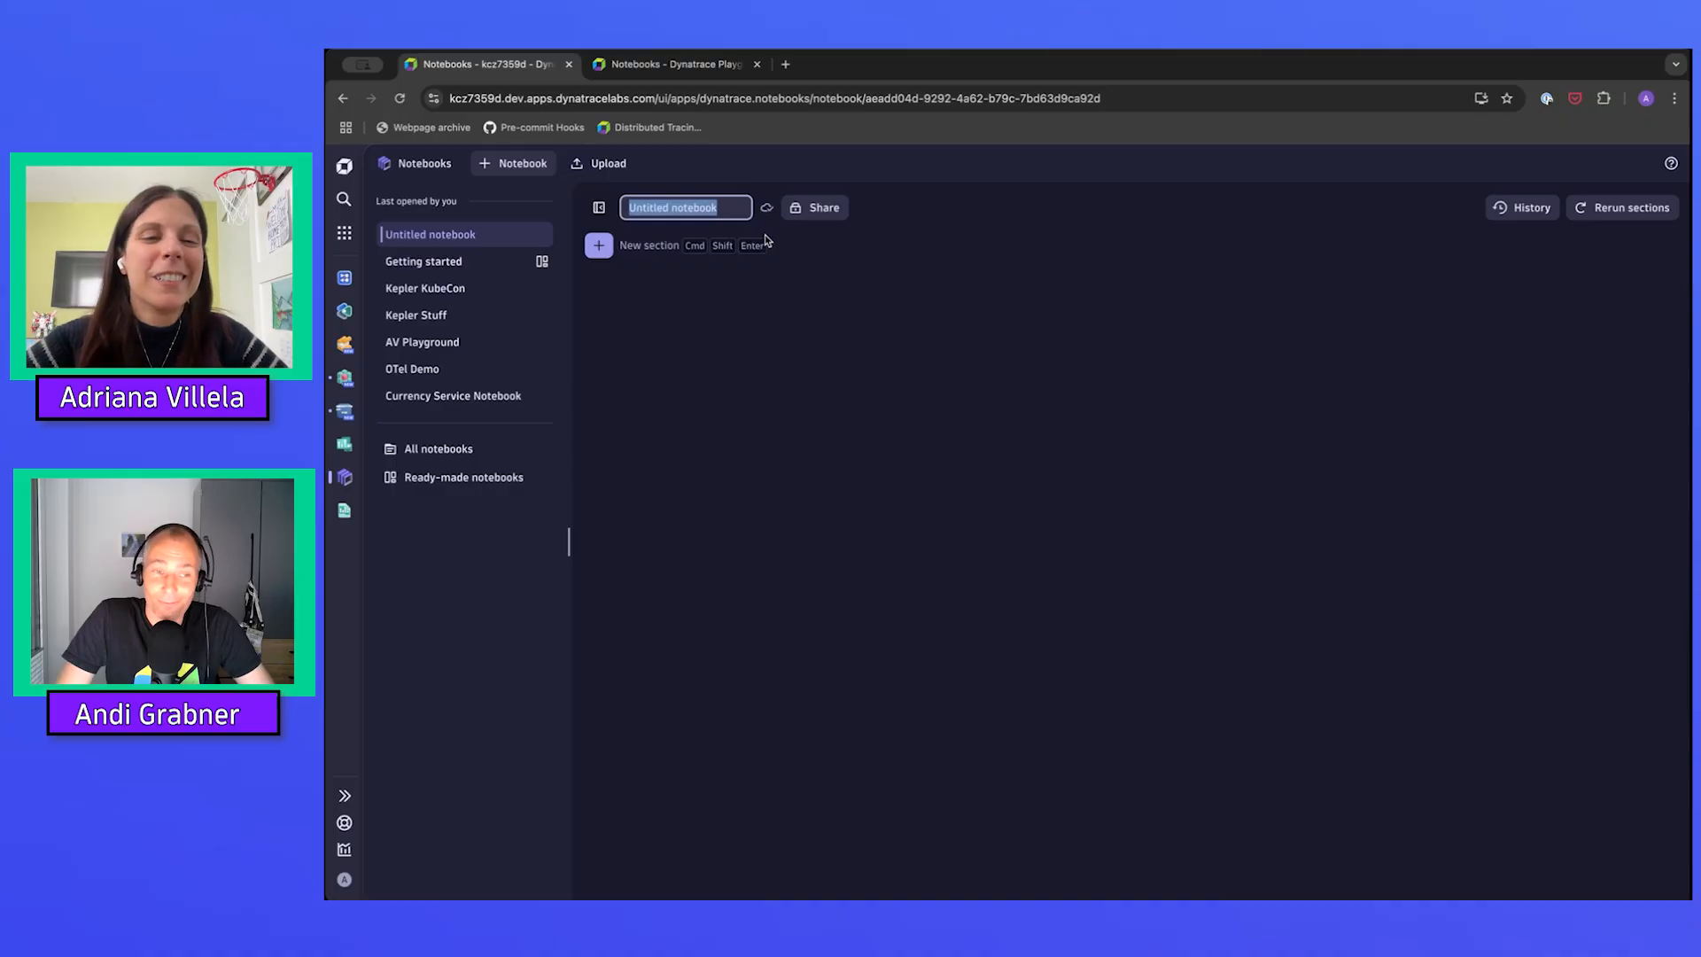
pyautogui.write('OTel Demo Note')
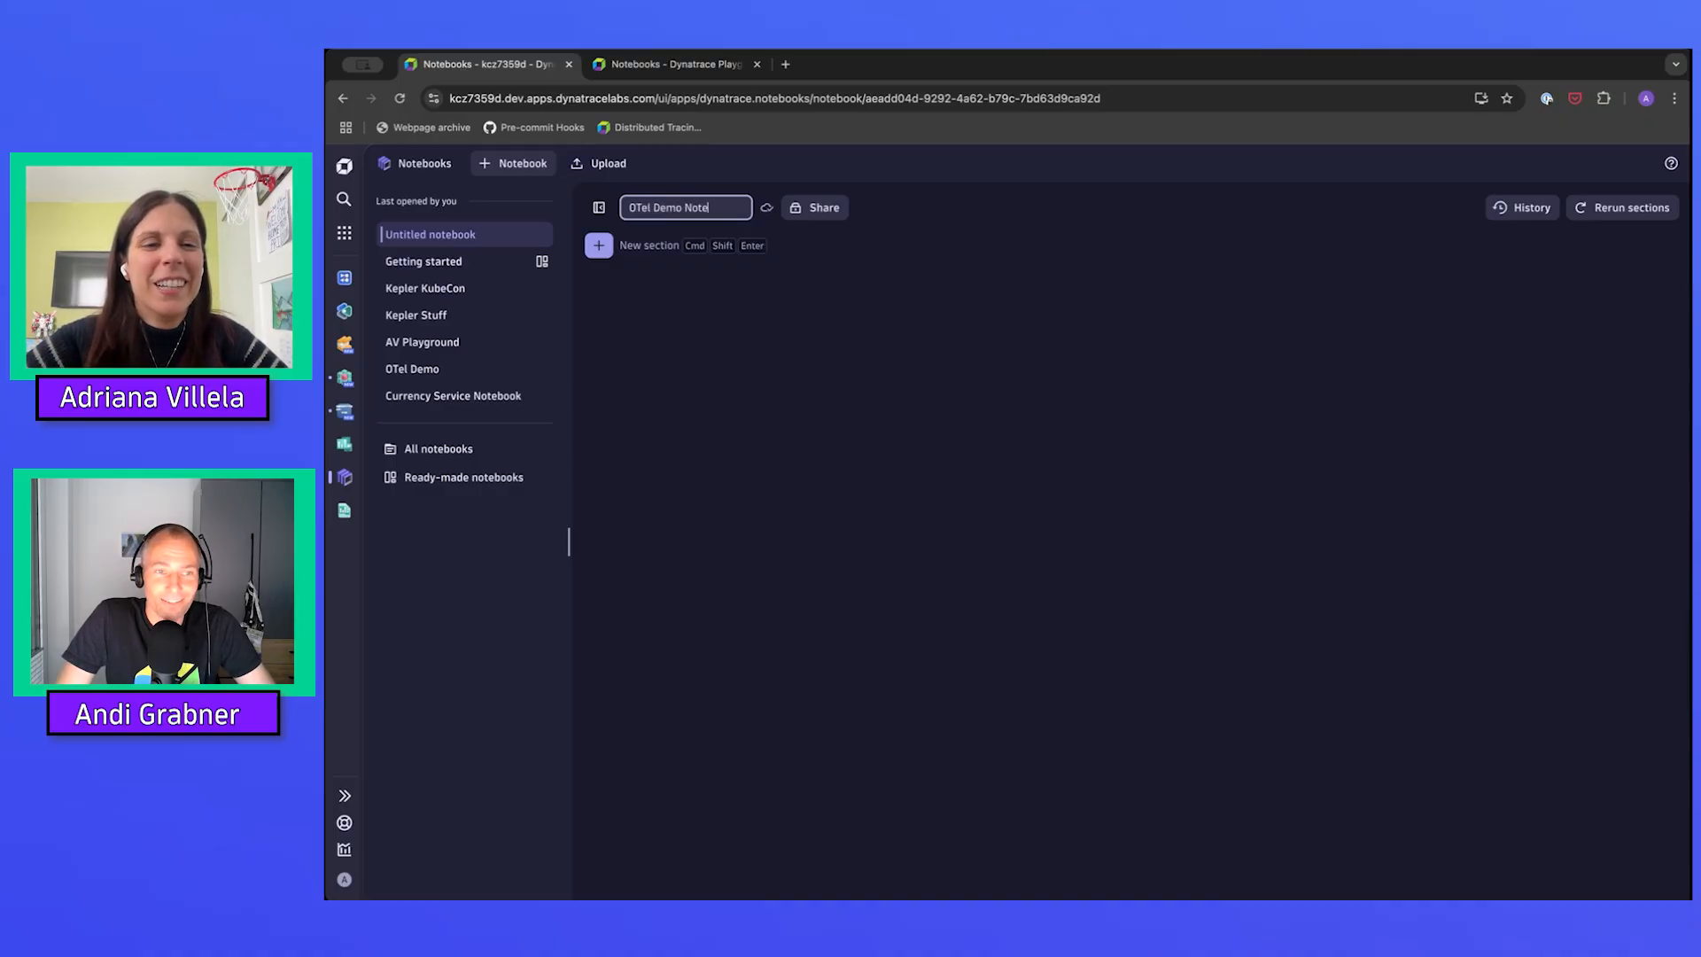
pyautogui.write('book')
pyautogui.click(872, 339)
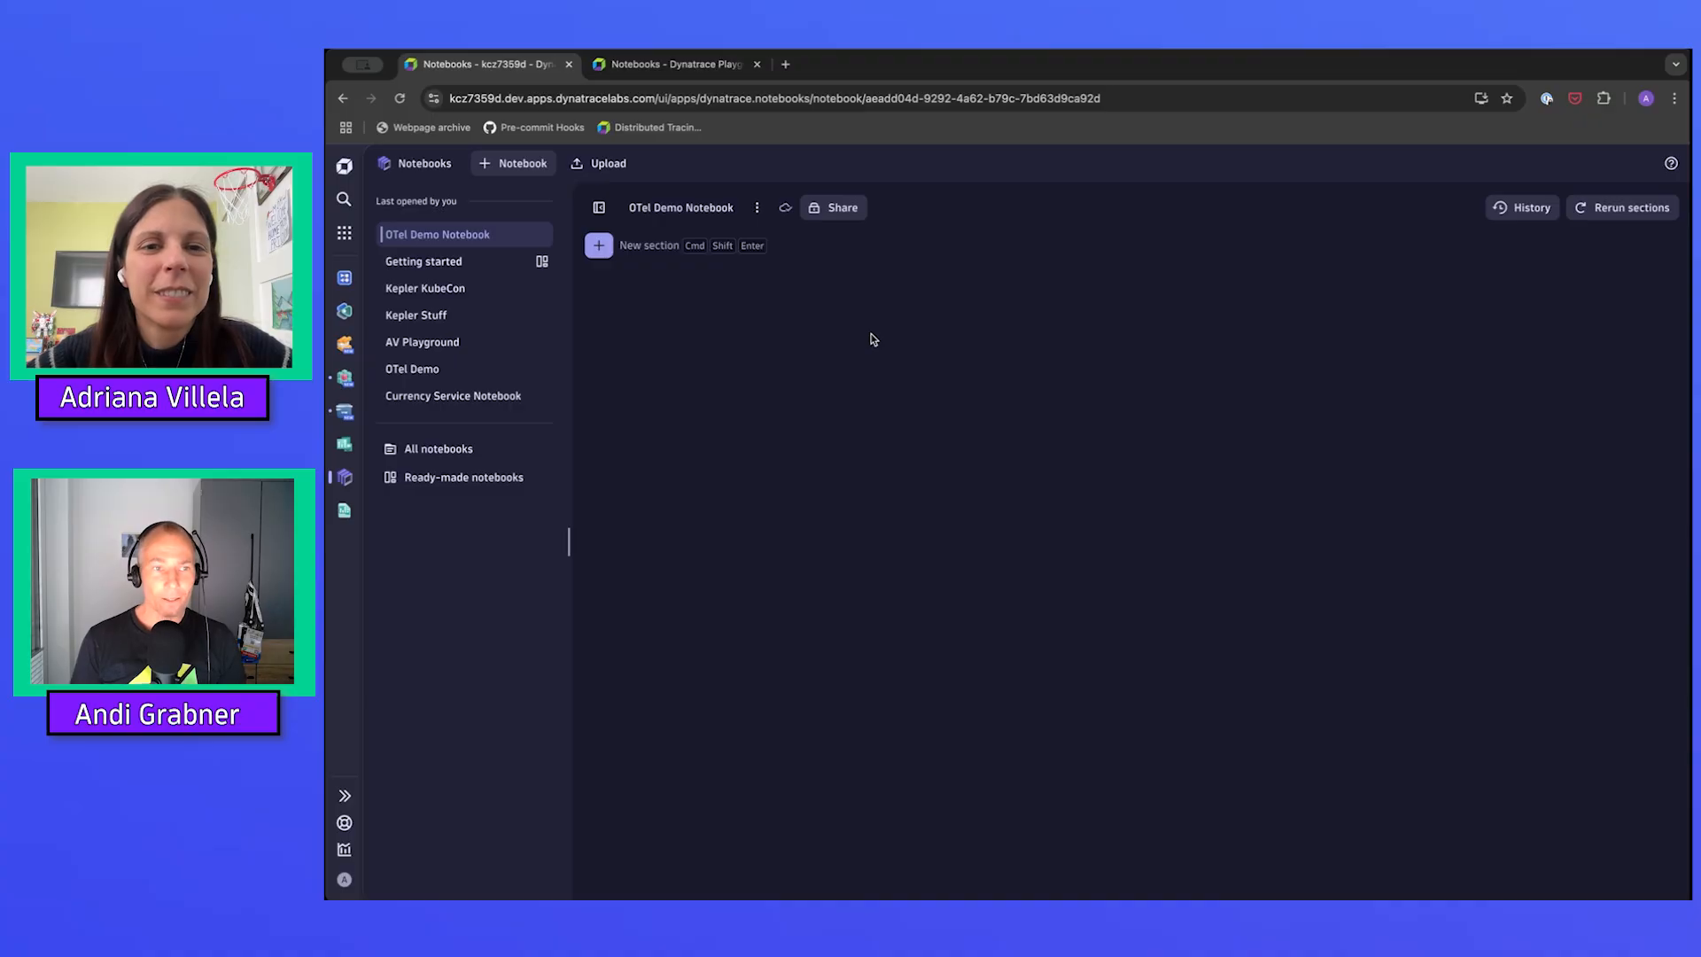
# Highlight the notebook's ID at the end of its web address
pyautogui.click(866, 98)
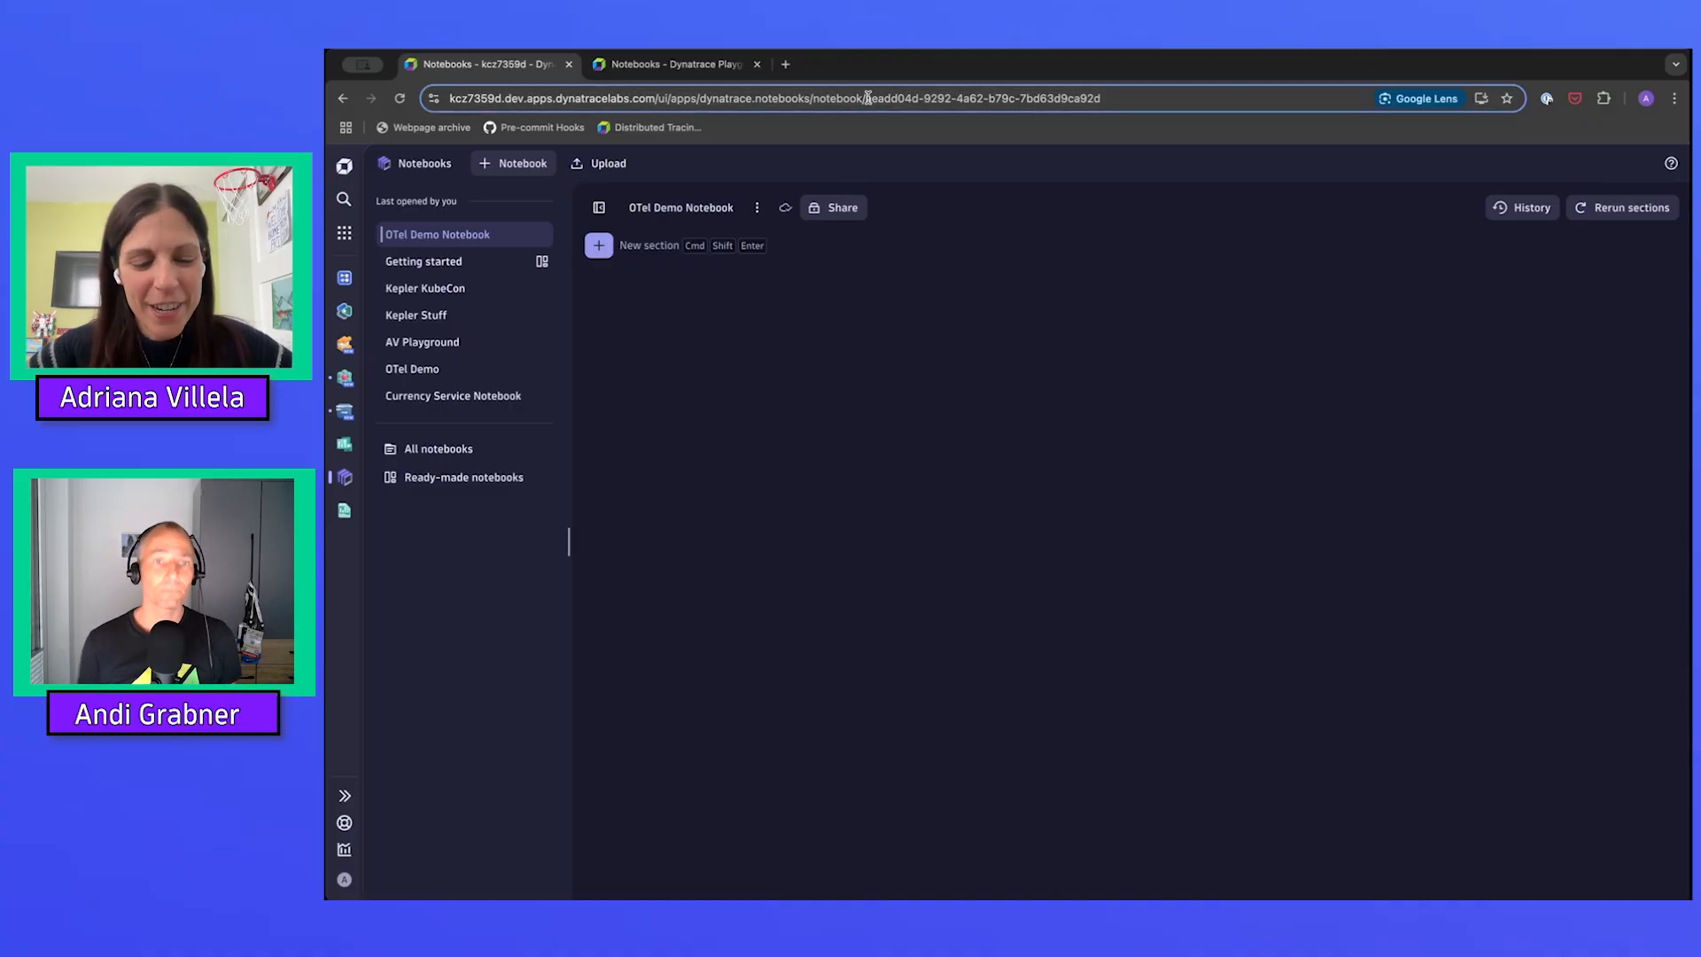
pyautogui.press('Right')
pyautogui.hotkey('shift', 'alt', 'Left')
pyautogui.hotkey('shift', 'alt', 'Left')
pyautogui.hotkey('shift', 'alt', 'Left')
pyautogui.hotkey('shift', 'alt', 'Left')
pyautogui.hotkey('shift', 'alt', 'Left')
pyautogui.hotkey('shift', 'alt', 'Left')
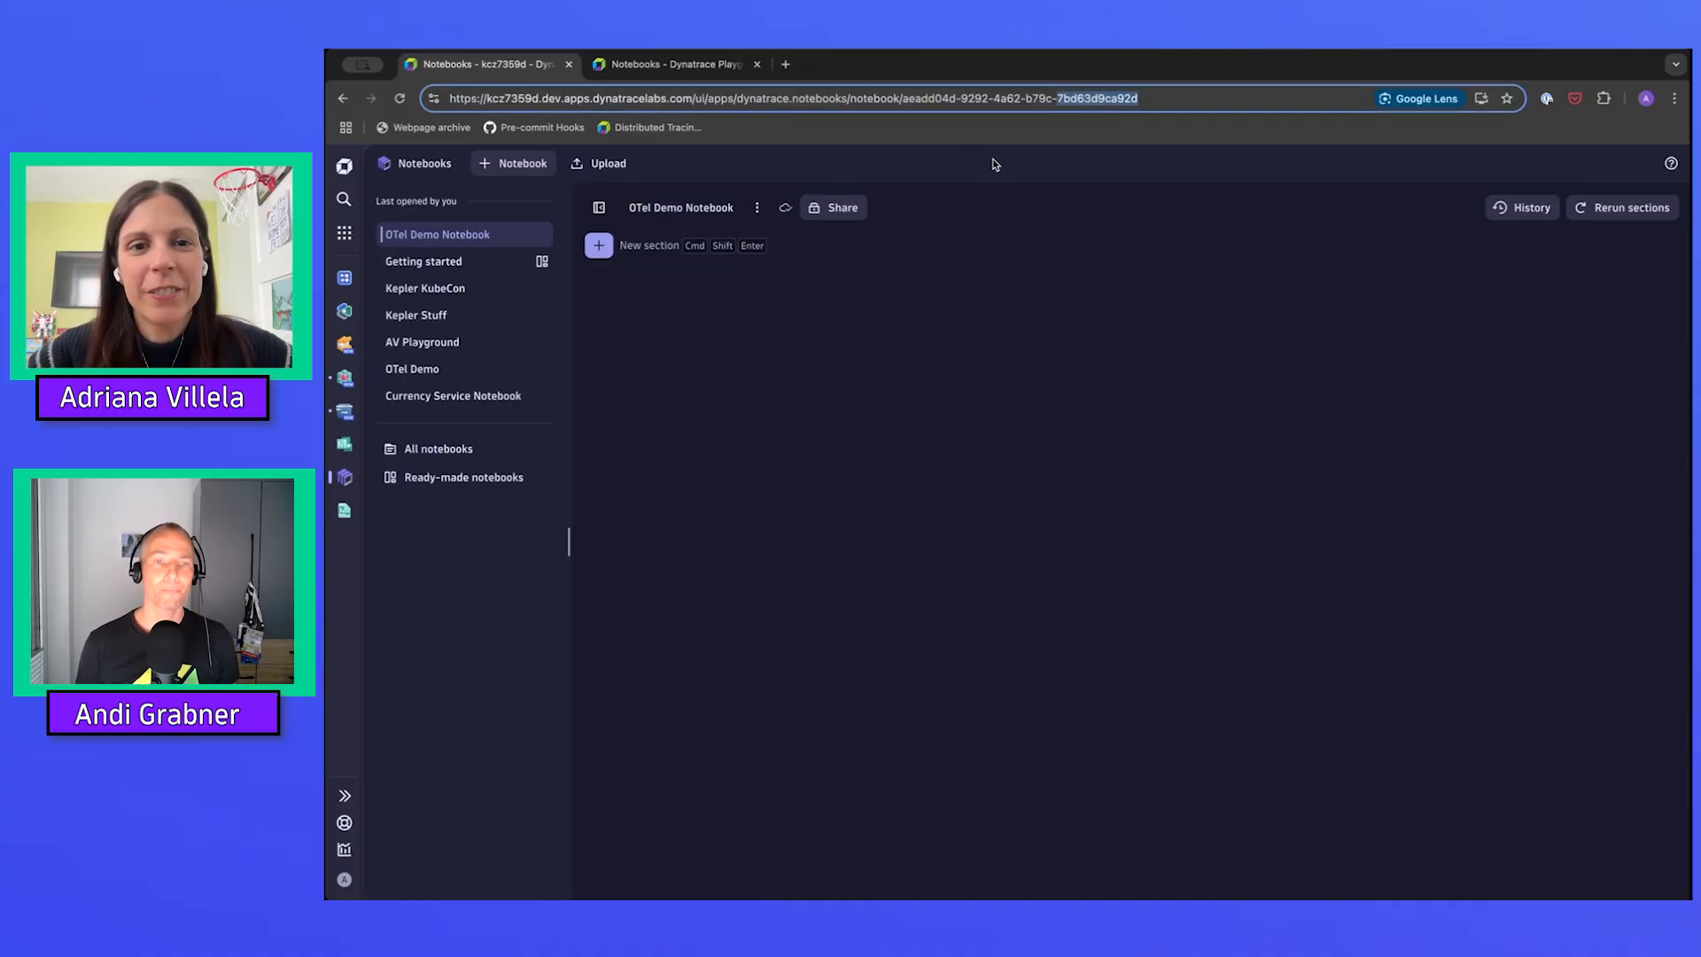
pyautogui.hotkey('shift', 'alt', 'Right')
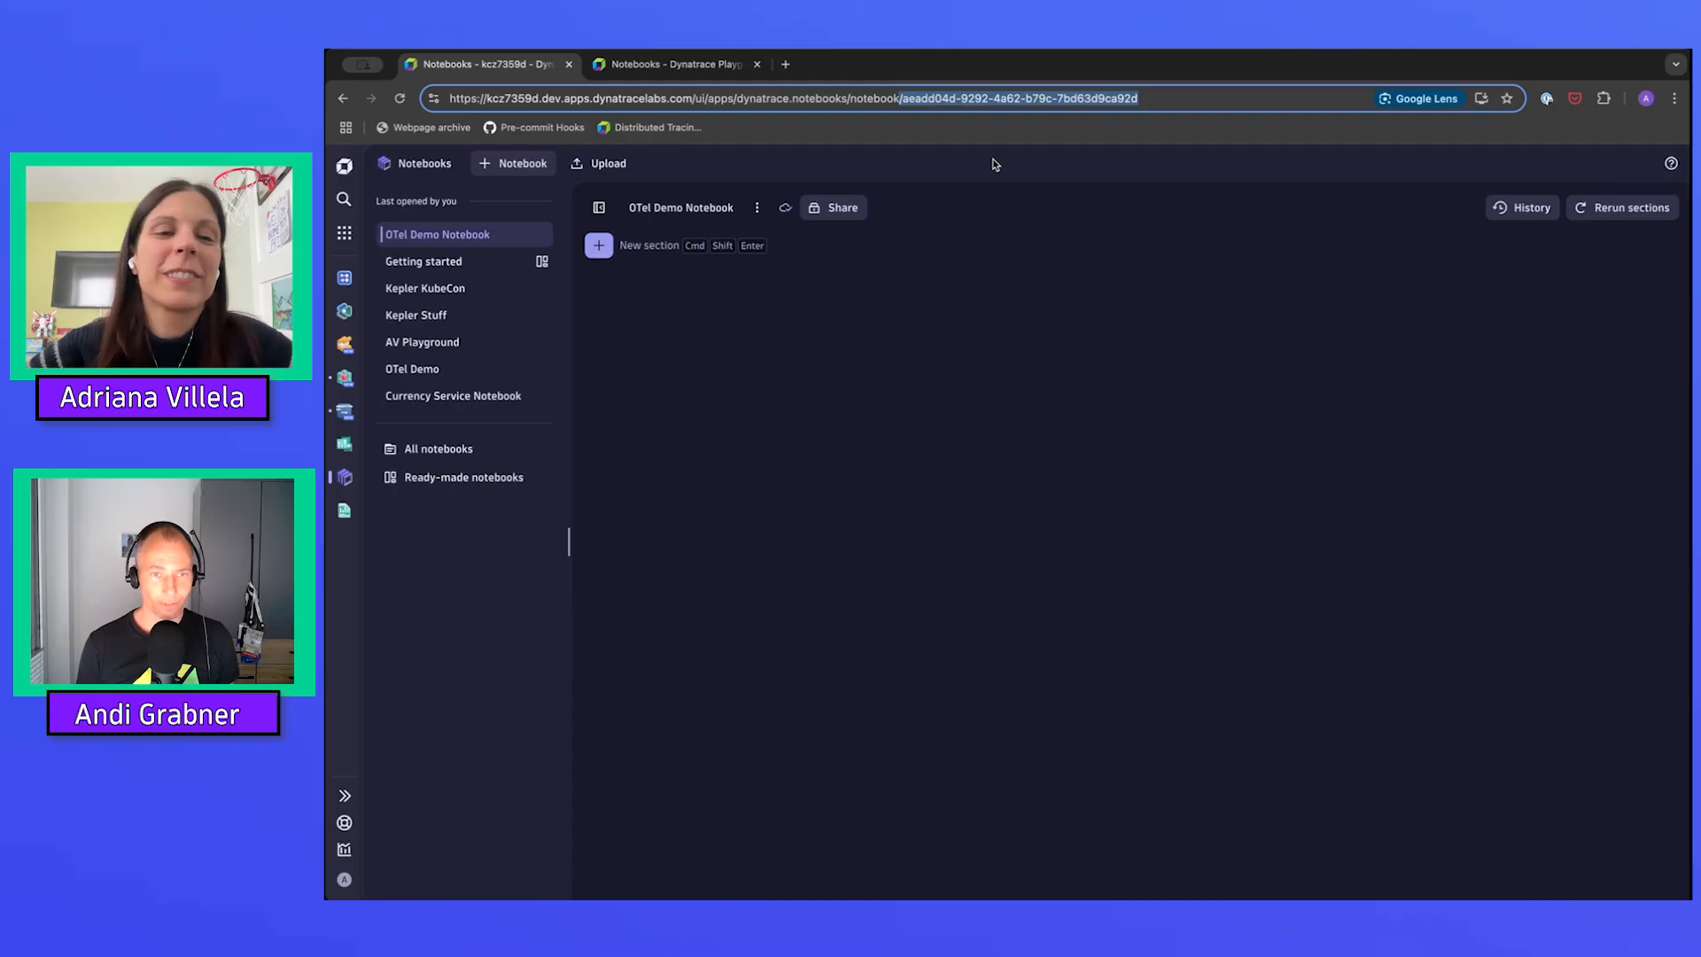
pyautogui.click(912, 335)
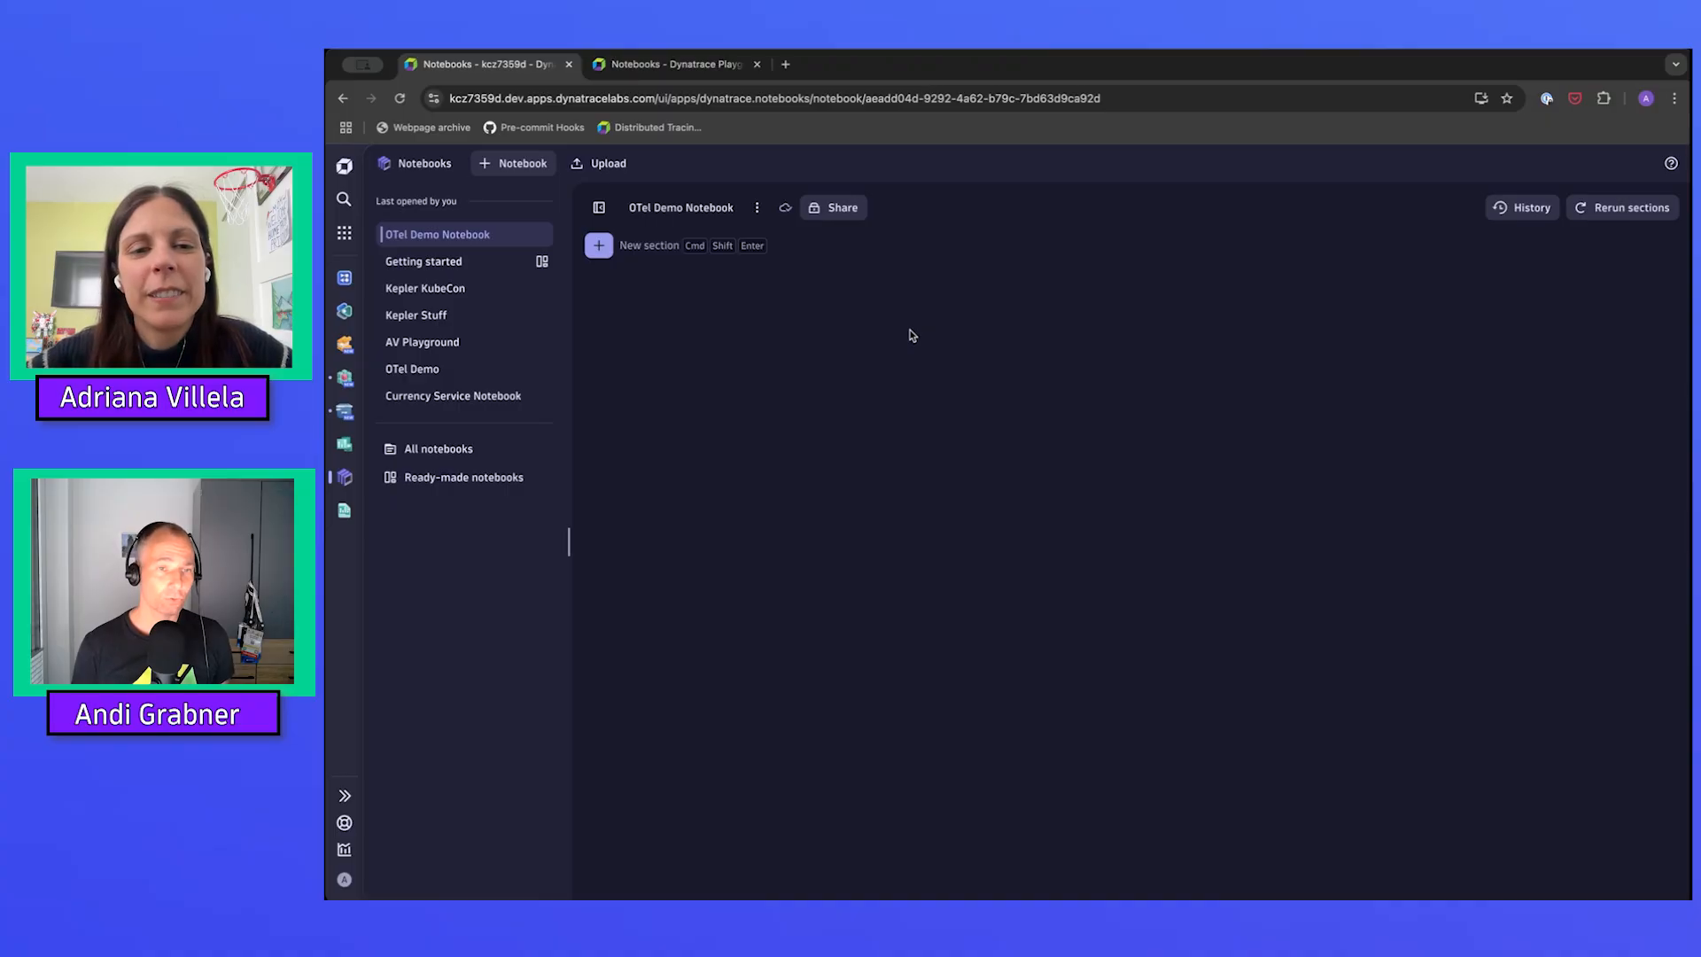
# Examine the notebook's sharing options for people and groups, including the Can view and Can edit permissions
pyautogui.click(845, 211)
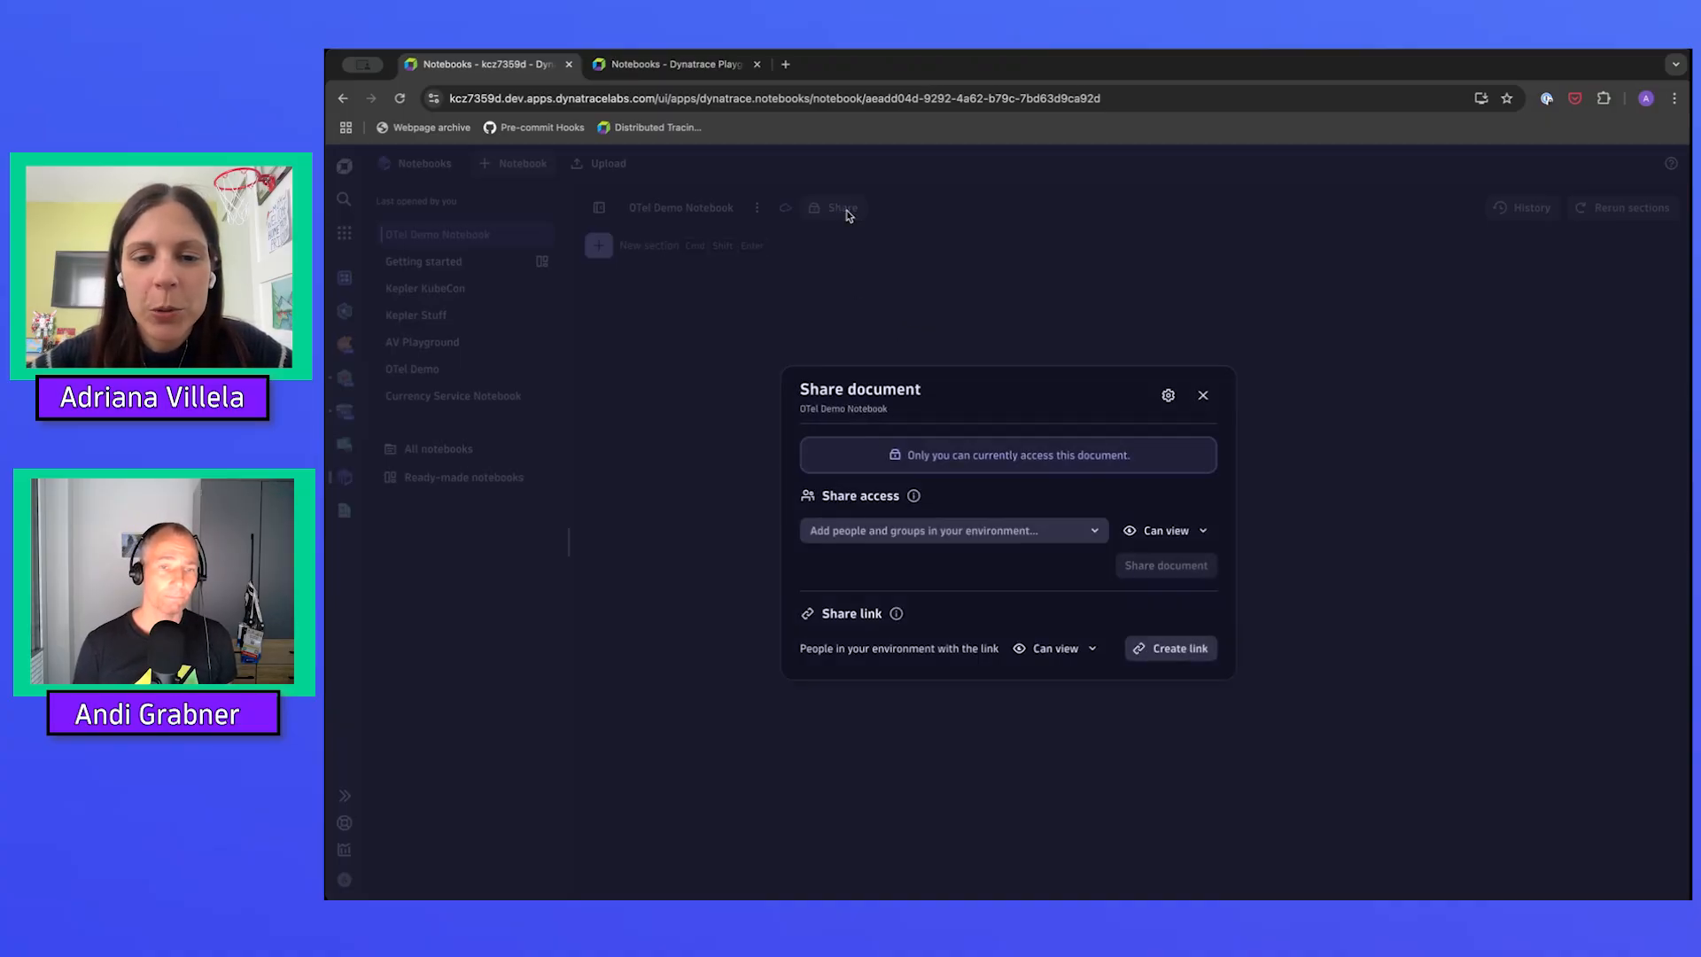
pyautogui.click(1082, 531)
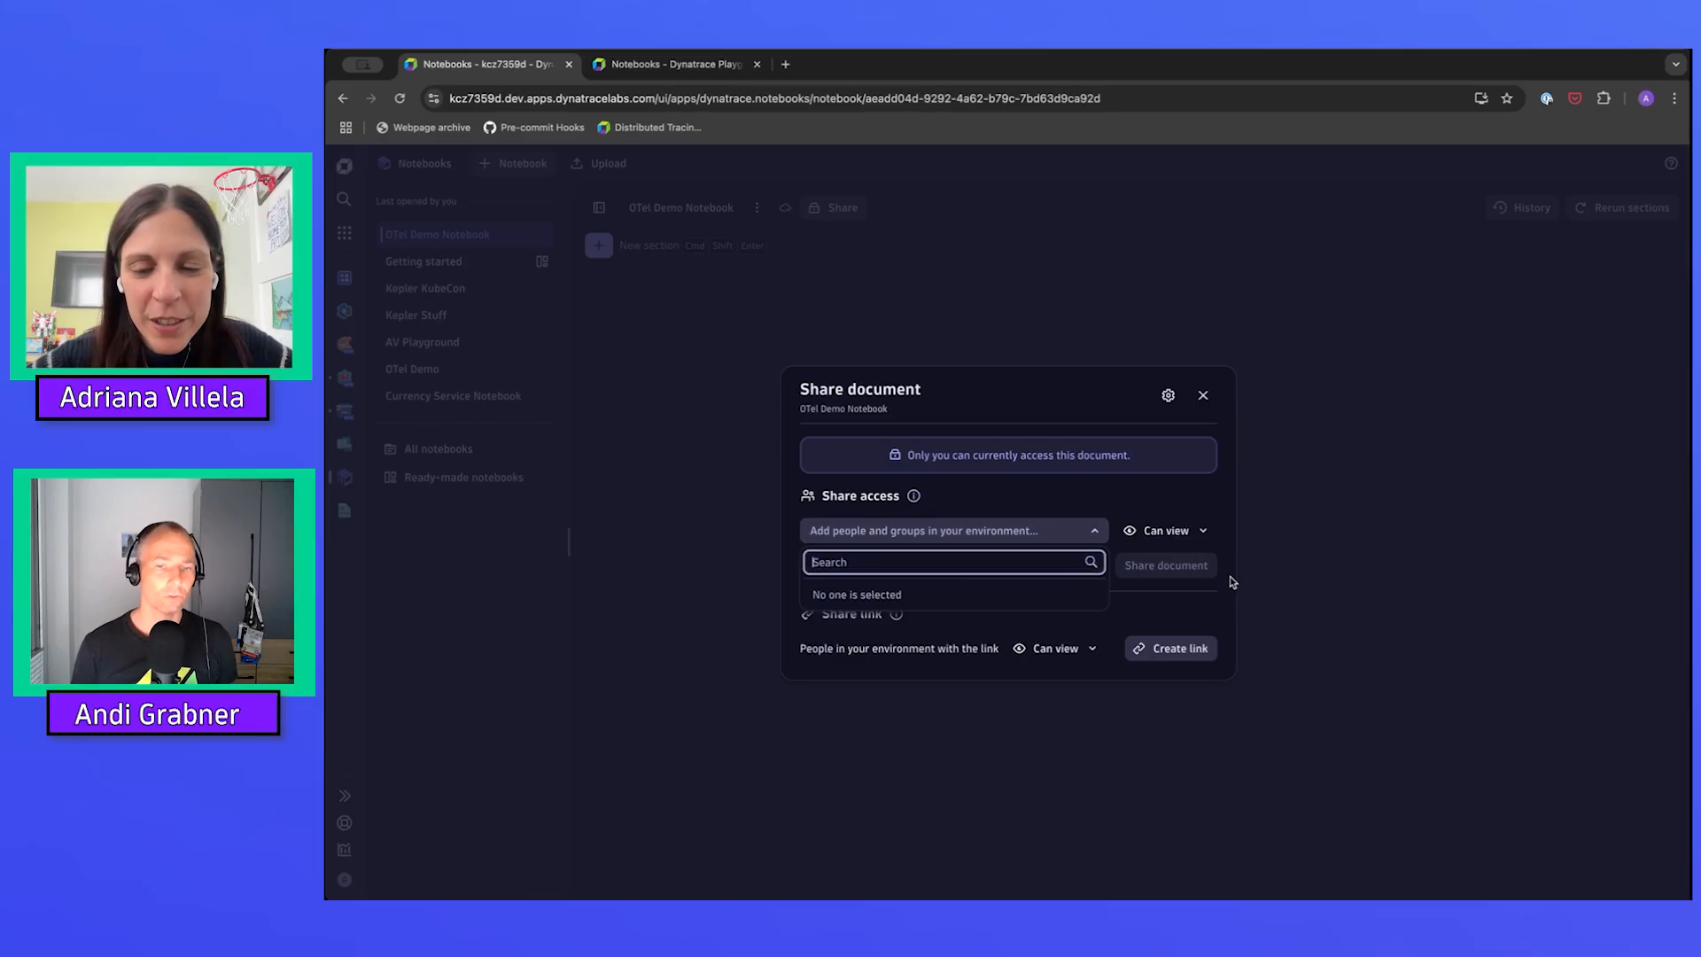
pyautogui.click(1206, 532)
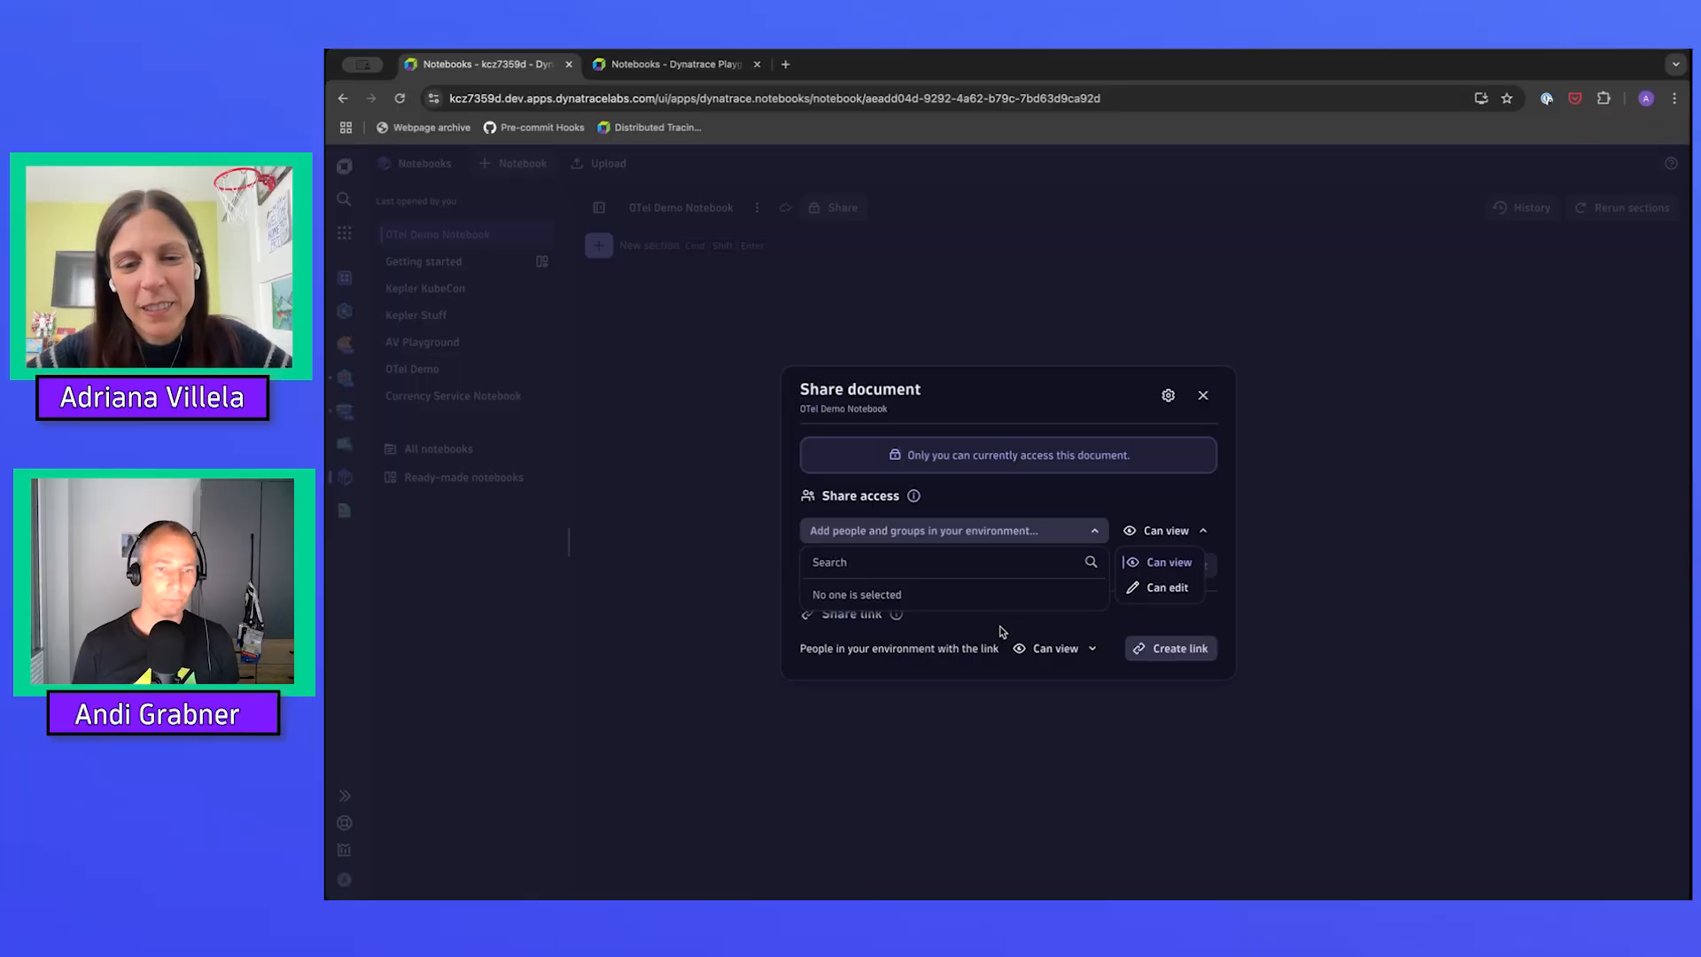
pyautogui.click(939, 562)
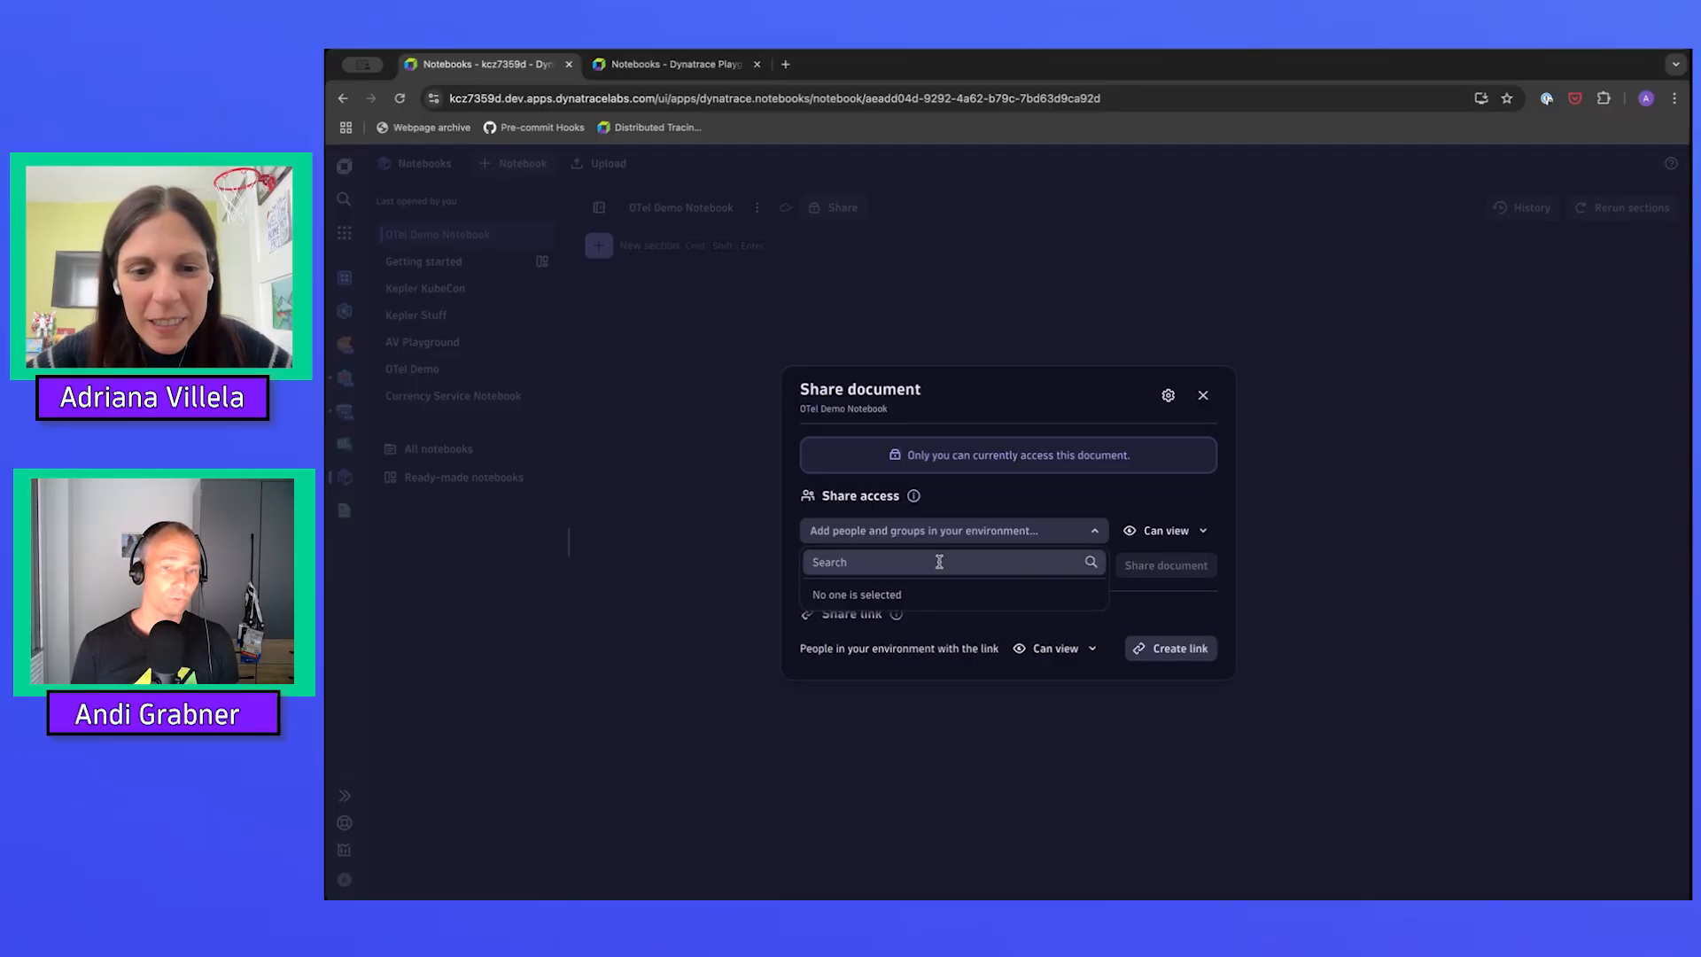
pyautogui.click(912, 533)
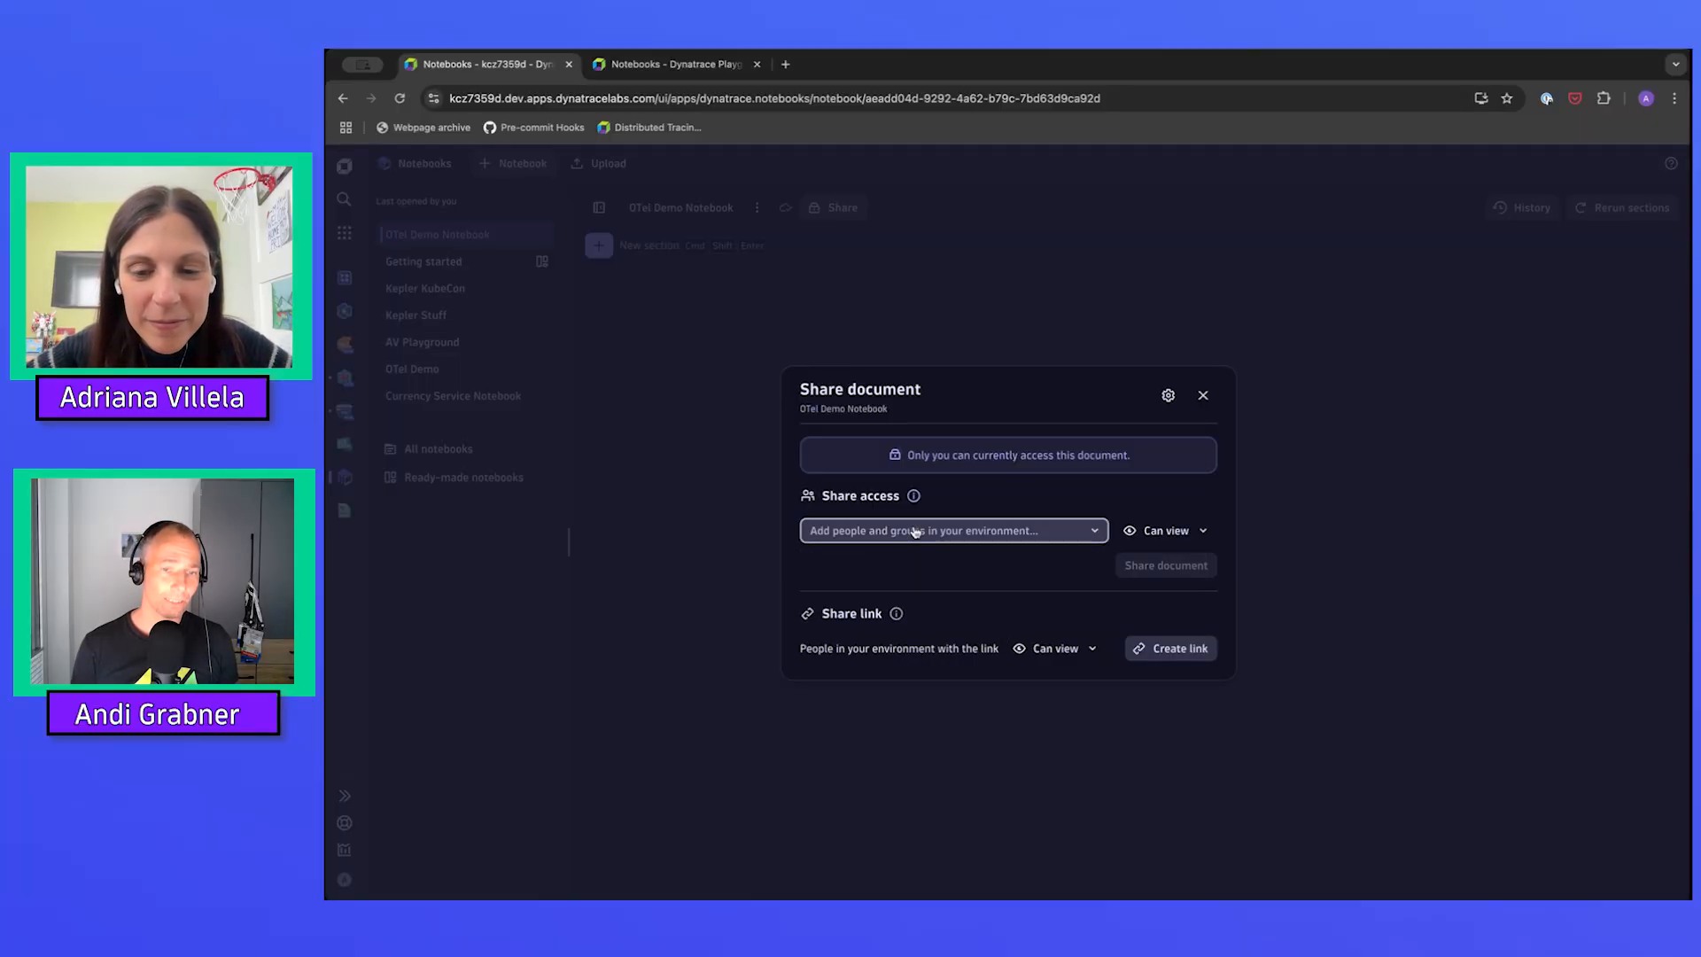
pyautogui.click(850, 535)
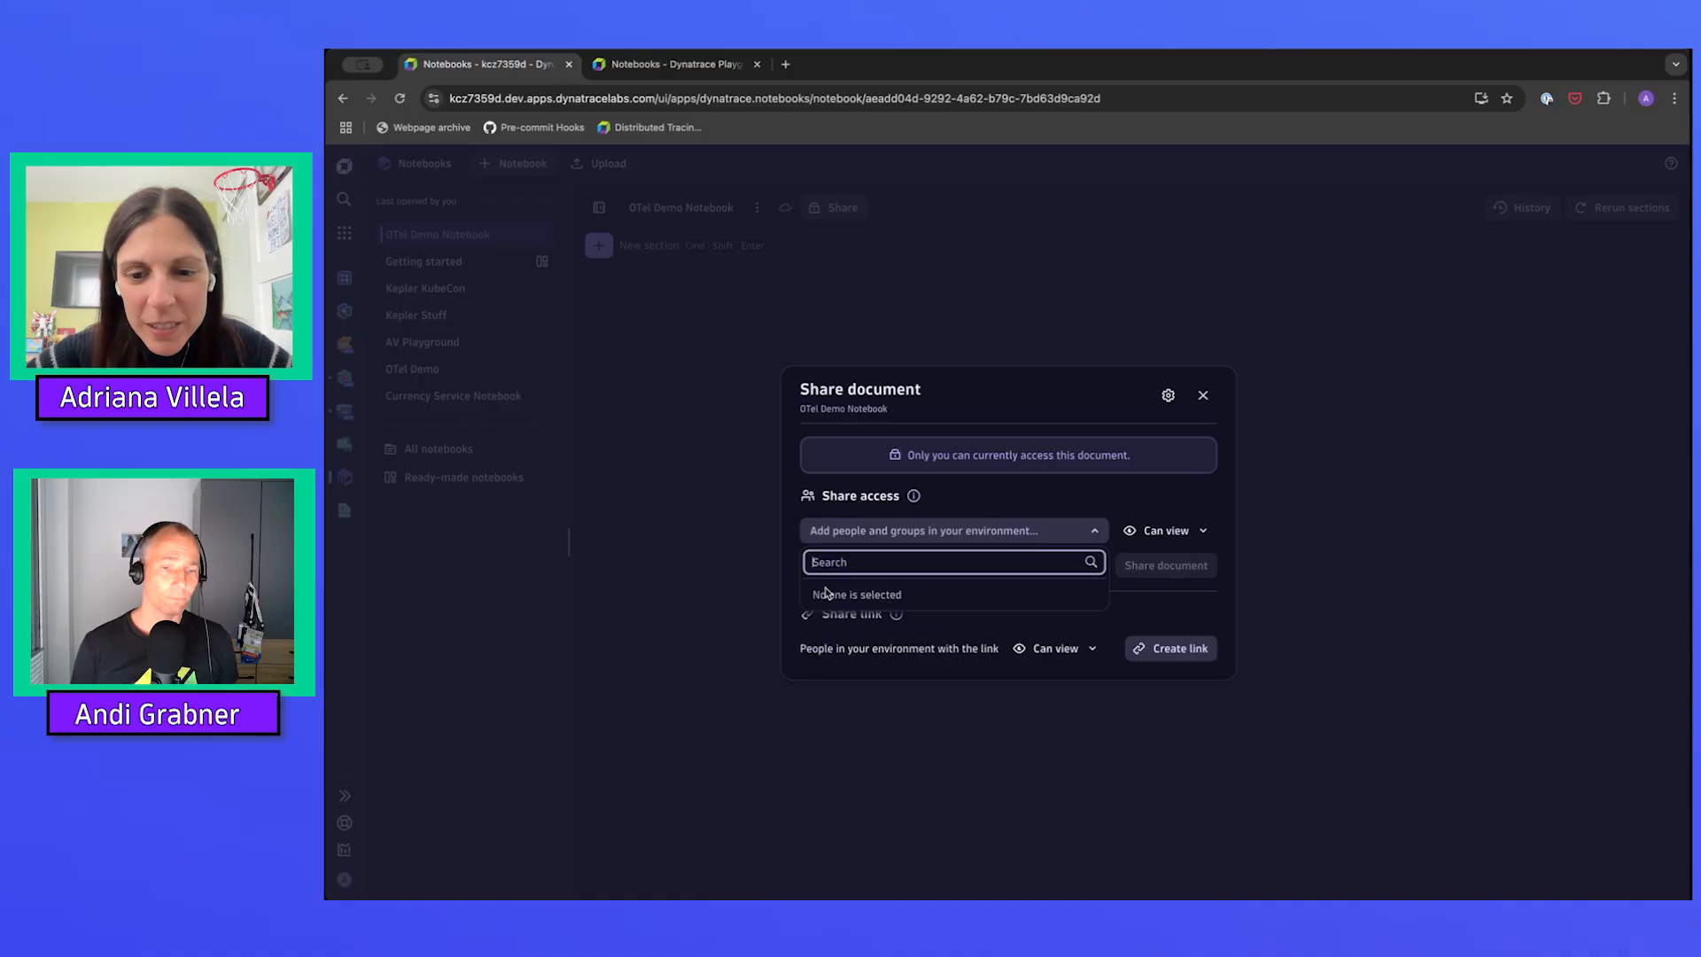
# Create a Can view share link for the notebook and switch the link permission to Can edit
pyautogui.click(1171, 648)
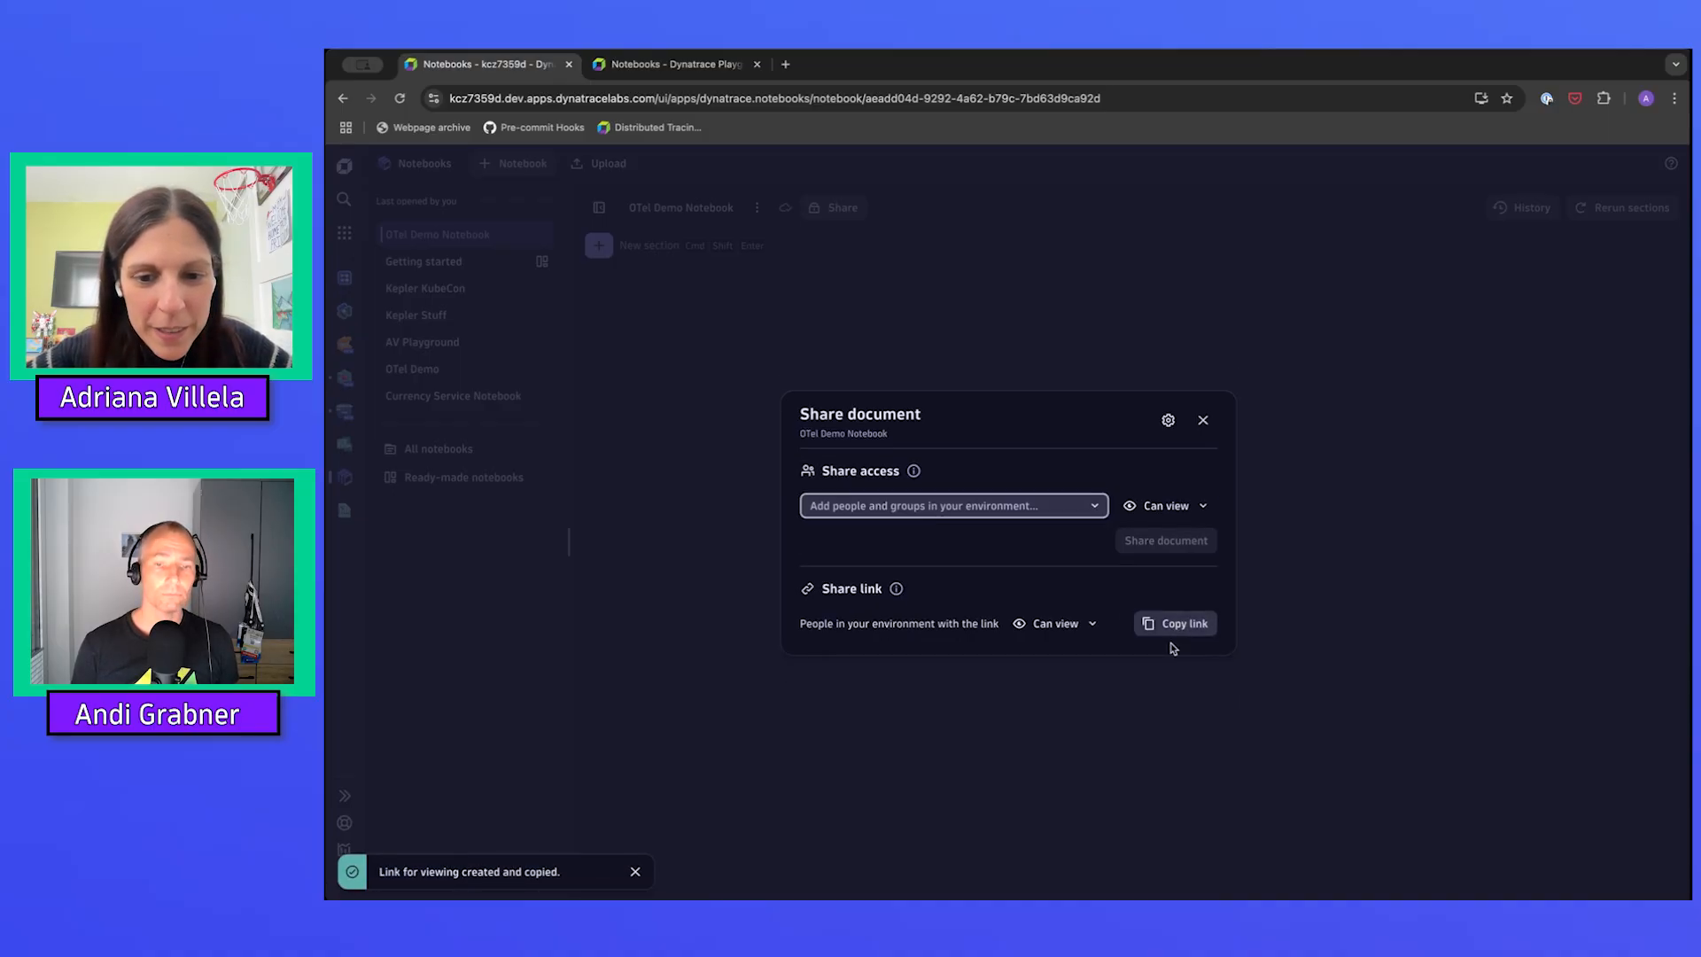
pyautogui.click(1091, 623)
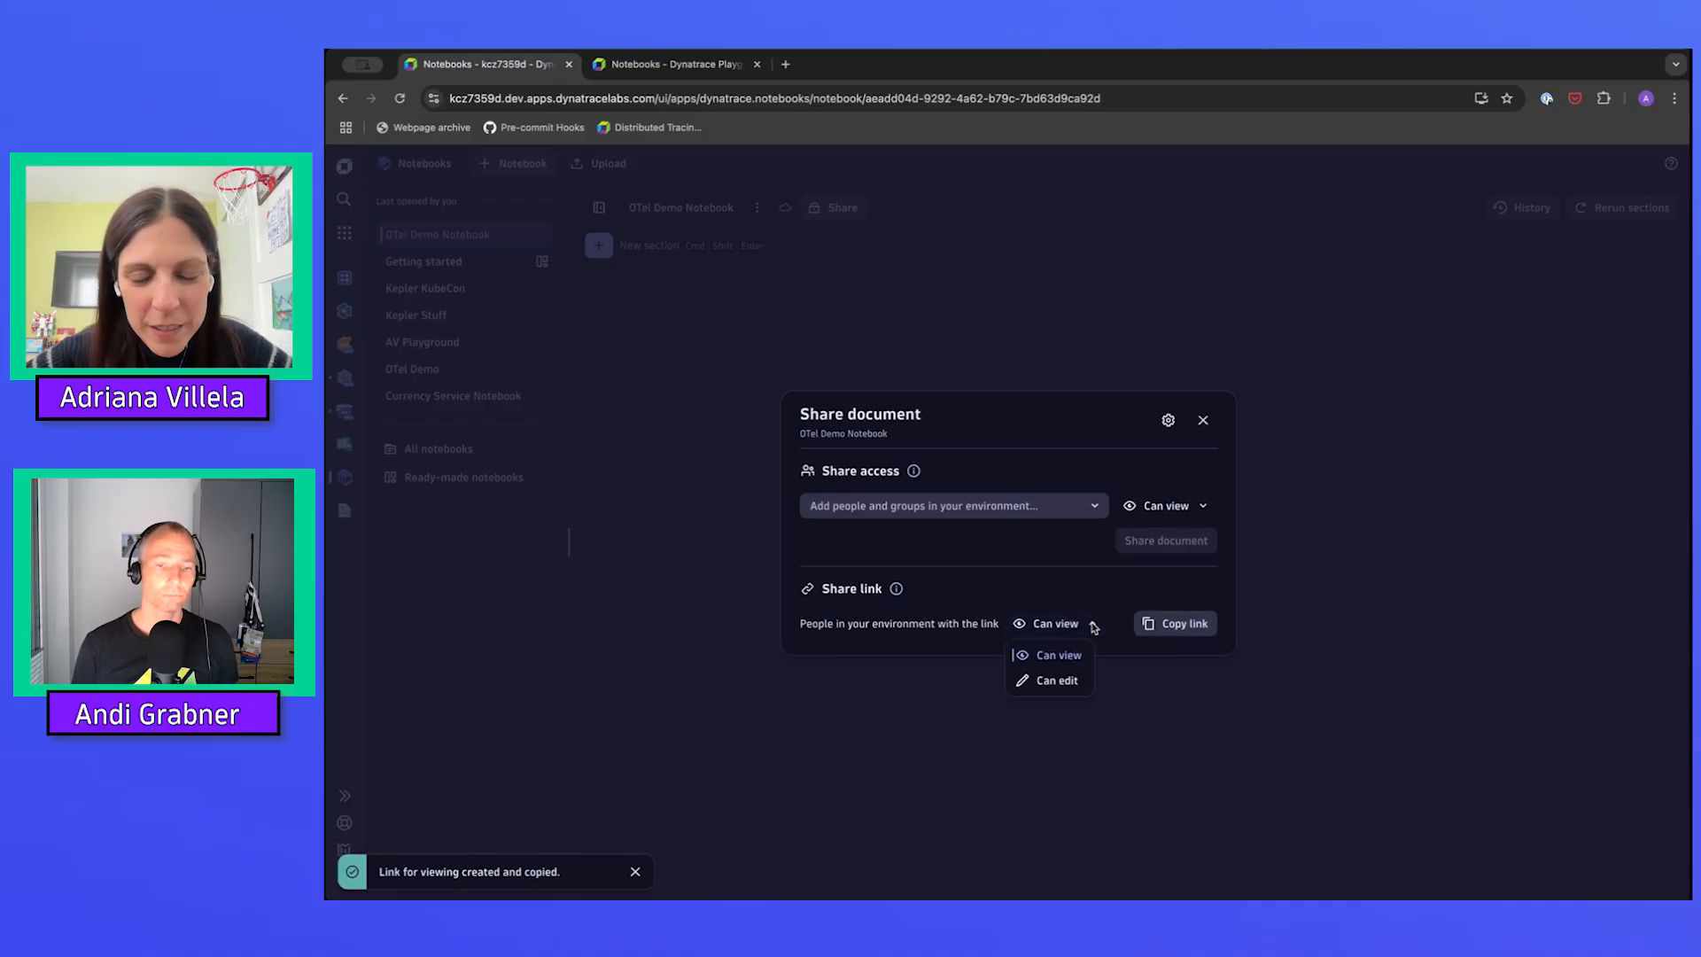
pyautogui.click(1060, 679)
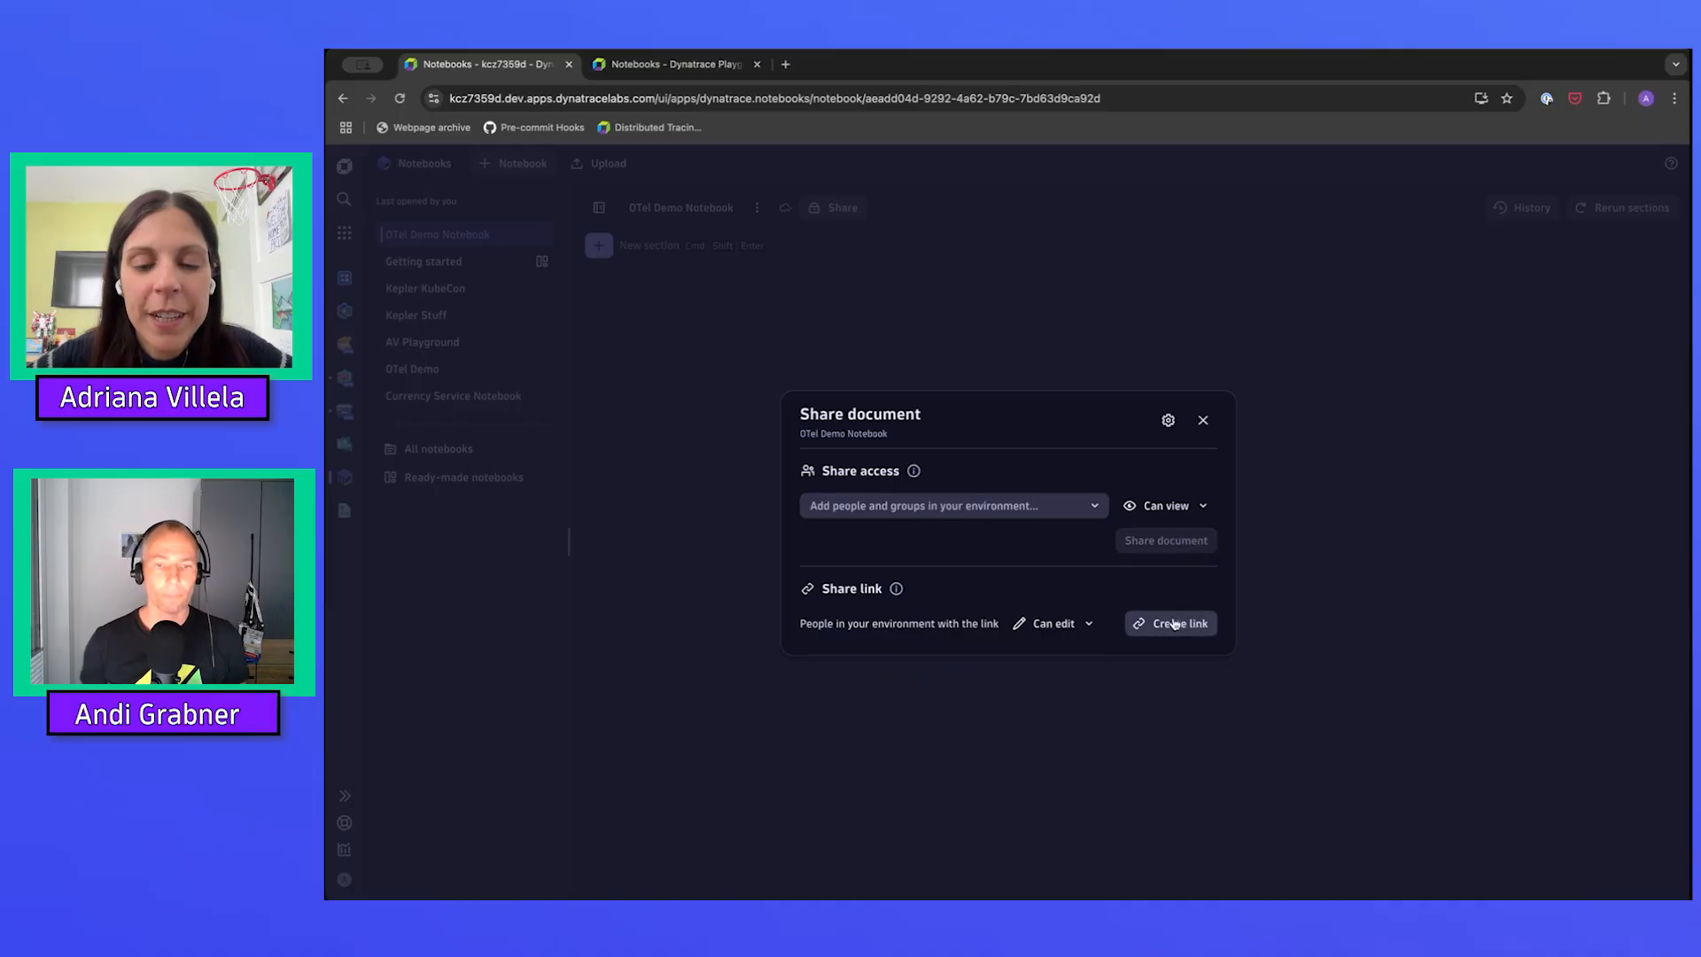
# Examine the notebook's access management, including its links for editing and viewing, and leave the sharing settings
pyautogui.click(1073, 506)
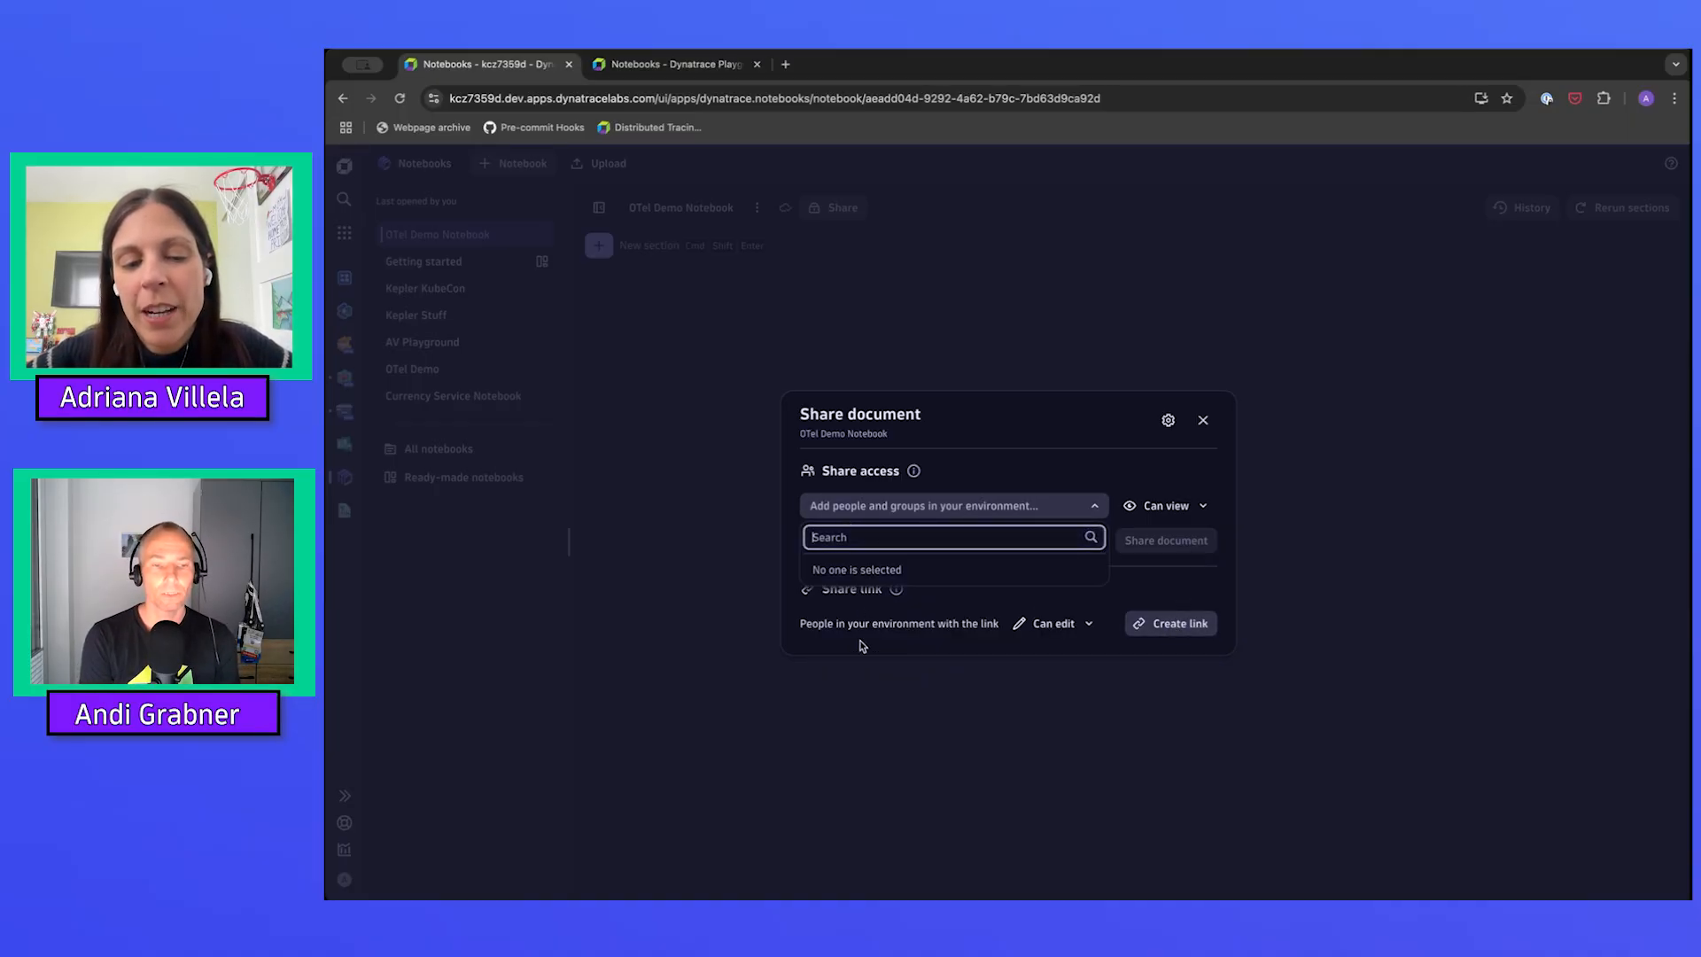
pyautogui.click(861, 650)
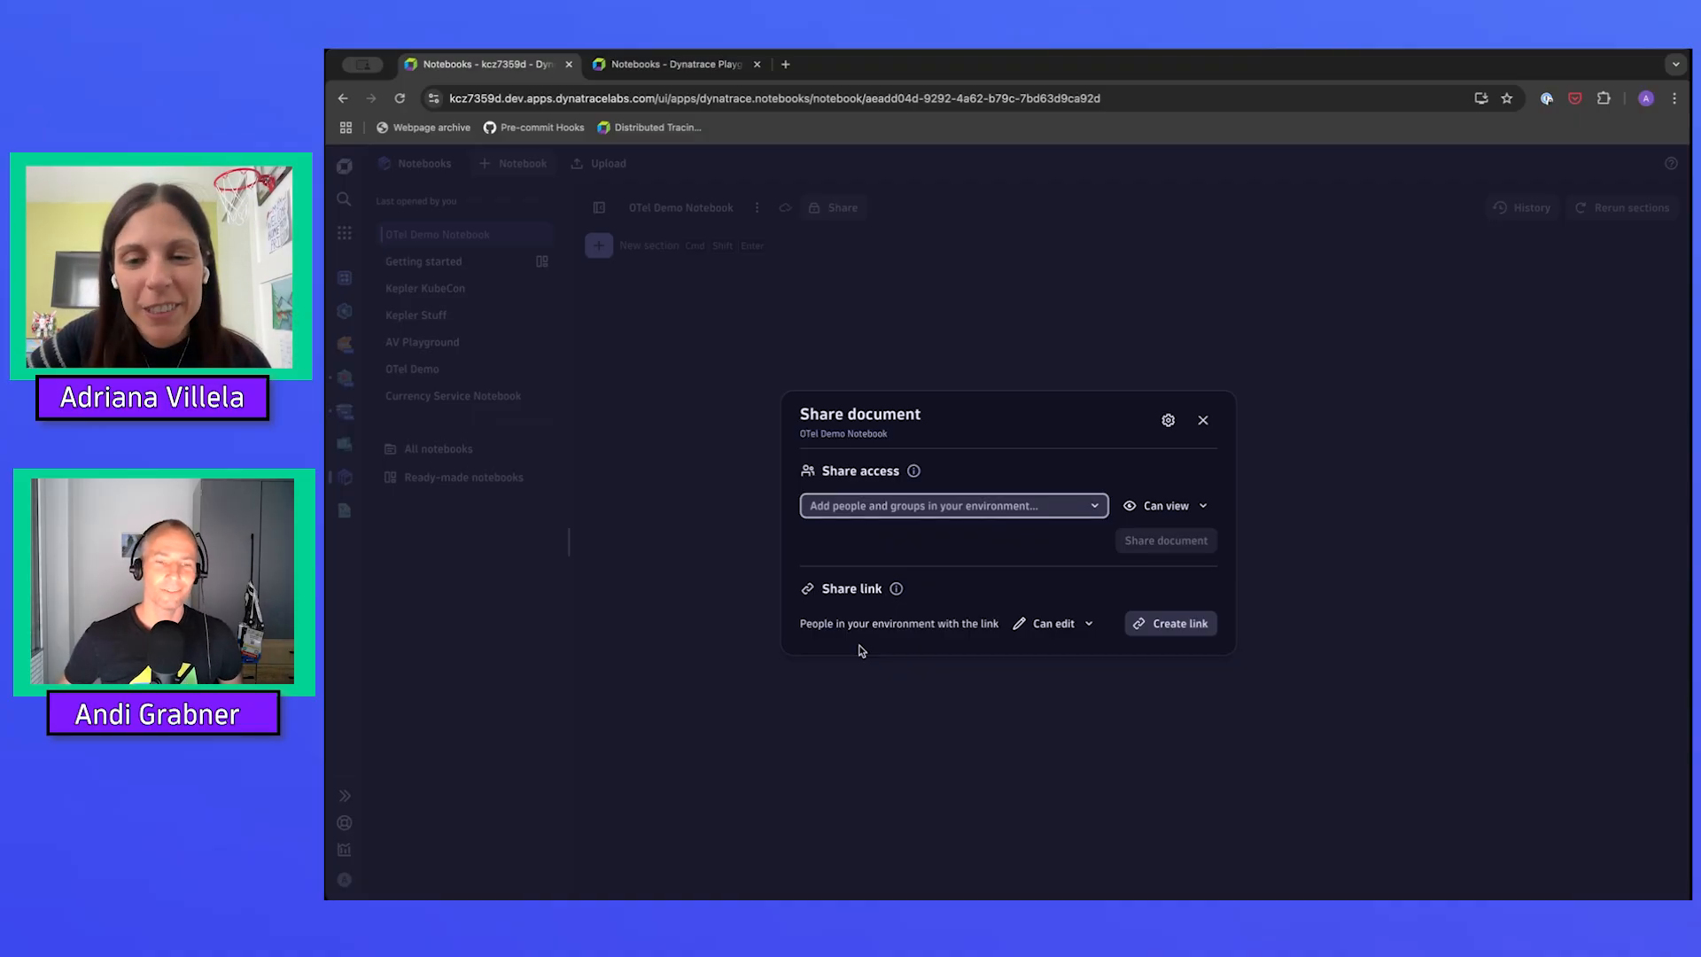
pyautogui.click(1167, 420)
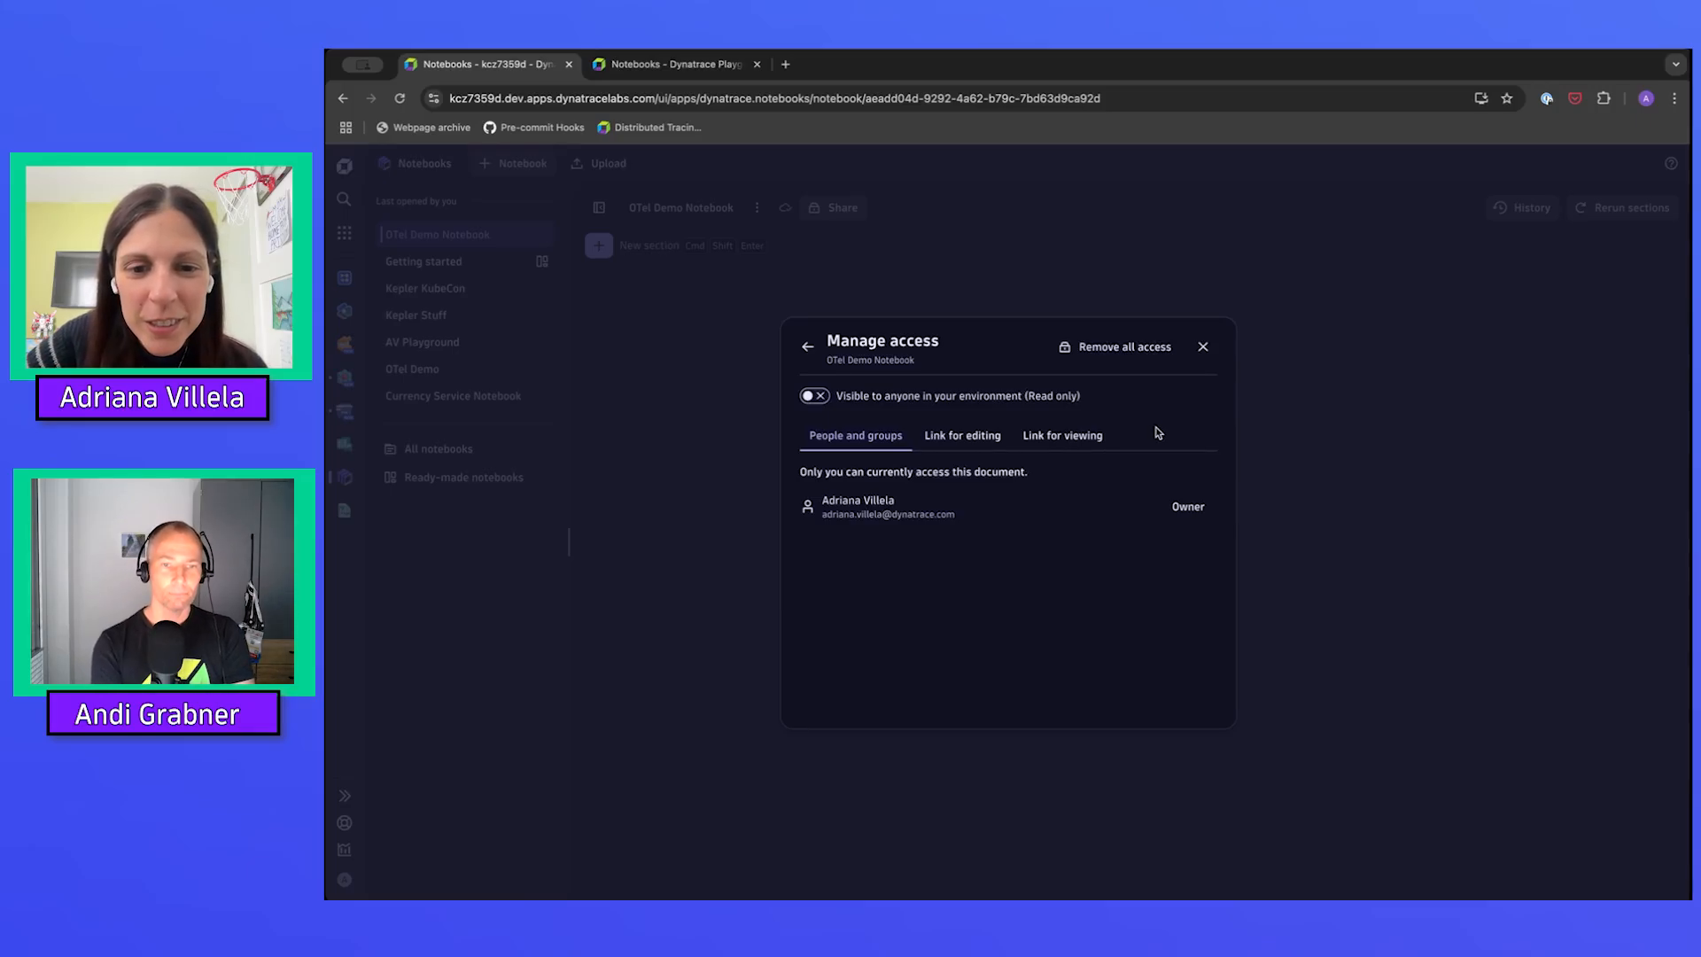
pyautogui.click(974, 435)
pyautogui.click(1065, 434)
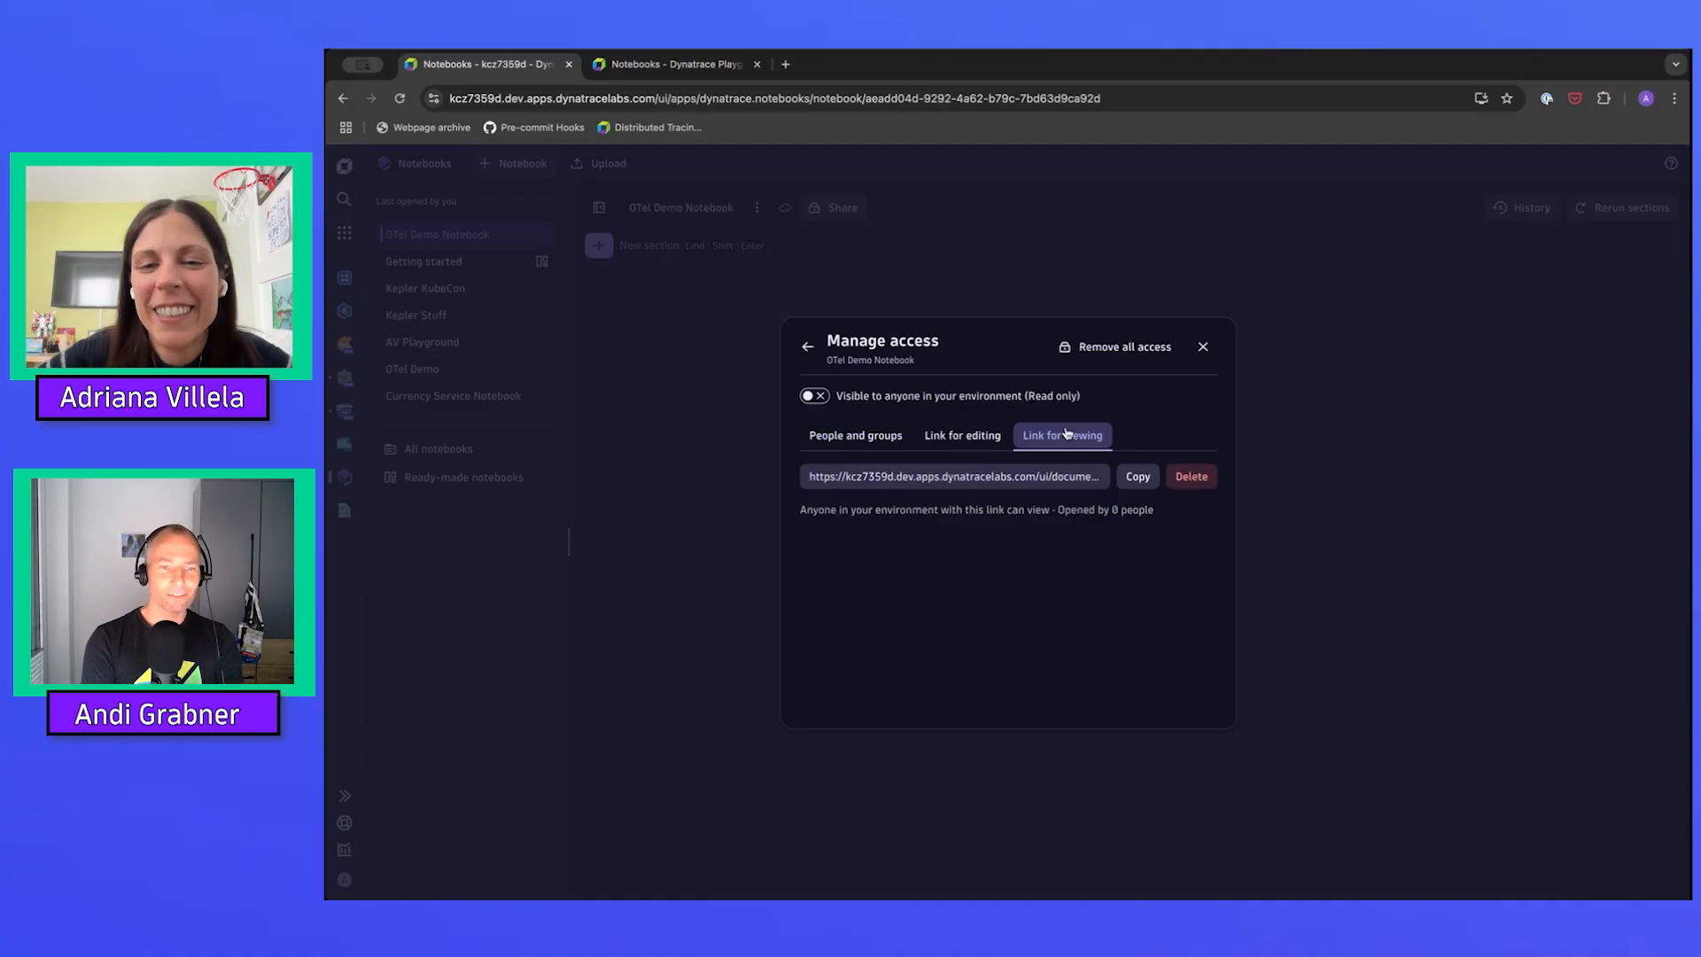
pyautogui.click(1203, 348)
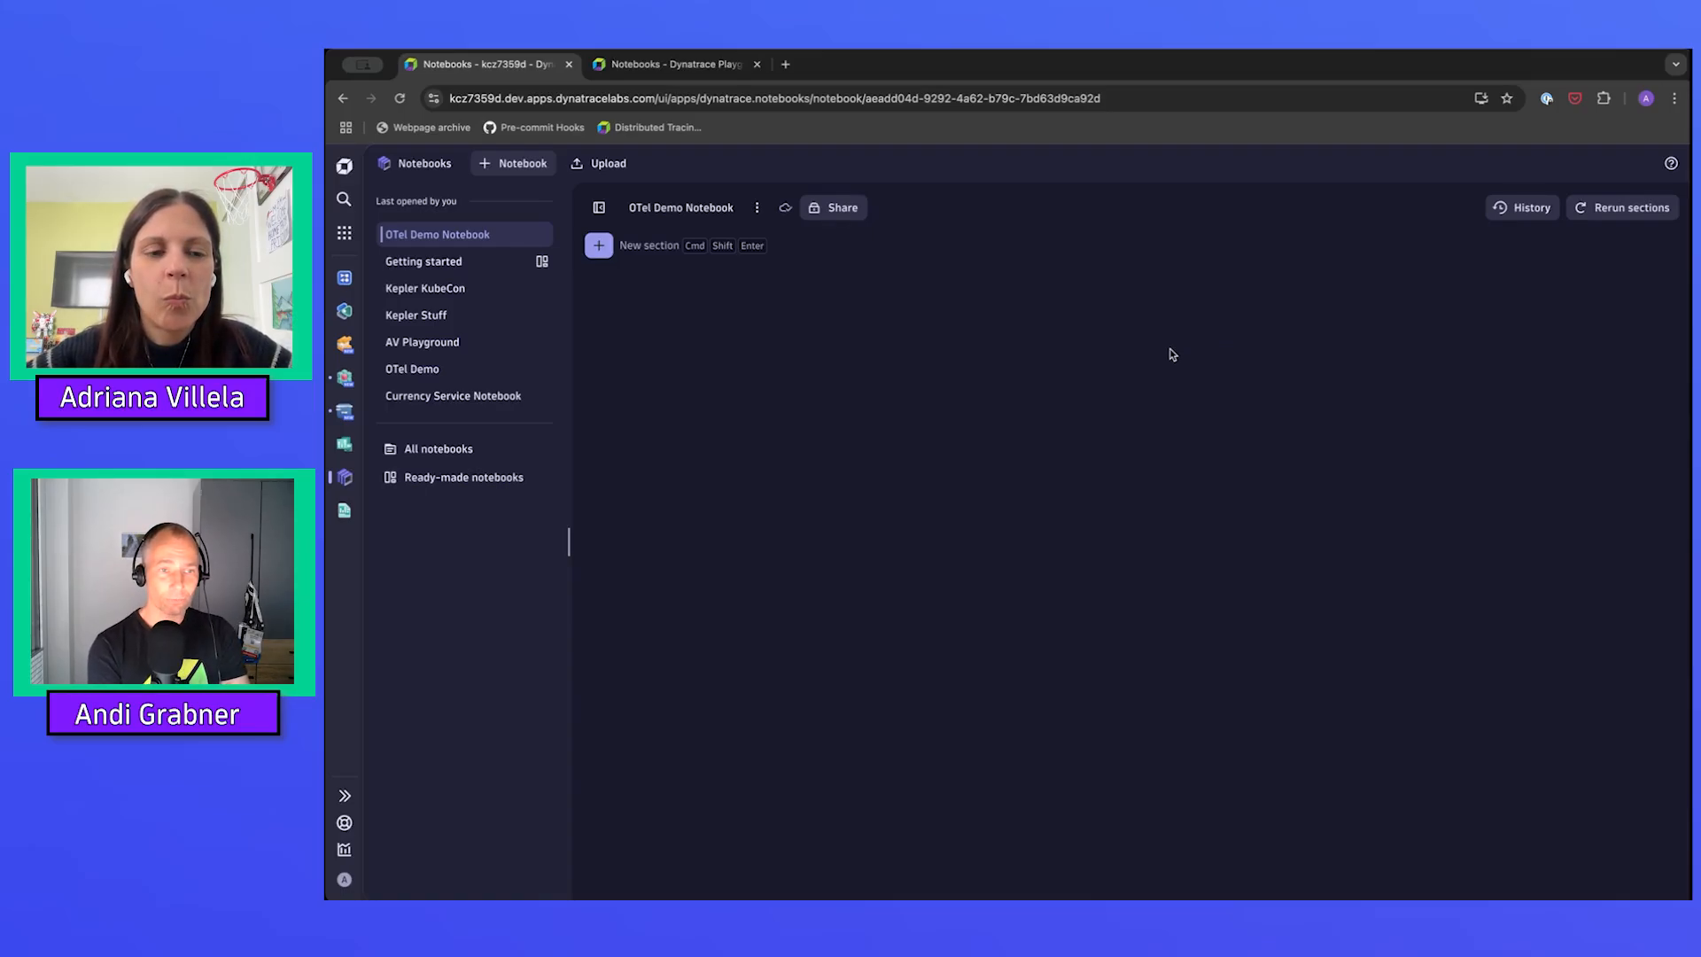
# Add a Markdown section to the empty notebook and give it the top-level heading "OTel Demo Notebook"
pyautogui.click(597, 248)
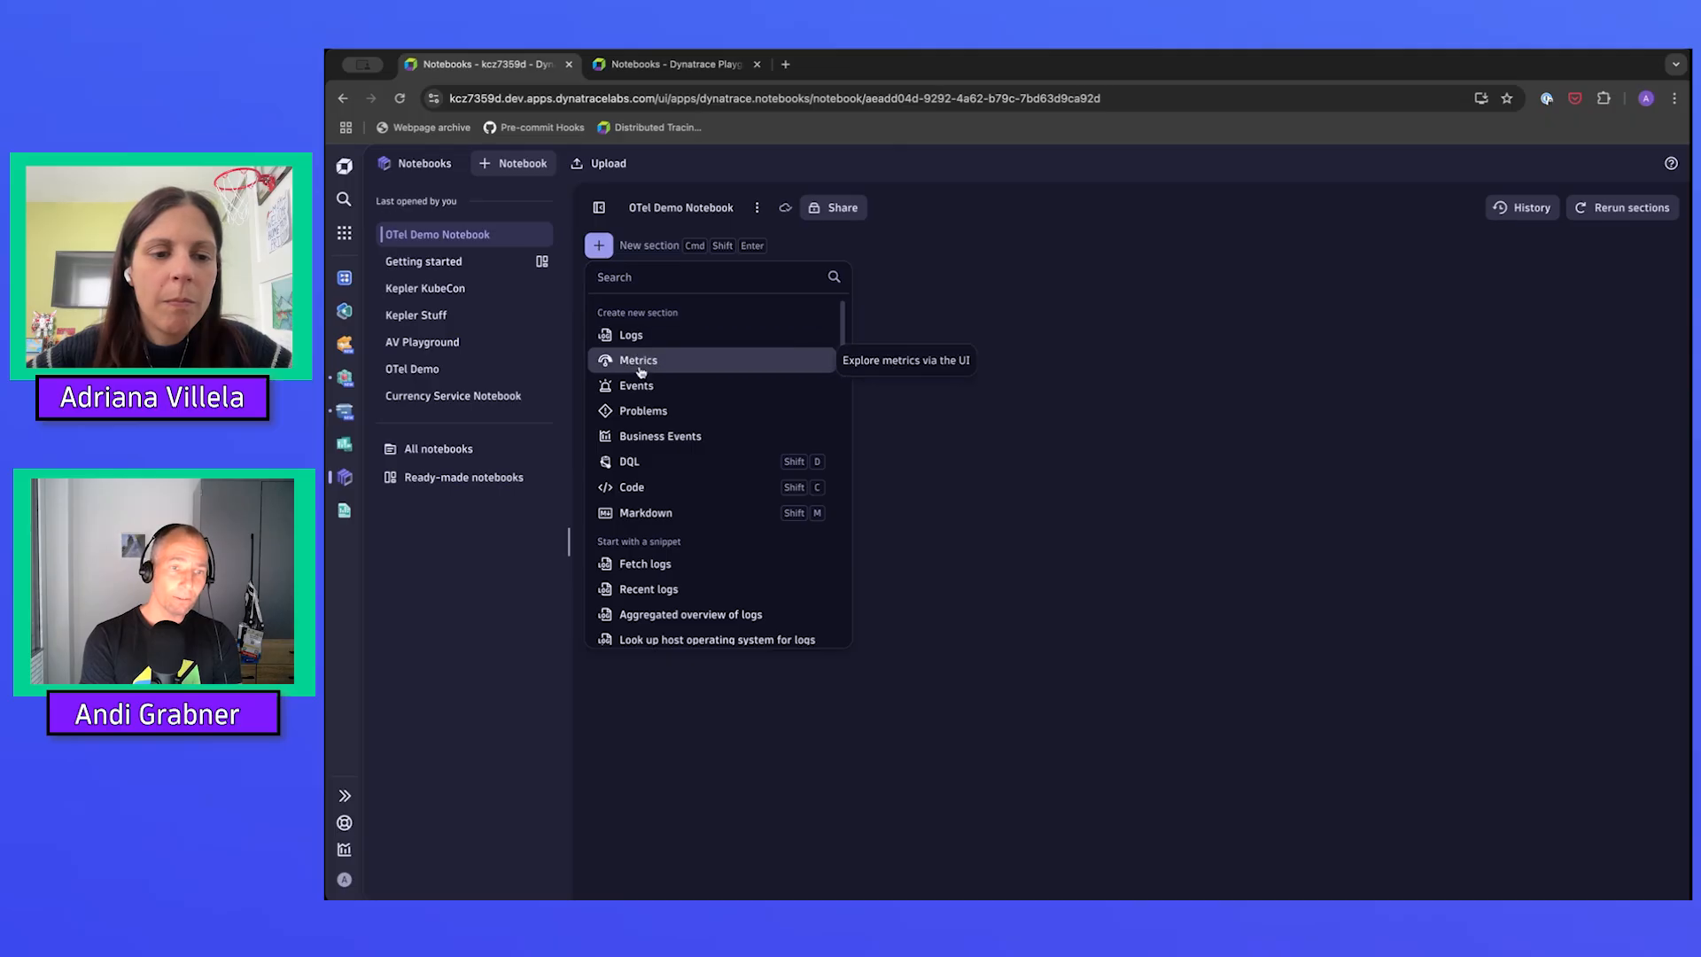
pyautogui.click(721, 515)
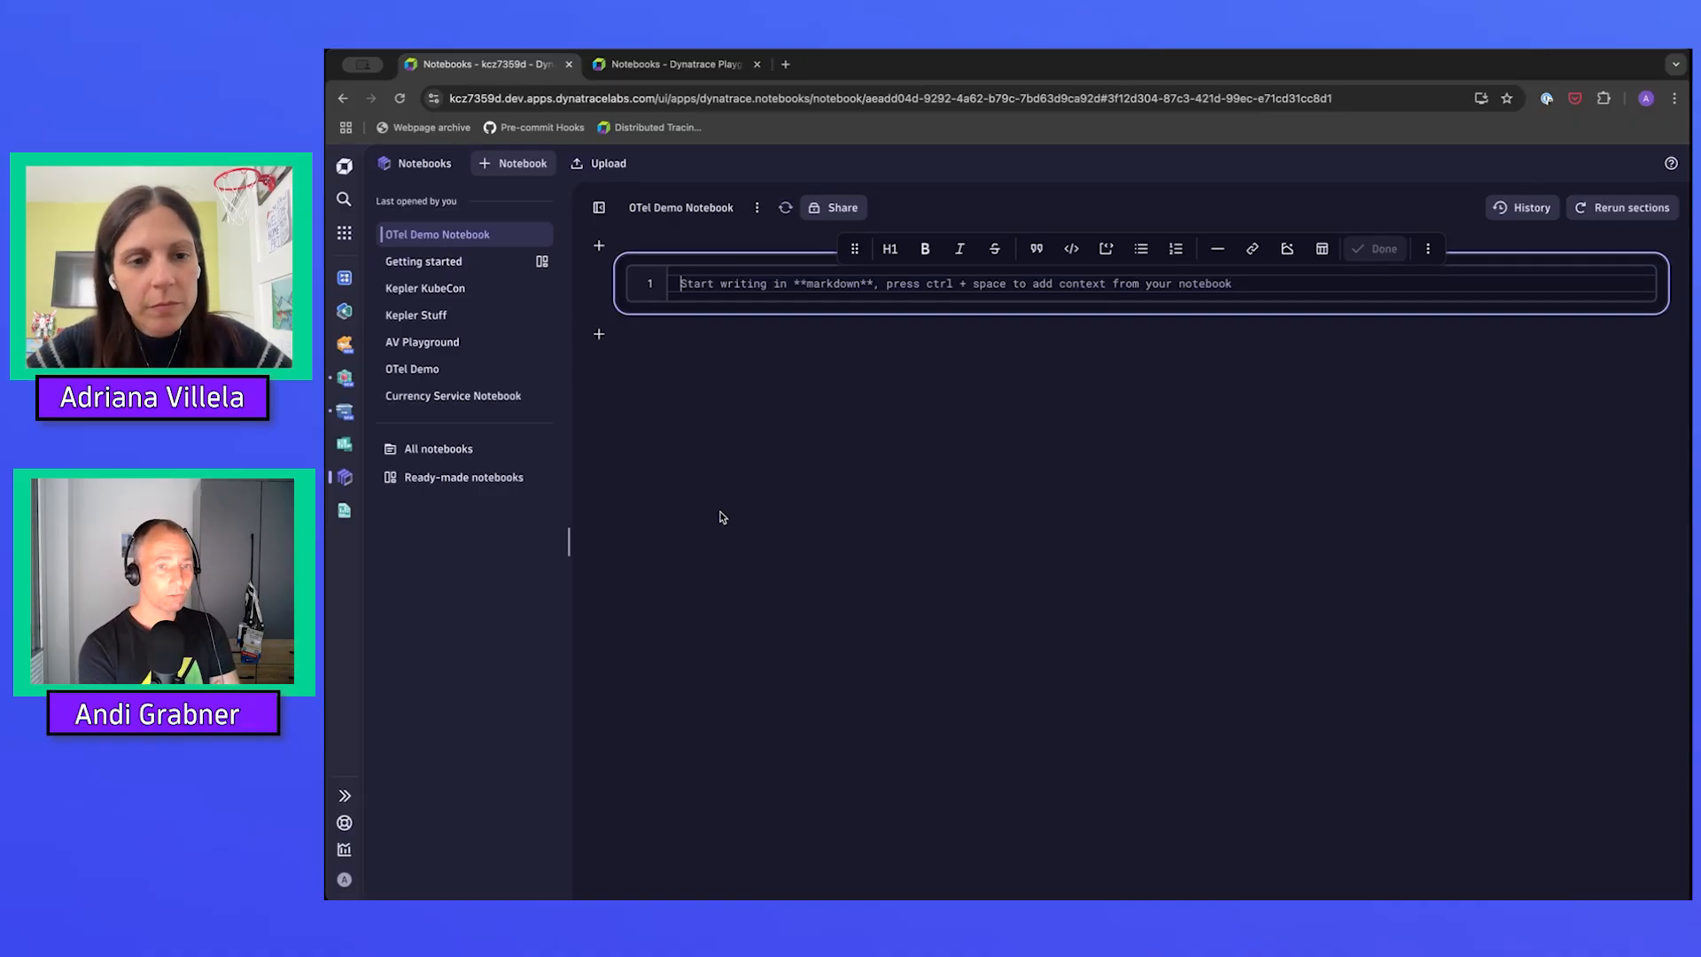
pyautogui.write('# OTel ')
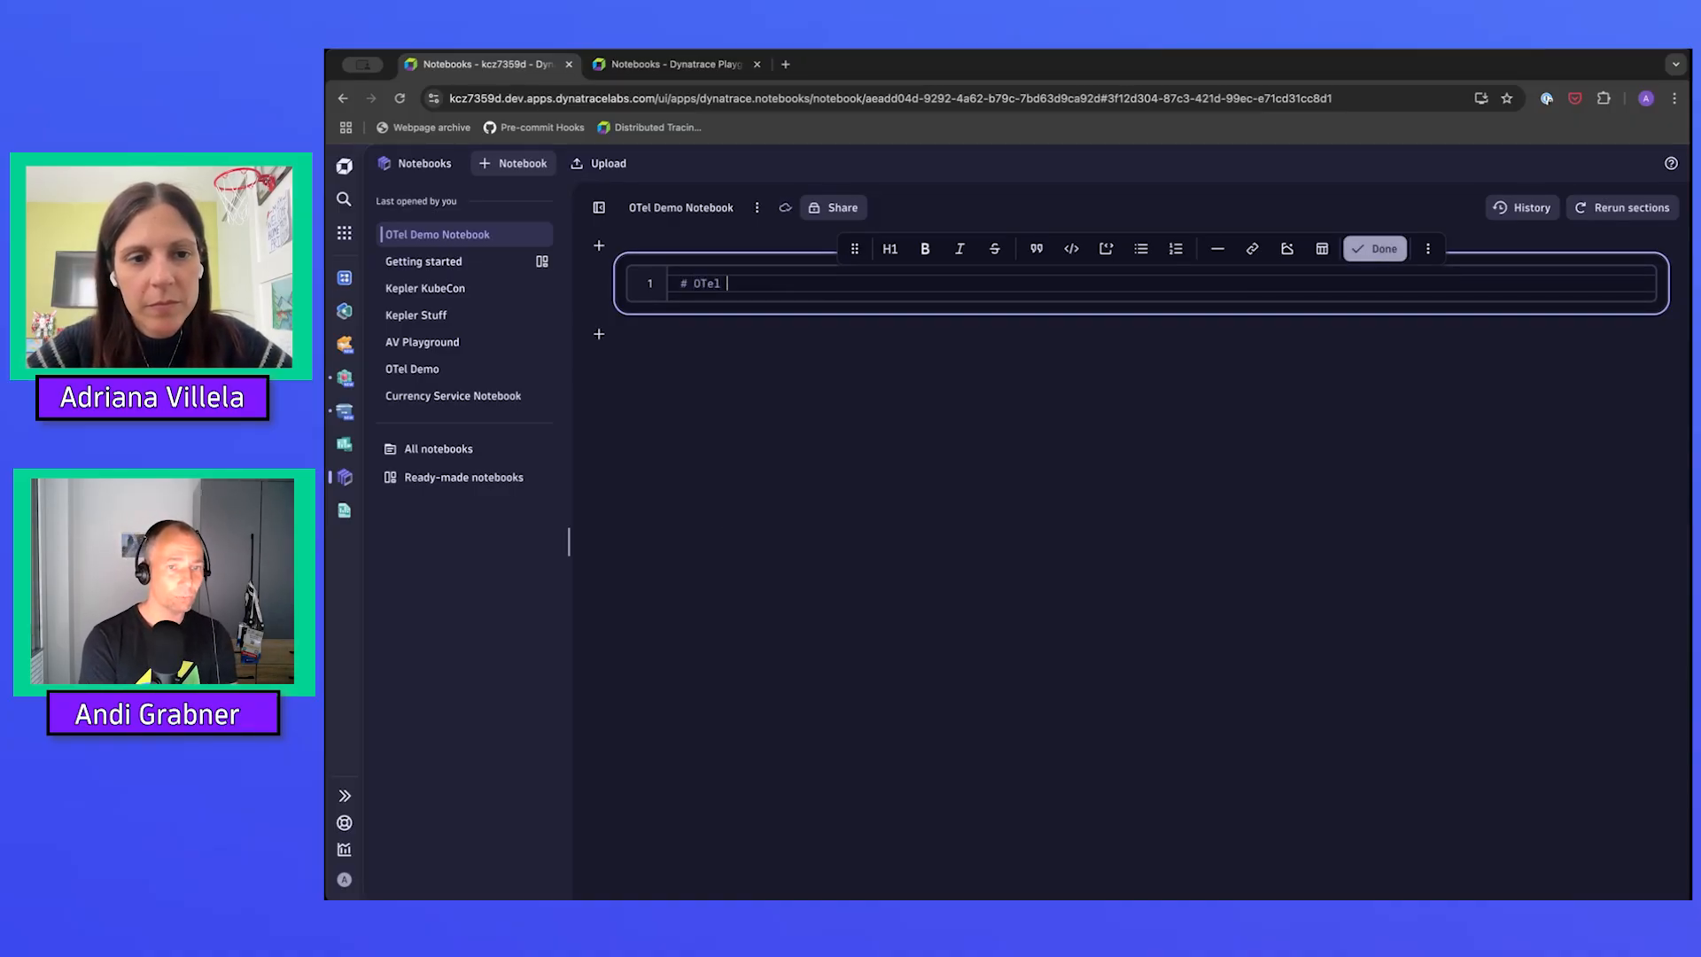
pyautogui.write('Demo Notebook')
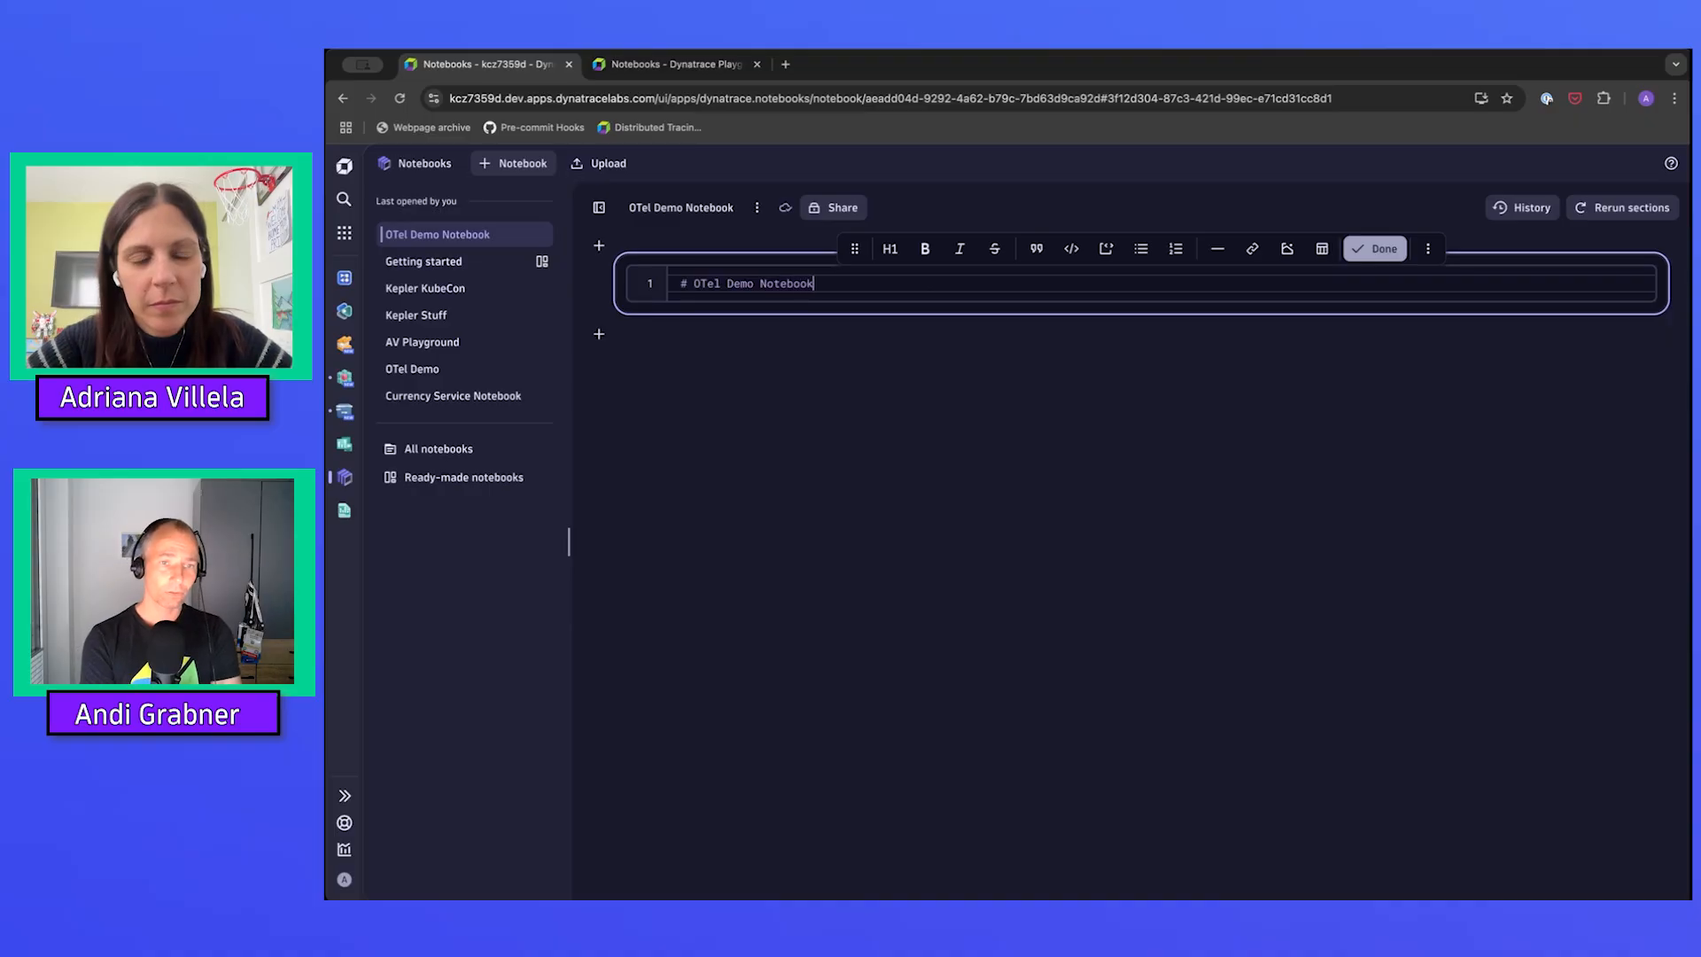
pyautogui.press('Return')
pyautogui.press('Return')
# Write "This notebook is for the OTel Demo" below the heading and finish editing the Markdown section
pyautogui.write('This note')
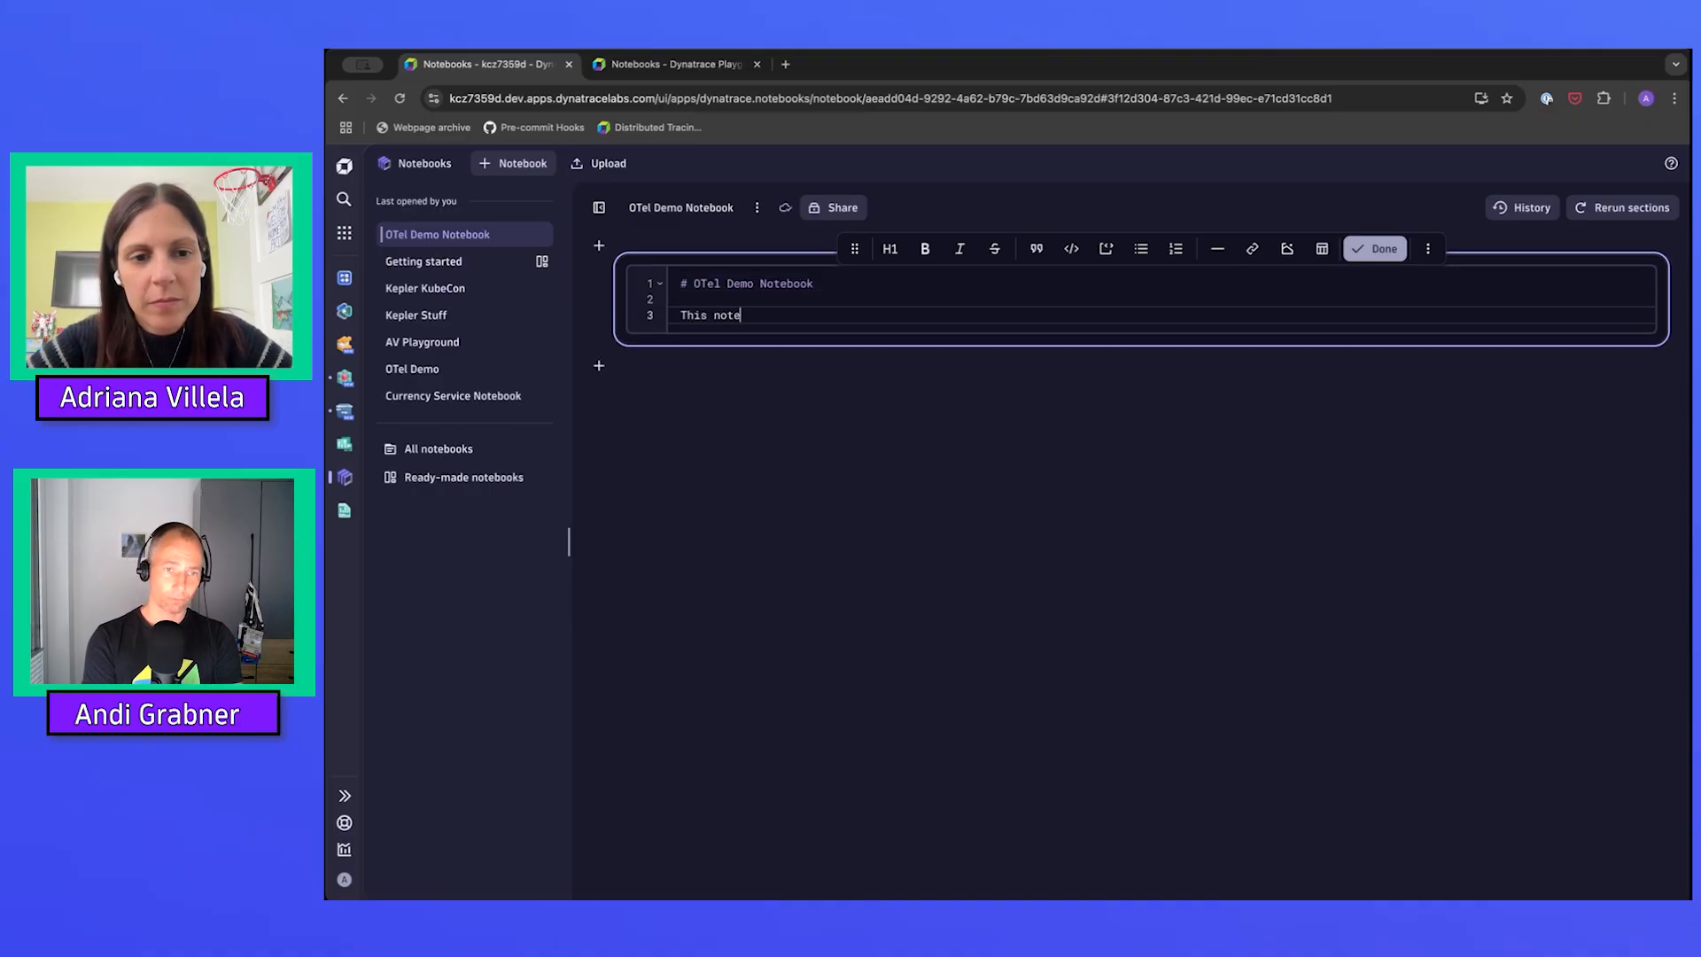
pyautogui.write('book is for th')
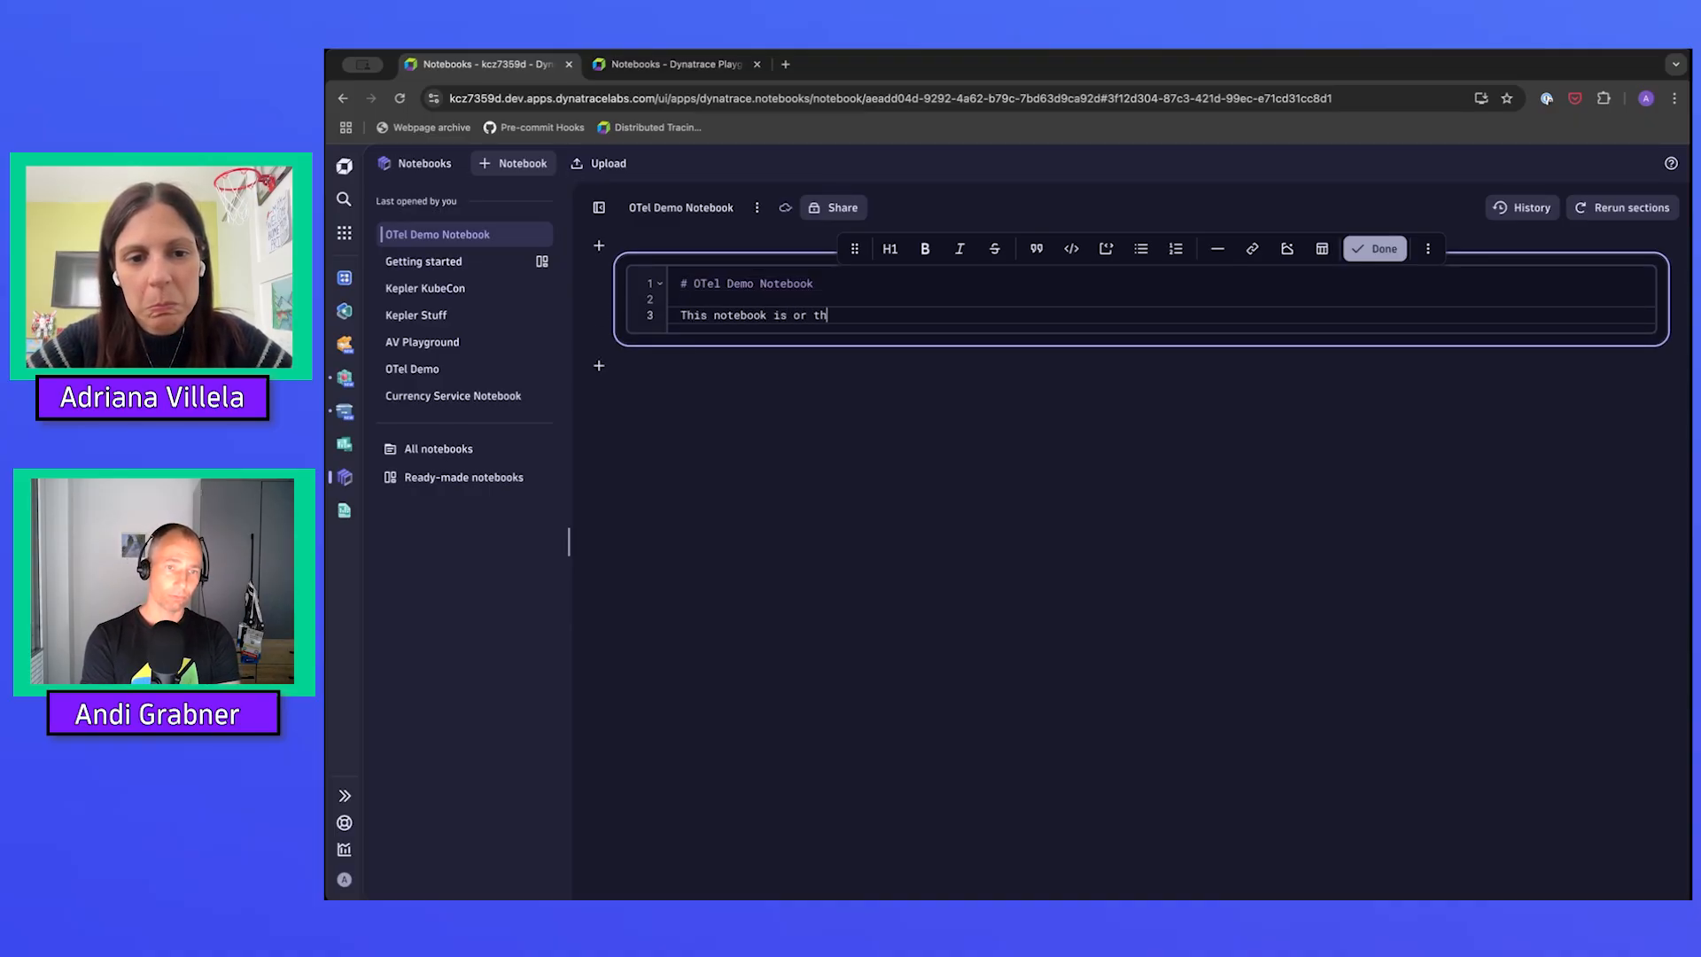
pyautogui.press('BackSpace')
pyautogui.press('BackSpace')
pyautogui.press('BackSpace')
pyautogui.press('BackSpace')
pyautogui.press('BackSpace')
pyautogui.write('for the OTel Demo')
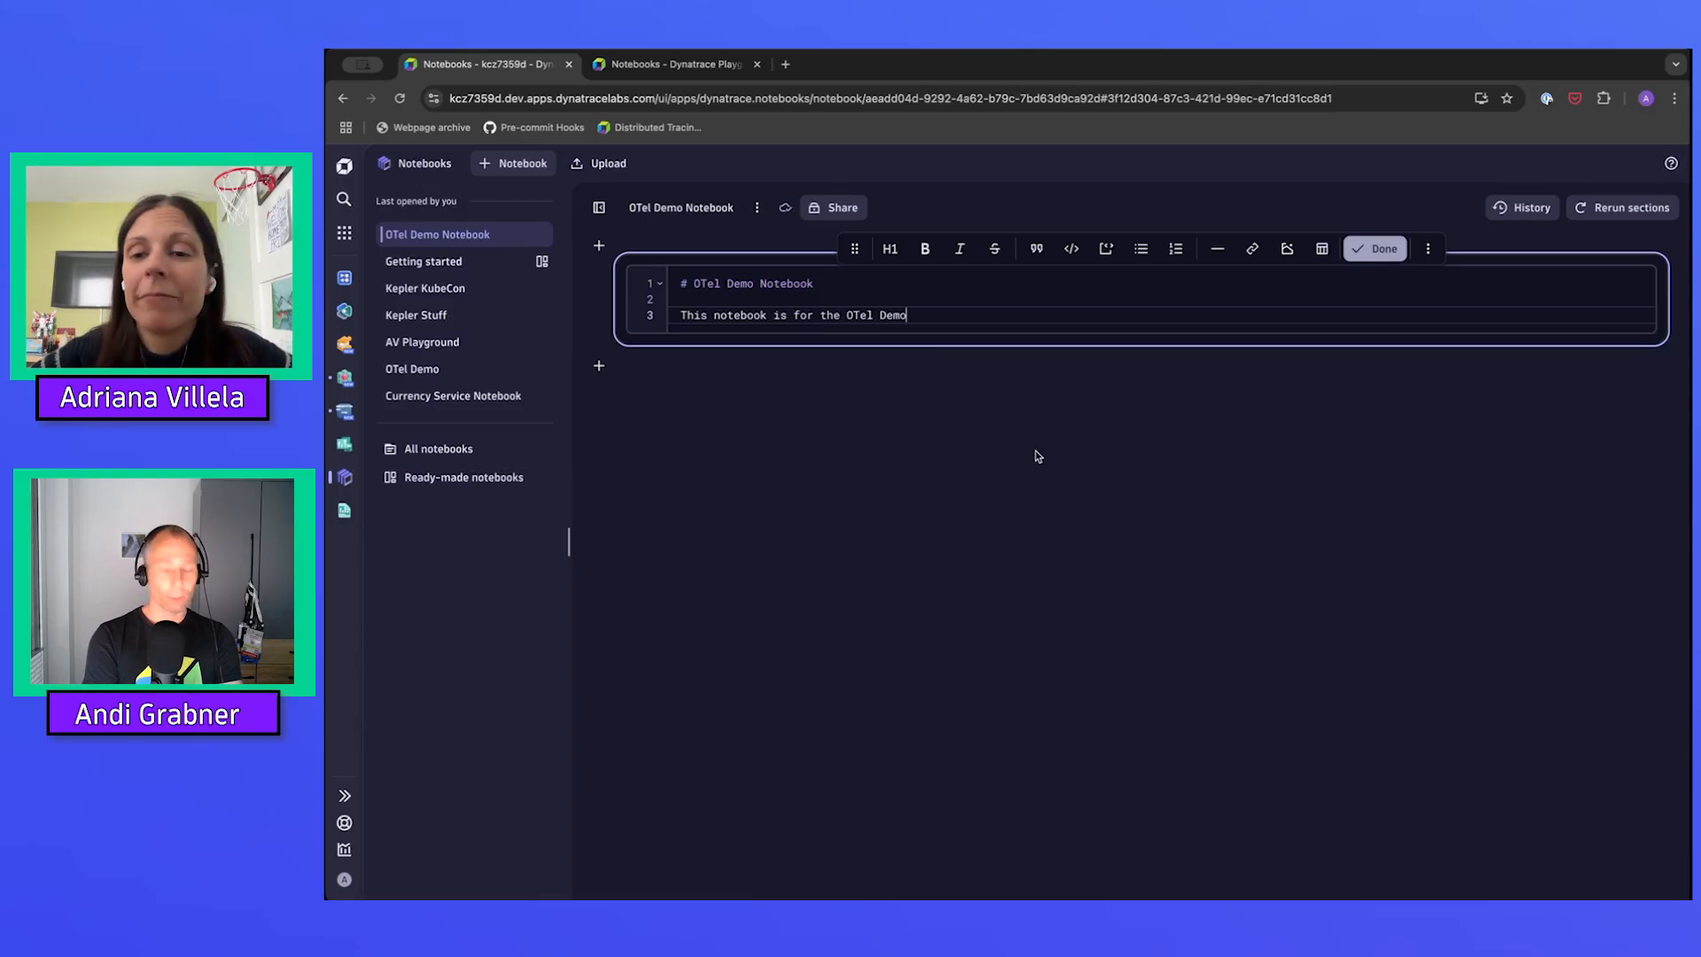
pyautogui.click(1375, 248)
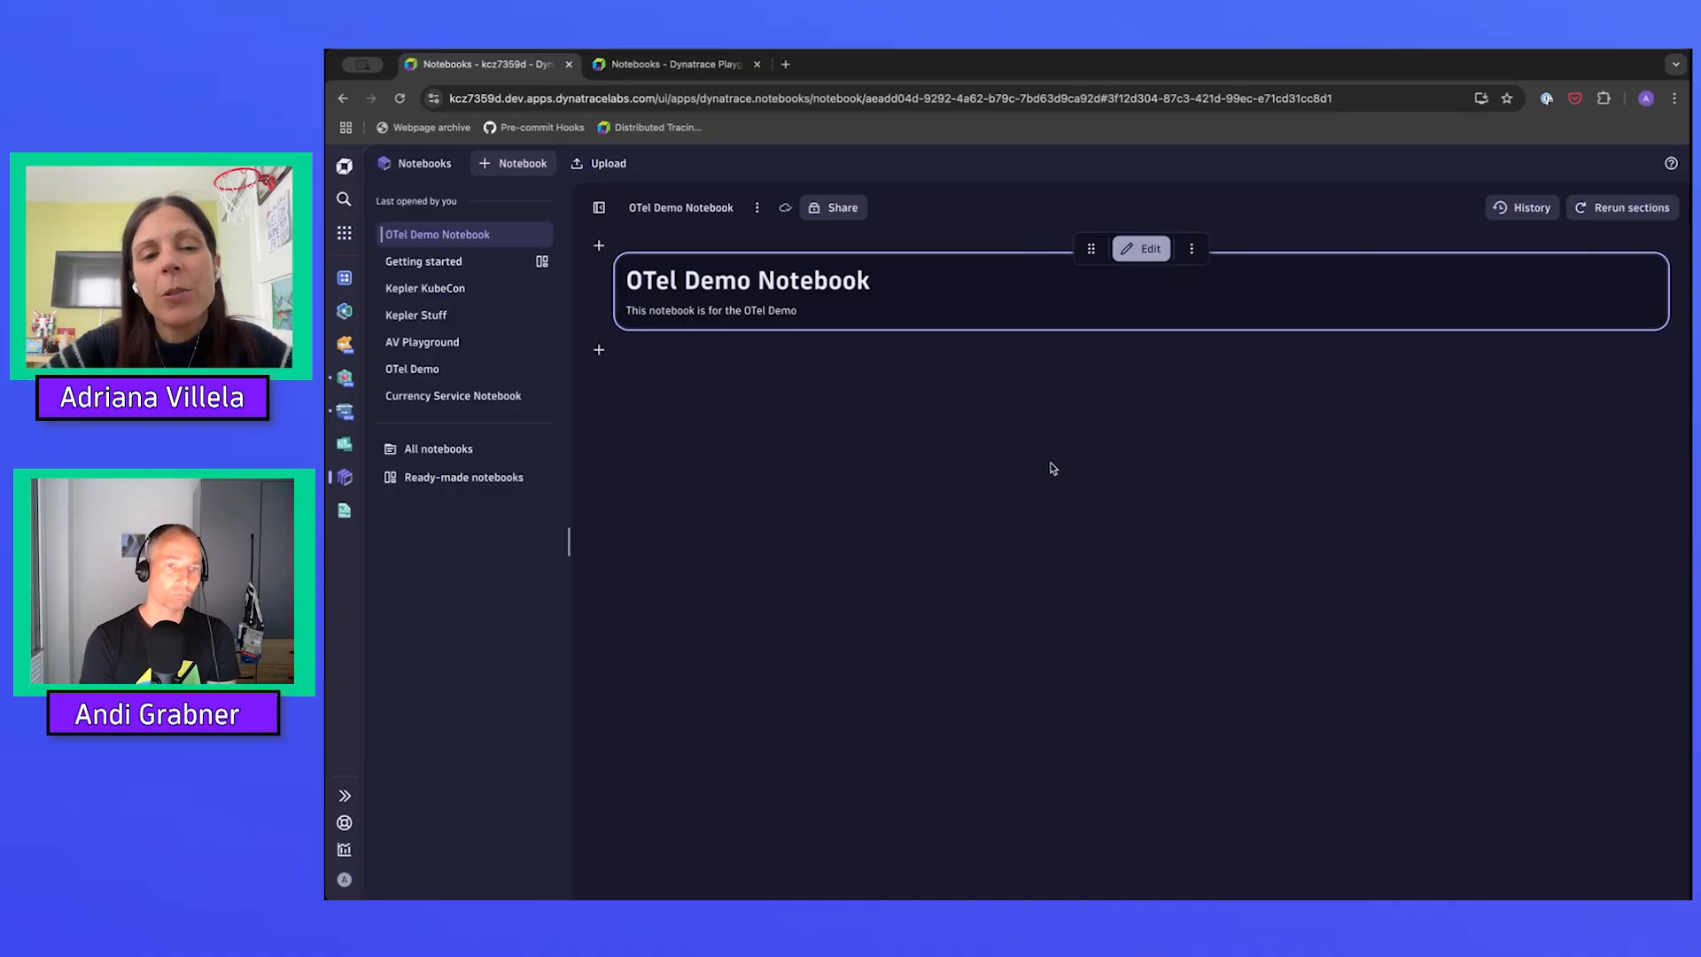
# Append a fenced yaml code block containing "hello: yaml" to the Markdown section and render it
pyautogui.click(1142, 249)
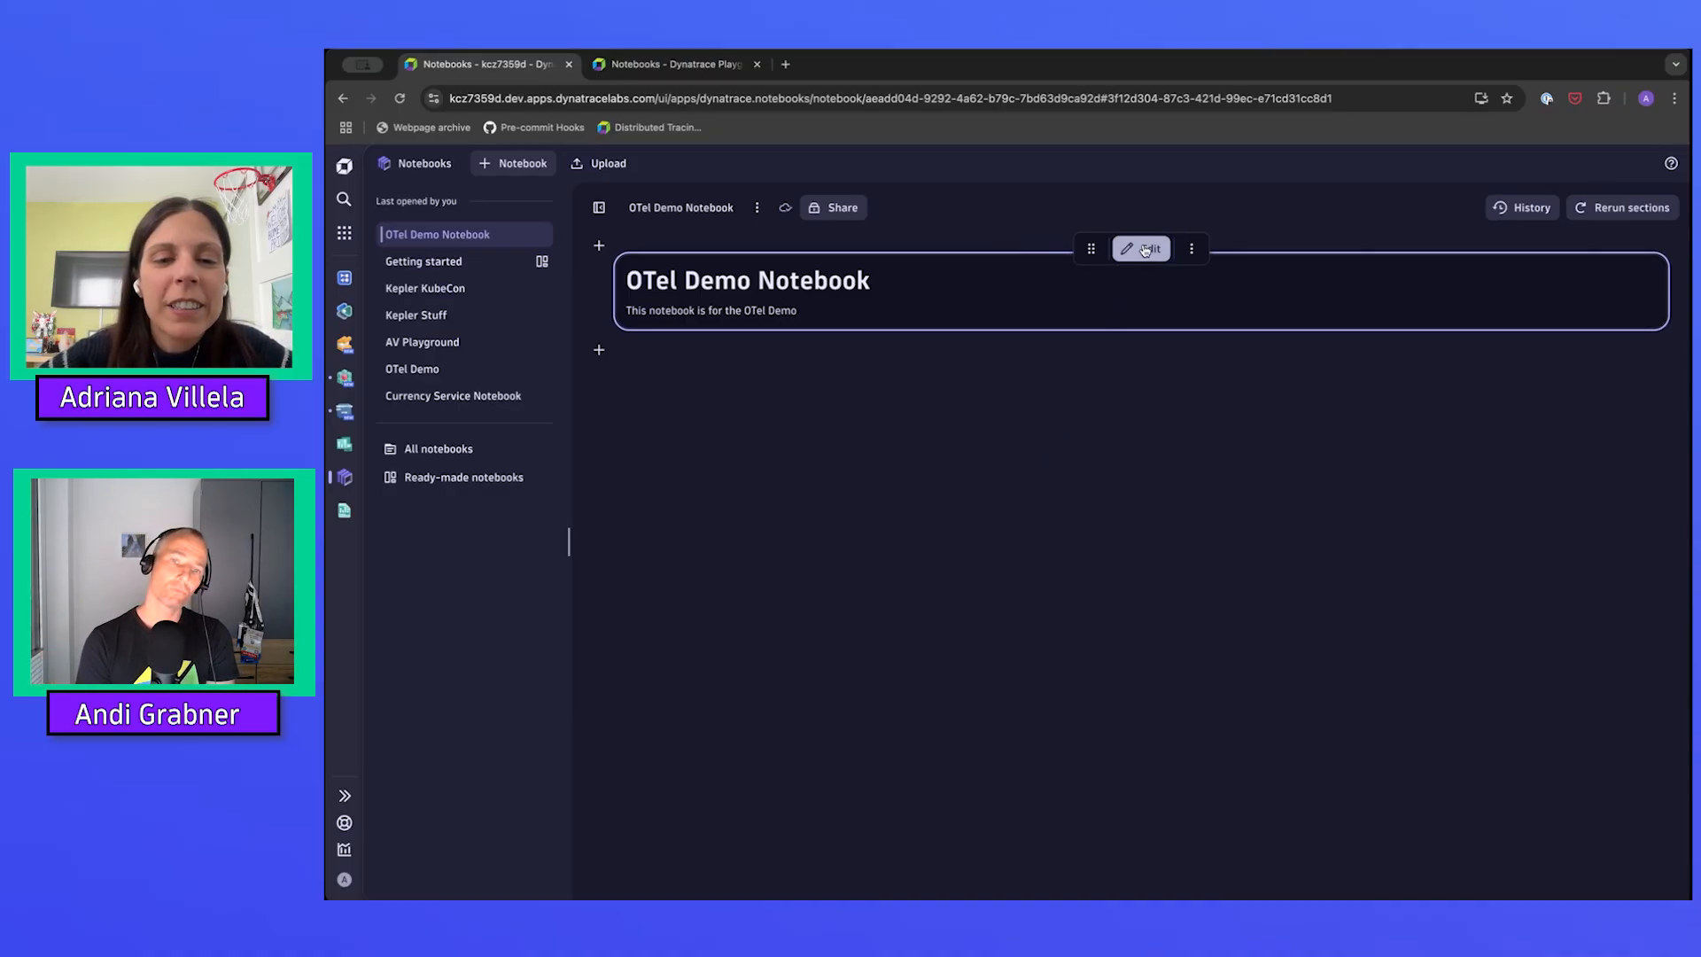
pyautogui.press('Return')
pyautogui.press('Return')
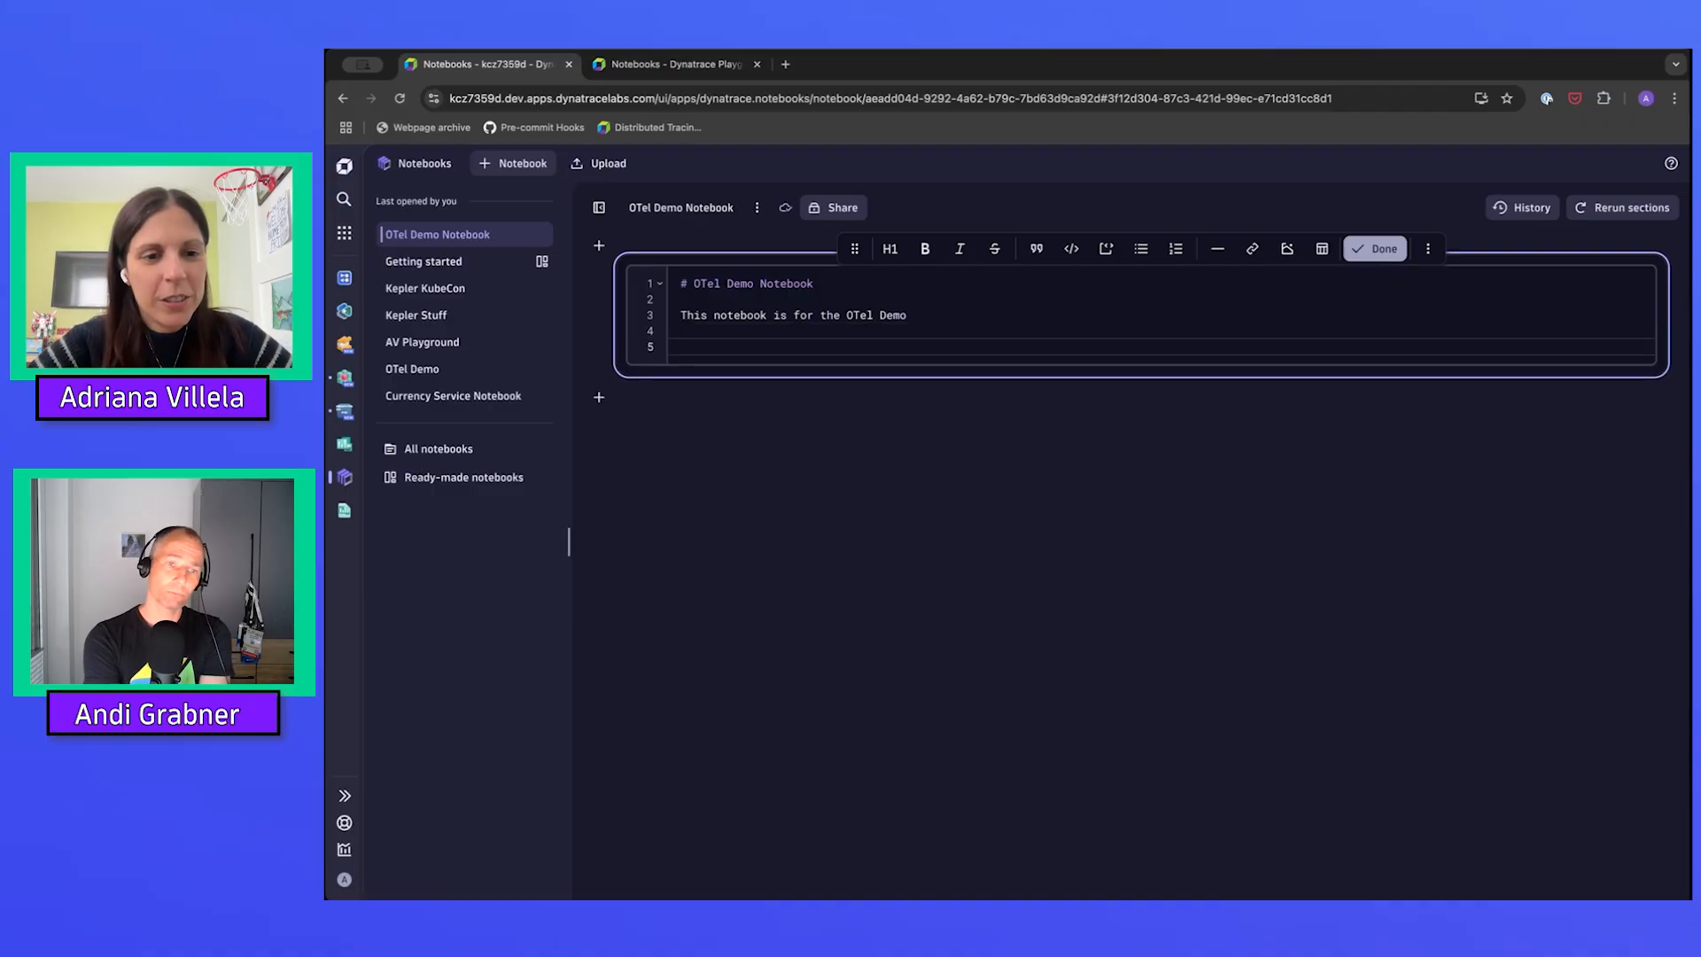
pyautogui.write('```yaml')
pyautogui.press('Return')
pyautogui.press('Return')
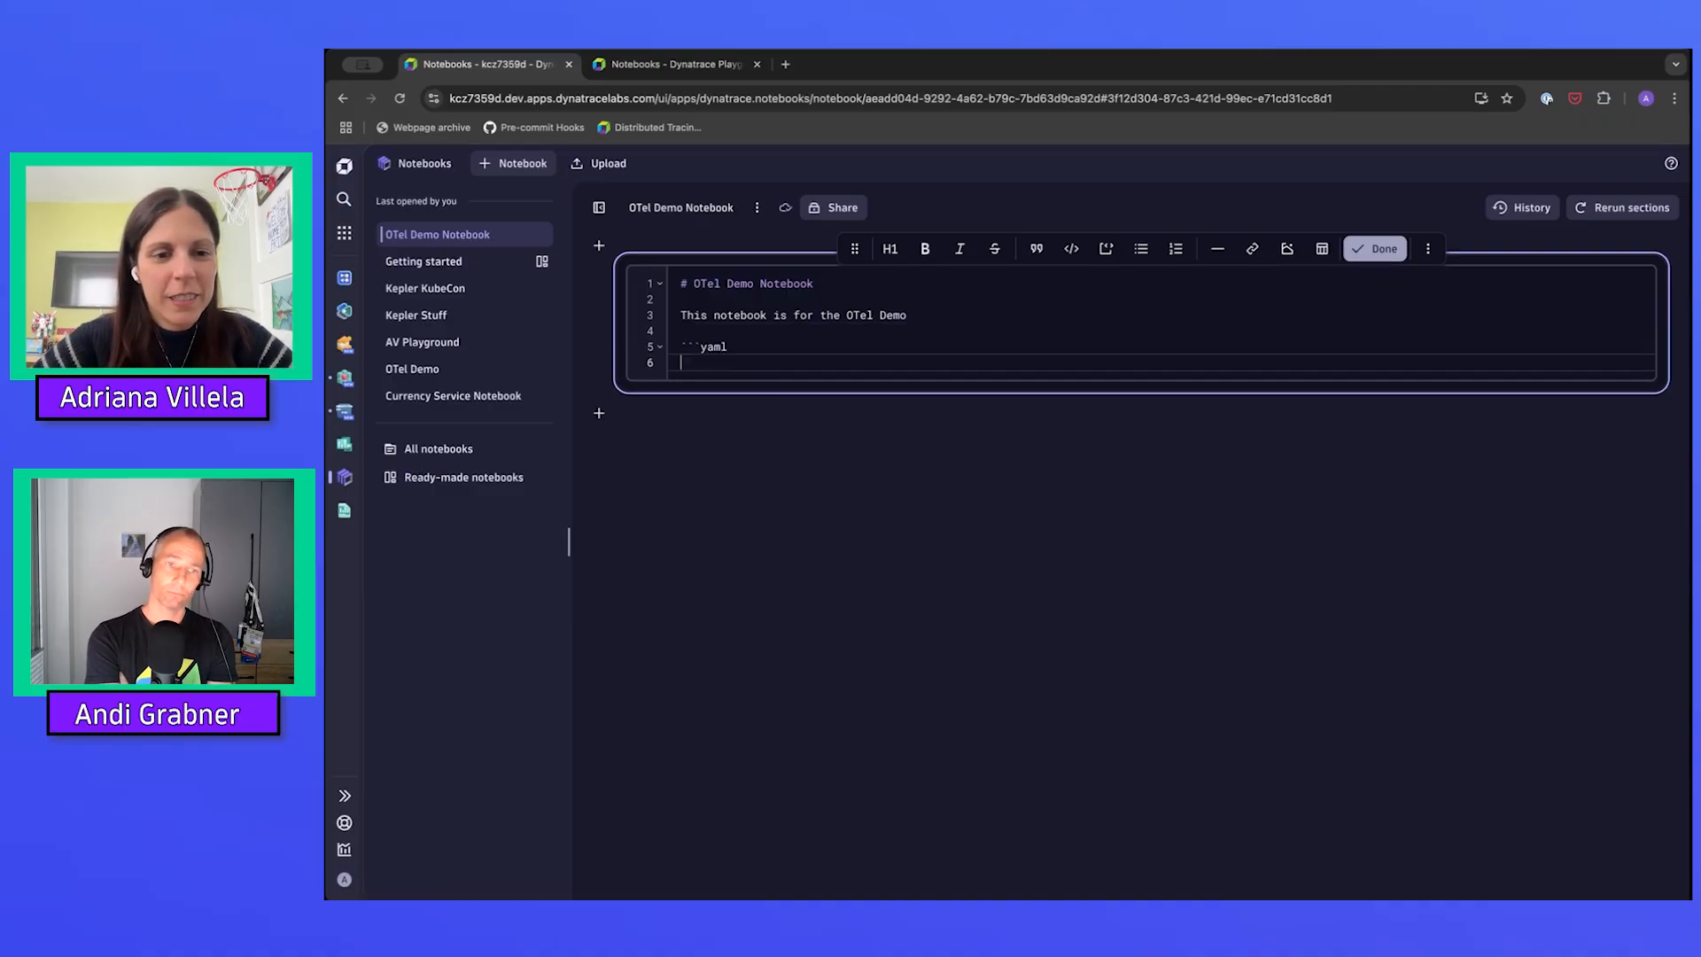
pyautogui.write('```')
pyautogui.press('Up')
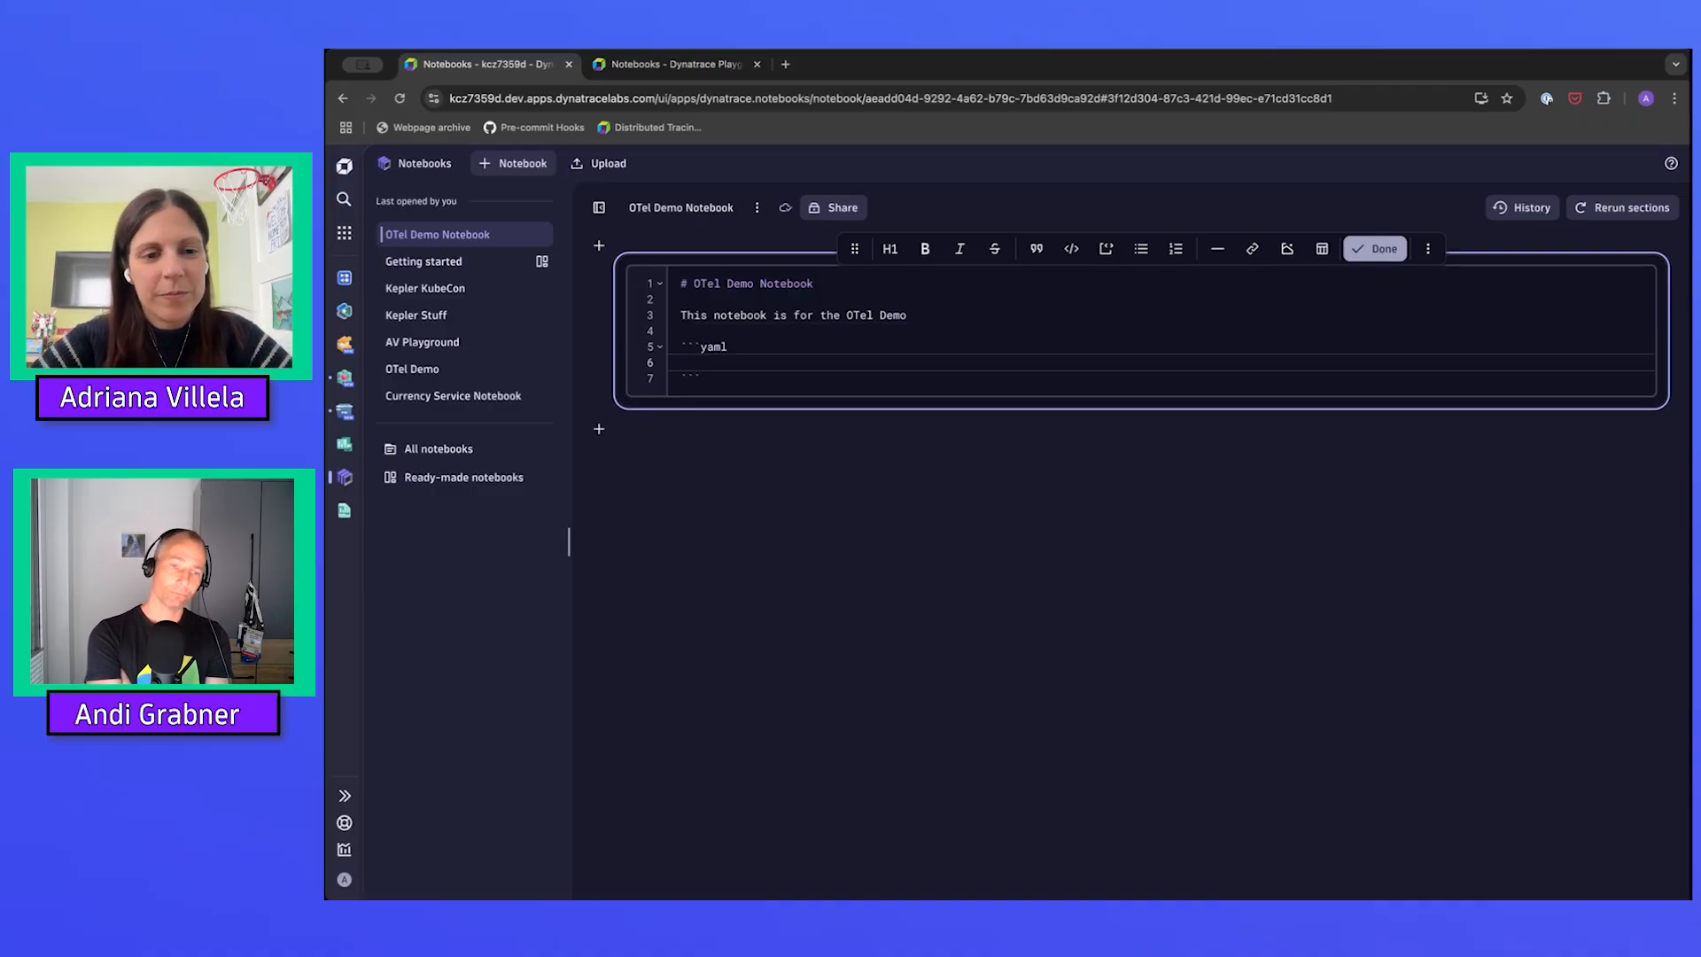
pyautogui.write('hello: ')
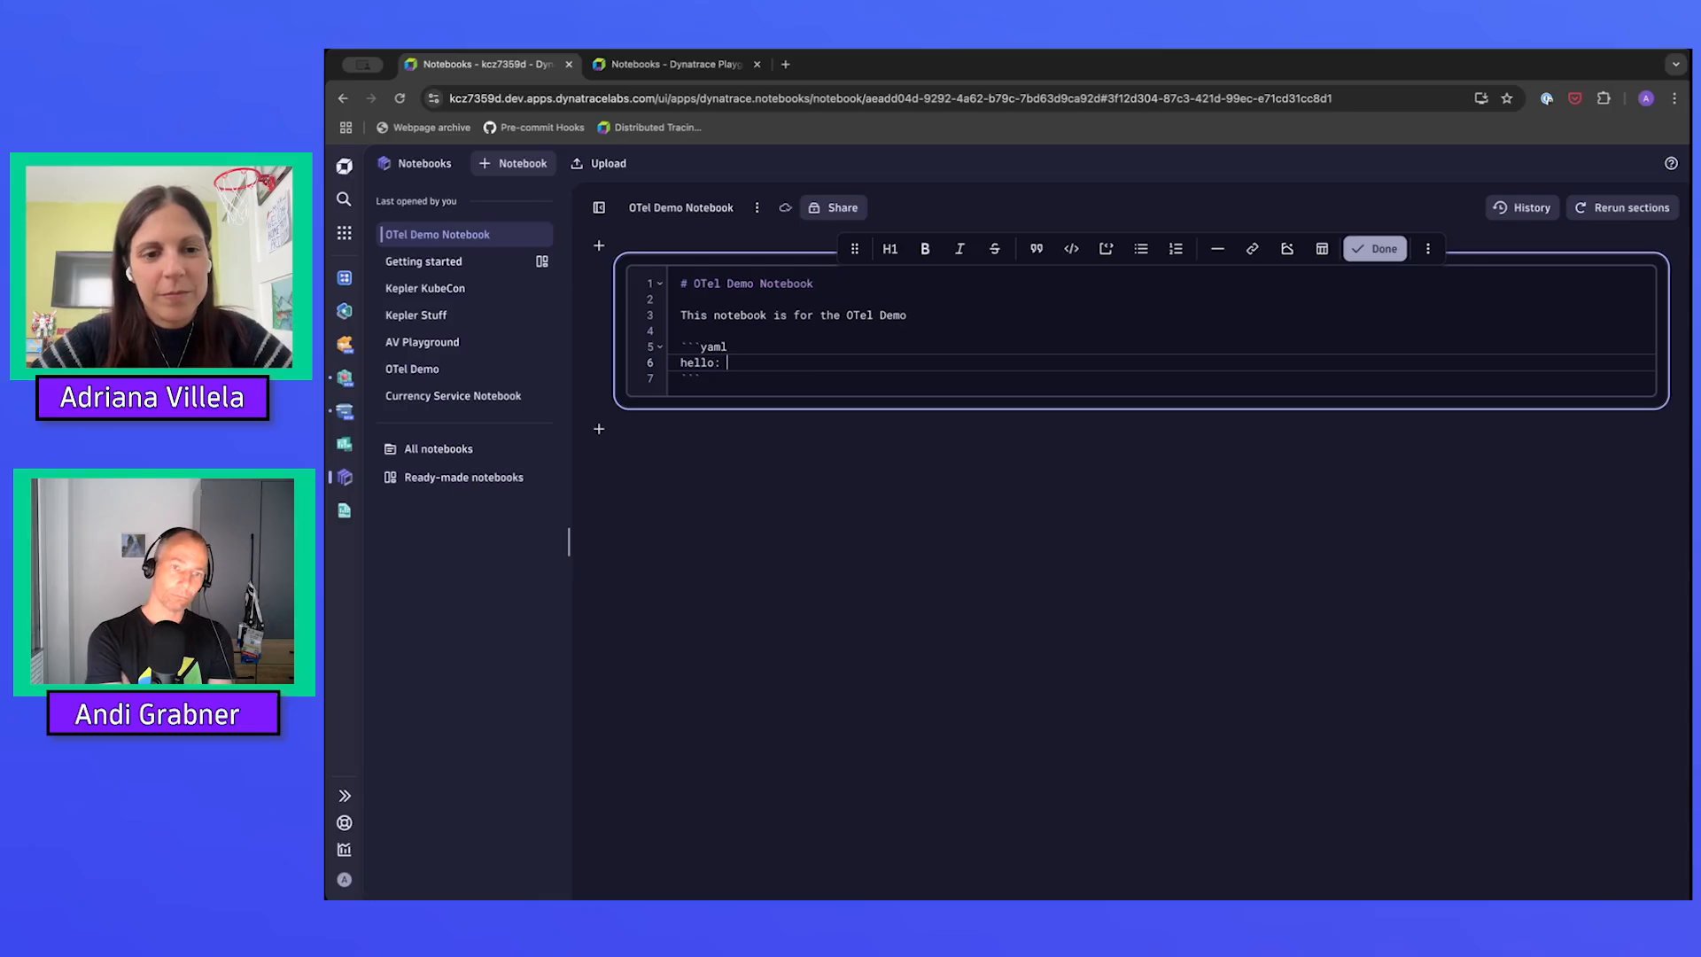
pyautogui.write('yaml')
pyautogui.click(1389, 250)
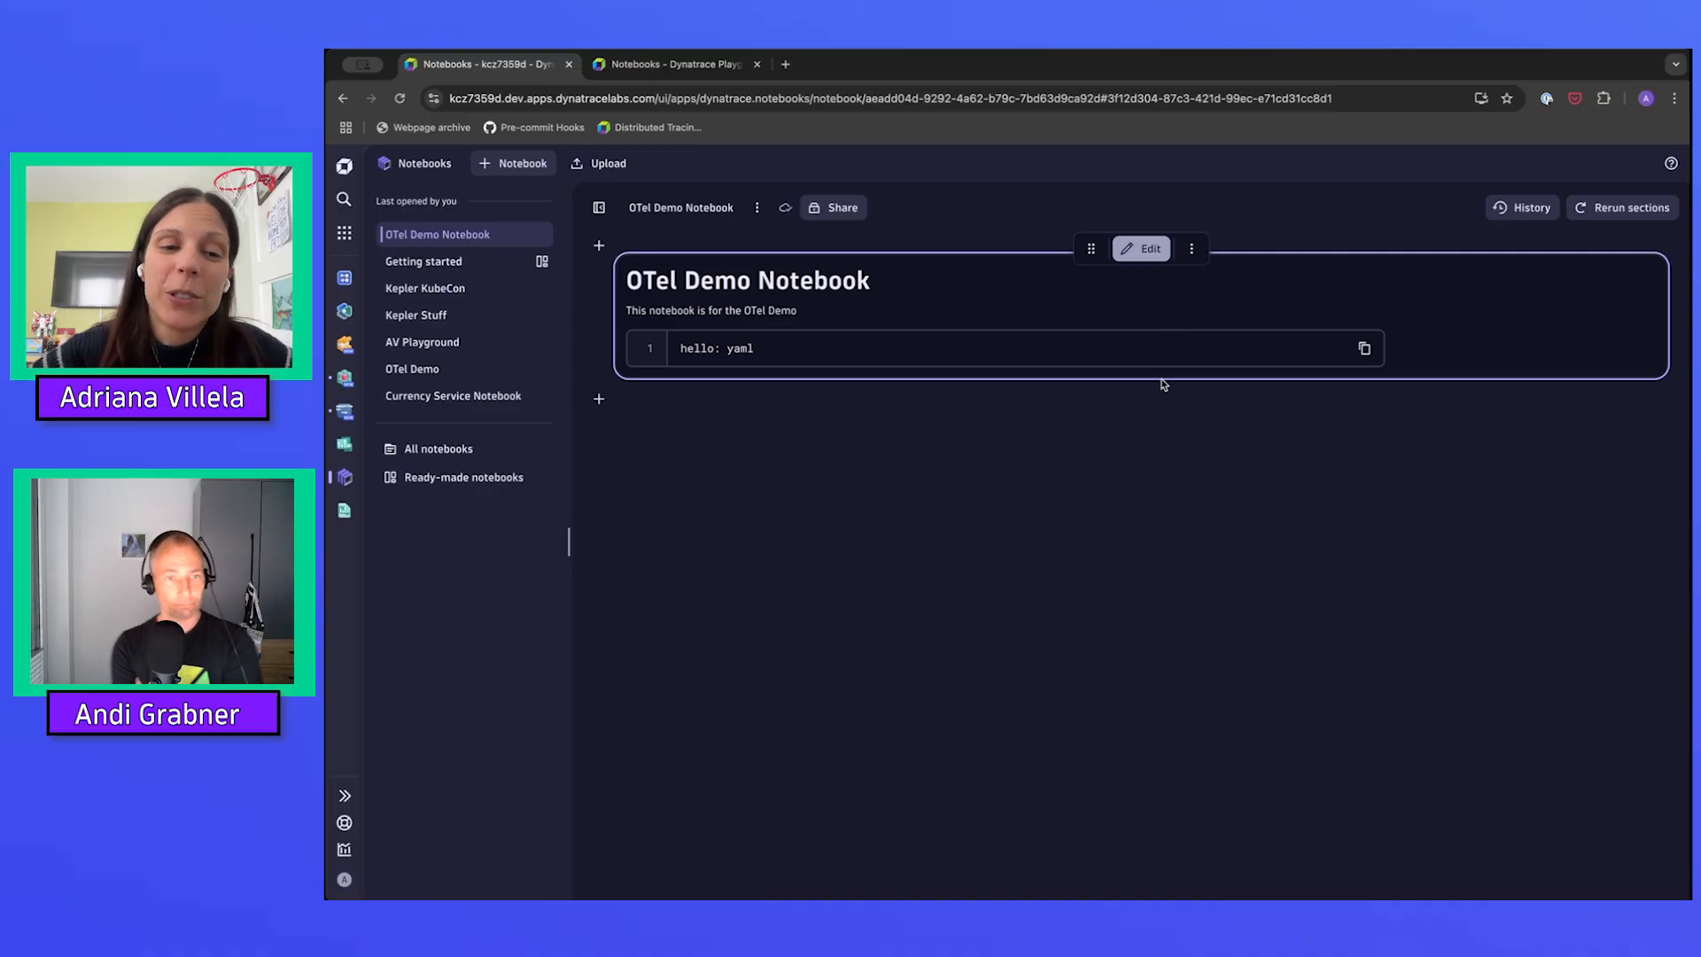
# Remove the yaml code block from the Markdown section, finish editing and deselect the section
pyautogui.click(1155, 249)
pyautogui.moveTo(842, 379); pyautogui.dragTo(699, 346)
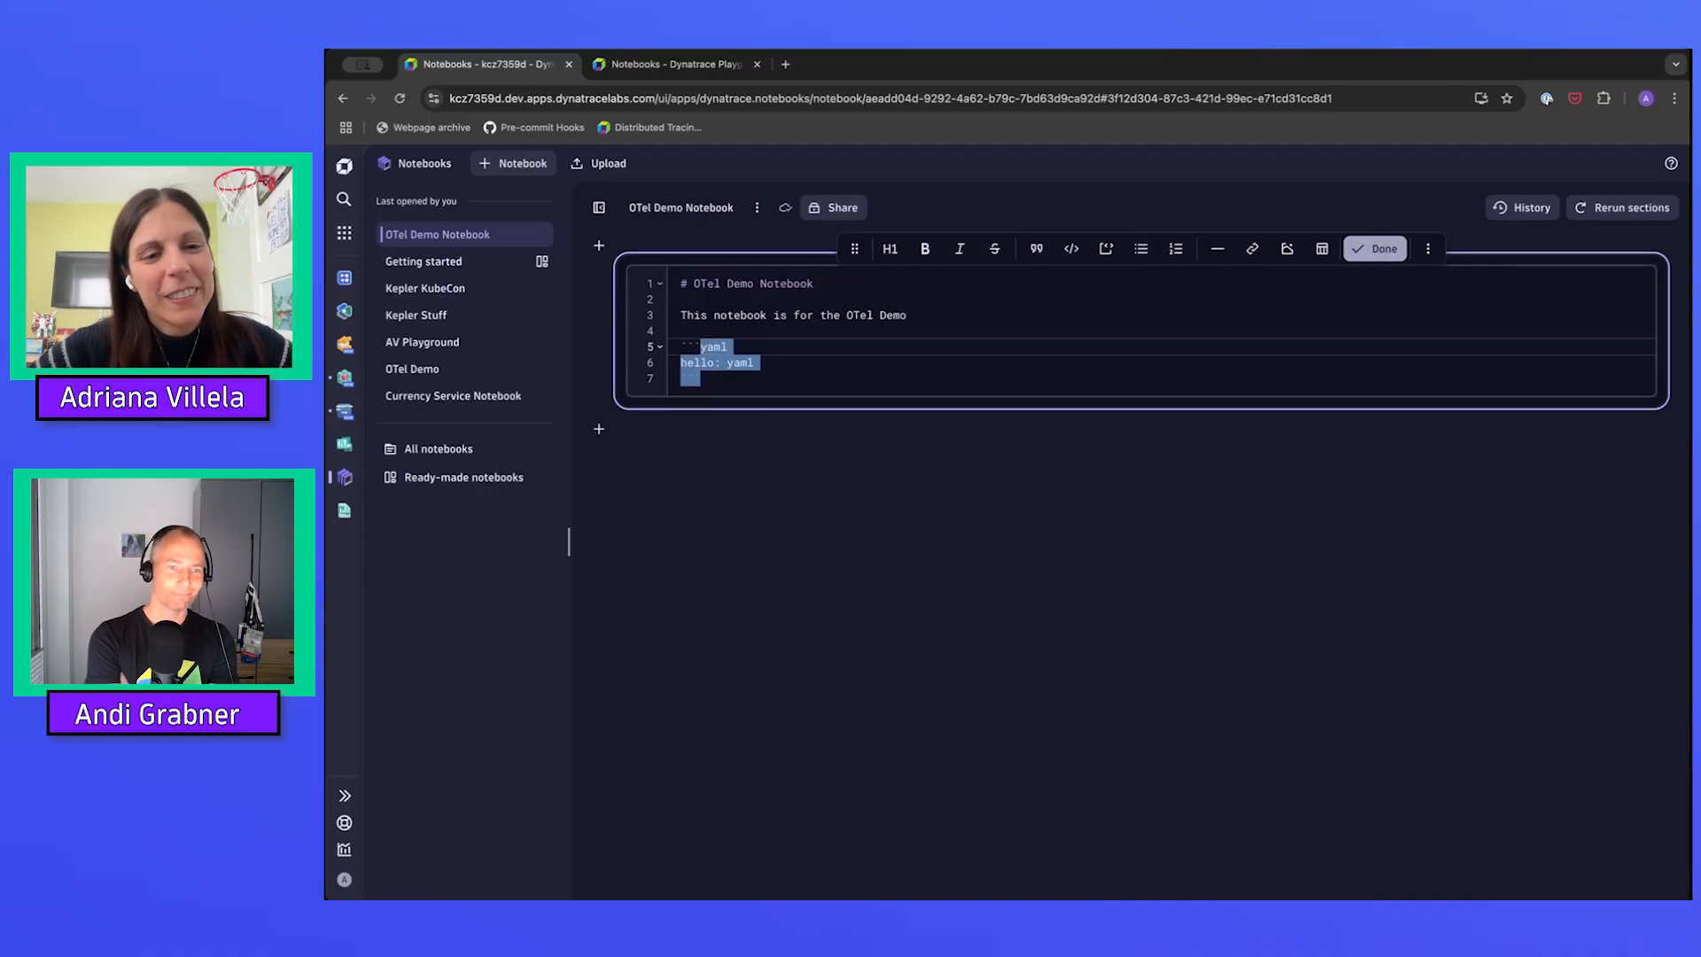
pyautogui.press('BackSpace')
pyautogui.press('BackSpace')
pyautogui.press('BackSpace')
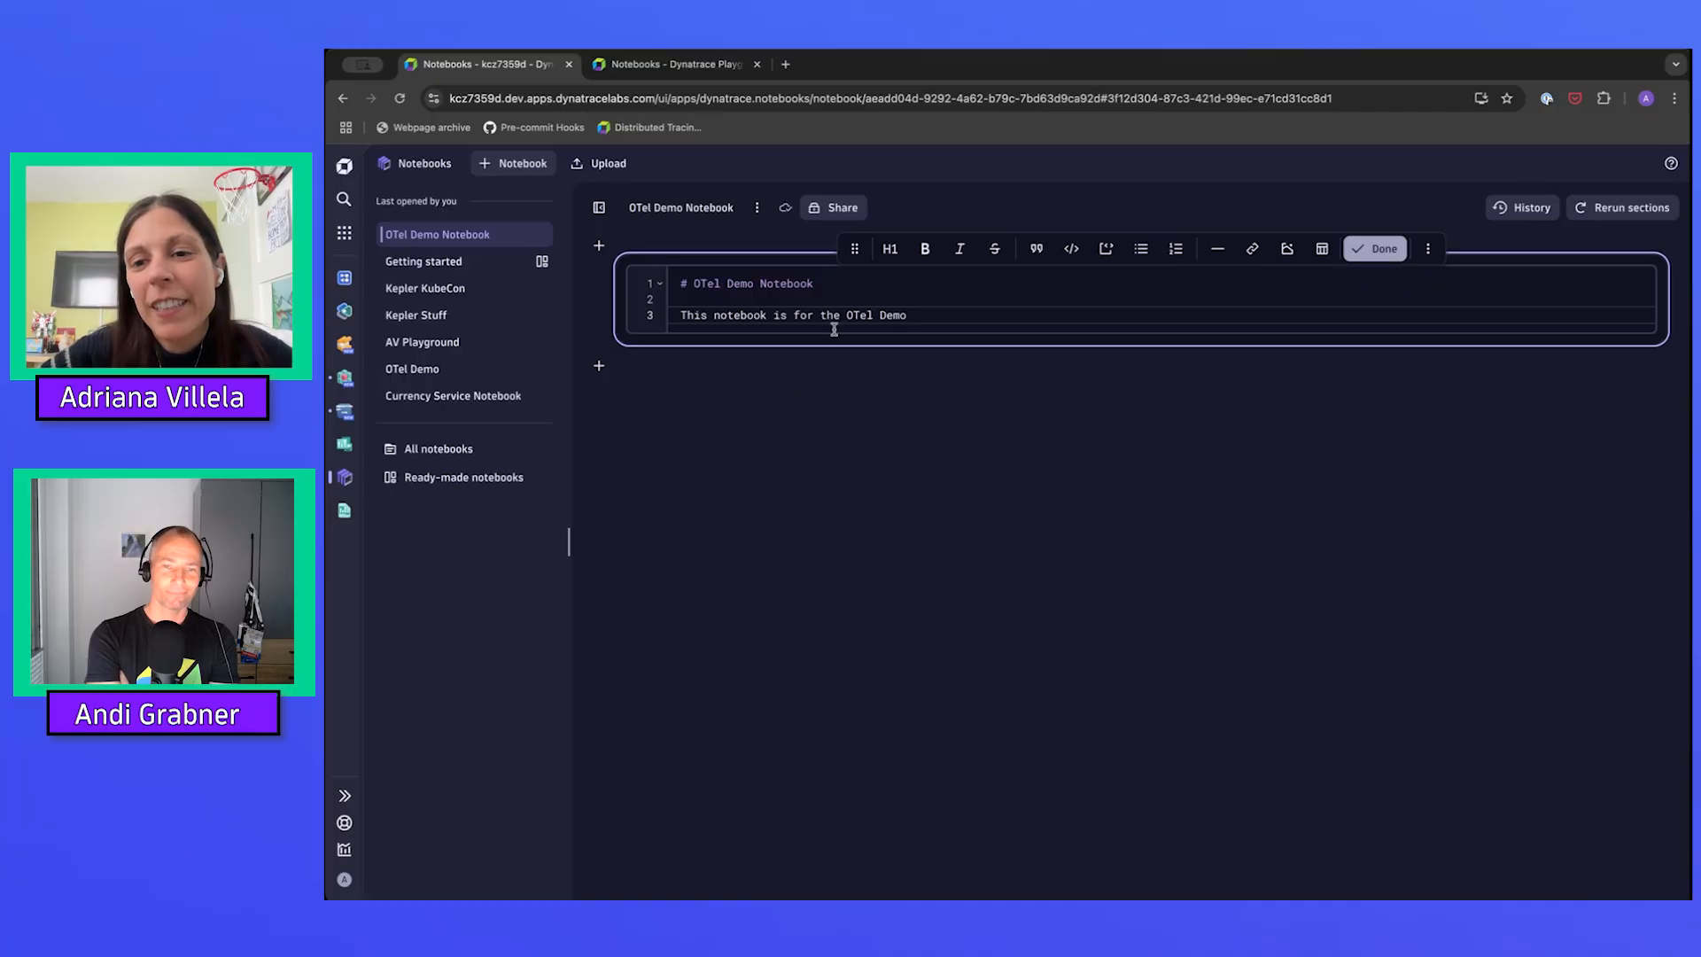
pyautogui.click(1384, 249)
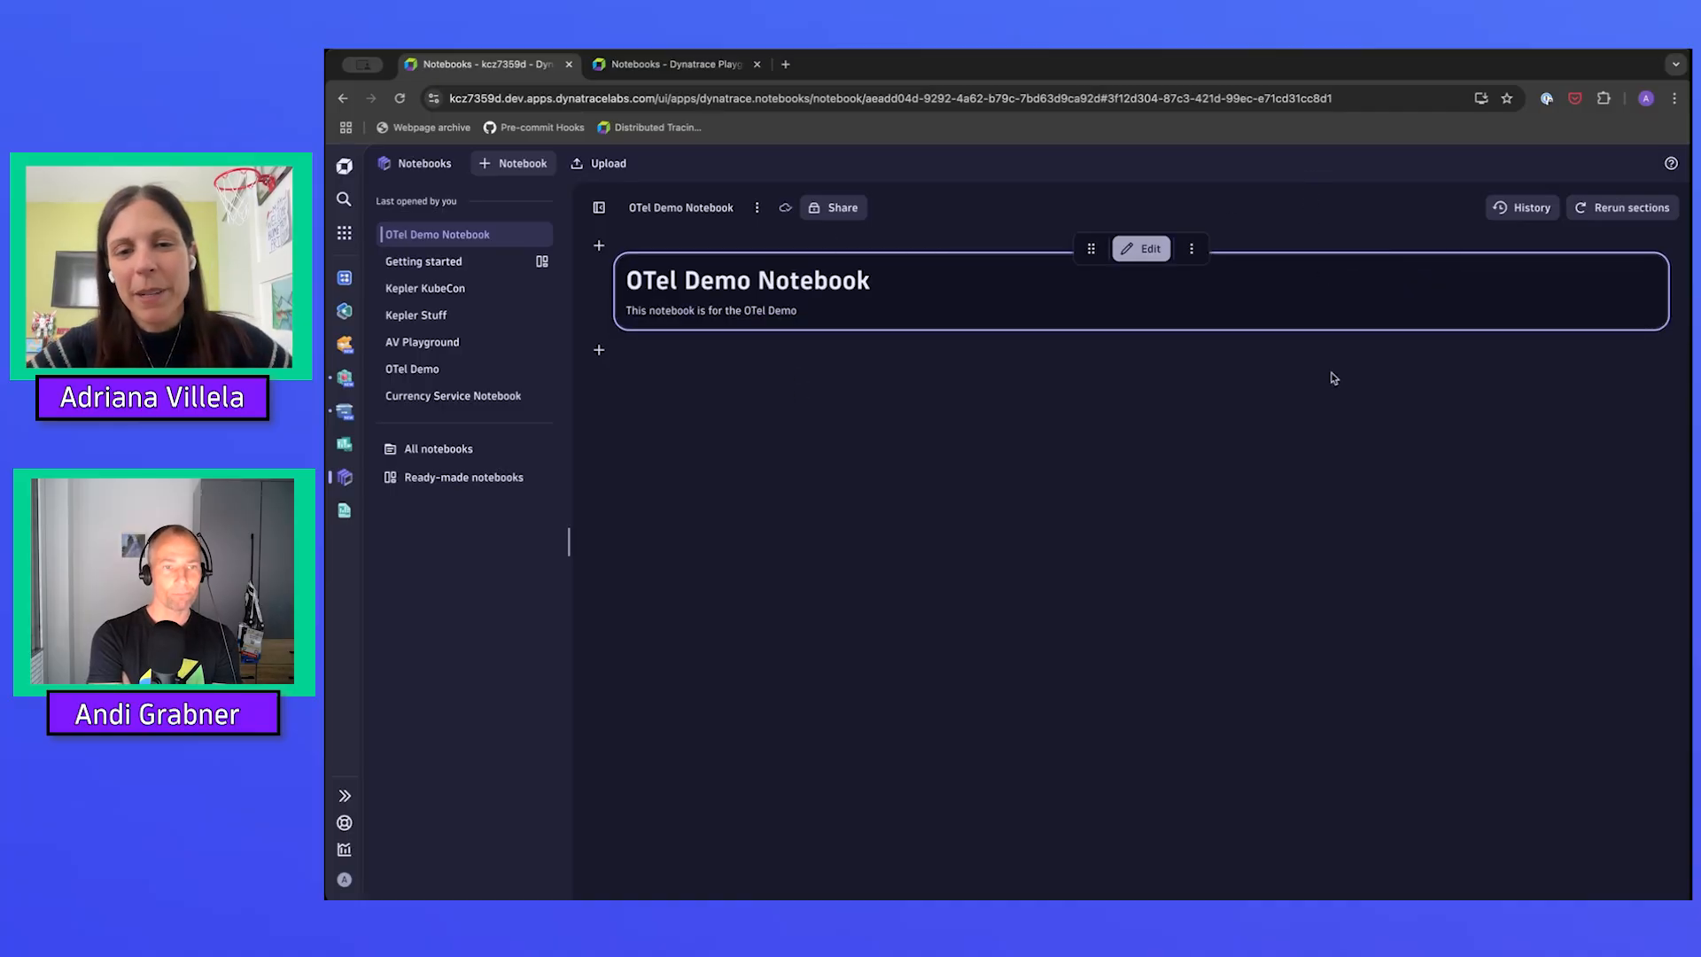
pyautogui.click(911, 508)
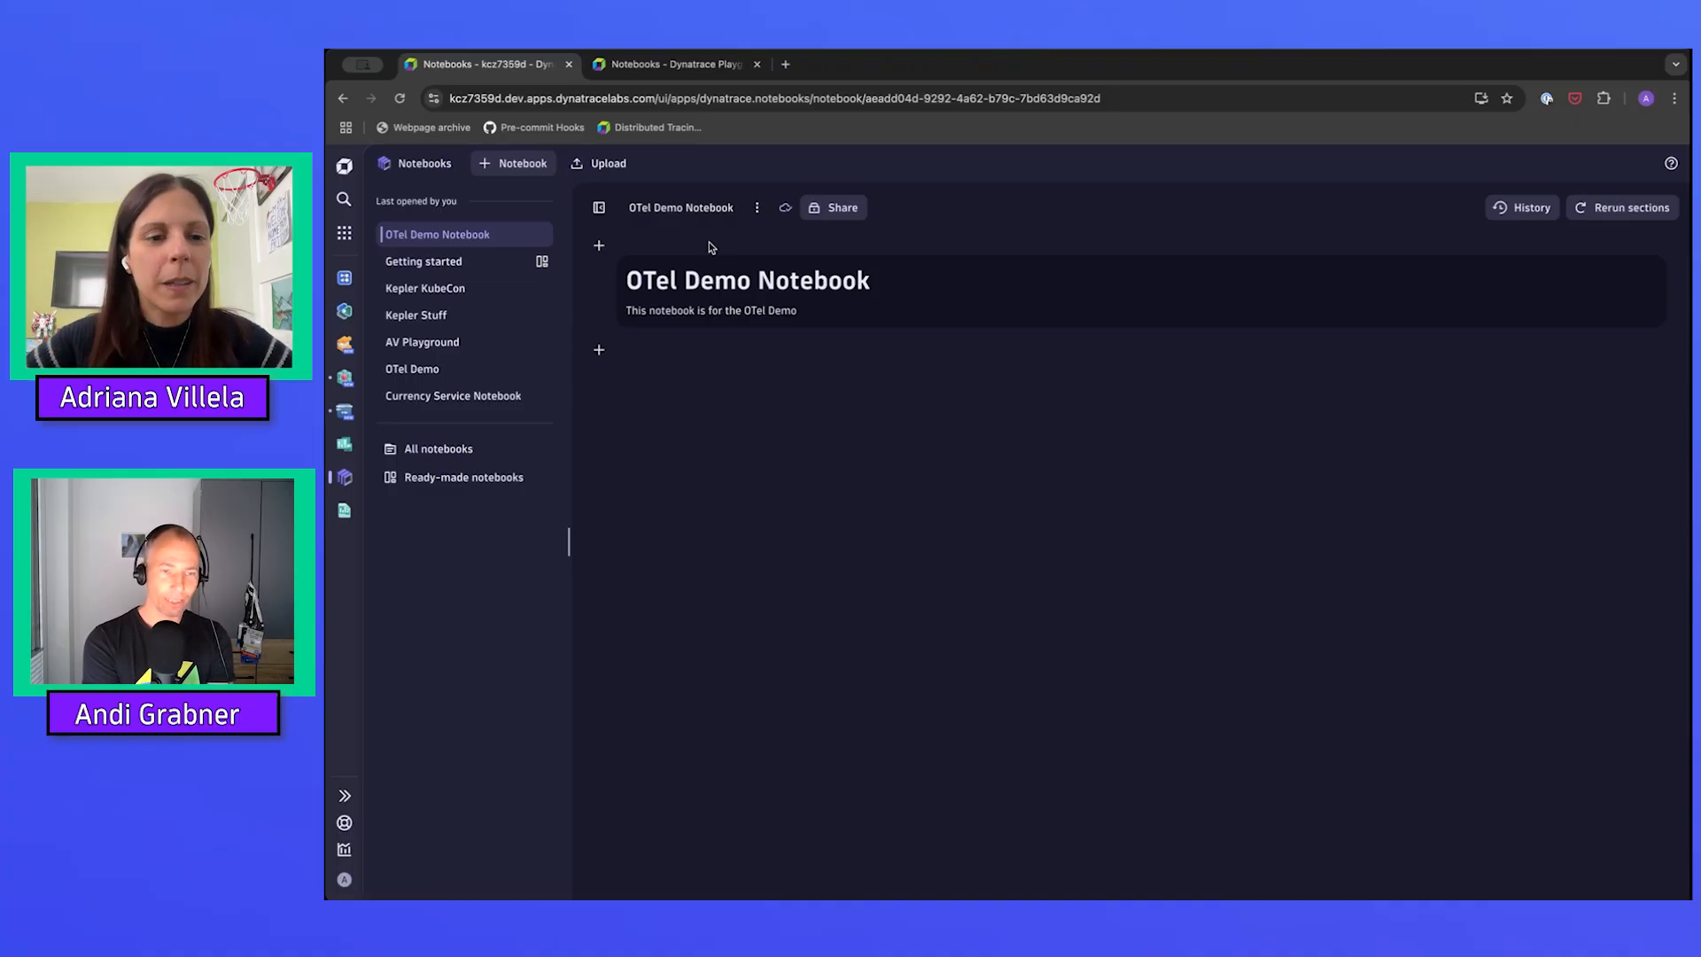
# Open the choices for a new section below the Markdown introduction and examine the available section types and query, code and chart snippets
pyautogui.click(599, 350)
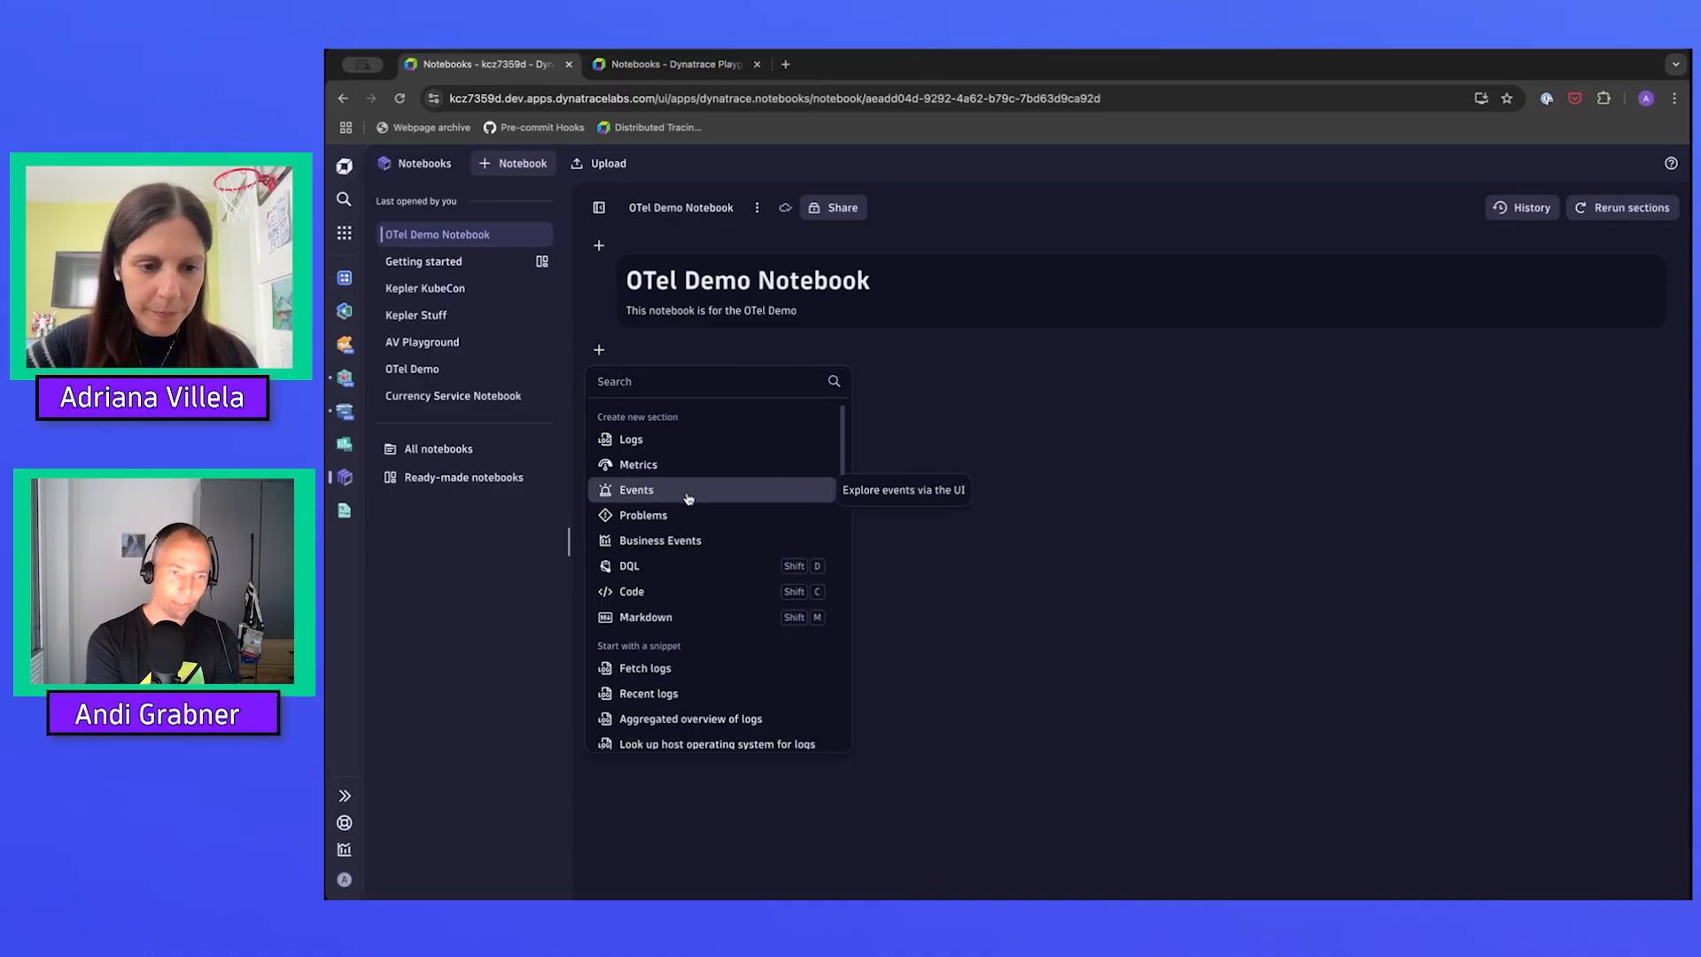
pyautogui.scroll(-8, 688, 498)
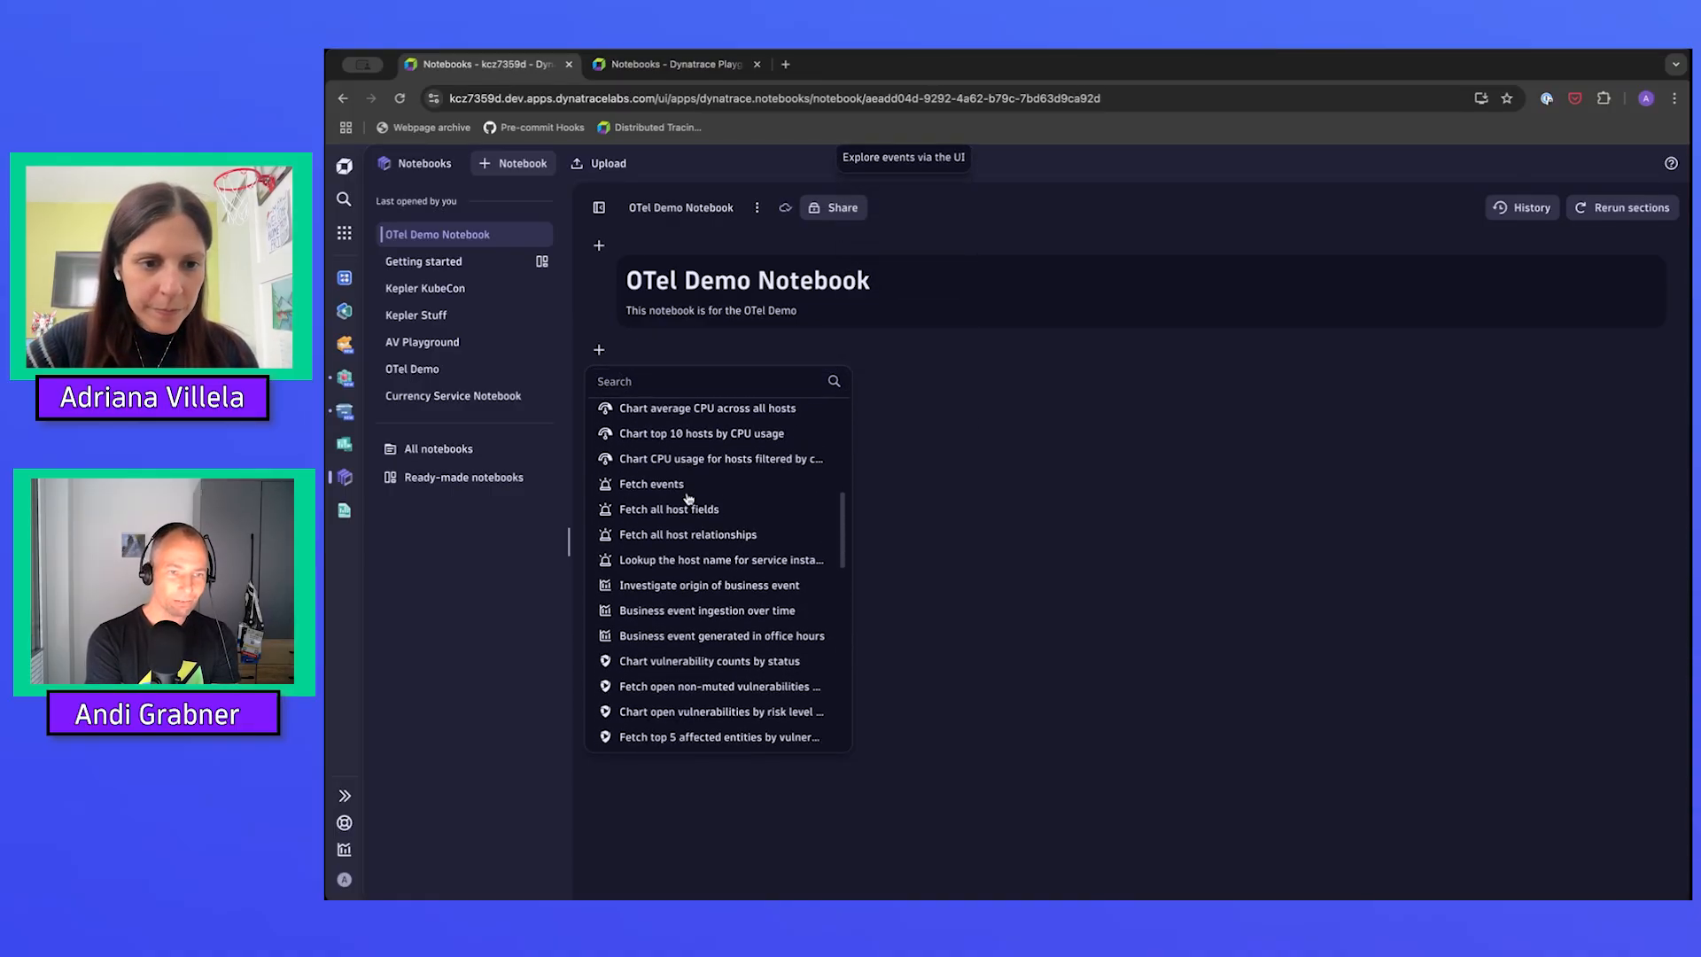
pyautogui.scroll(-5, 688, 499)
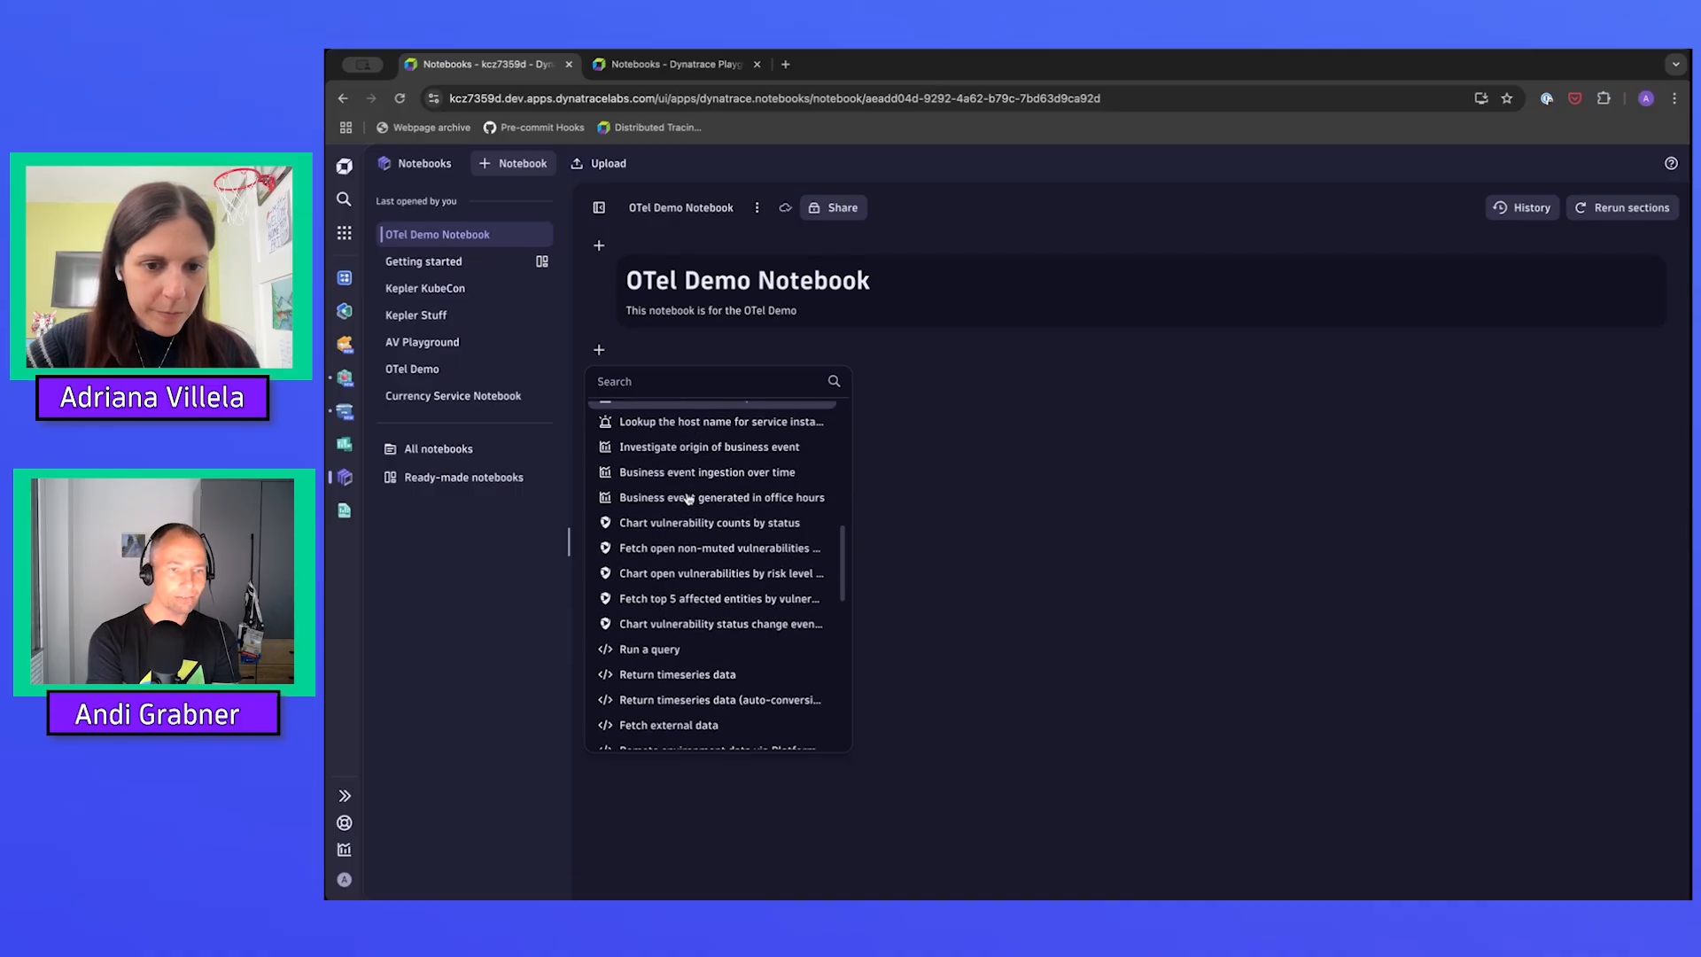
pyautogui.moveTo(688, 519)
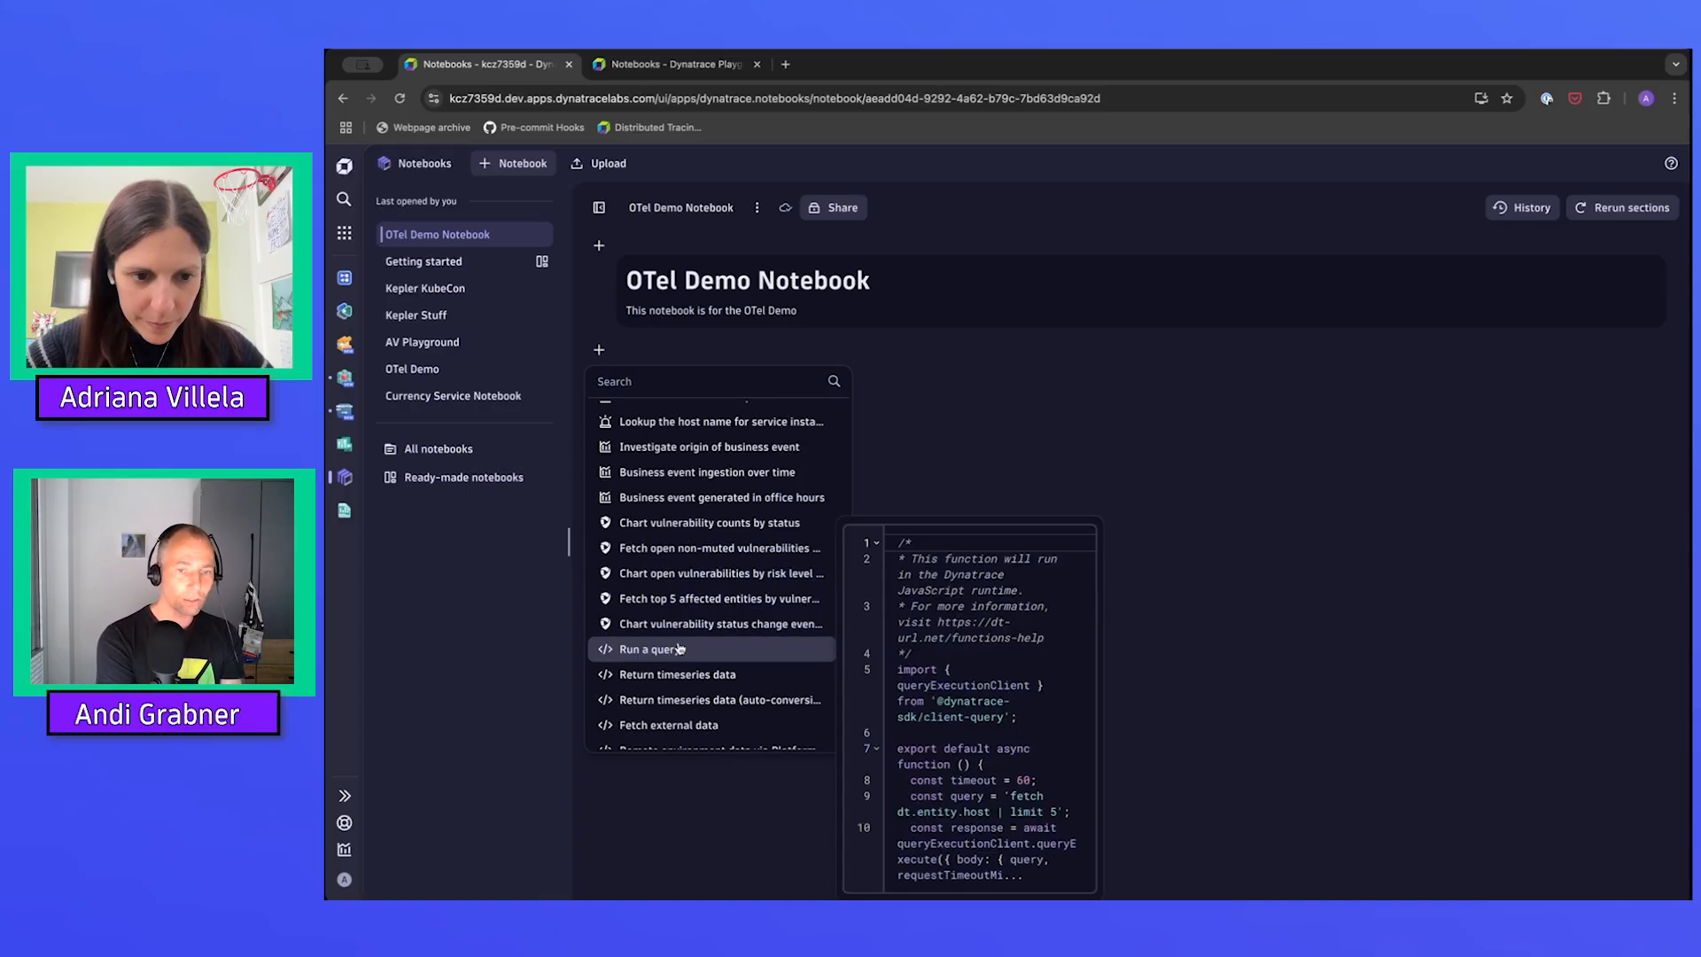
pyautogui.scroll(-5, 678, 648)
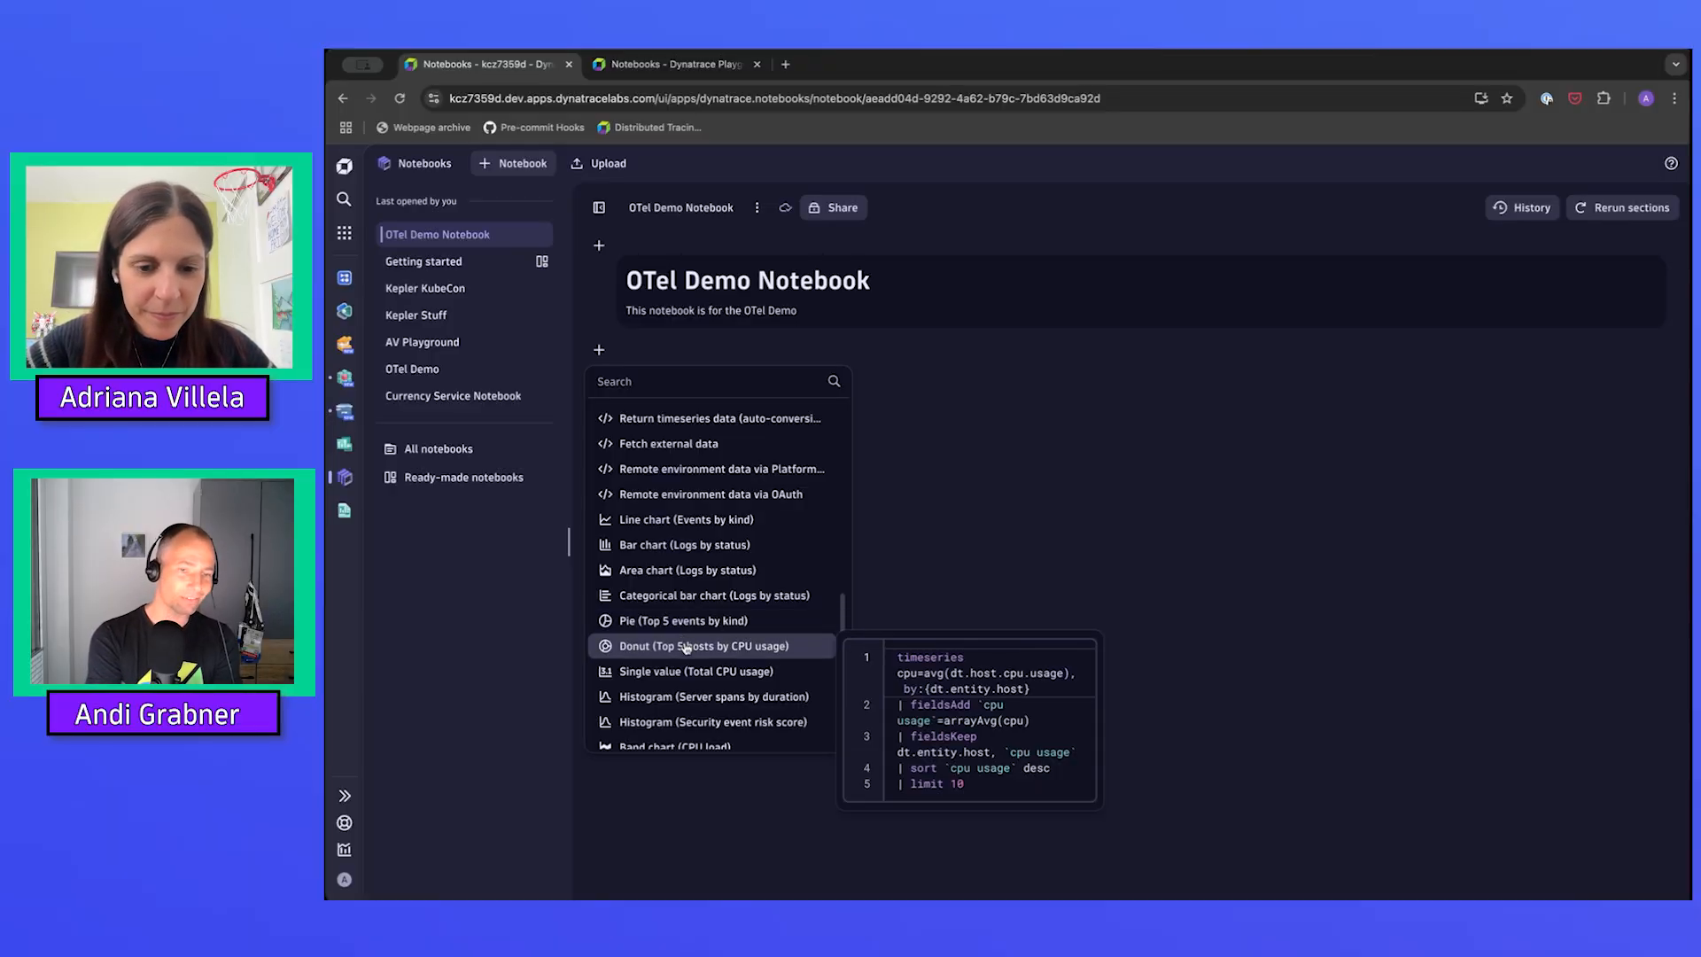
pyautogui.scroll(-3, 684, 647)
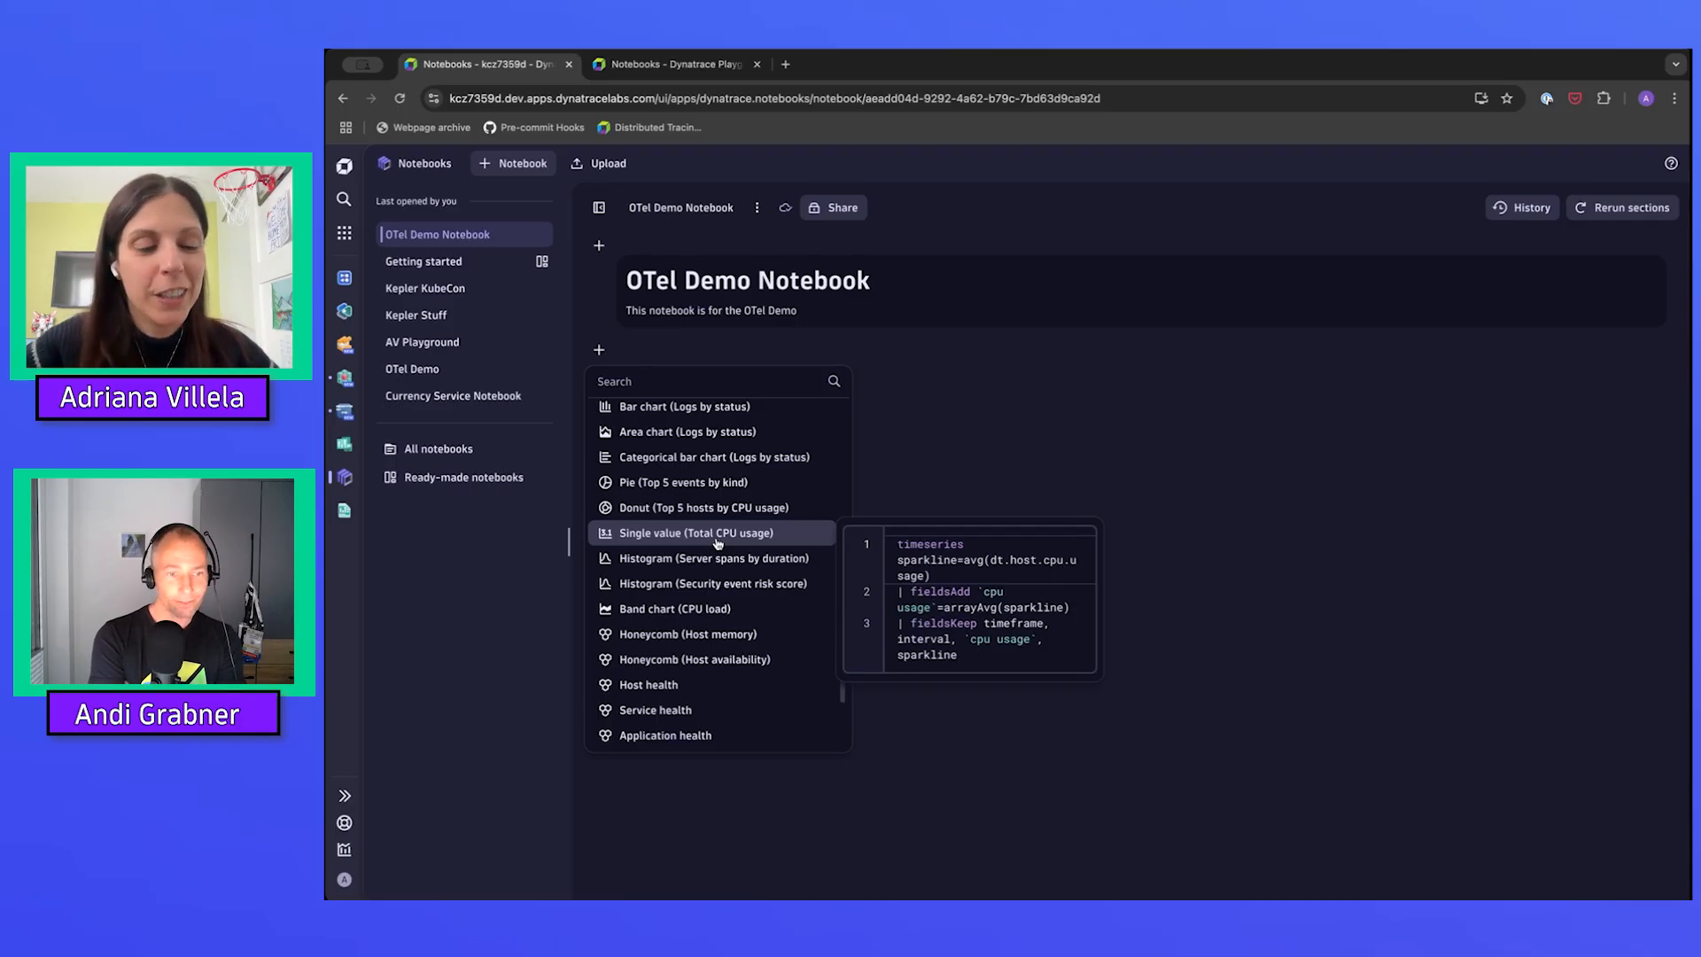
pyautogui.scroll(-4, 717, 543)
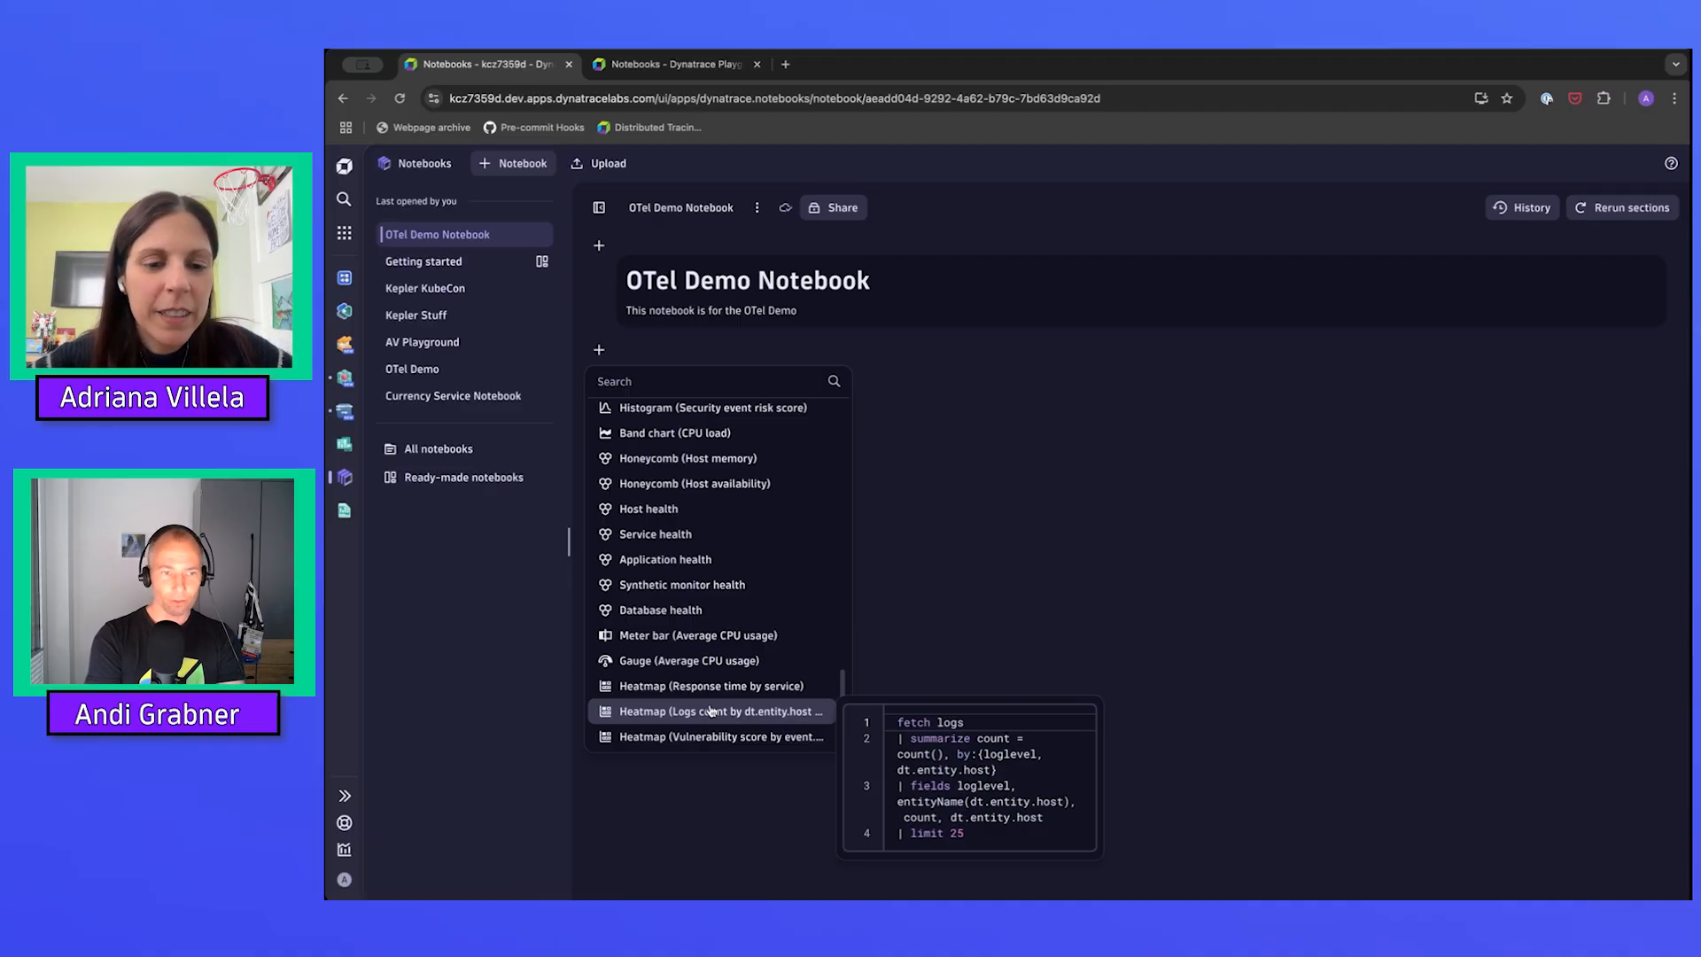
pyautogui.scroll(3, 704, 558)
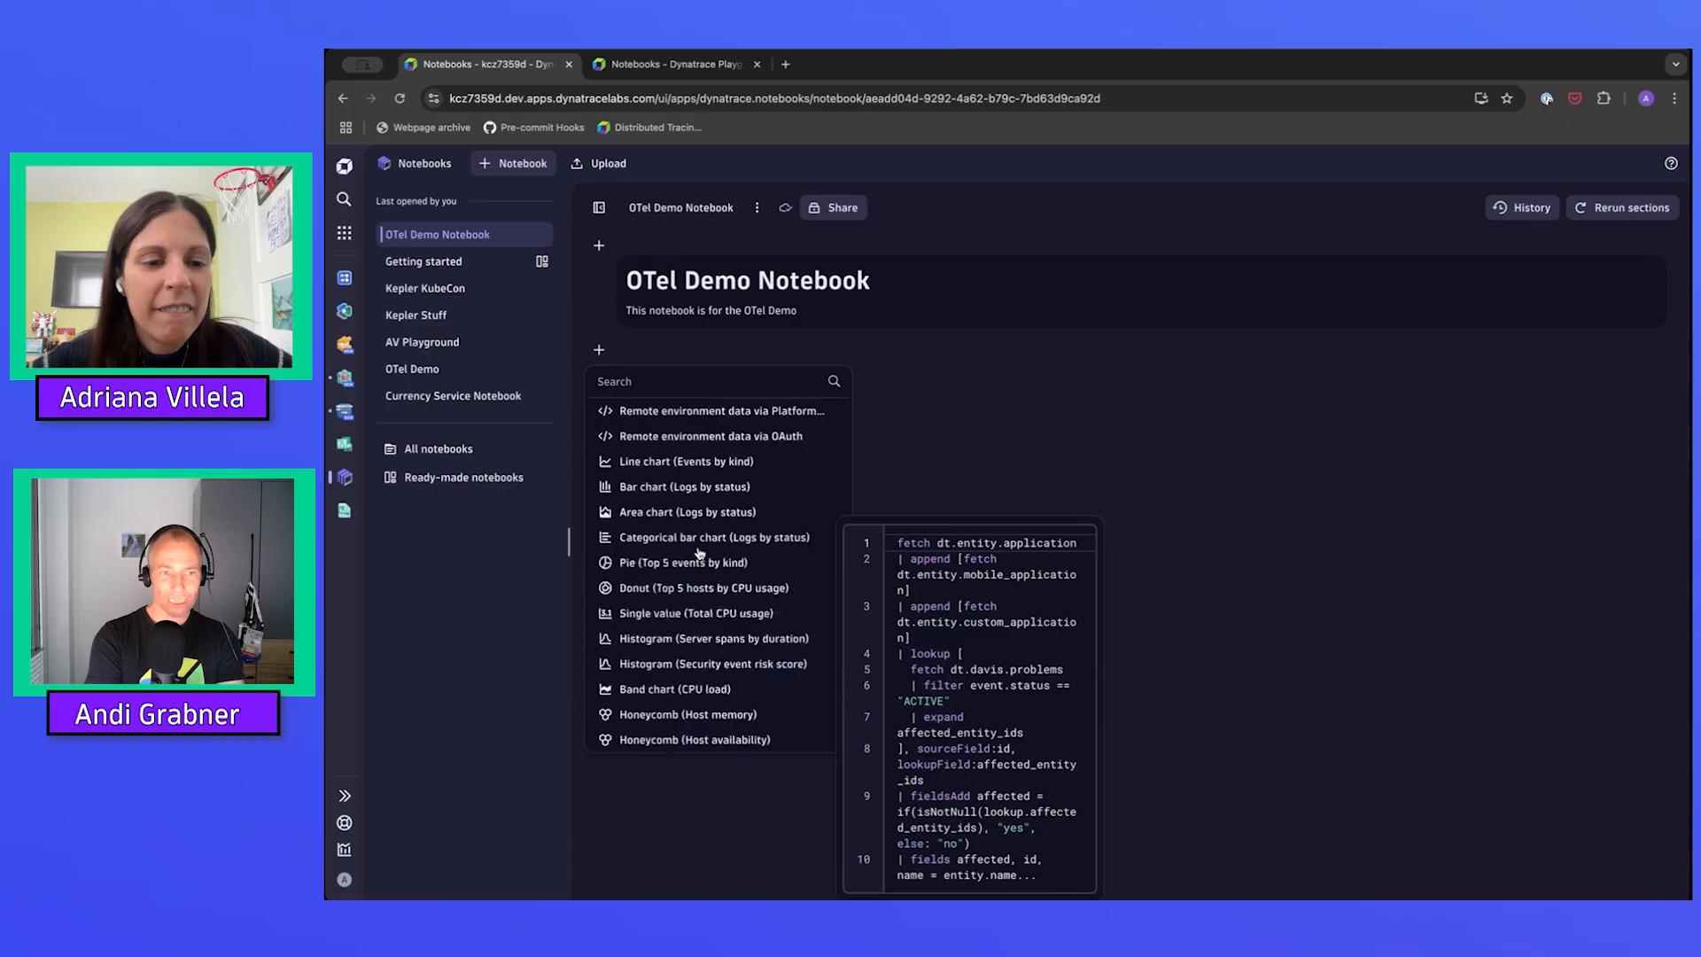
pyautogui.scroll(5, 700, 554)
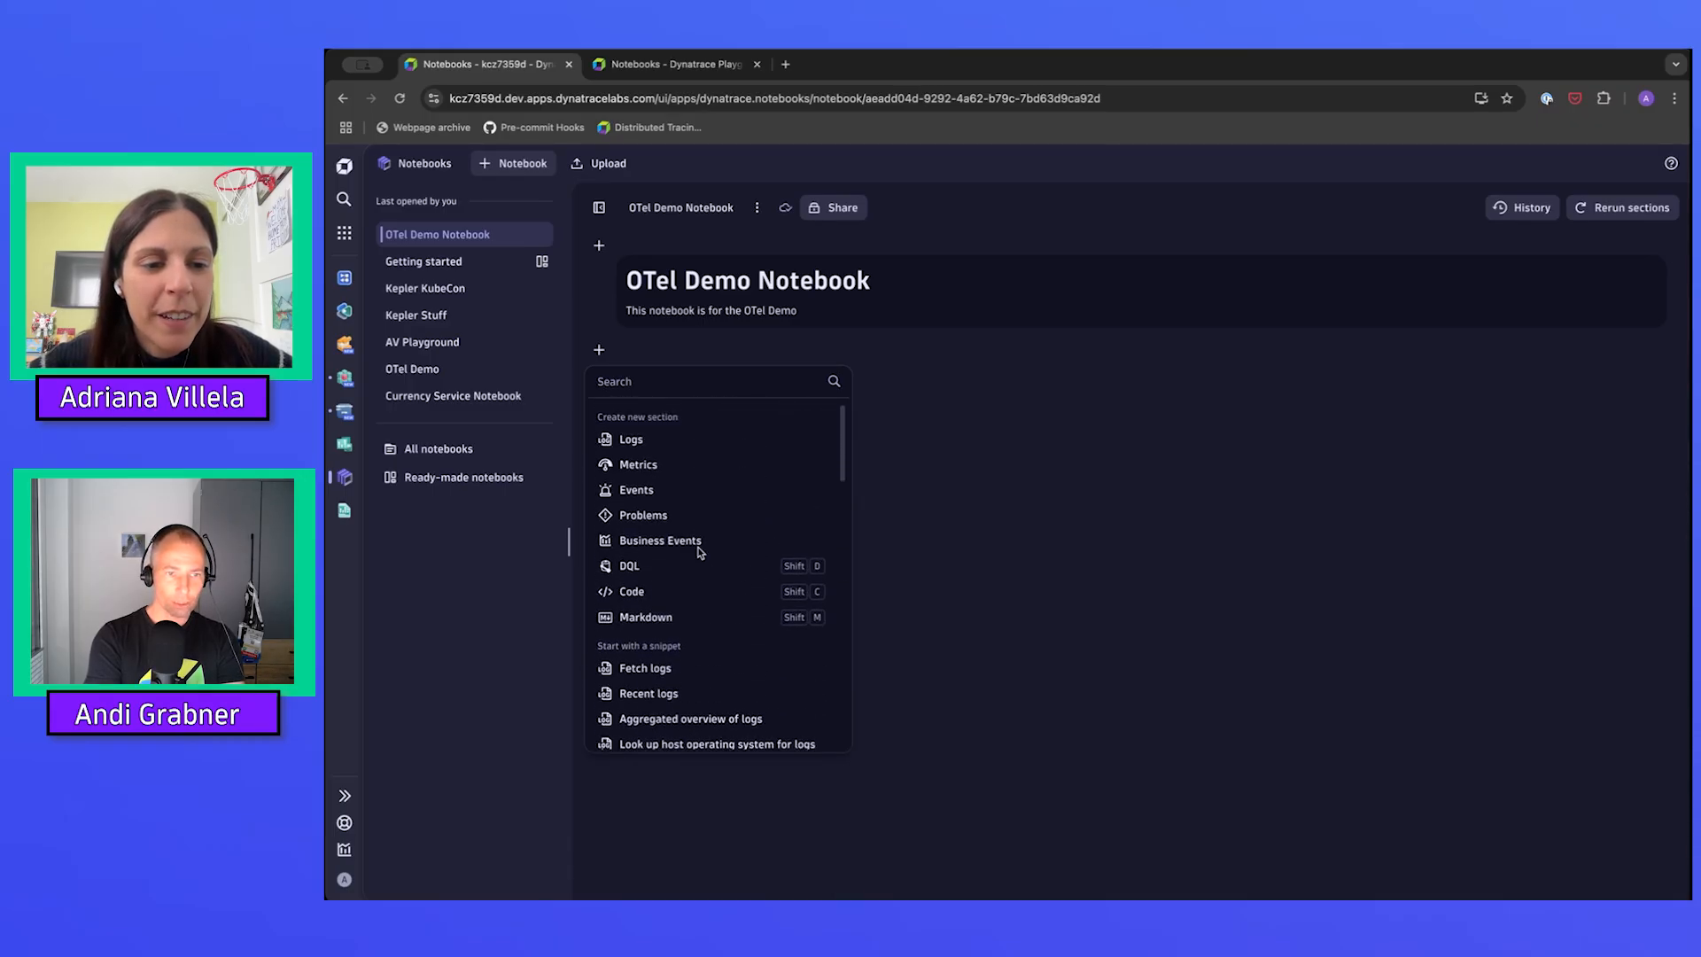
# Add a Metrics section below the introduction and select the metric app_recommendations_counter for it
pyautogui.click(677, 463)
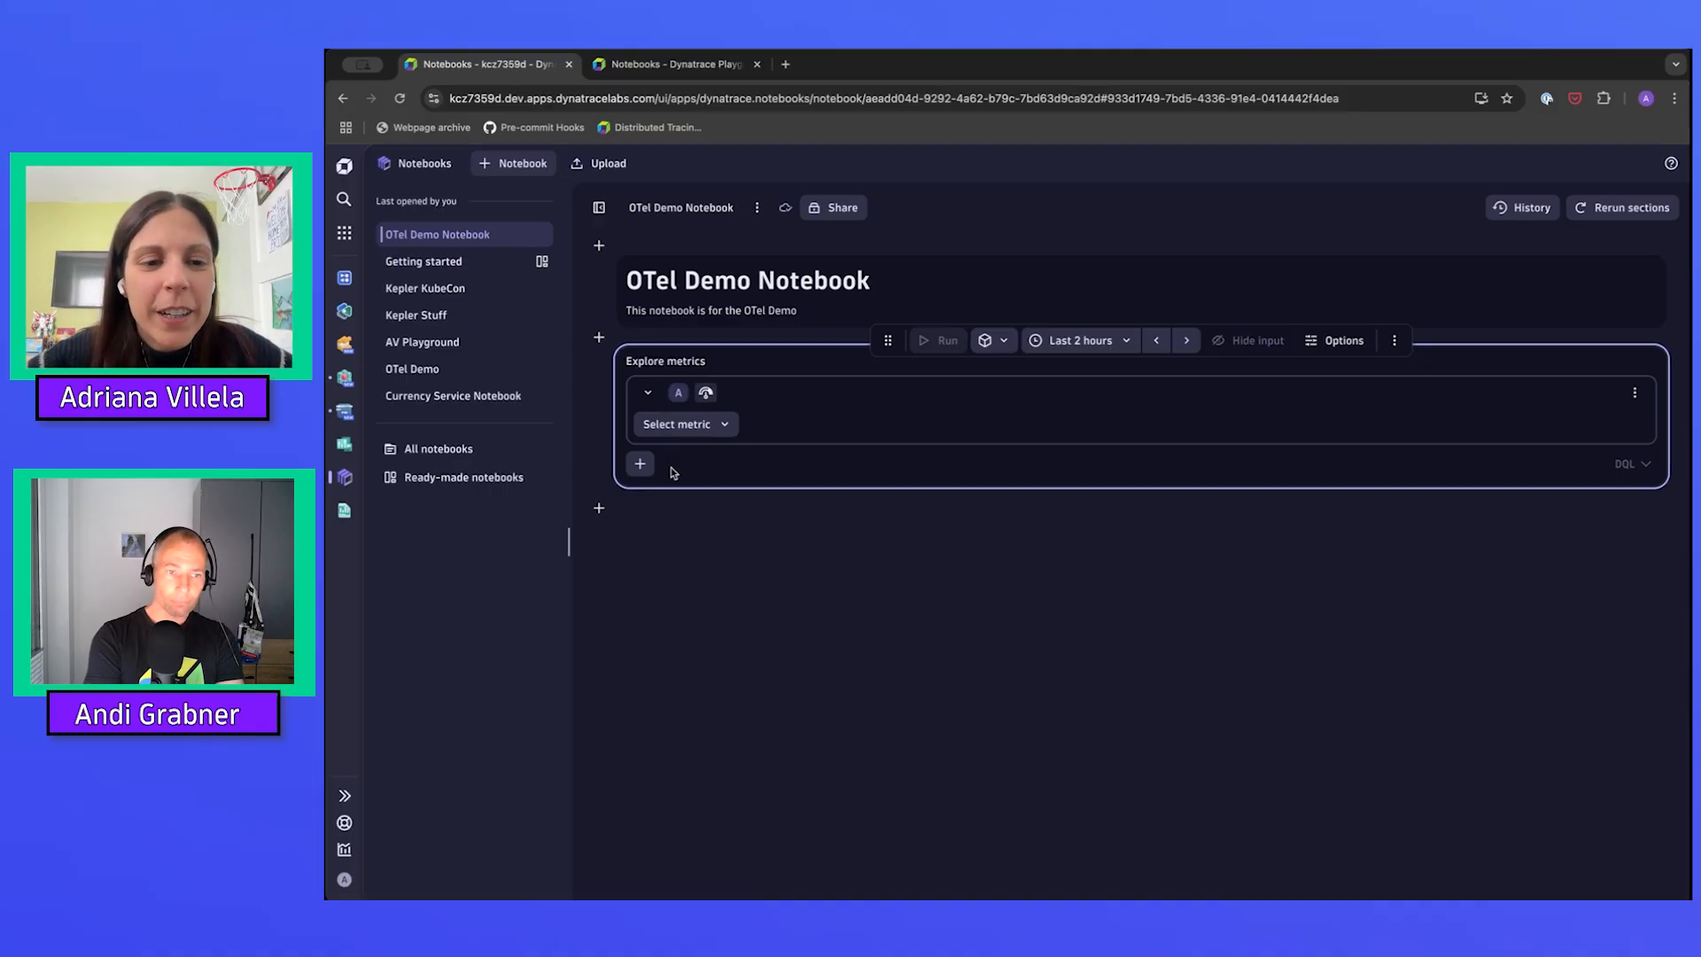
pyautogui.click(727, 425)
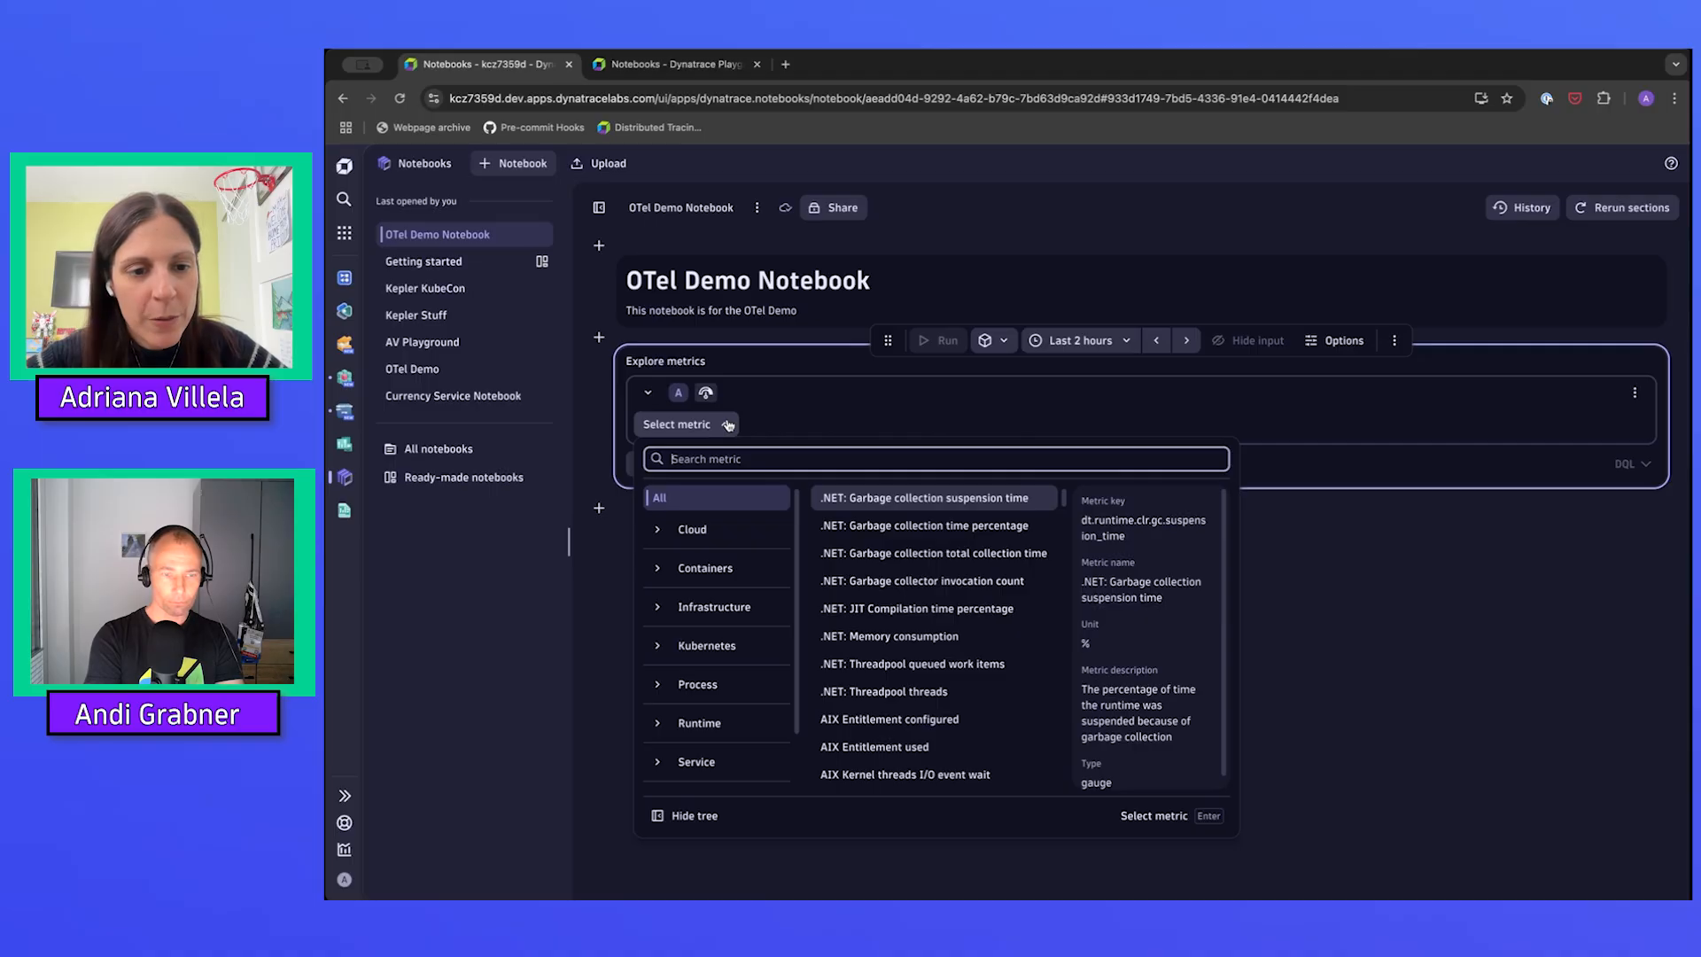
pyautogui.write('app_recommendations_counter')
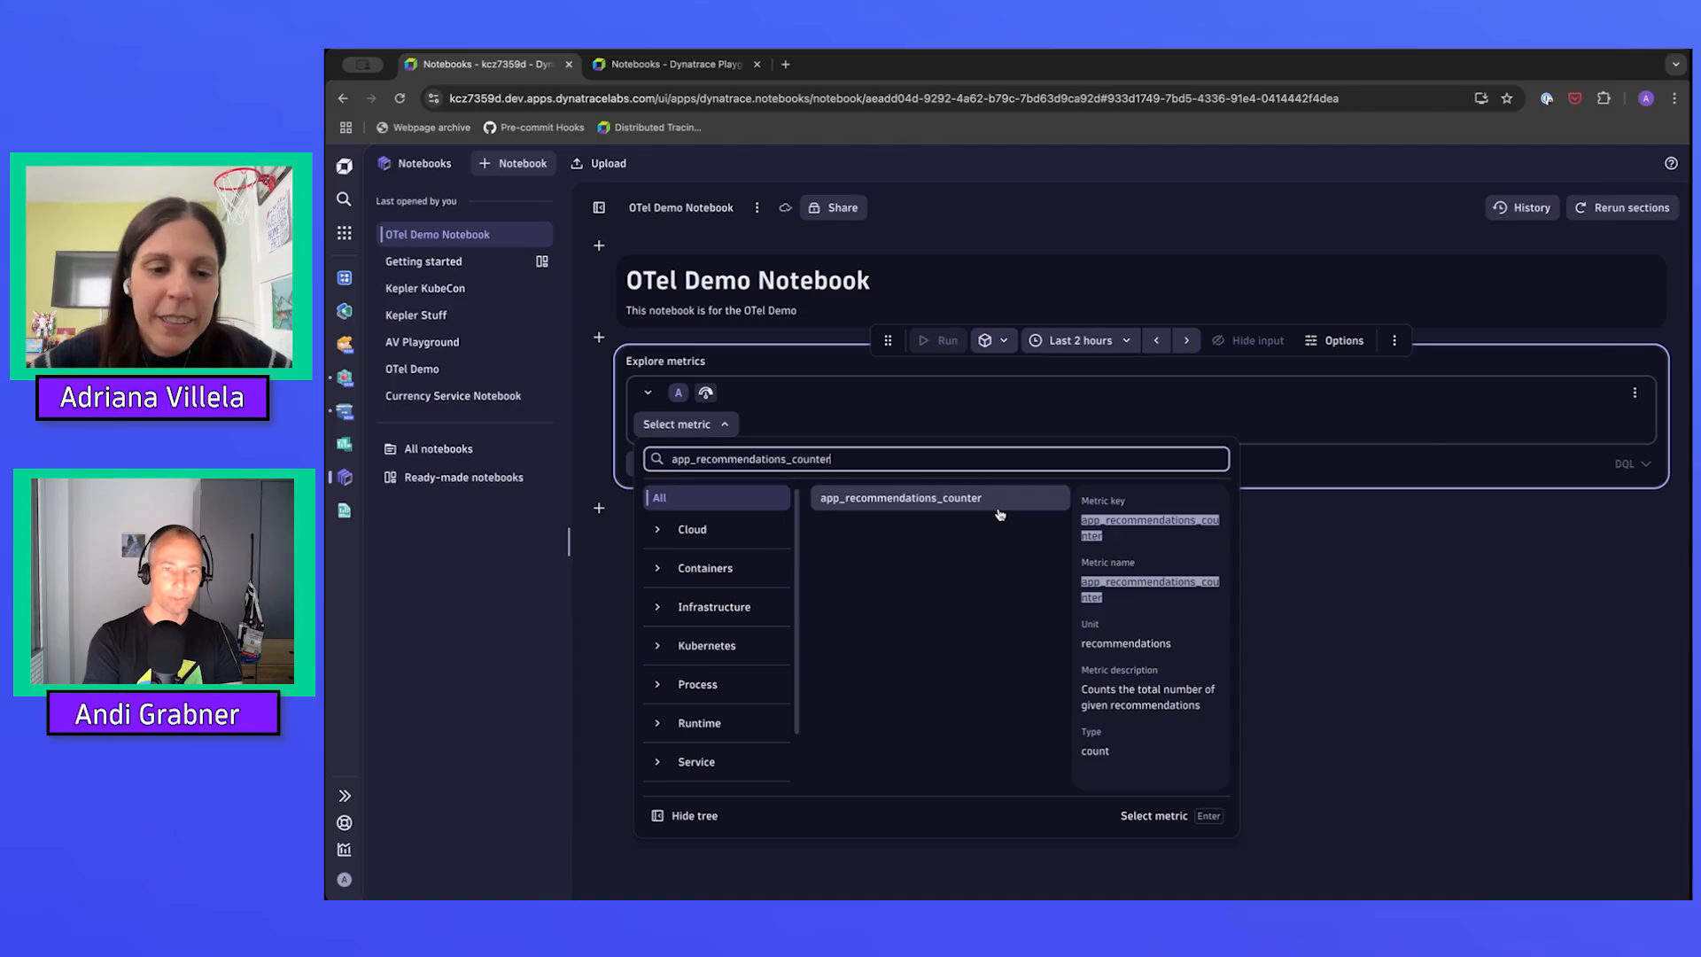
pyautogui.click(934, 499)
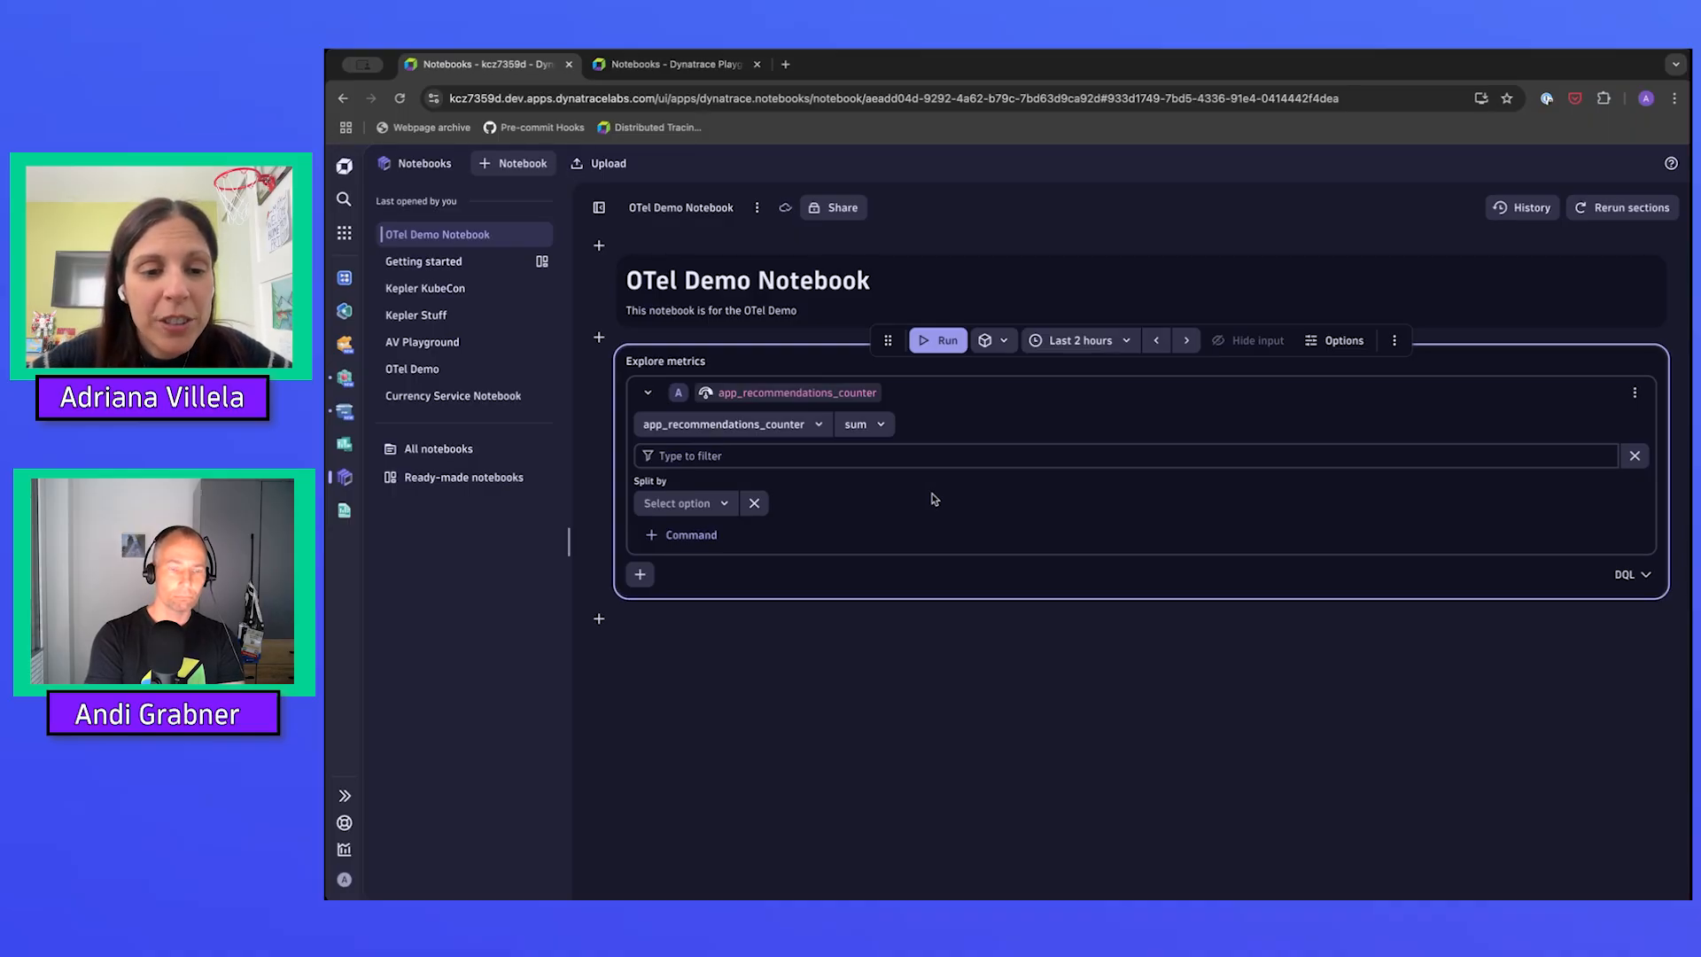
# Examine the metric categories in the metric selection, filtering by all Cloud metrics and back to all metrics
pyautogui.click(814, 426)
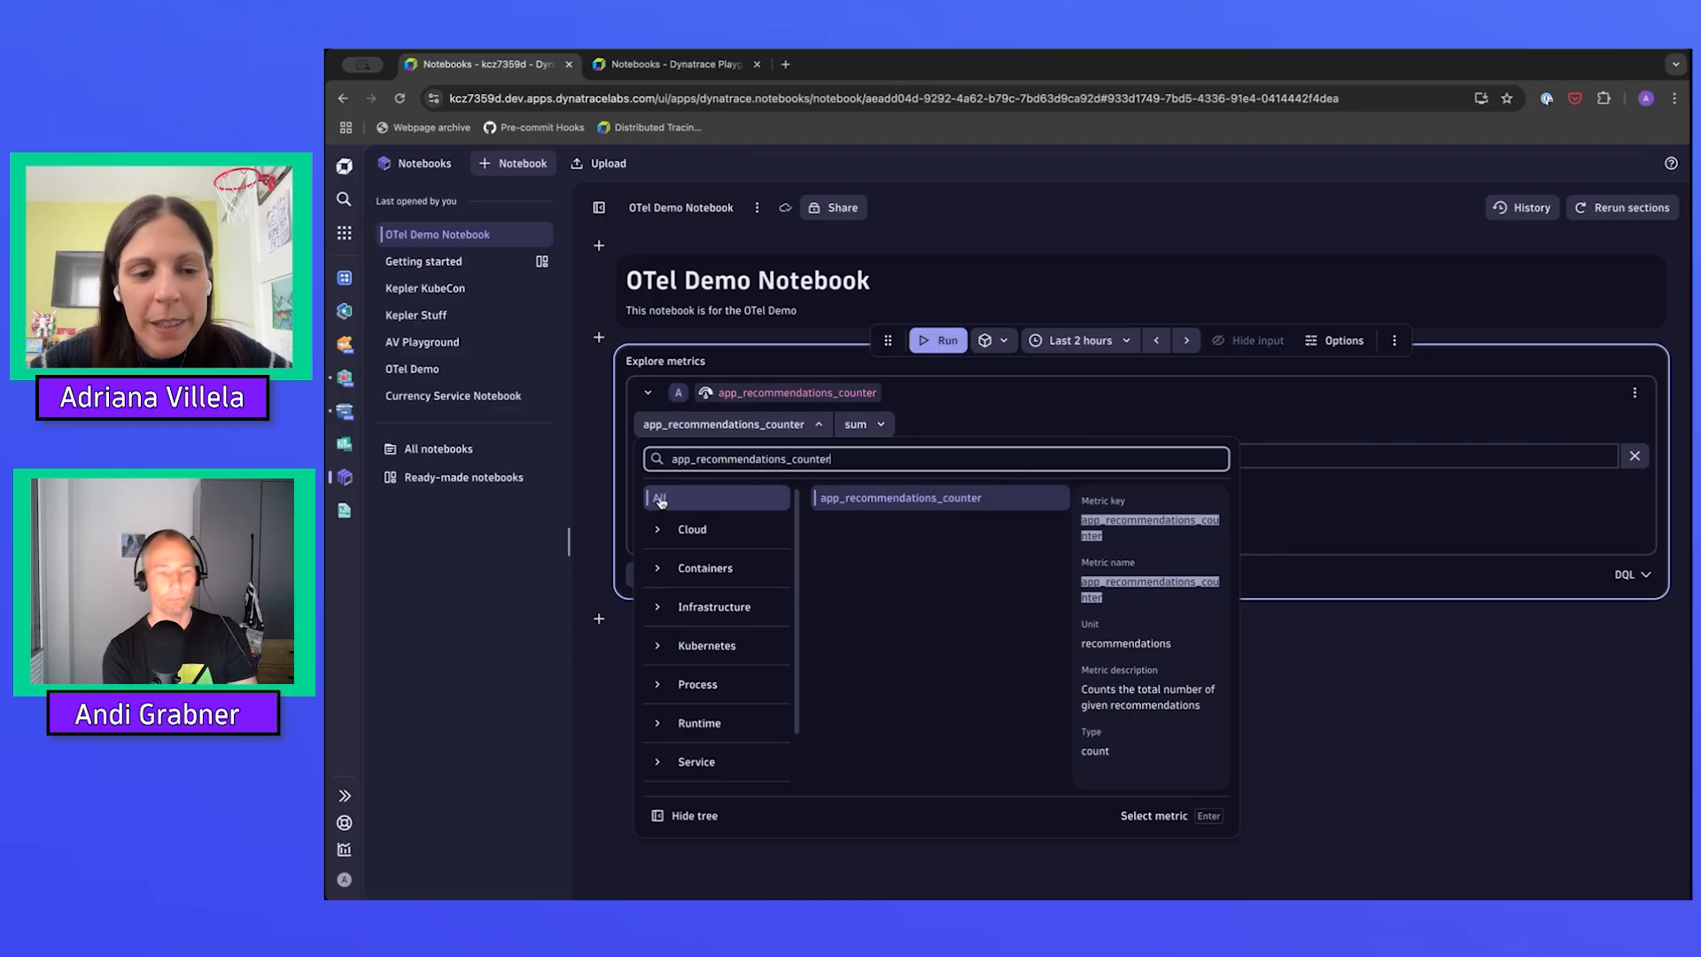
pyautogui.click(660, 529)
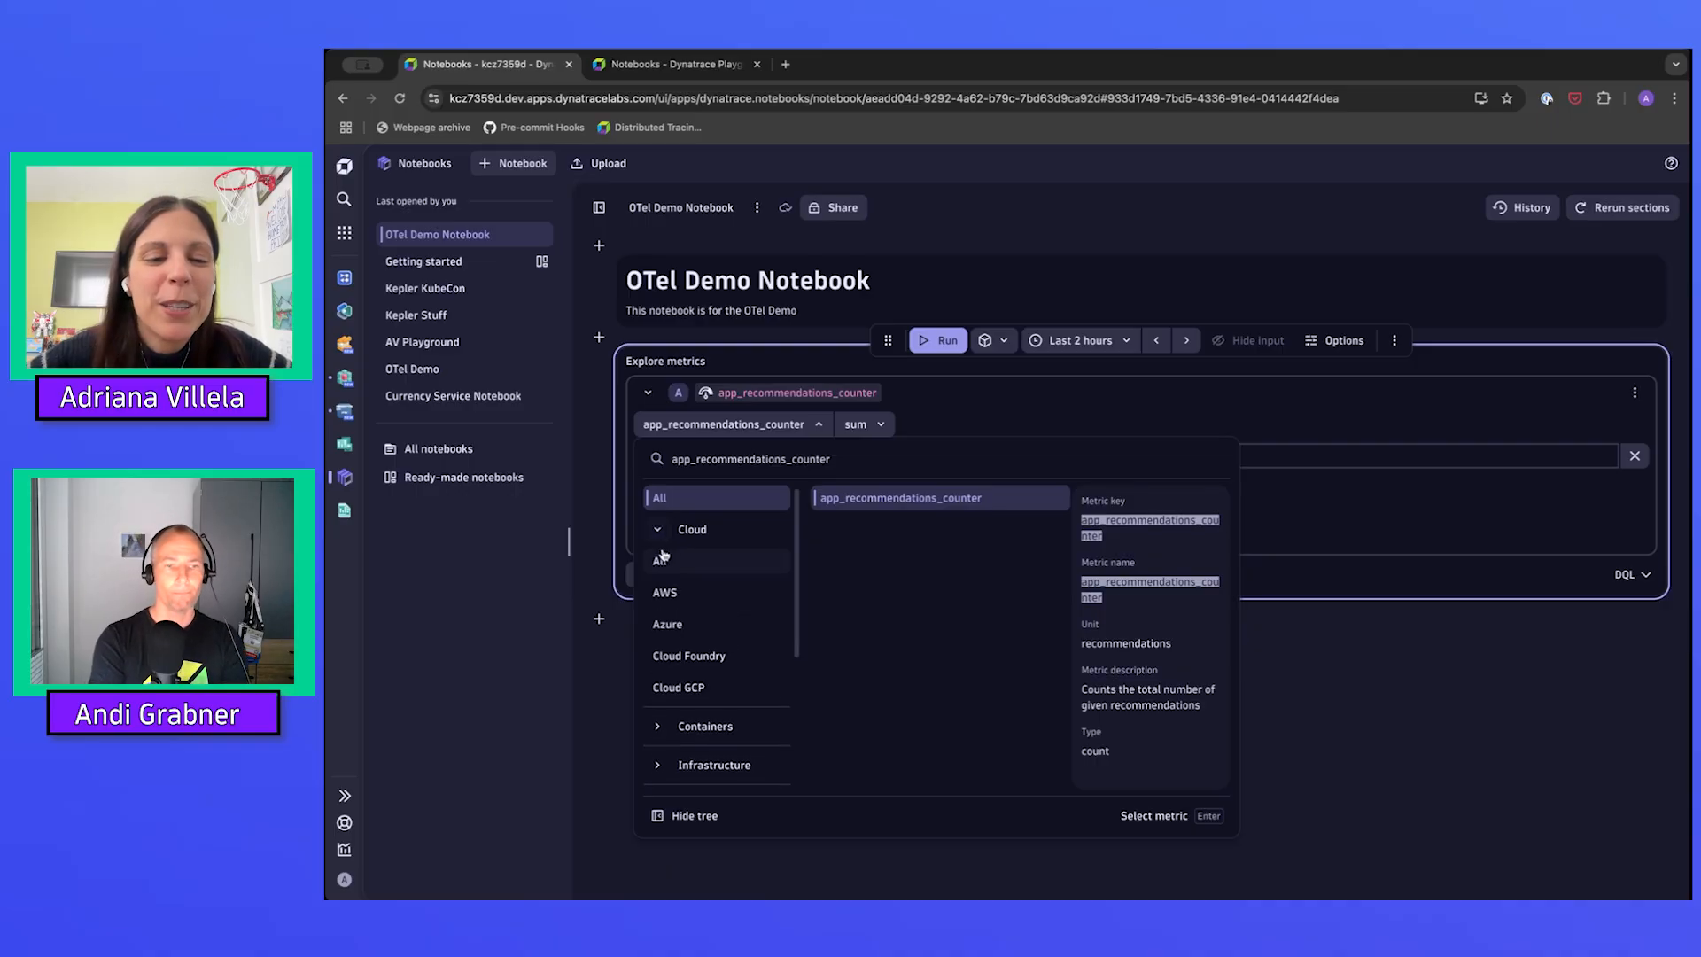
pyautogui.click(660, 562)
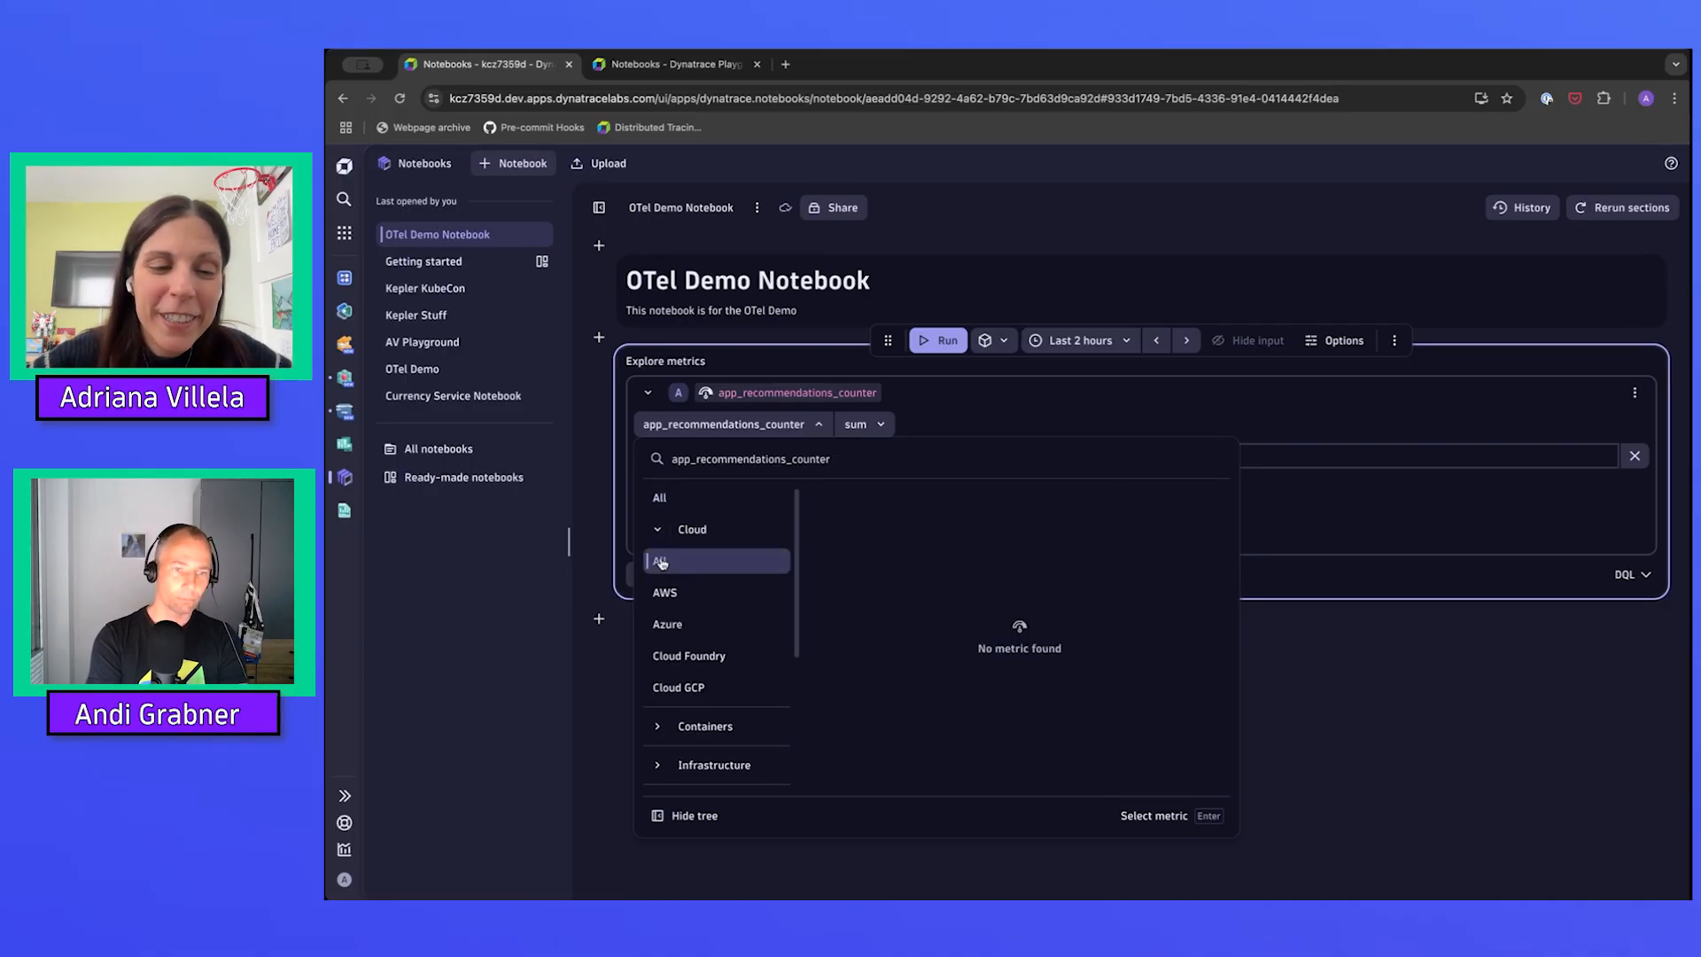
pyautogui.click(662, 498)
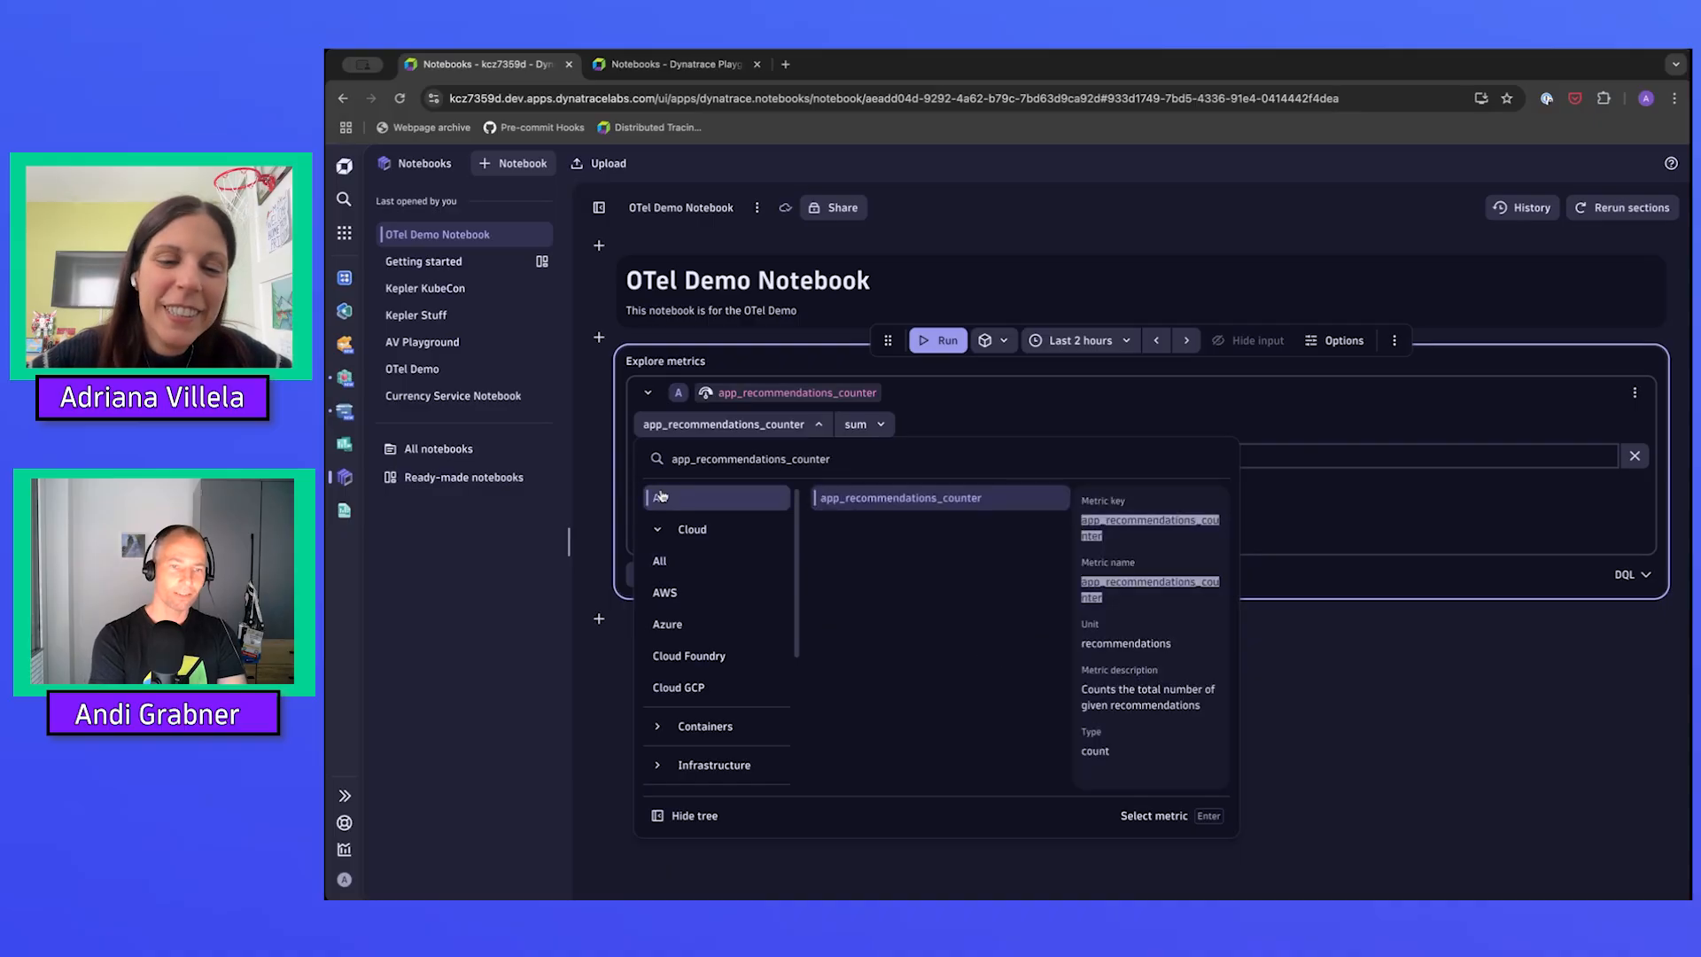
# Collapse the Cloud category, close the metric selection and run the app_recommendations_counter section for the last 2 hours
pyautogui.click(662, 534)
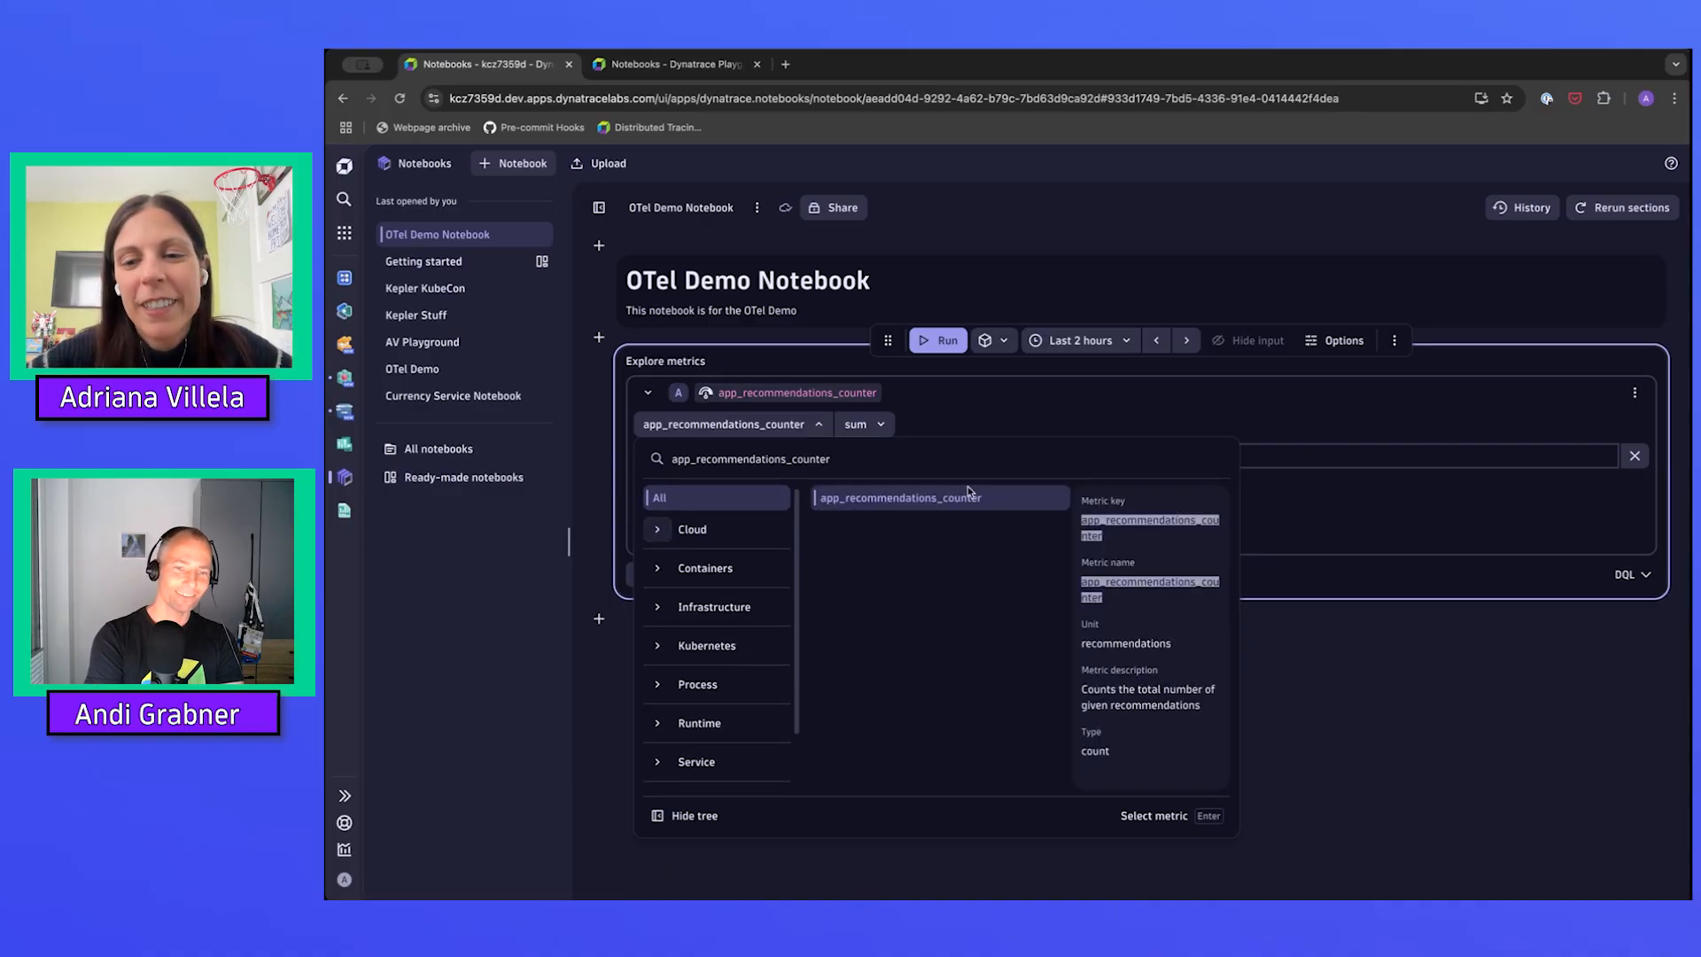
pyautogui.click(1362, 528)
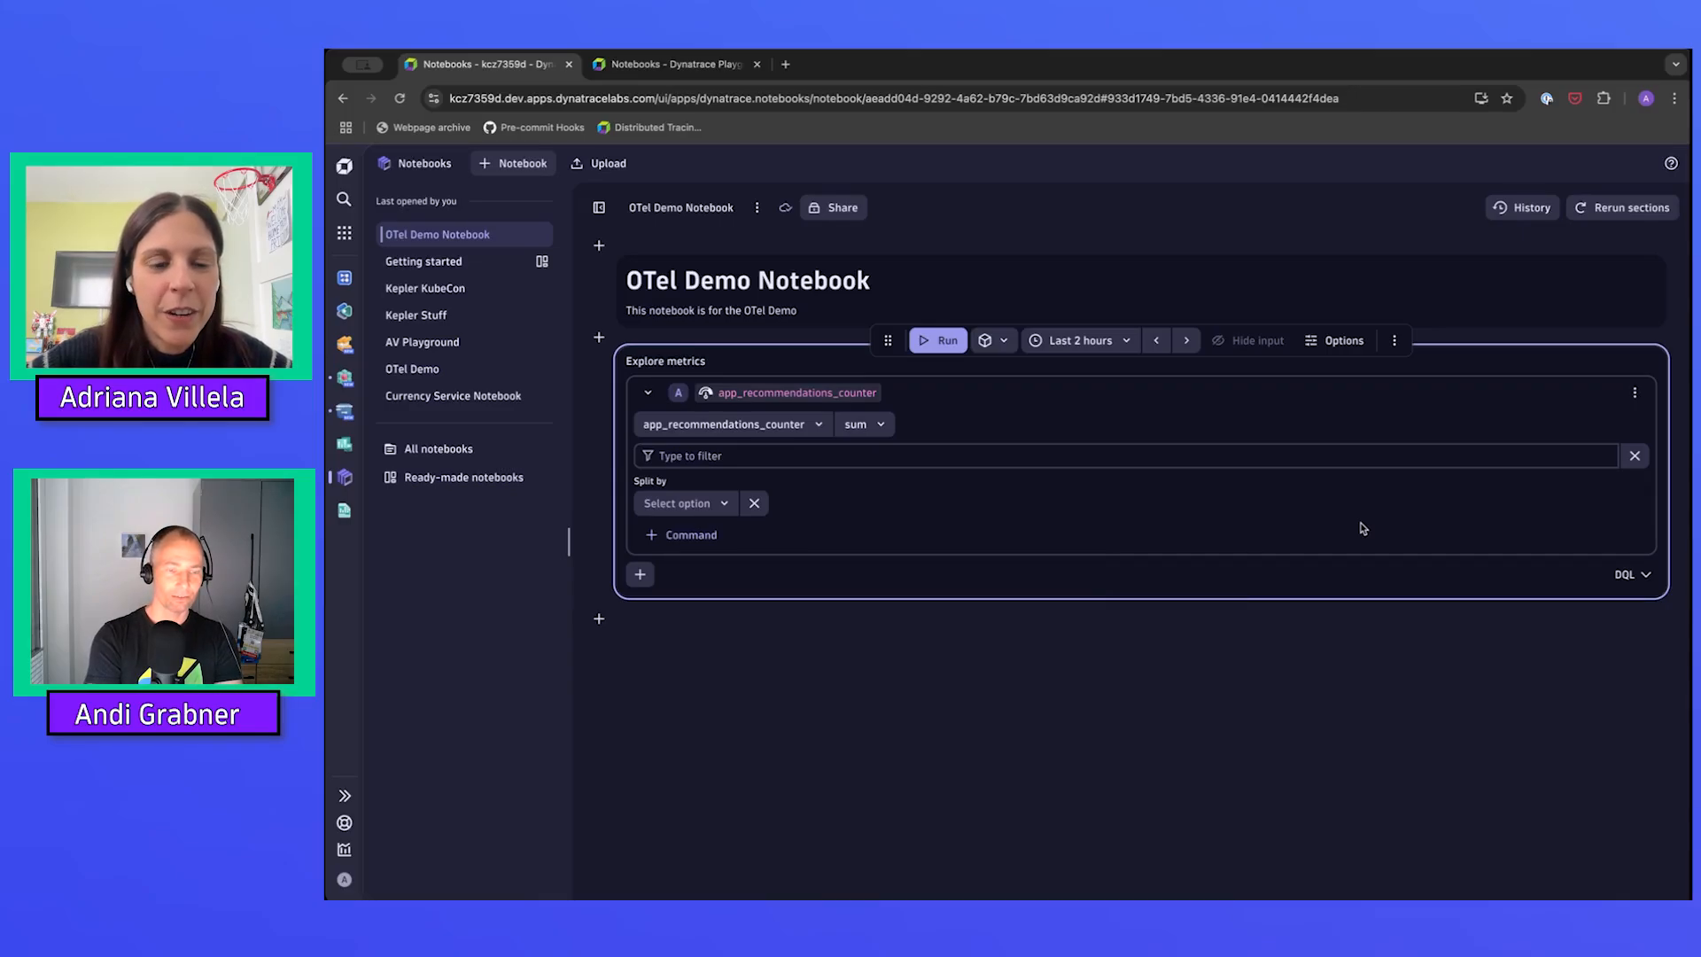
pyautogui.click(945, 342)
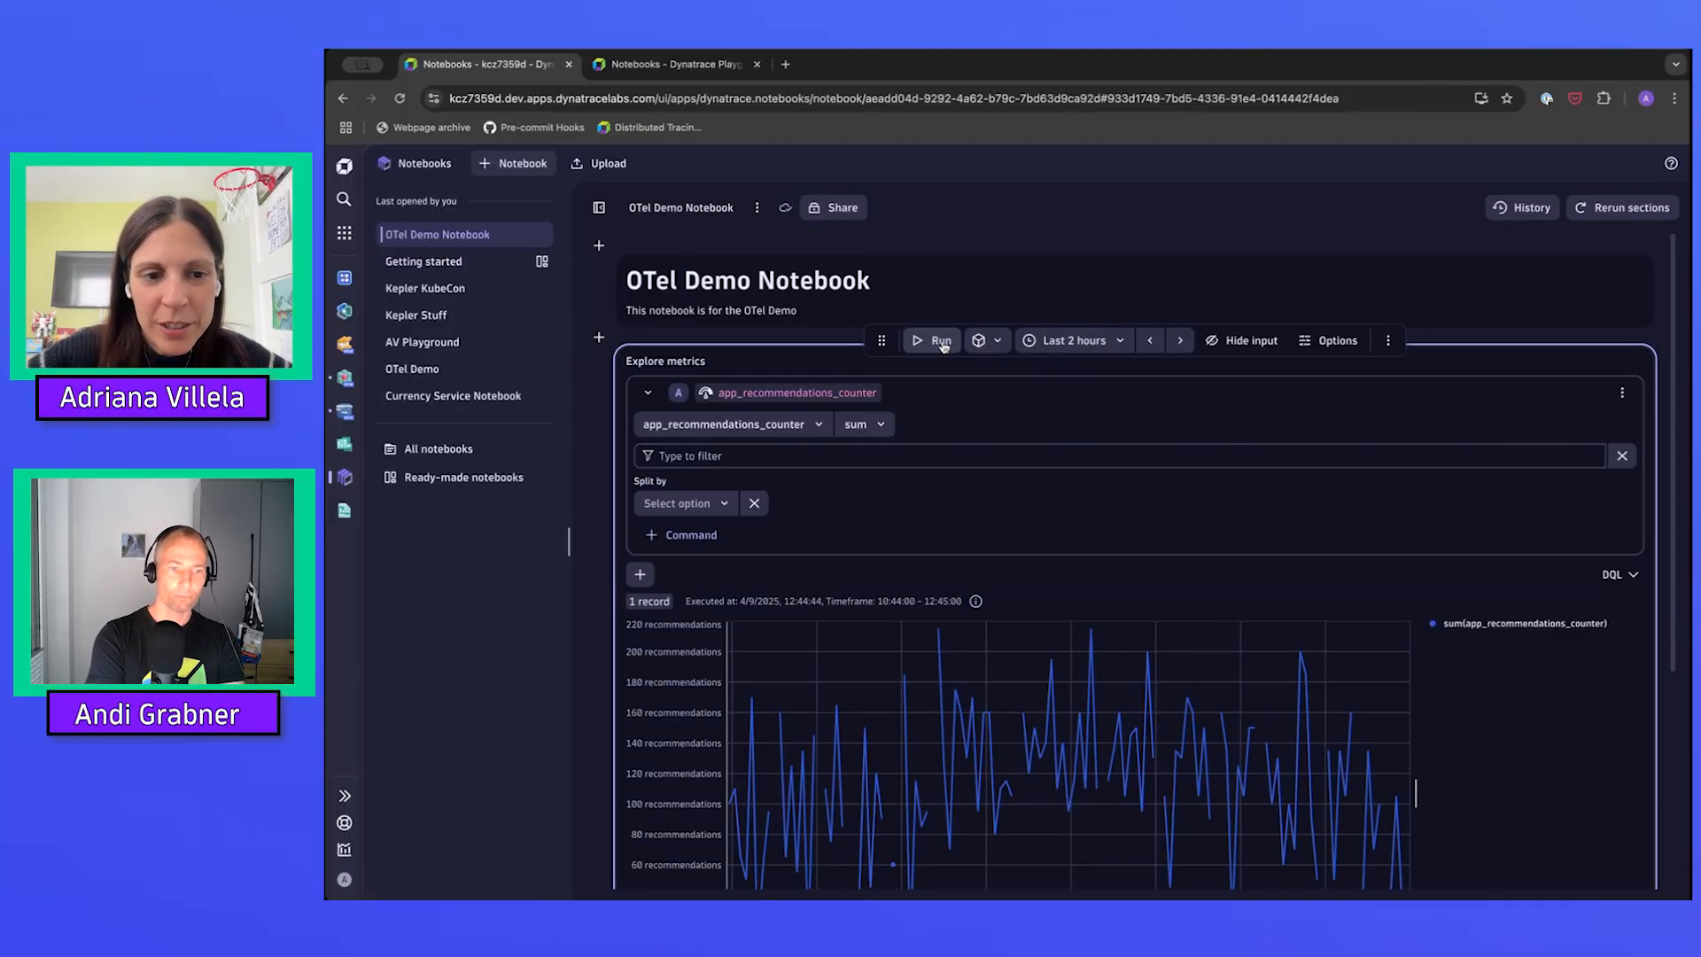
pyautogui.scroll(-3, 944, 346)
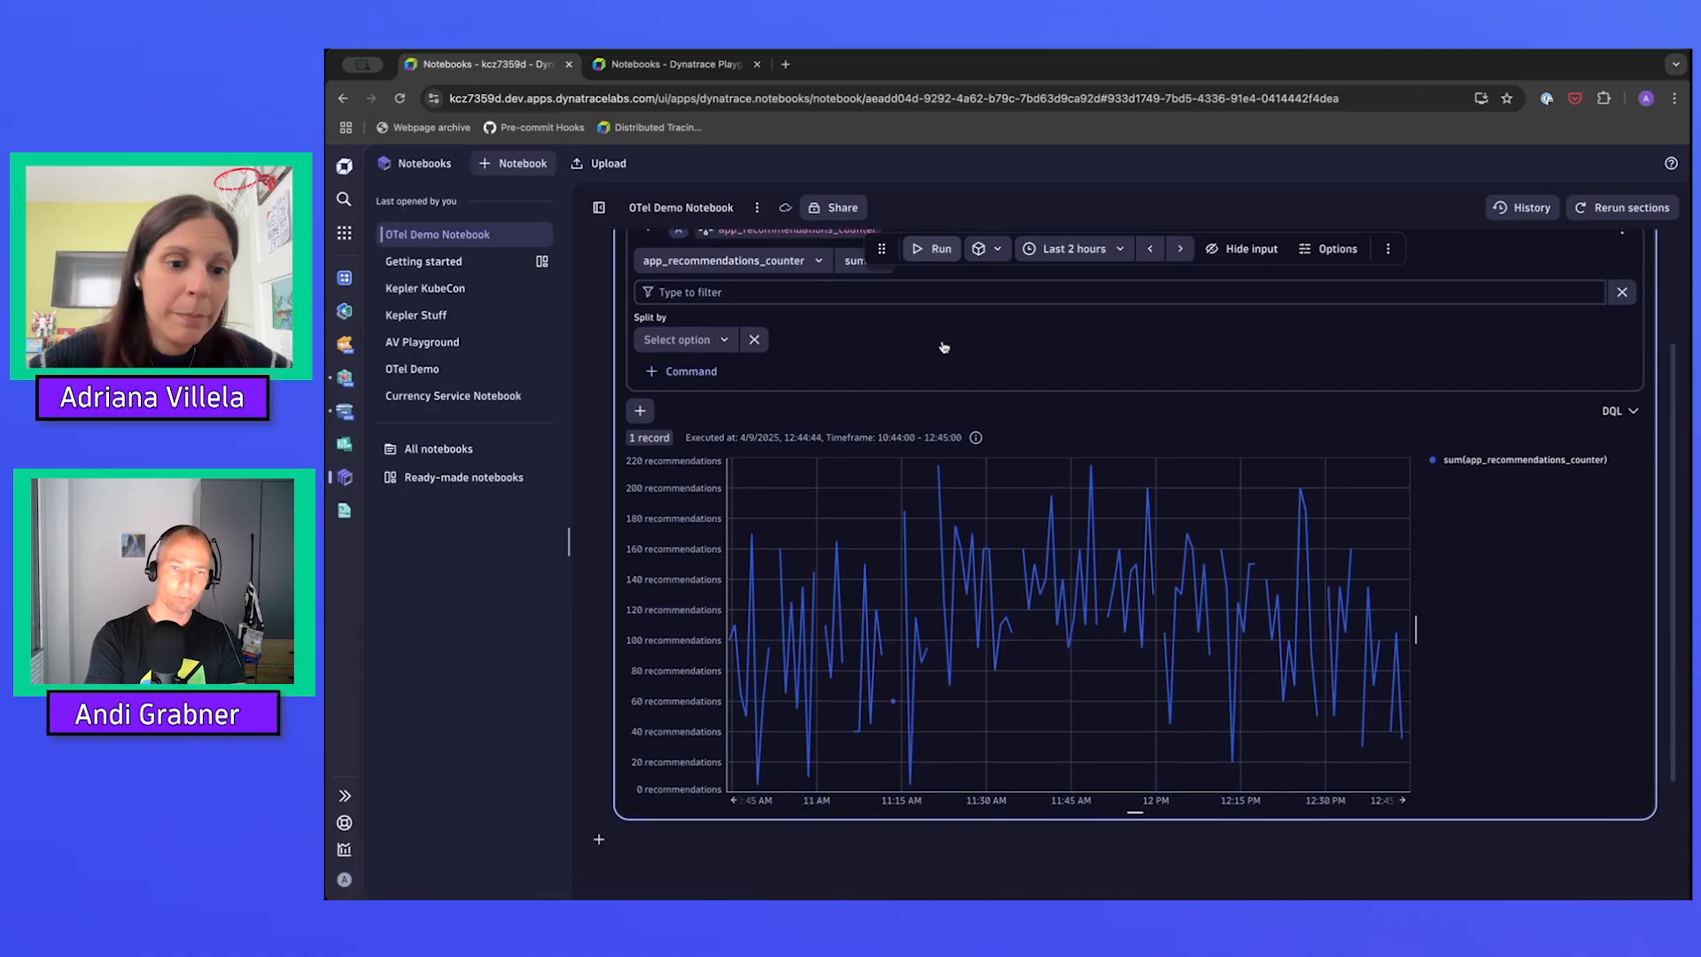
pyautogui.scroll(3, 945, 346)
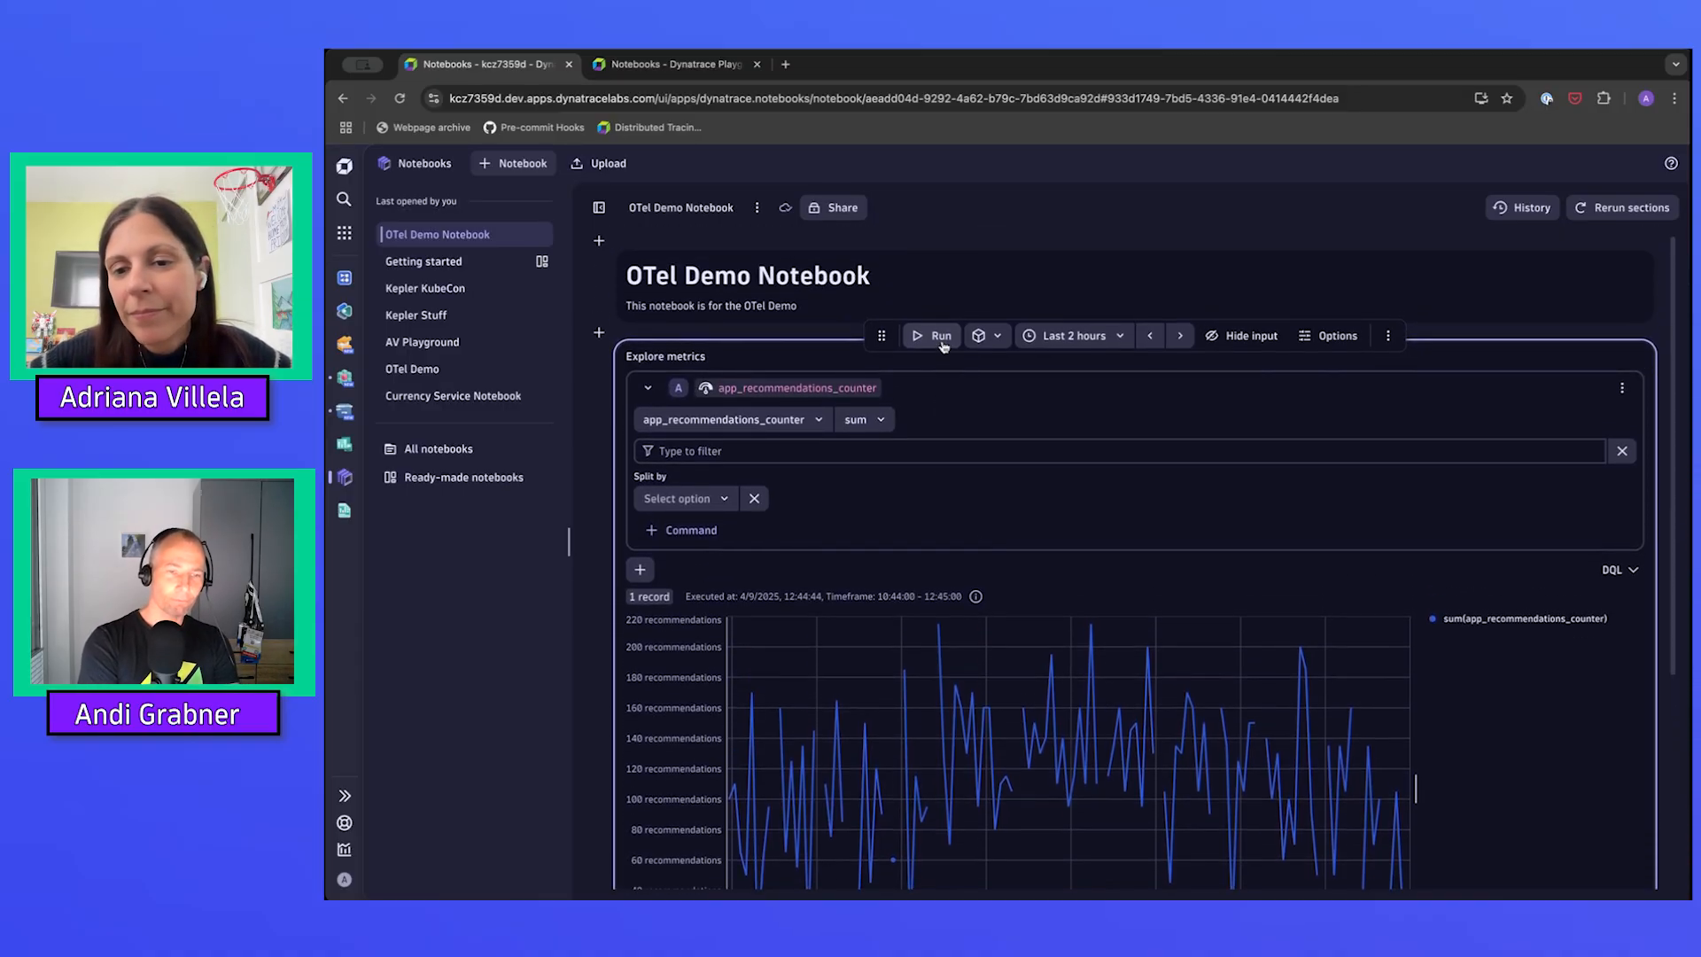
pyautogui.scroll(-1, 944, 346)
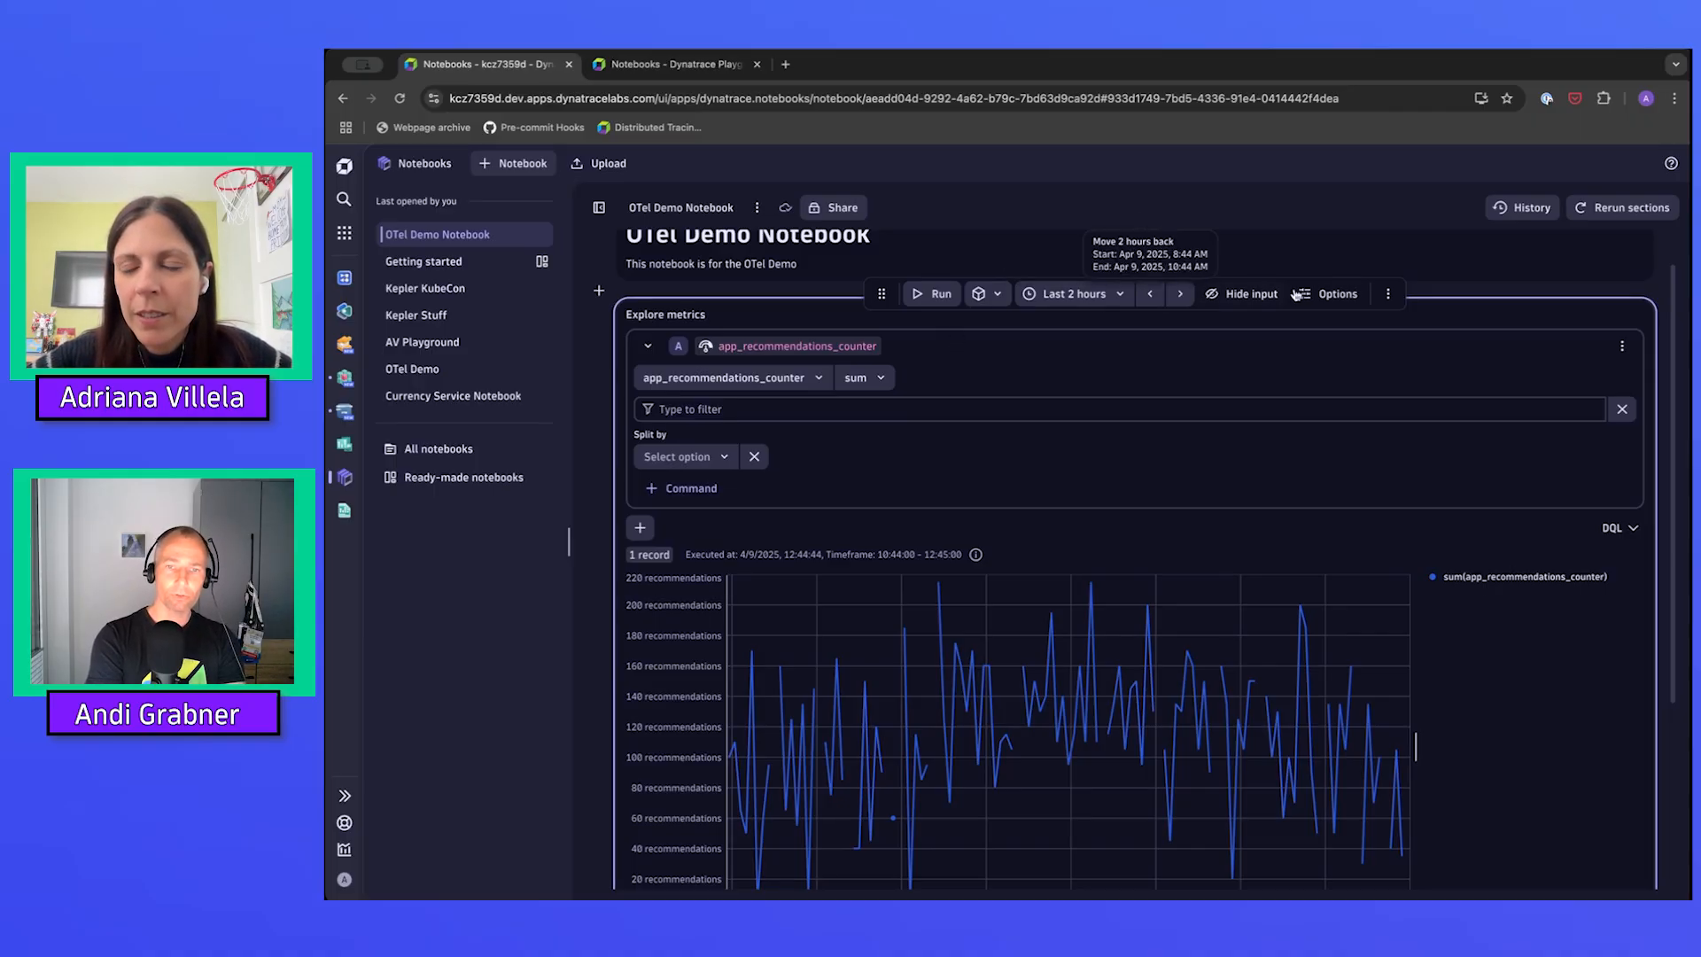
# Open the metrics section's options, try the Histogram and Table visualizations and set the visualization to Bar
pyautogui.click(1331, 295)
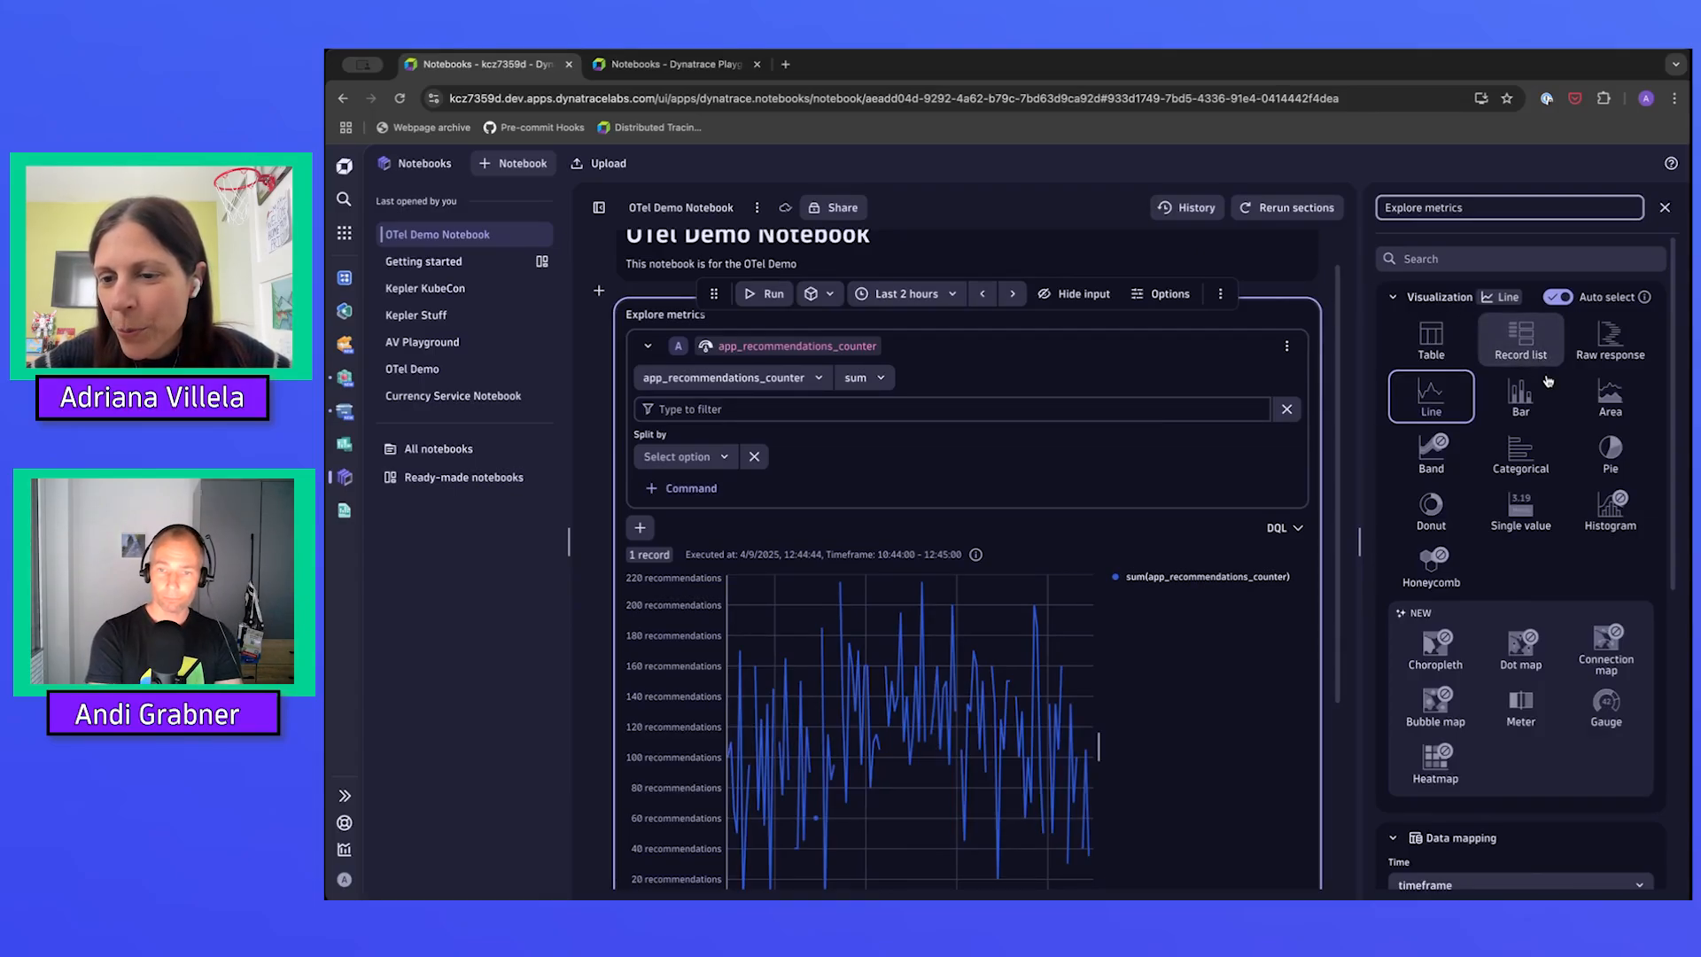
pyautogui.click(1618, 512)
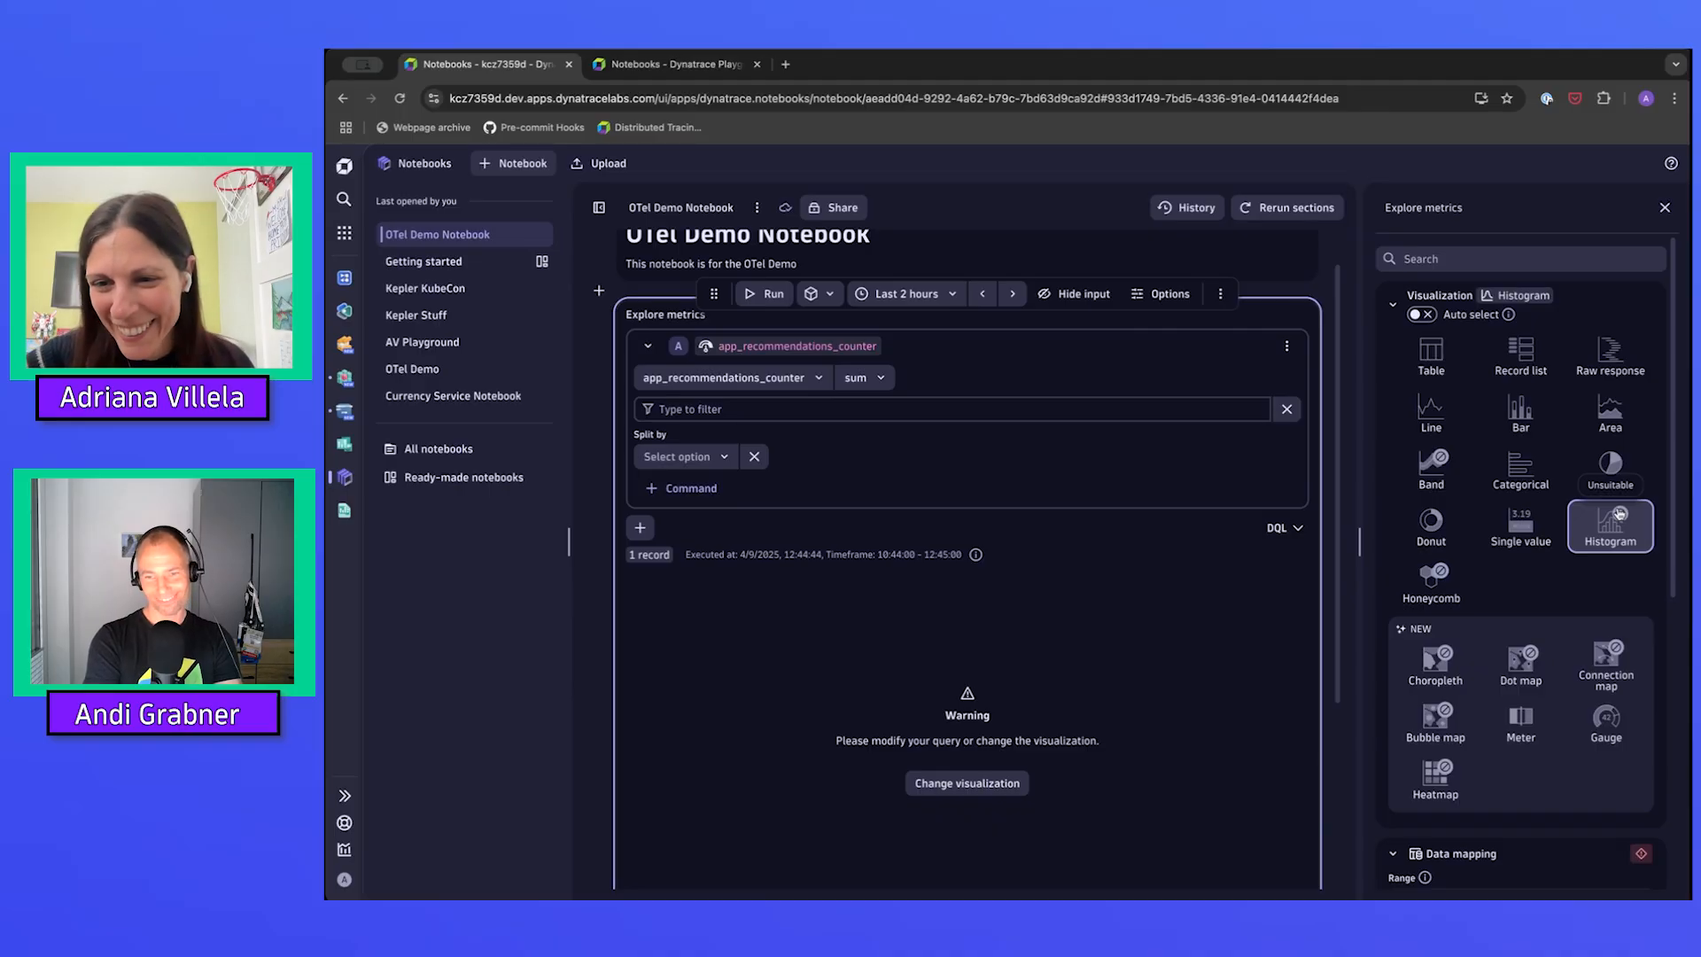
pyautogui.click(1515, 414)
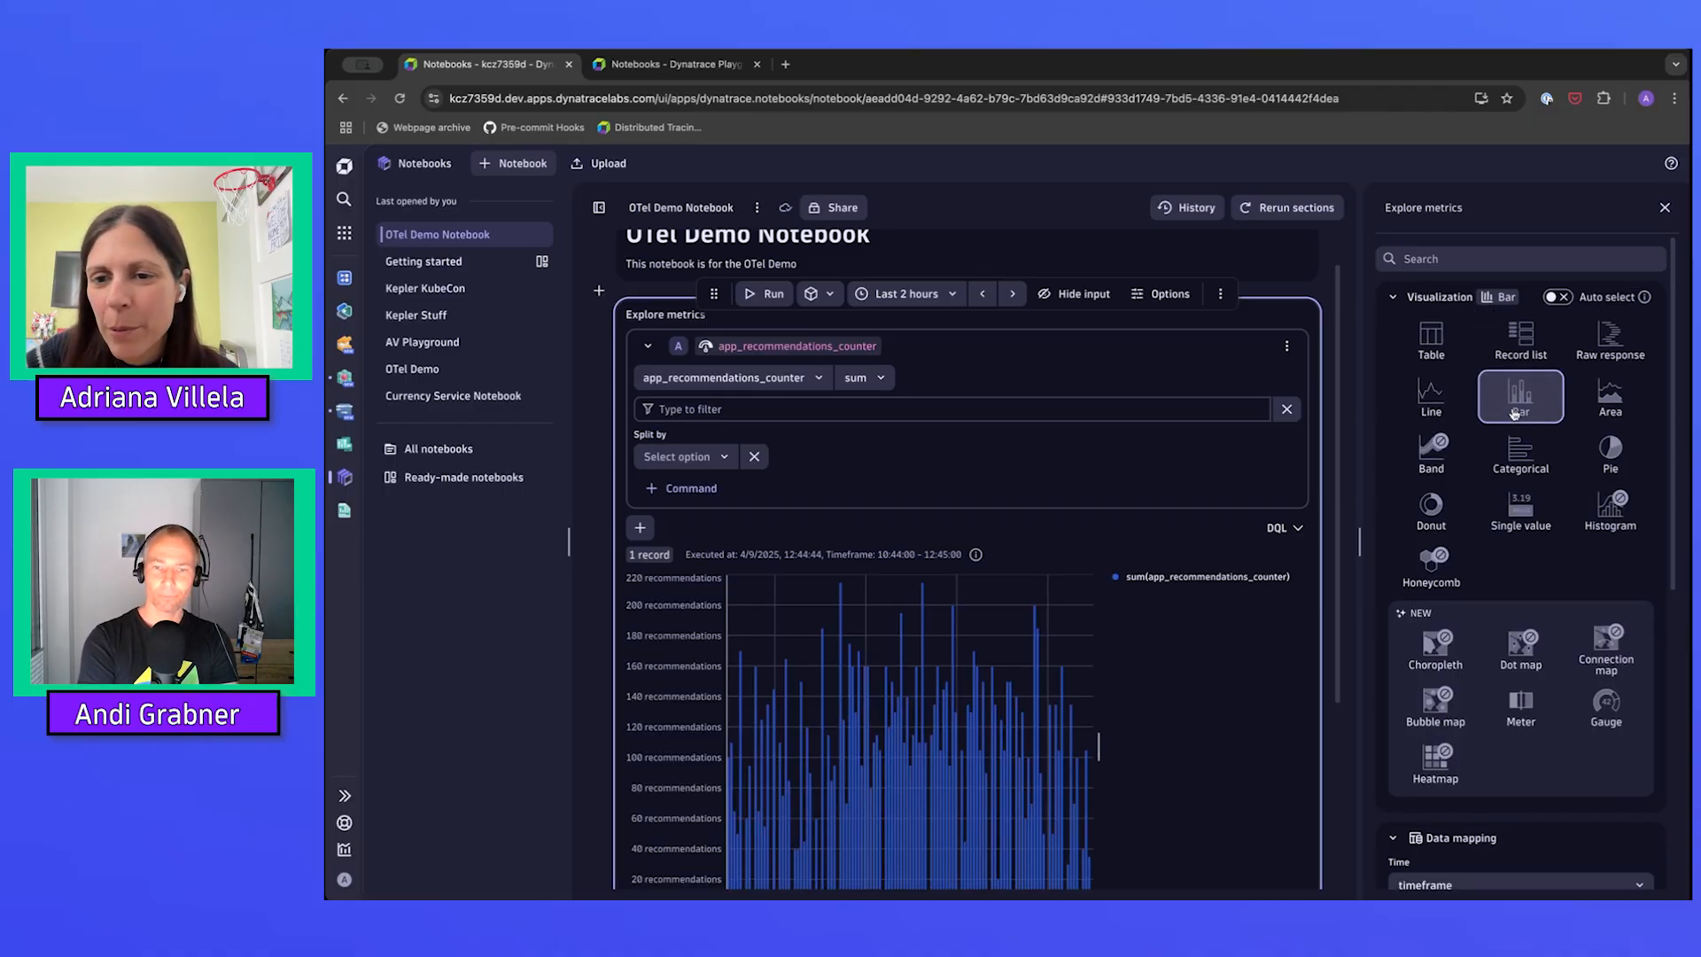
pyautogui.click(1423, 336)
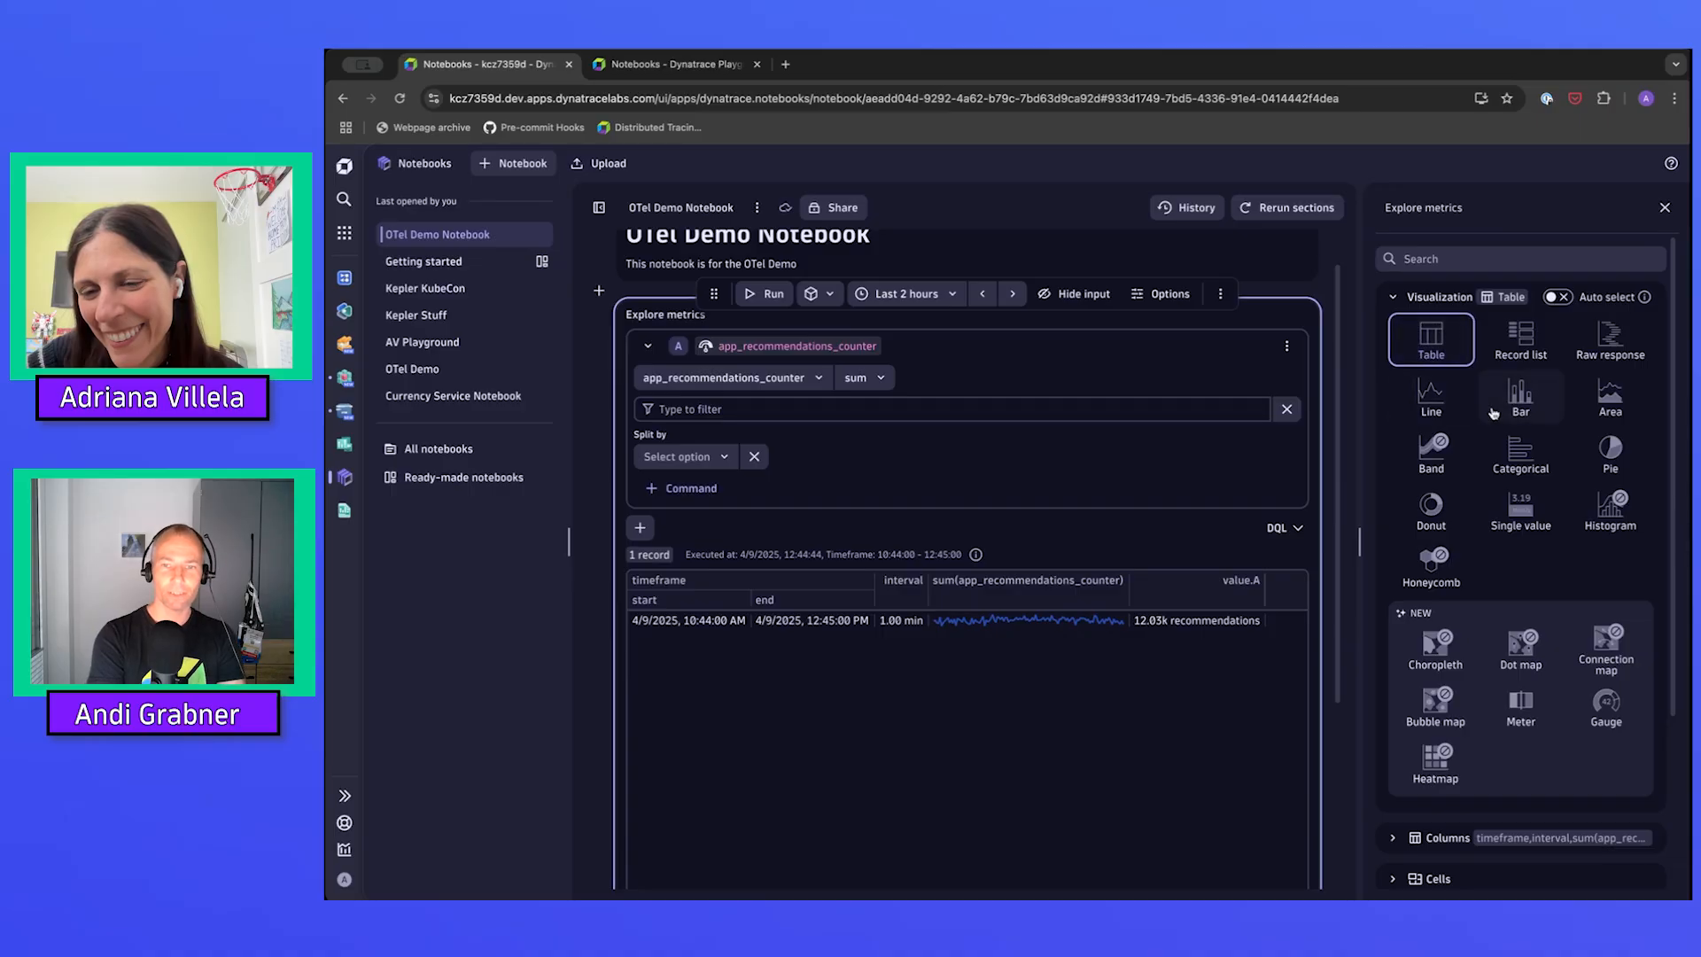
pyautogui.click(1530, 403)
# Examine the bar chart's data mapping choices for the Time and Values fields
pyautogui.scroll(-5, 1530, 403)
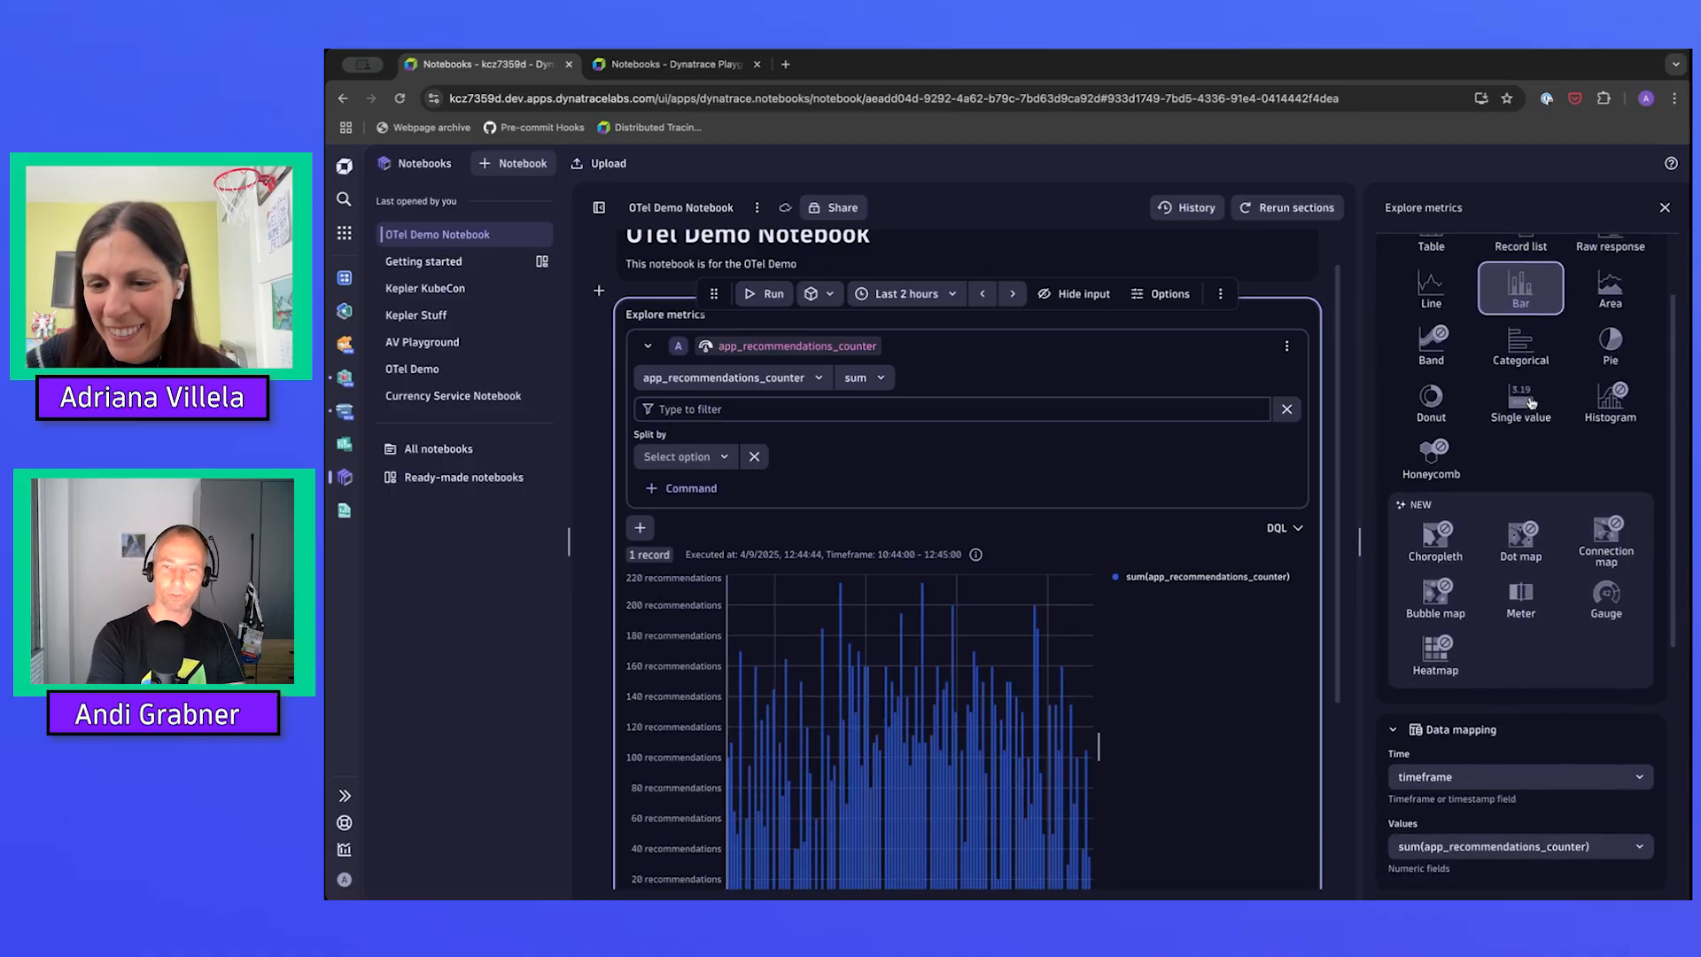
pyautogui.scroll(-1, 1529, 403)
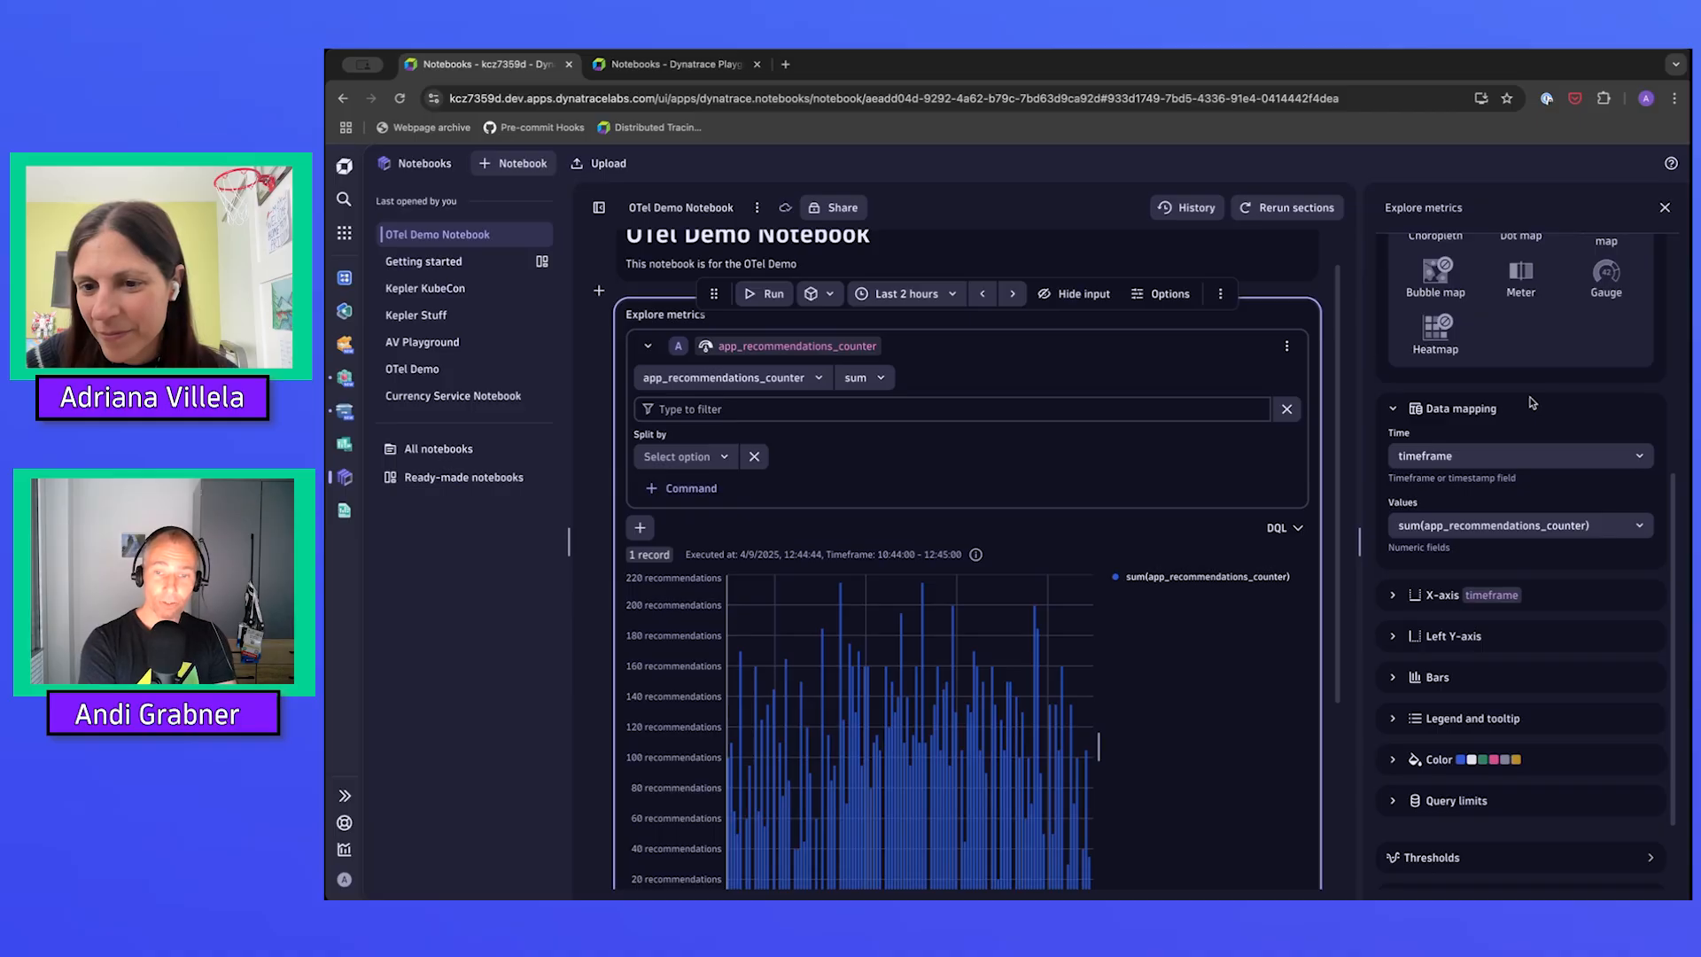
pyautogui.click(1432, 458)
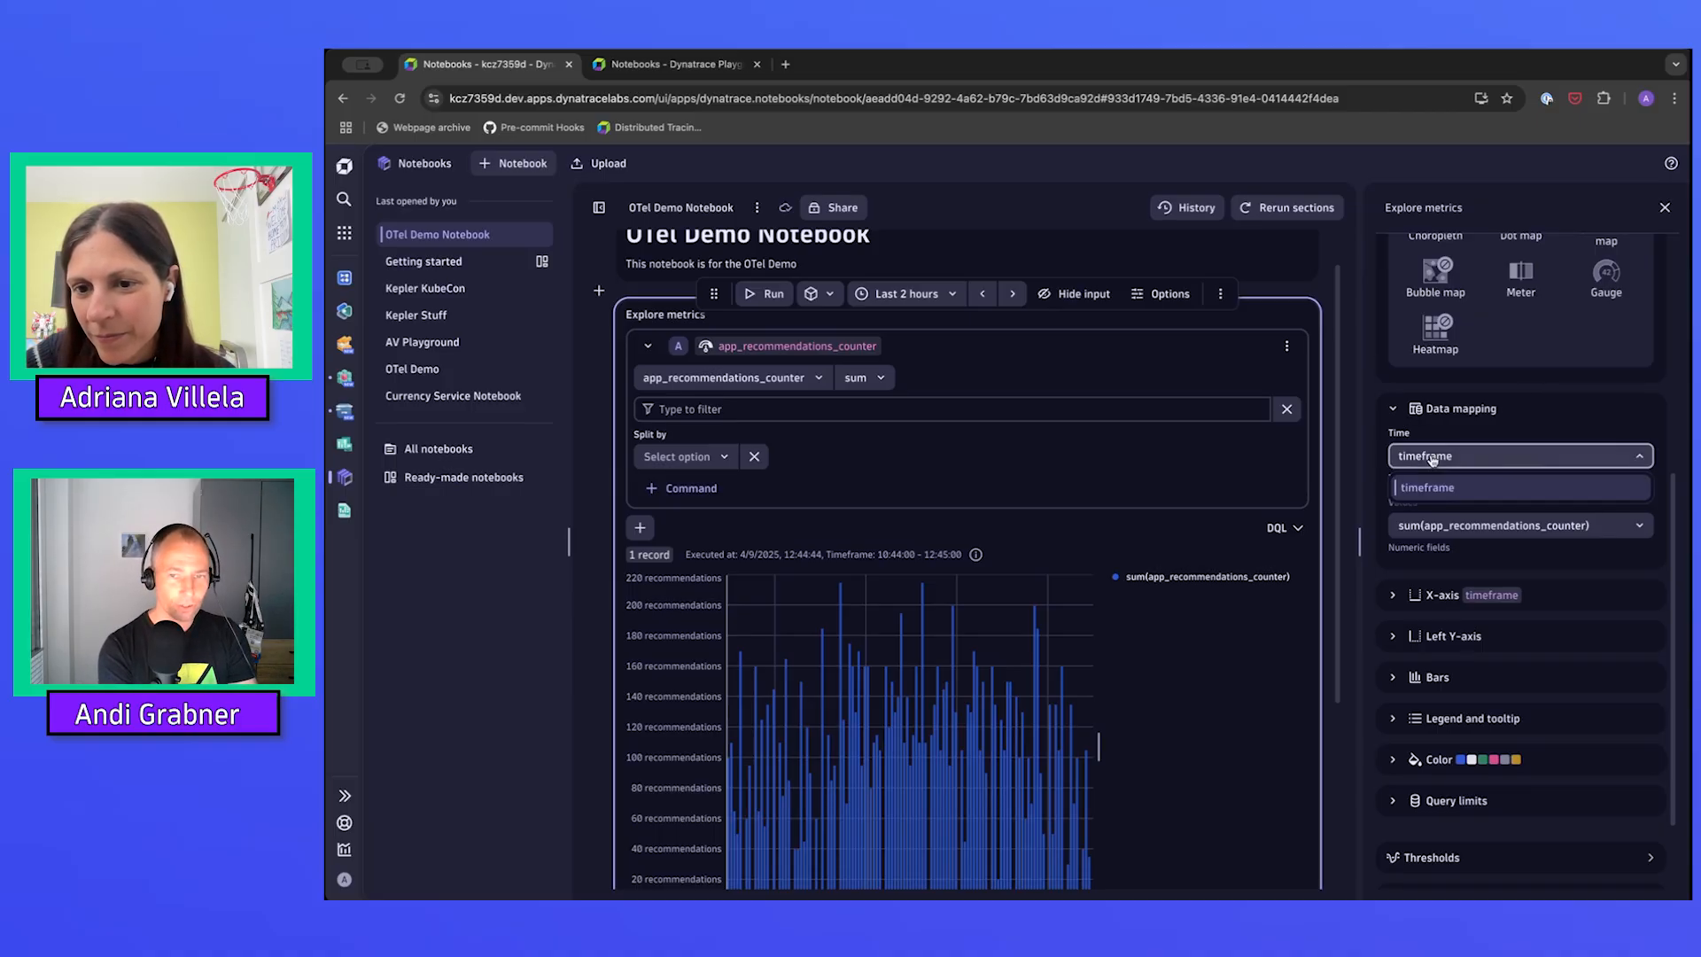
pyautogui.click(1433, 458)
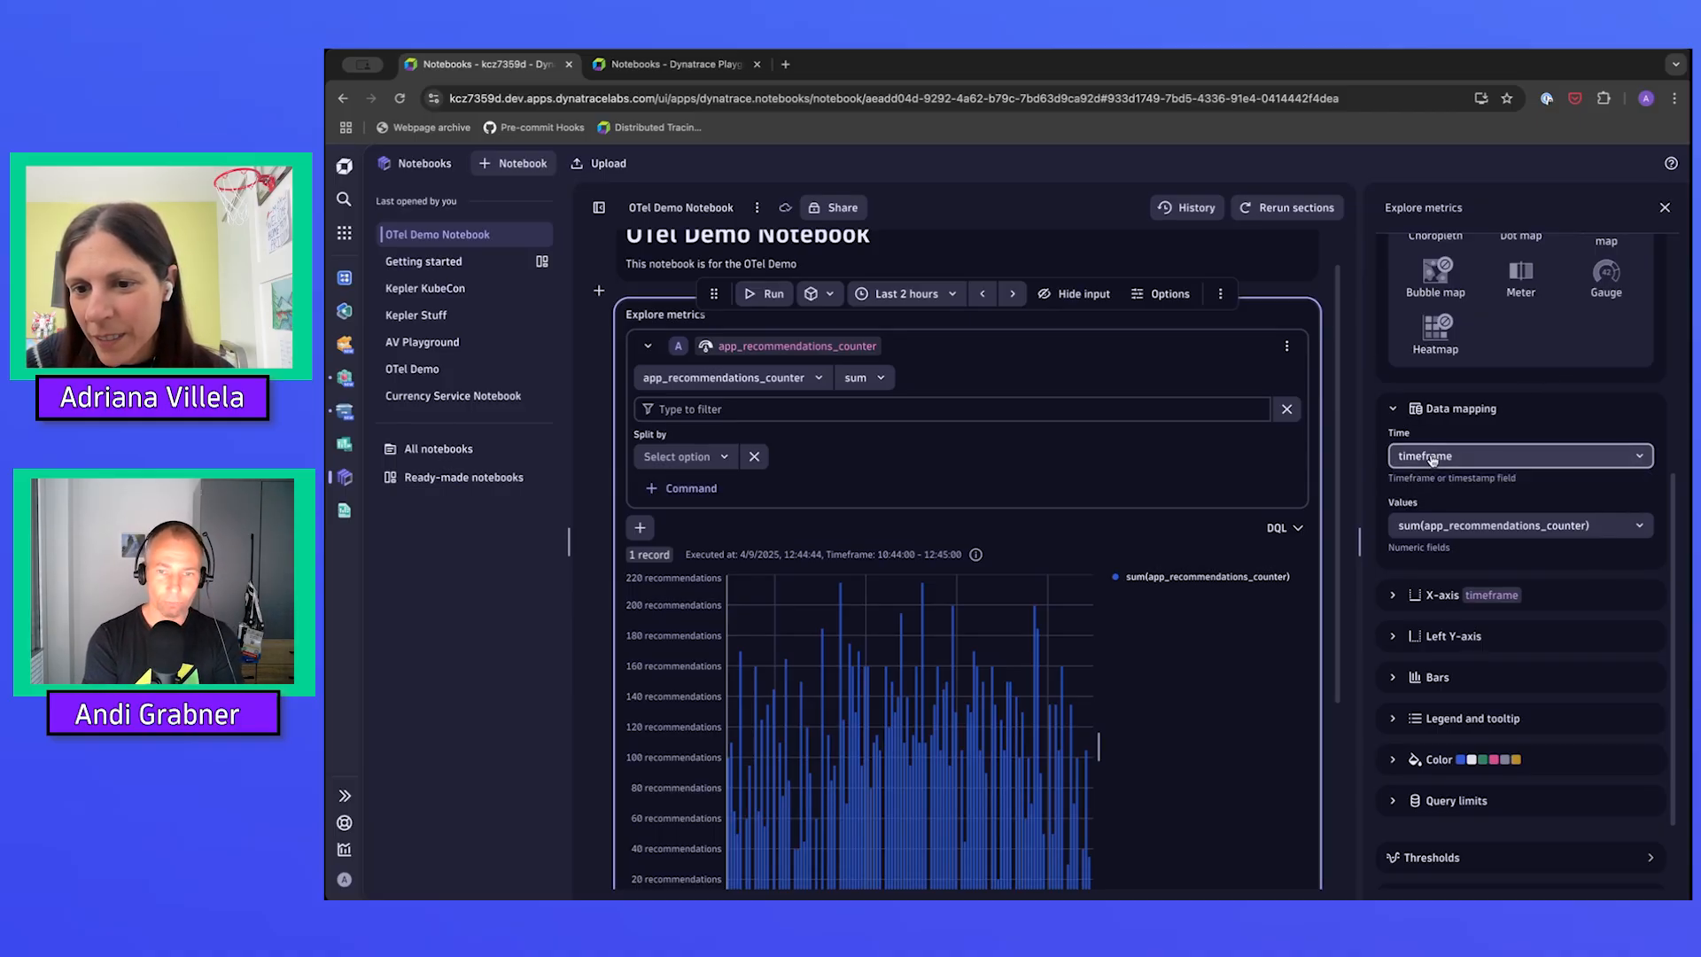
pyautogui.click(1409, 528)
pyautogui.click(1409, 528)
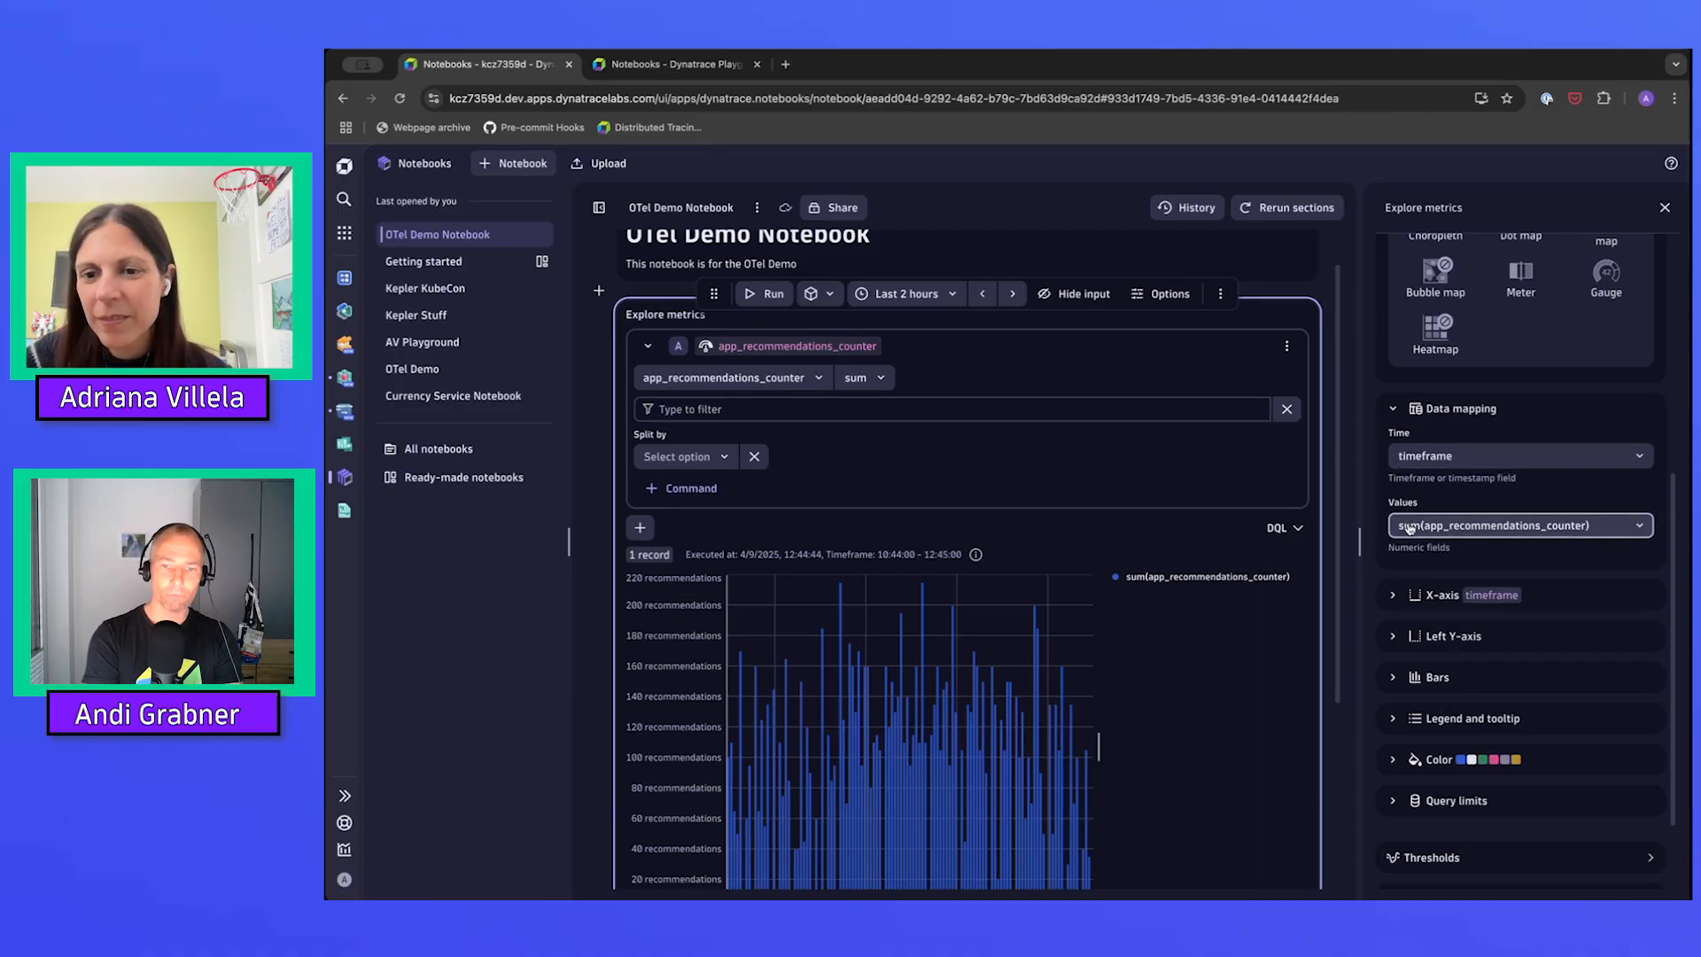
pyautogui.scroll(-1, 1409, 528)
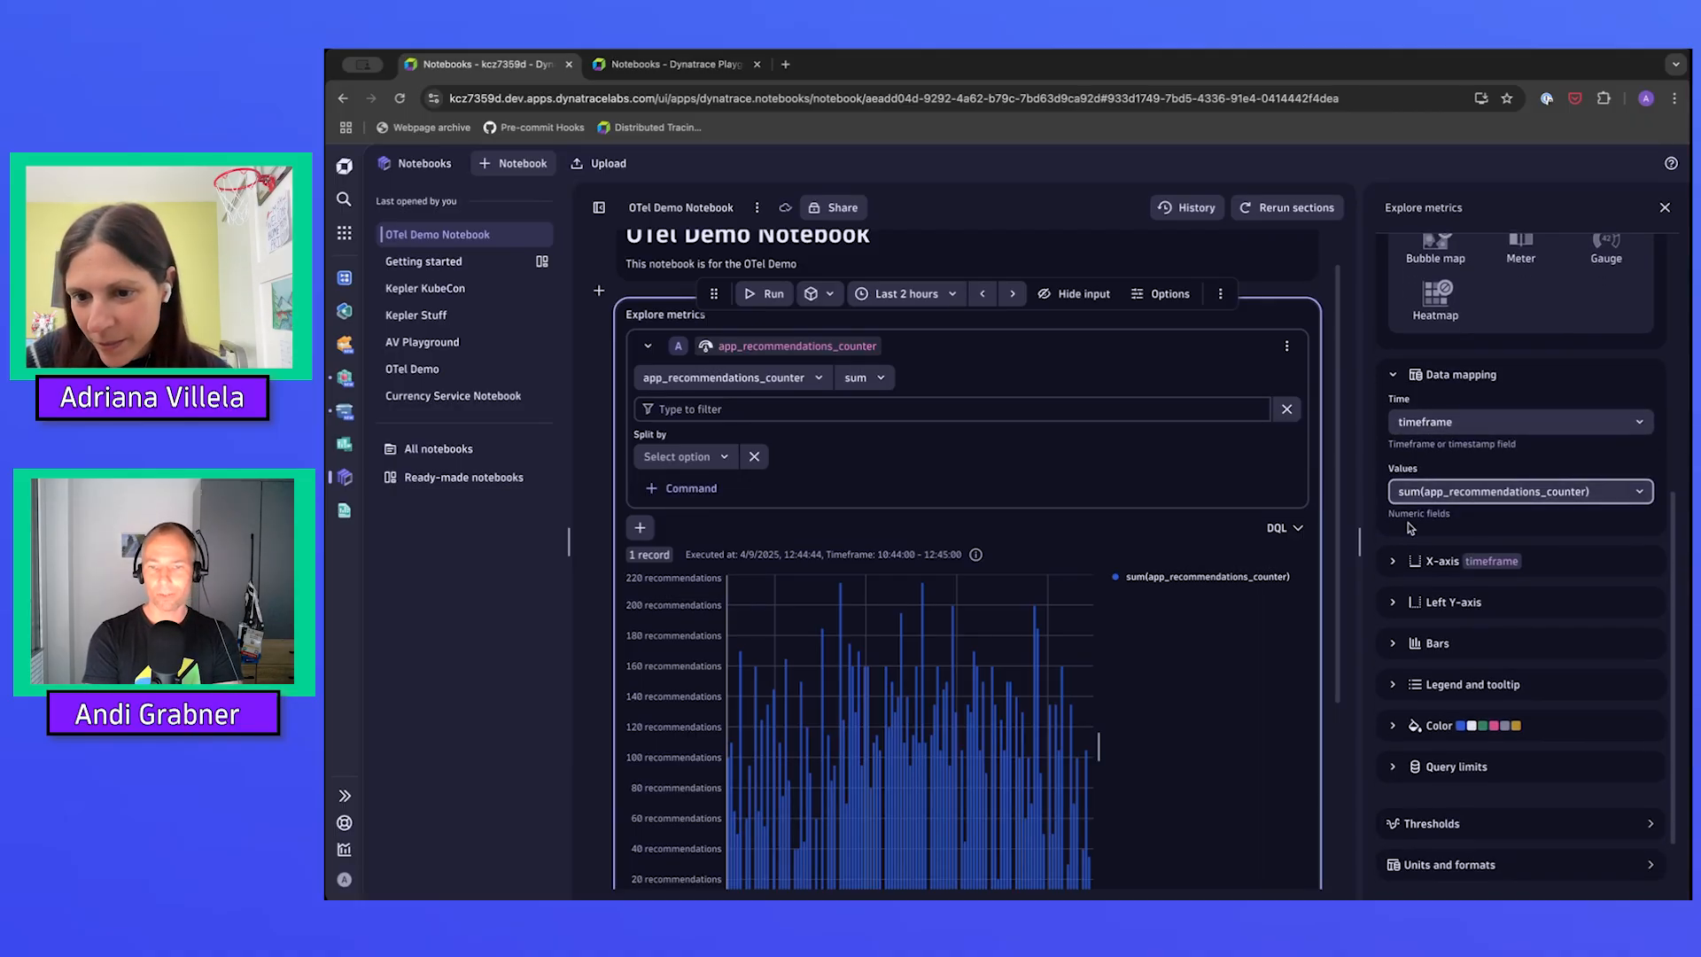
# Try the Log-level palette for the chart's series colors and switch back to Categorical
pyautogui.click(1396, 727)
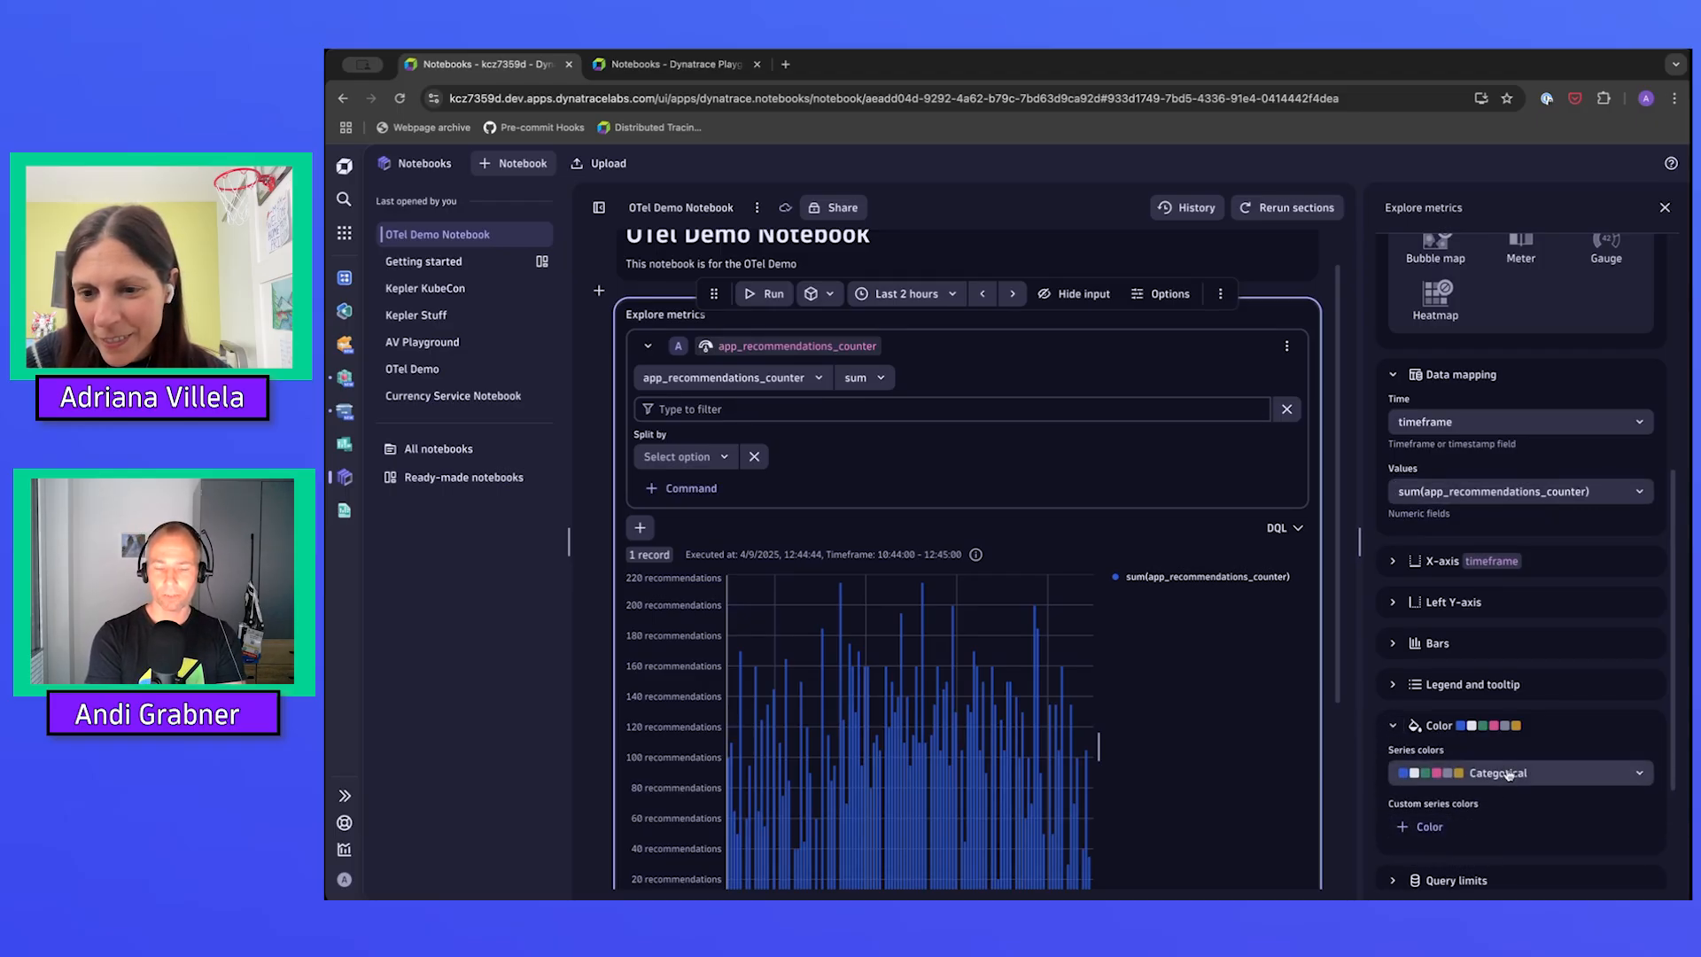
pyautogui.click(1509, 773)
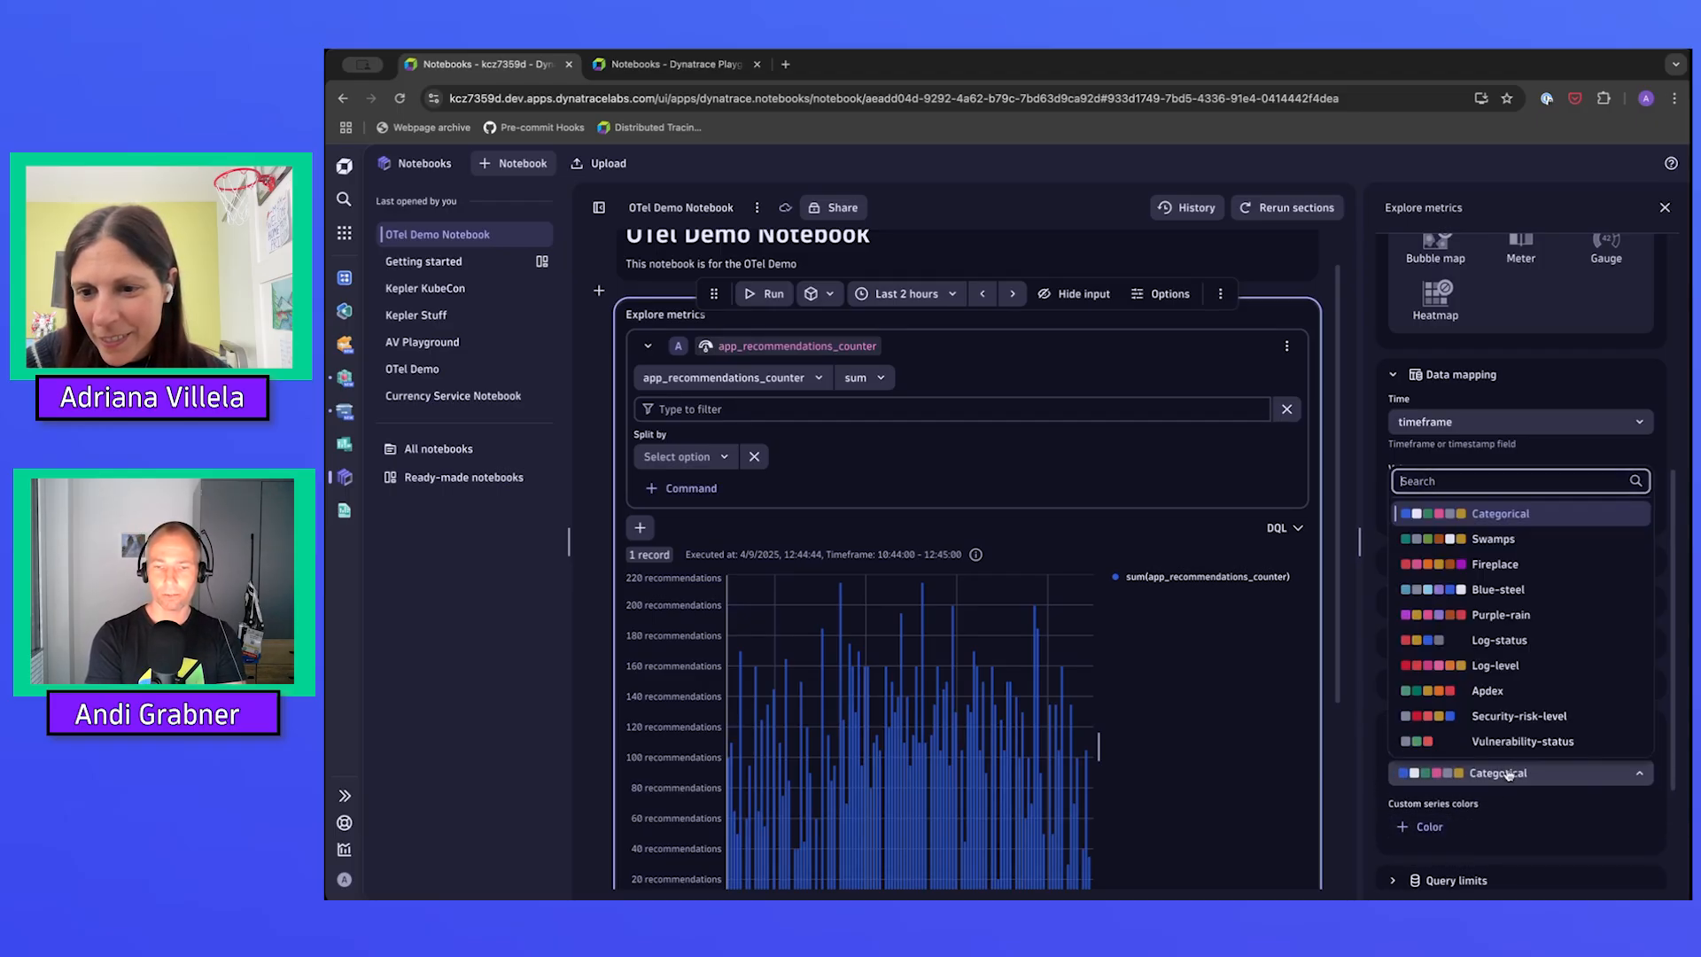
pyautogui.click(1467, 666)
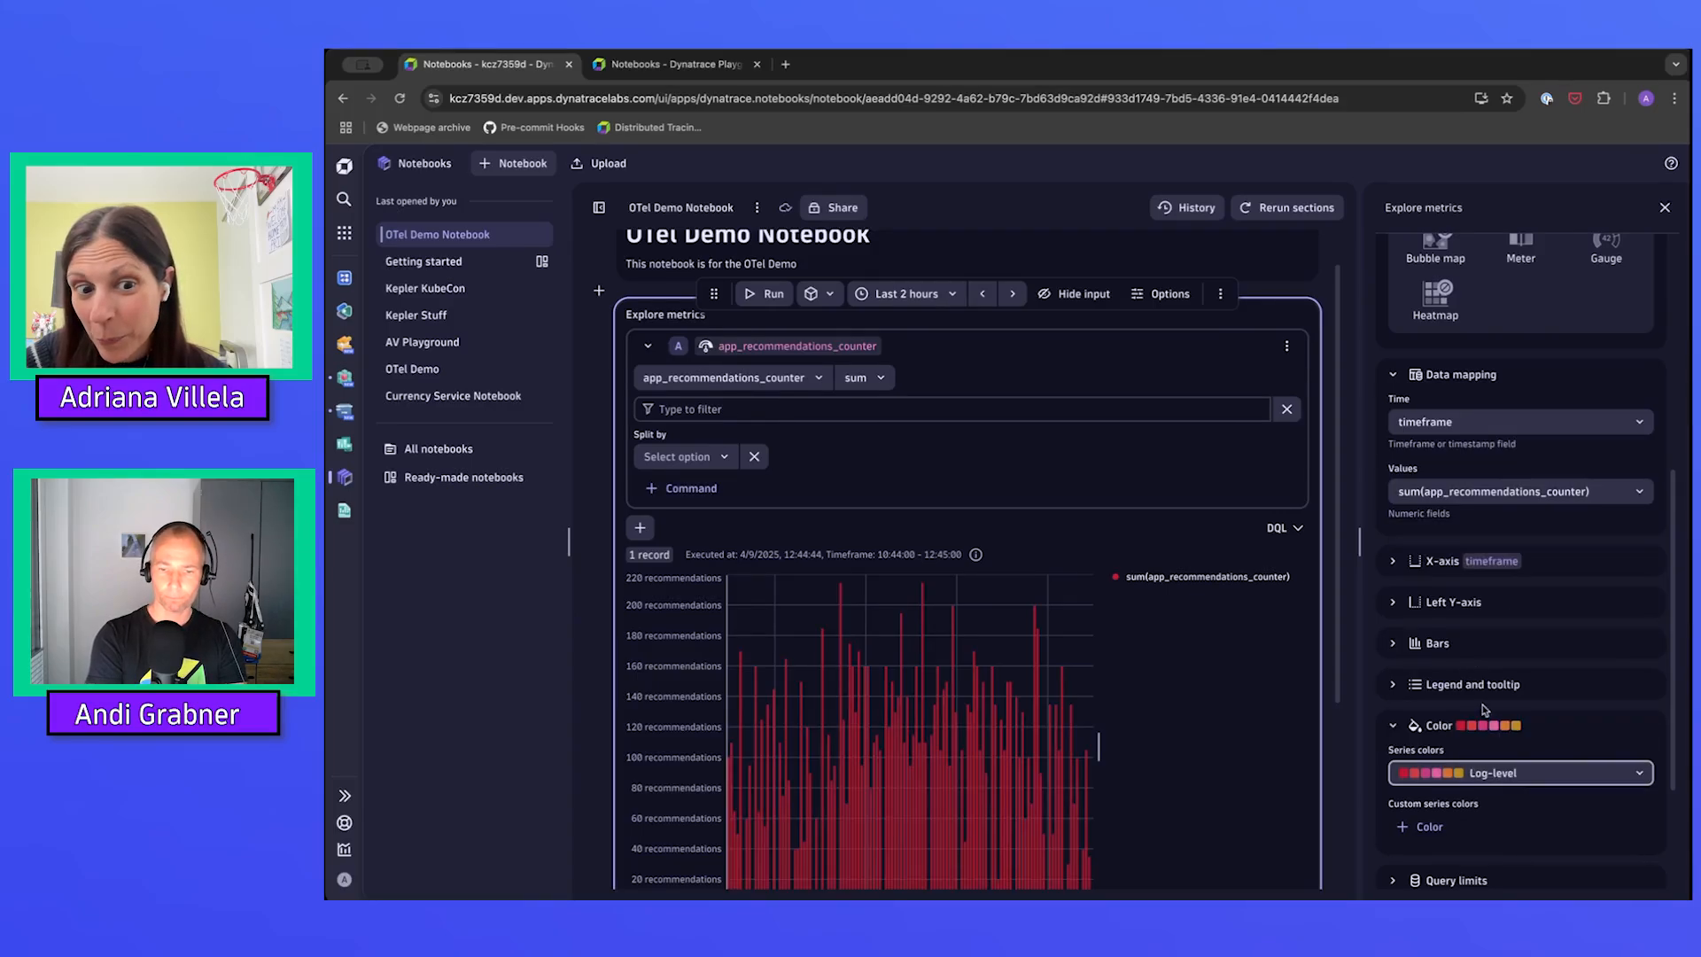
pyautogui.click(1513, 774)
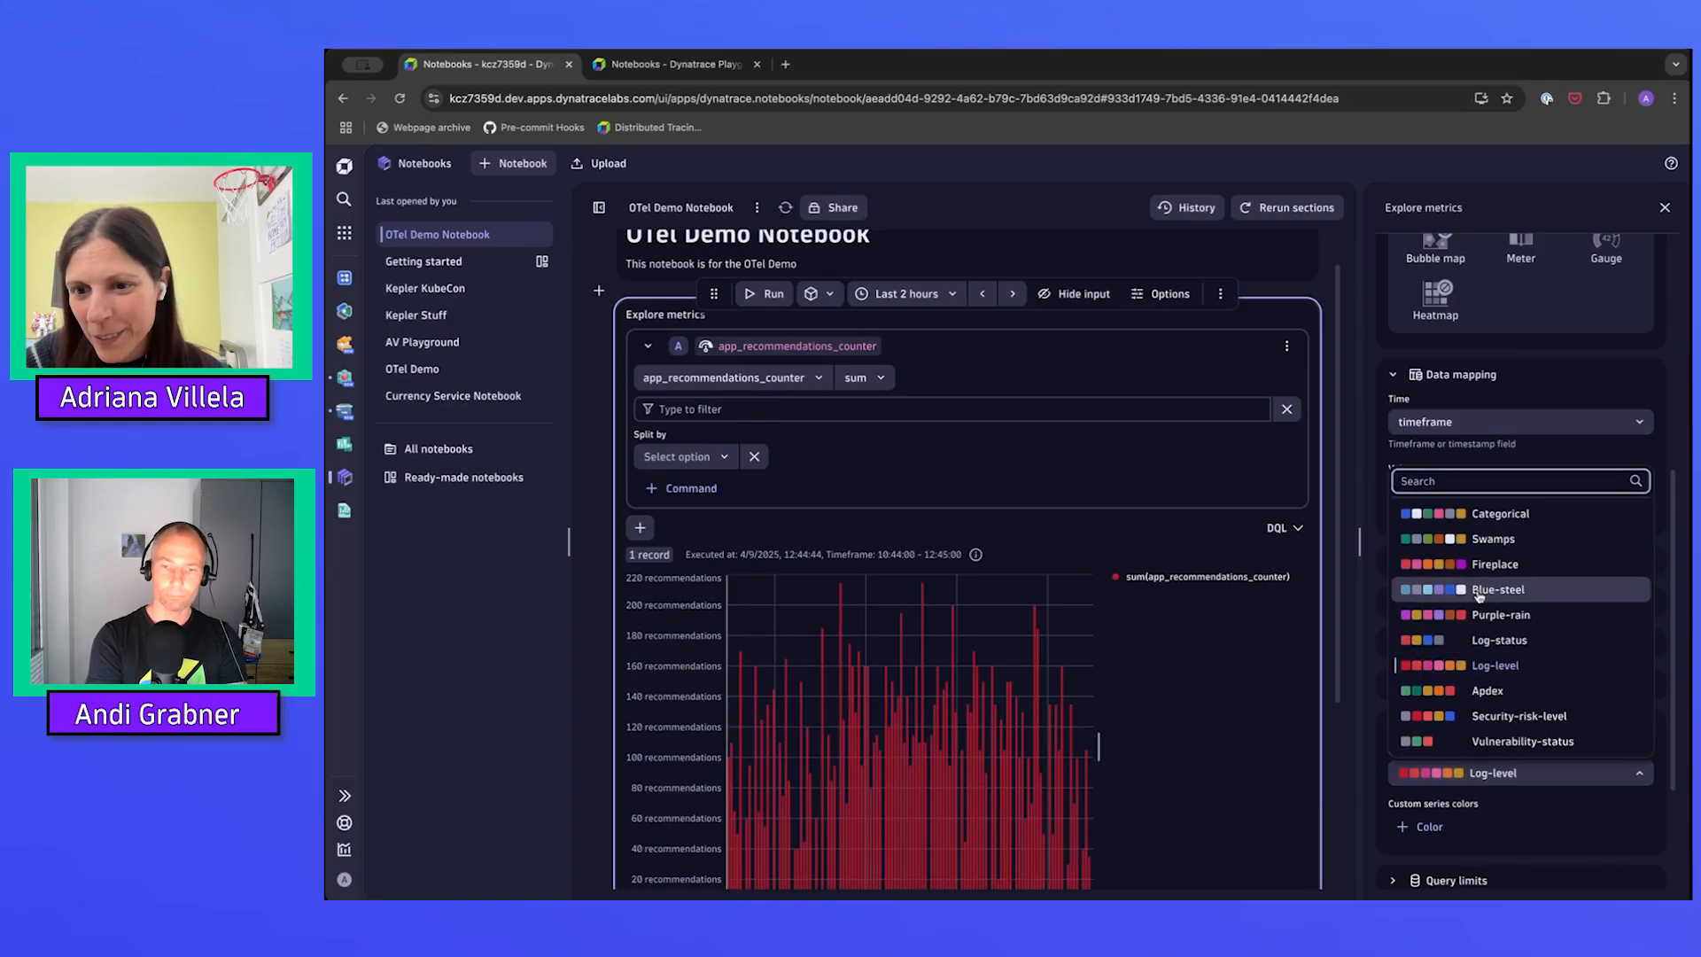
pyautogui.click(1472, 516)
# Examine the section's query limits and its unit and format override settings, and return to the visualization options
pyautogui.scroll(-2, 1503, 666)
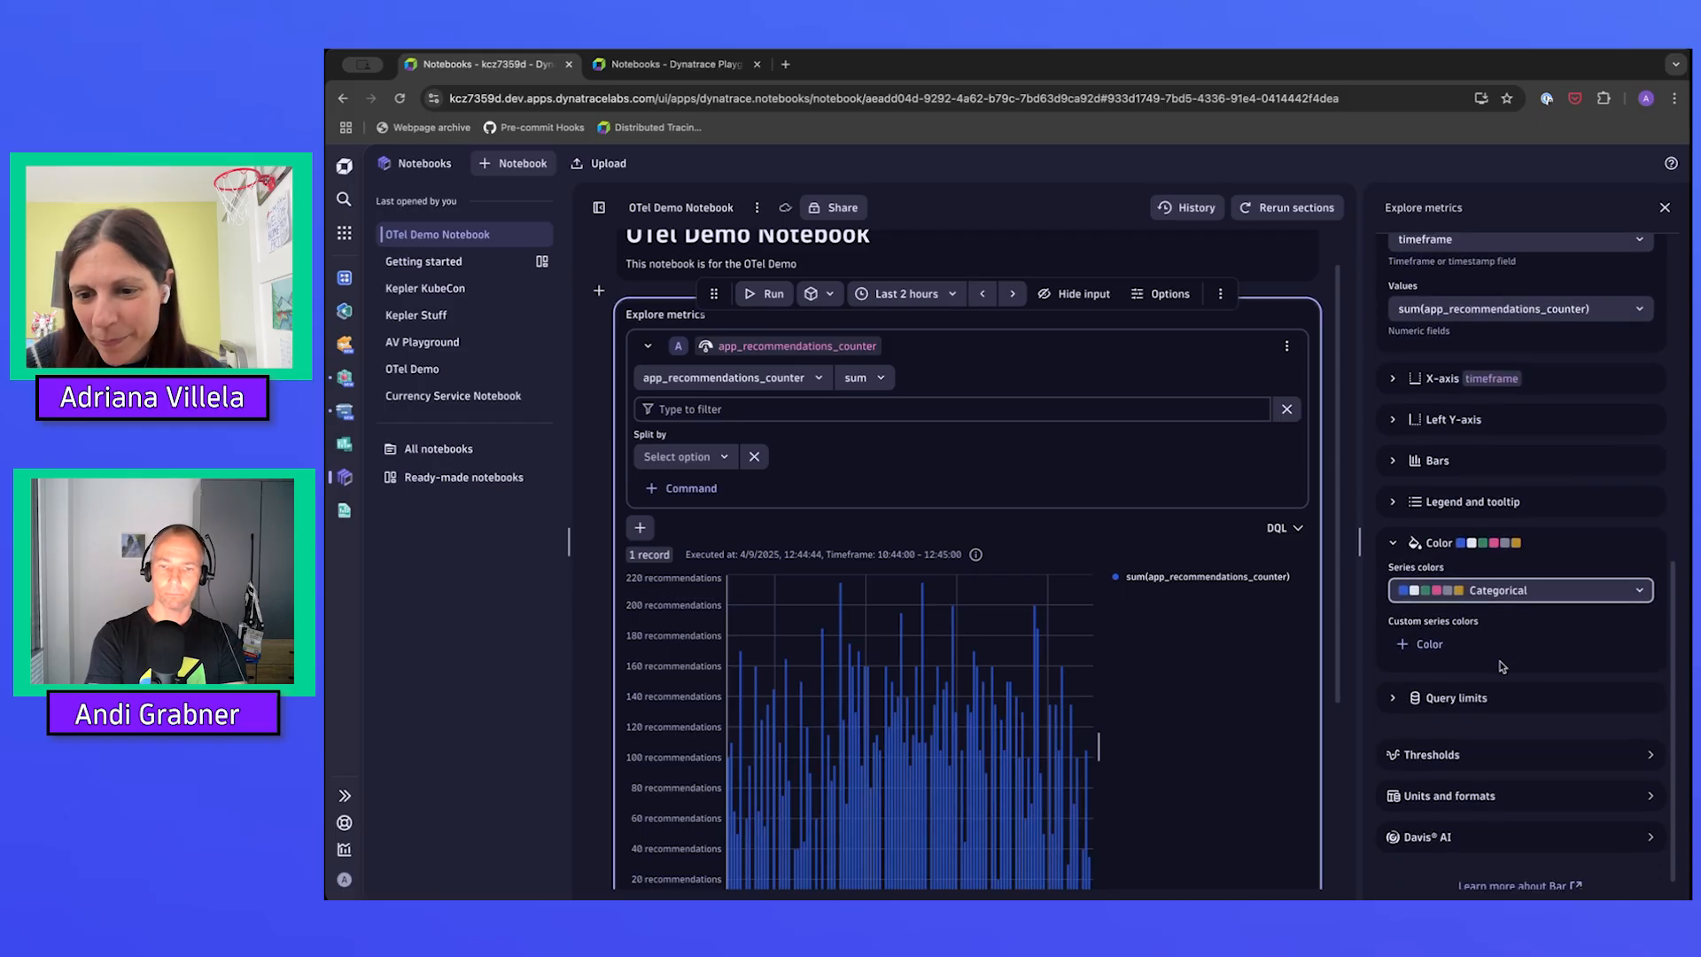
pyautogui.click(1388, 696)
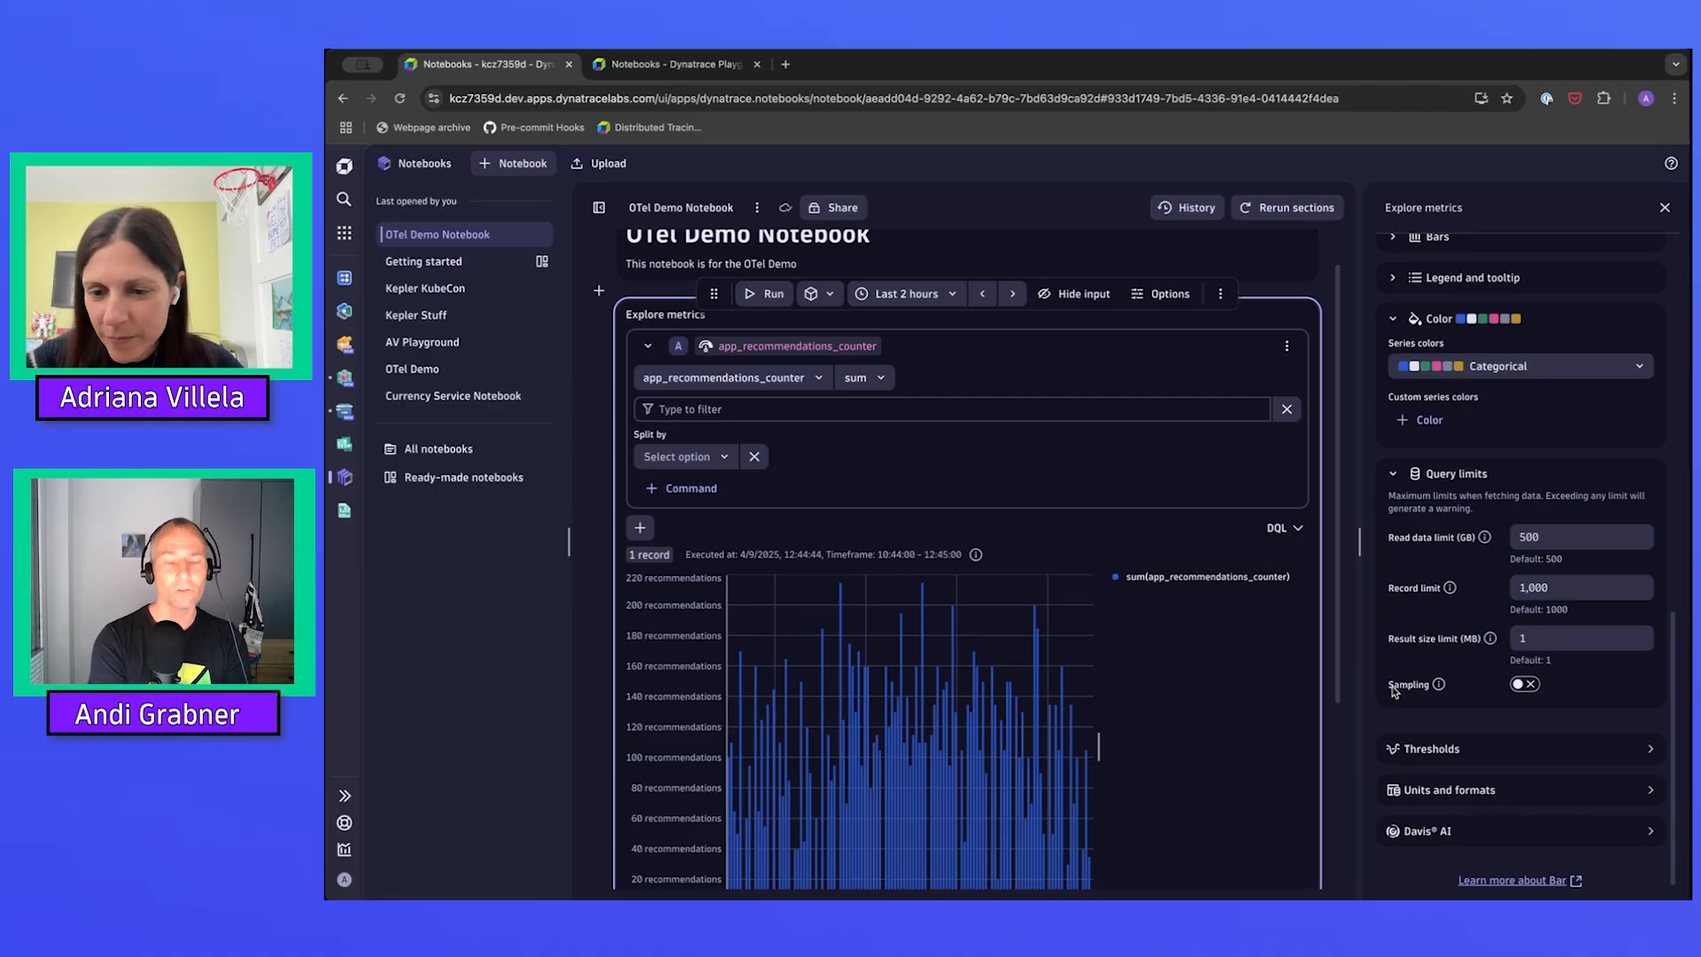
pyautogui.click(1589, 791)
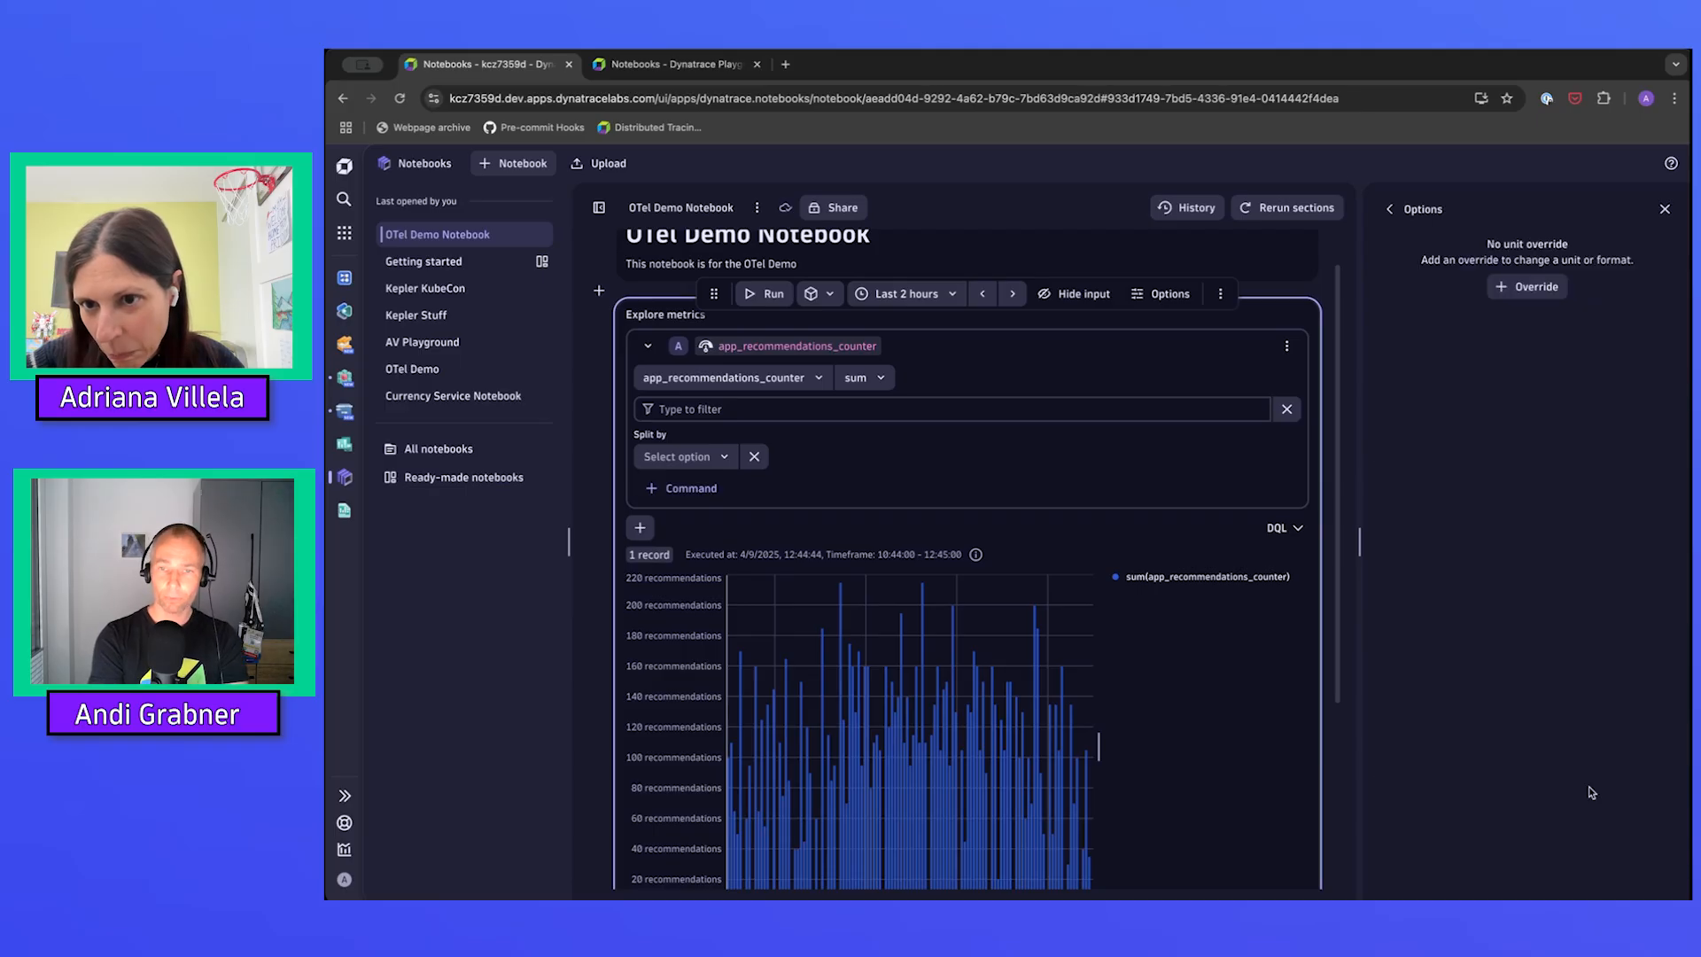
pyautogui.click(1410, 209)
pyautogui.scroll(-7, 1582, 629)
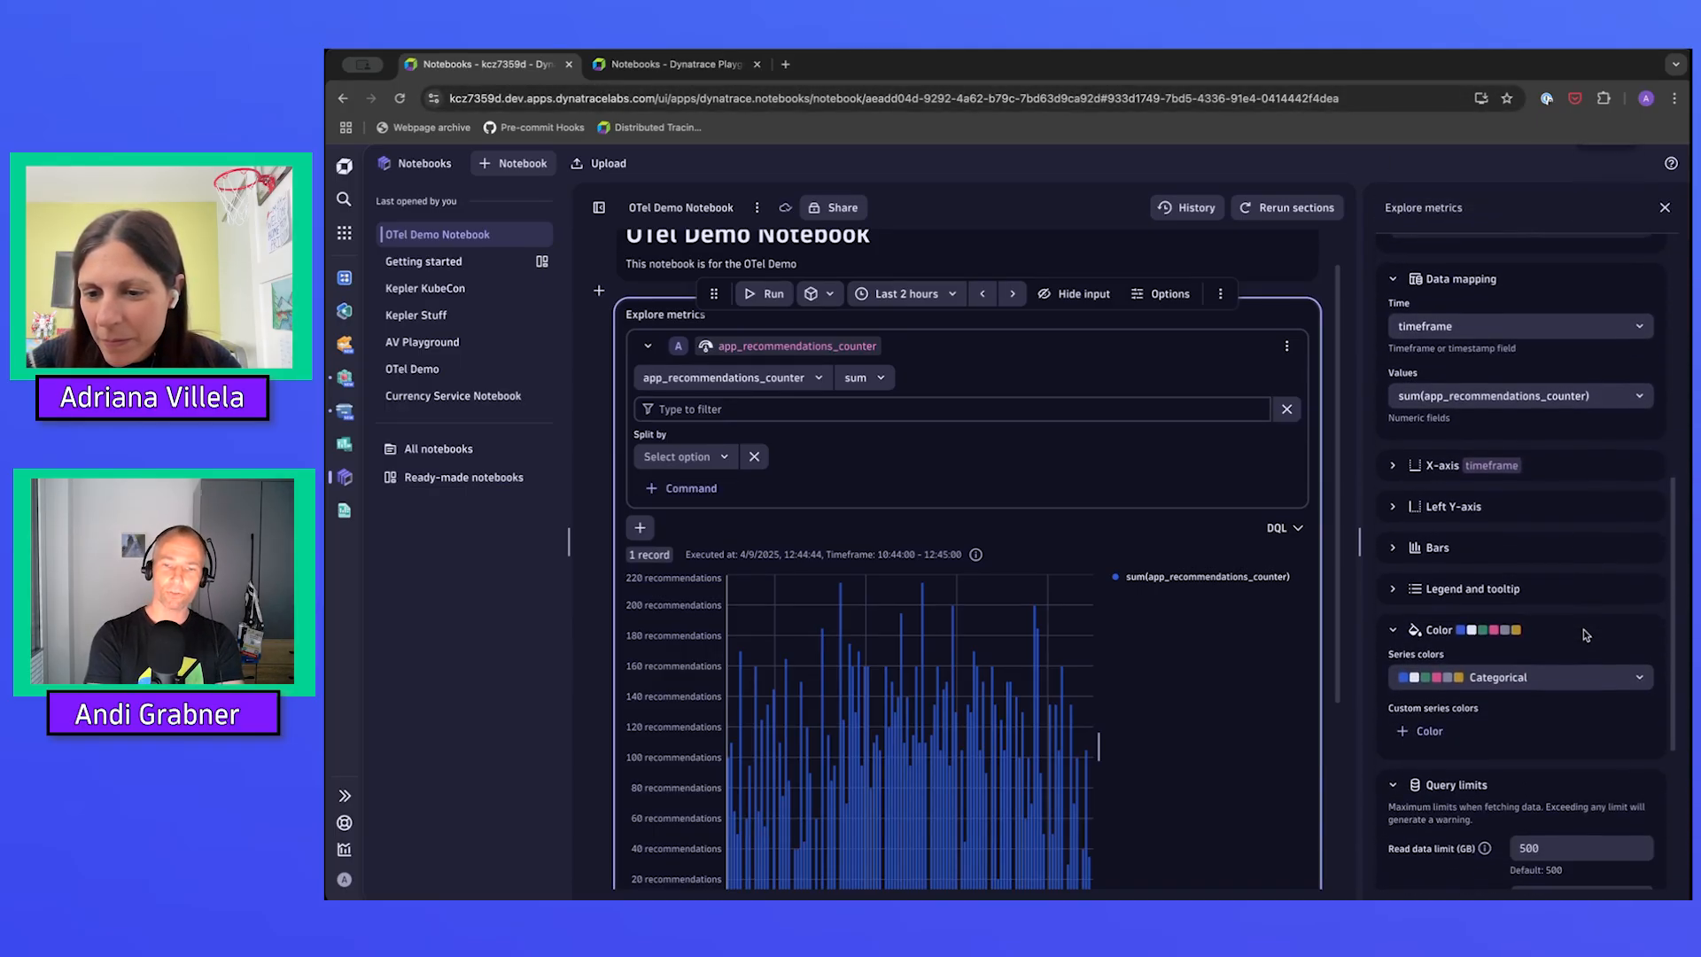
pyautogui.scroll(-3, 1582, 635)
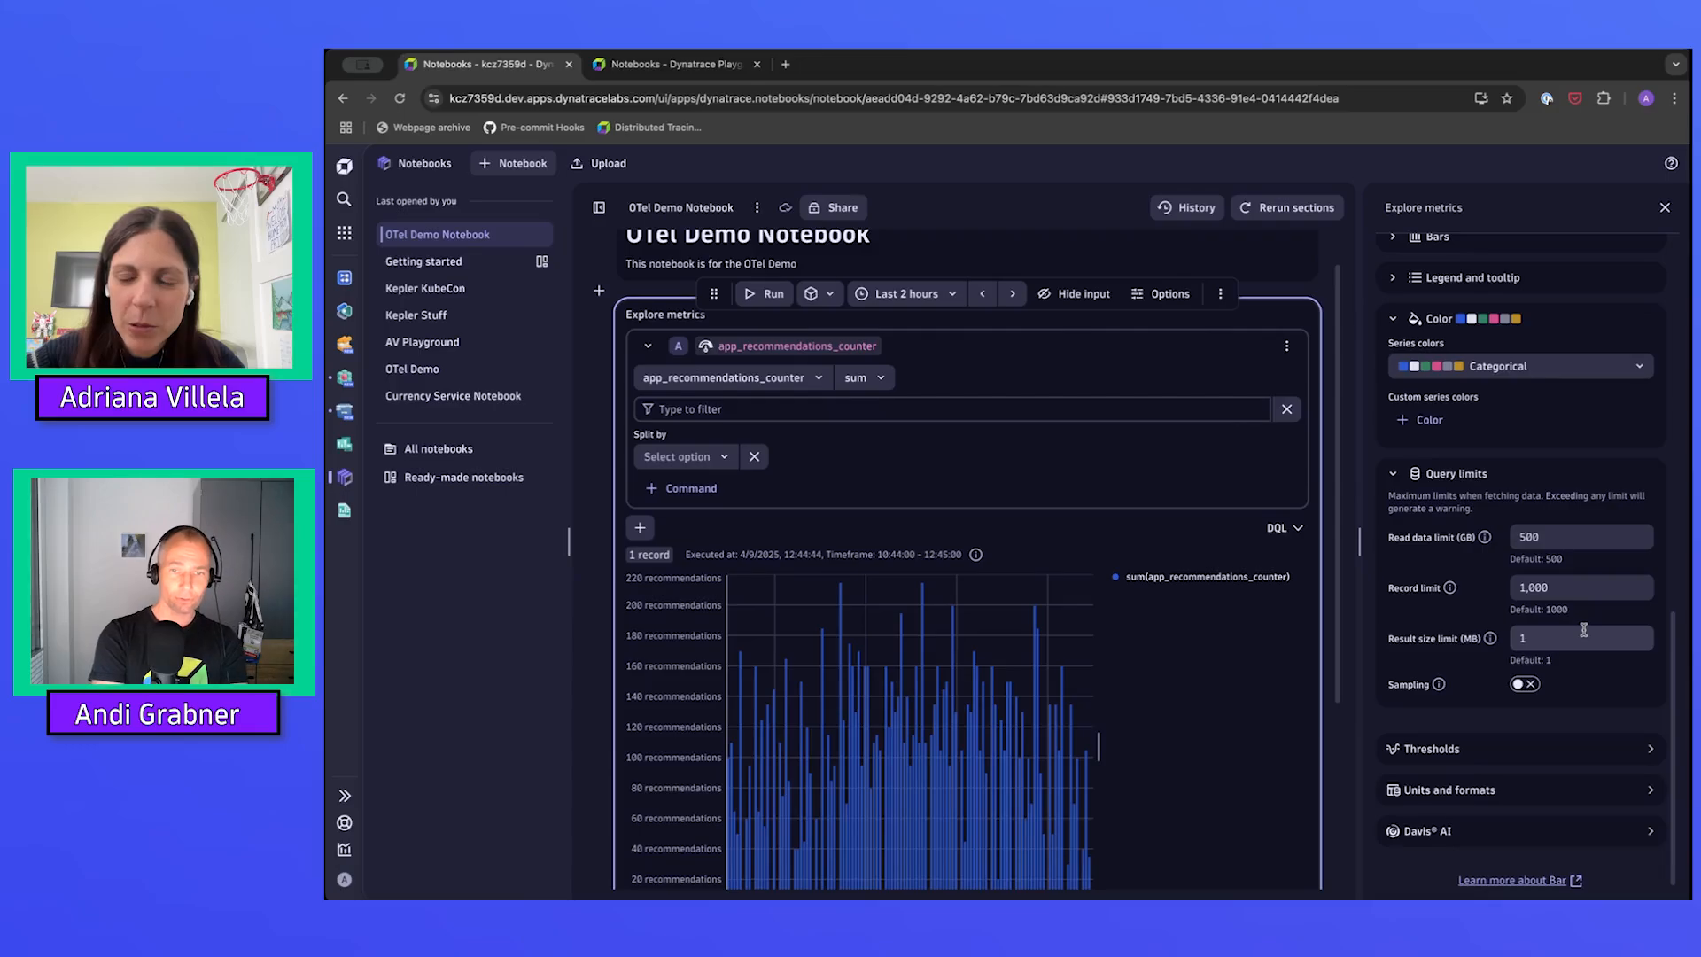
pyautogui.scroll(10, 1583, 629)
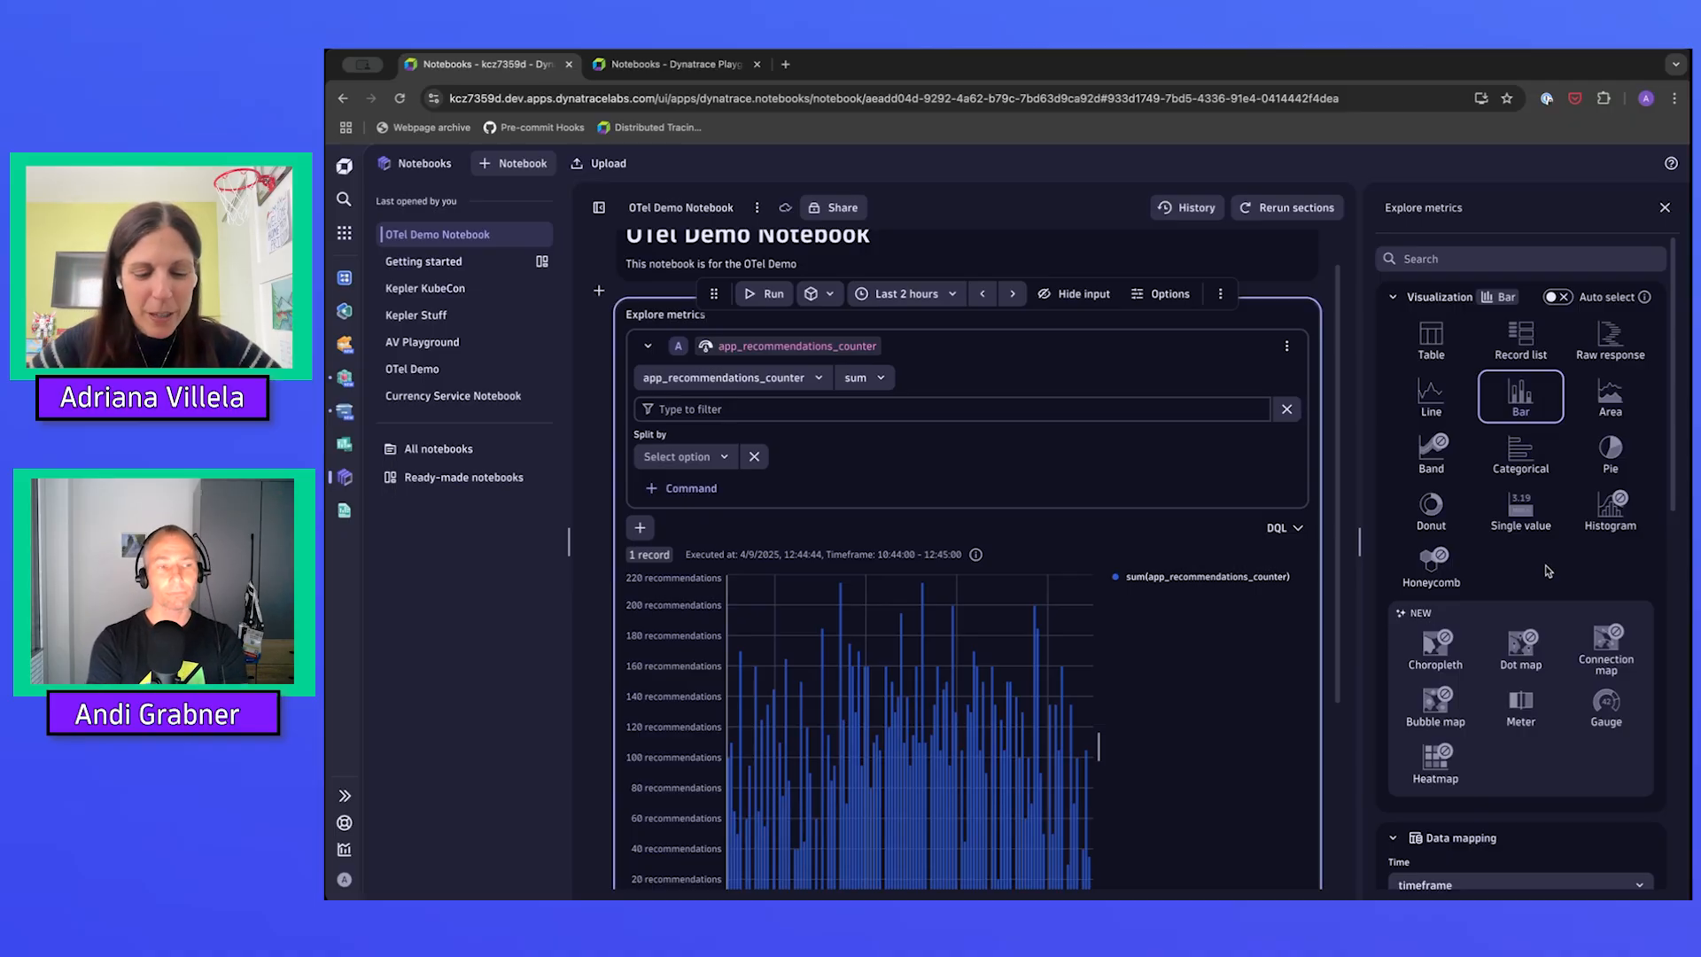
# Search the environment for "metrics", open the Metrics app and look through its list of available metrics
pyautogui.press('super+k')
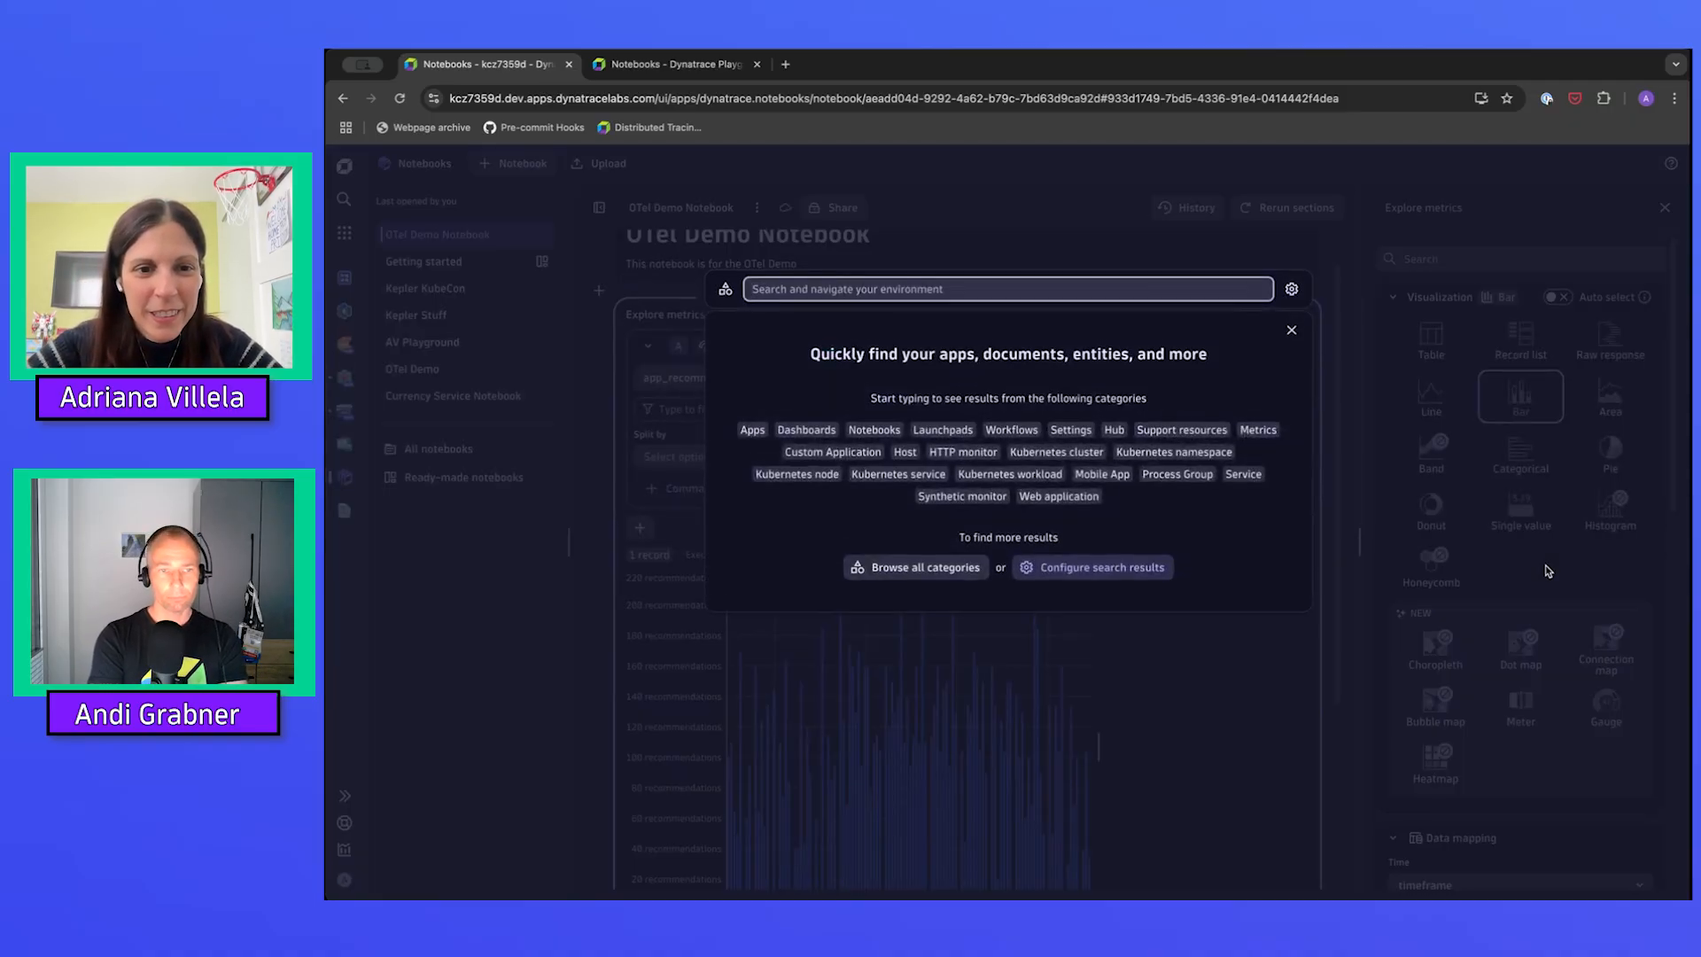
pyautogui.write('metrics')
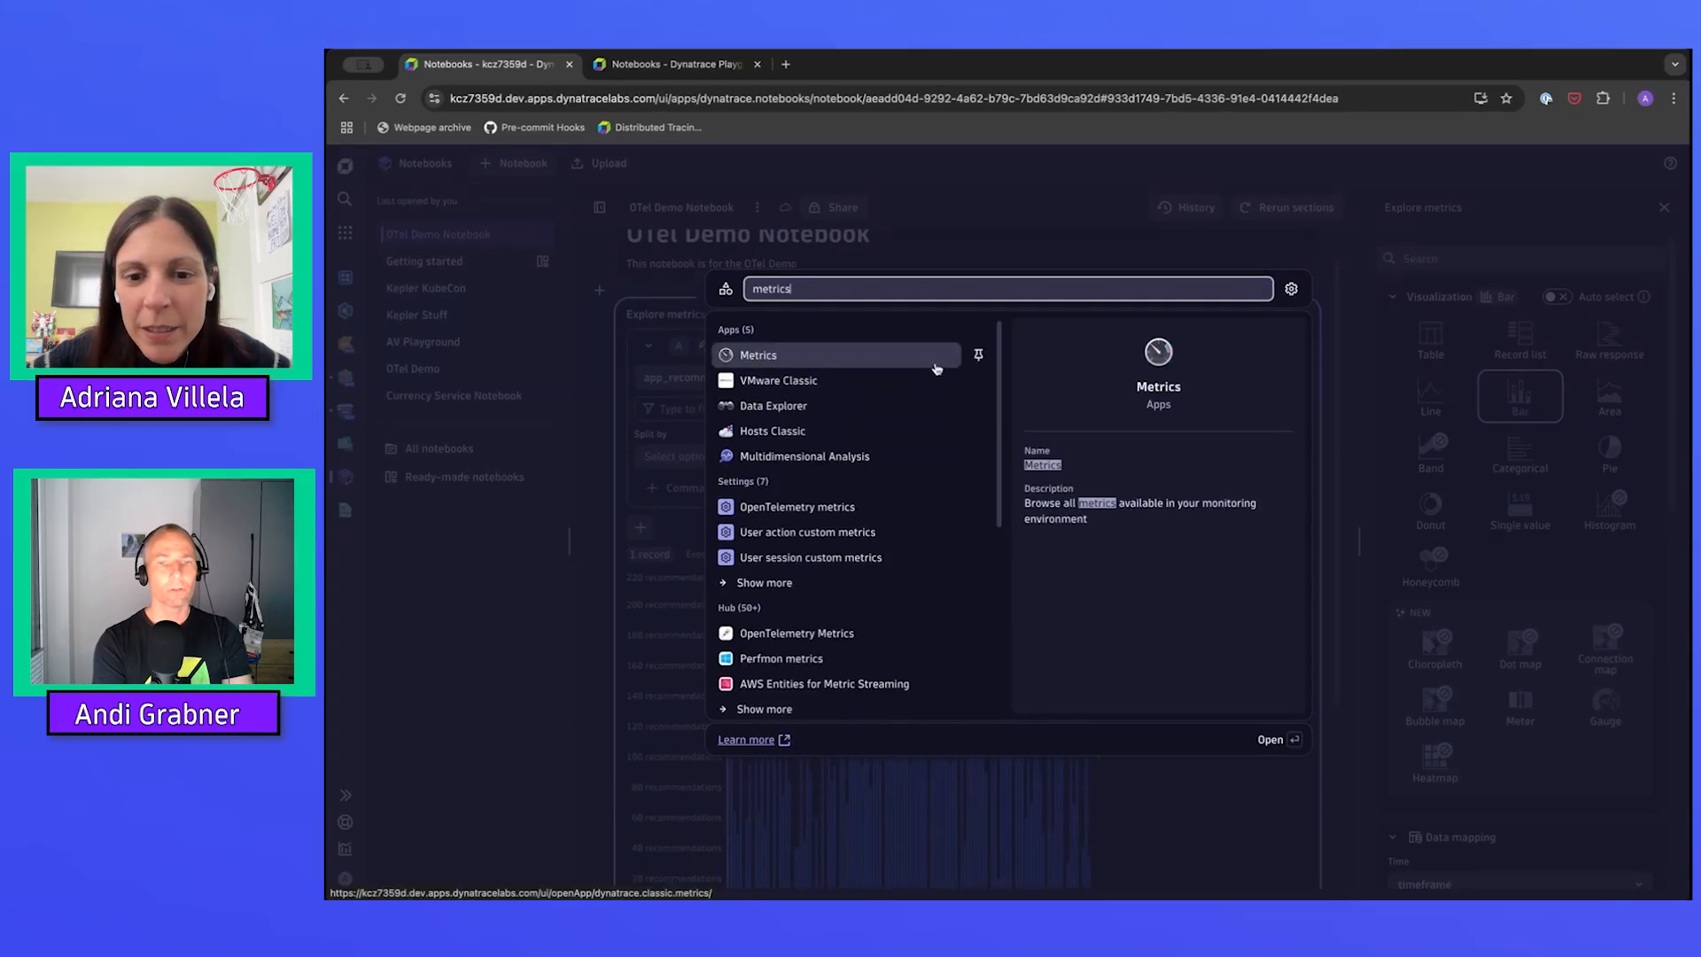
pyautogui.click(876, 355)
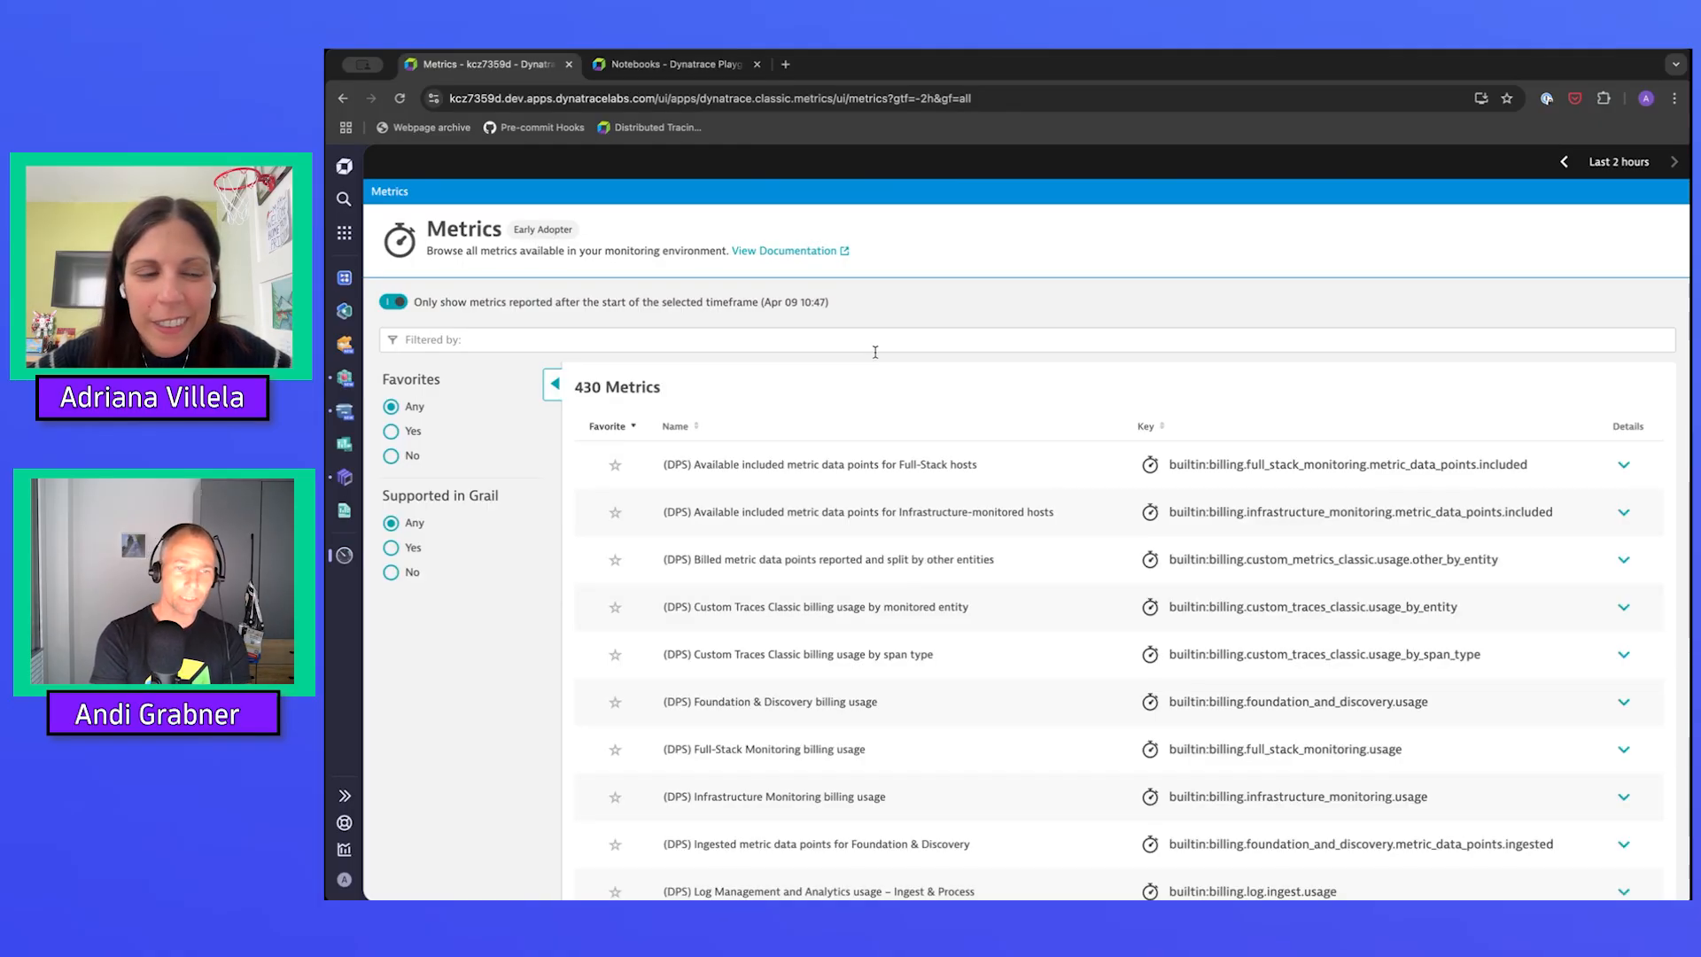
pyautogui.scroll(-3, 875, 352)
pyautogui.scroll(-2, 875, 357)
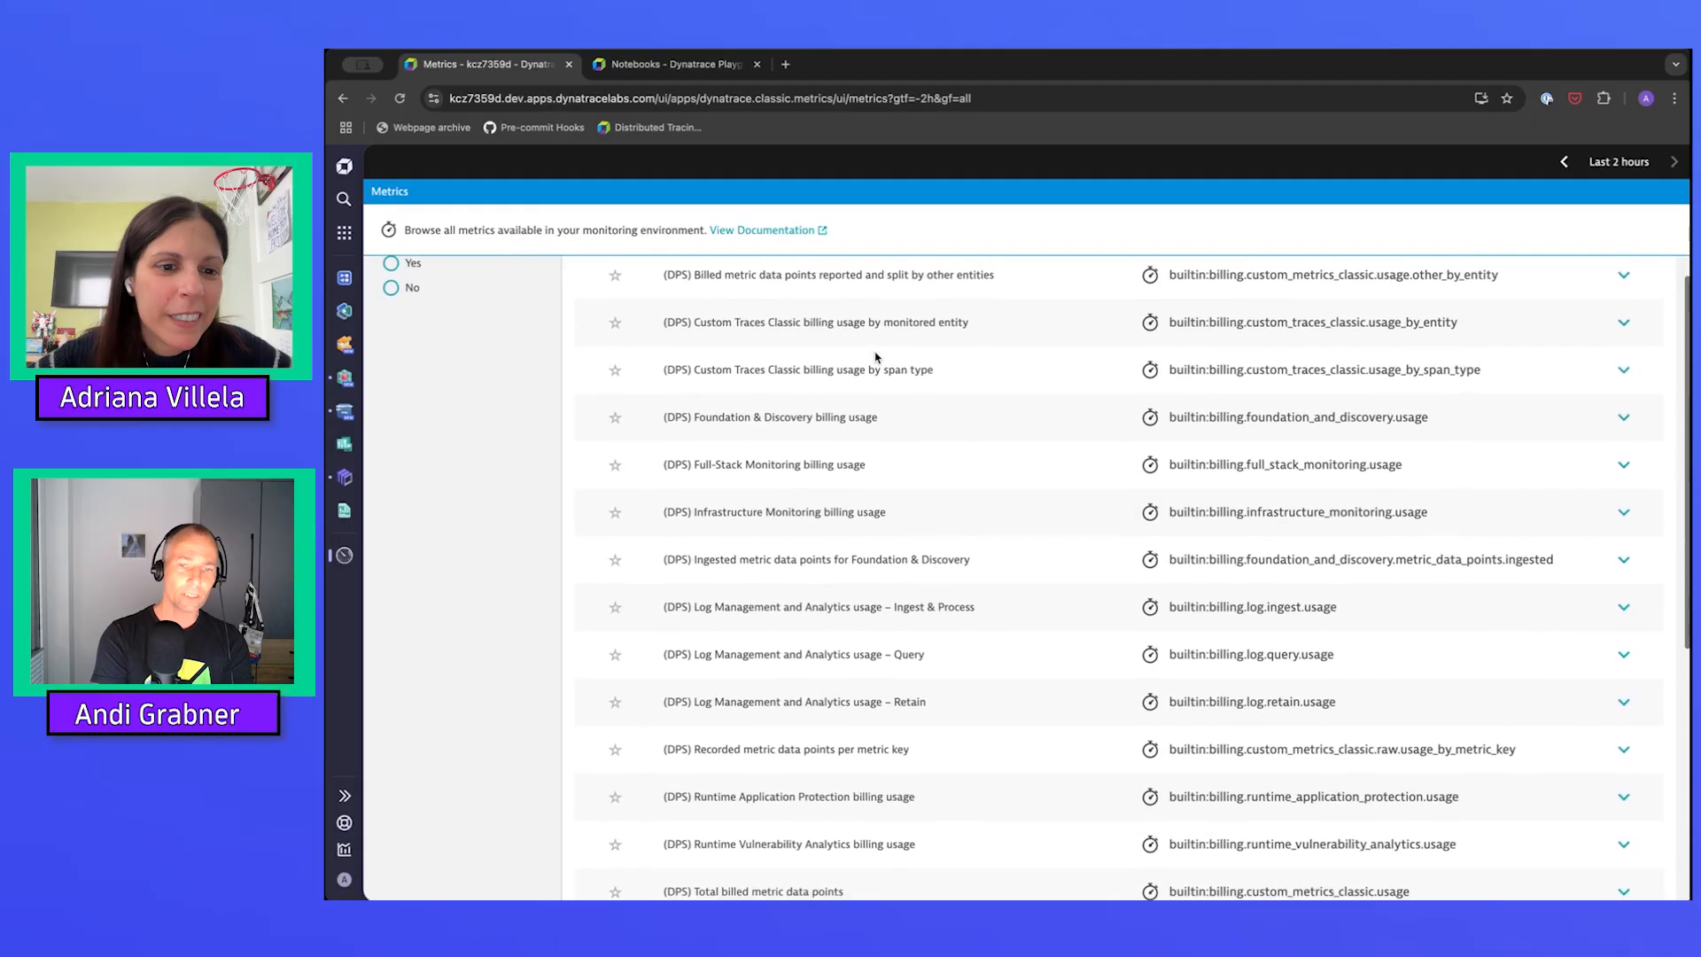
pyautogui.scroll(5, 875, 354)
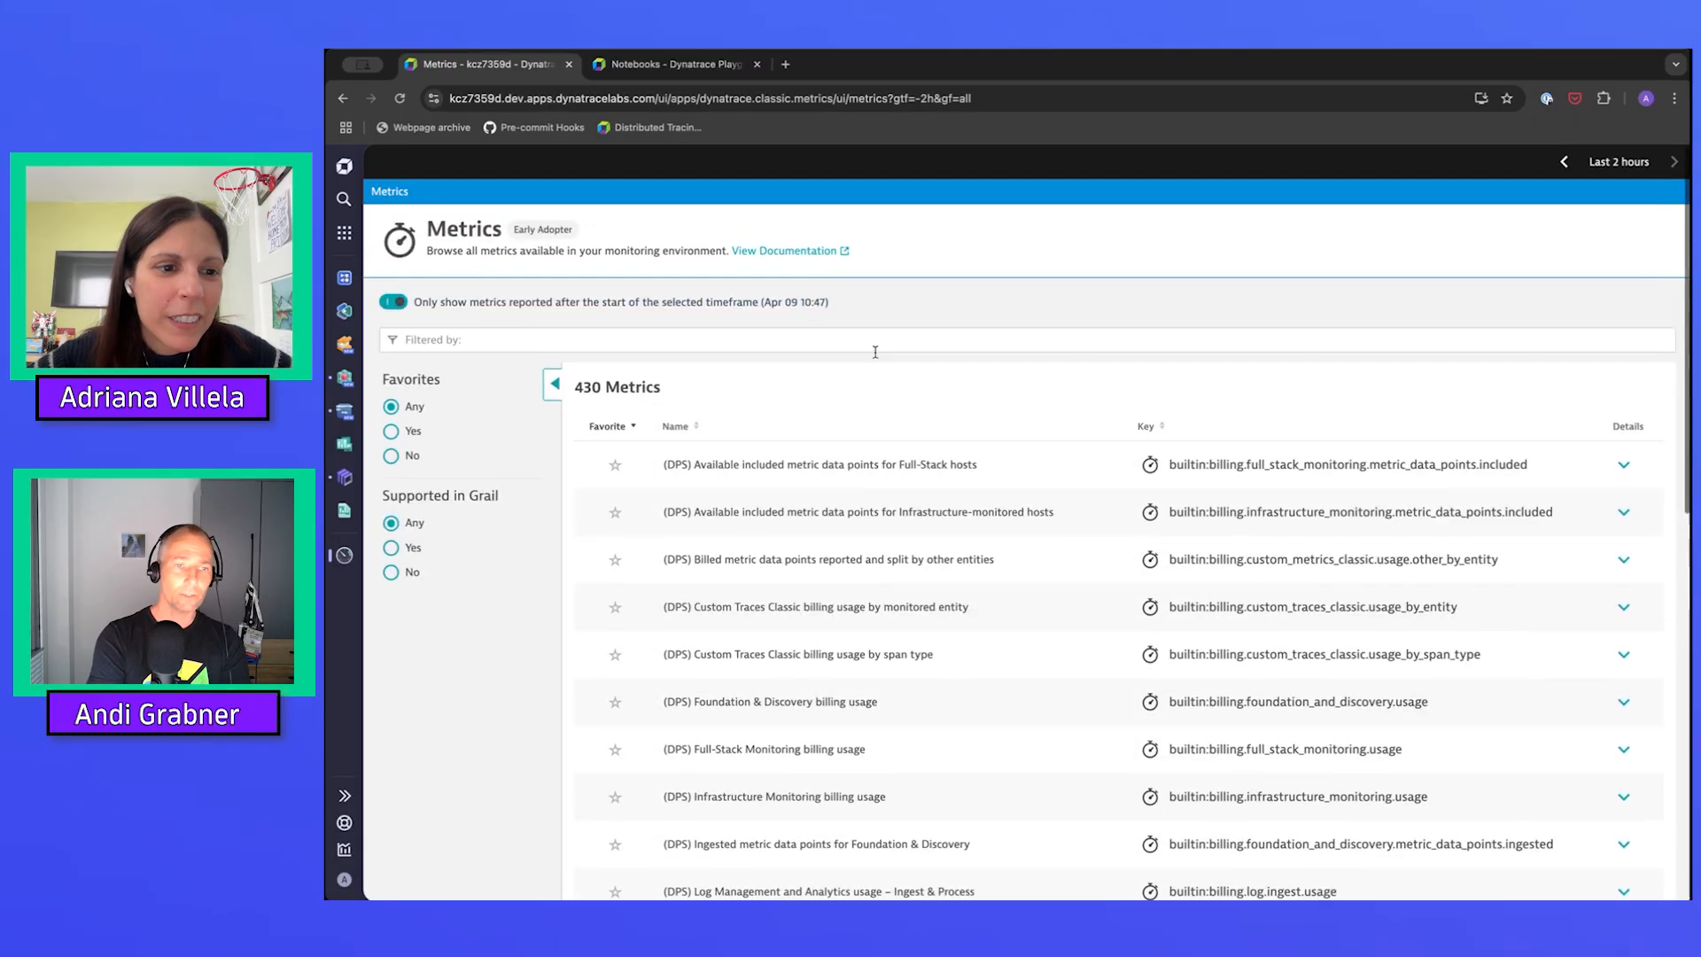
# Filter the metrics list by the text app_recommendations_counter and examine the metric's details
pyautogui.click(517, 340)
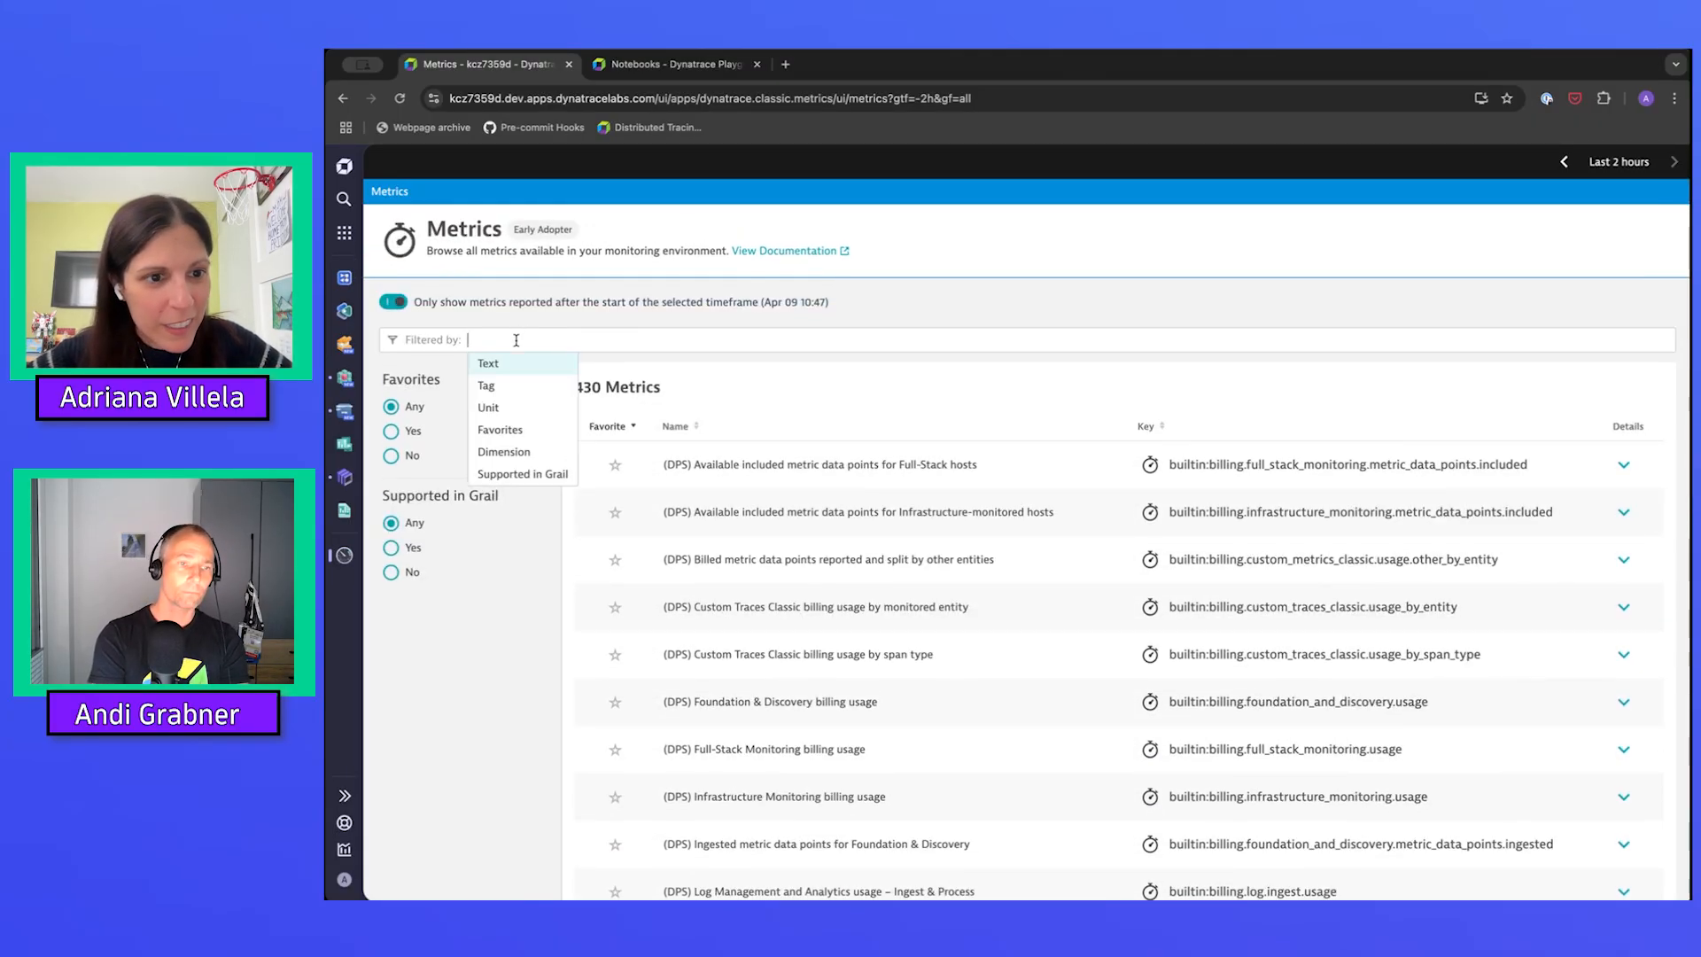
pyautogui.write('app_recommendations_counter')
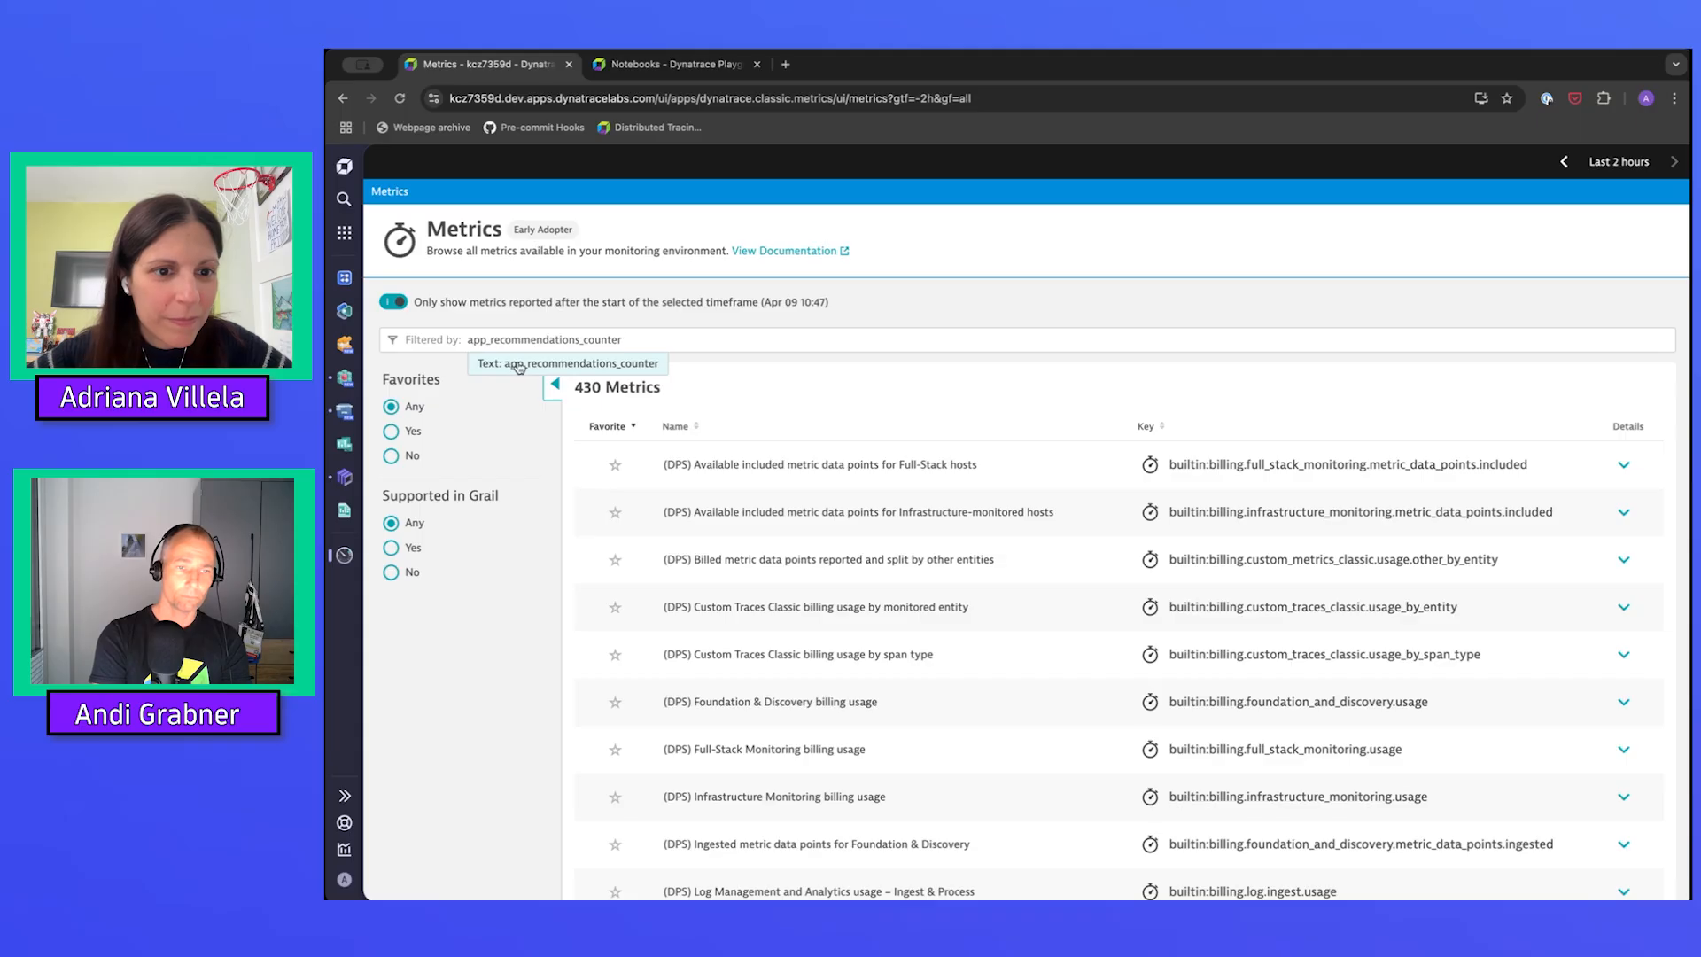
pyautogui.click(518, 364)
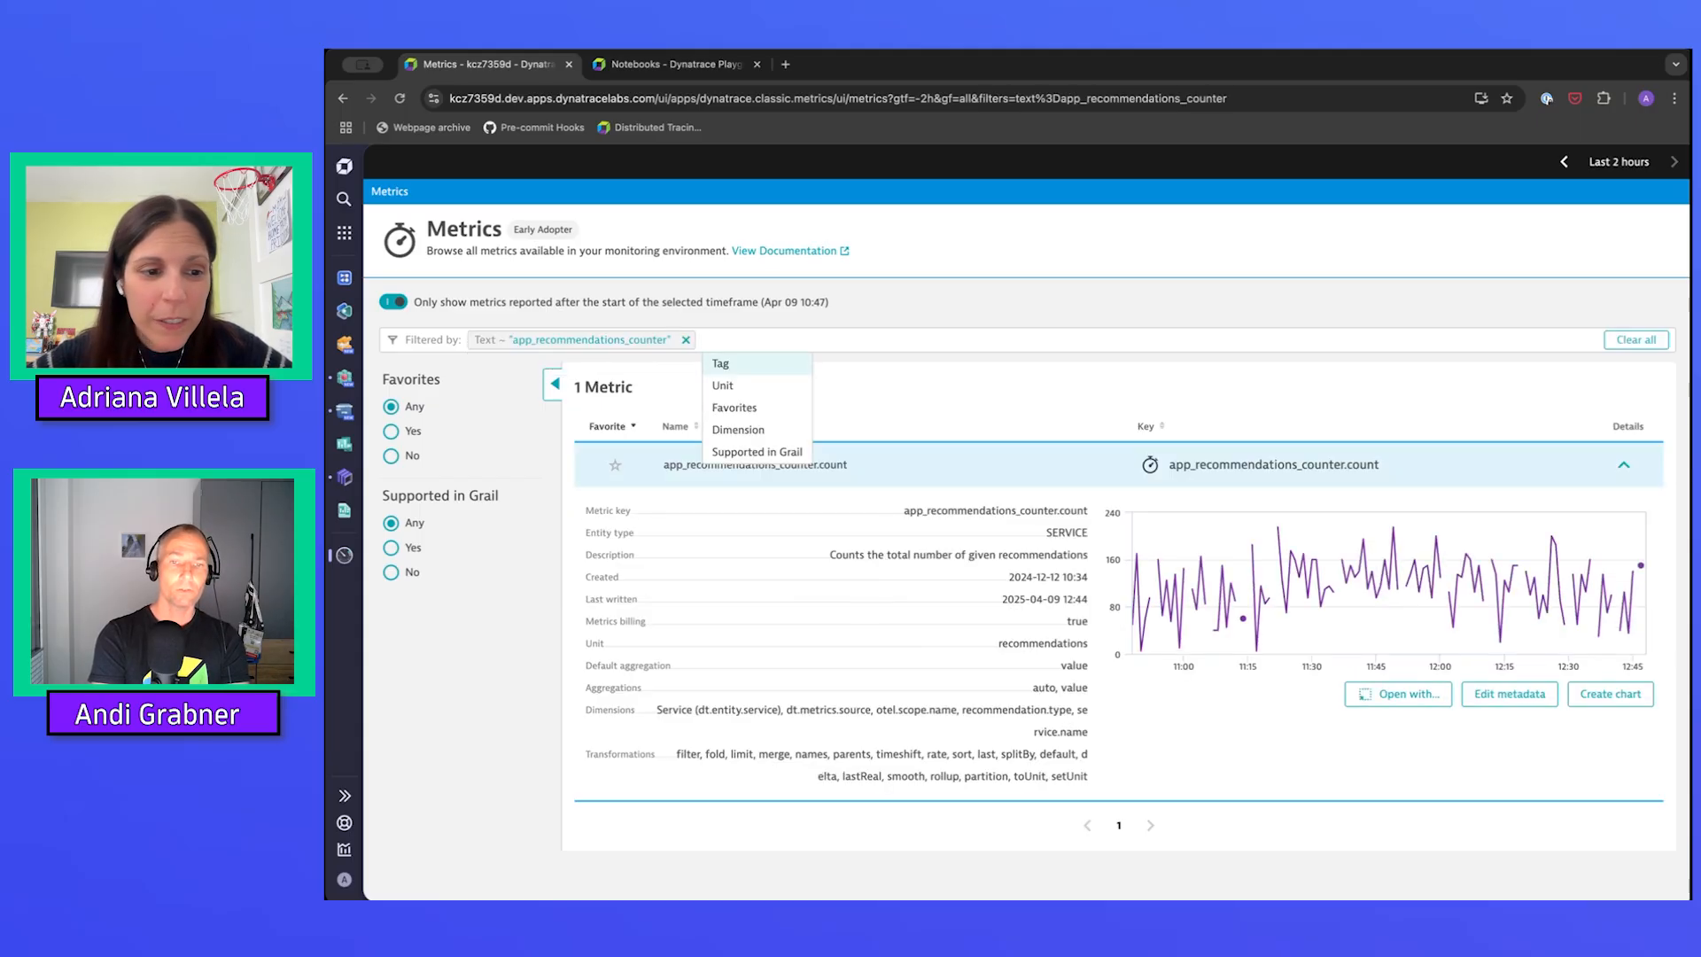
pyautogui.click(465, 714)
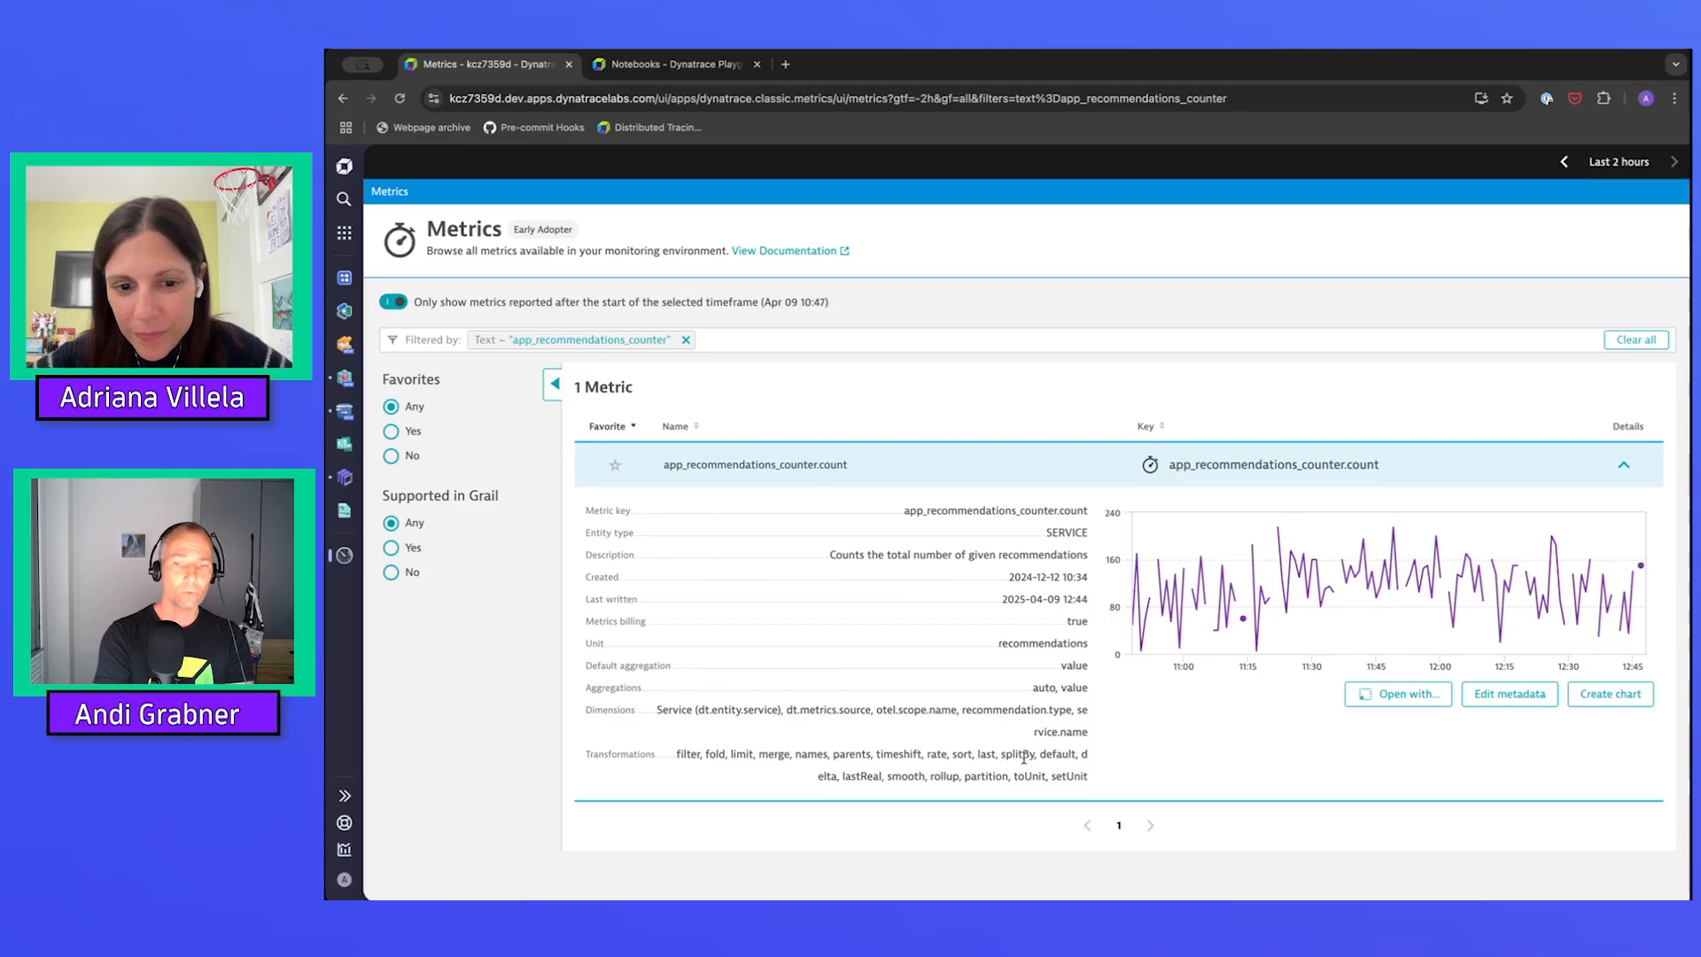
# Preview the metric's Grail query in Notebooks without leaving the Metrics app, read the full query, and close the preview
pyautogui.click(1408, 692)
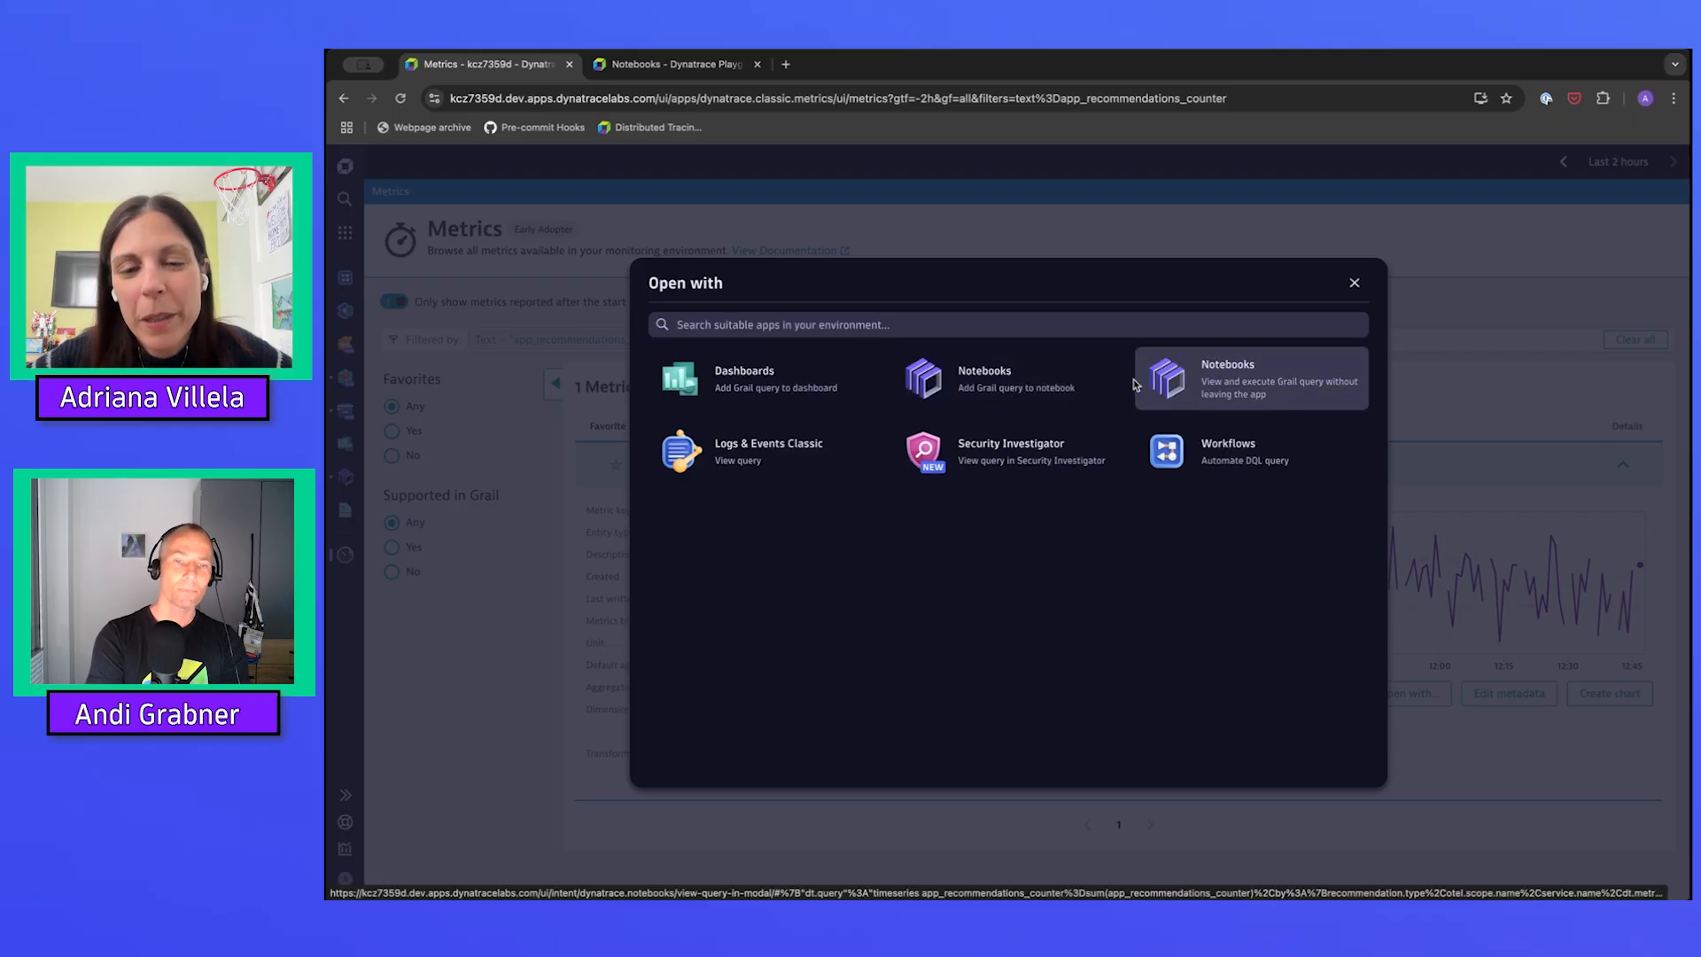
pyautogui.click(1244, 391)
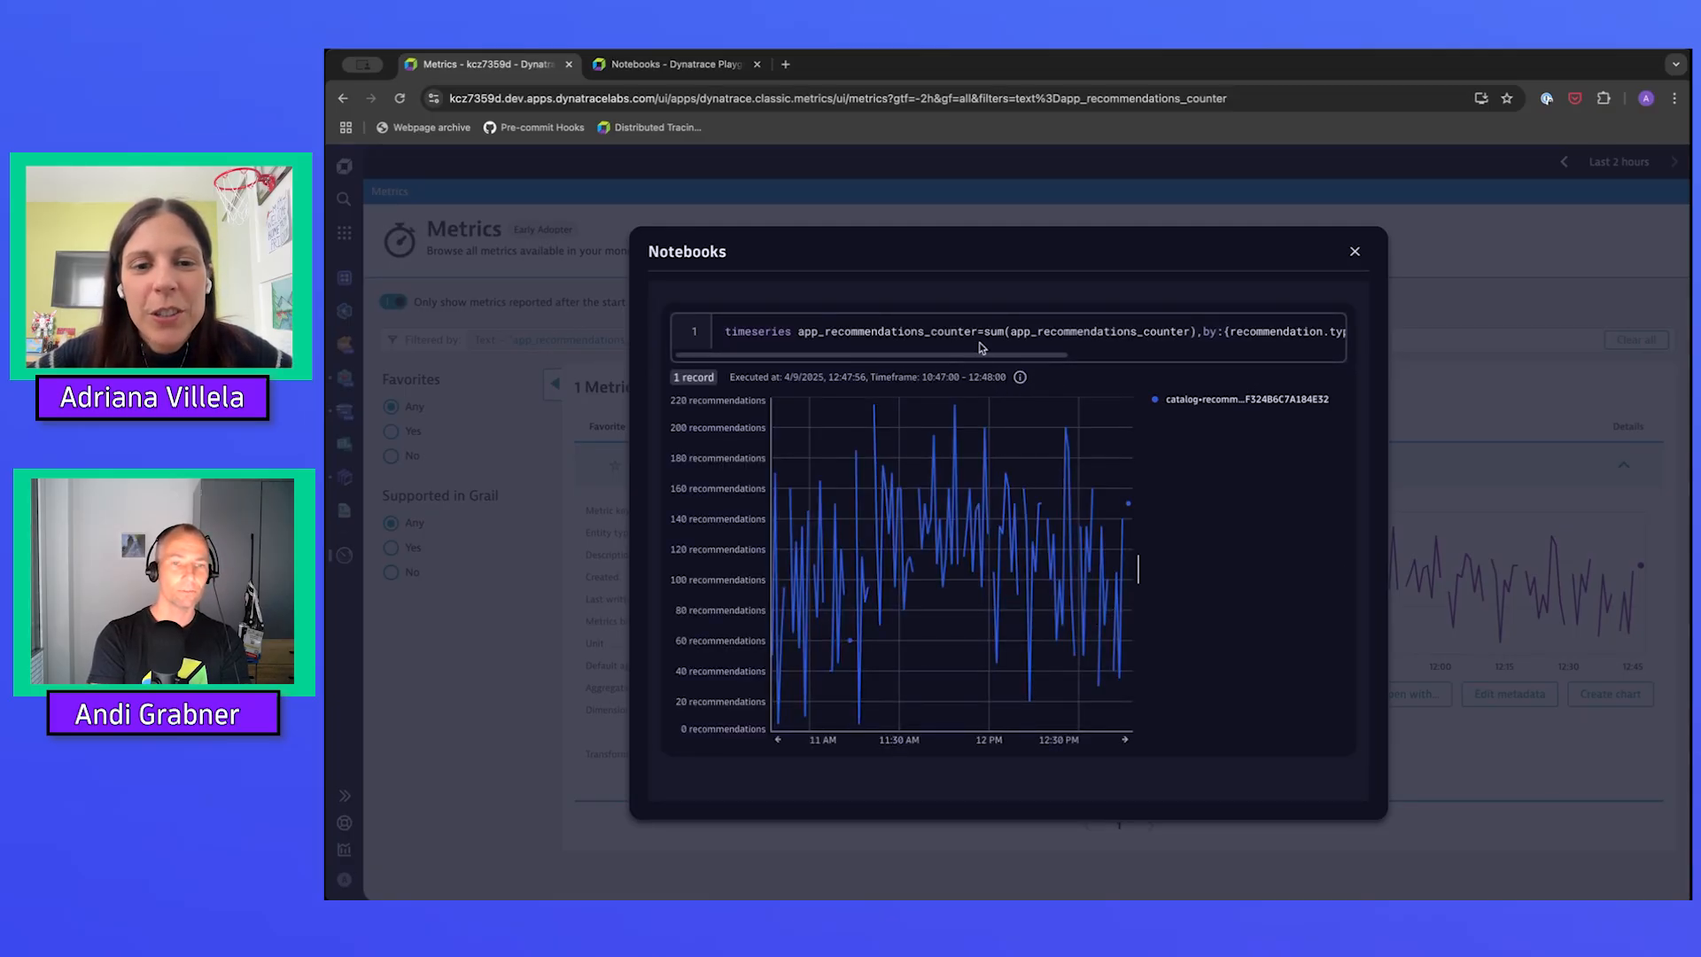
pyautogui.hscroll(10, 971, 330)
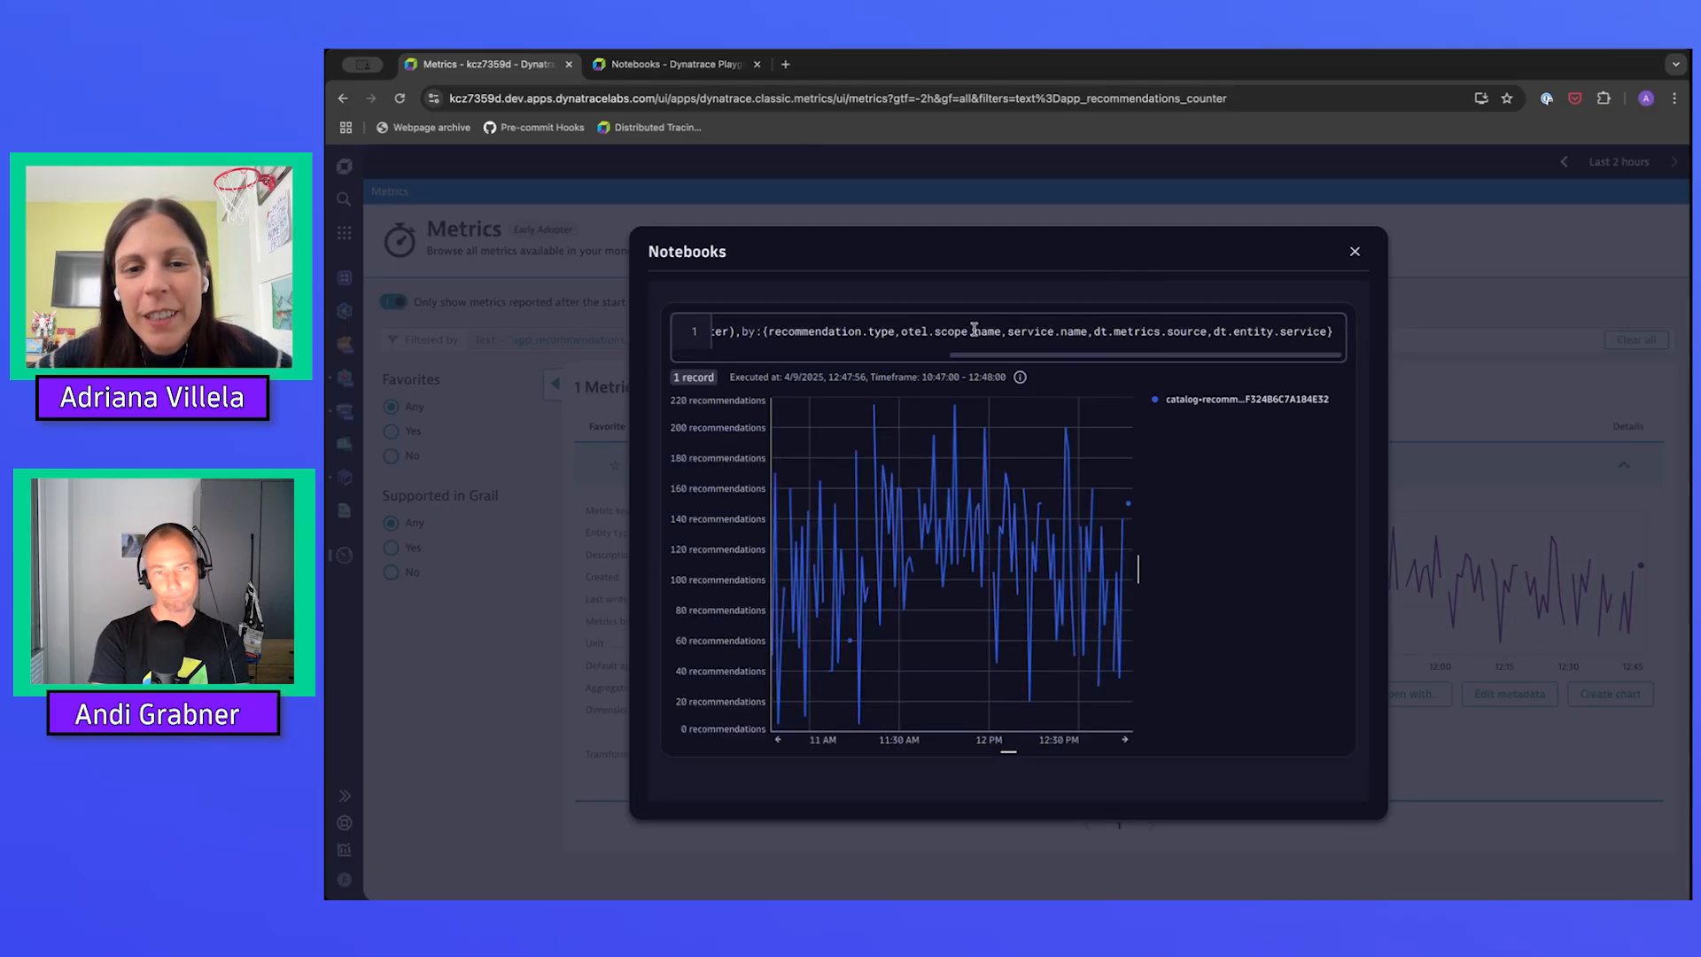
pyautogui.hscroll(-10, 974, 328)
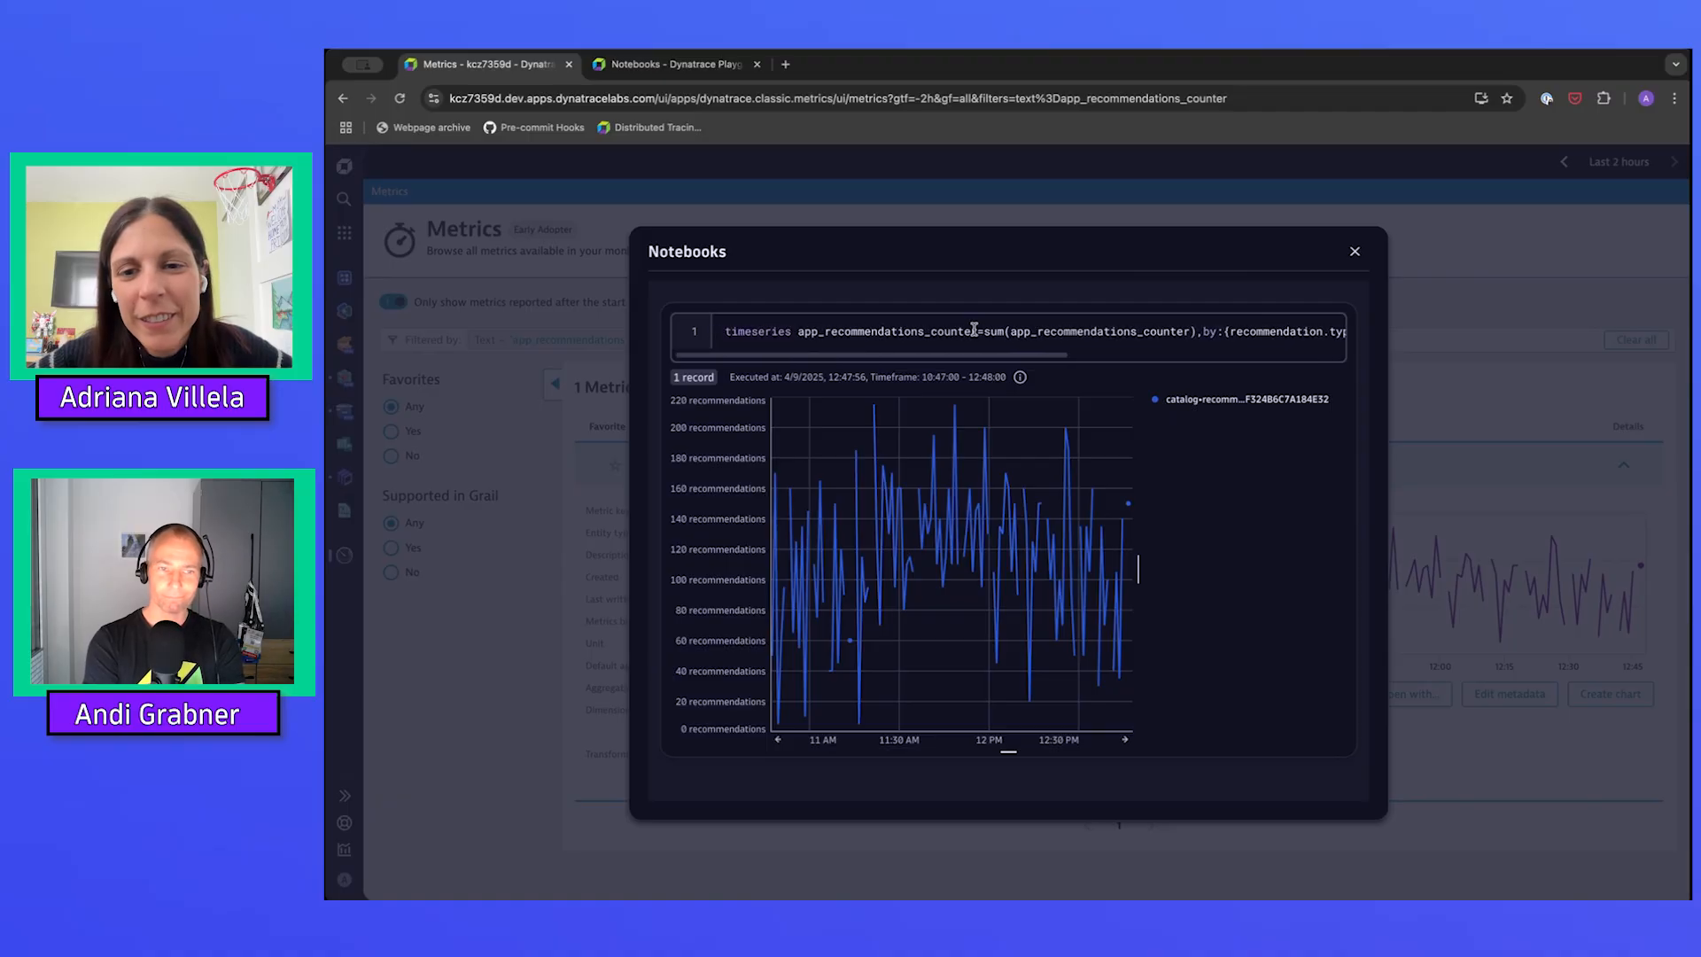
pyautogui.click(1355, 252)
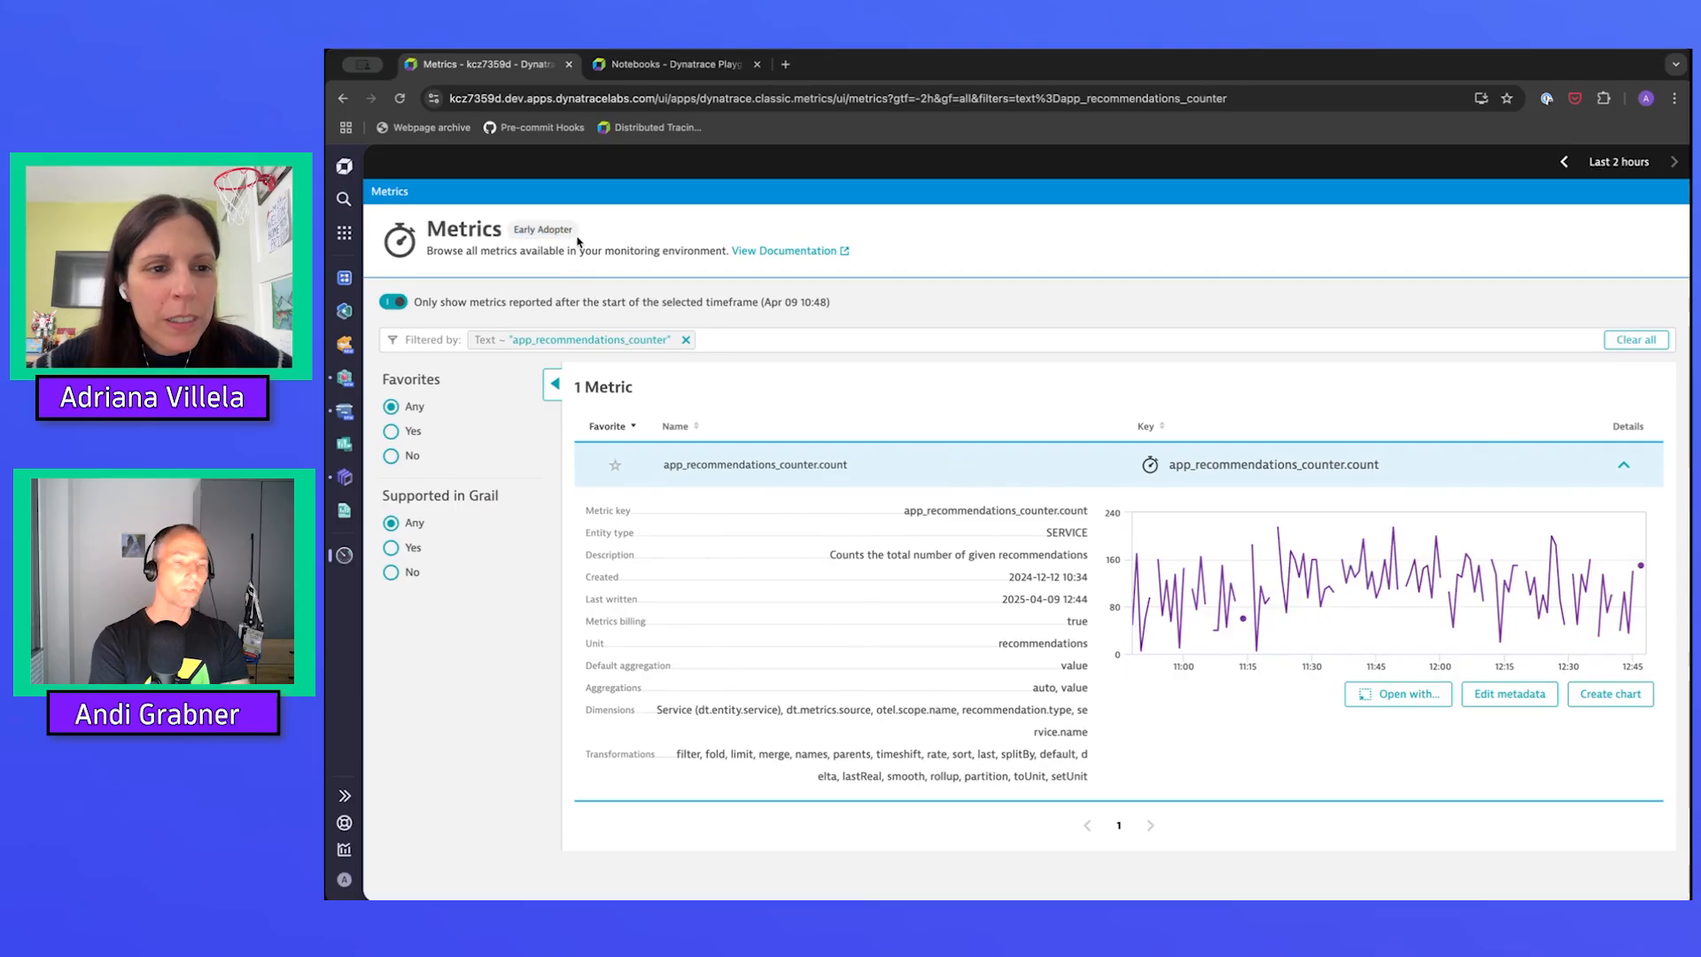
pyautogui.moveTo(515, 229); pyautogui.dragTo(571, 229)
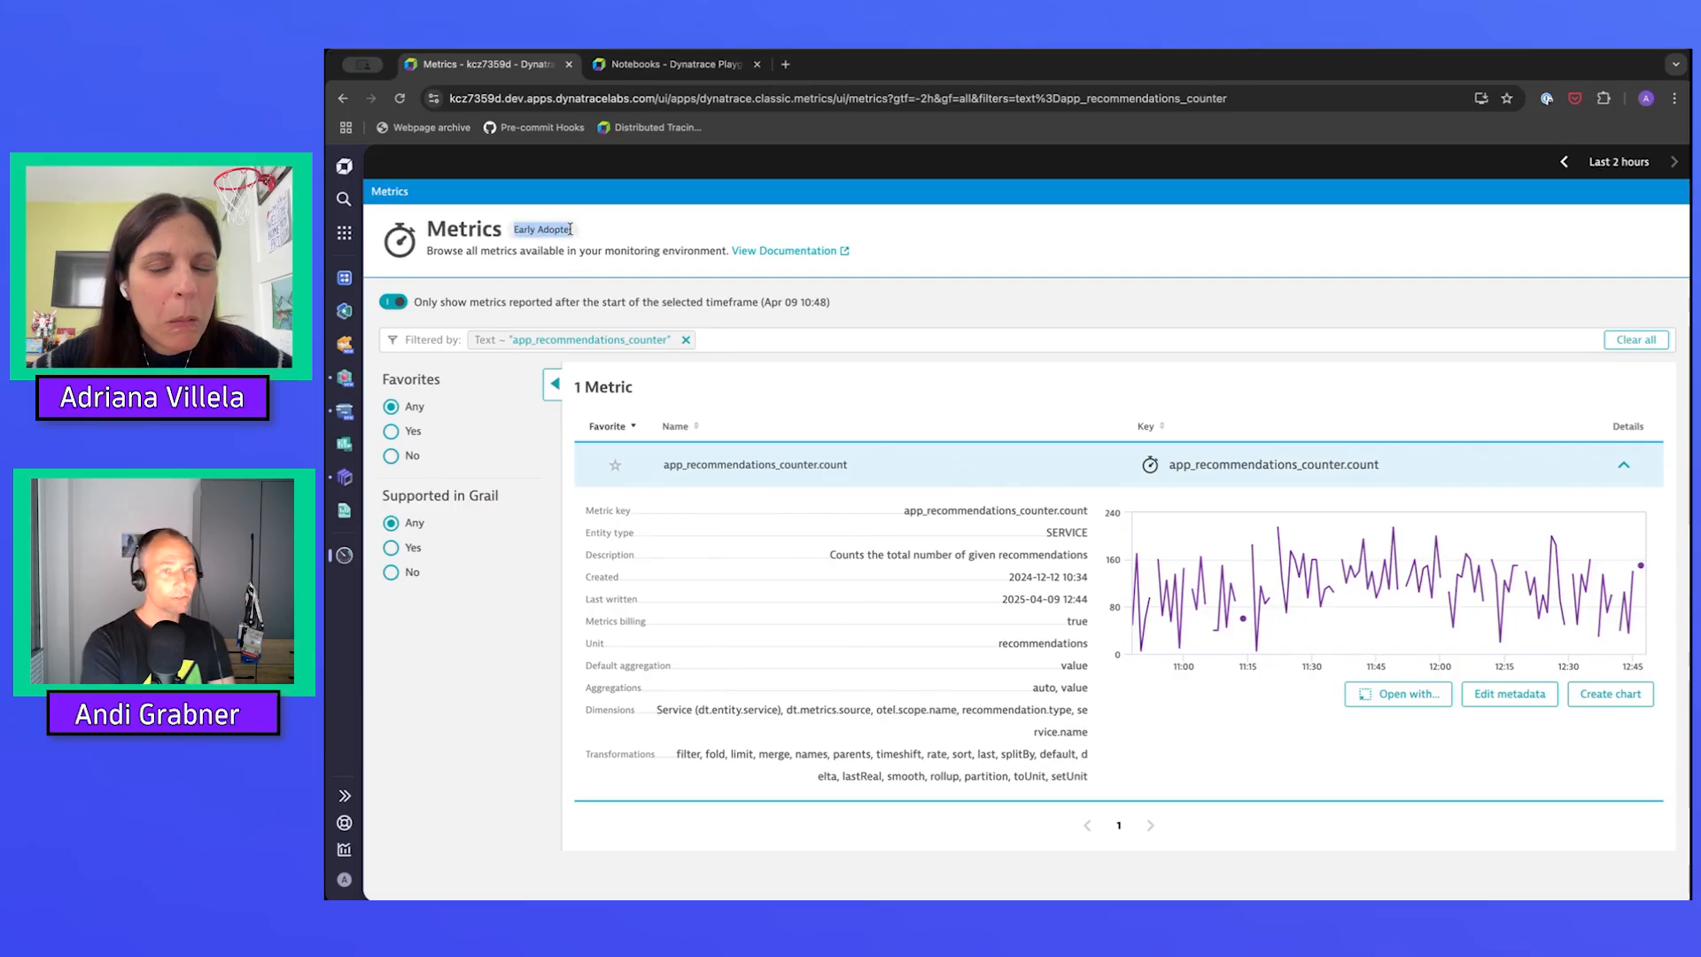
pyautogui.click(668, 229)
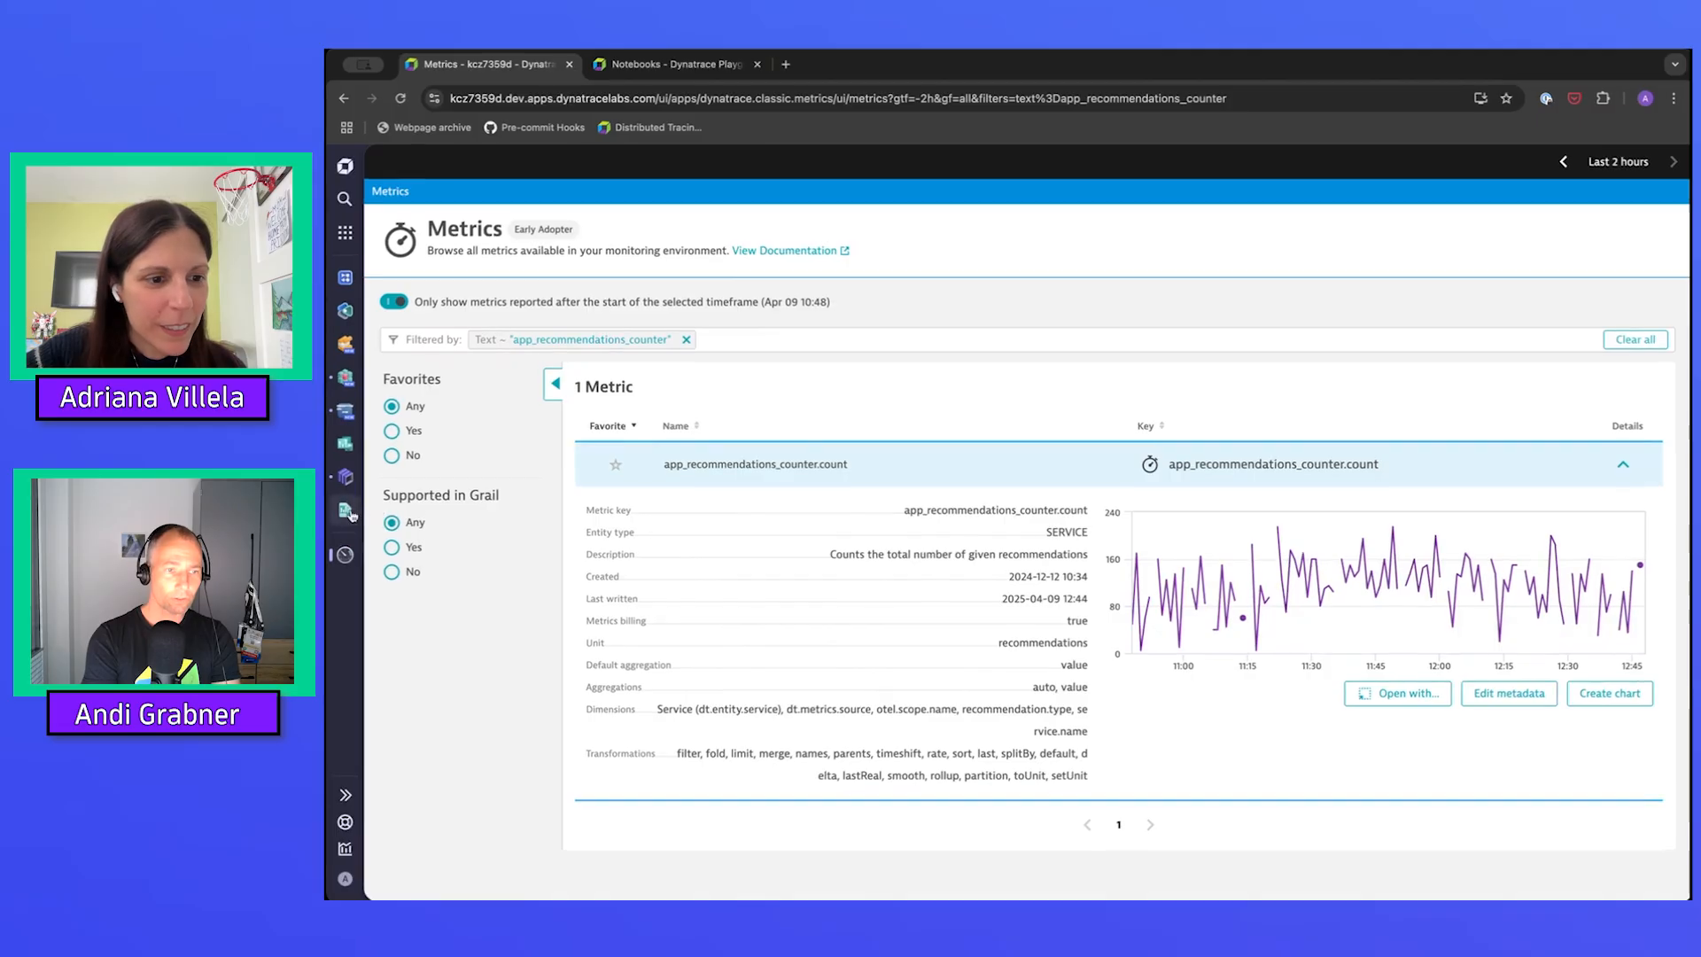
# Switch back to the Notebooks app and rerun the app_recommendations_counter section of the OTel Demo Notebook
pyautogui.rightClick(351, 514)
pyautogui.rightClick(352, 482)
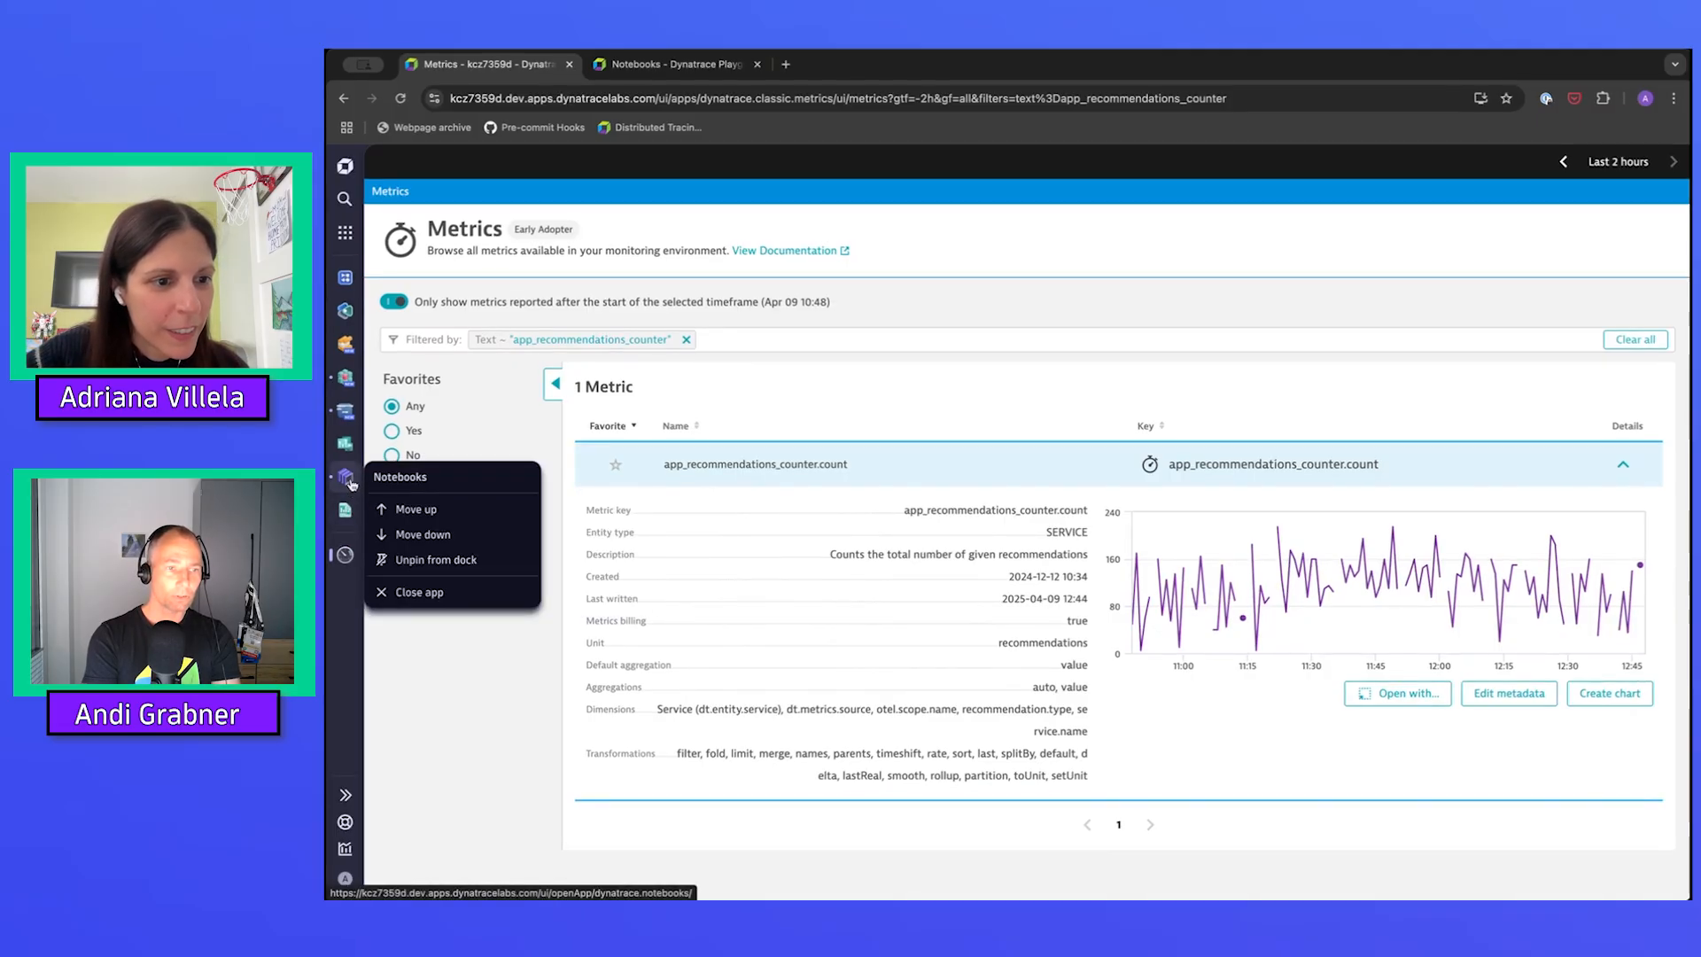
pyautogui.click(346, 477)
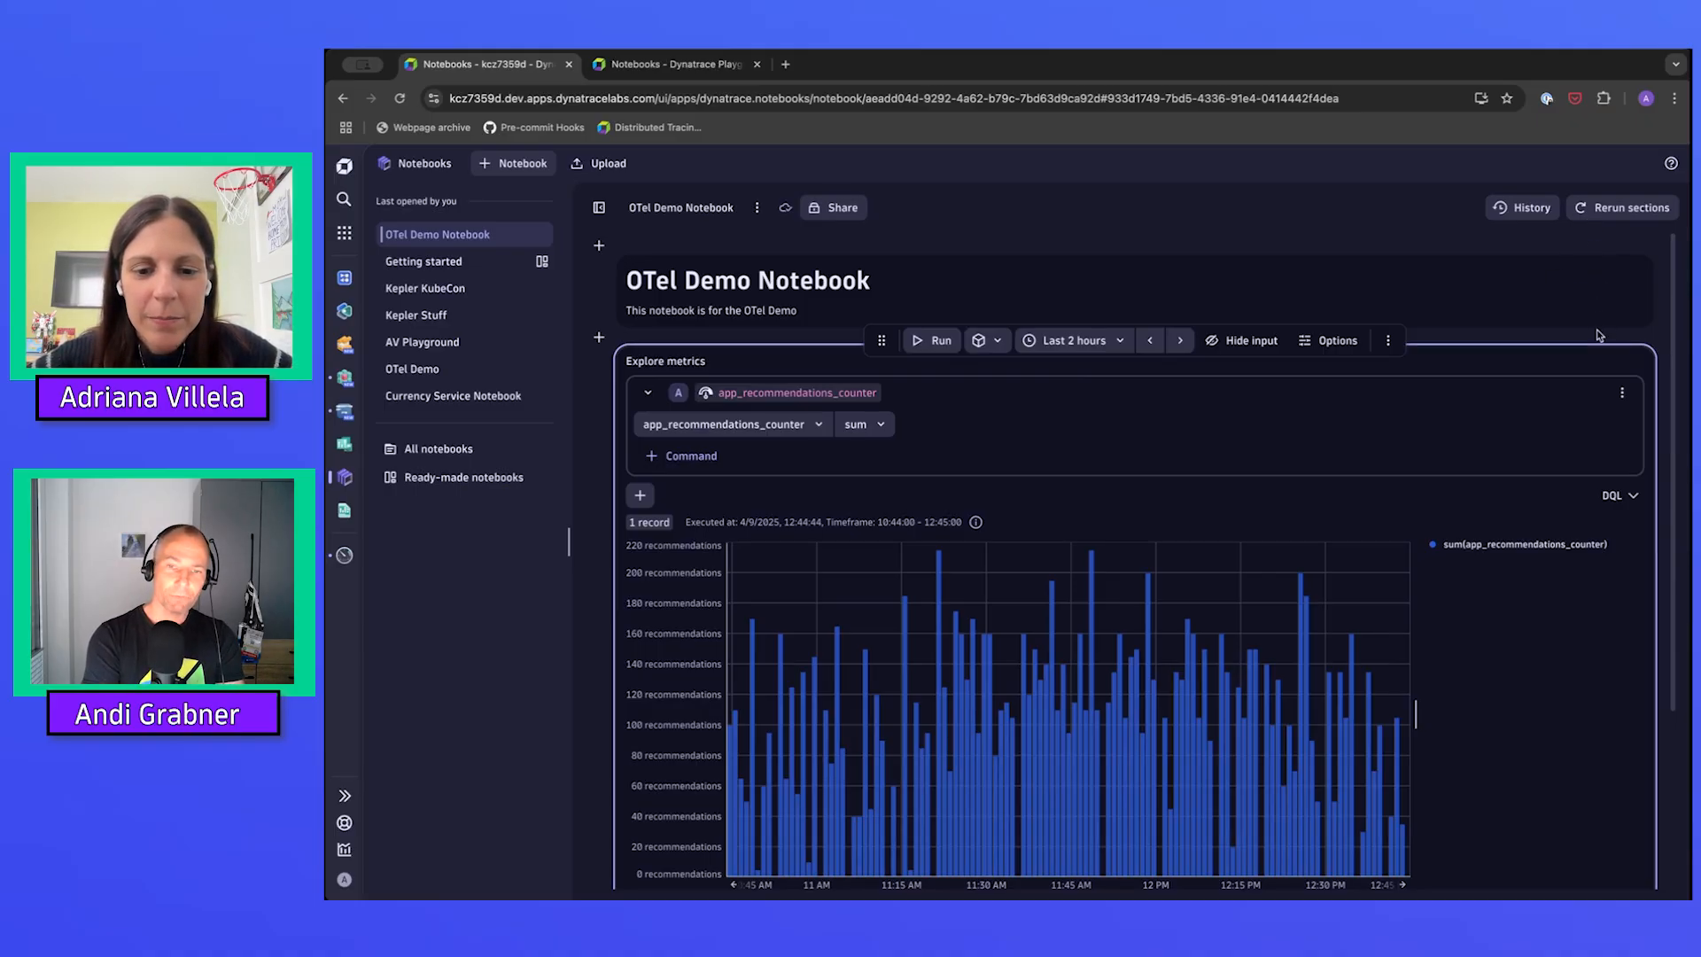
pyautogui.scroll(-2, 1599, 334)
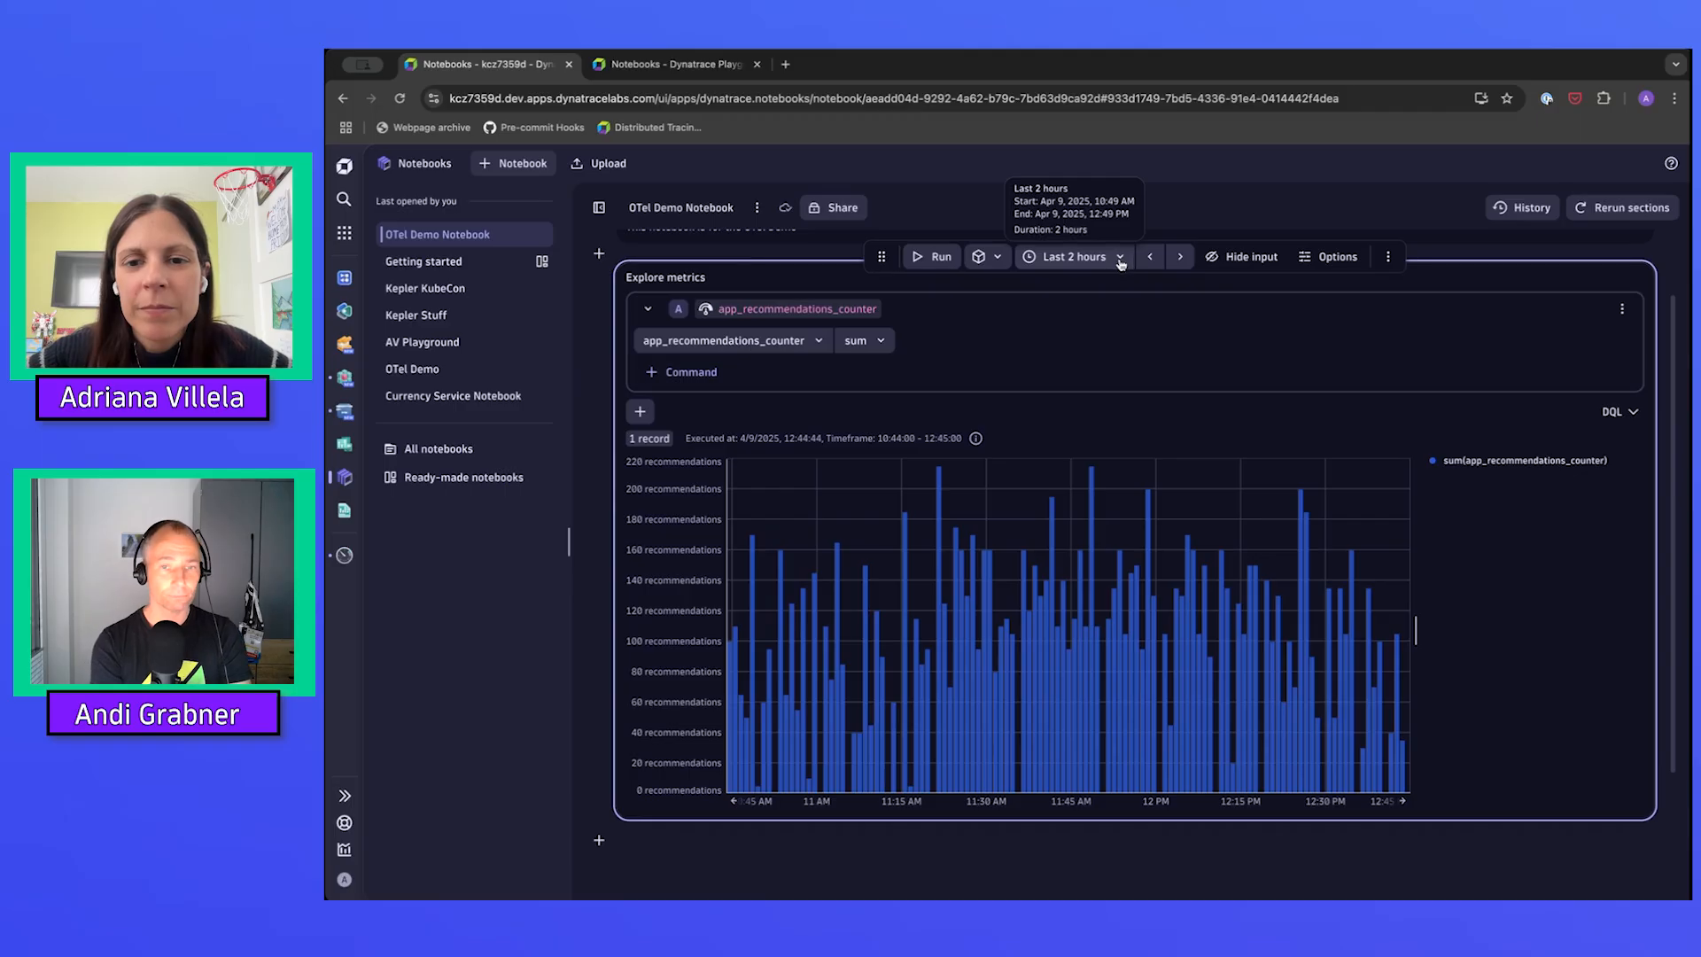
pyautogui.click(926, 261)
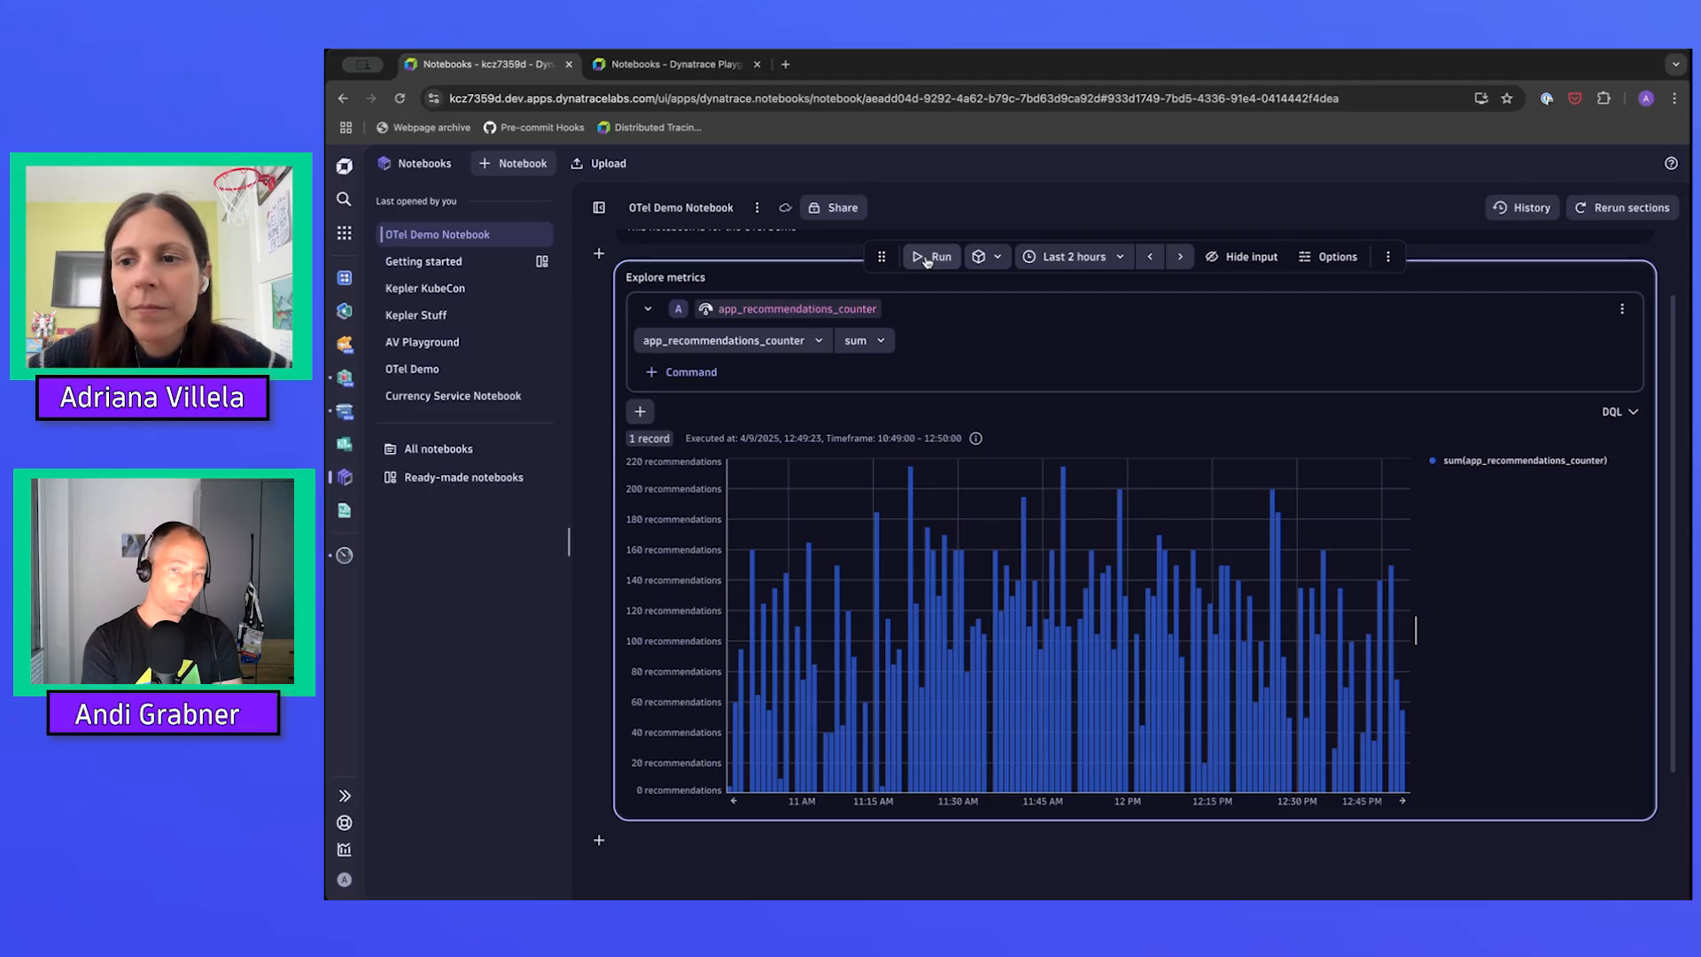
# Download the OTel Demo Notebook as a JSON file and open the file in a new browser tab
pyautogui.click(756, 209)
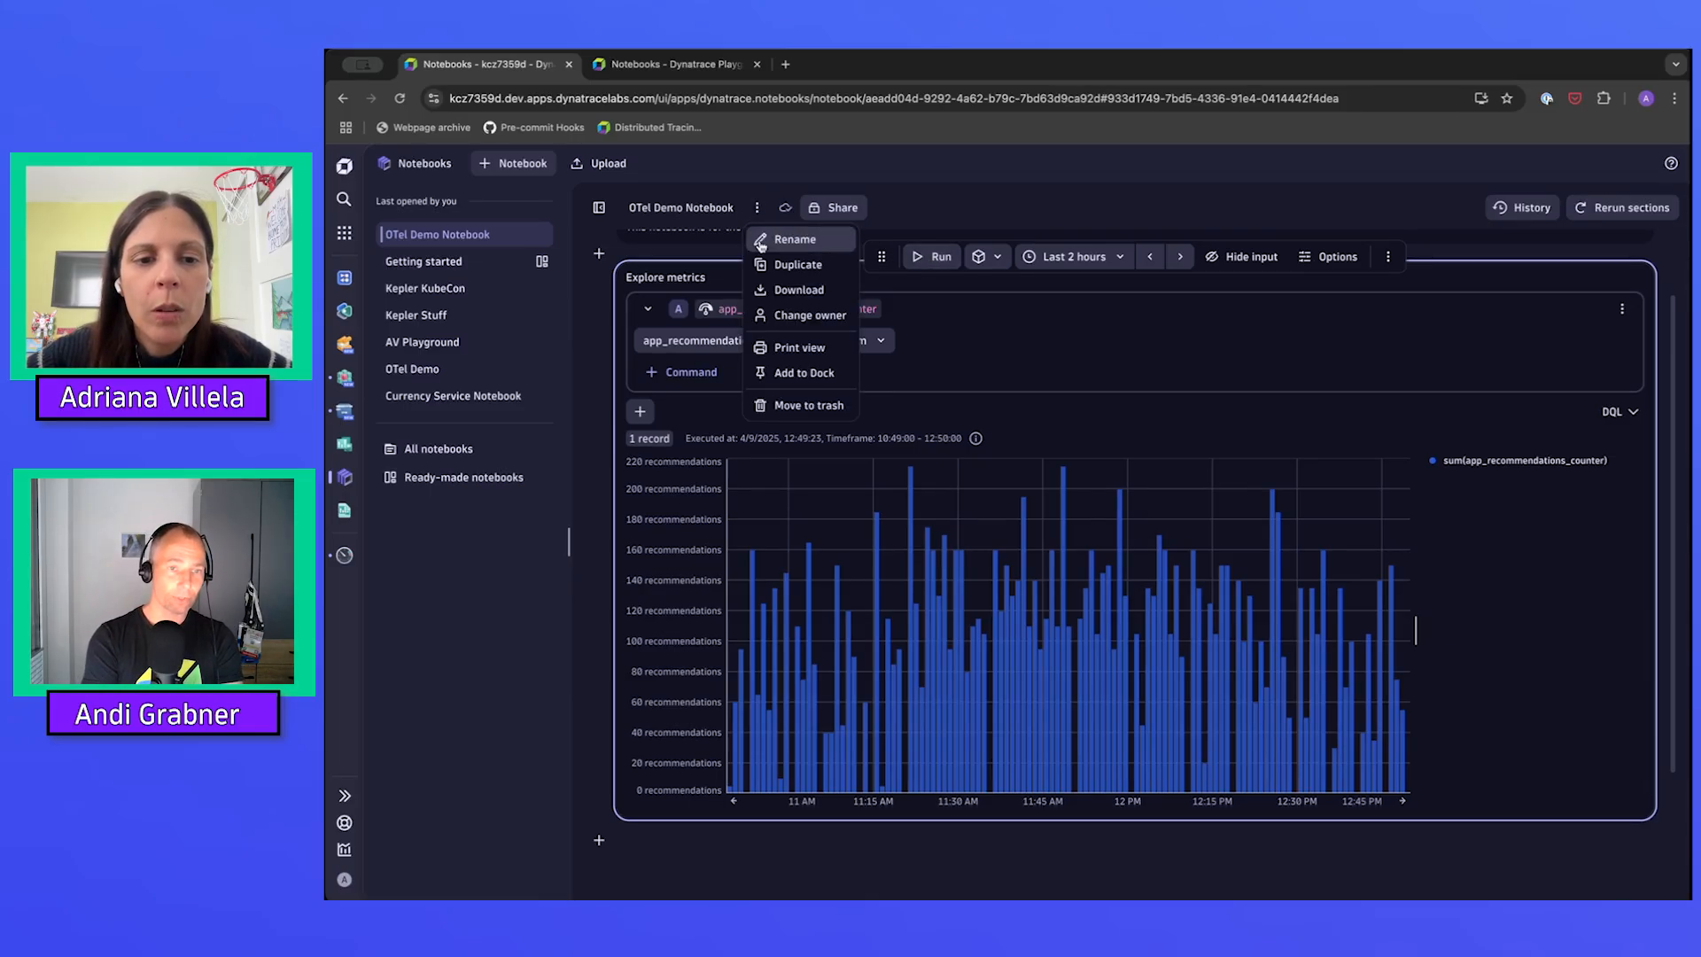
pyautogui.click(787, 293)
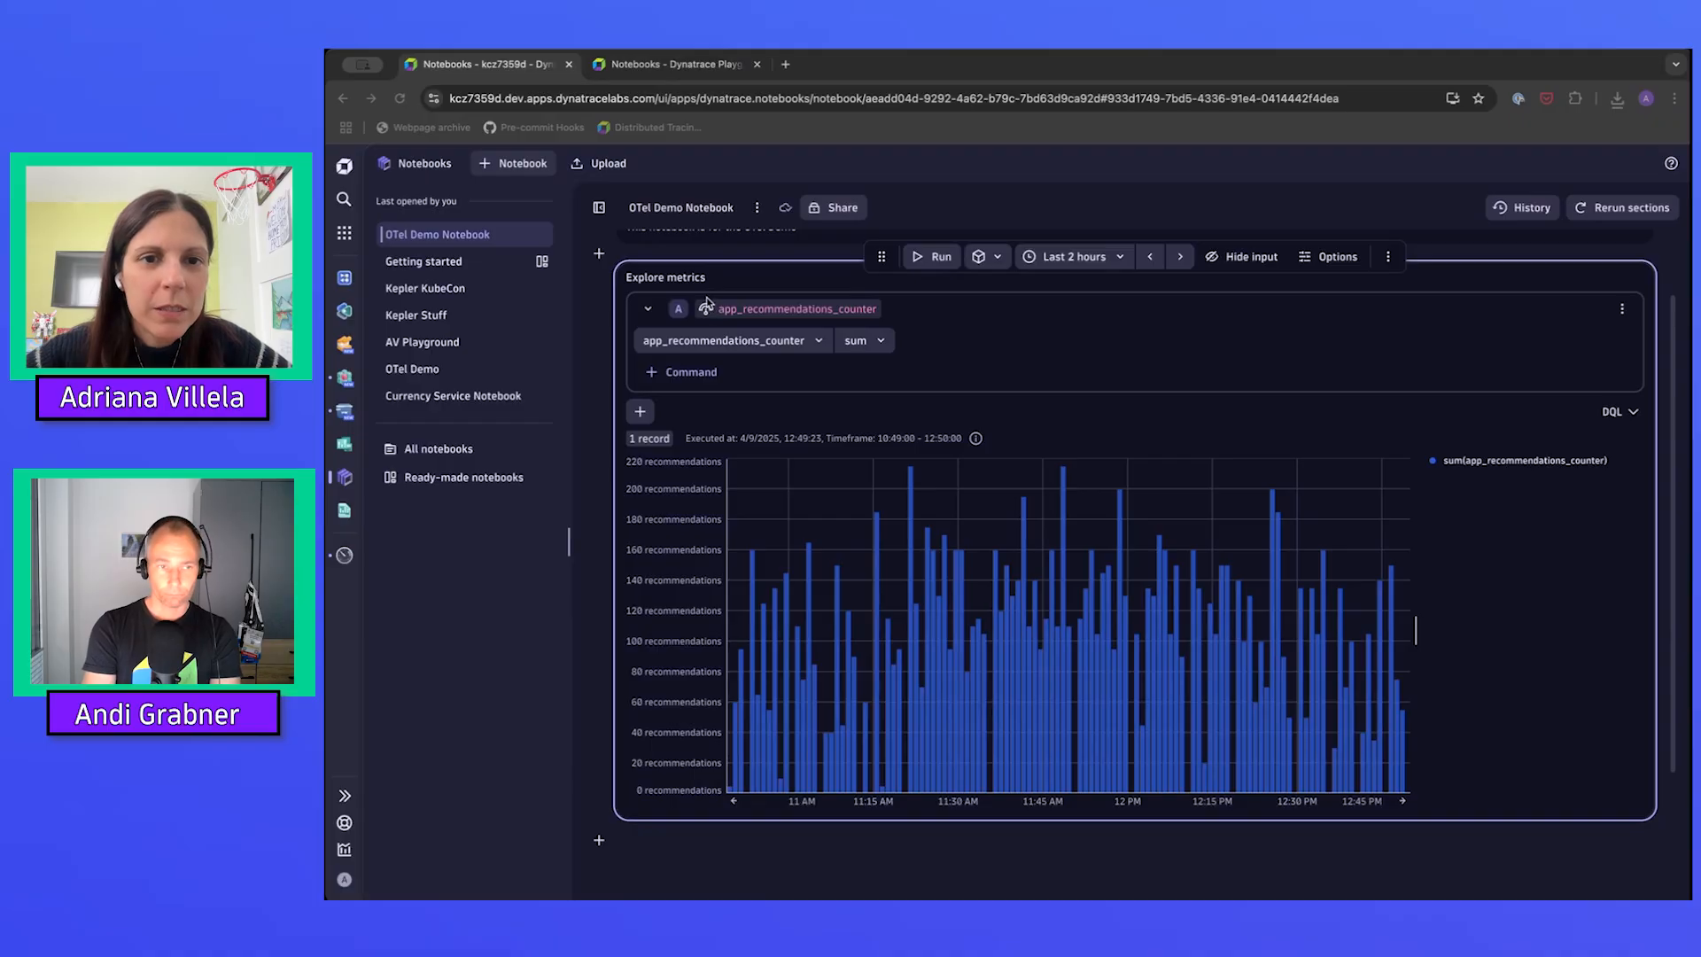
pyautogui.moveTo(705, 296); pyautogui.dragTo(952, 67)
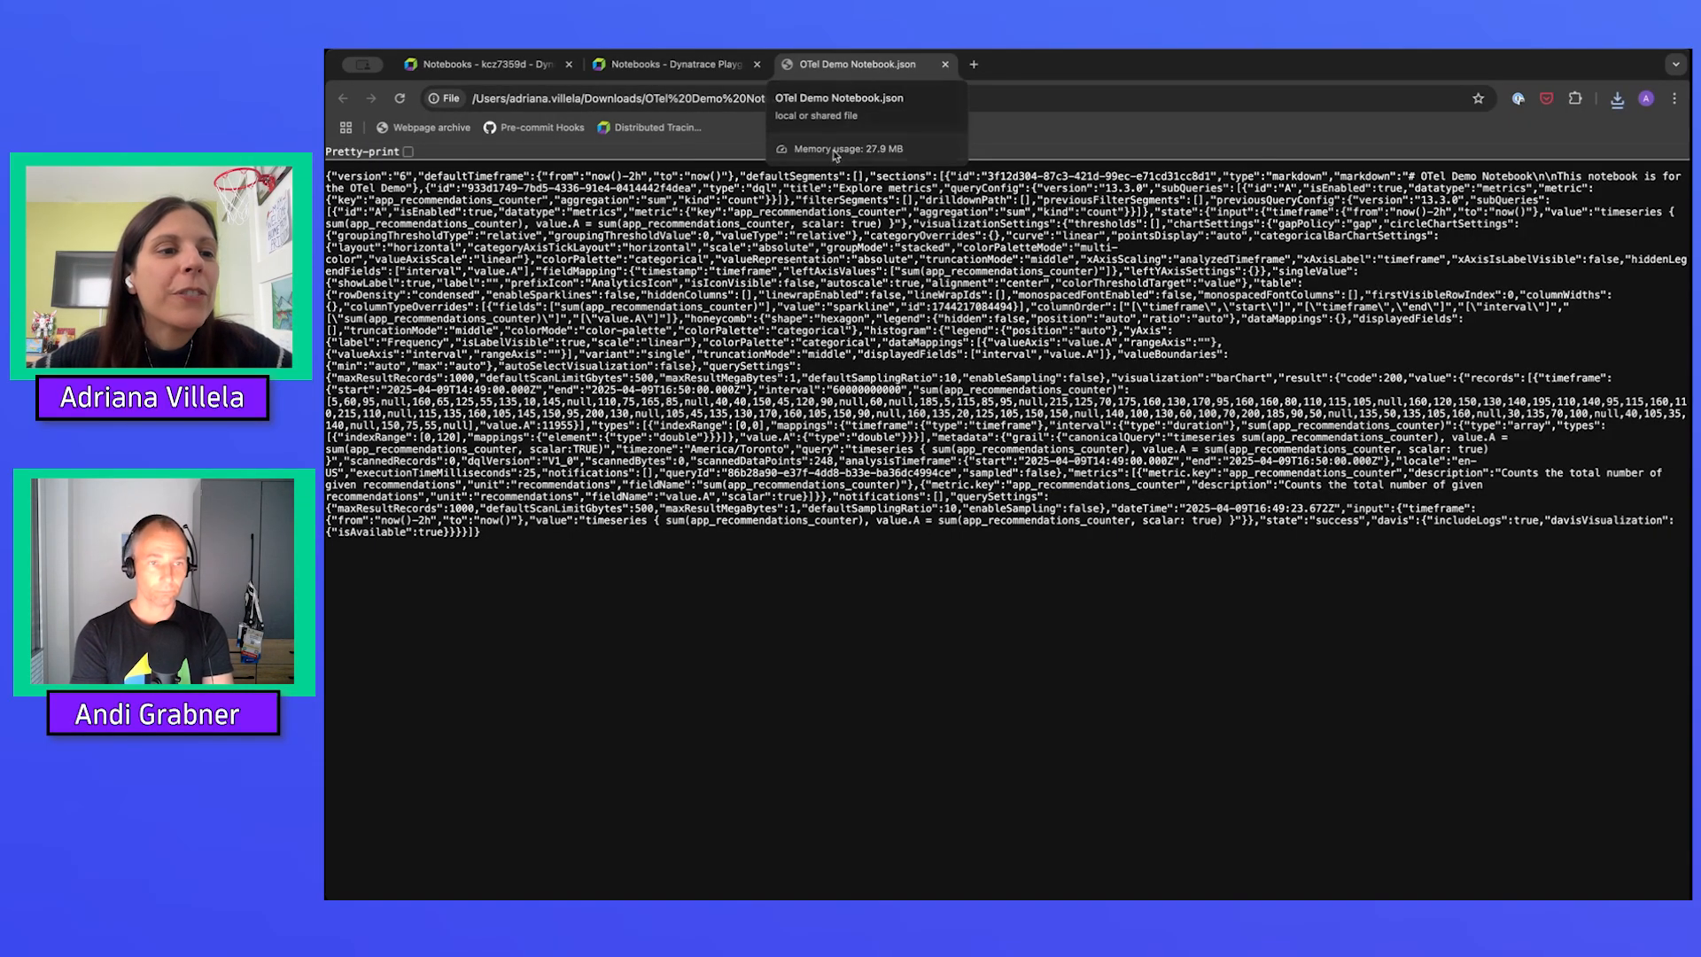
# Pretty-print the downloaded notebook JSON and examine its sections, query configuration, visualization settings and results
pyautogui.click(409, 151)
pyautogui.scroll(-5, 927, 443)
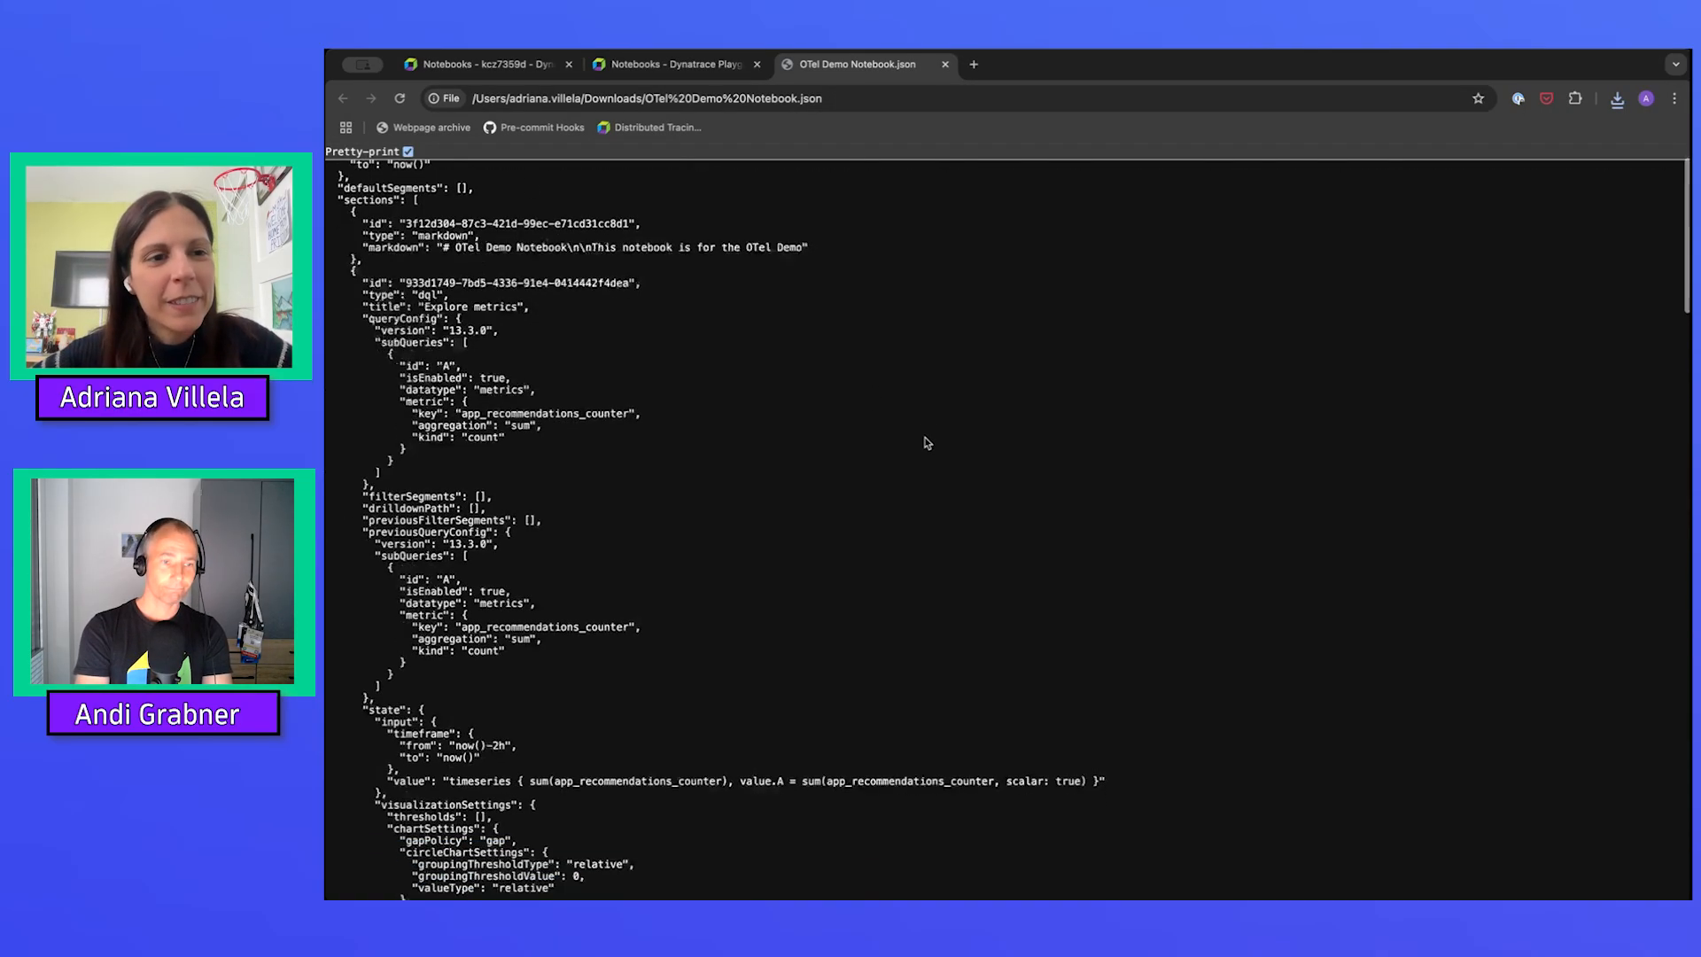
pyautogui.scroll(5, 926, 443)
pyautogui.scroll(-1, 927, 443)
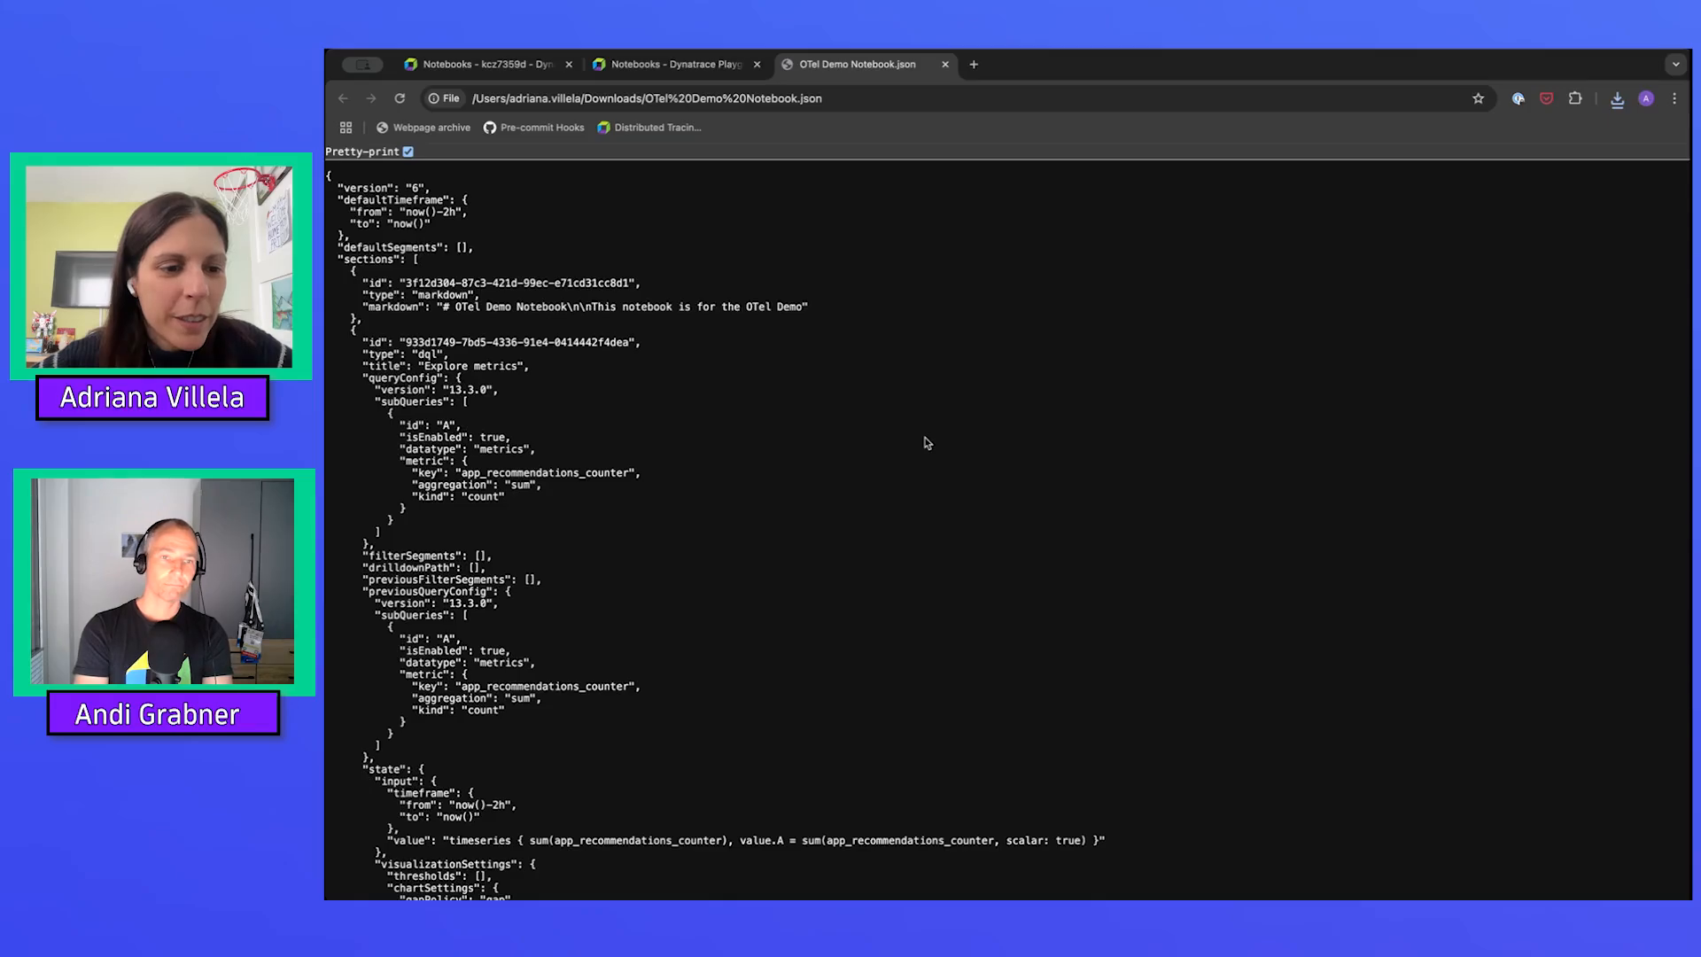
pyautogui.scroll(-1, 927, 443)
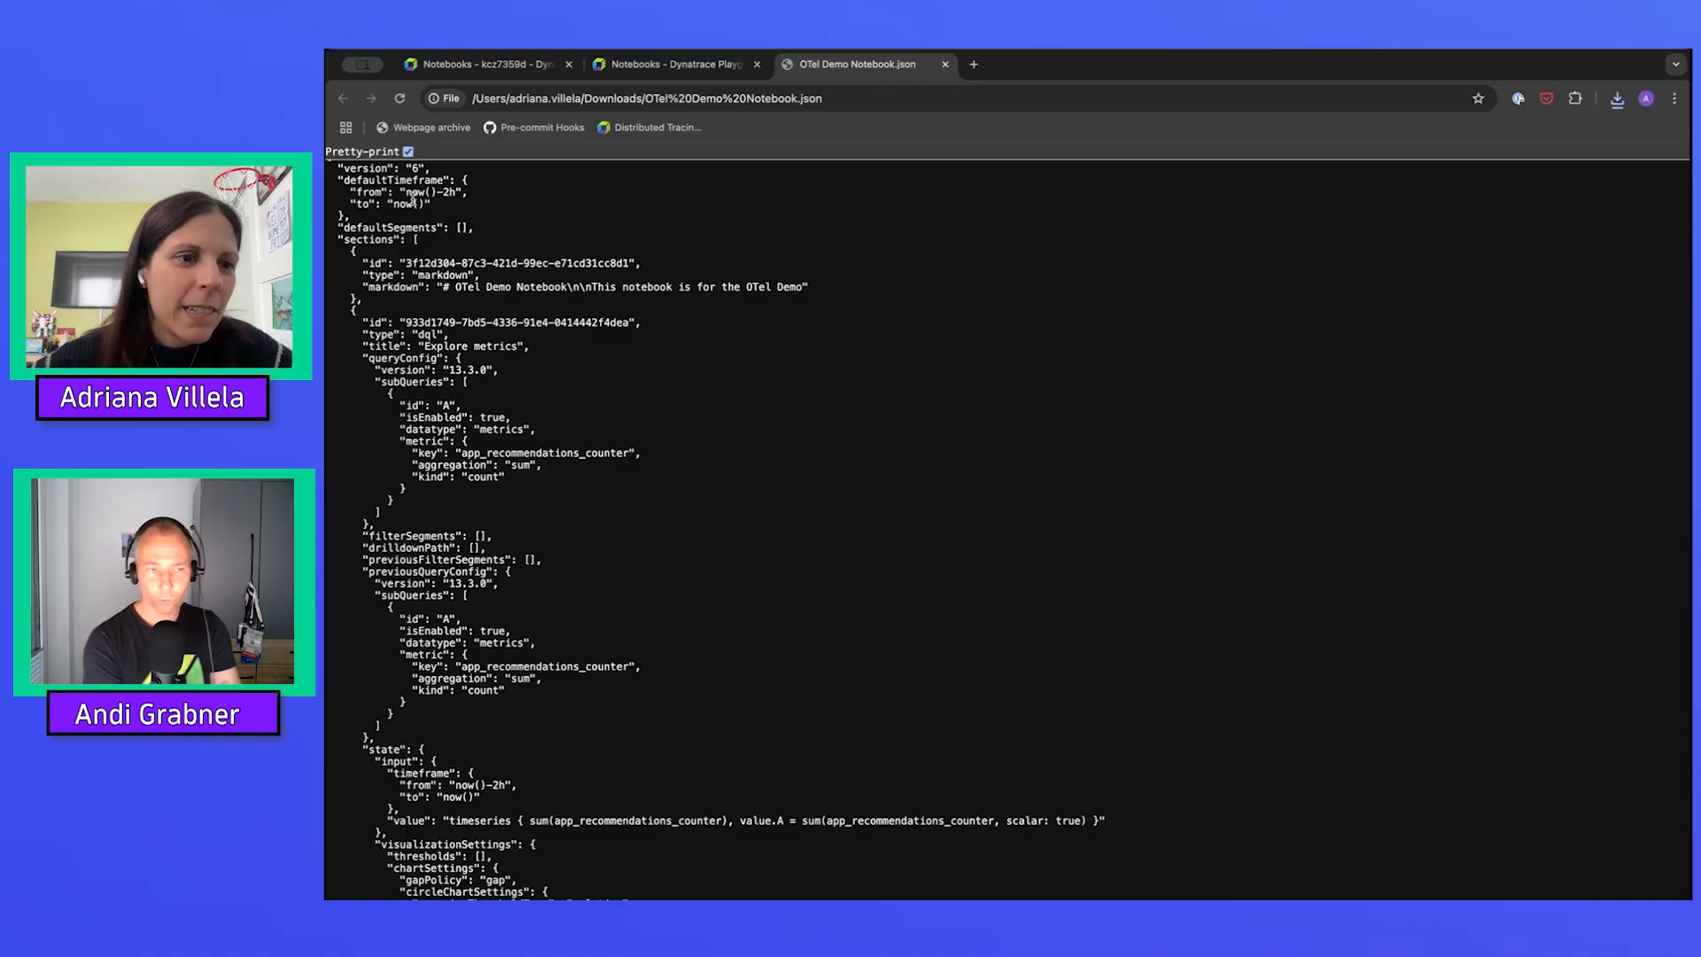
pyautogui.scroll(-4, 412, 197)
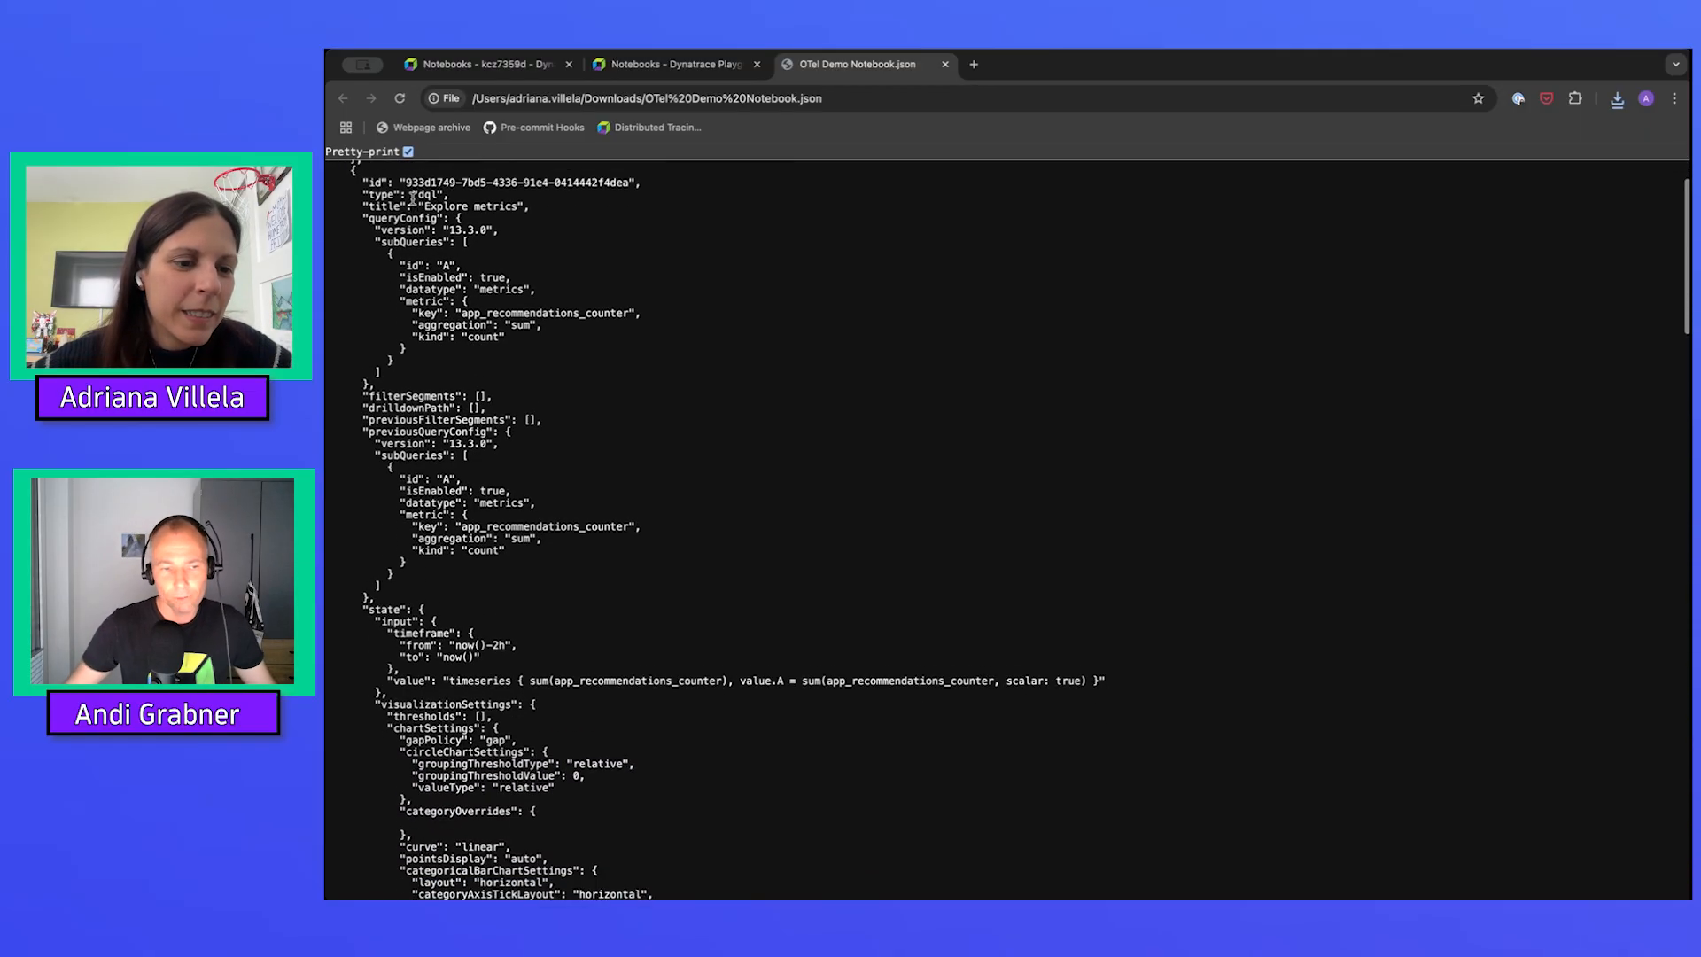
pyautogui.scroll(-10, 412, 198)
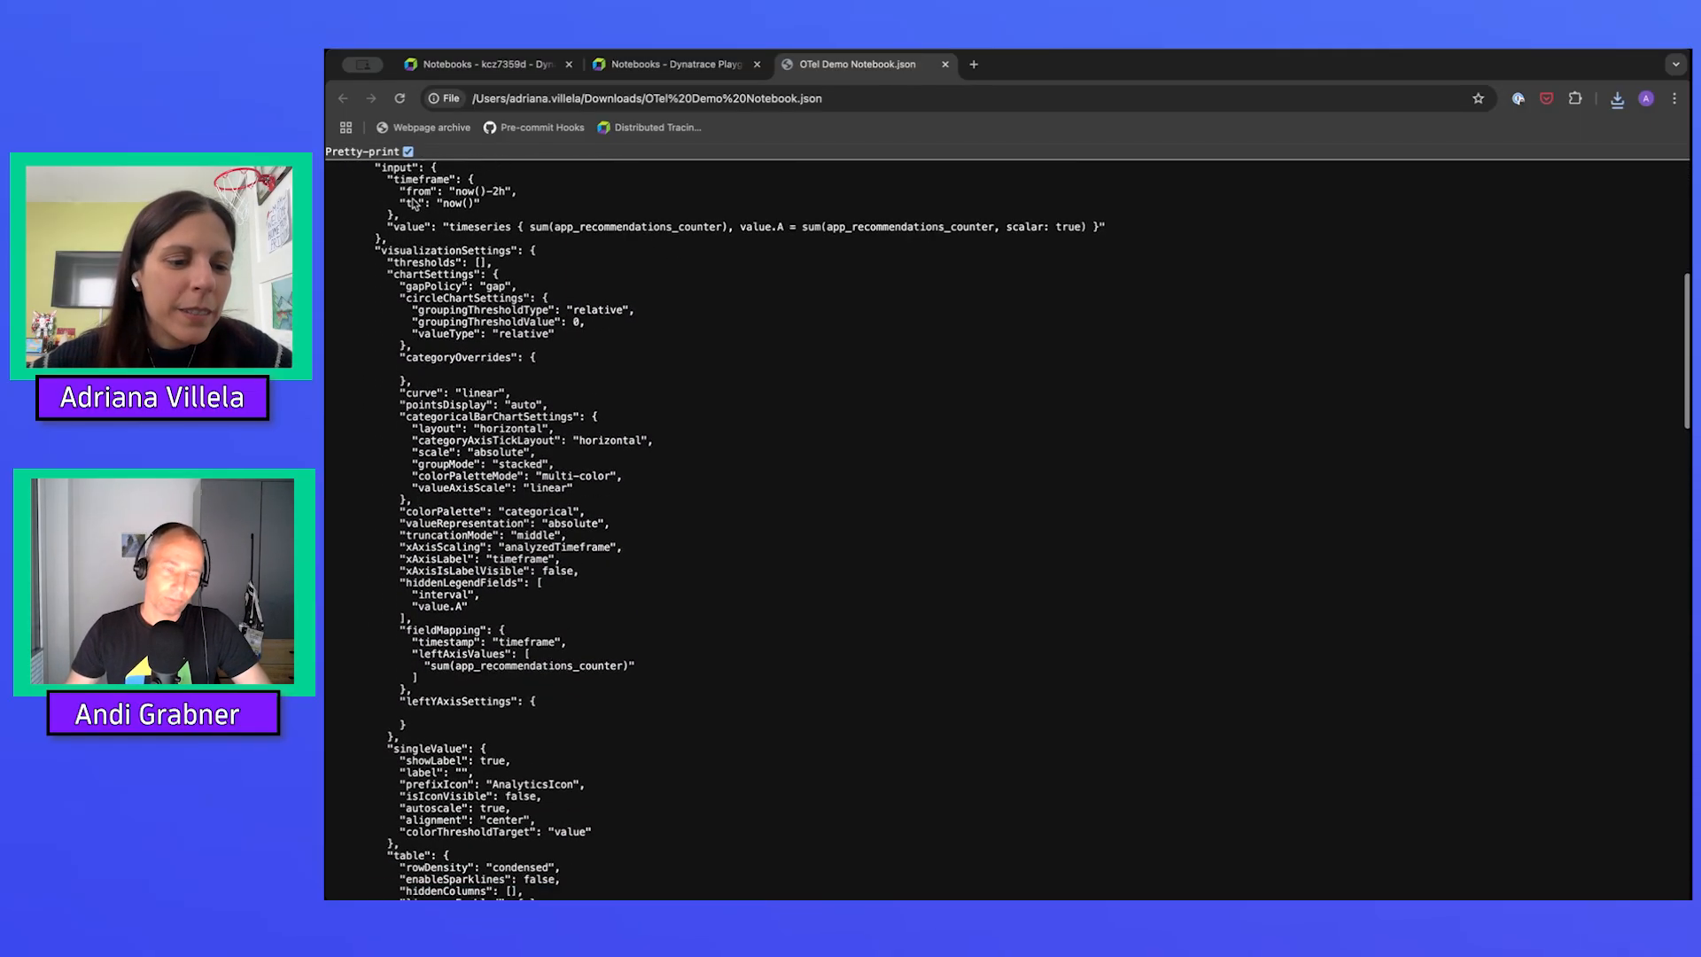
pyautogui.scroll(-5, 412, 198)
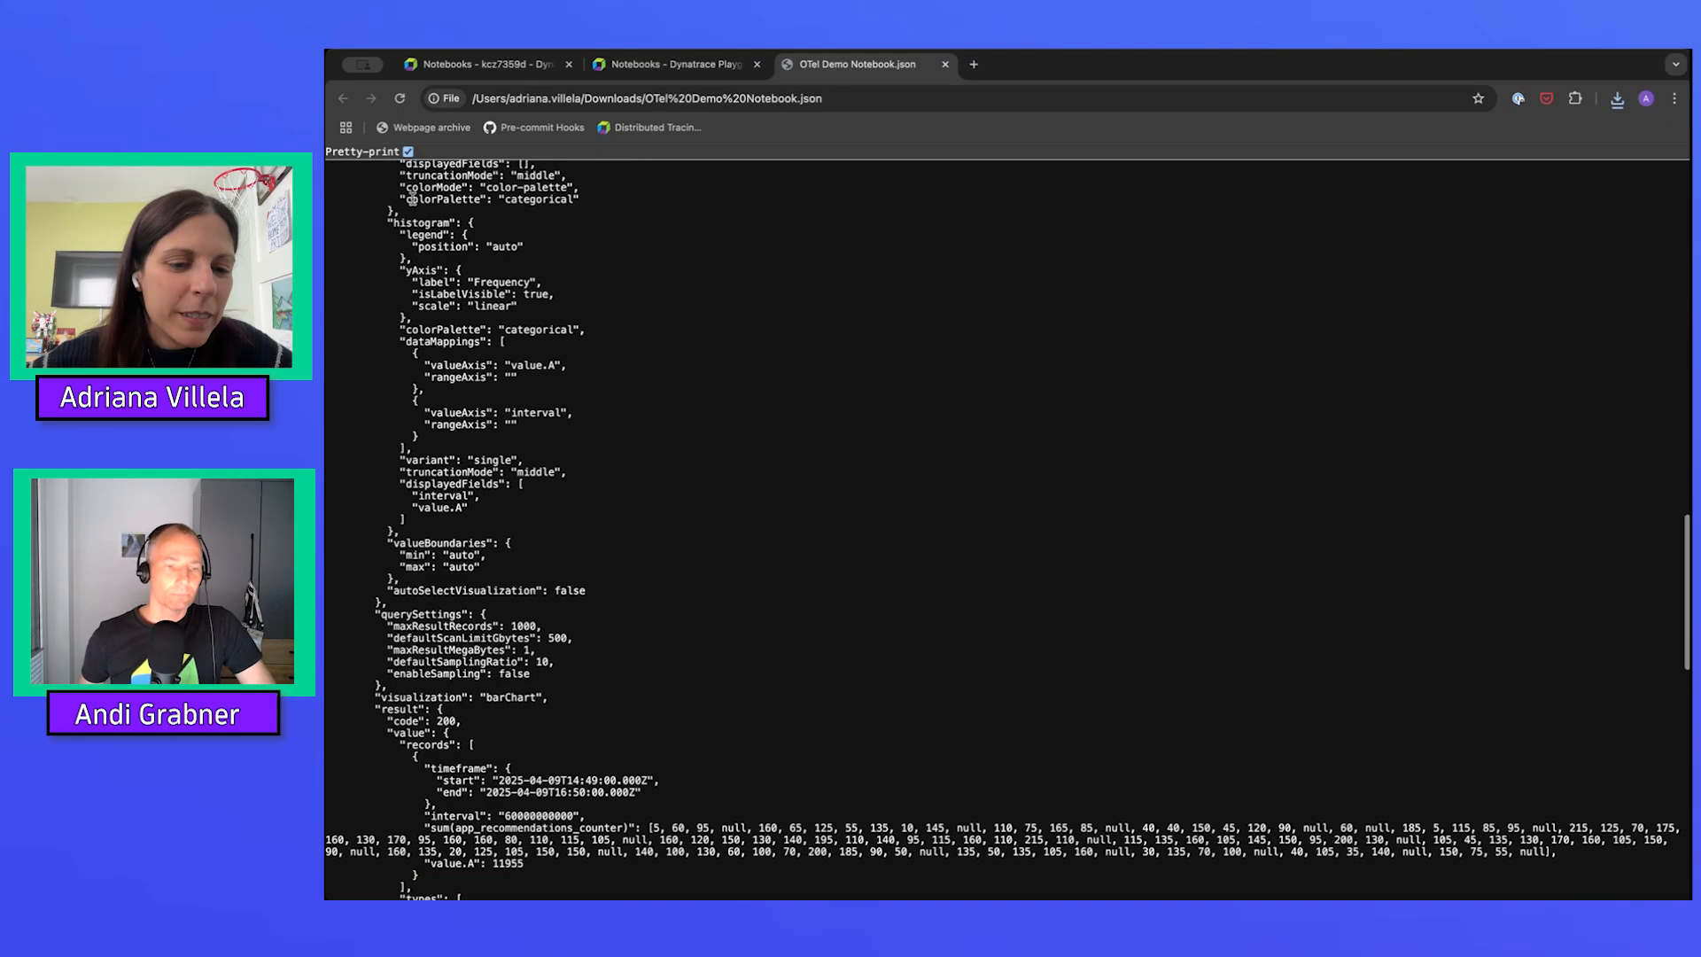
pyautogui.scroll(18, 412, 196)
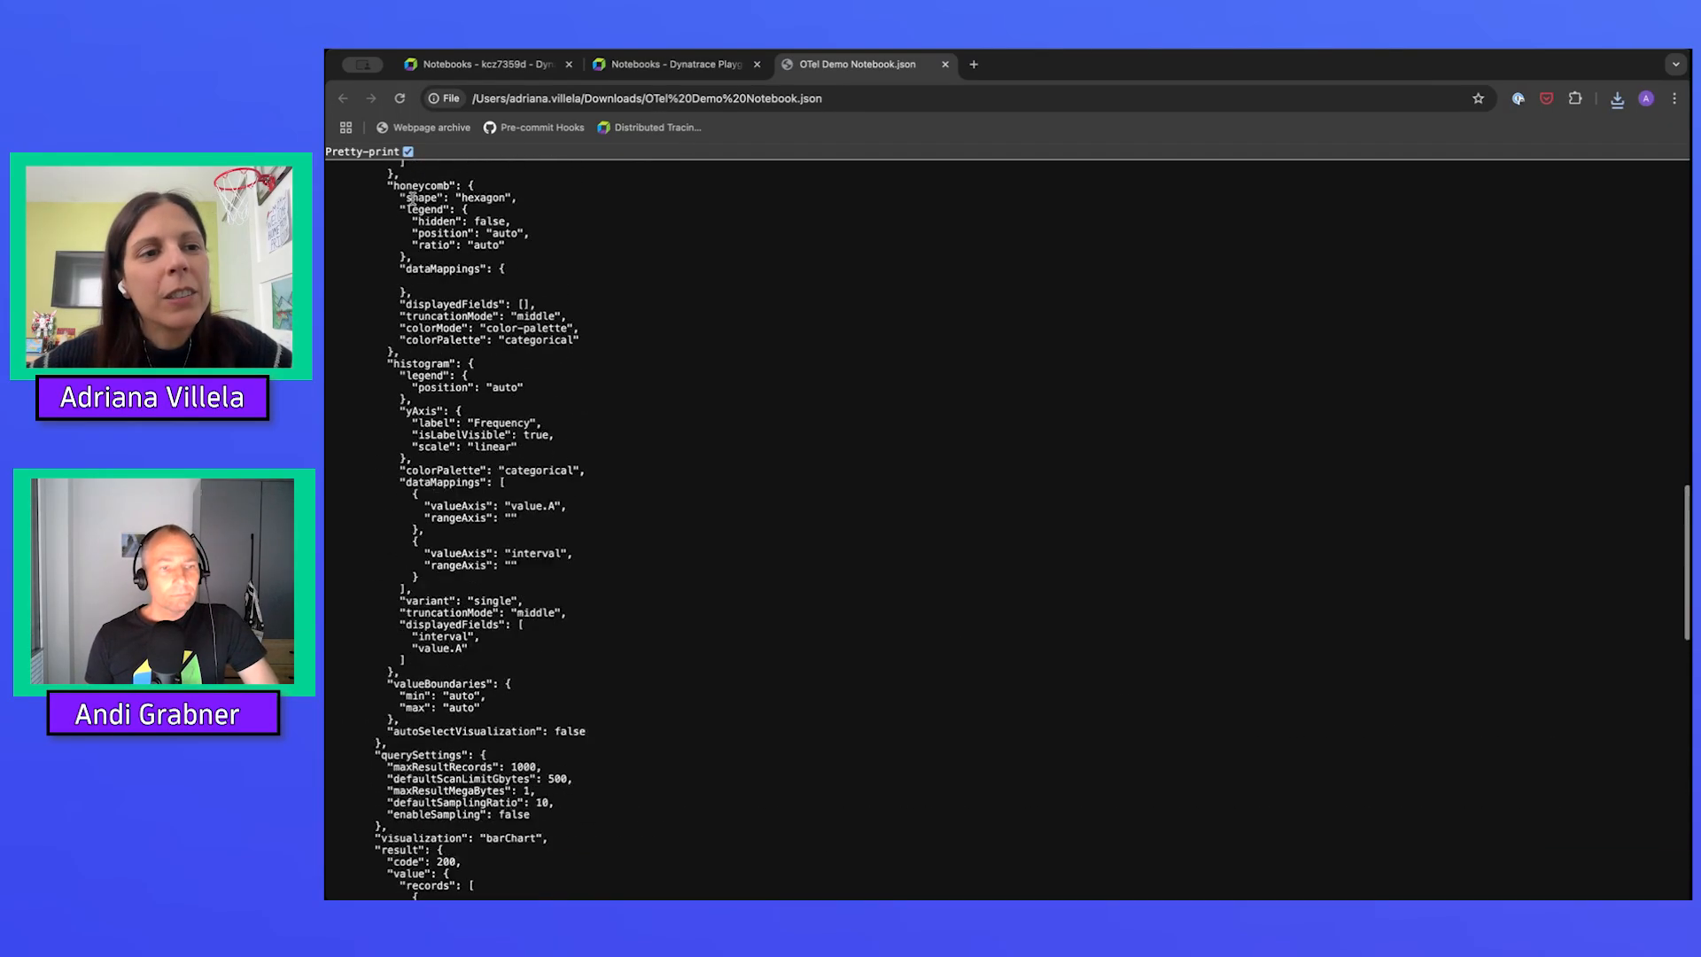
# Return to the OTel Demo Notebook and look through the chart section's timeframe choices without changing them
pyautogui.click(469, 67)
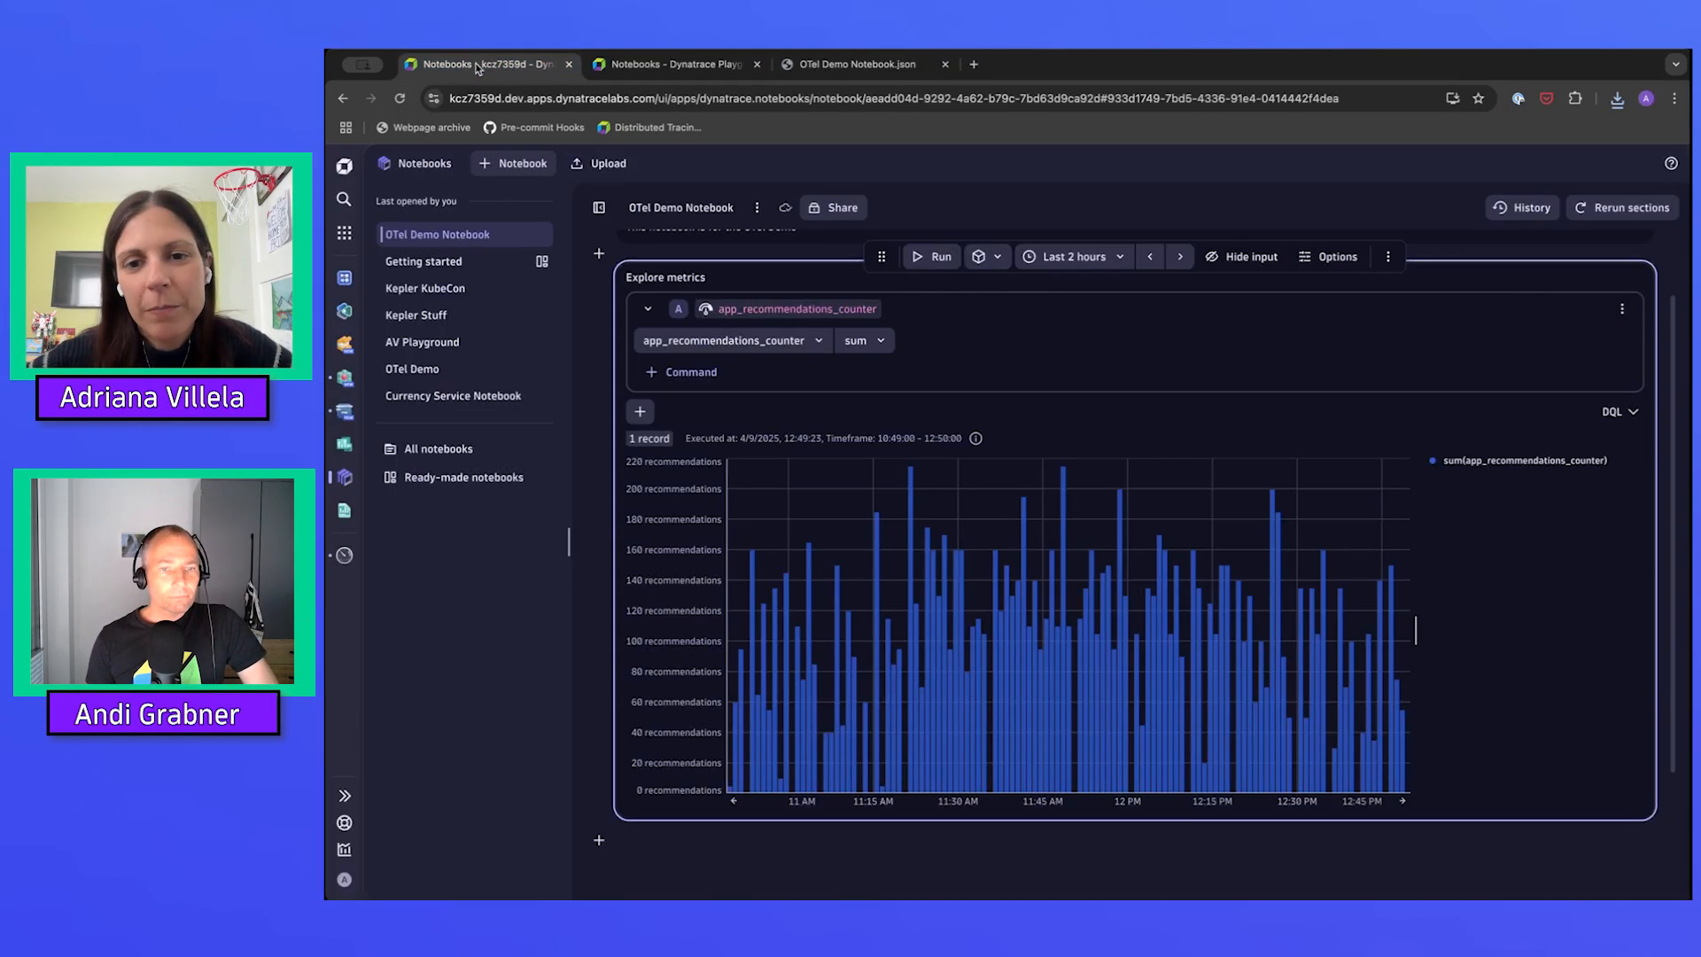
pyautogui.click(1118, 257)
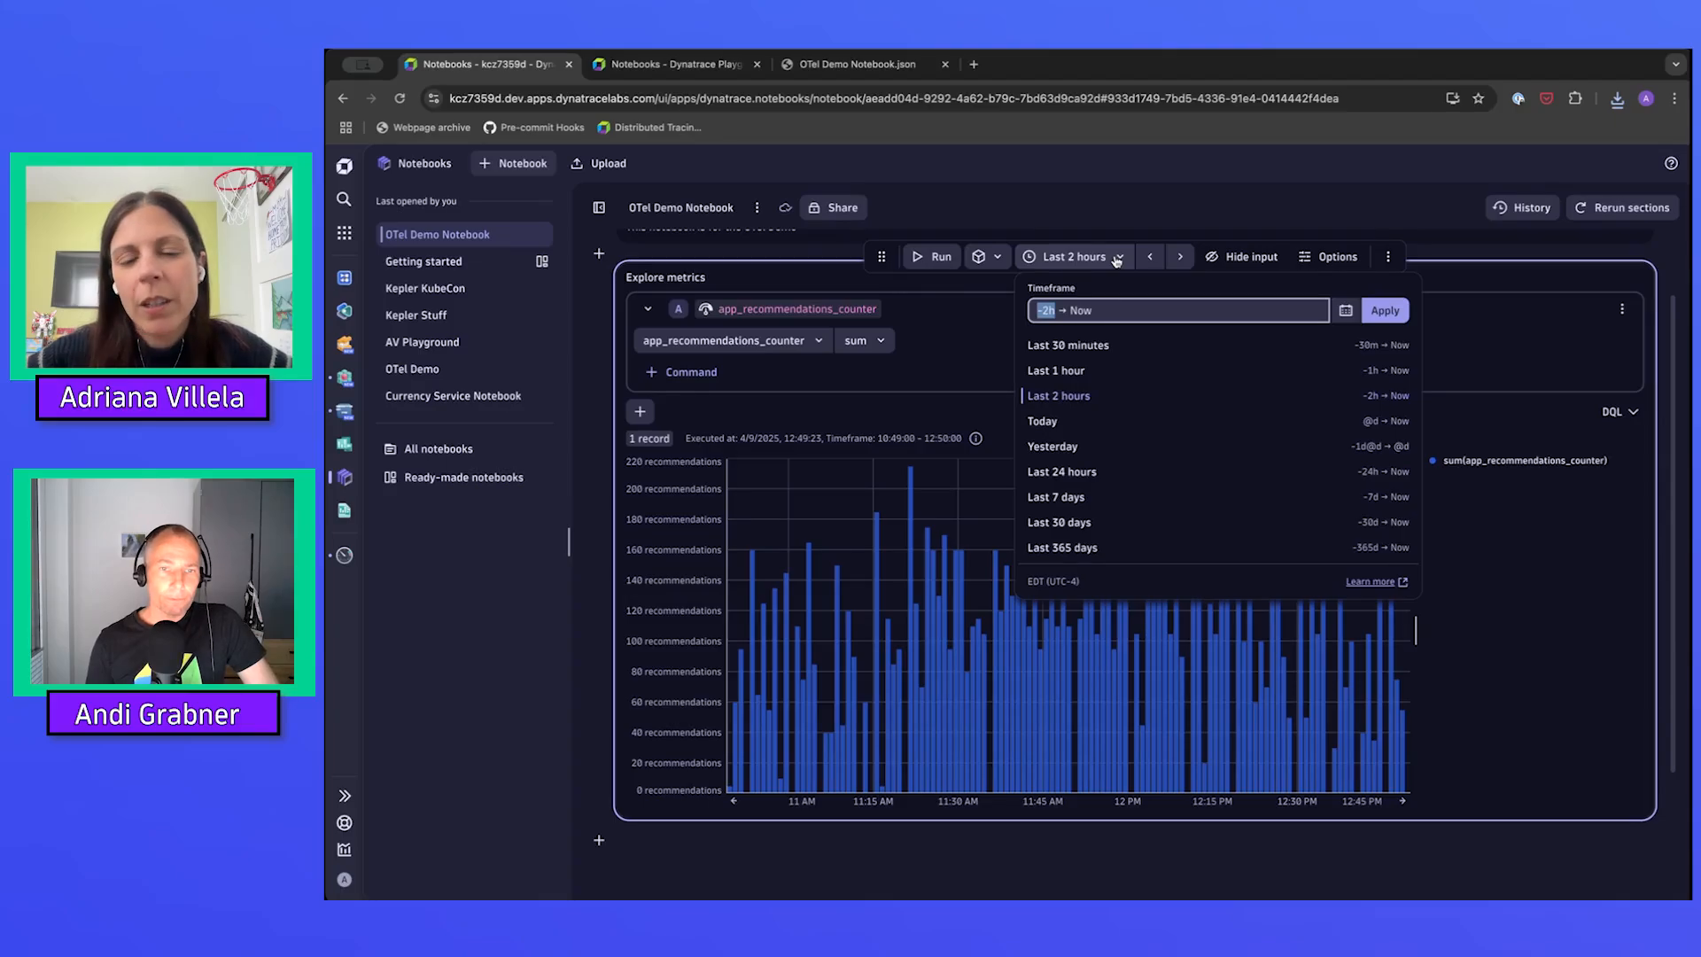
pyautogui.click(1153, 196)
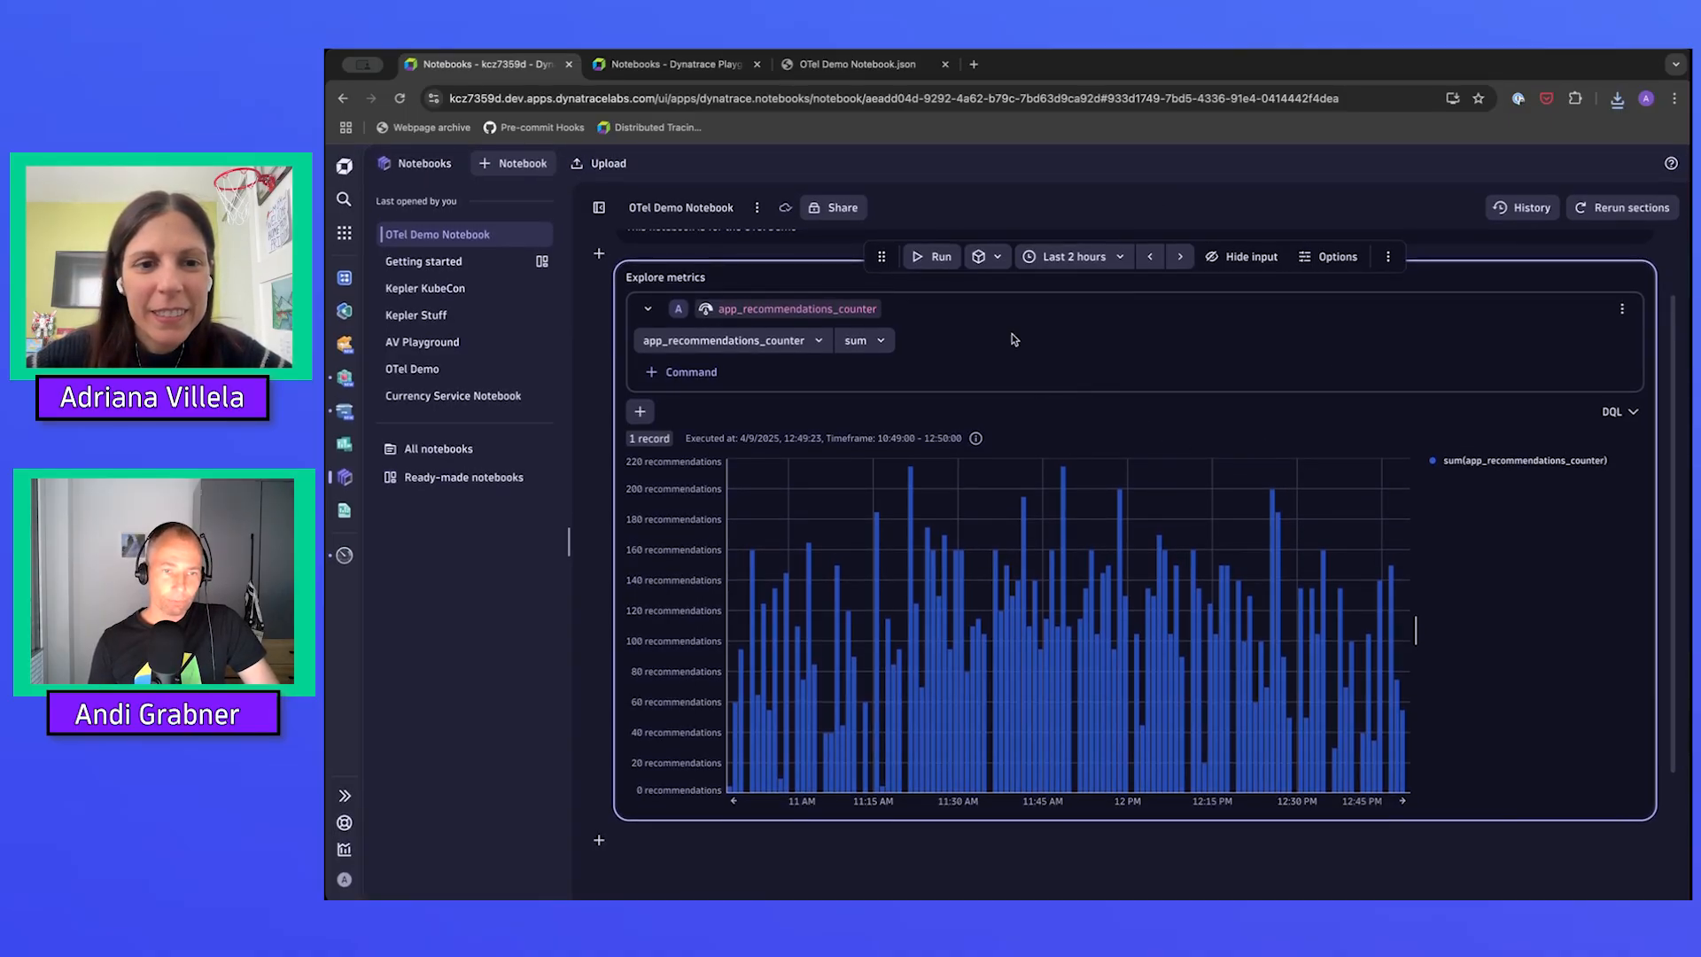
# Add a new Metrics section at the end of the notebook, below the app_recommendations_counter chart
pyautogui.scroll(1, 890, 441)
pyautogui.scroll(-5, 890, 441)
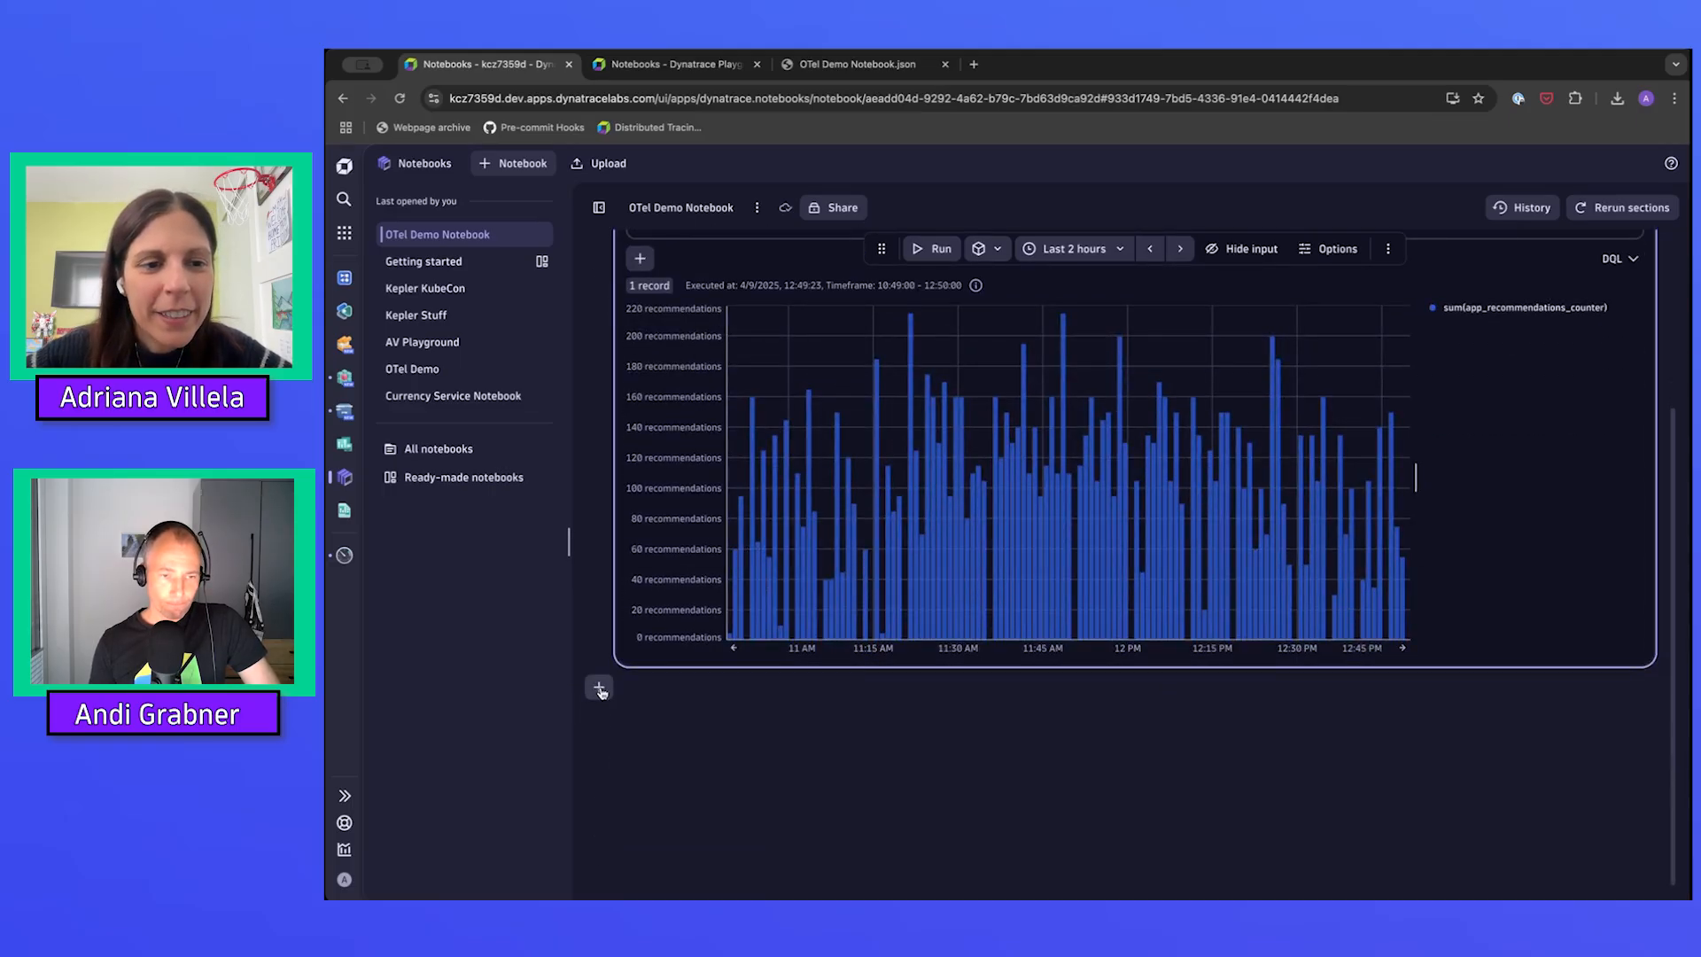
pyautogui.scroll(5, 599, 690)
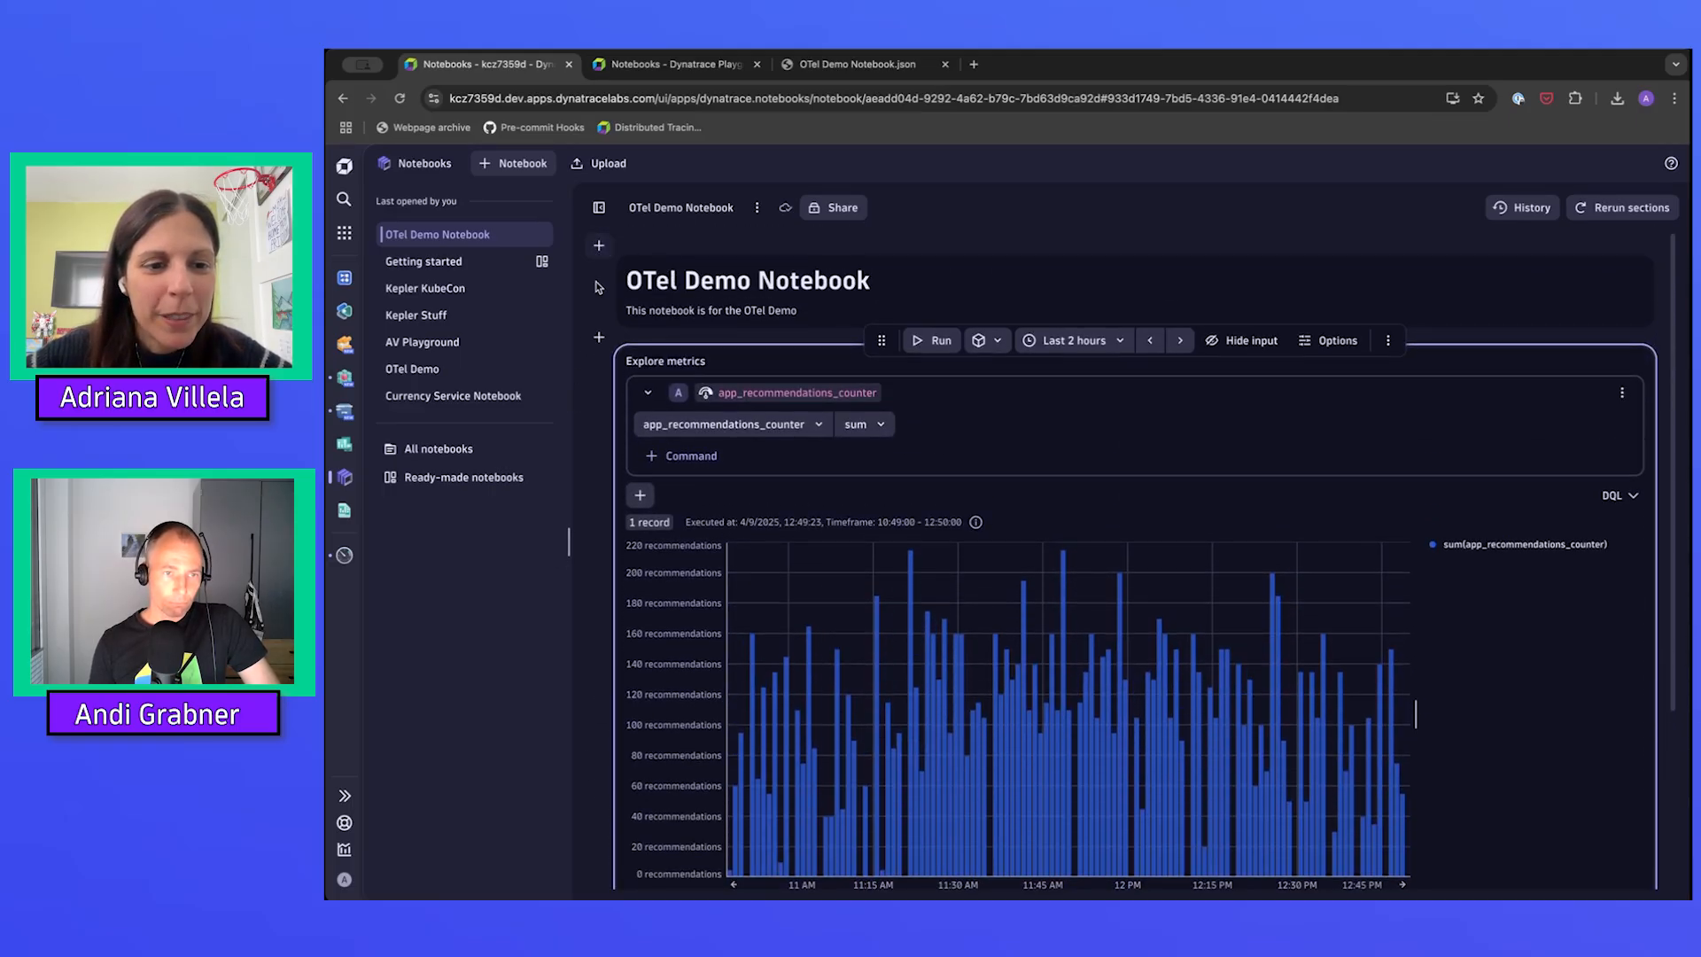
pyautogui.scroll(-5, 588, 724)
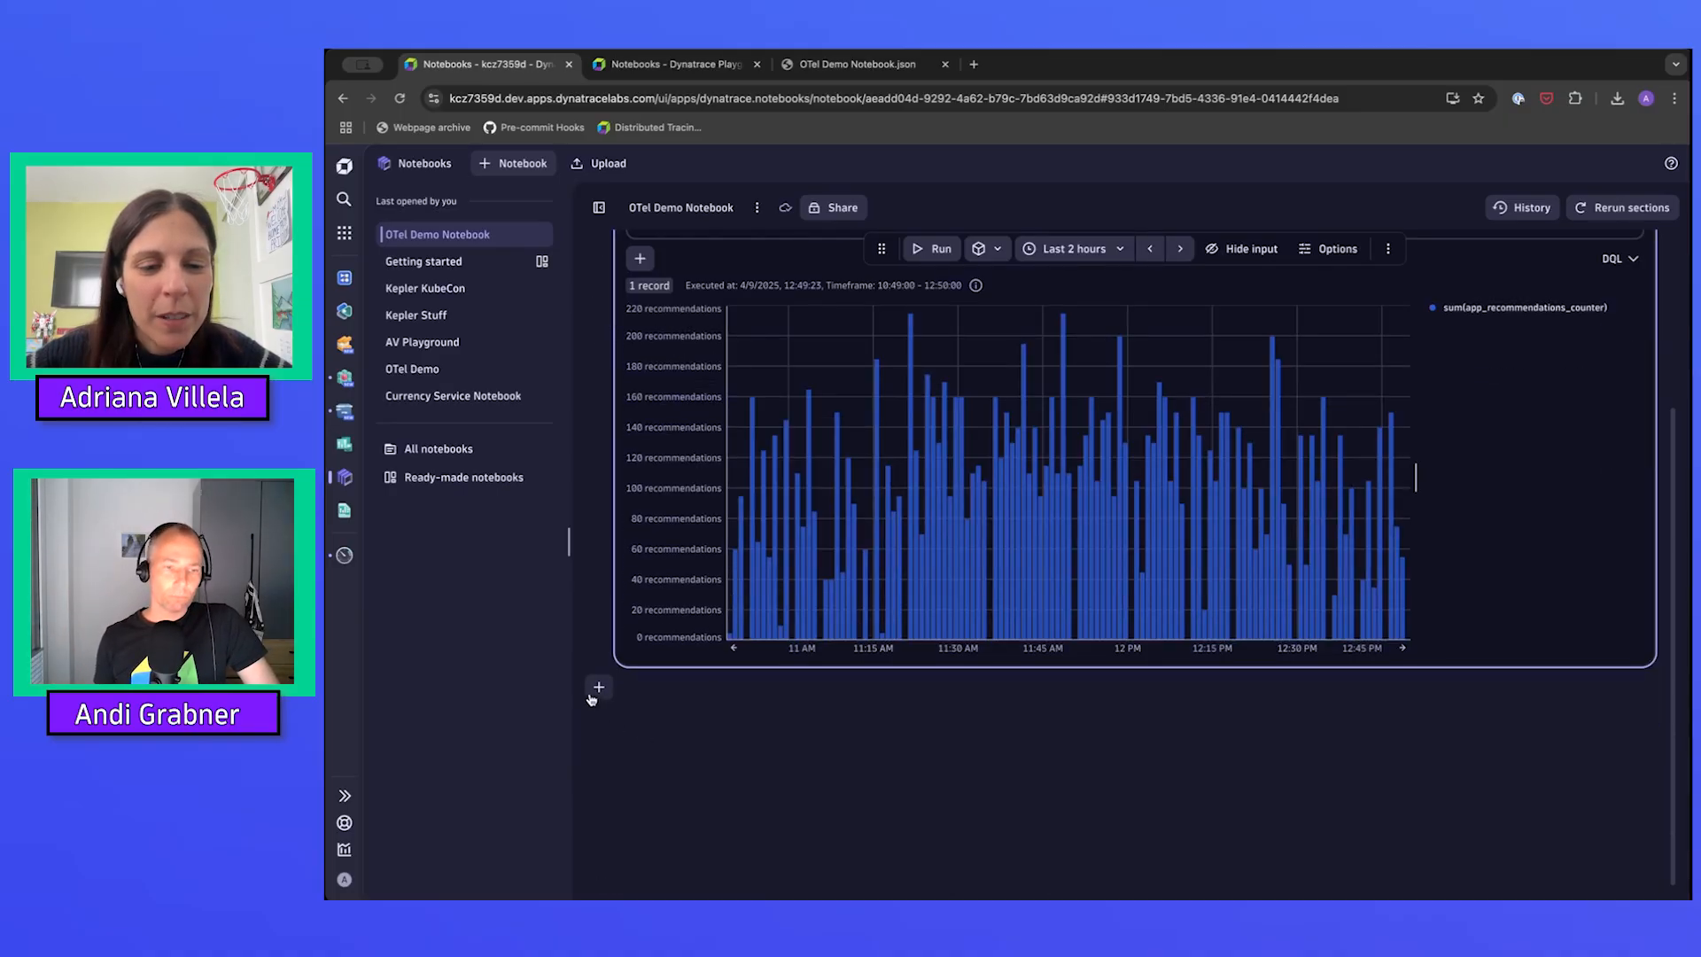
pyautogui.click(598, 689)
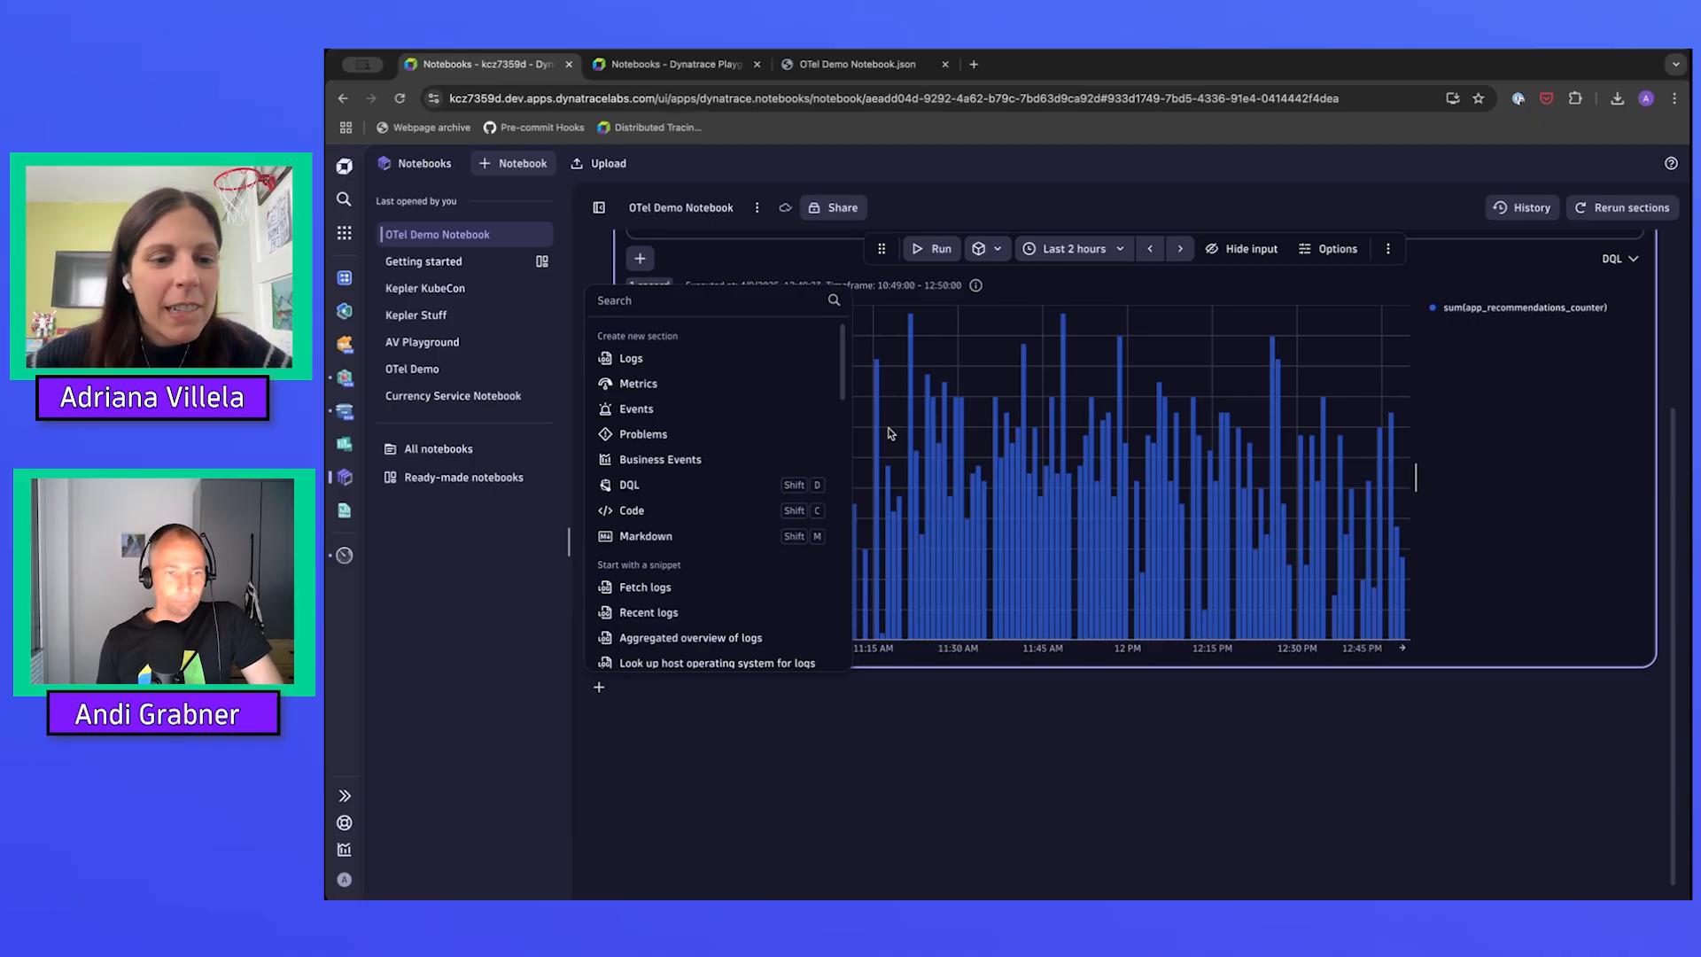
pyautogui.click(651, 385)
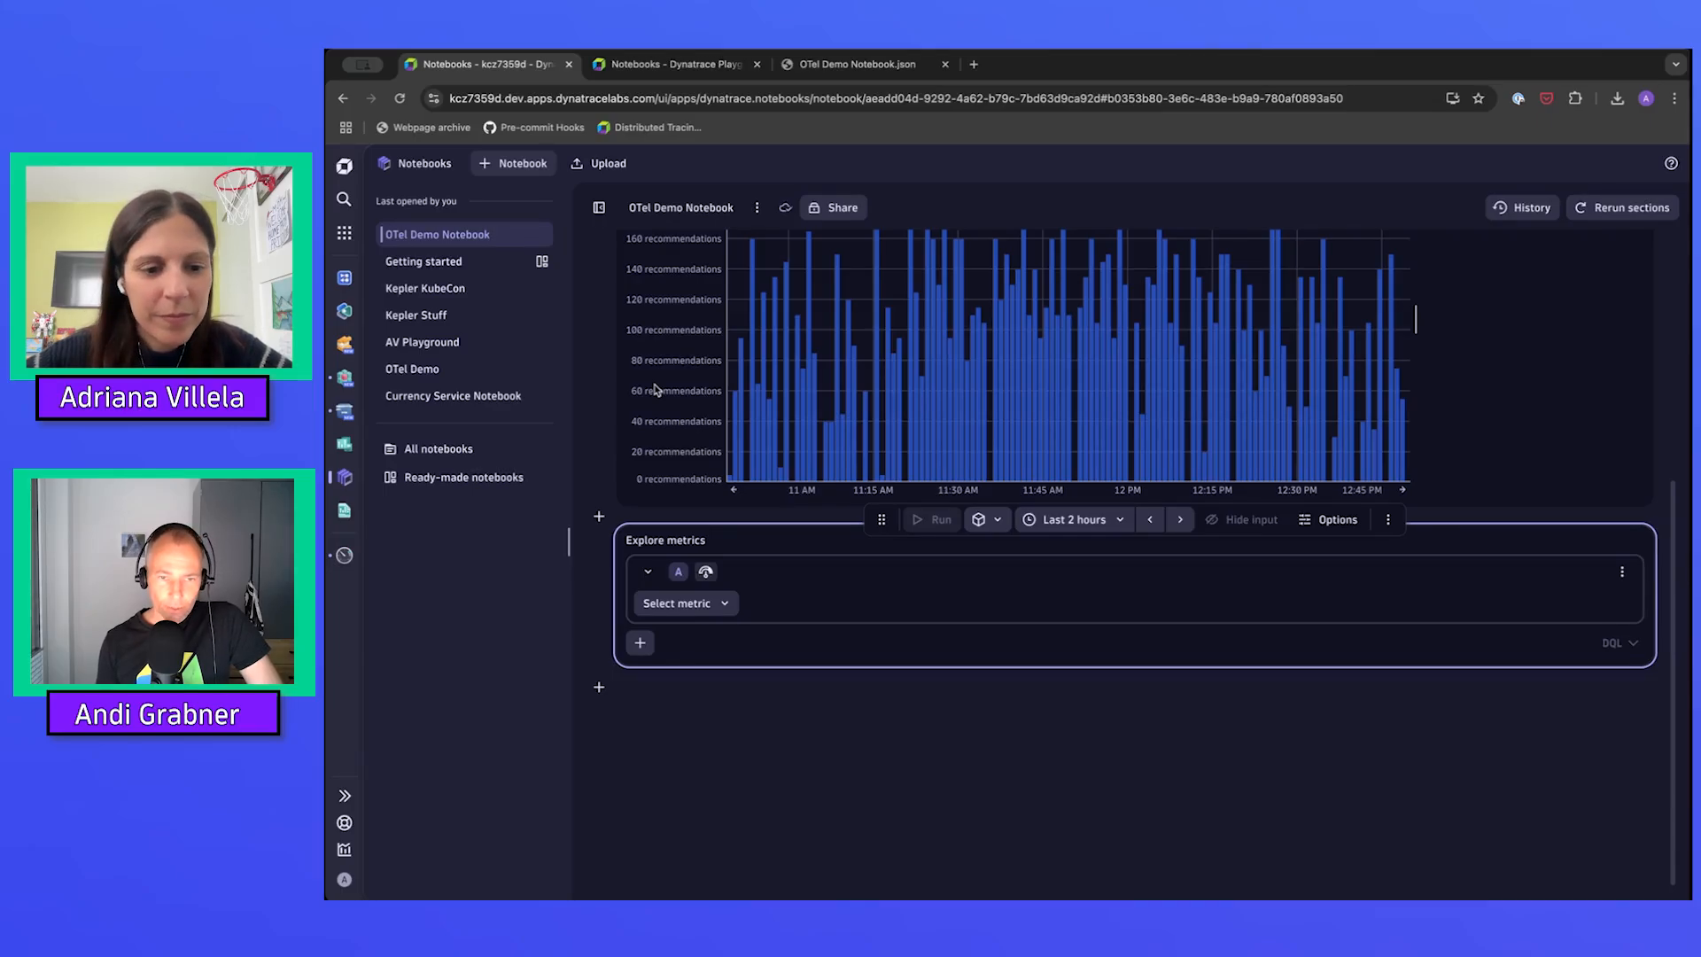
# Choose the Service request response time metric from the Service category for the new section and run its query
pyautogui.click(725, 604)
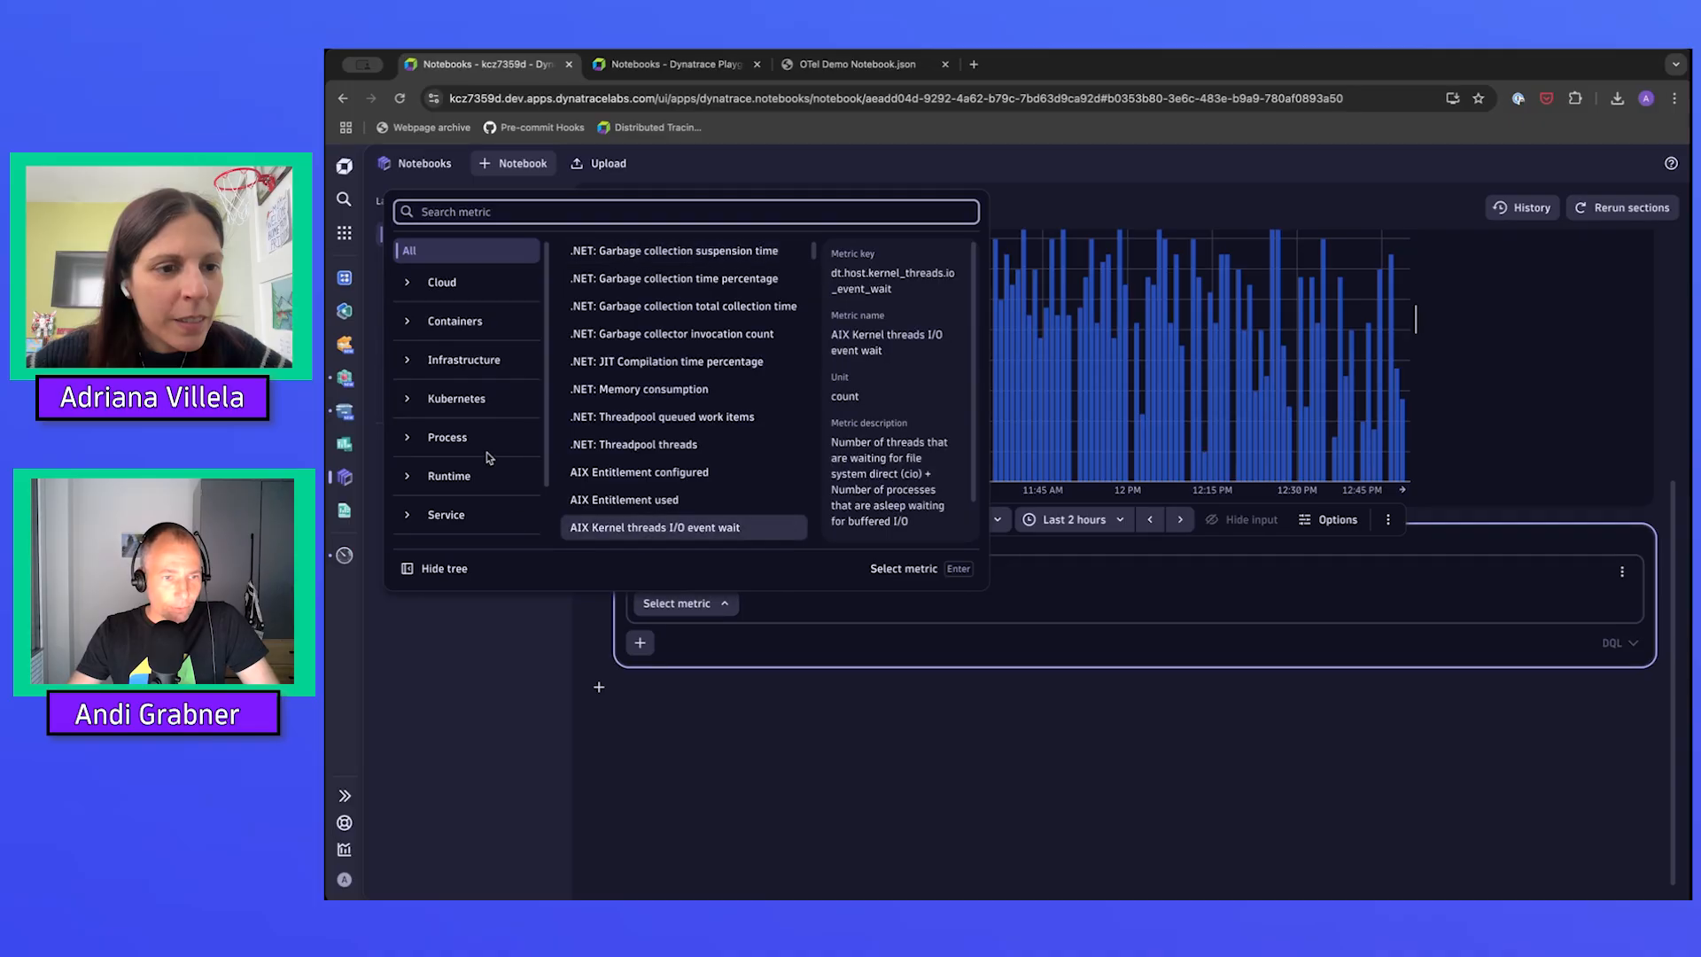
pyautogui.scroll(-1, 478, 440)
pyautogui.scroll(-1, 478, 440)
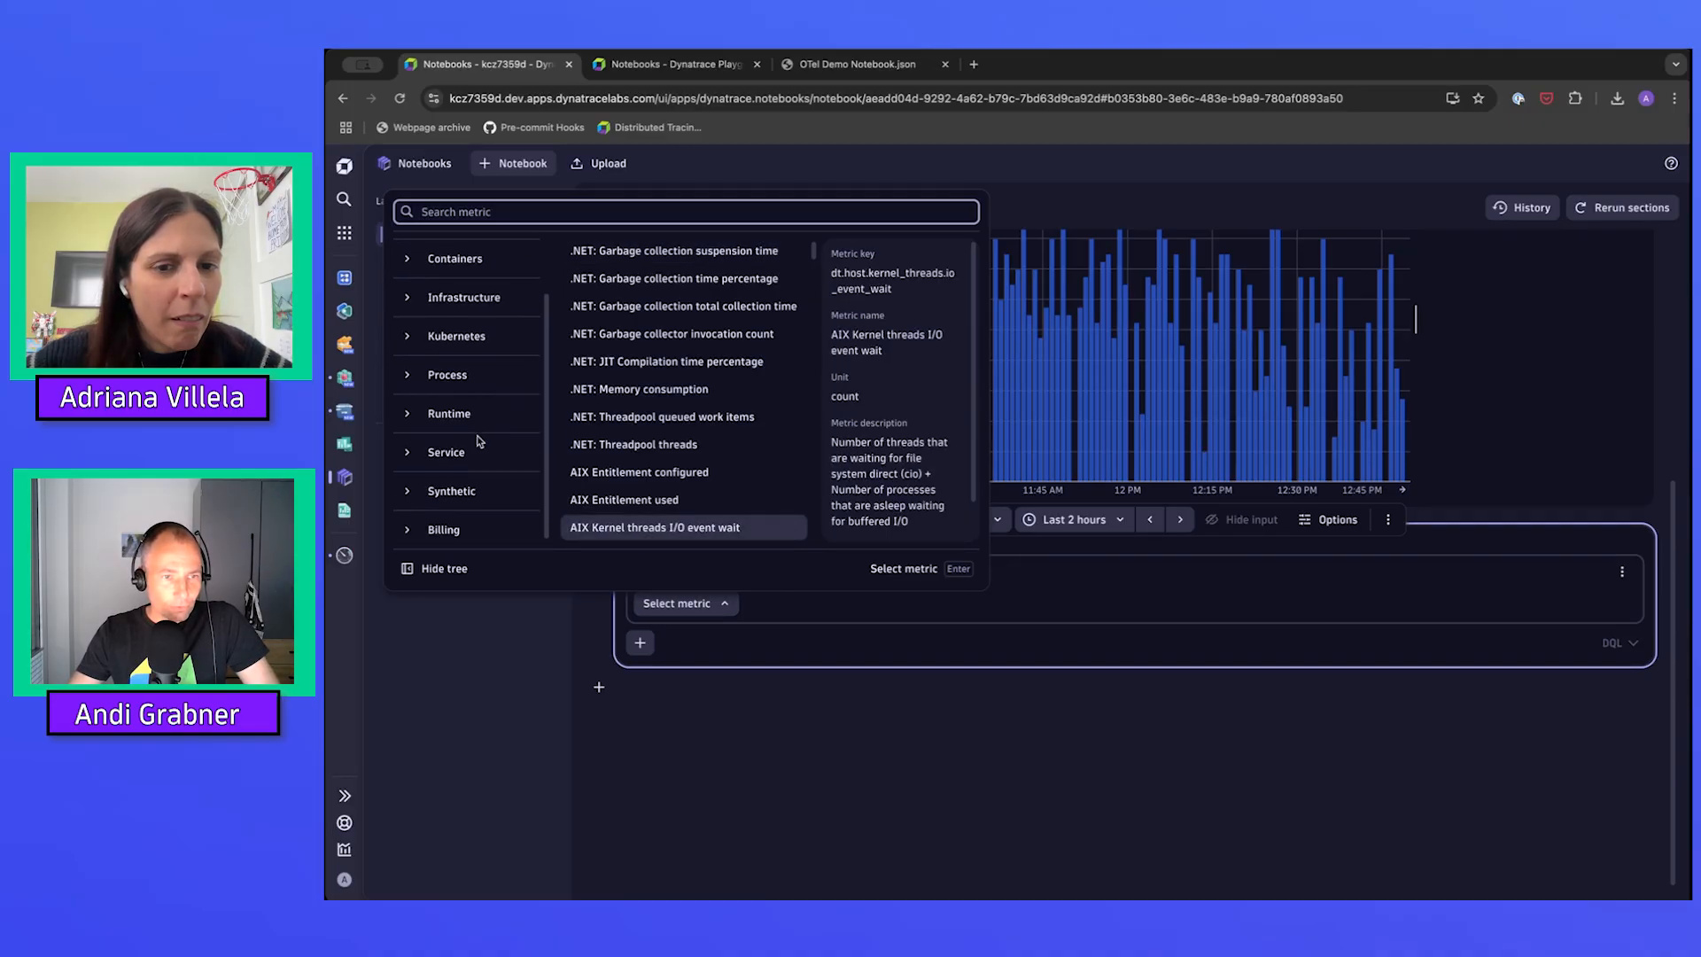
pyautogui.click(447, 453)
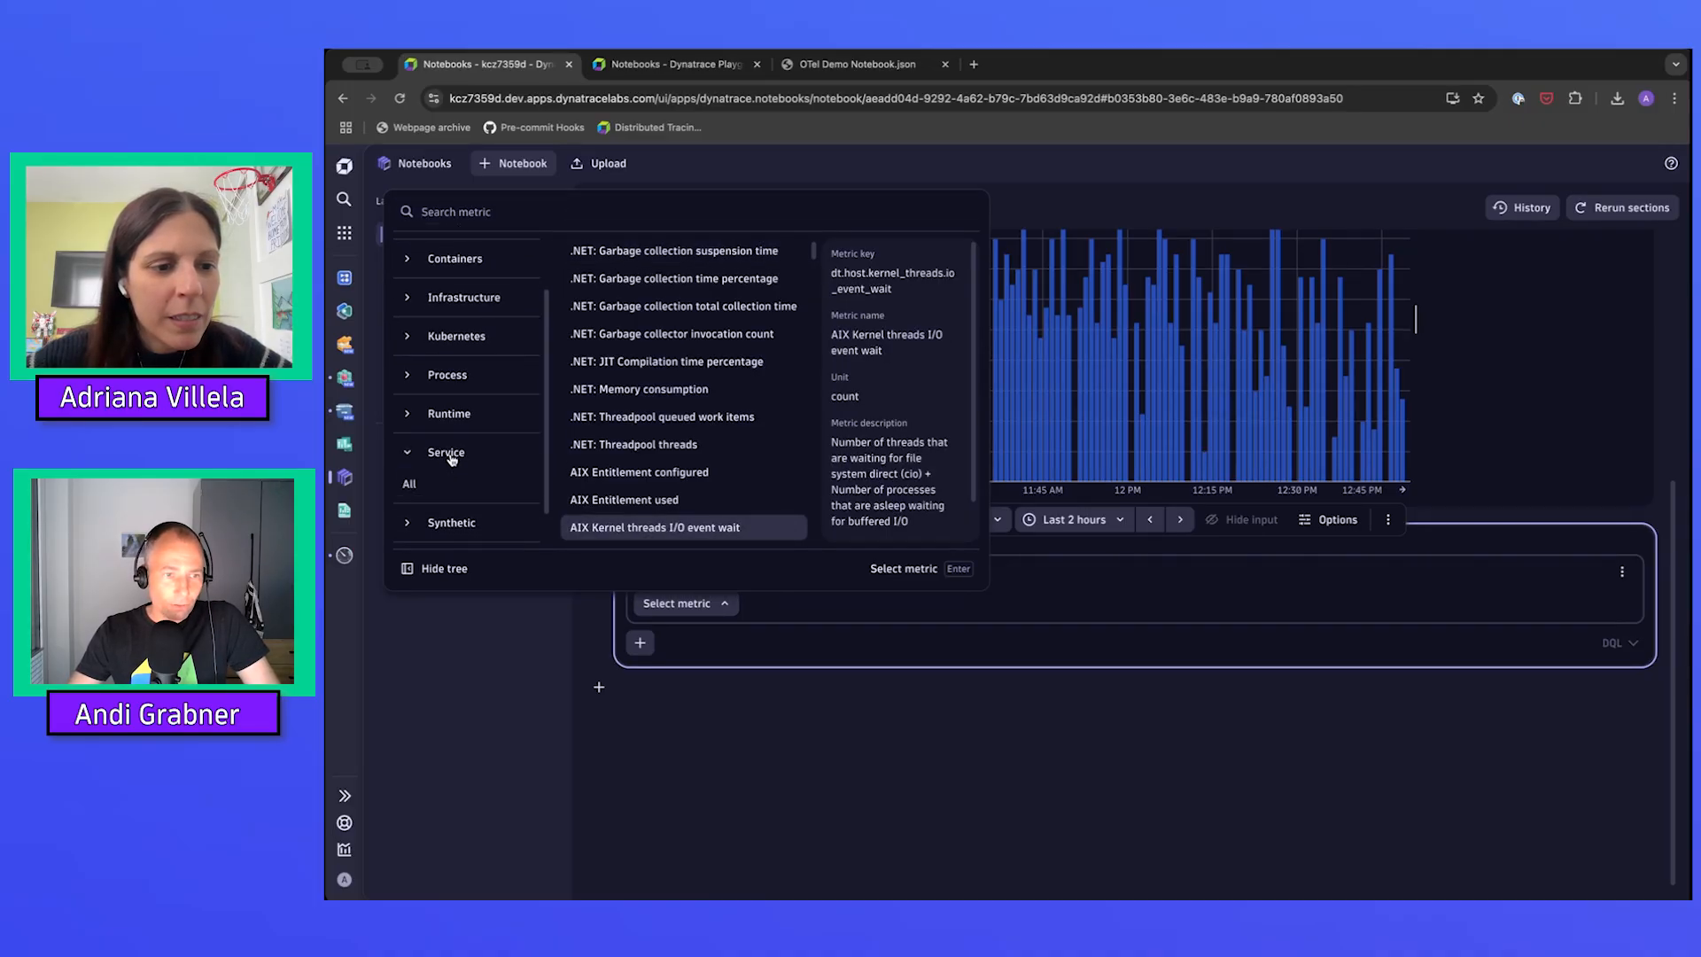
pyautogui.click(407, 485)
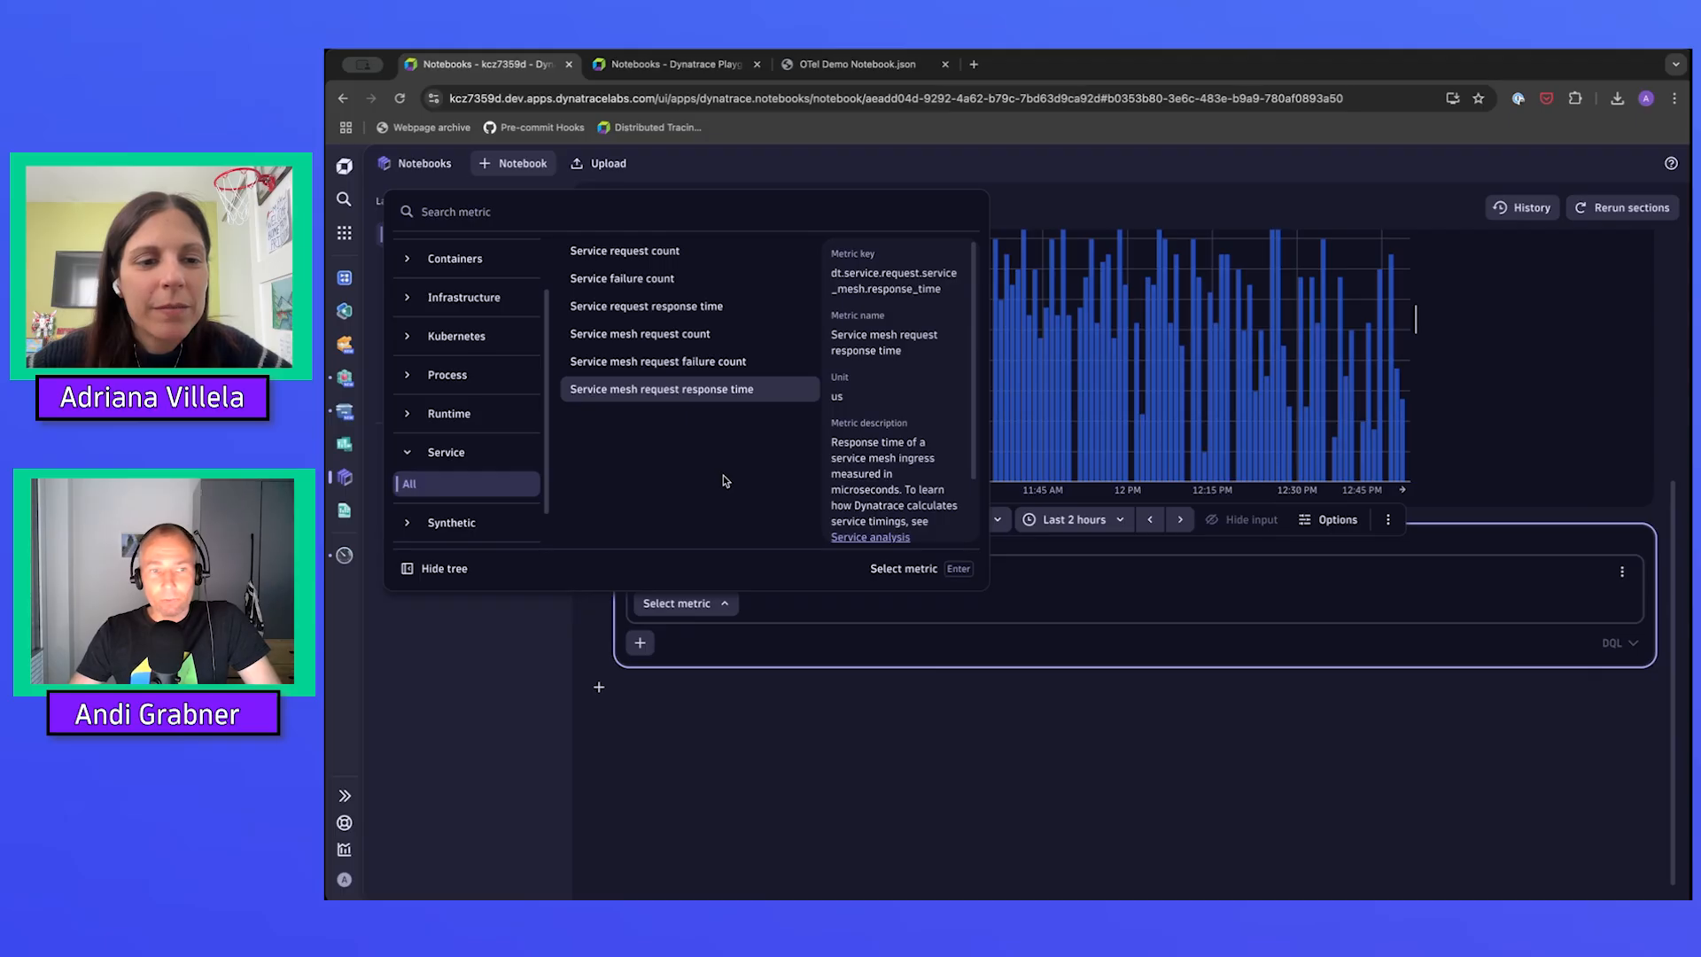
pyautogui.click(692, 301)
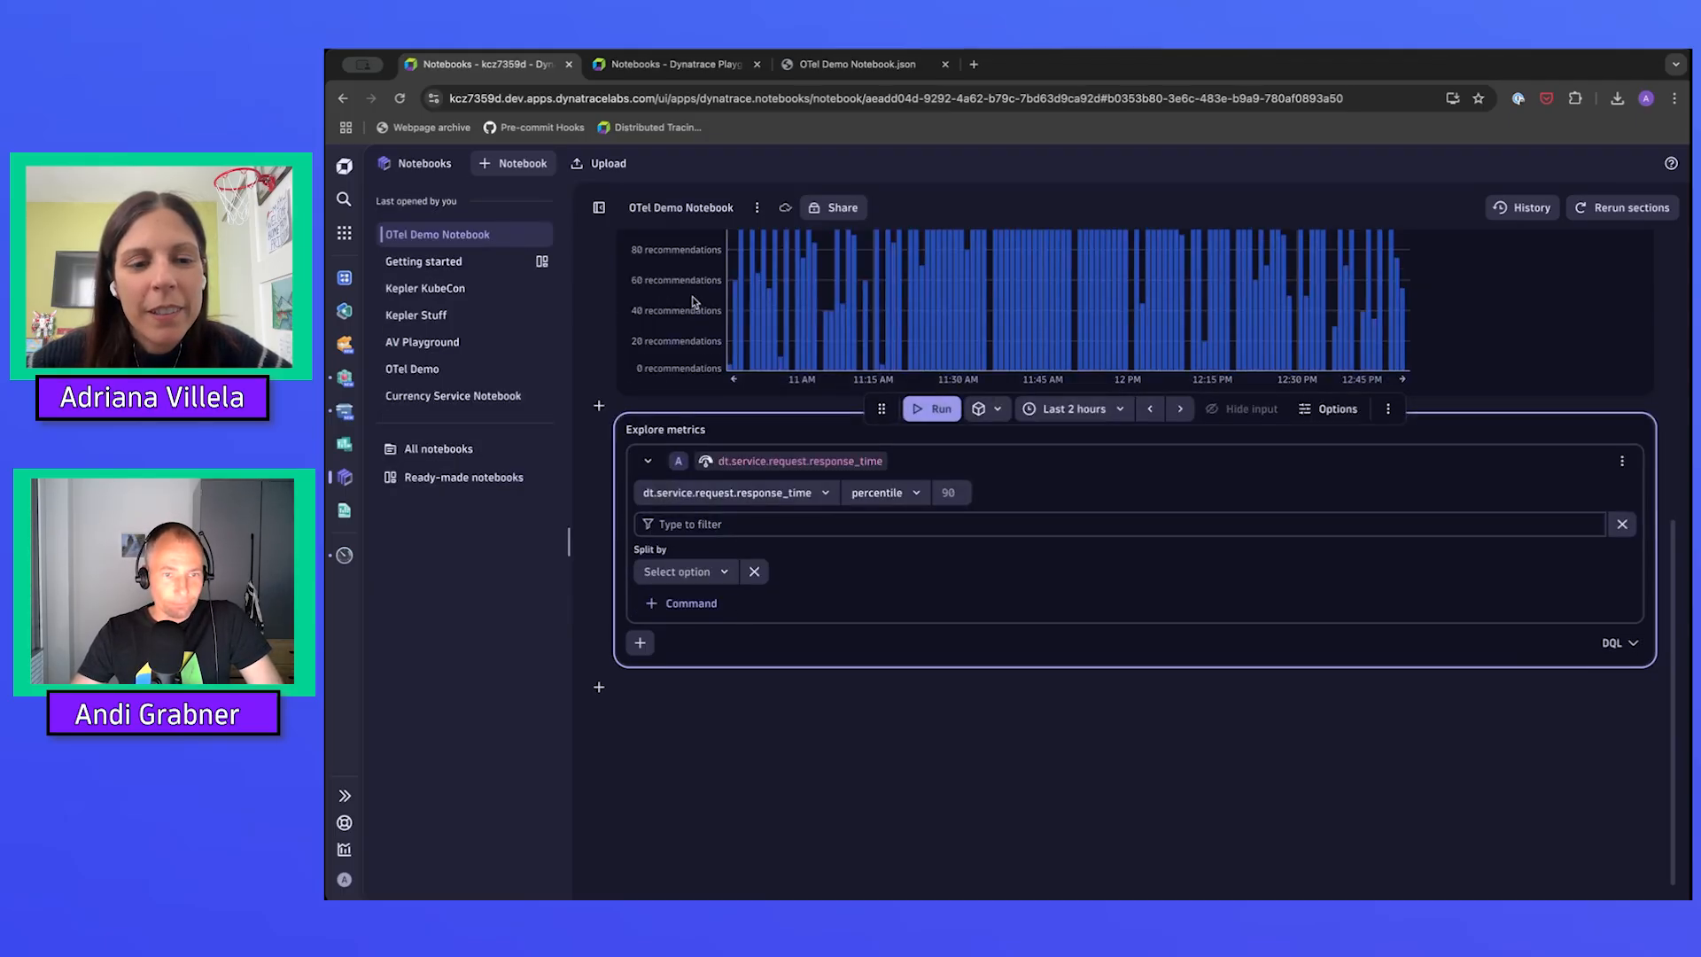
pyautogui.click(936, 411)
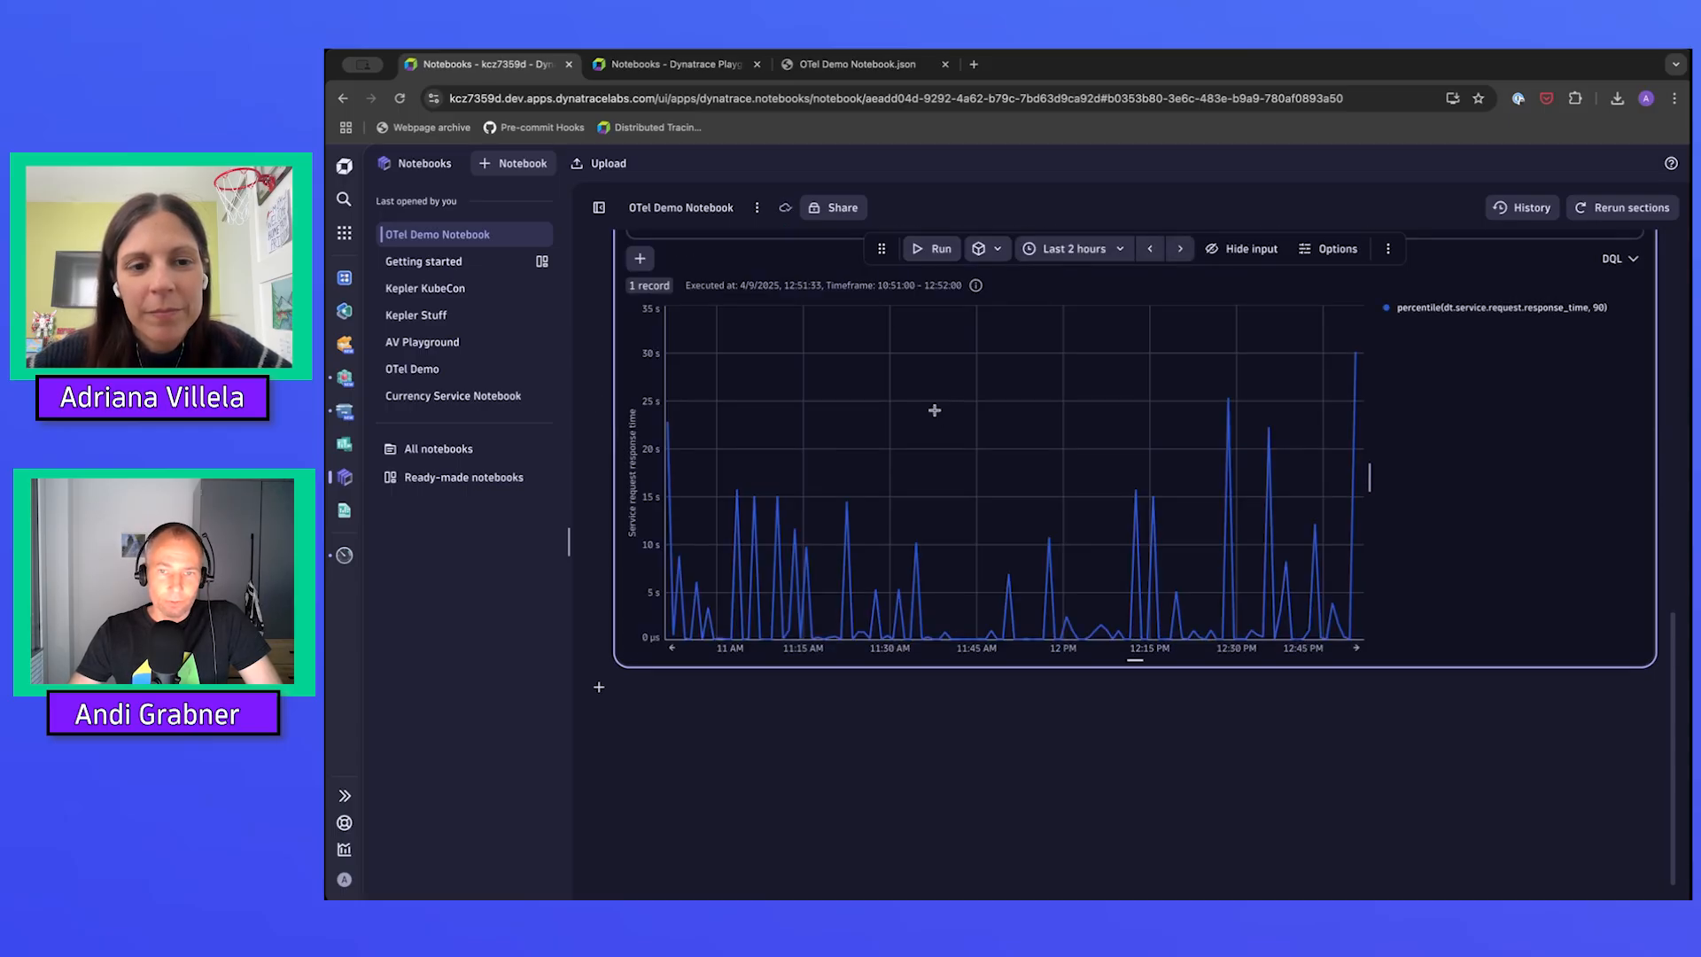
# Split the service request response time metric by dt.entity.service only, leaving endpoint.name out of the split
pyautogui.scroll(3, 935, 410)
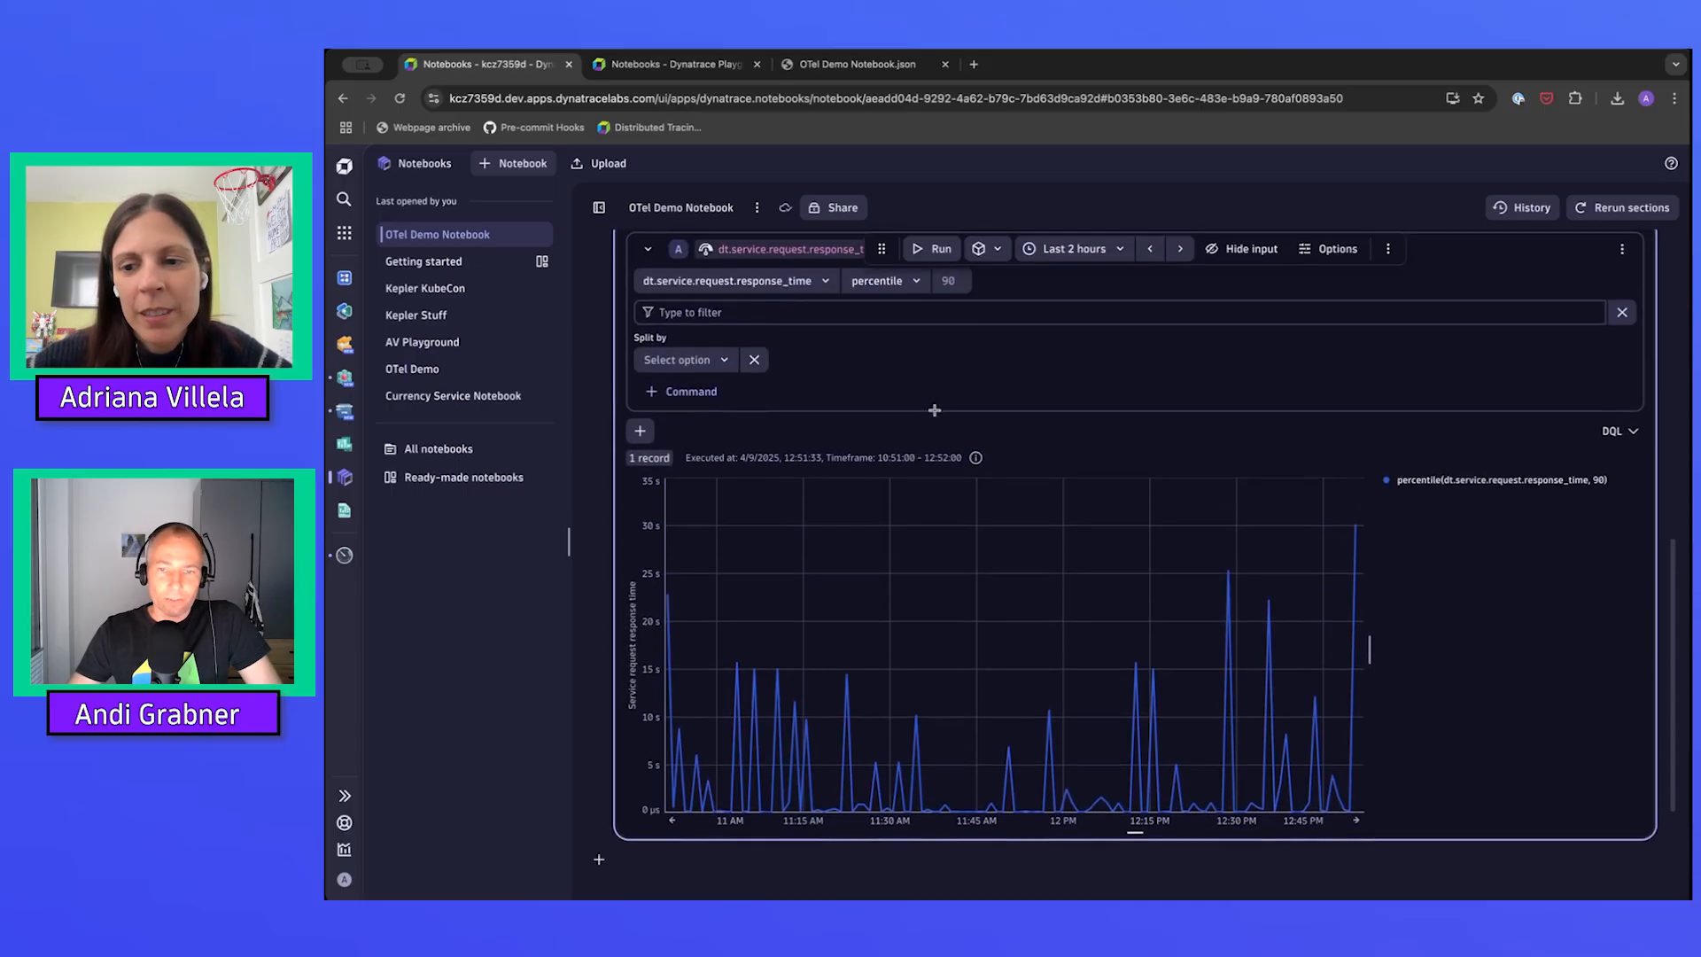
pyautogui.scroll(-1, 935, 412)
pyautogui.scroll(1, 937, 414)
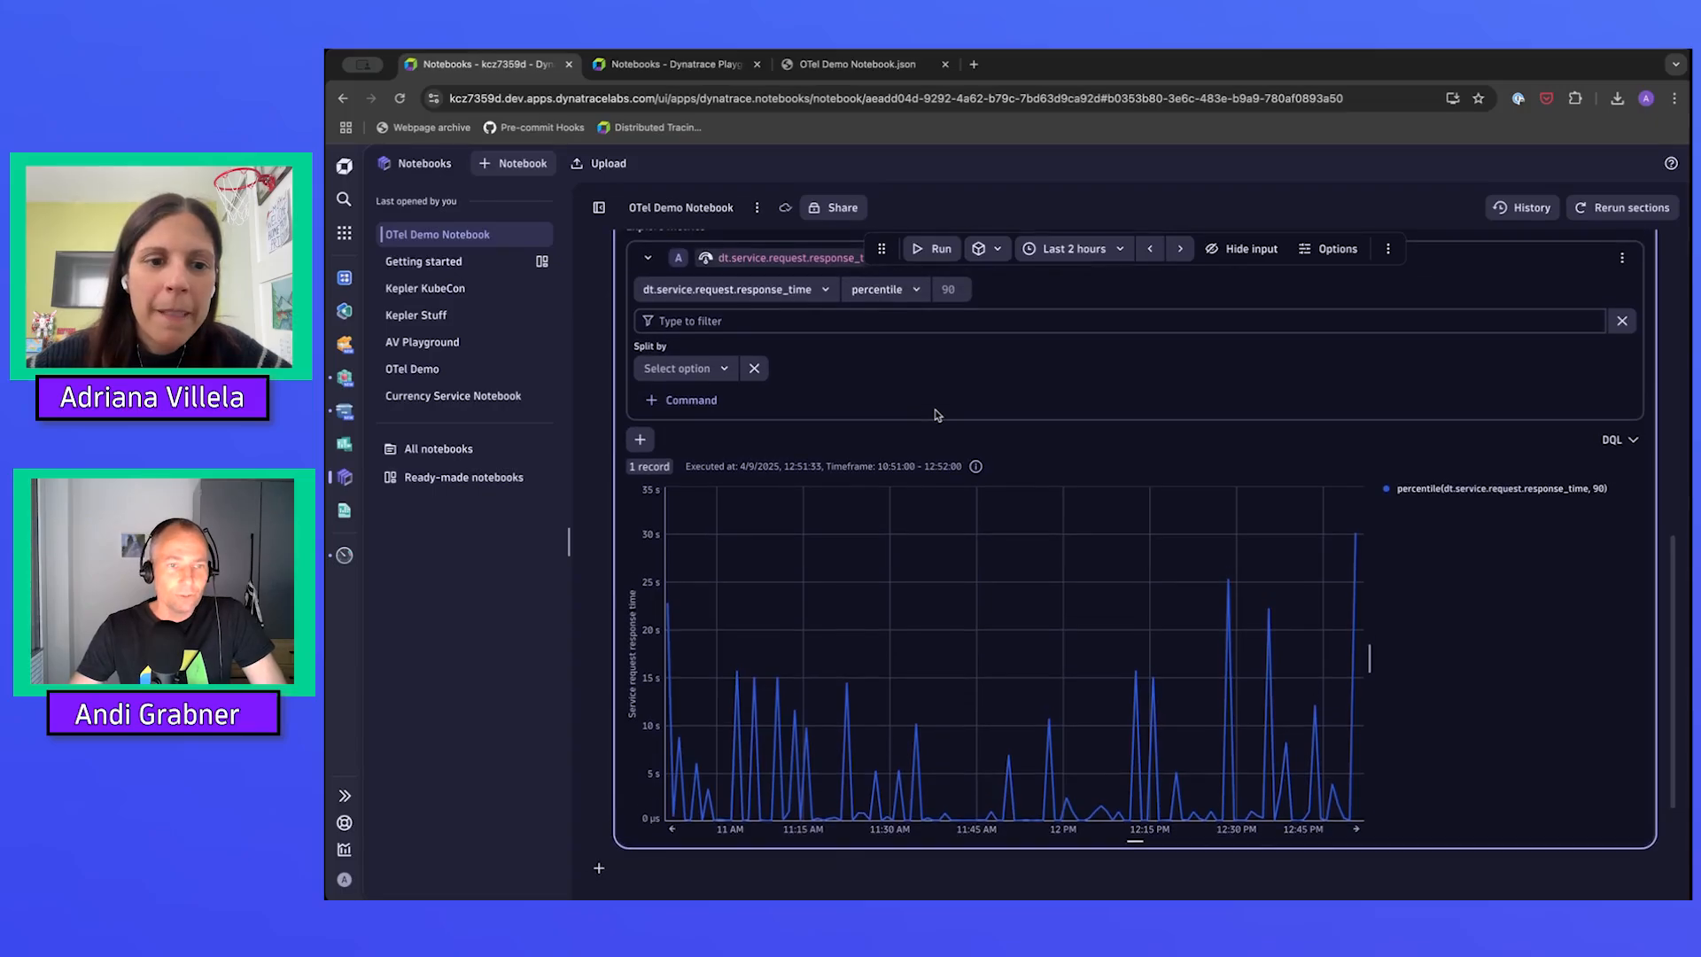
pyautogui.scroll(1, 936, 414)
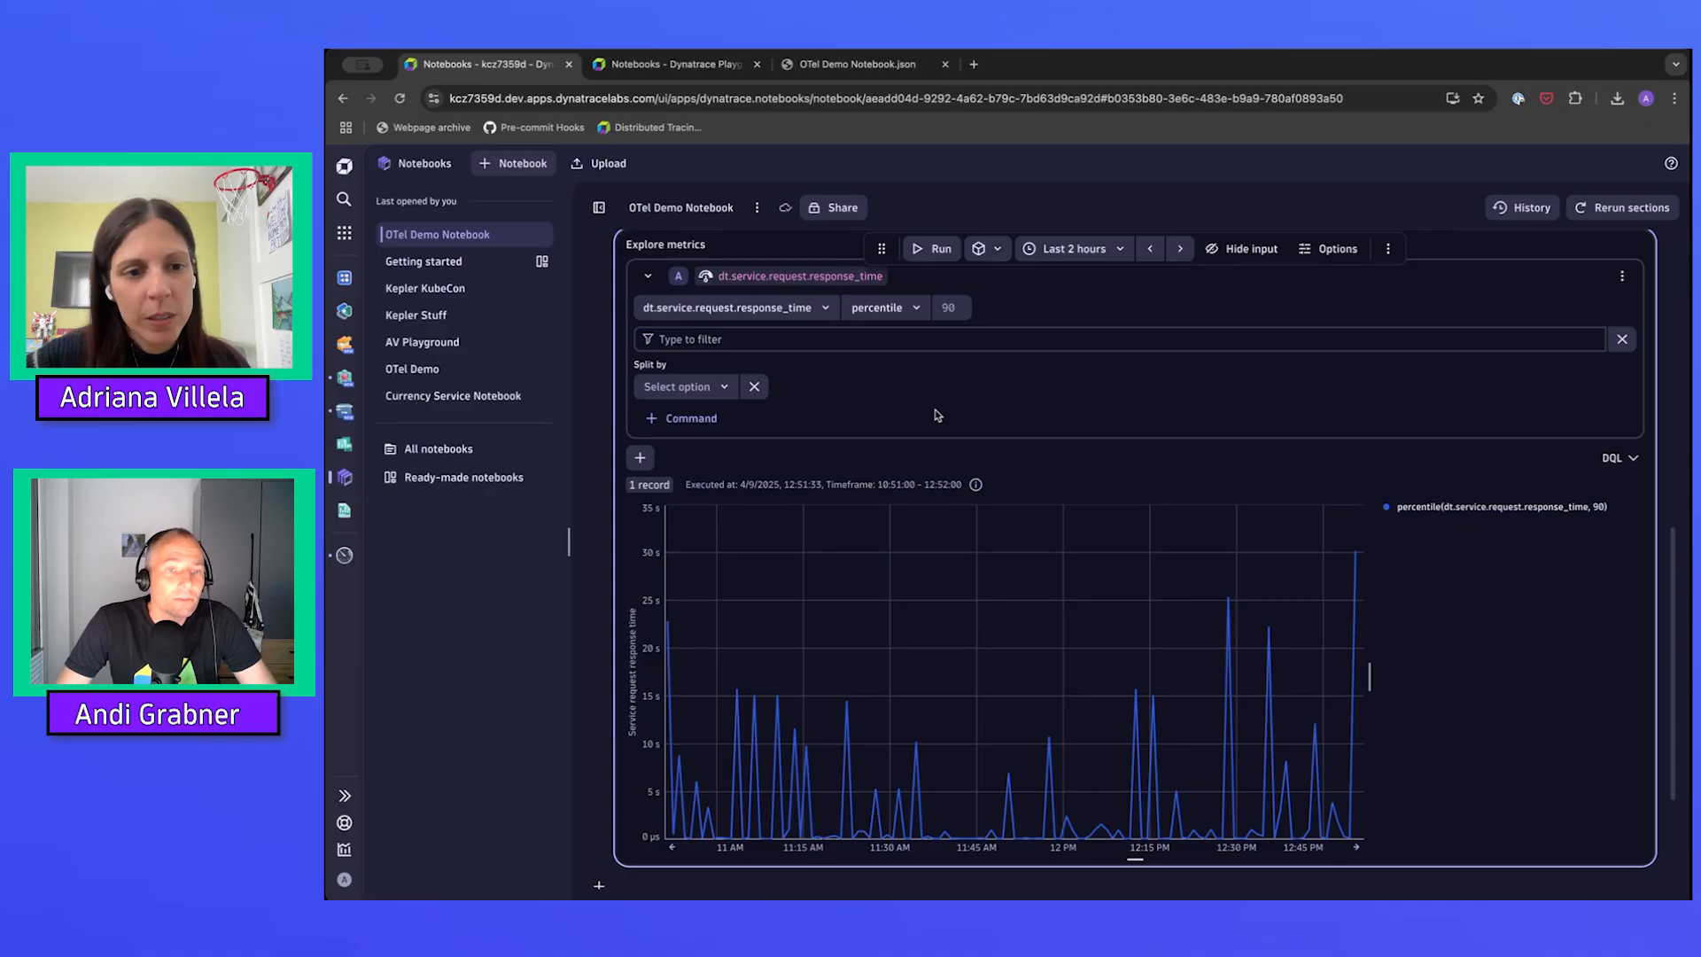
pyautogui.click(724, 388)
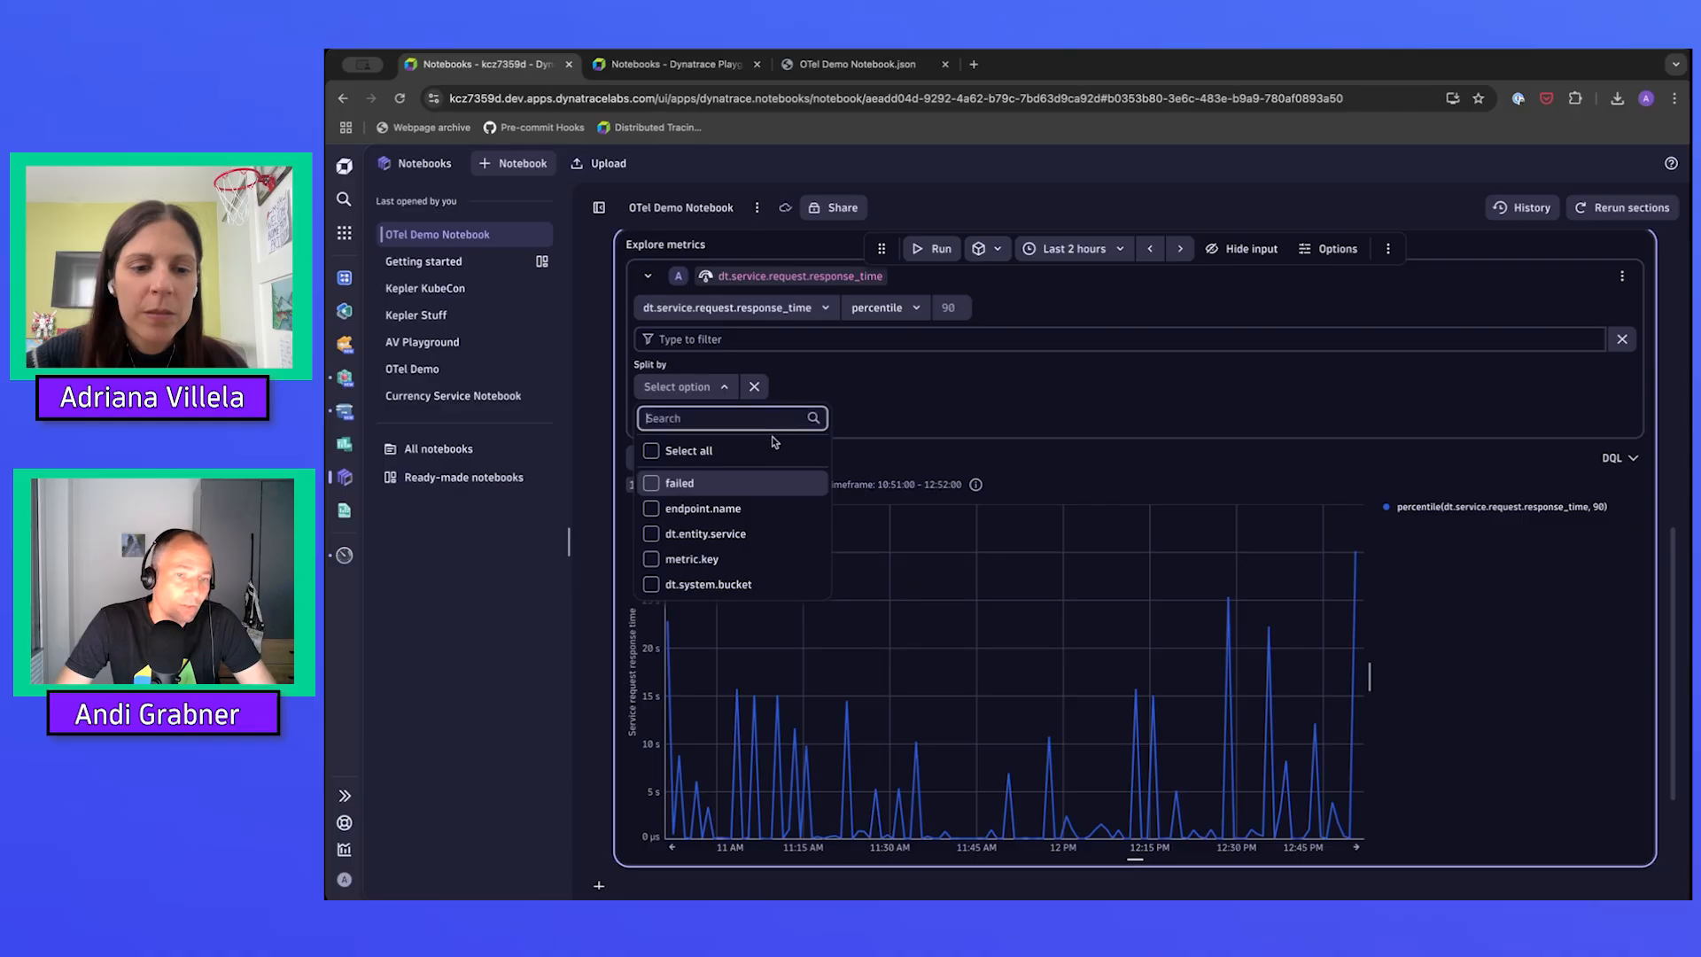
pyautogui.click(651, 534)
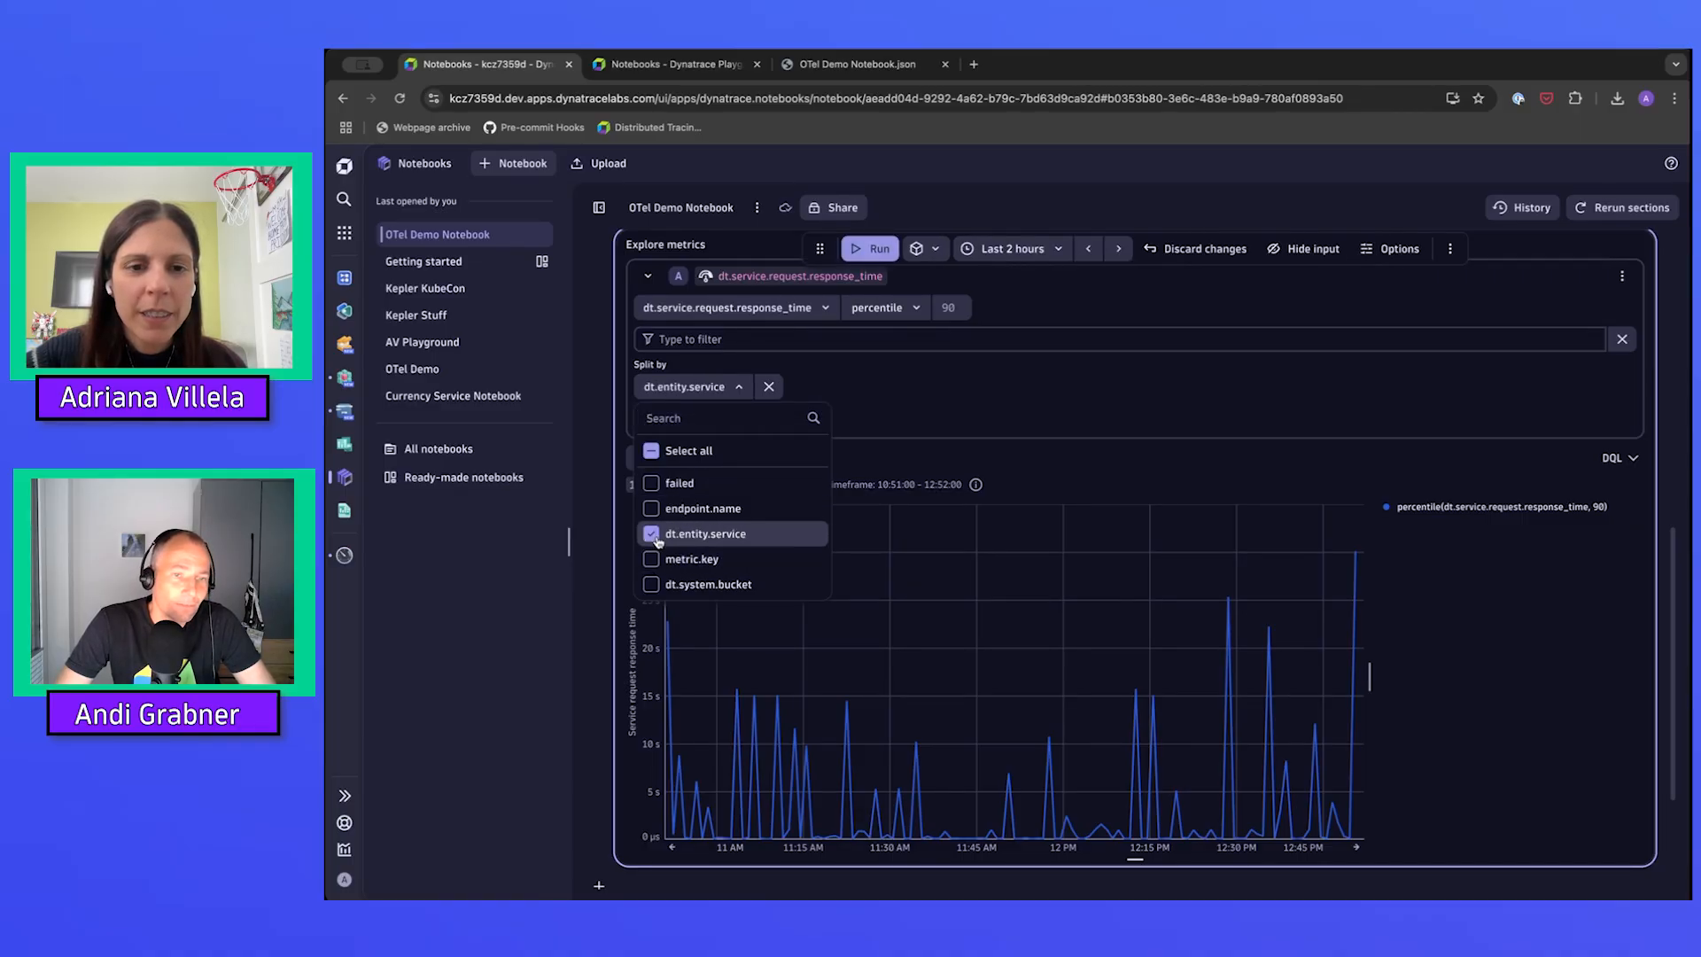
pyautogui.click(652, 510)
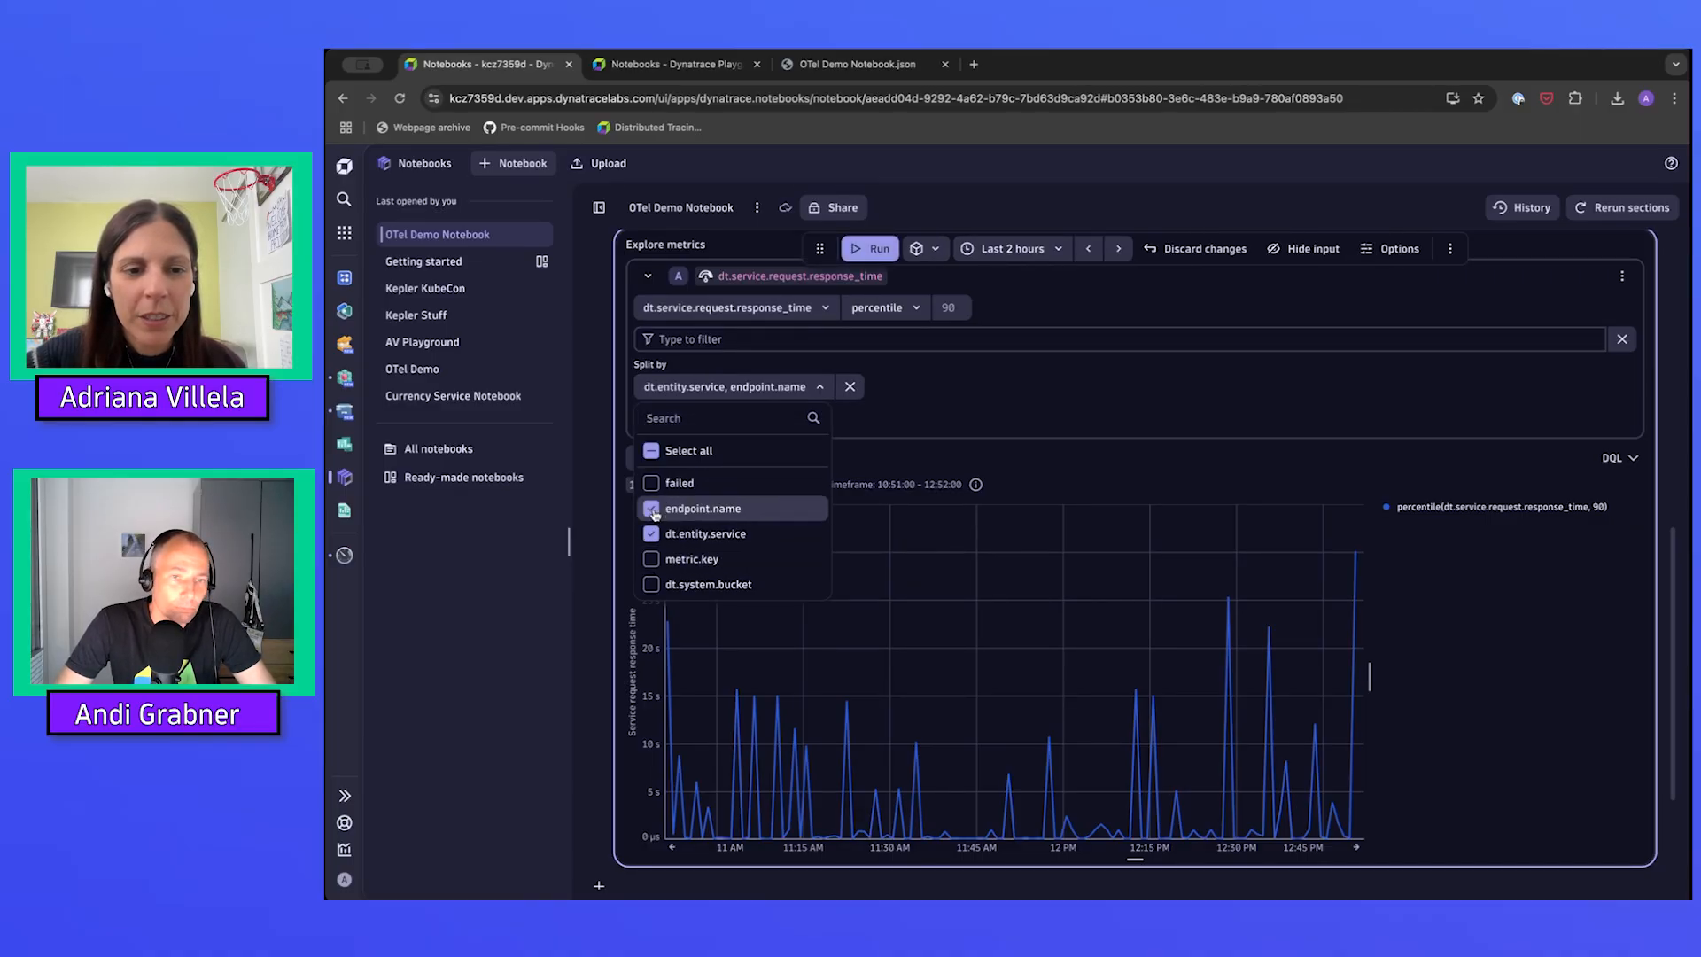
pyautogui.click(652, 510)
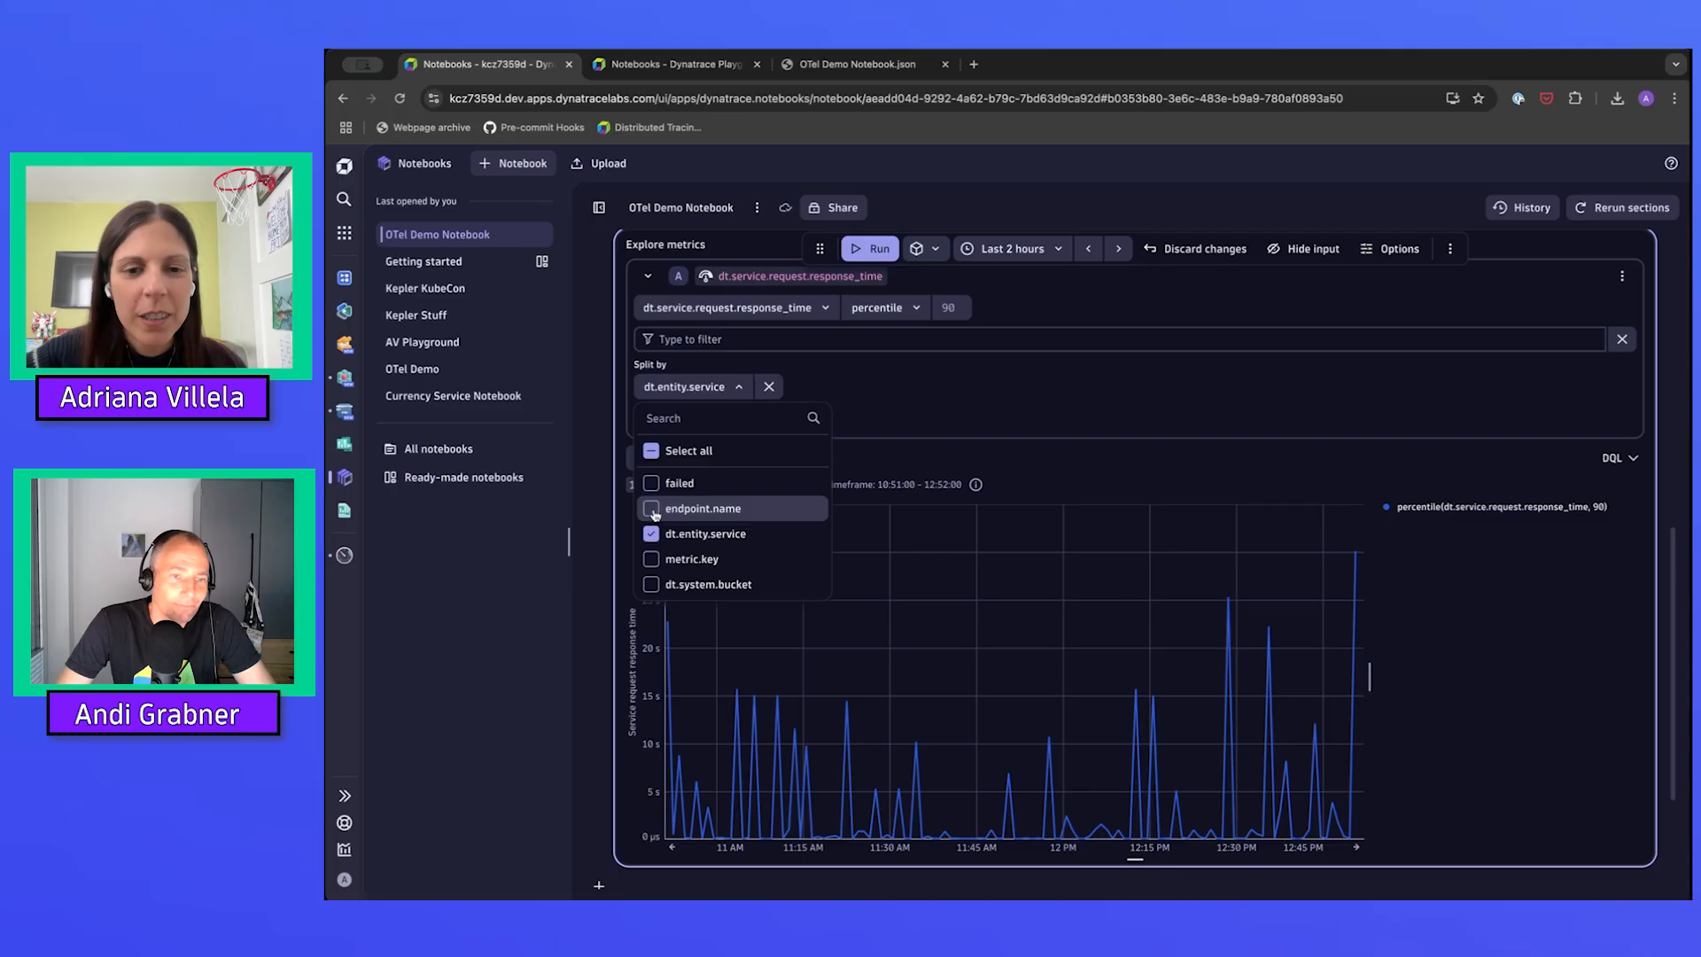
pyautogui.click(1011, 398)
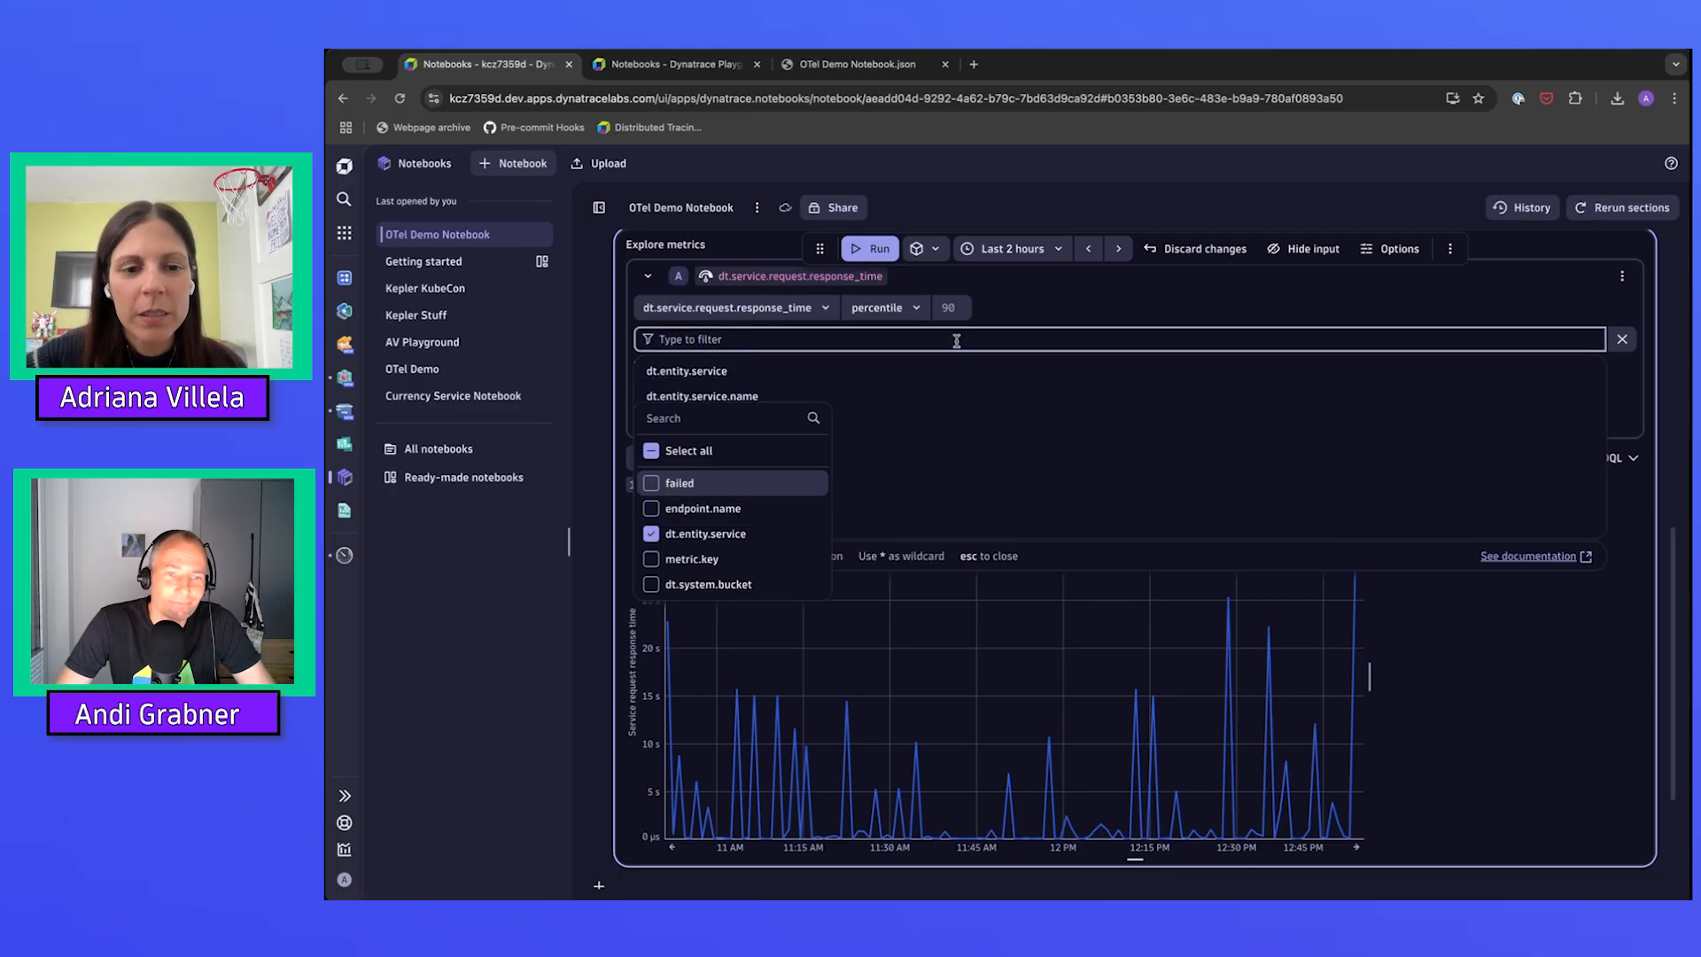
pyautogui.click(1036, 496)
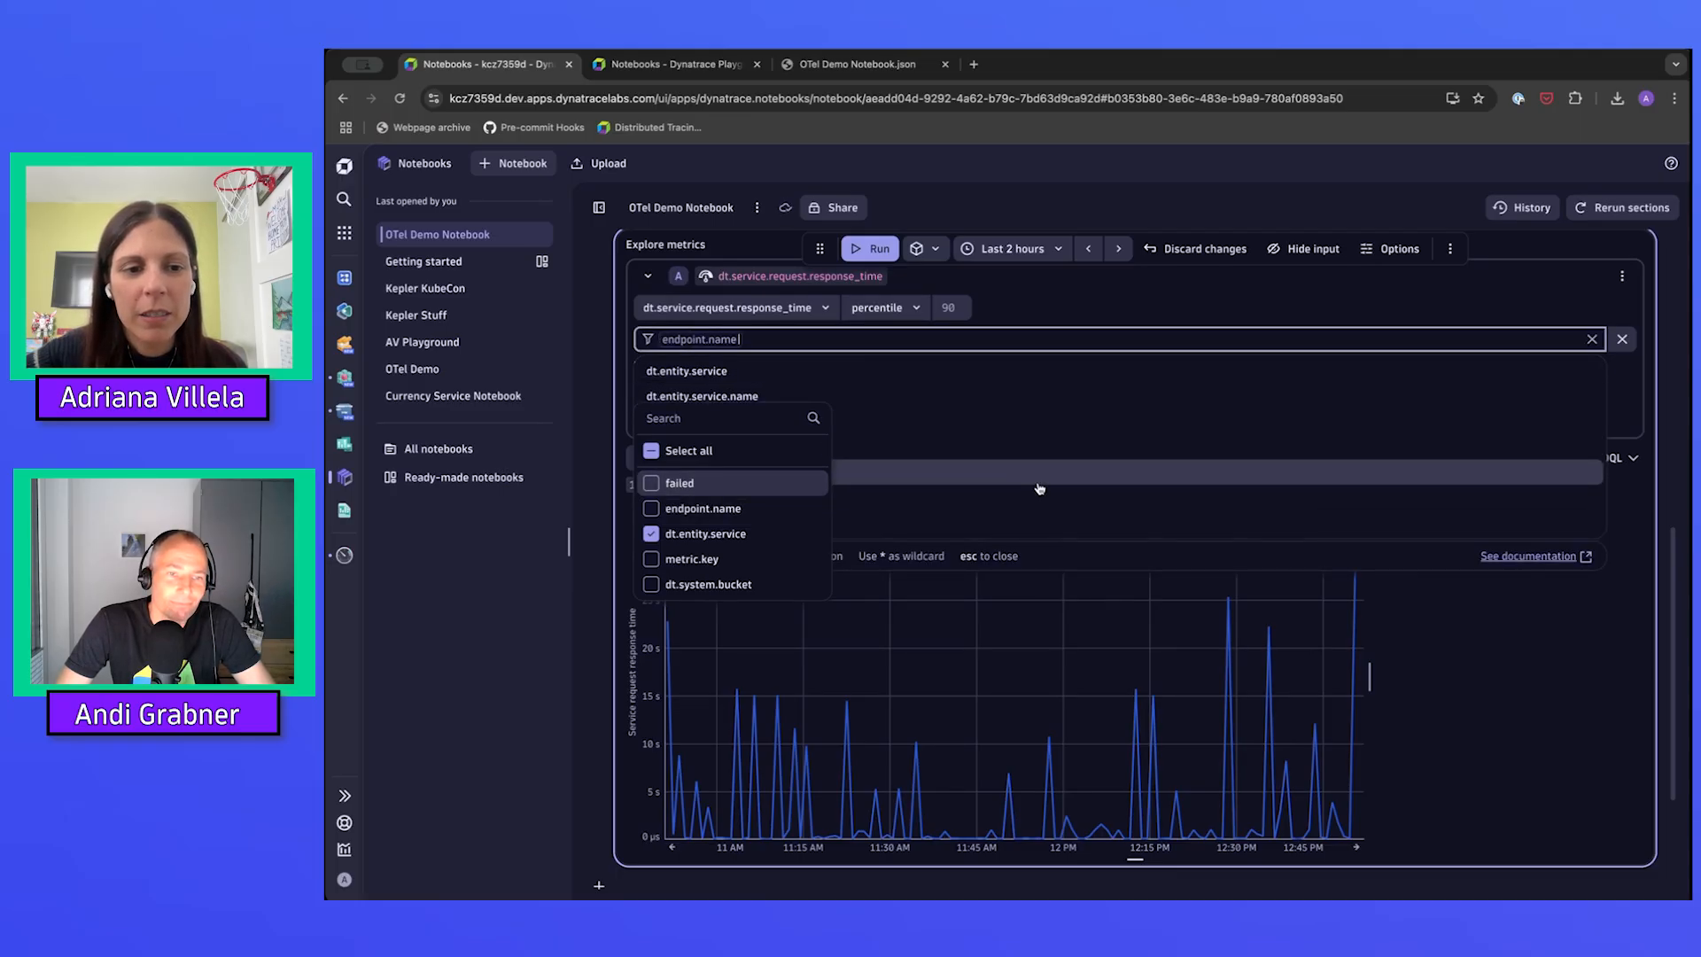
pyautogui.click(1451, 293)
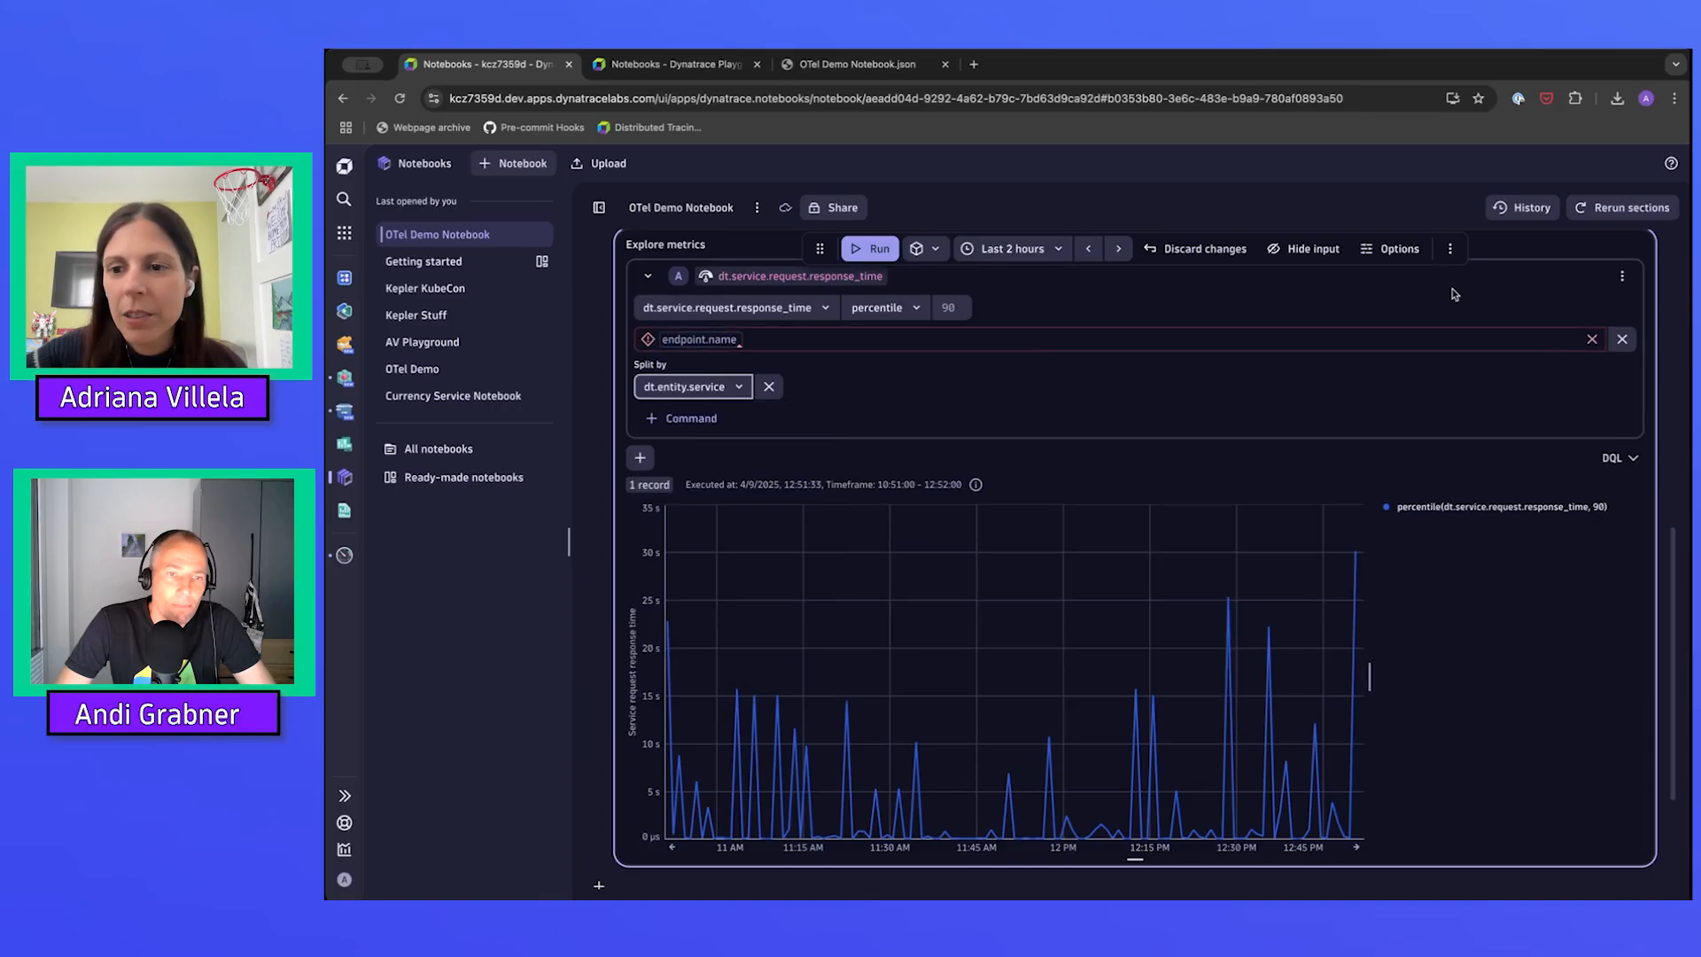
pyautogui.click(1592, 339)
# Run the response time query with its service split and look at the actions offered for the paymentservice series
pyautogui.click(870, 248)
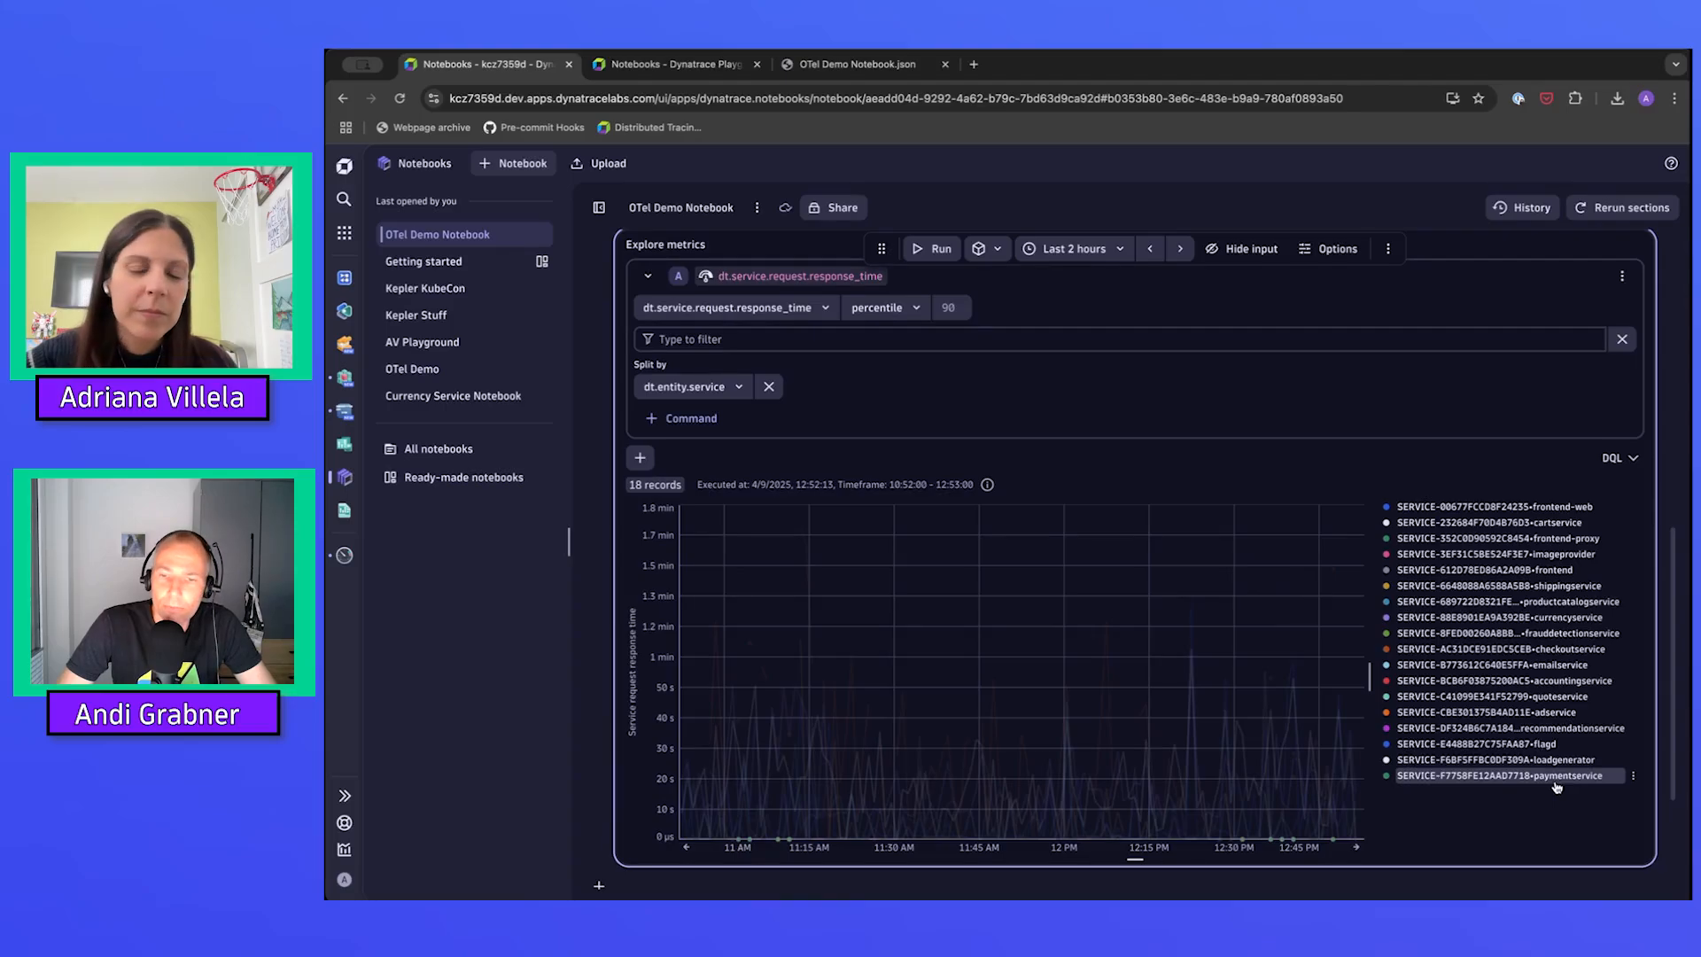
pyautogui.click(1633, 775)
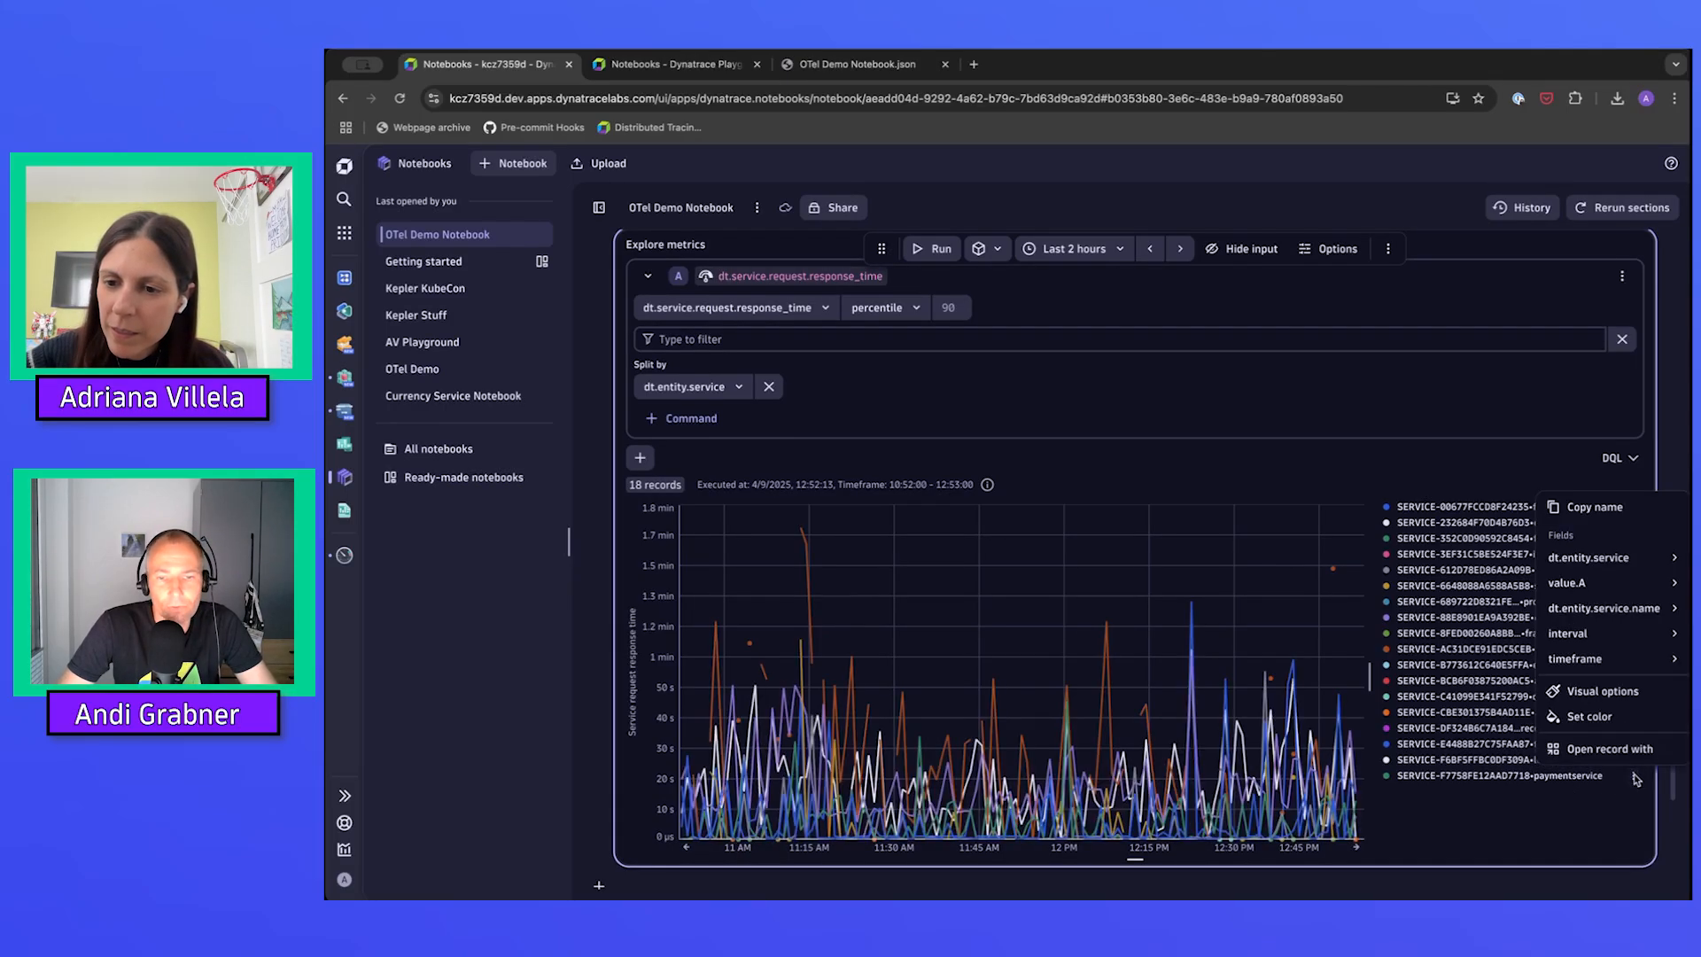
pyautogui.click(1591, 811)
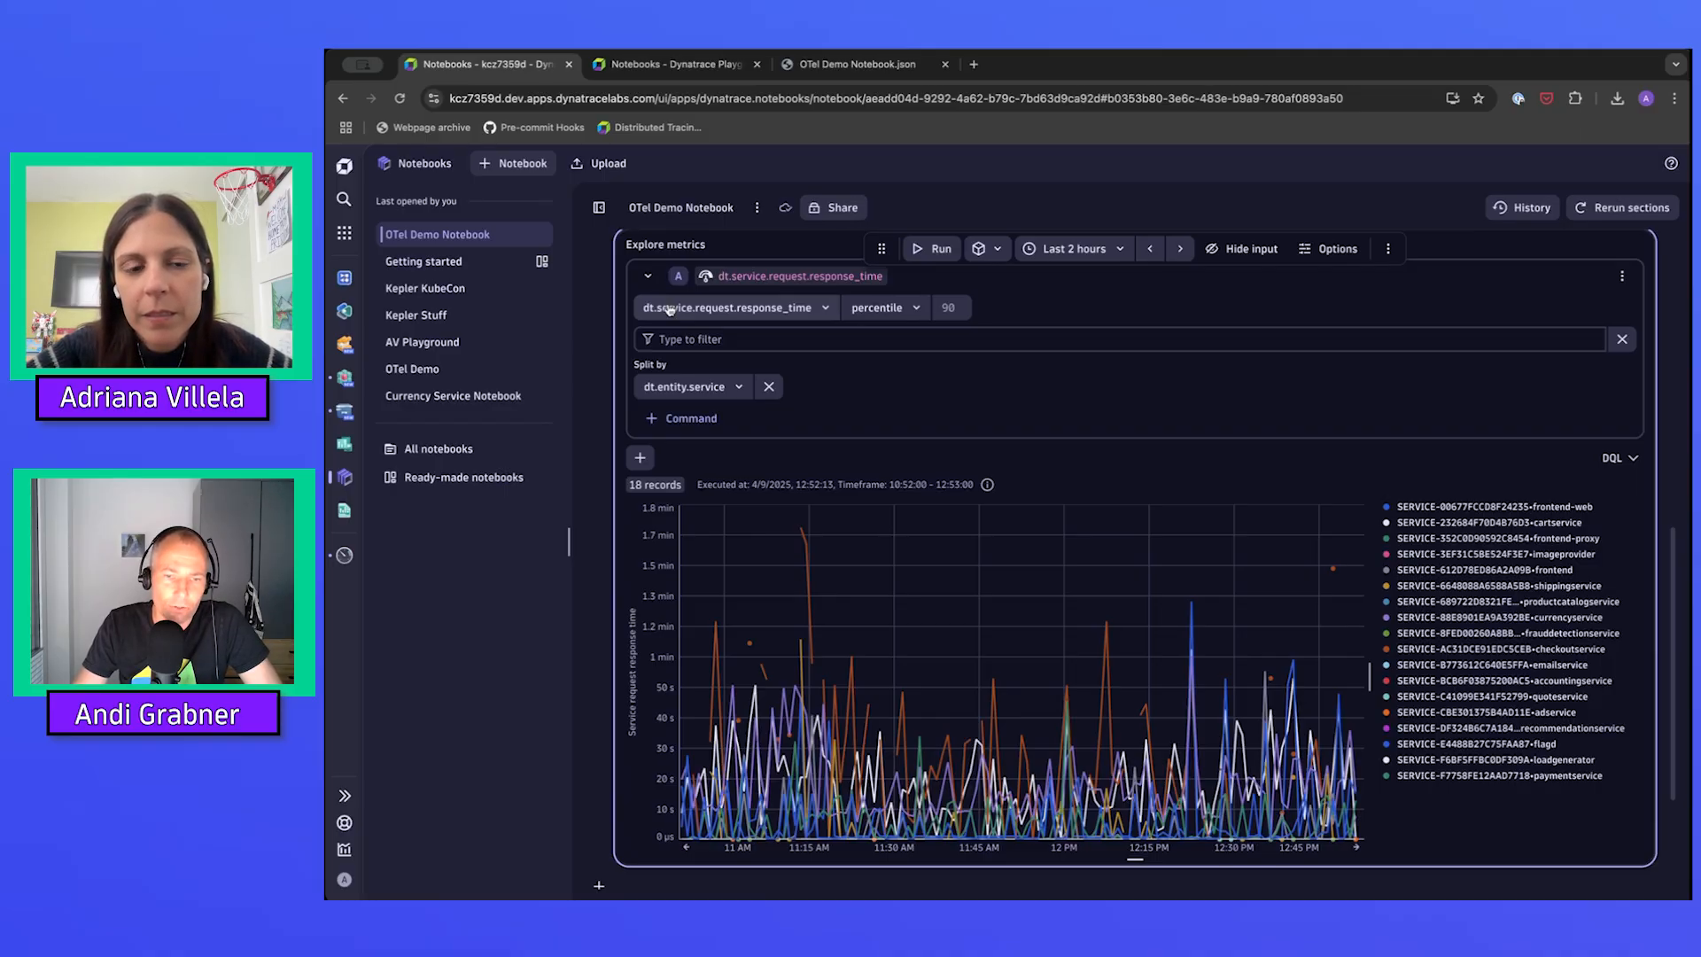
# Add a Recent logs snippet section below the service response time chart and run its query
pyautogui.scroll(-3, 669, 308)
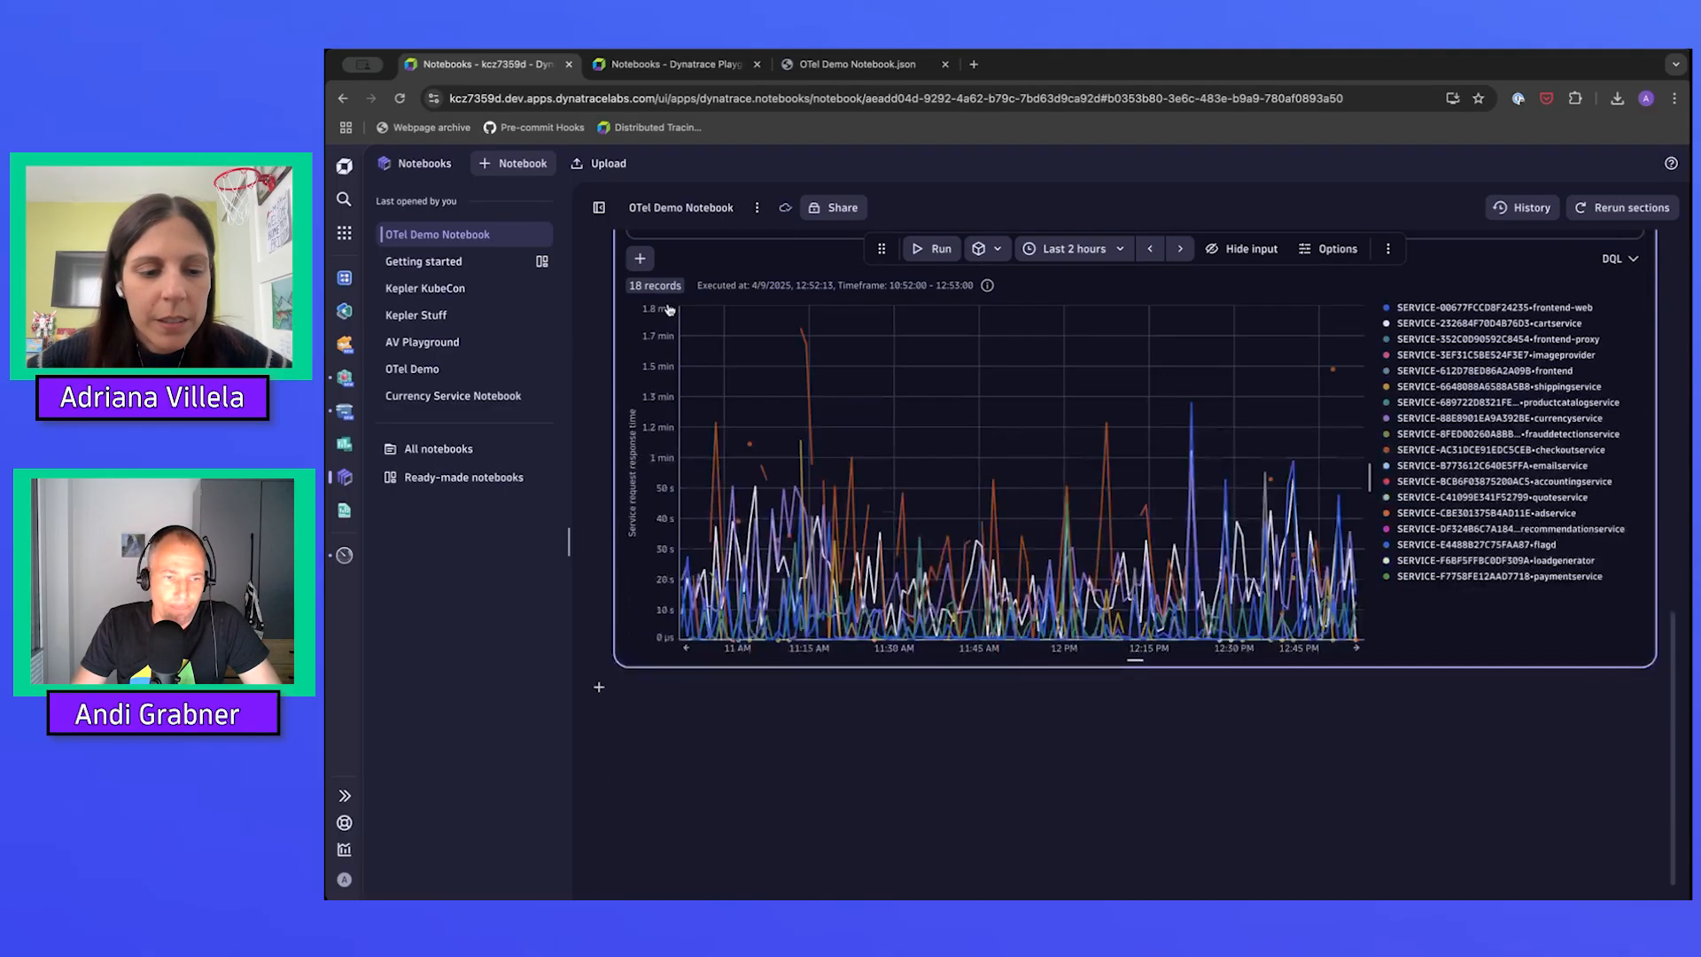
pyautogui.click(599, 686)
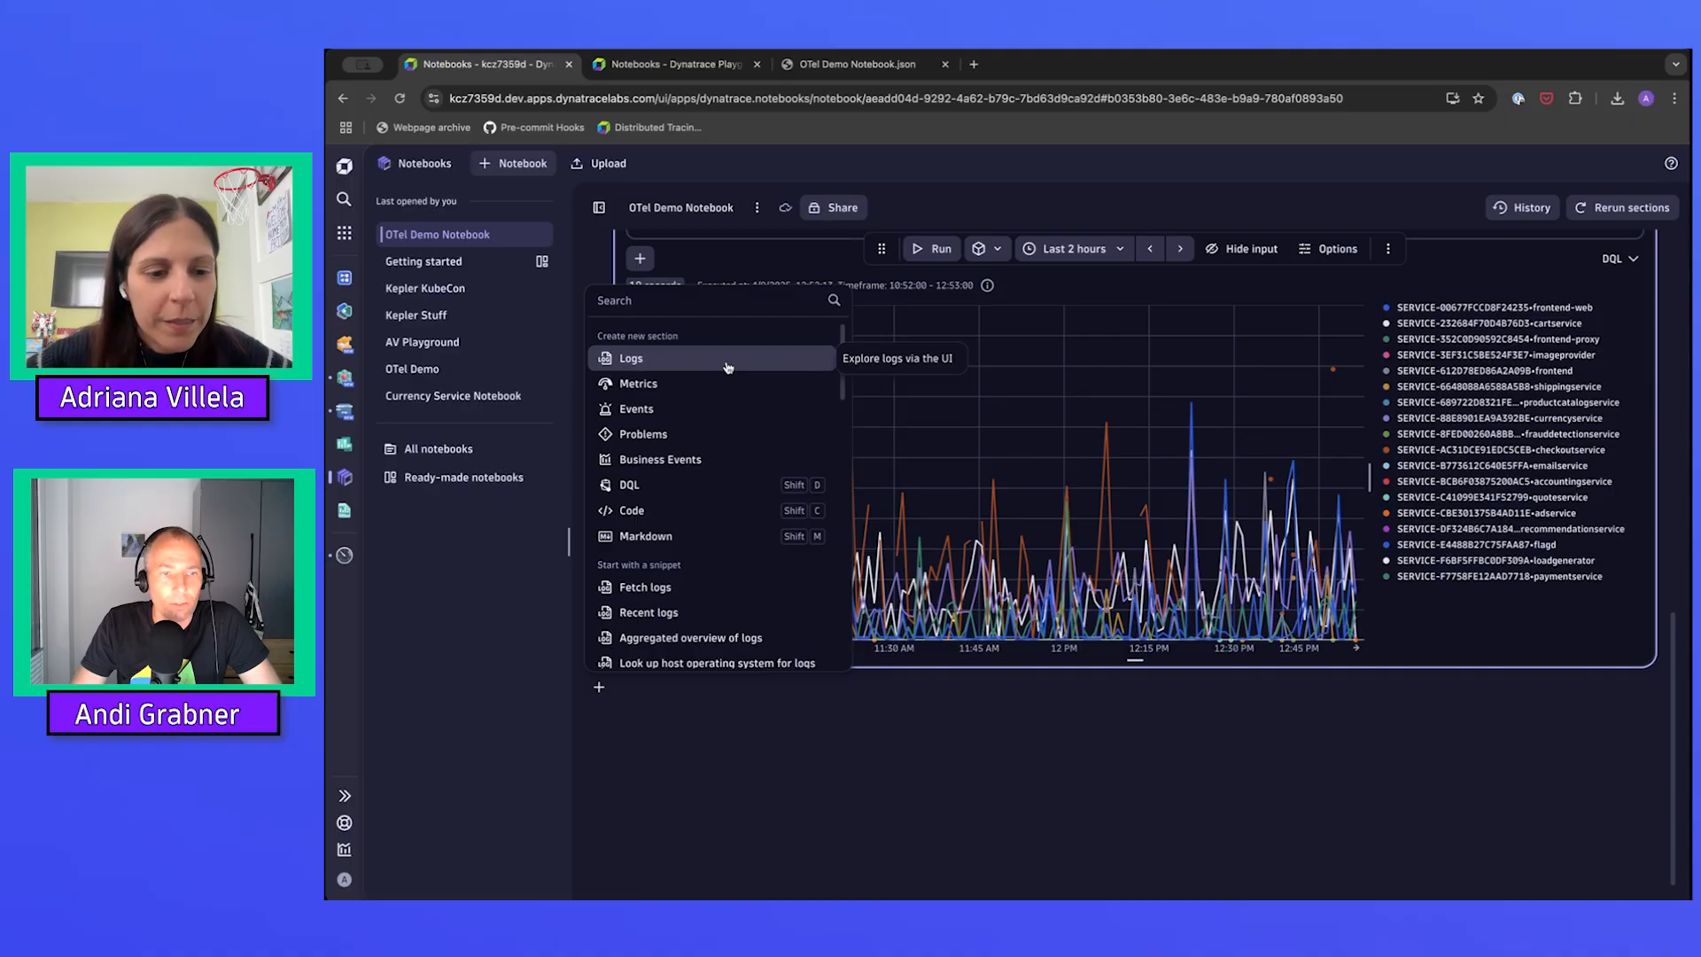
pyautogui.click(693, 615)
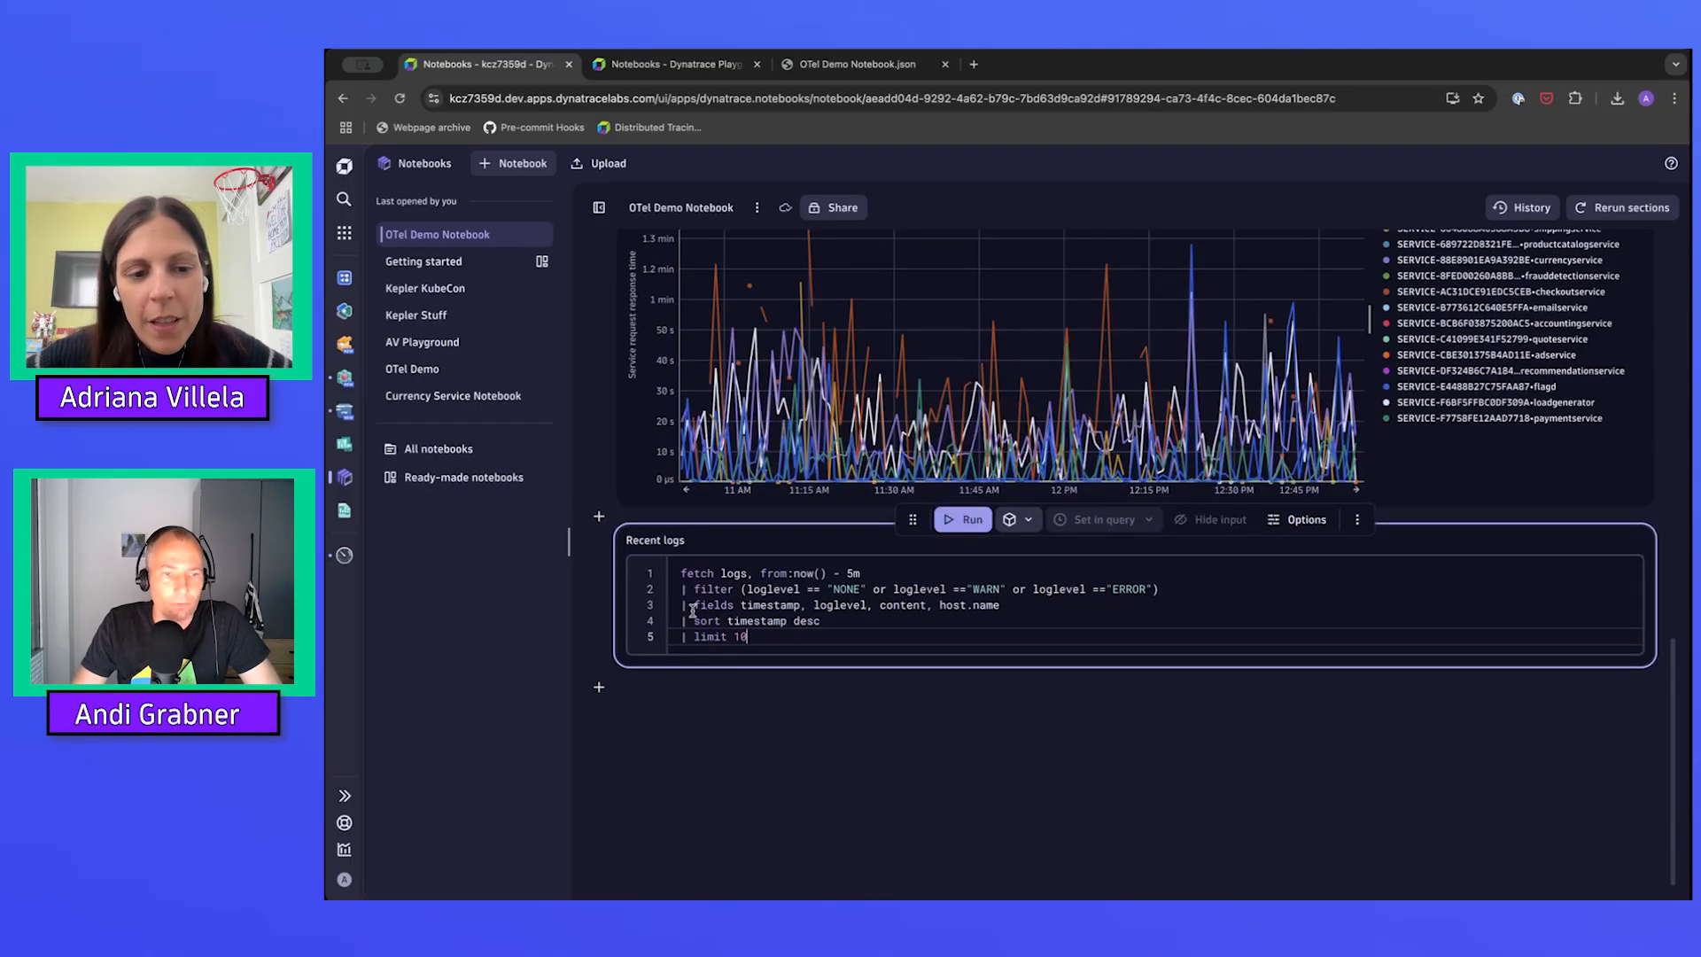
pyautogui.moveTo(673, 571); pyautogui.dragTo(806, 635)
pyautogui.click(837, 635)
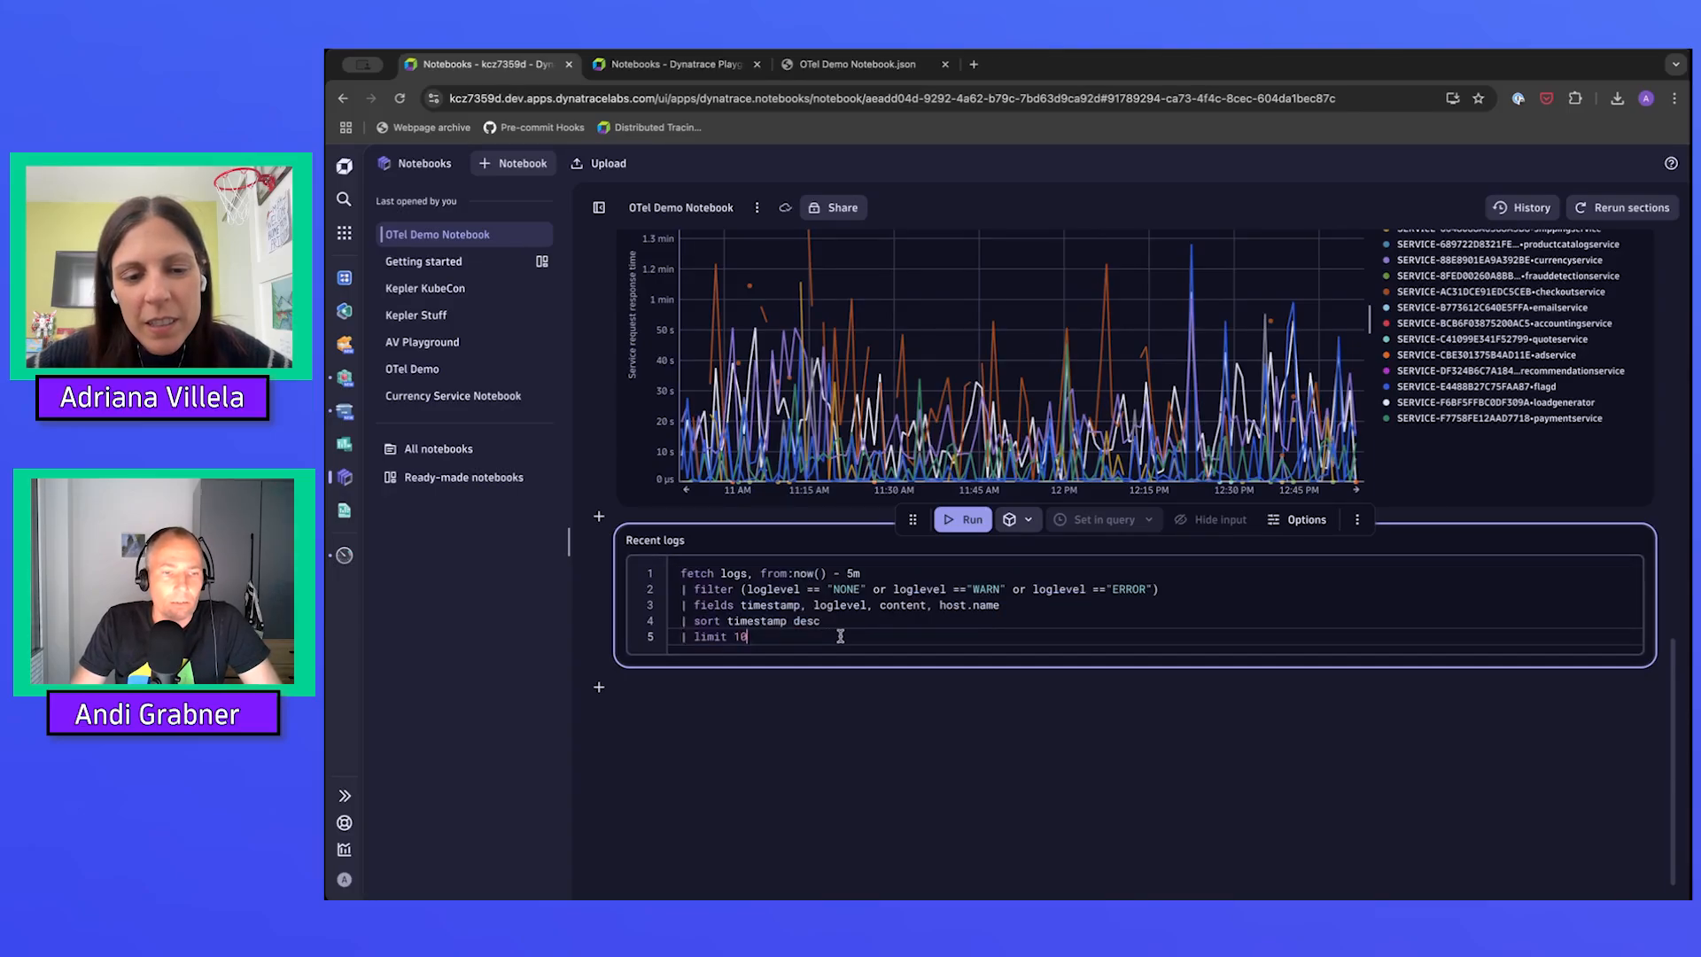
pyautogui.click(965, 529)
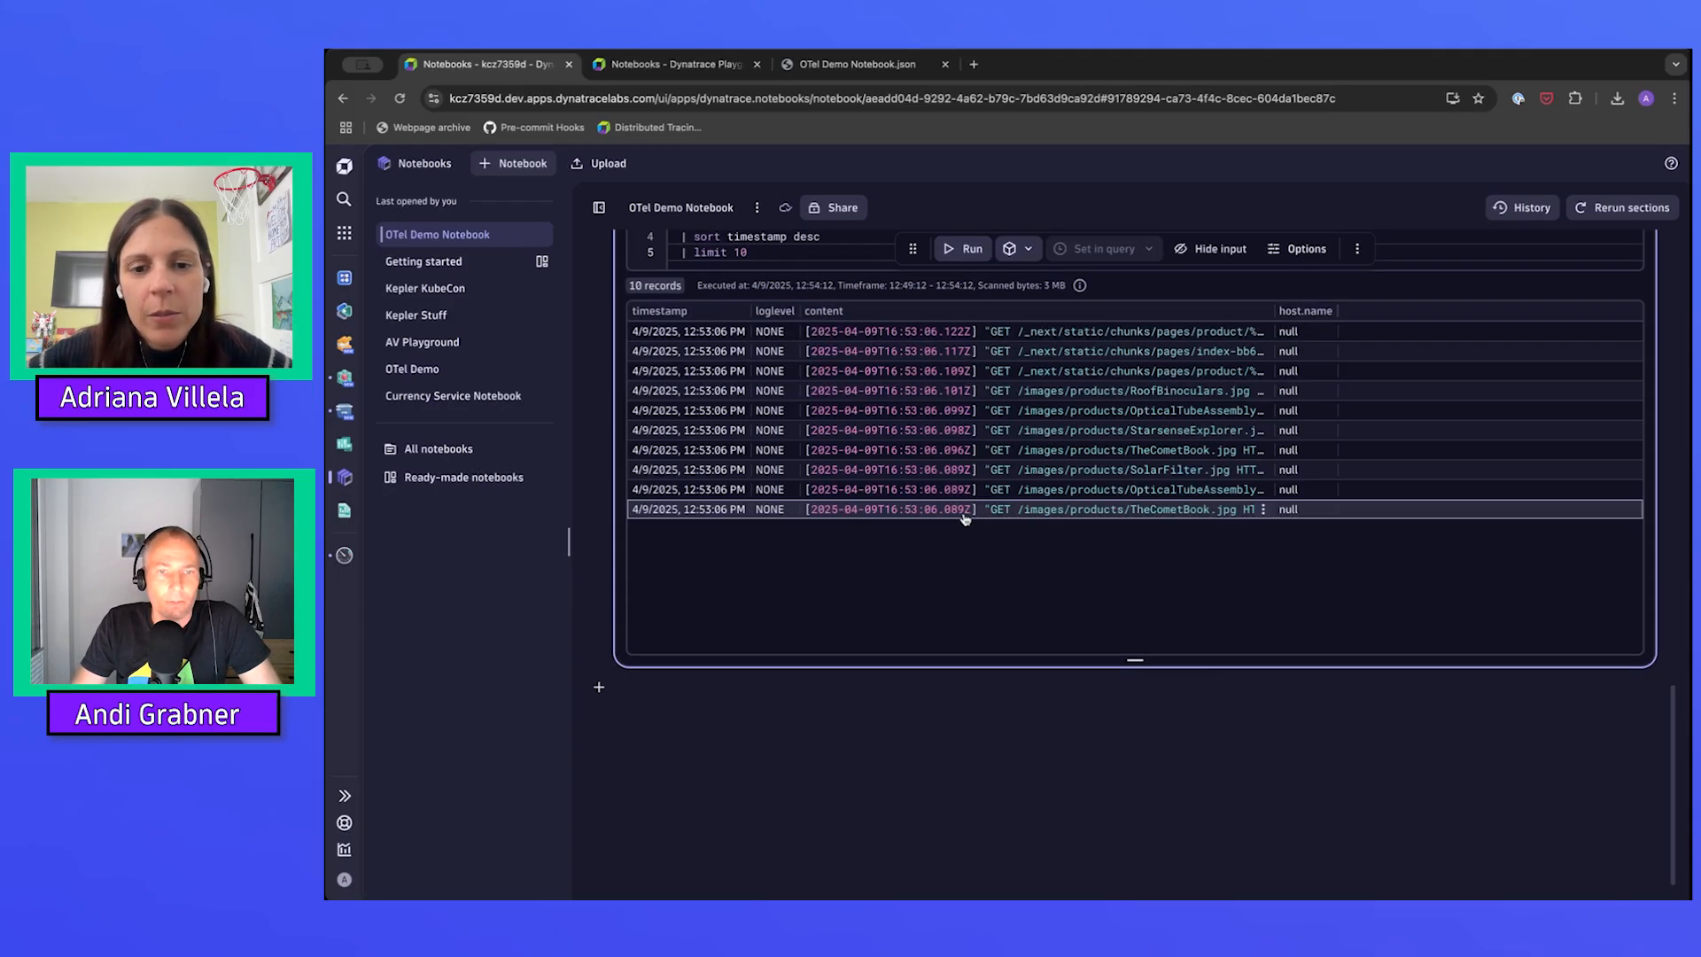
# Examine the Recent logs query and its result table, comparing them with the service response time section above
pyautogui.scroll(2, 965, 518)
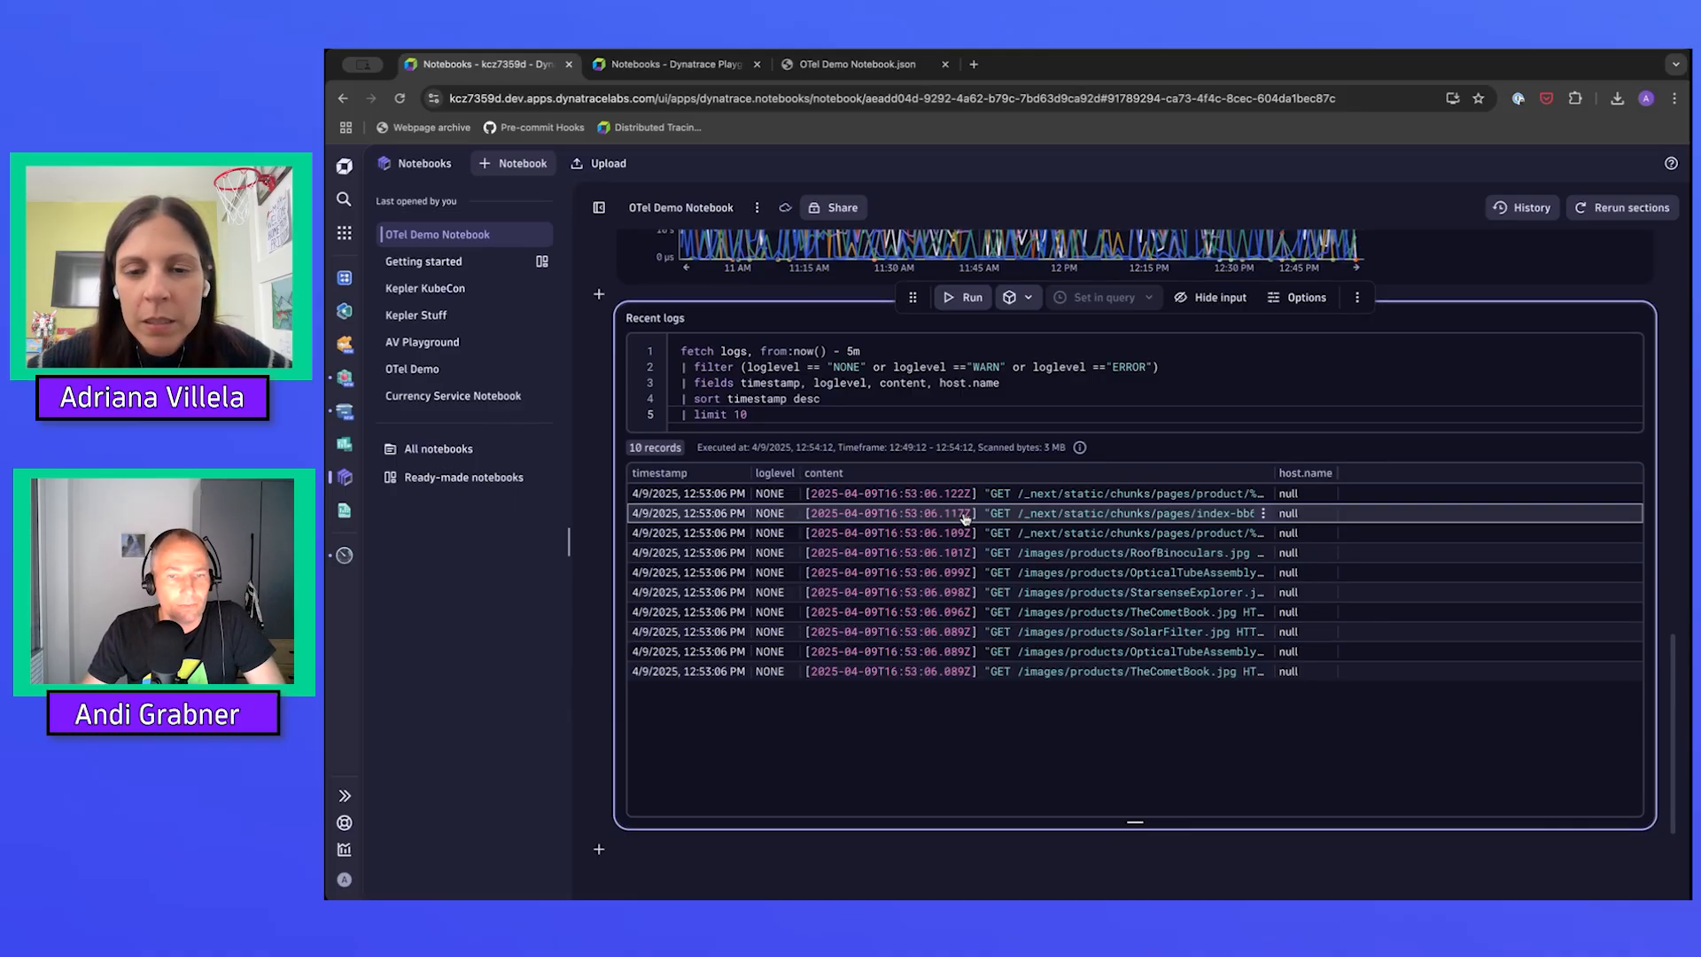
pyautogui.scroll(1, 965, 518)
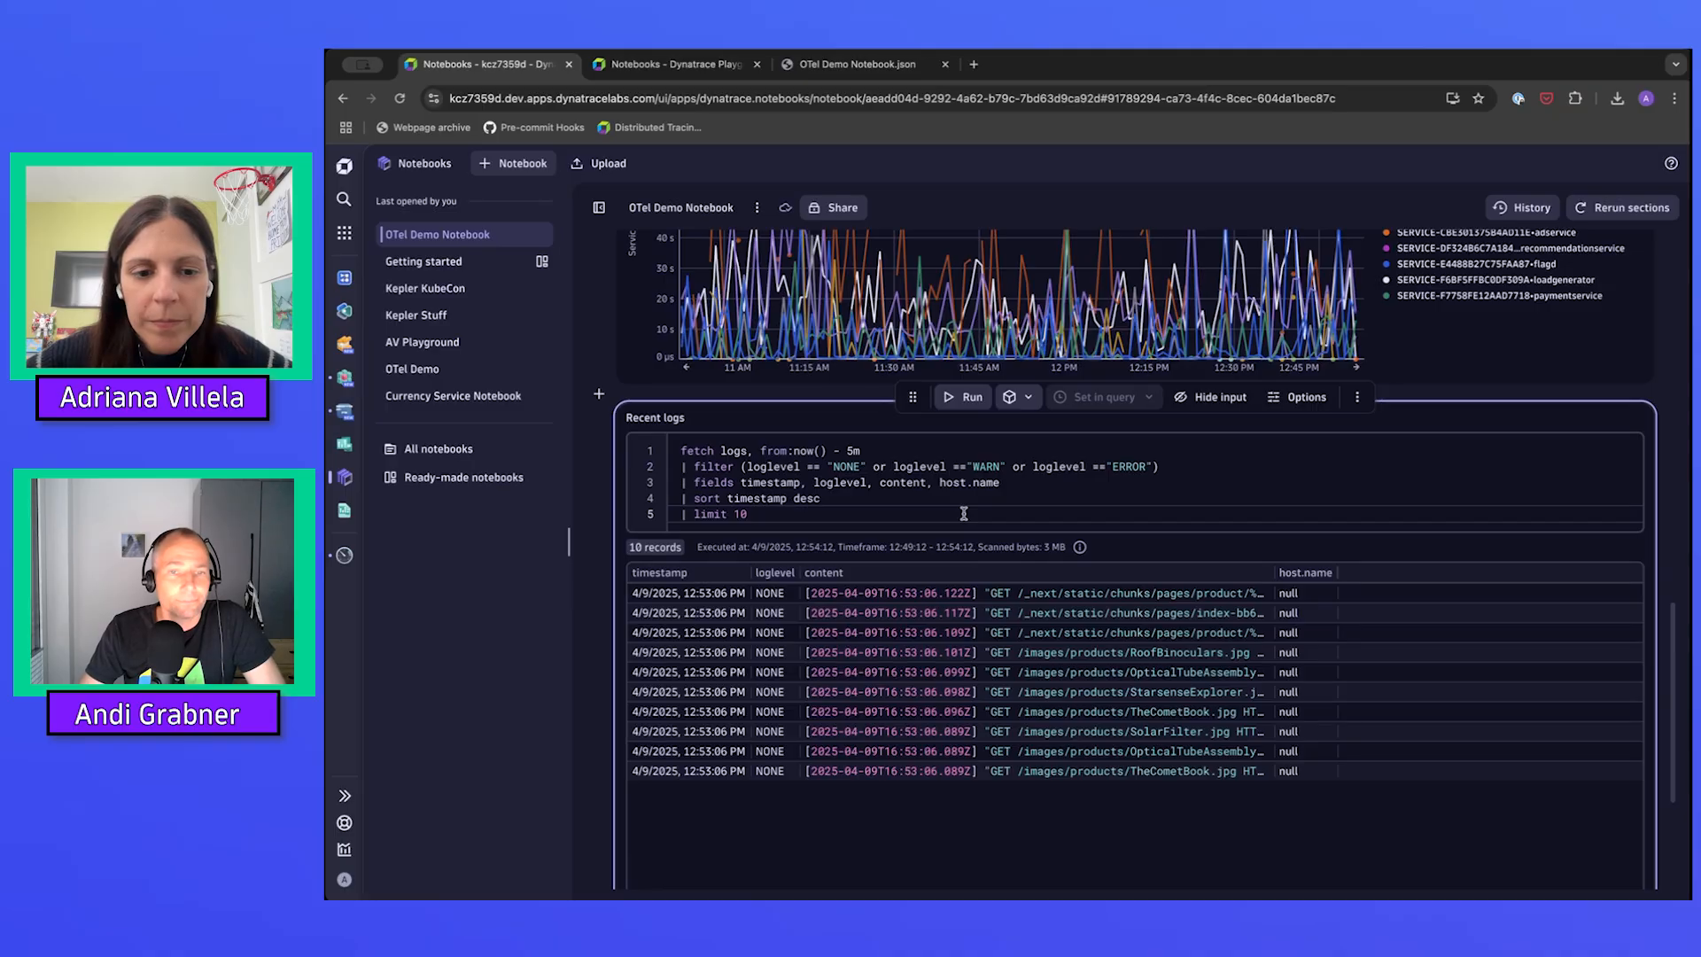
pyautogui.scroll(-2, 964, 514)
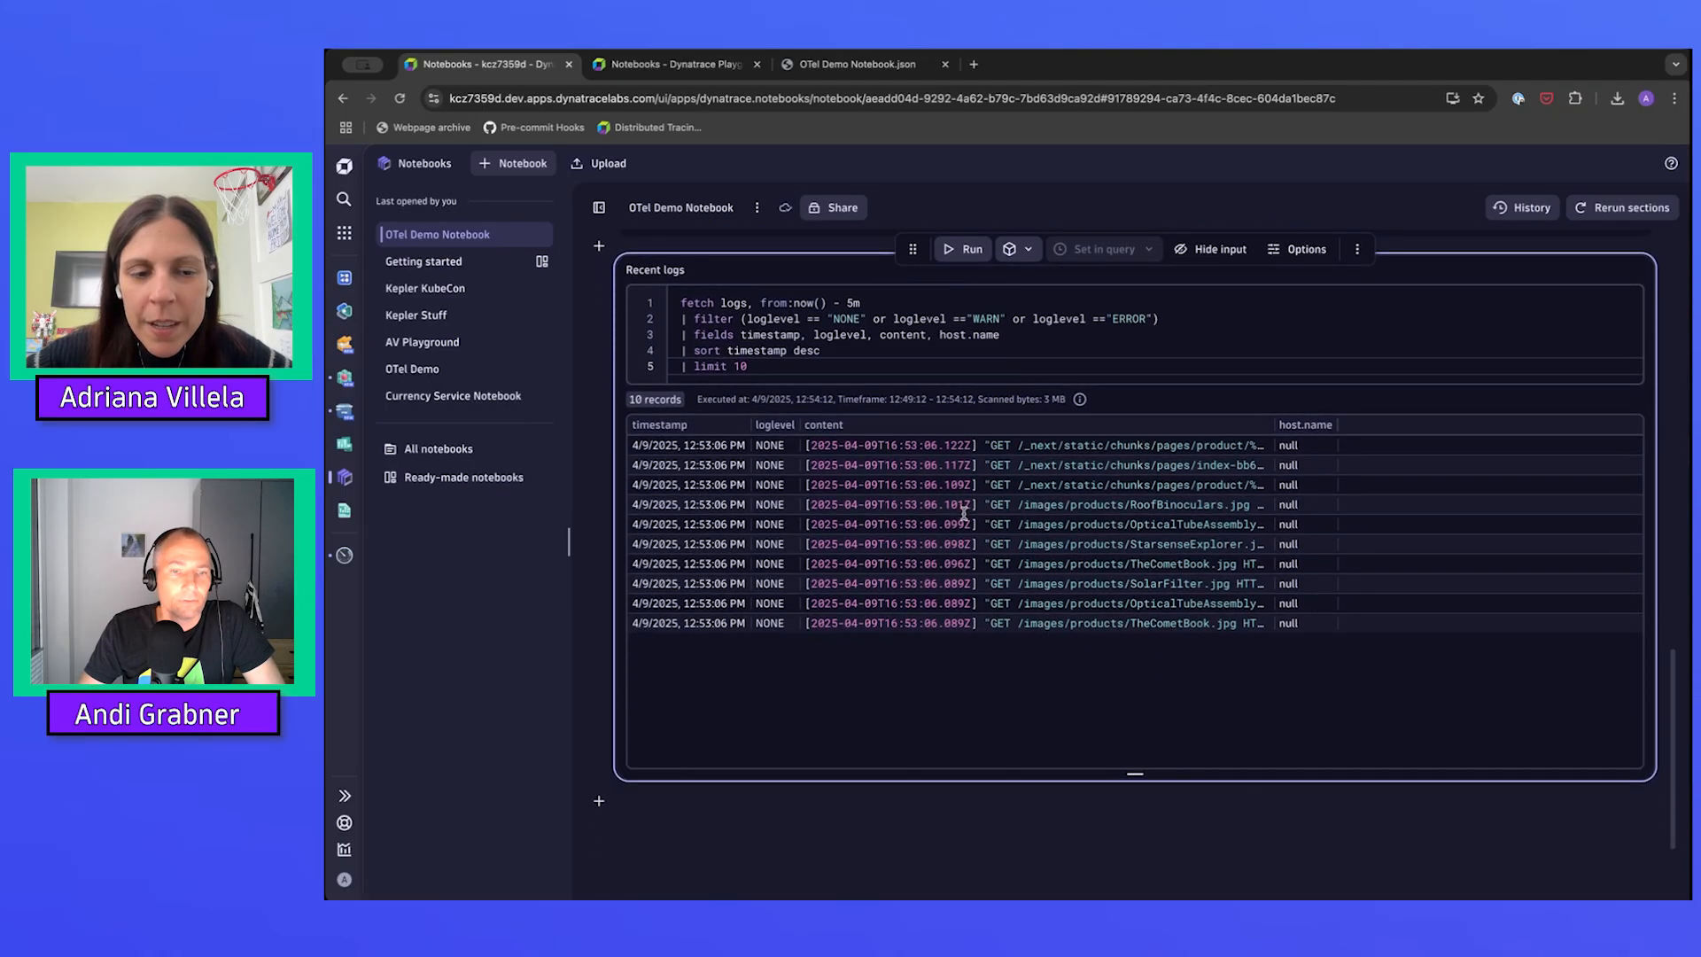
pyautogui.scroll(6, 964, 513)
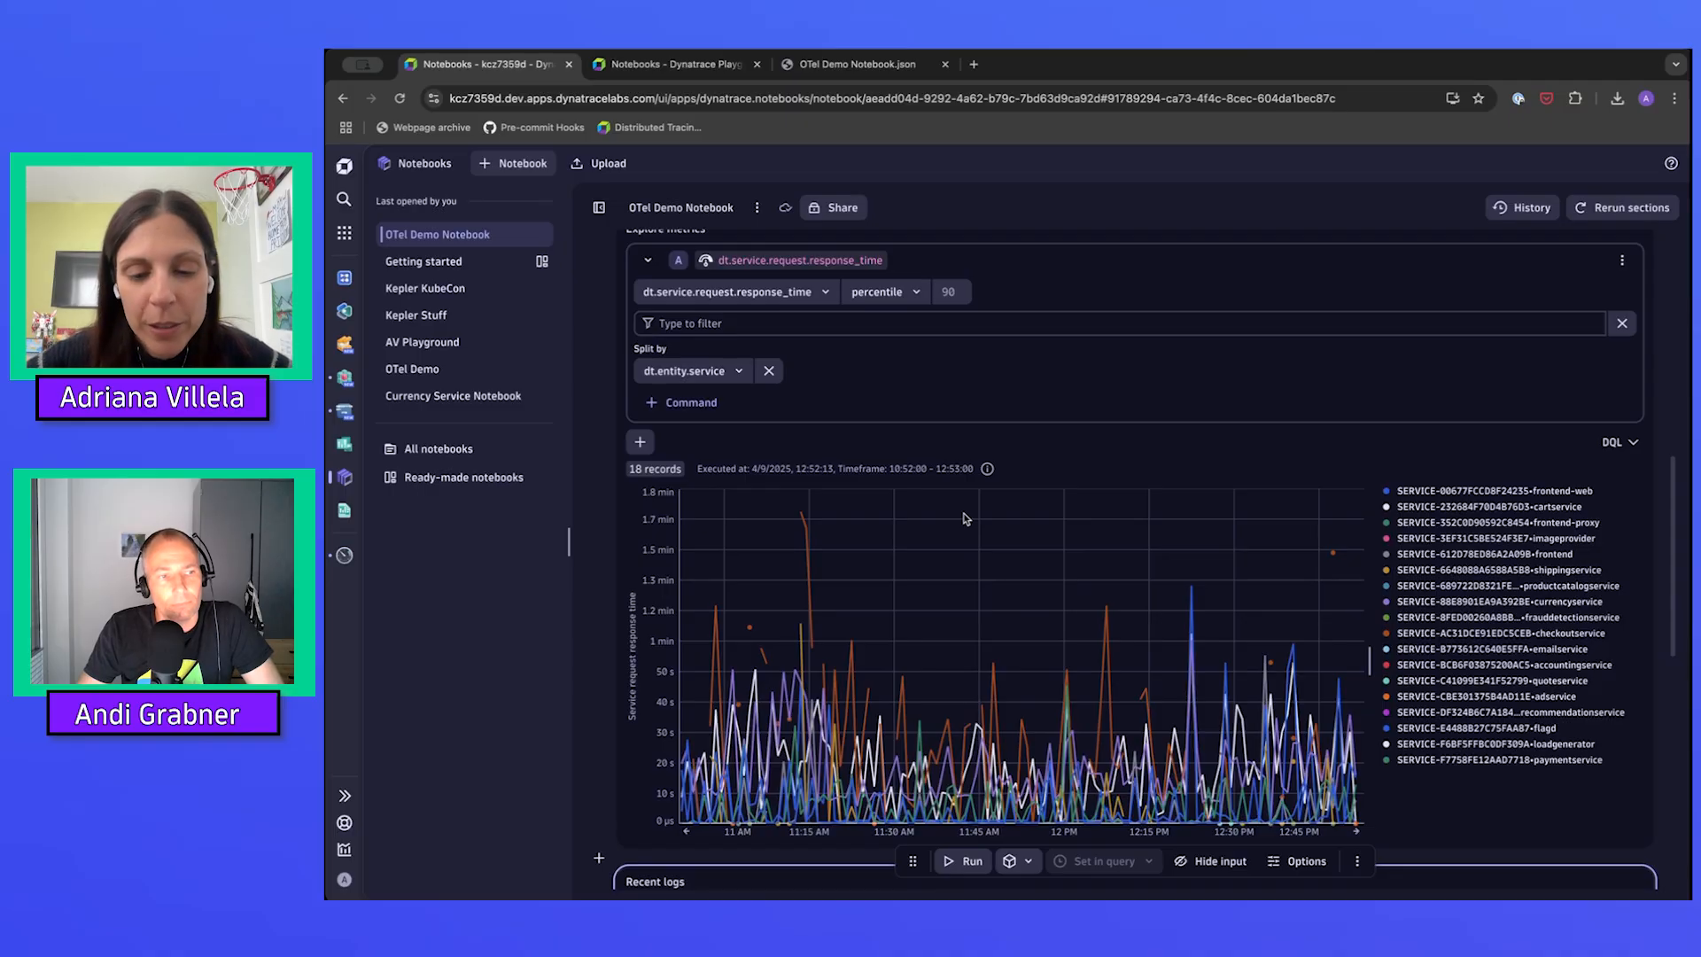
pyautogui.scroll(-3, 965, 519)
pyautogui.scroll(-3, 966, 519)
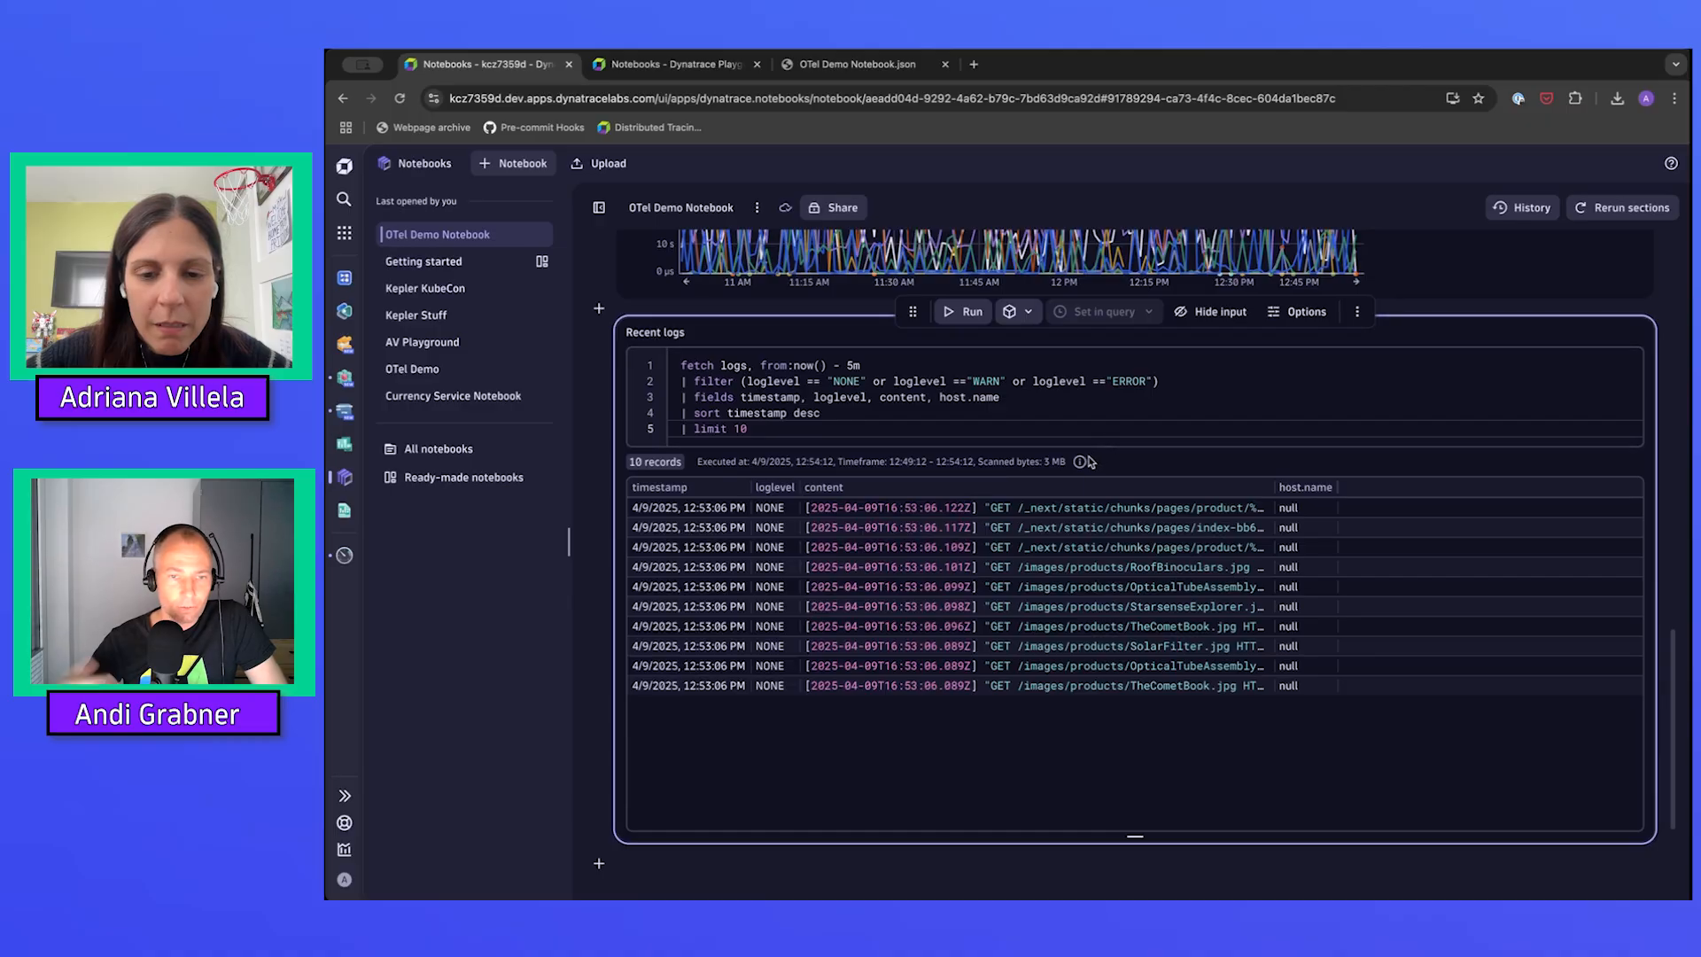
pyautogui.moveTo(1081, 463)
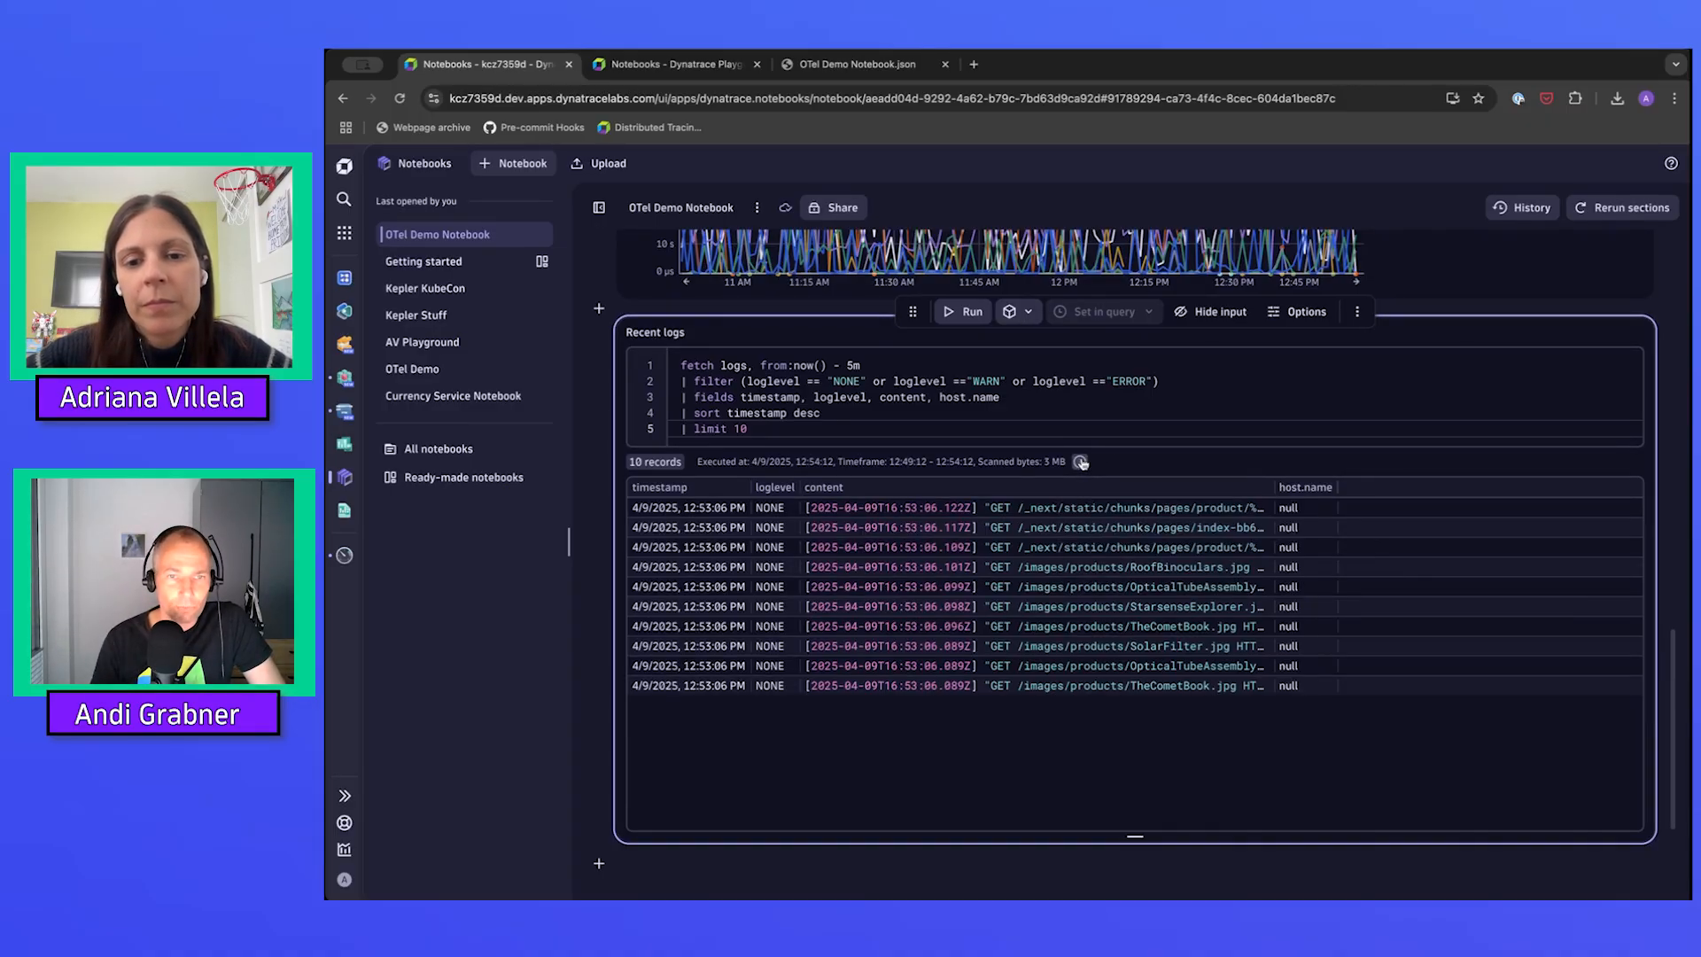
pyautogui.scroll(3, 1080, 463)
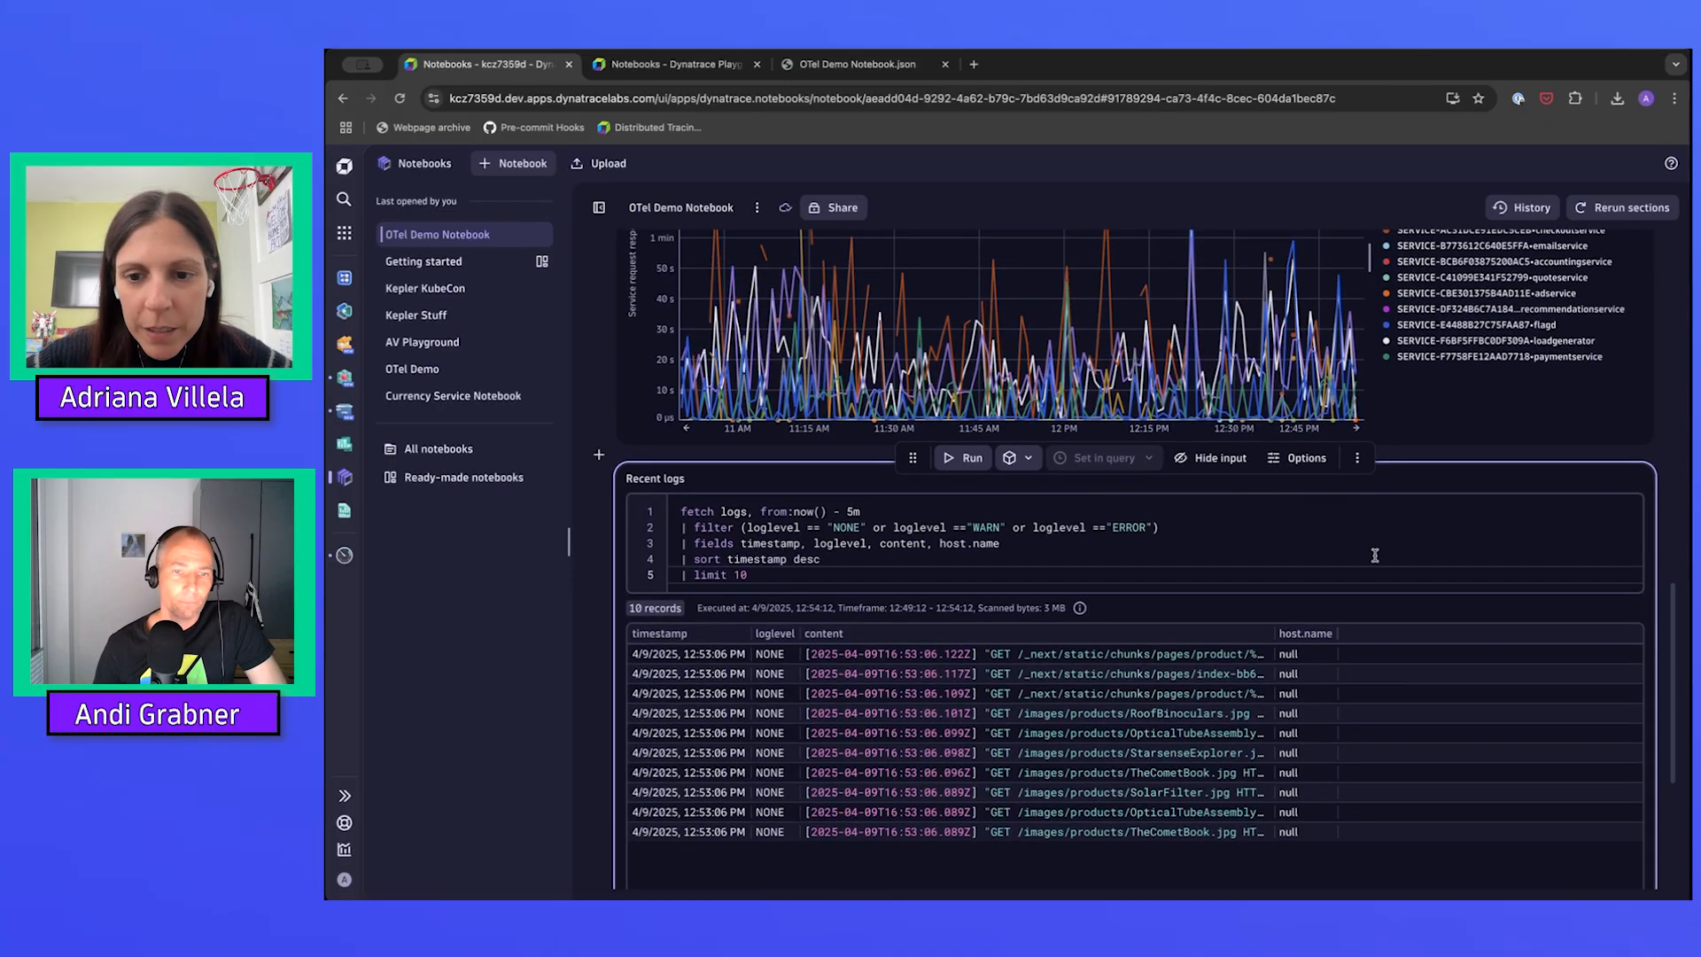
pyautogui.scroll(5, 1374, 555)
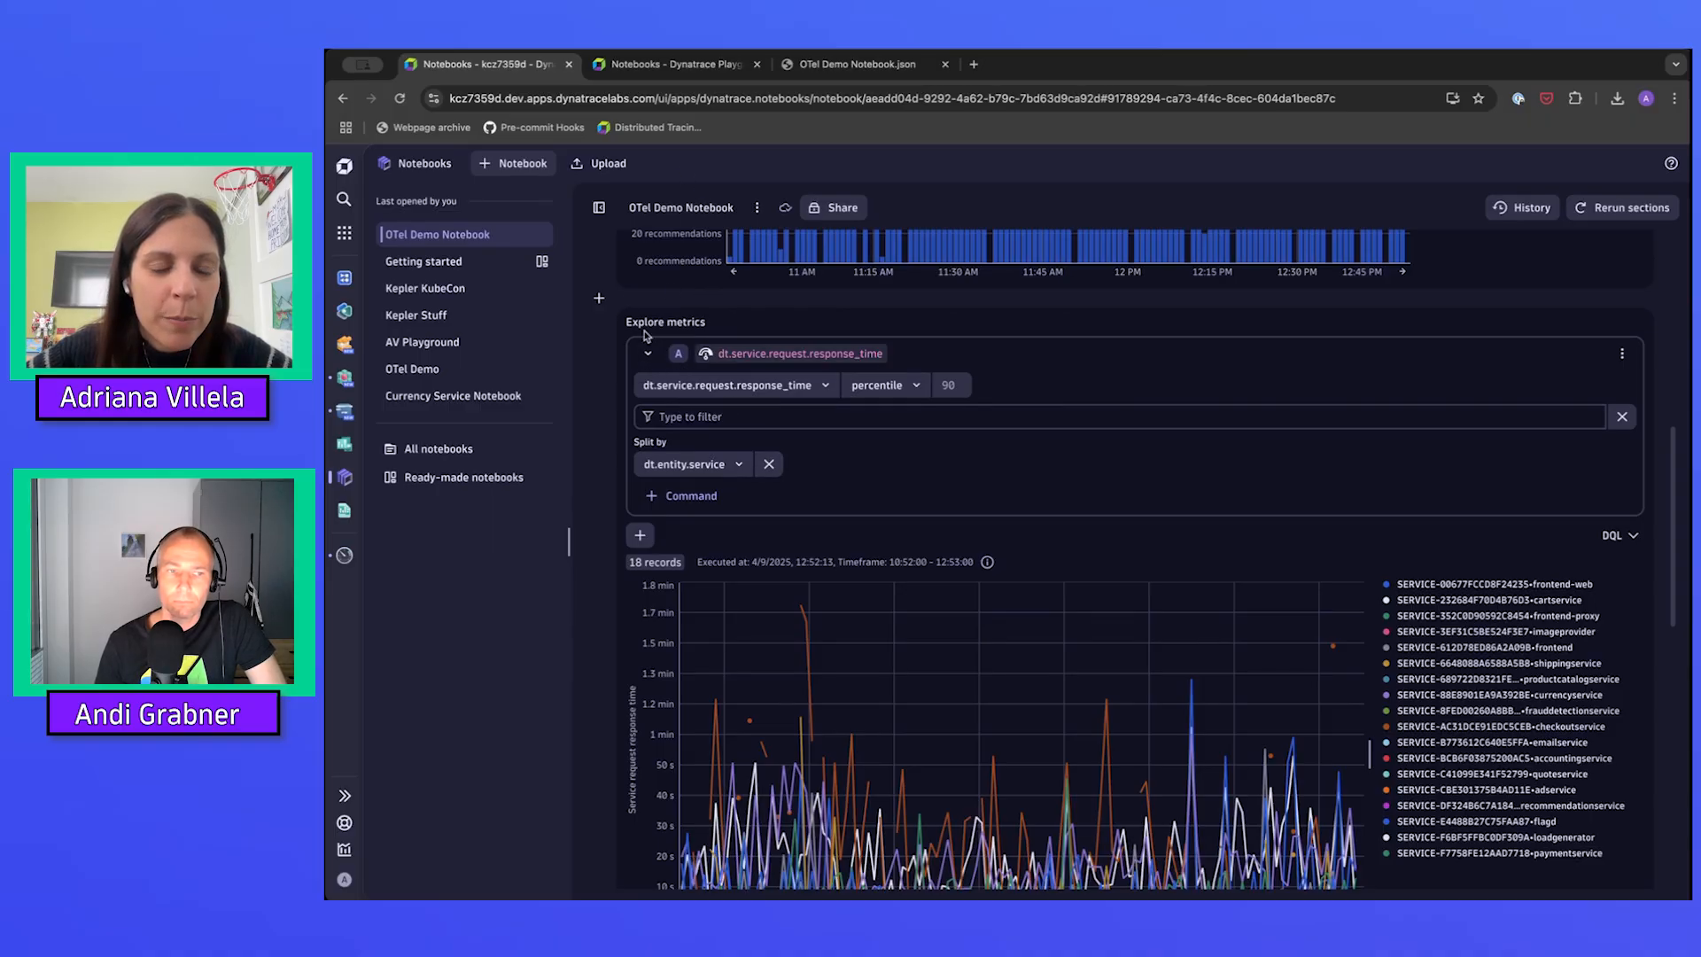
pyautogui.scroll(-7, 758, 492)
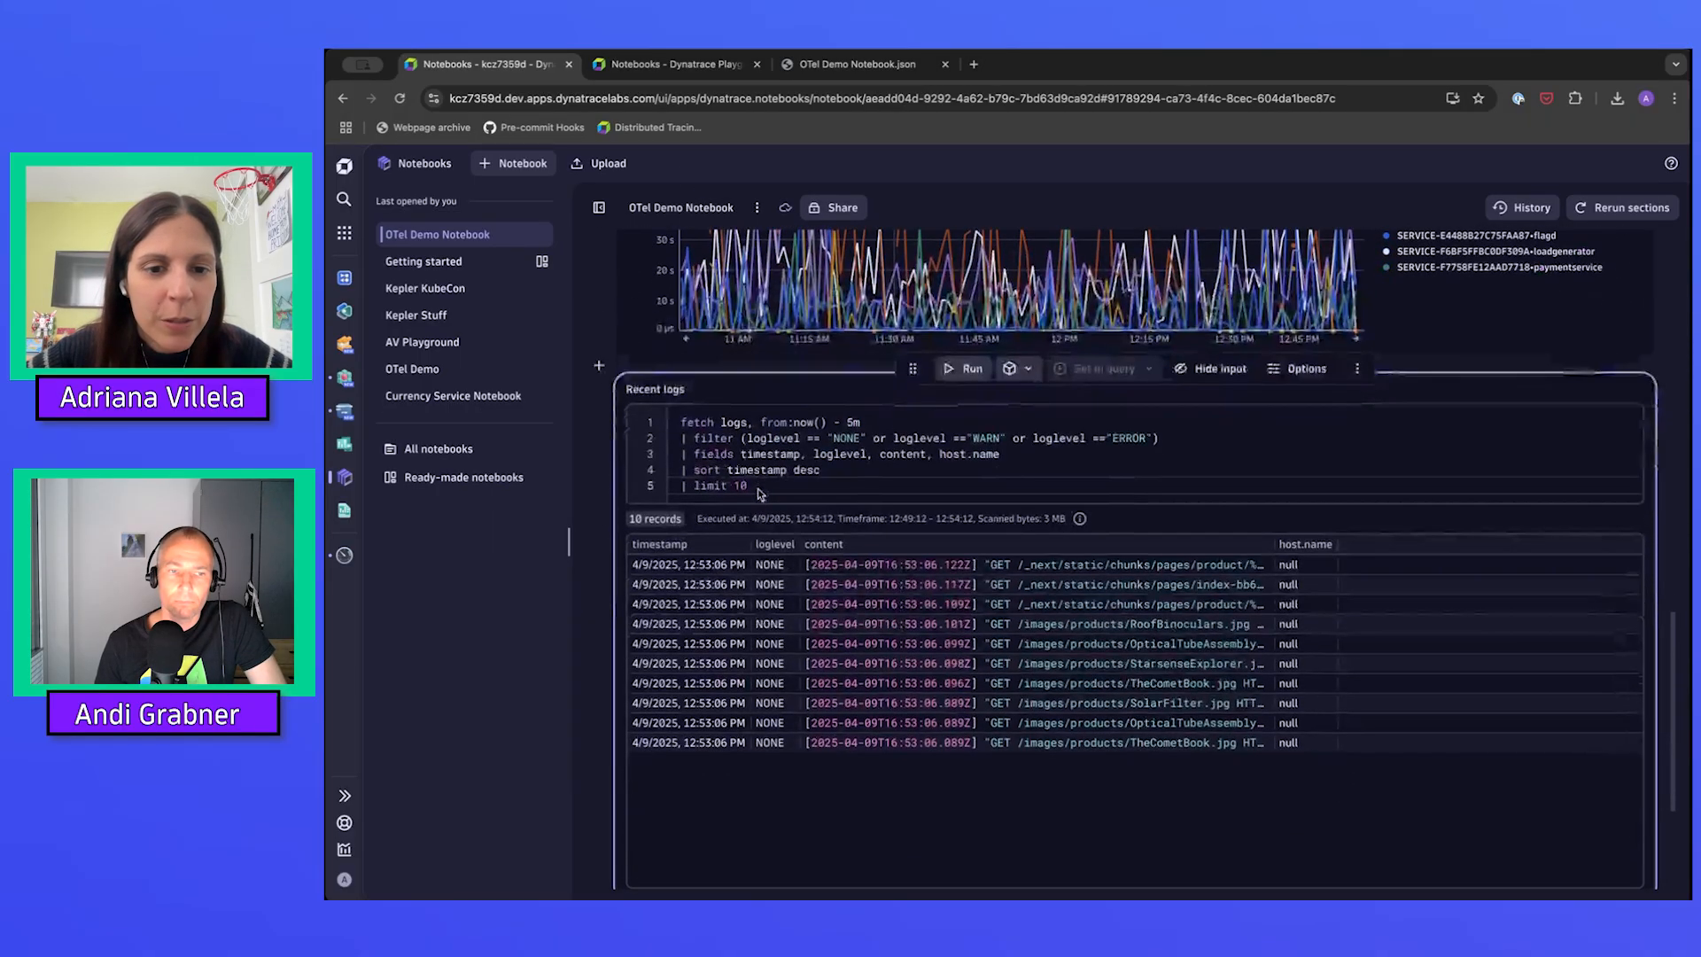
pyautogui.scroll(6, 685, 406)
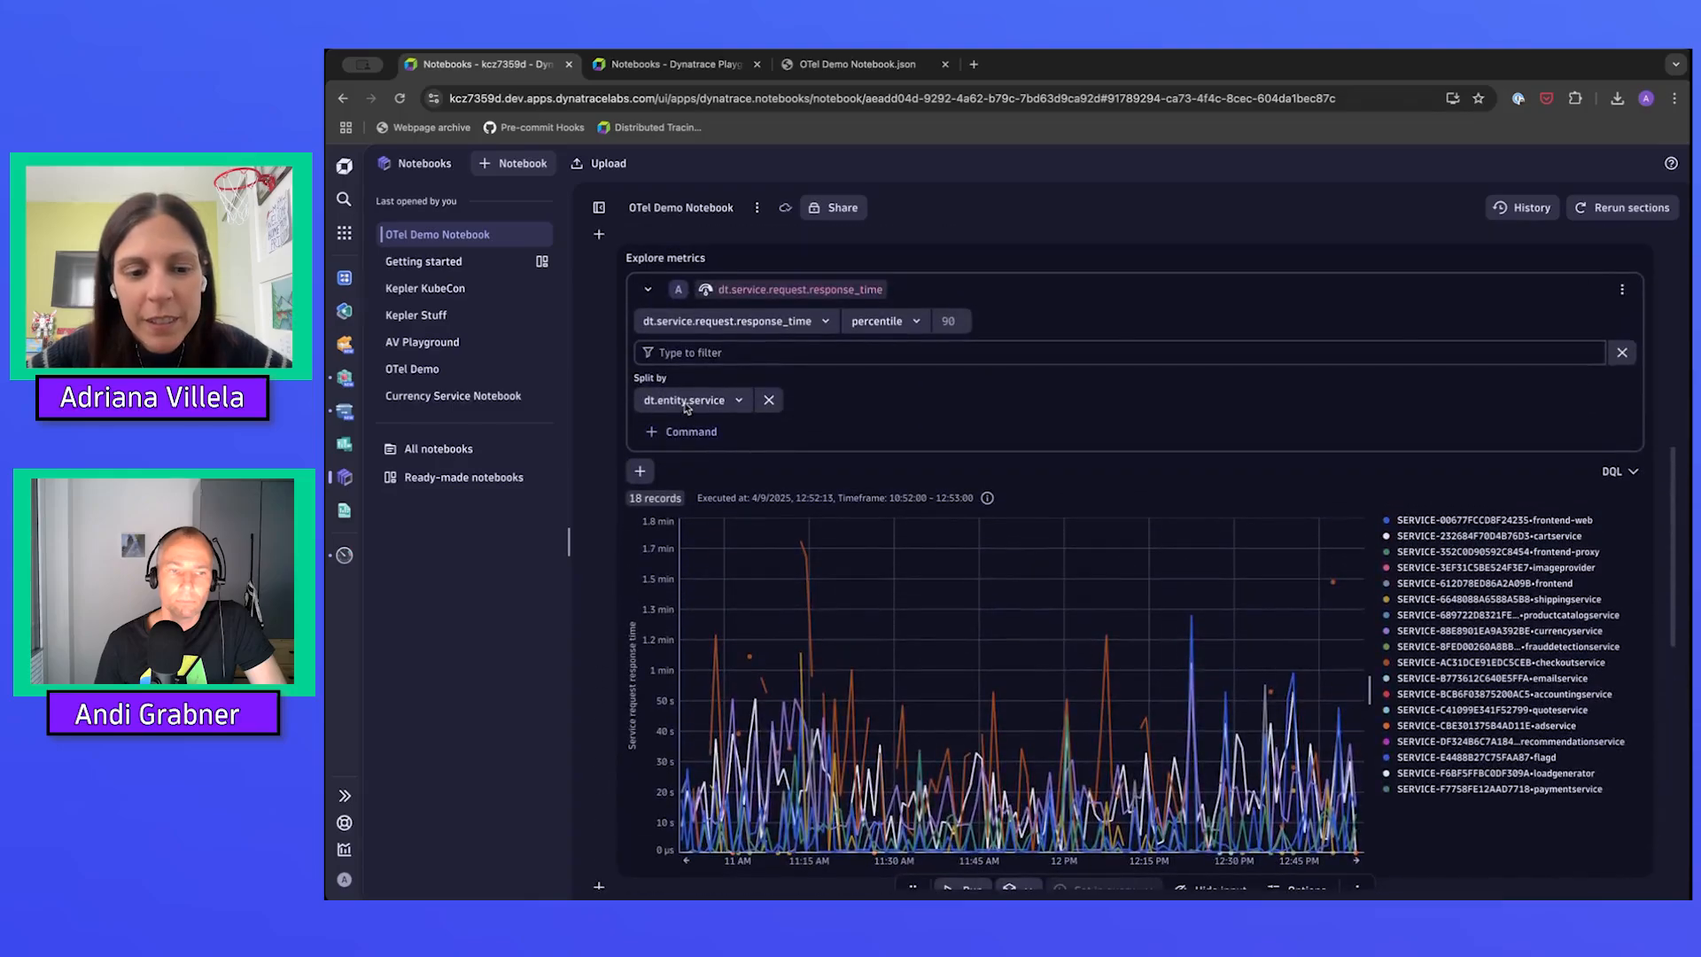
pyautogui.scroll(-2, 783, 610)
pyautogui.scroll(-2, 784, 609)
pyautogui.scroll(5, 784, 610)
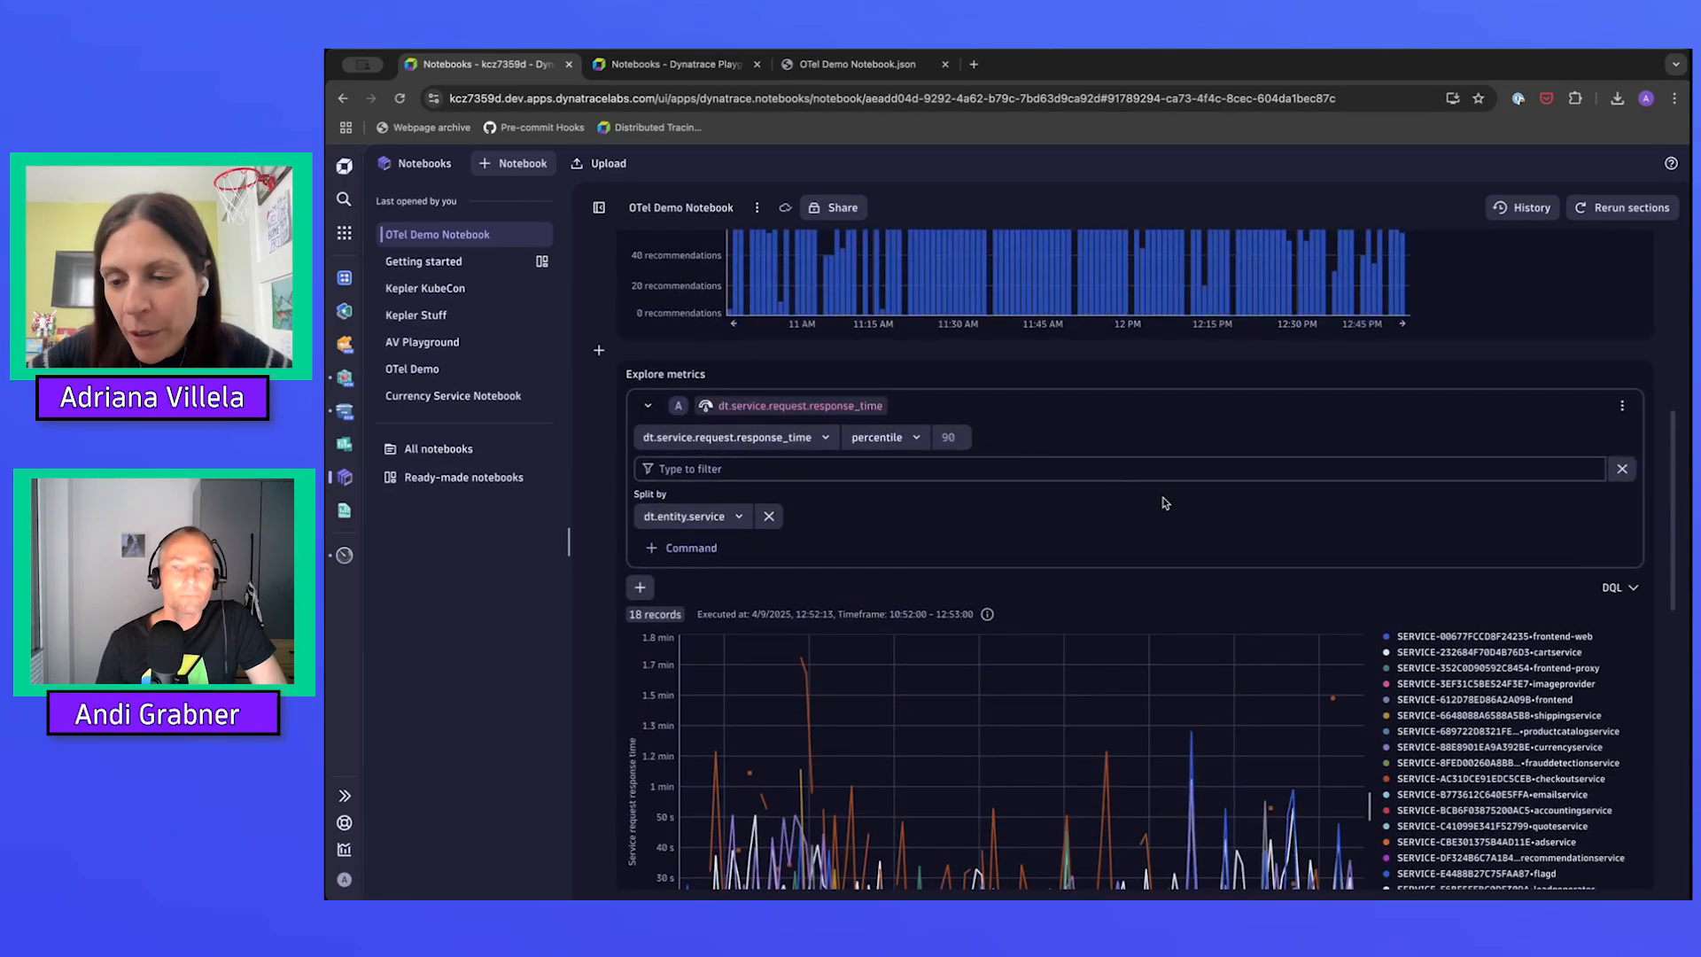
# Reveal the DQL behind the service response time chart and compare it with the Recent logs query
pyautogui.click(1635, 589)
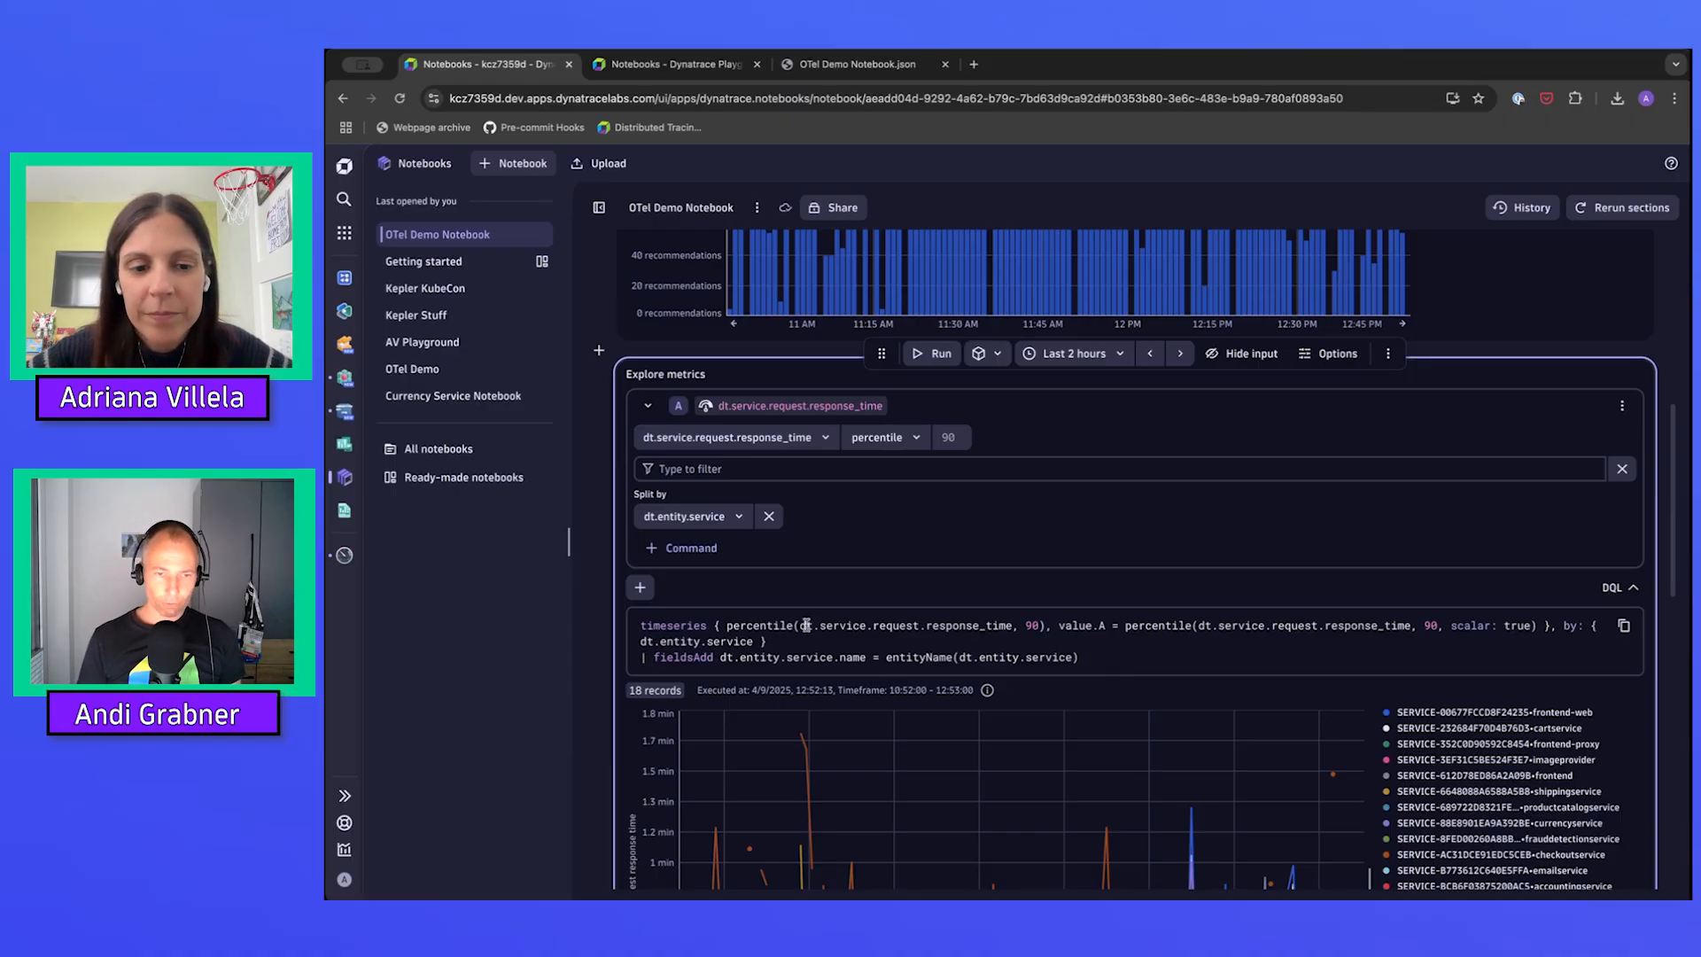
pyautogui.scroll(-1, 806, 625)
pyautogui.scroll(-5, 806, 625)
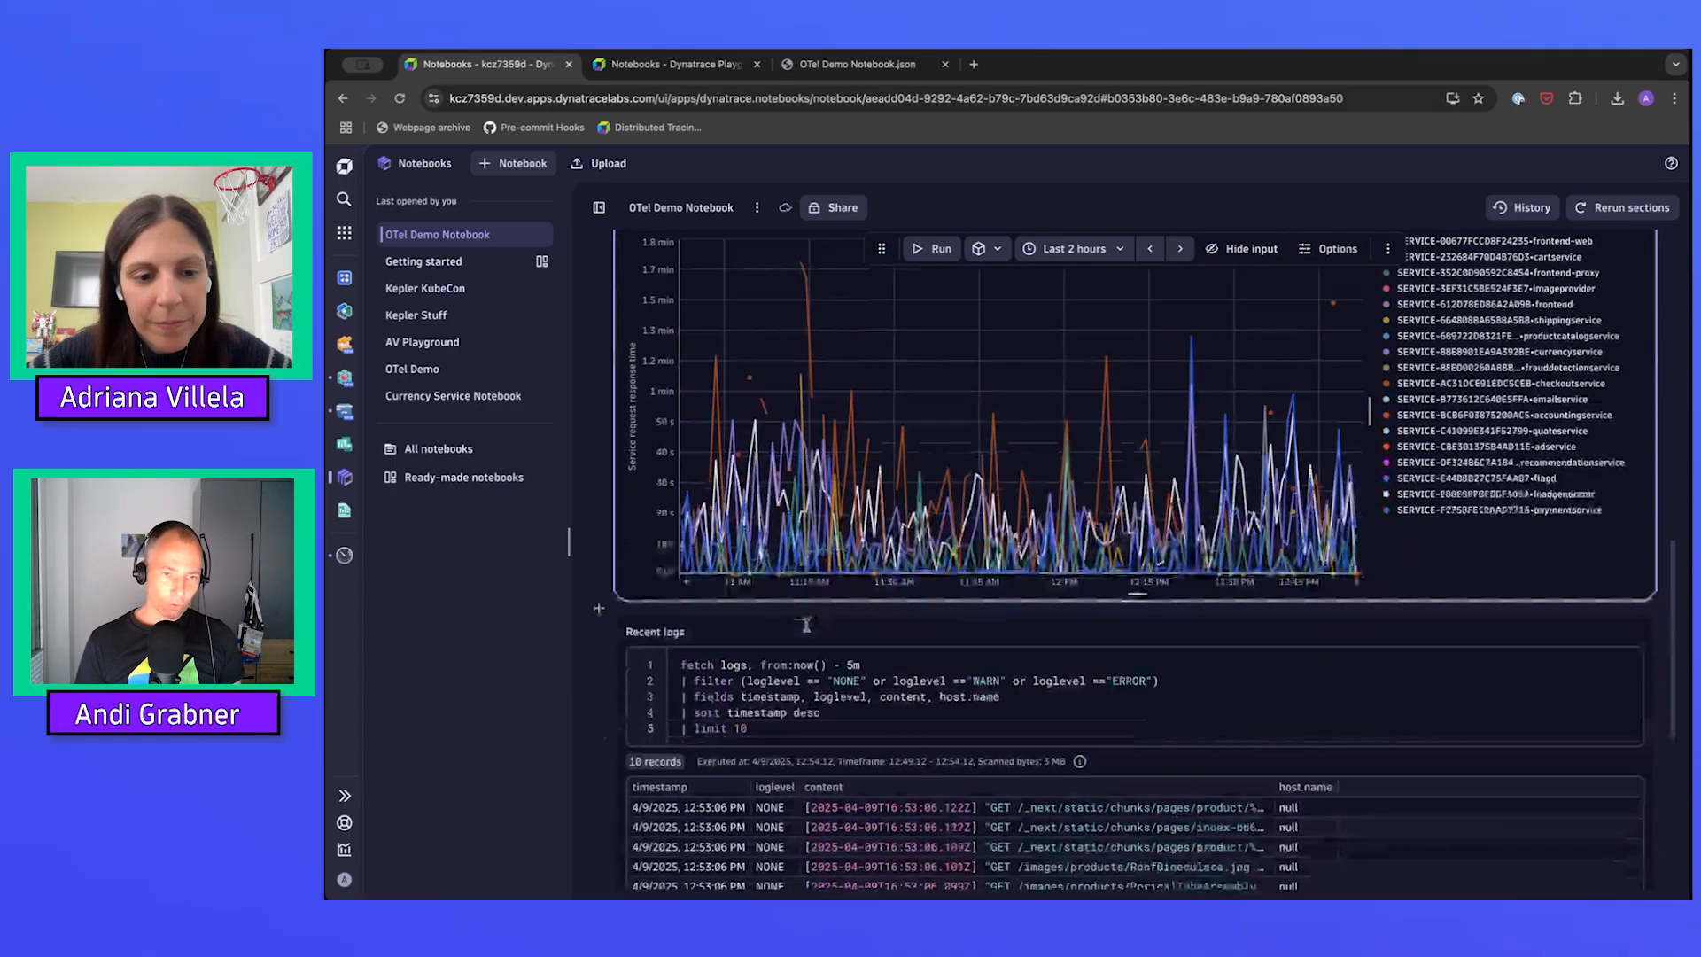
pyautogui.click(785, 591)
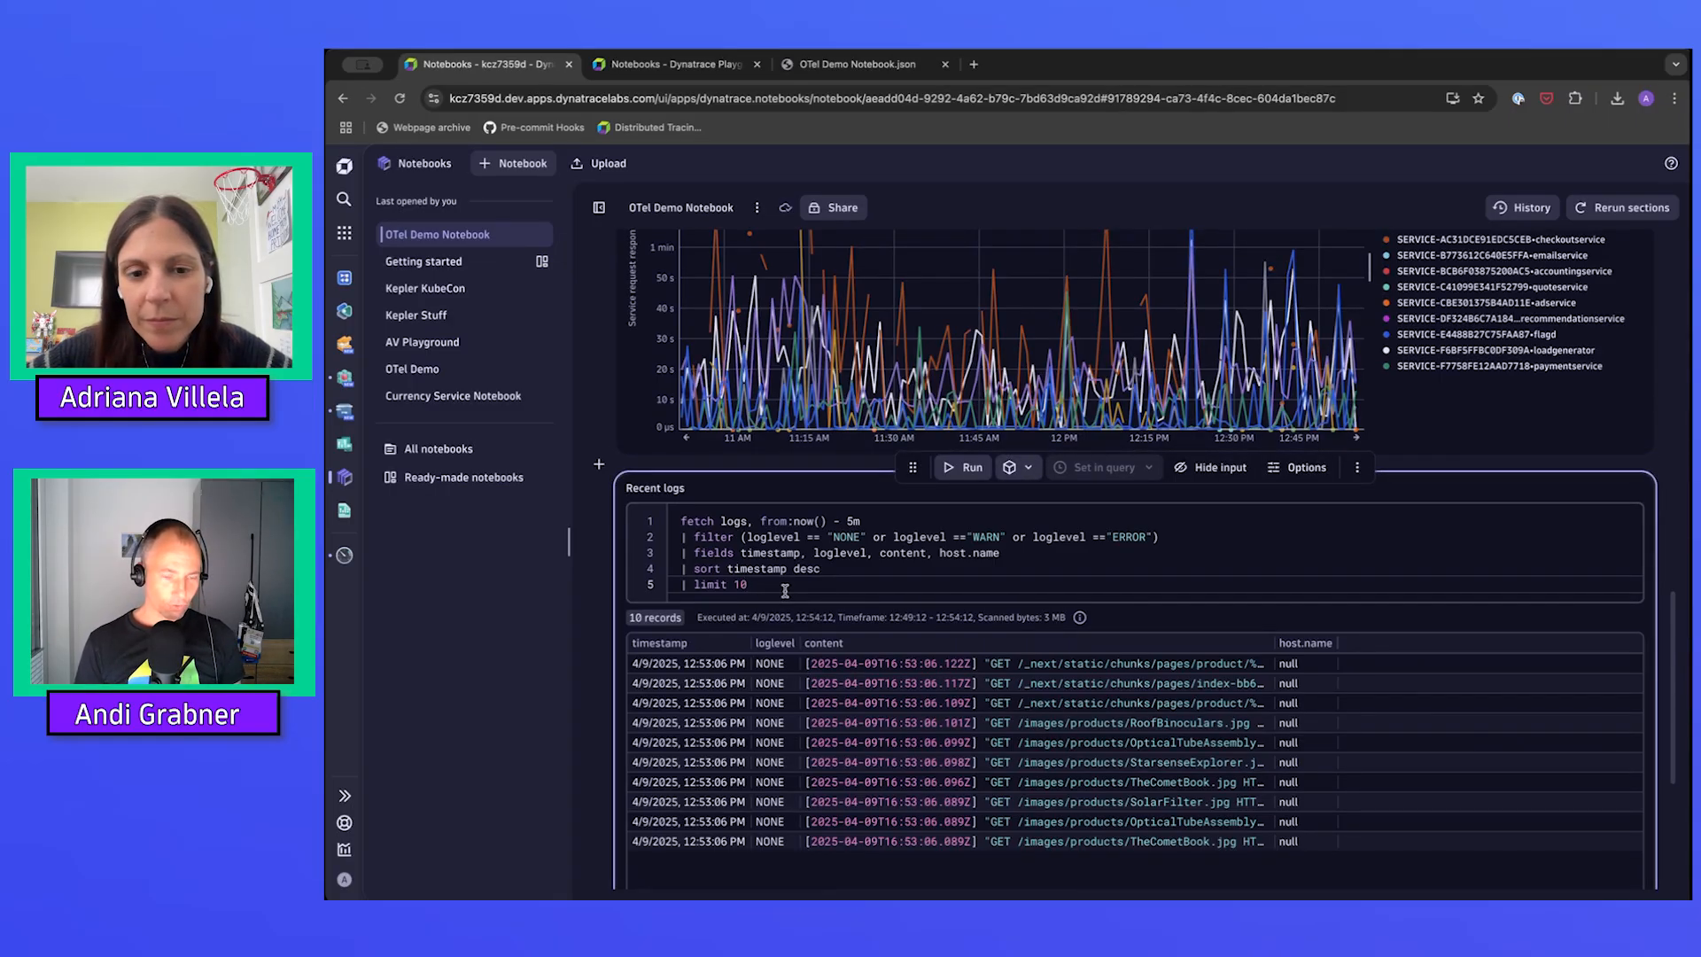
pyautogui.click(684, 521)
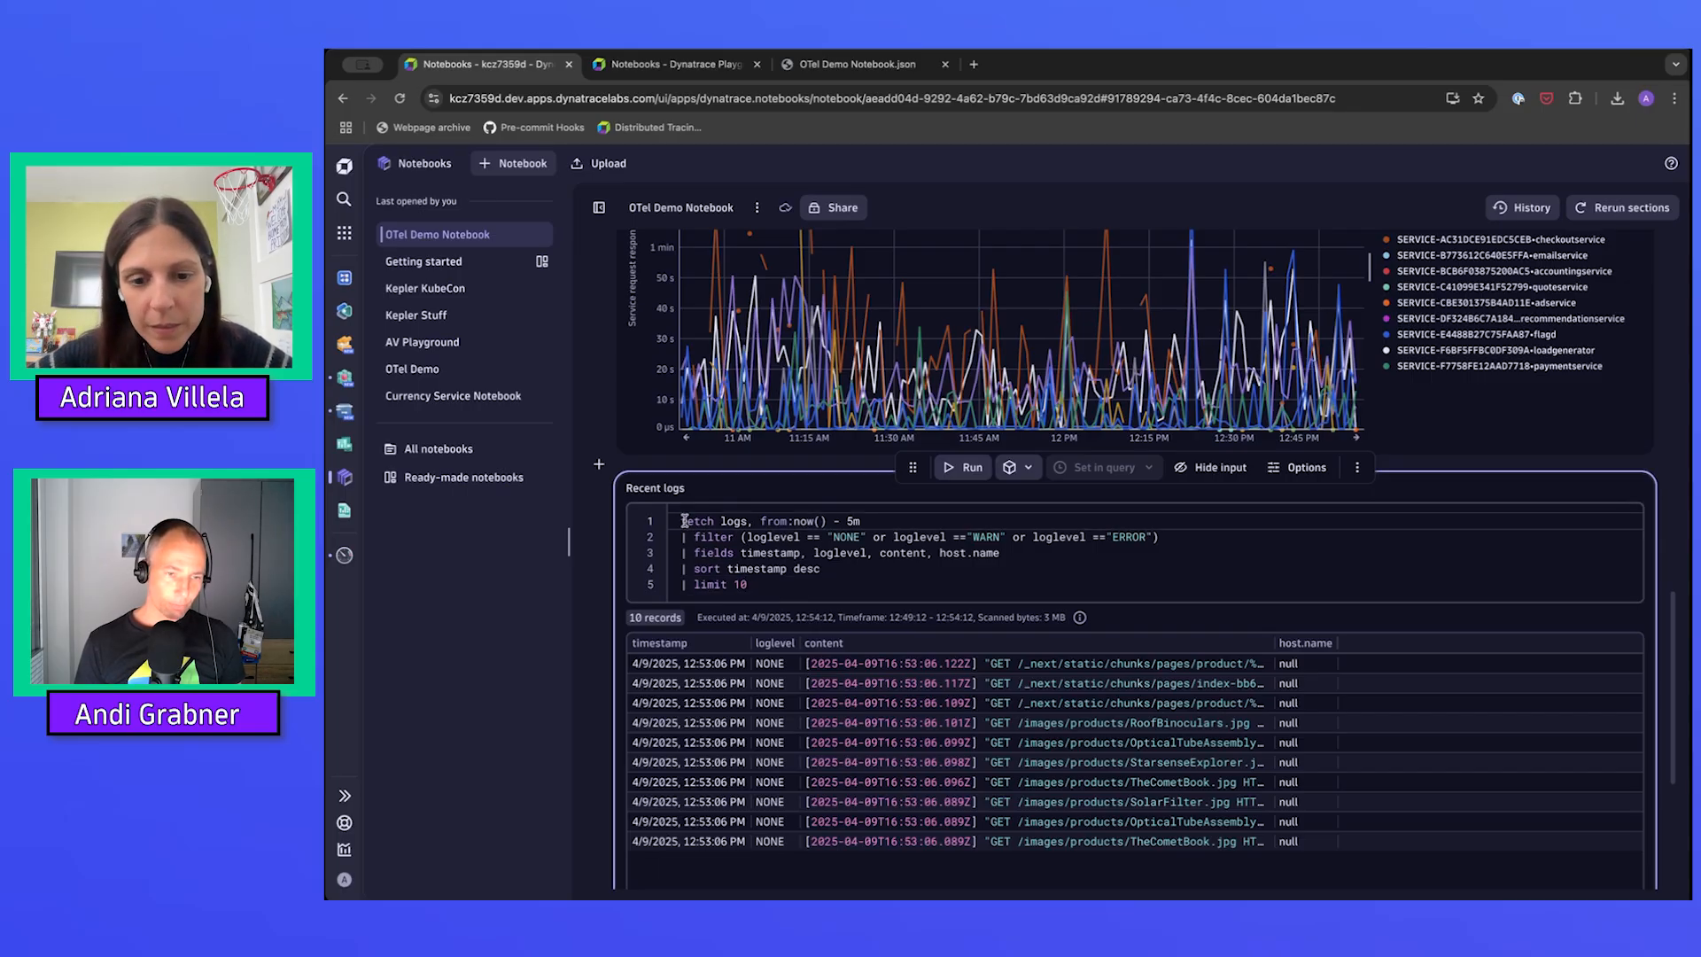
# Add a new Logs section below the Recent logs section
pyautogui.scroll(-3, 685, 521)
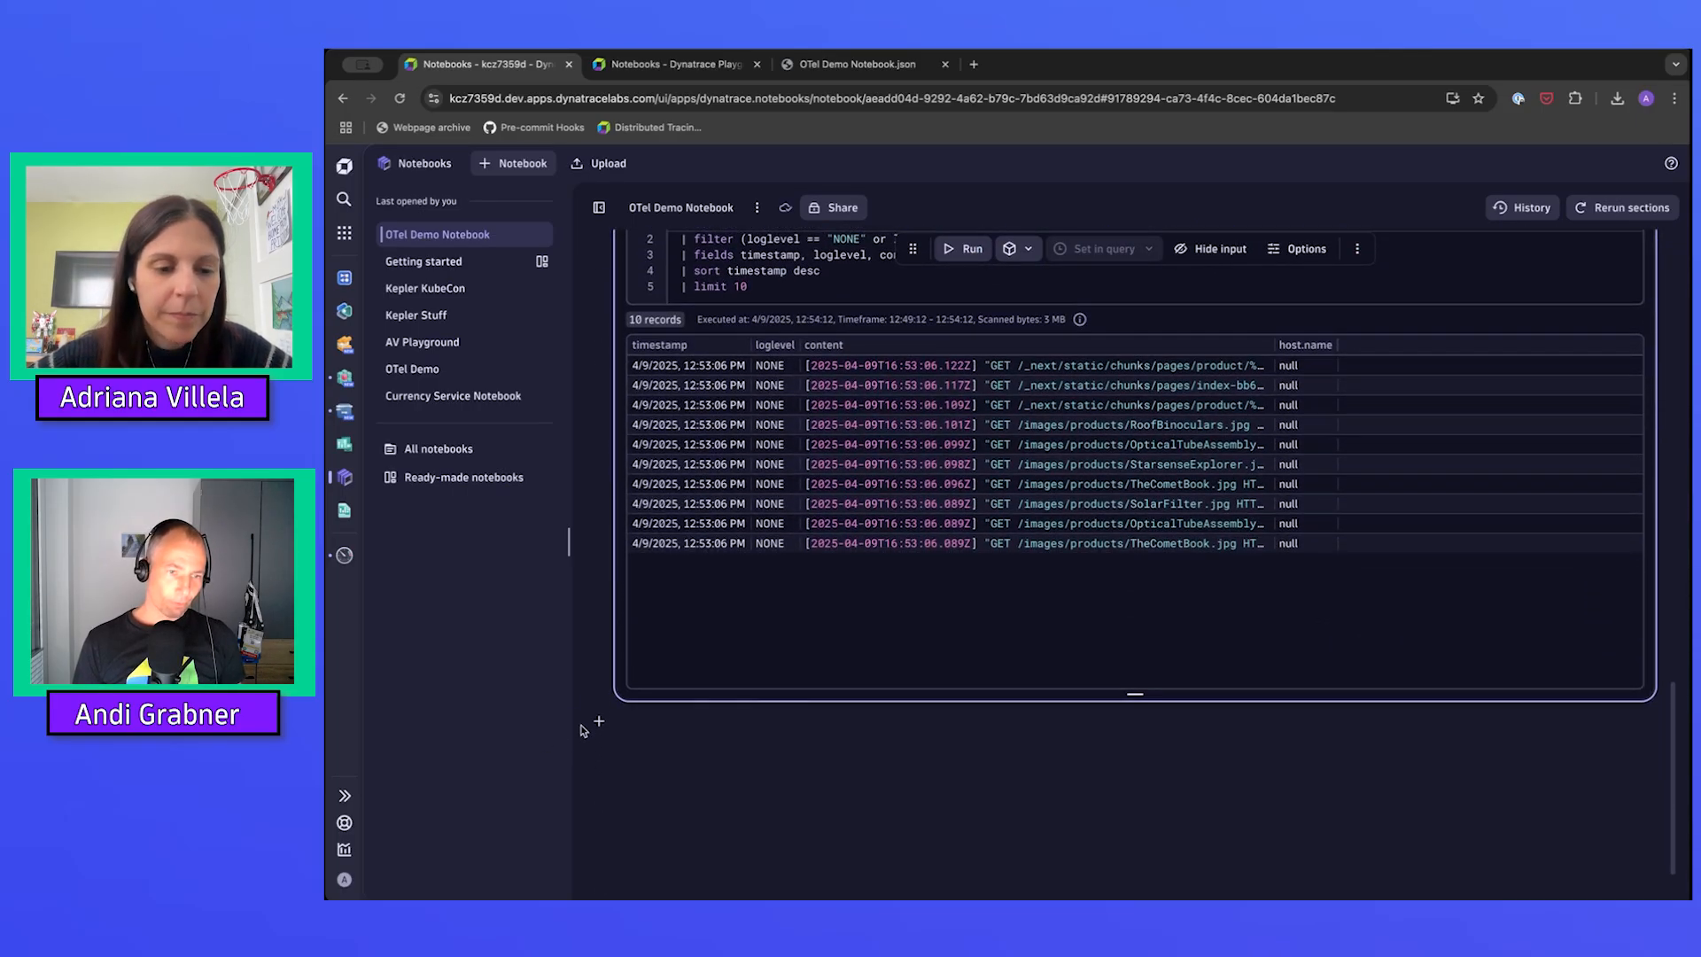
pyautogui.click(598, 723)
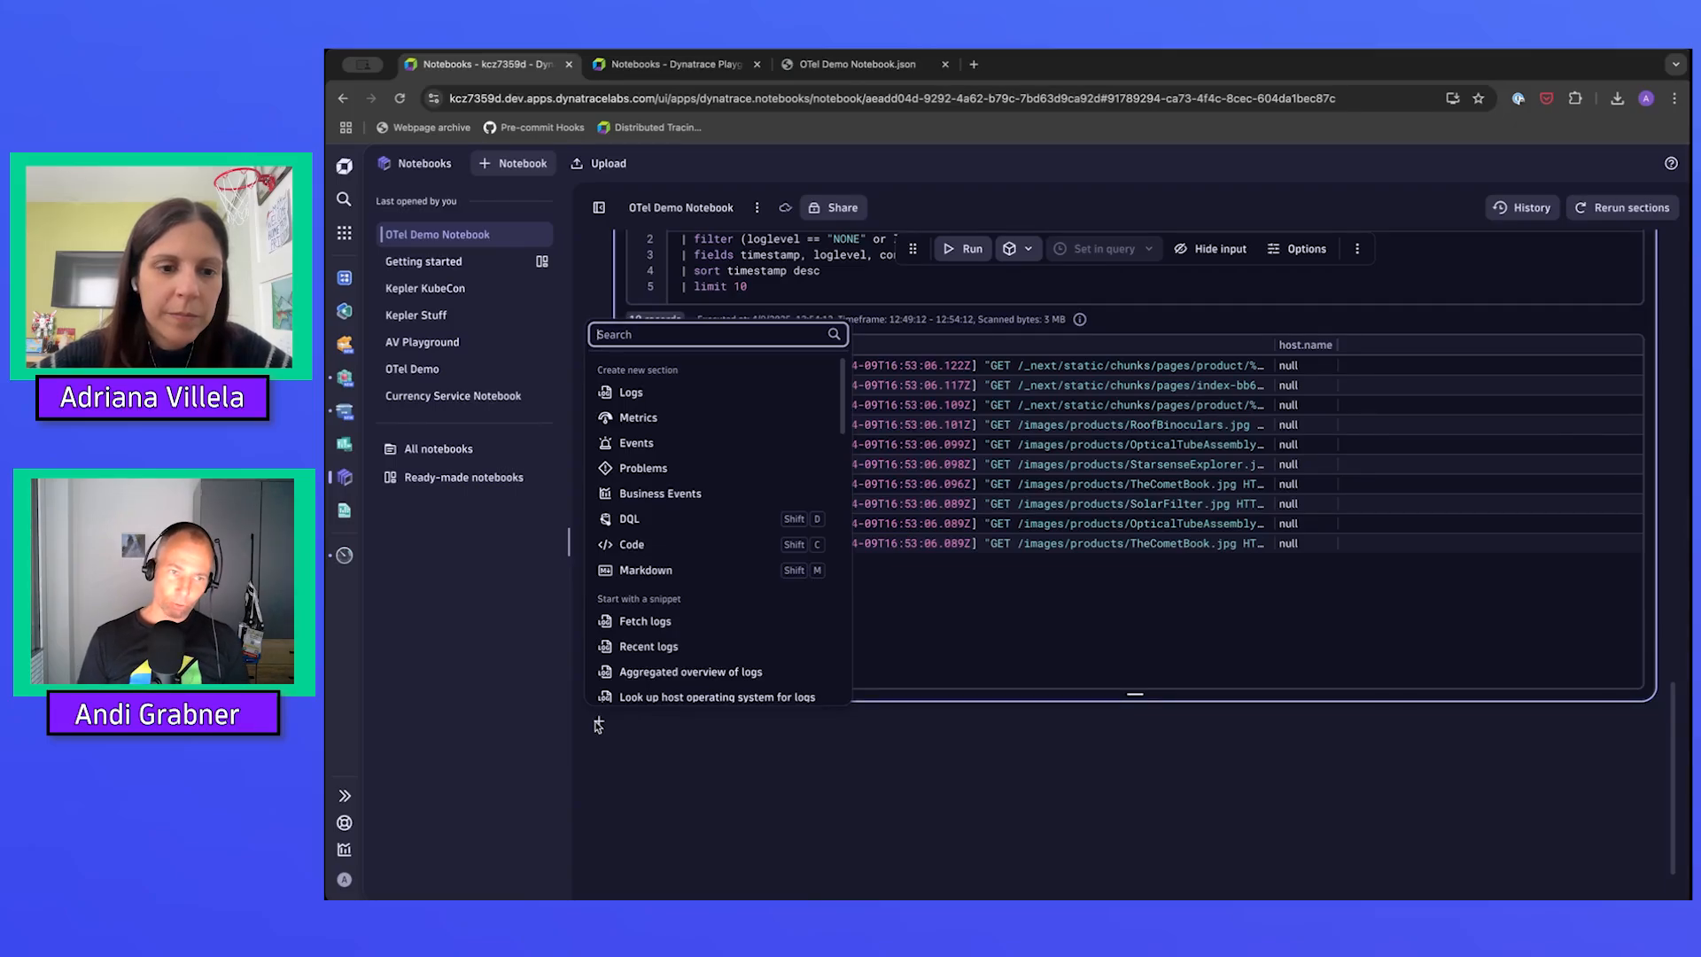
pyautogui.click(658, 396)
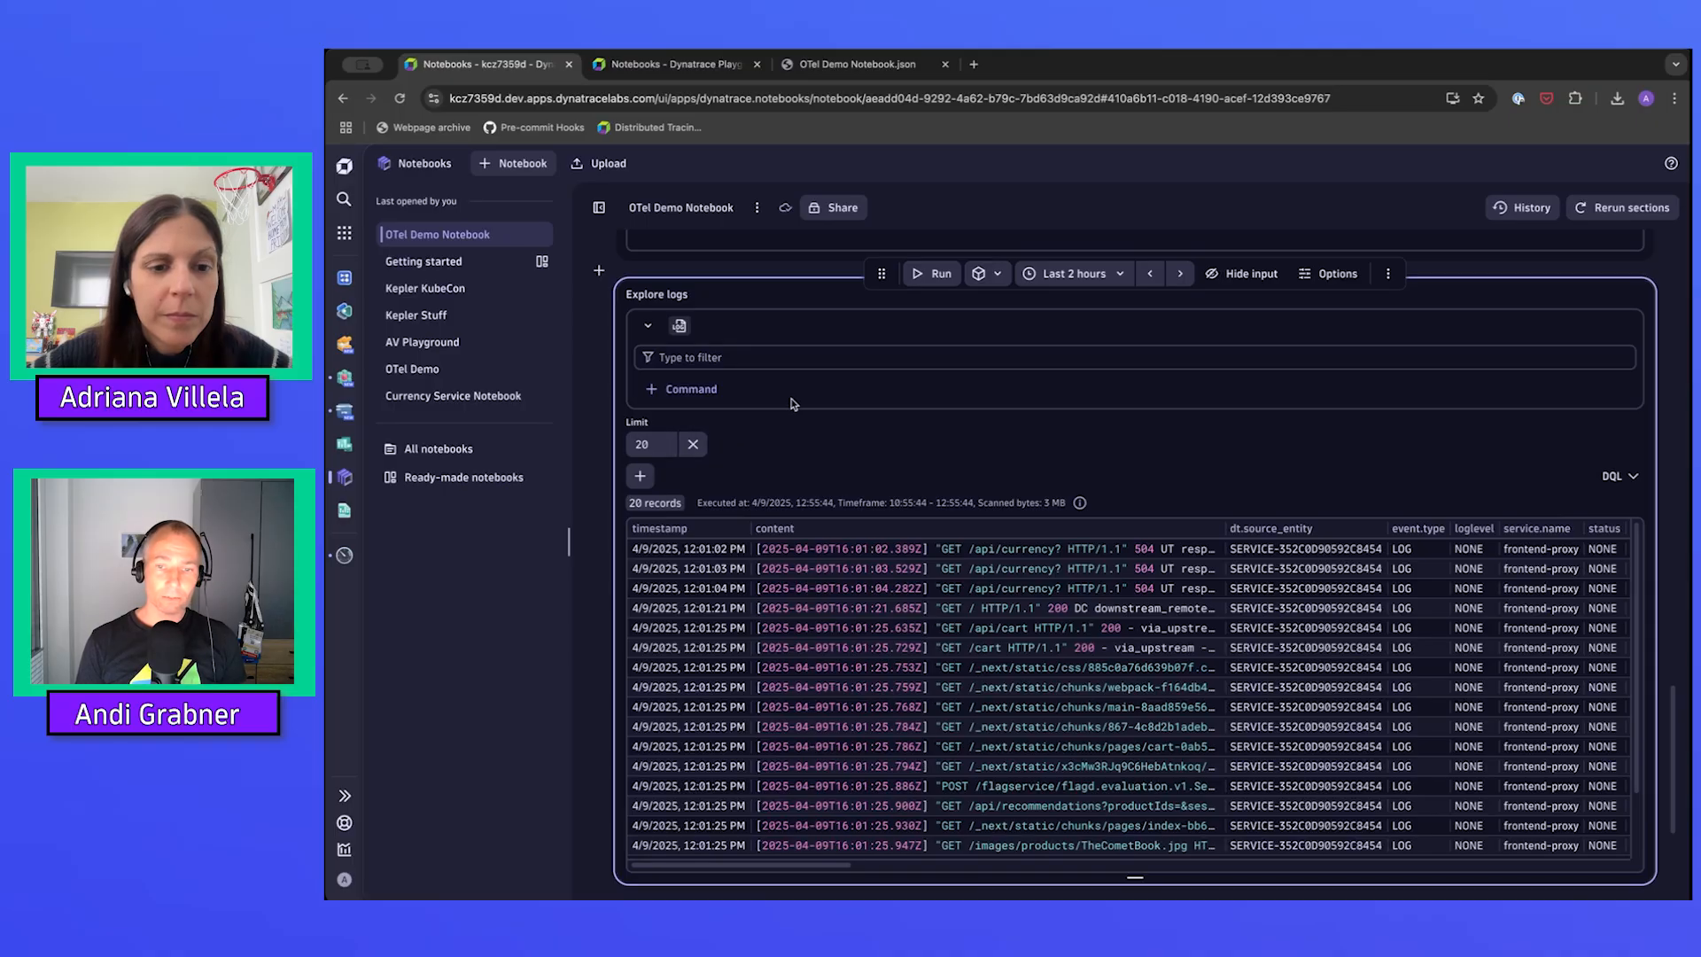
# Summarize the Explore logs query with a count of all records and run it
pyautogui.click(700, 396)
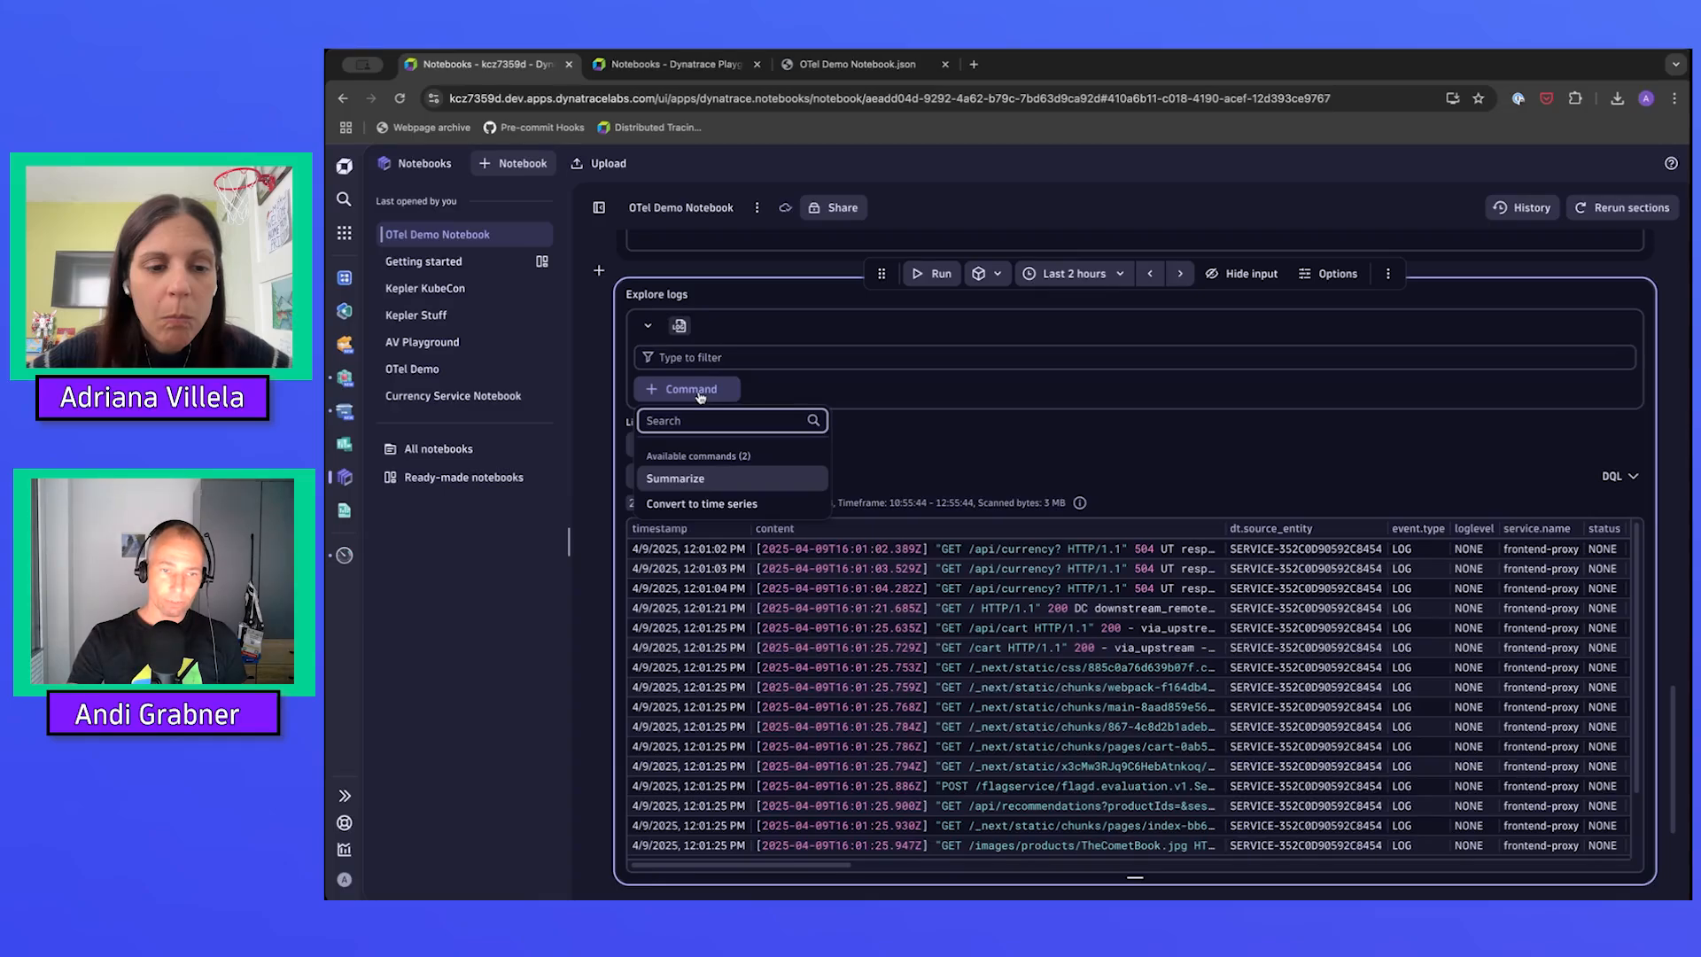
pyautogui.click(678, 481)
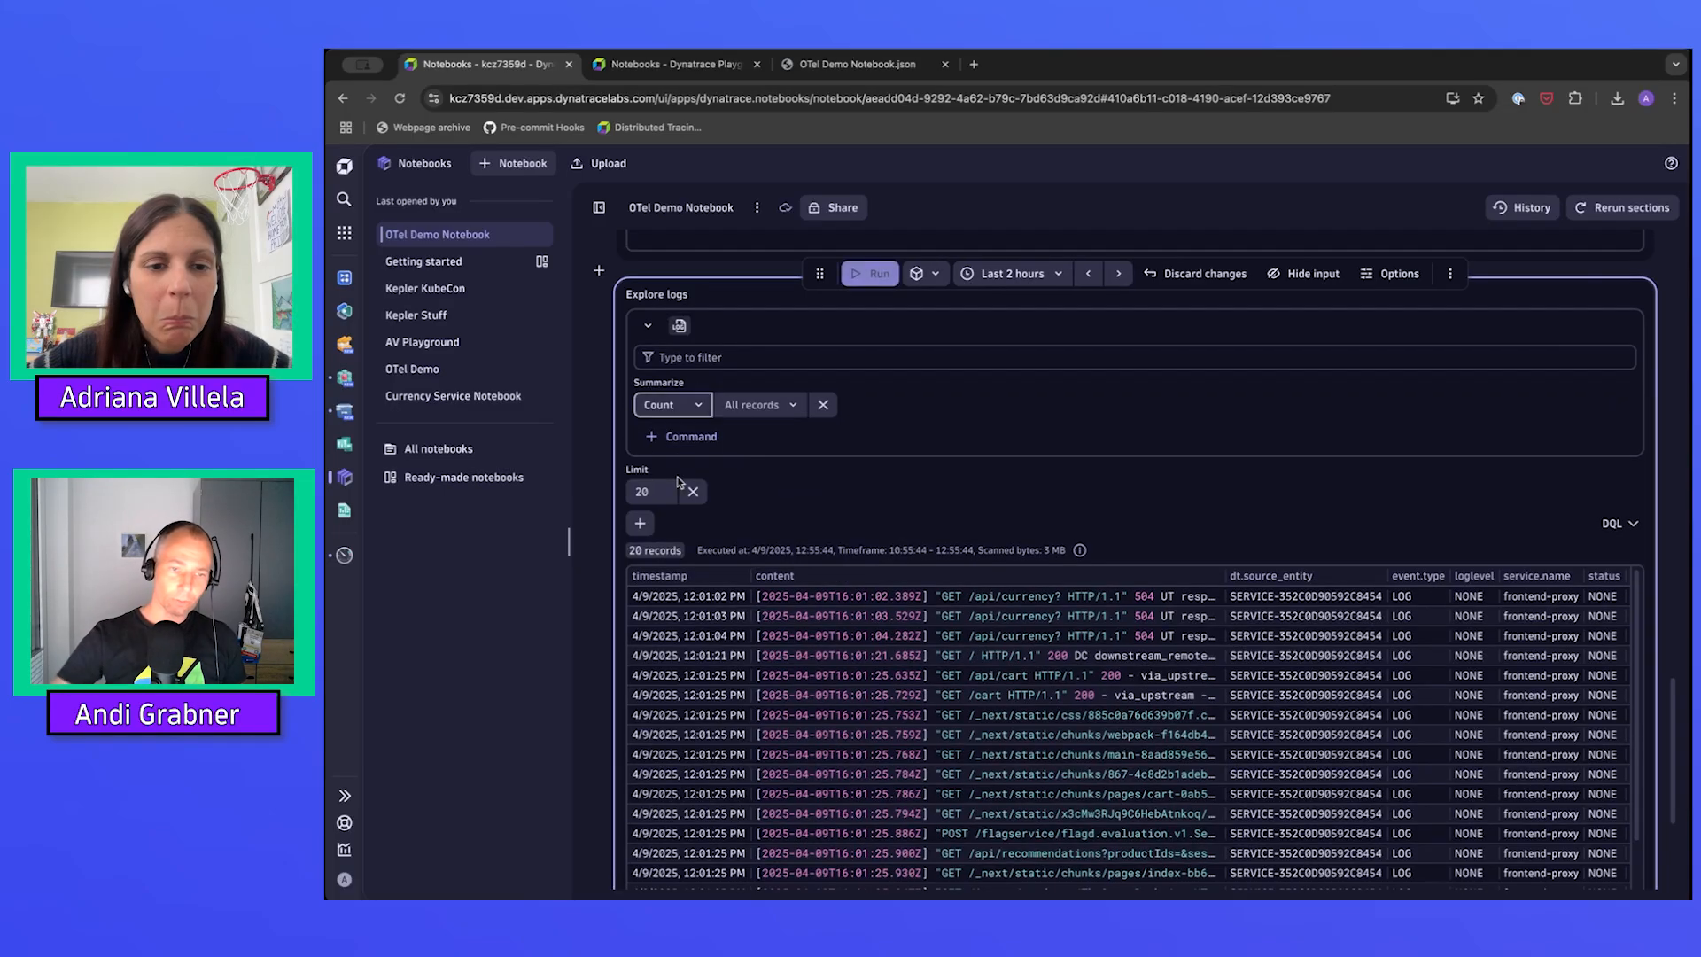
pyautogui.click(869, 273)
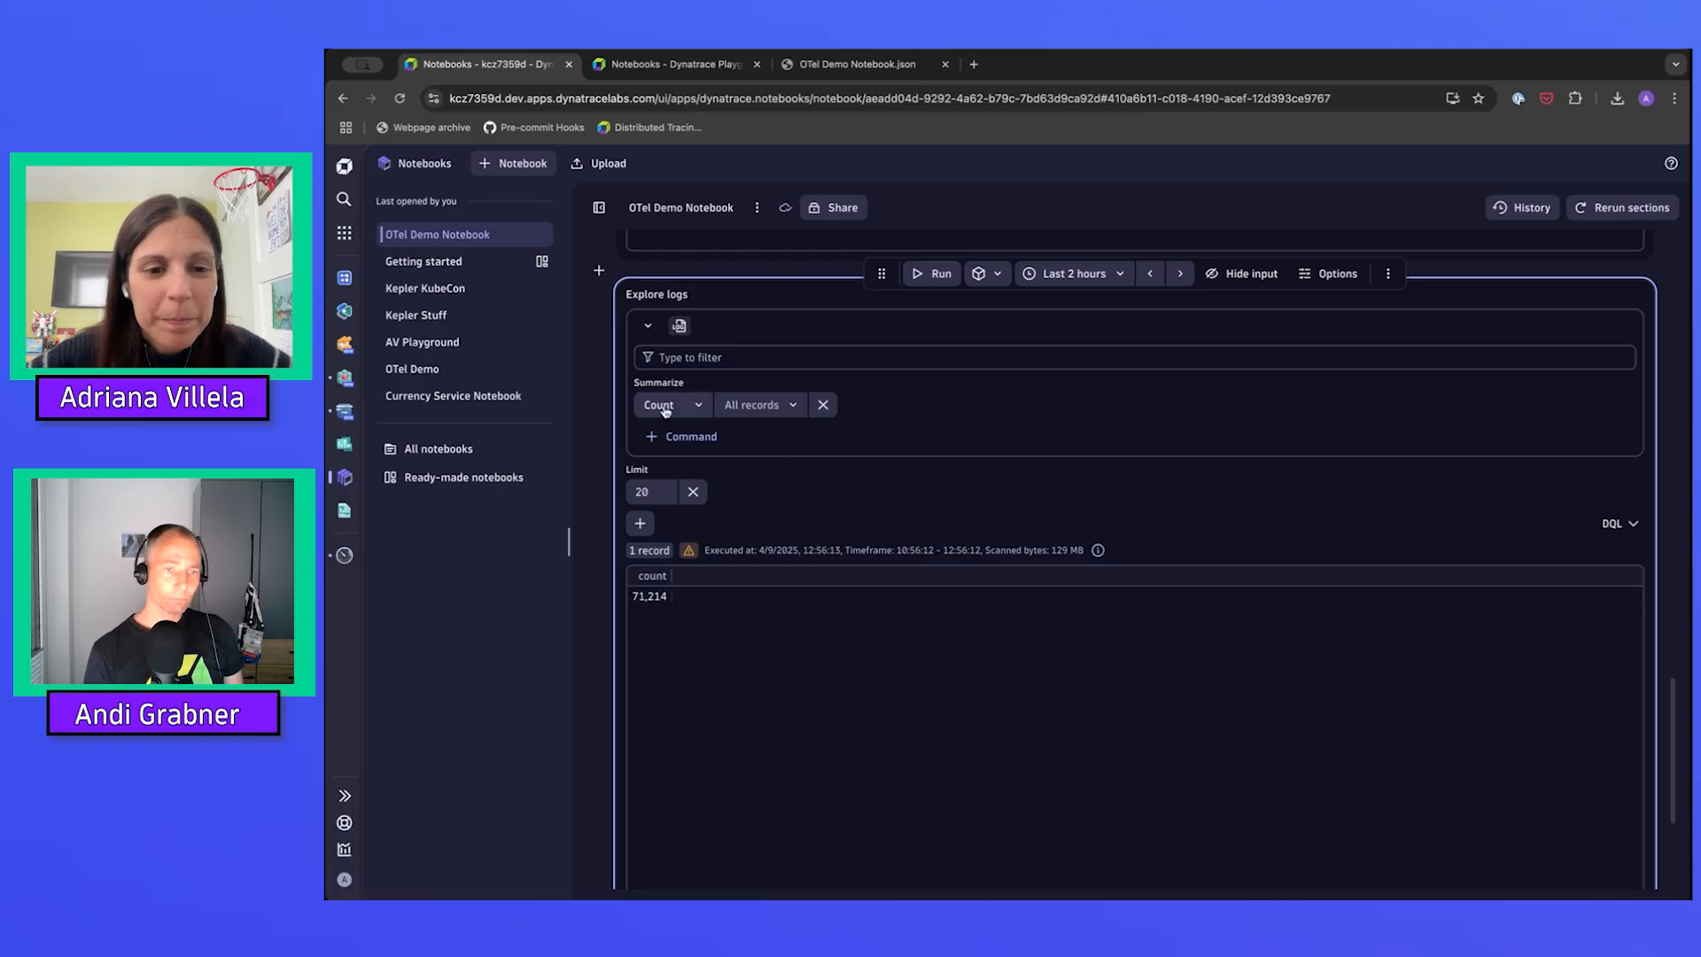
# Replace the Summarize command with Convert to time series, counting all records, and run the Explore logs query
pyautogui.click(824, 405)
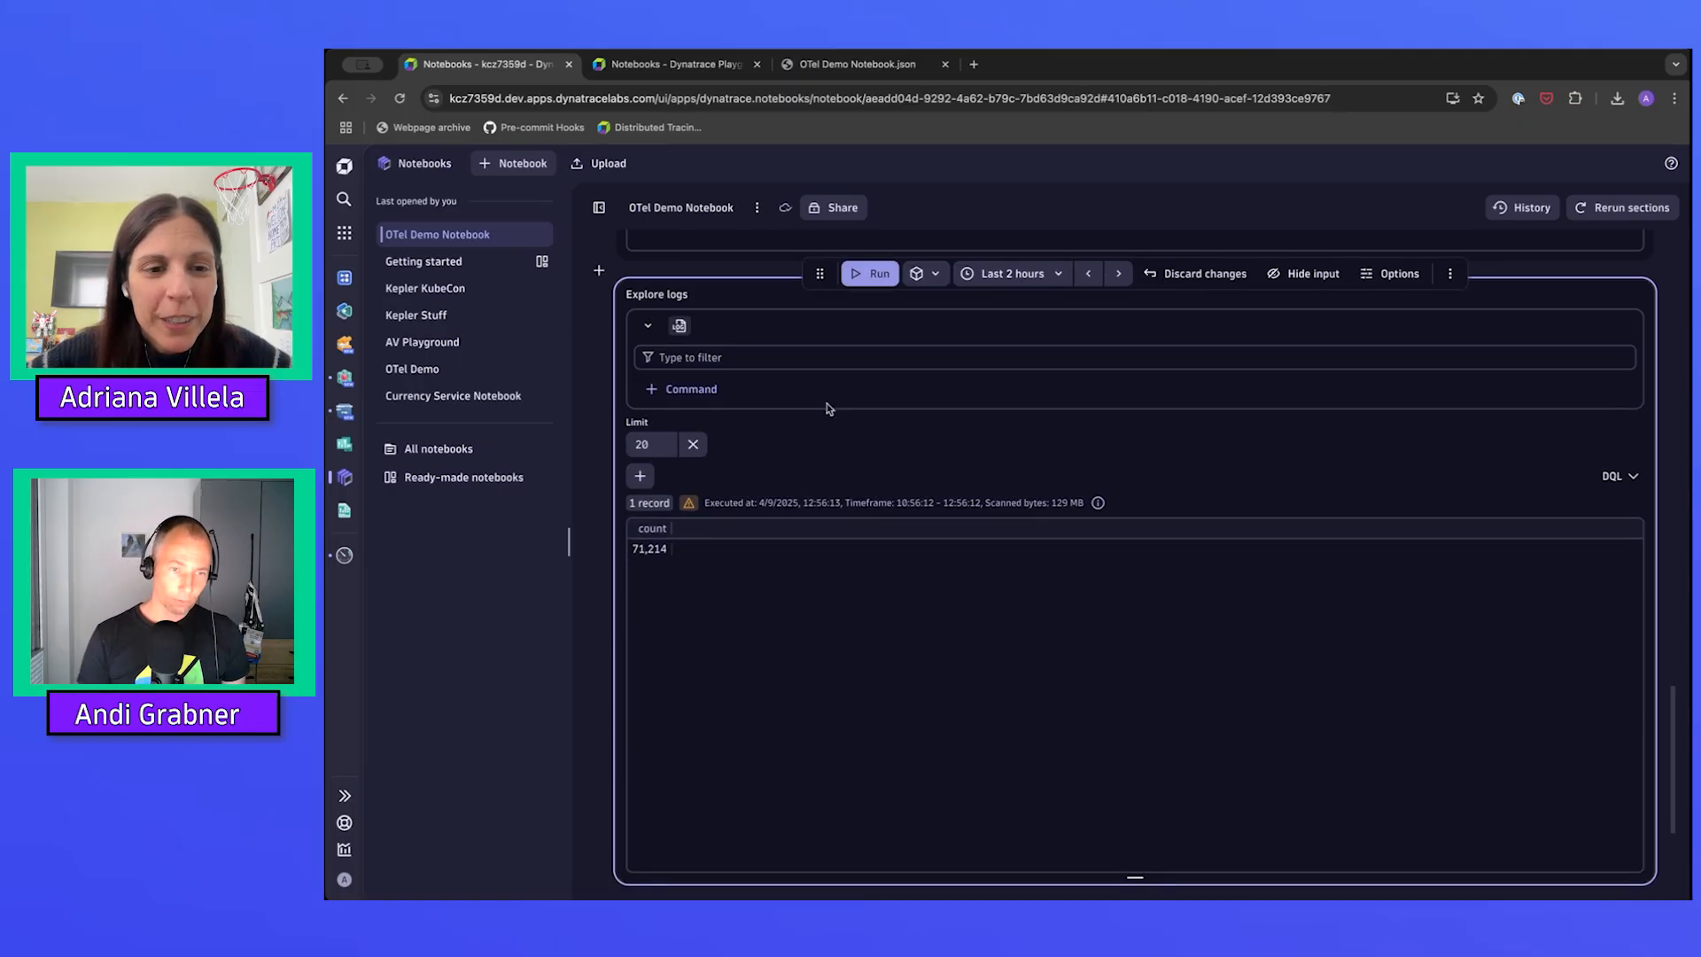
pyautogui.click(662, 390)
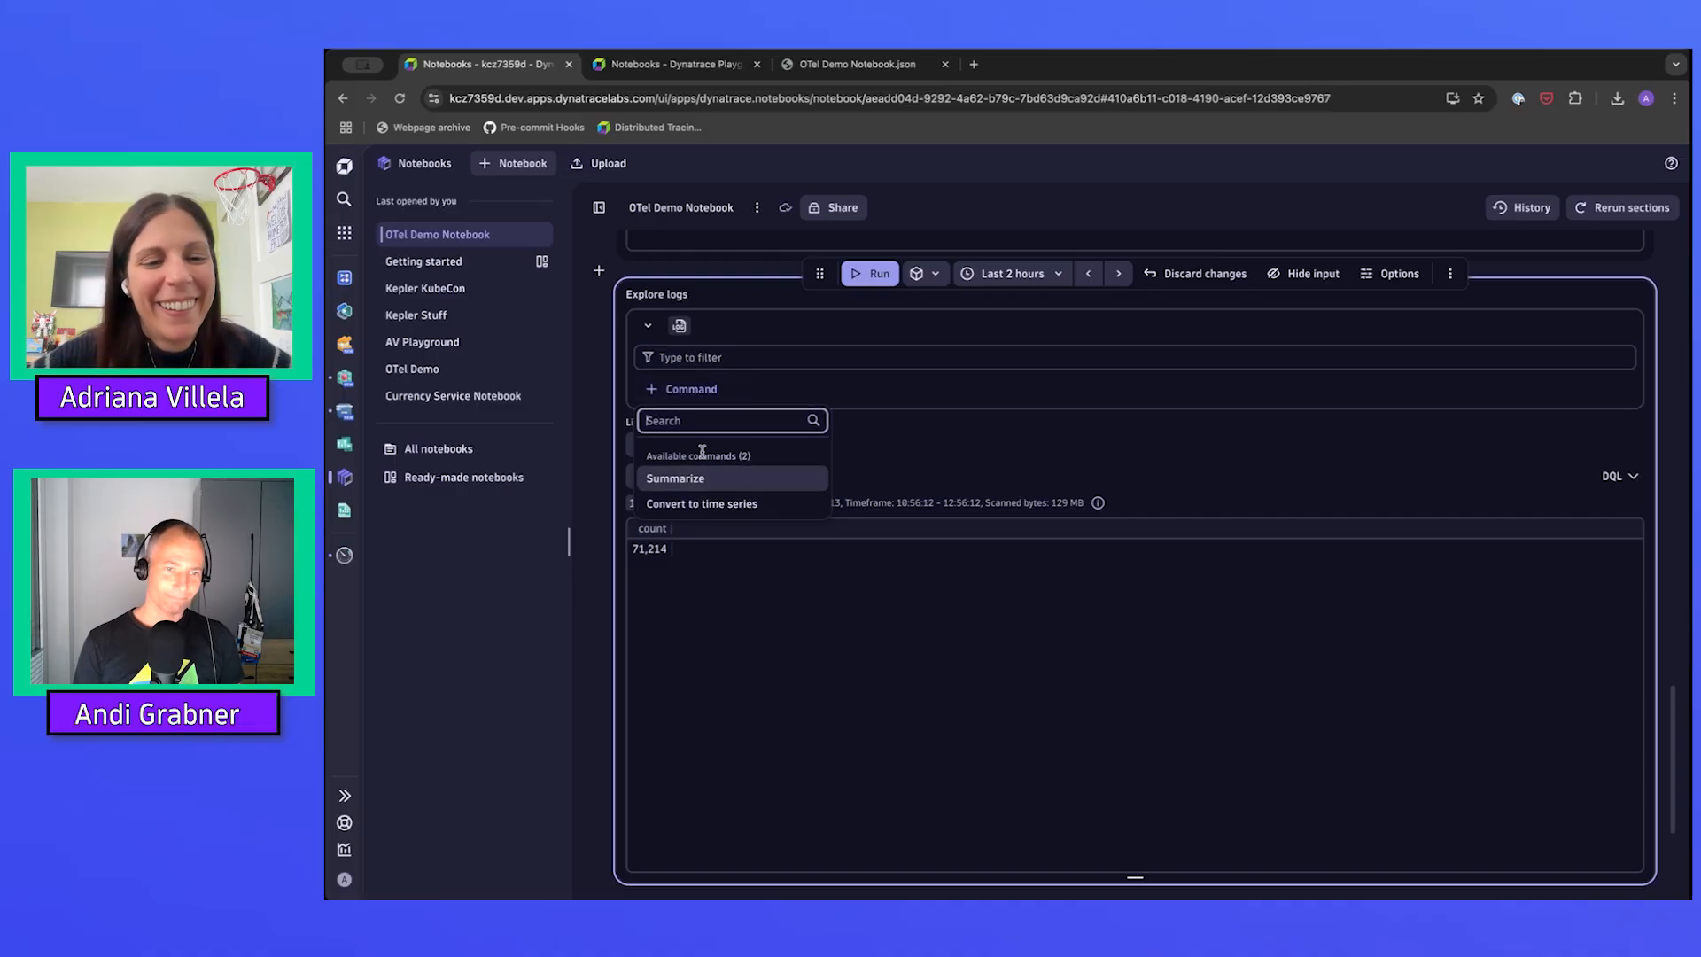
pyautogui.click(701, 504)
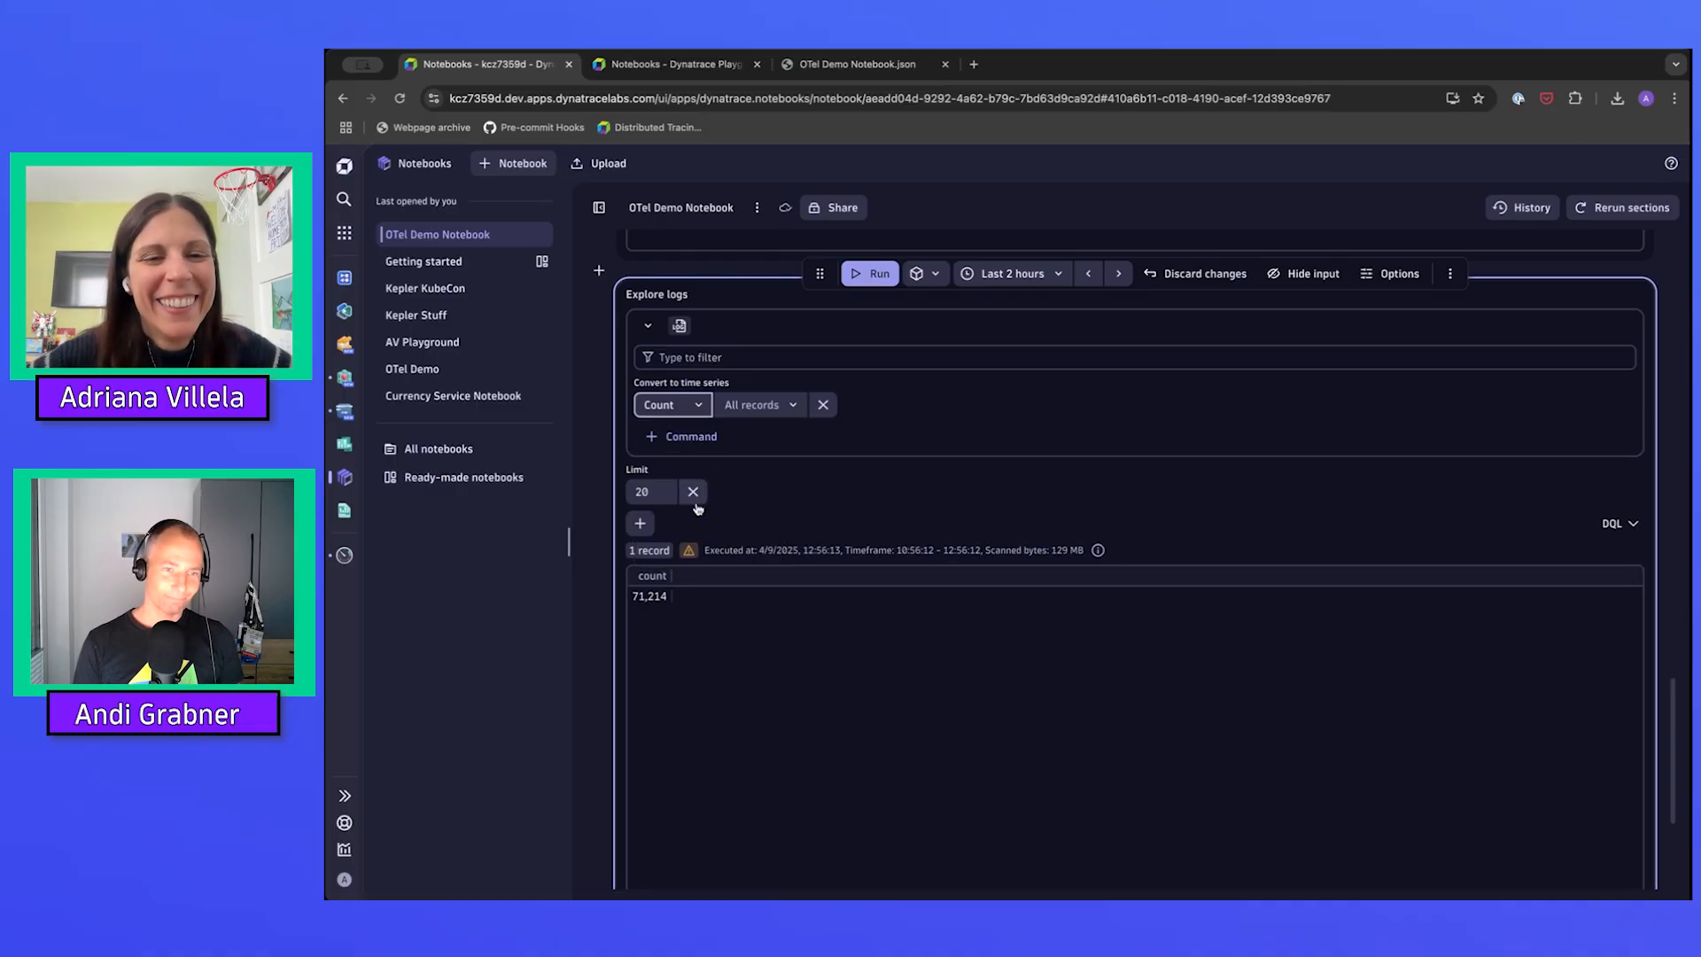
pyautogui.click(879, 272)
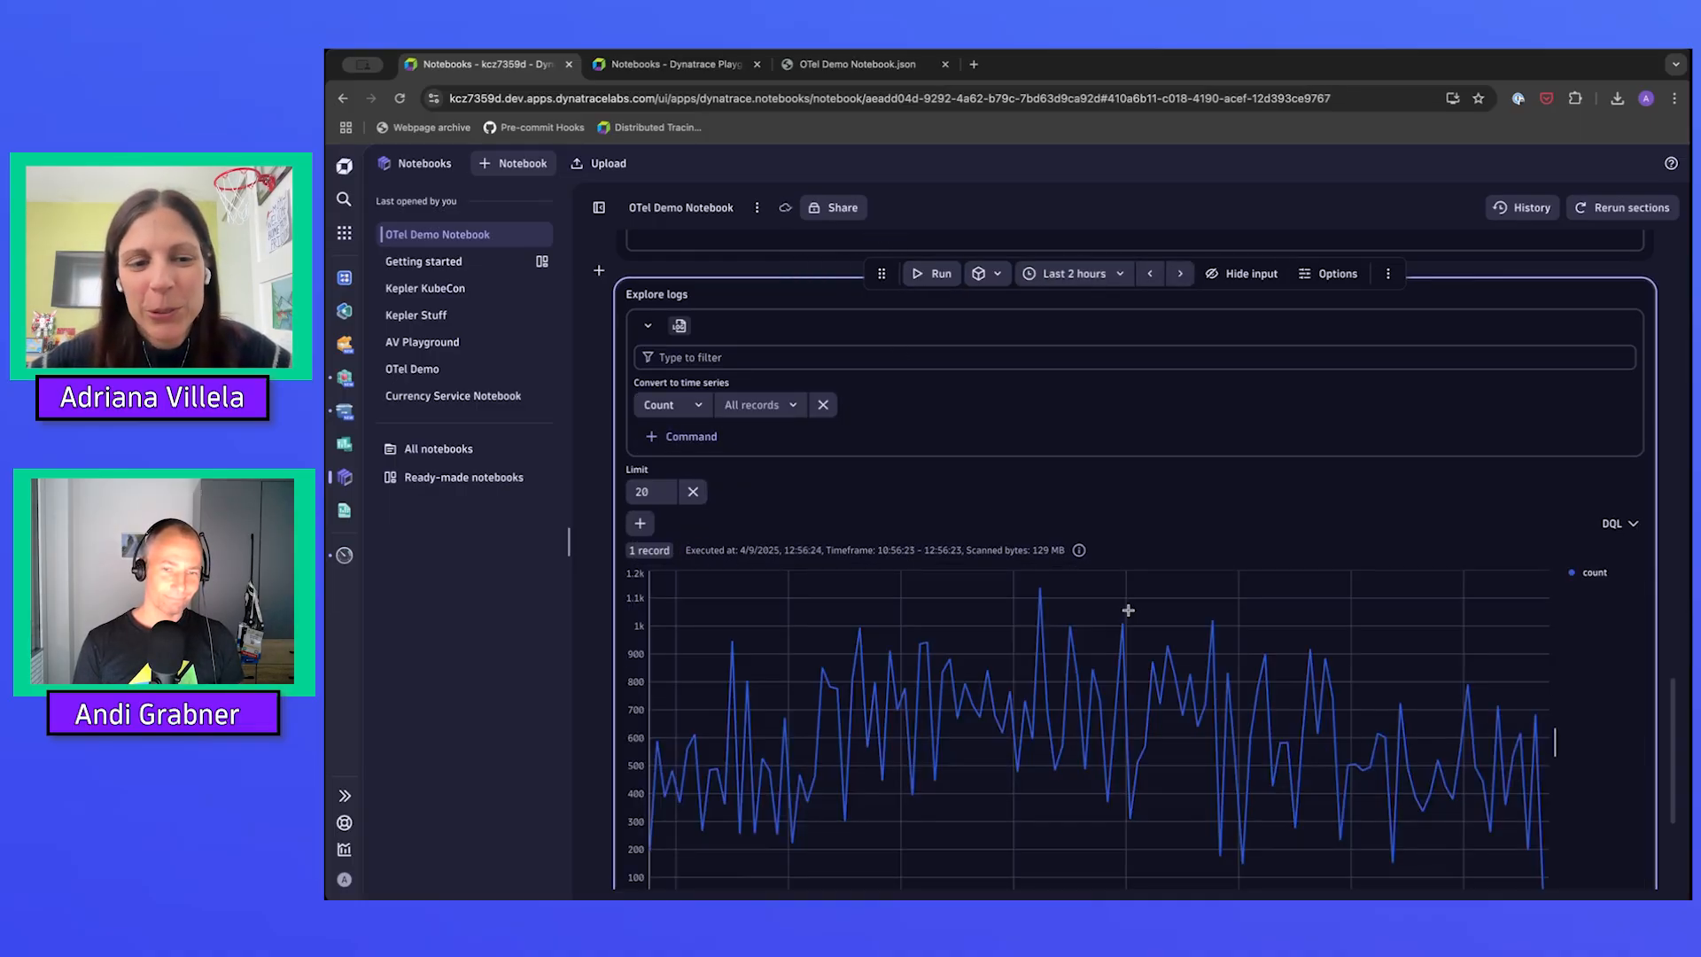
# Look over the log count time series chart and reveal the DQL behind the Explore logs section
pyautogui.scroll(-2, 1128, 609)
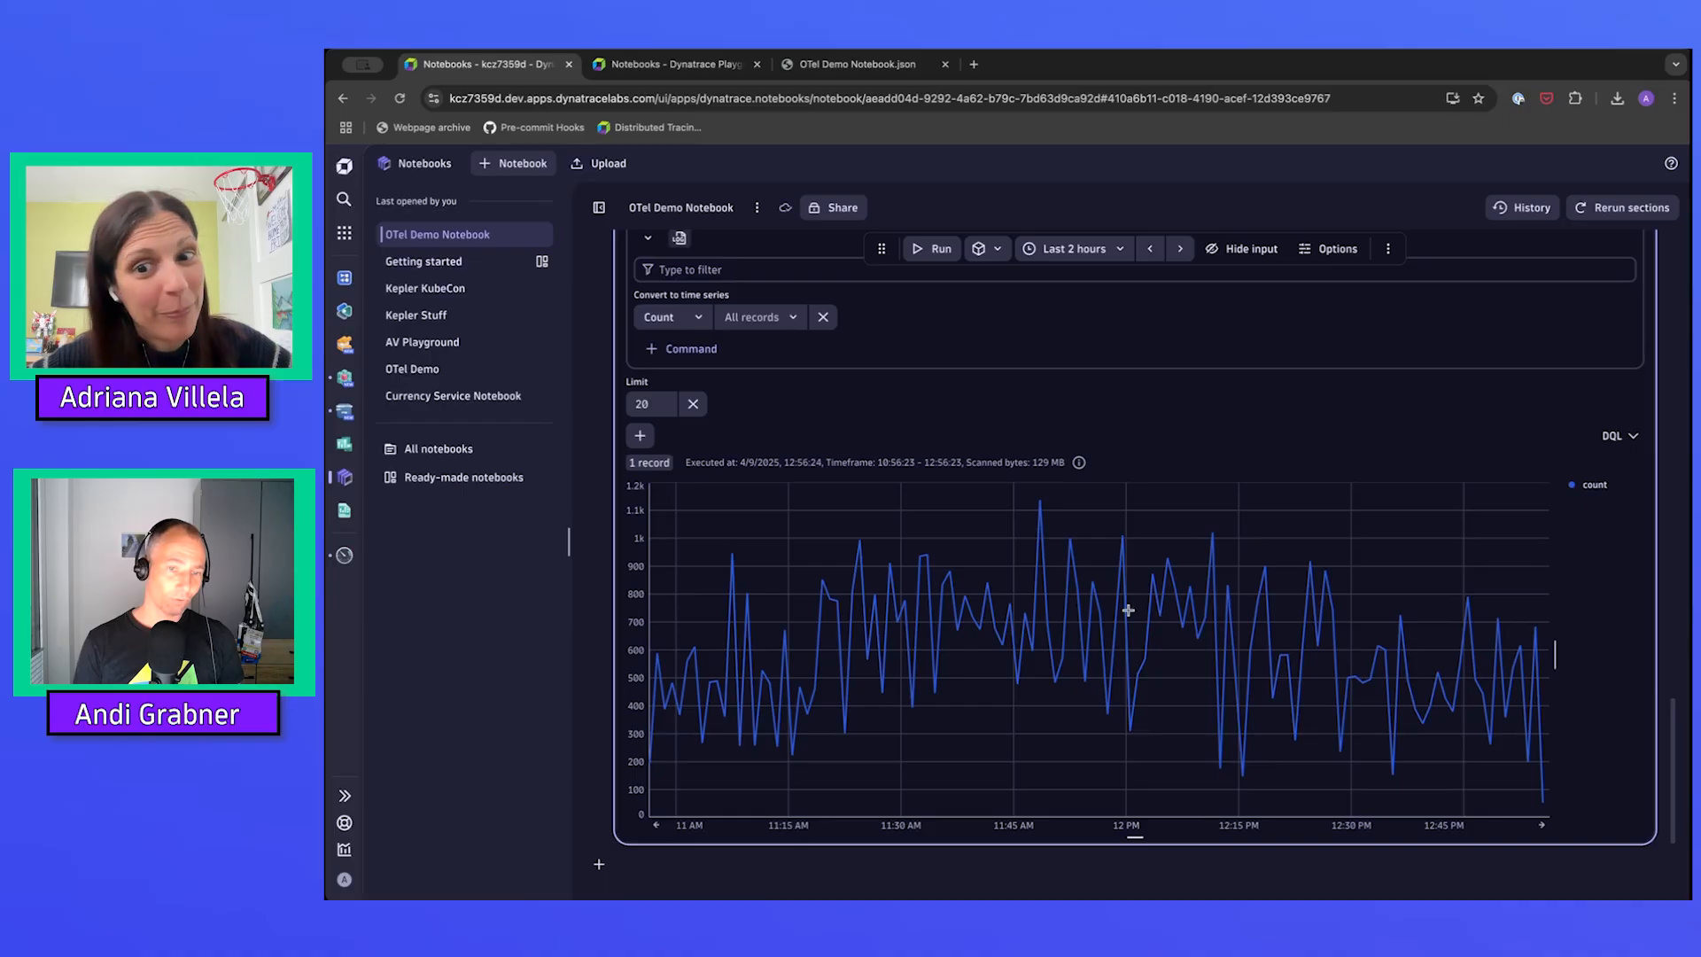
pyautogui.scroll(1, 1127, 609)
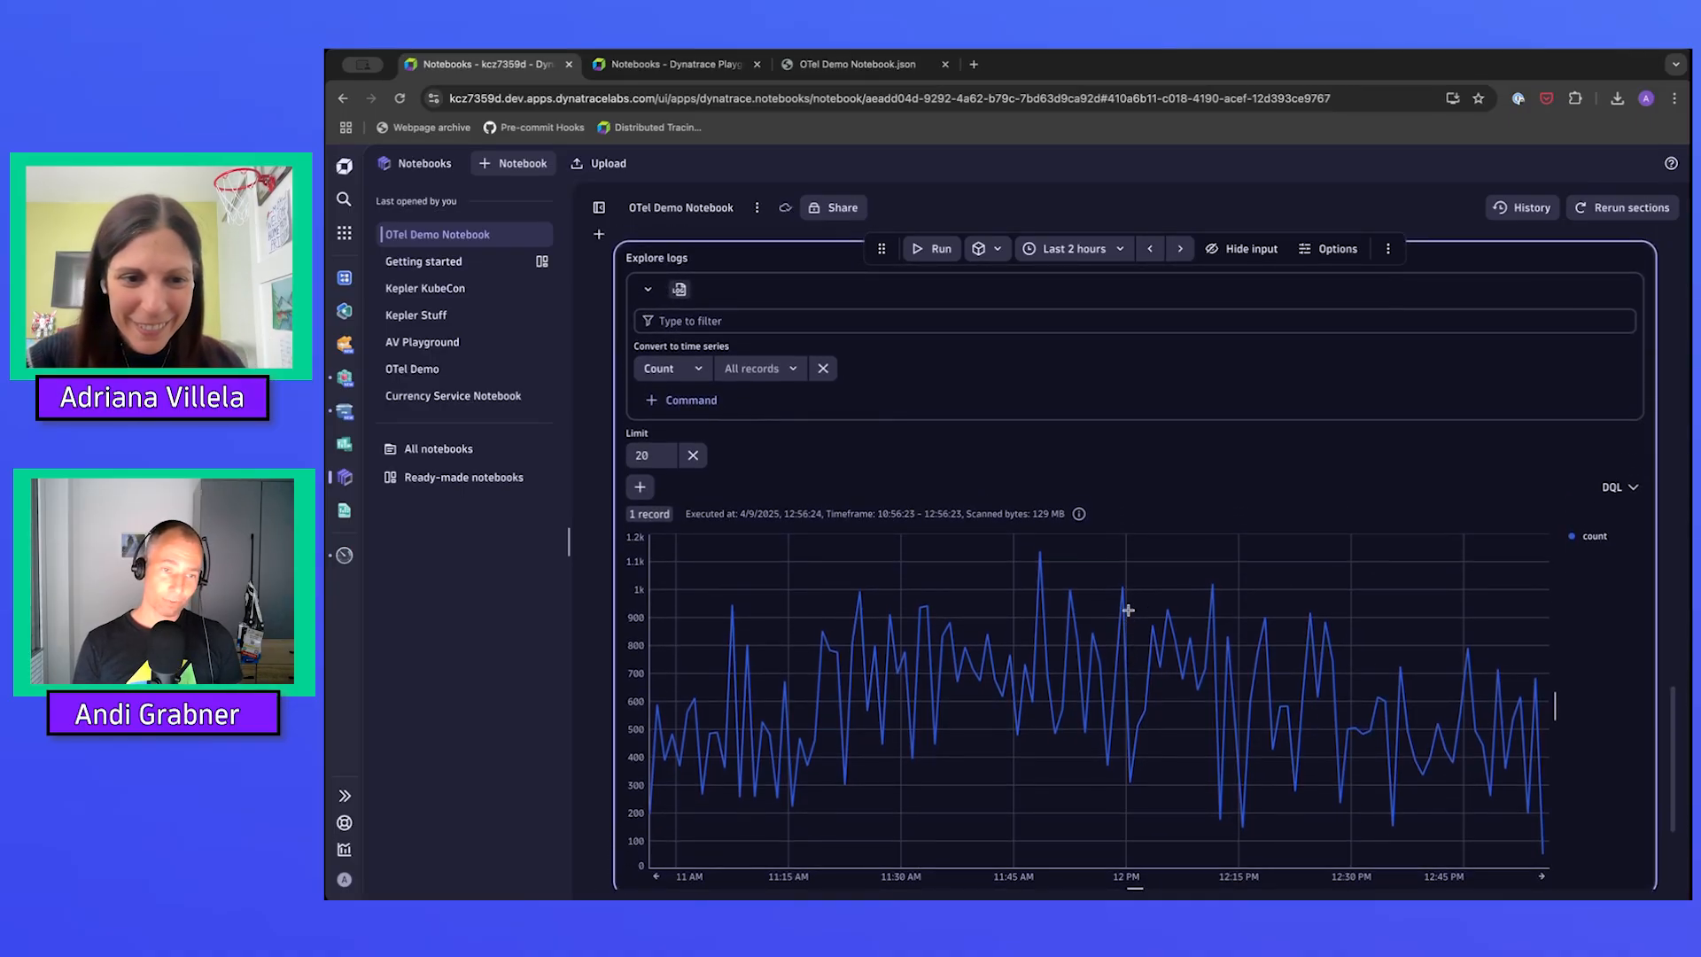
pyautogui.scroll(-2, 1128, 609)
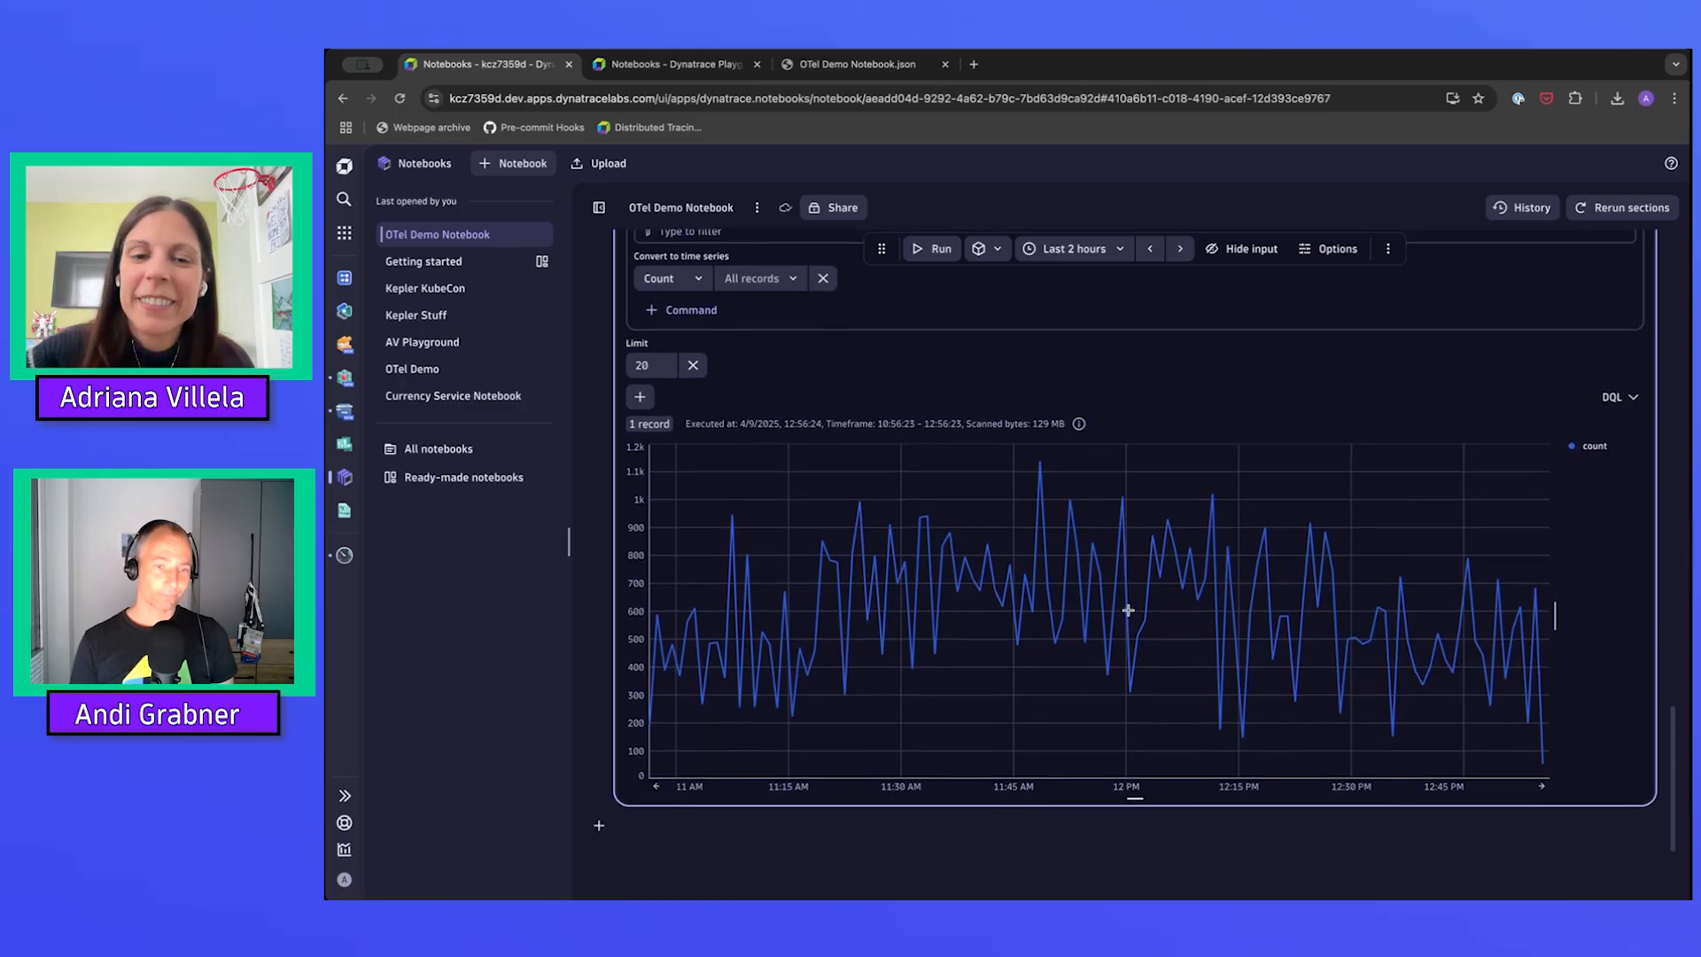
pyautogui.scroll(2, 1128, 609)
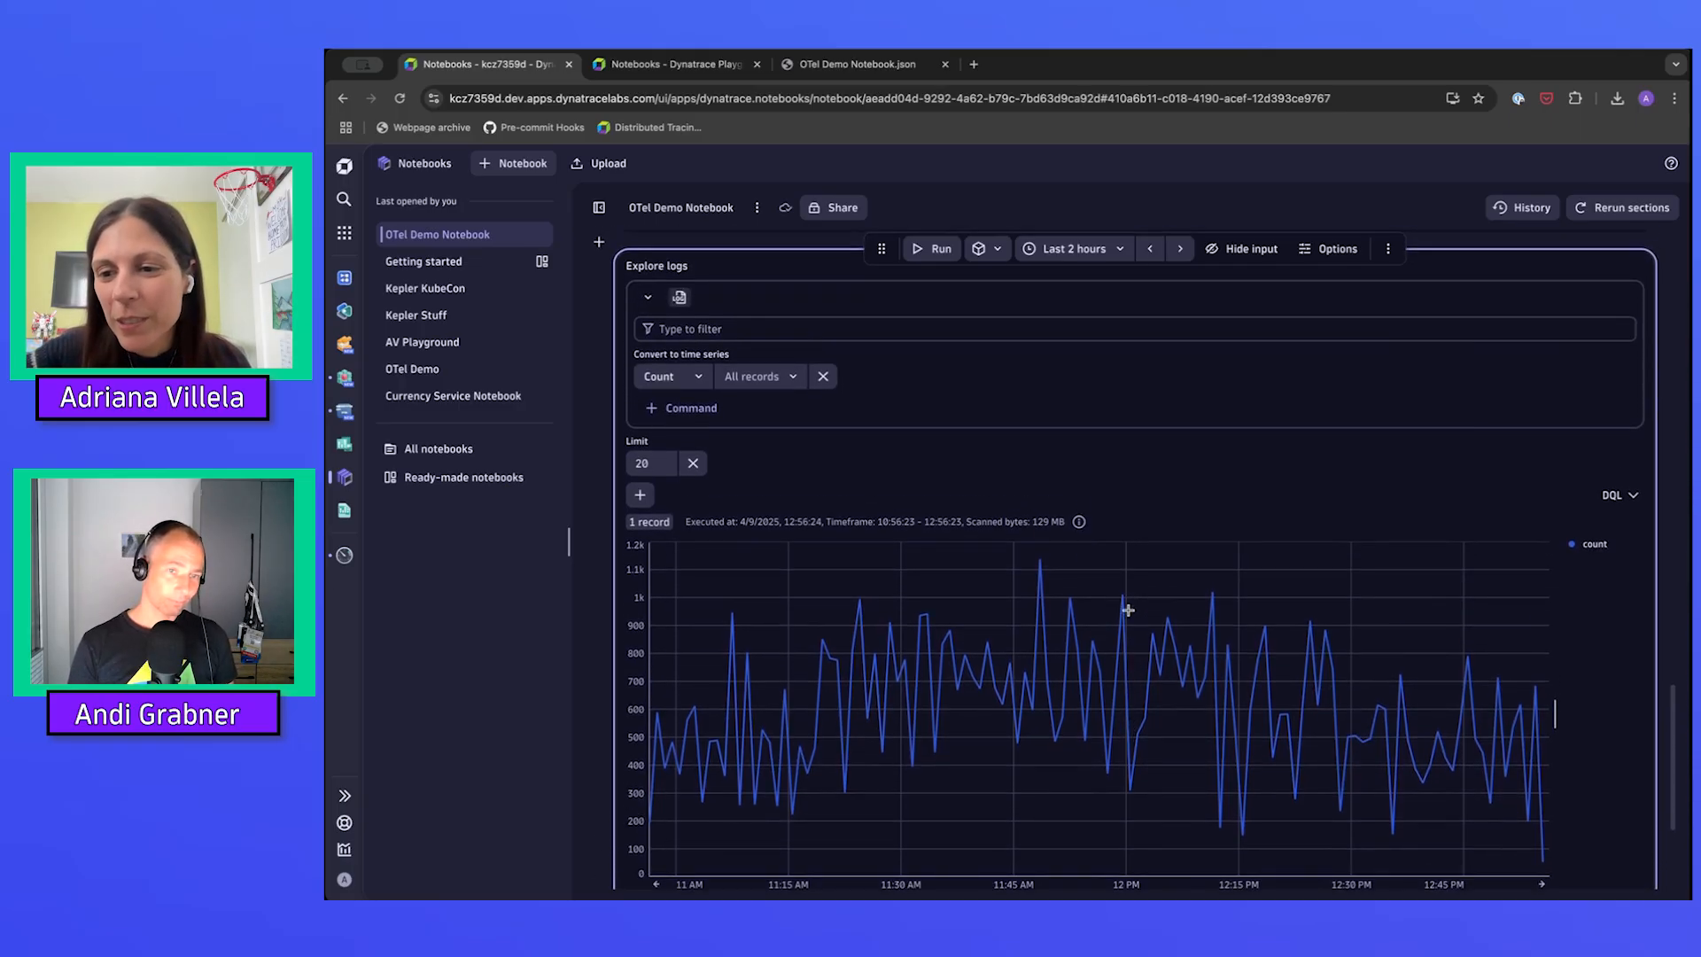
pyautogui.click(1617, 495)
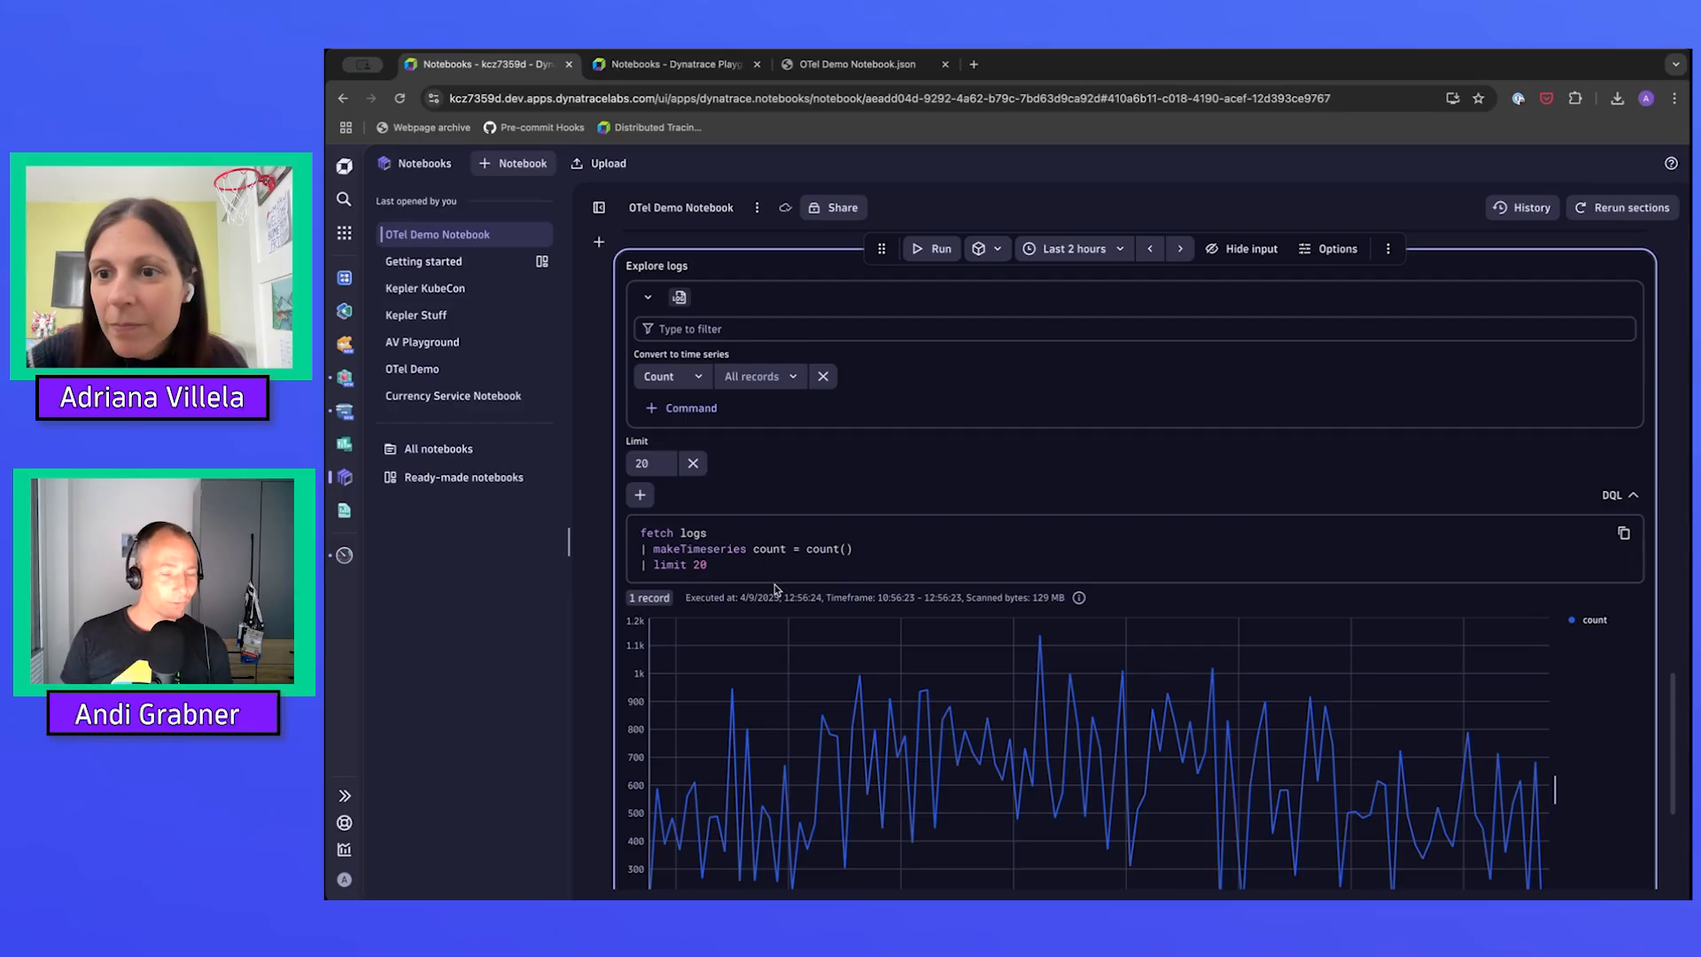
pyautogui.scroll(1, 1138, 529)
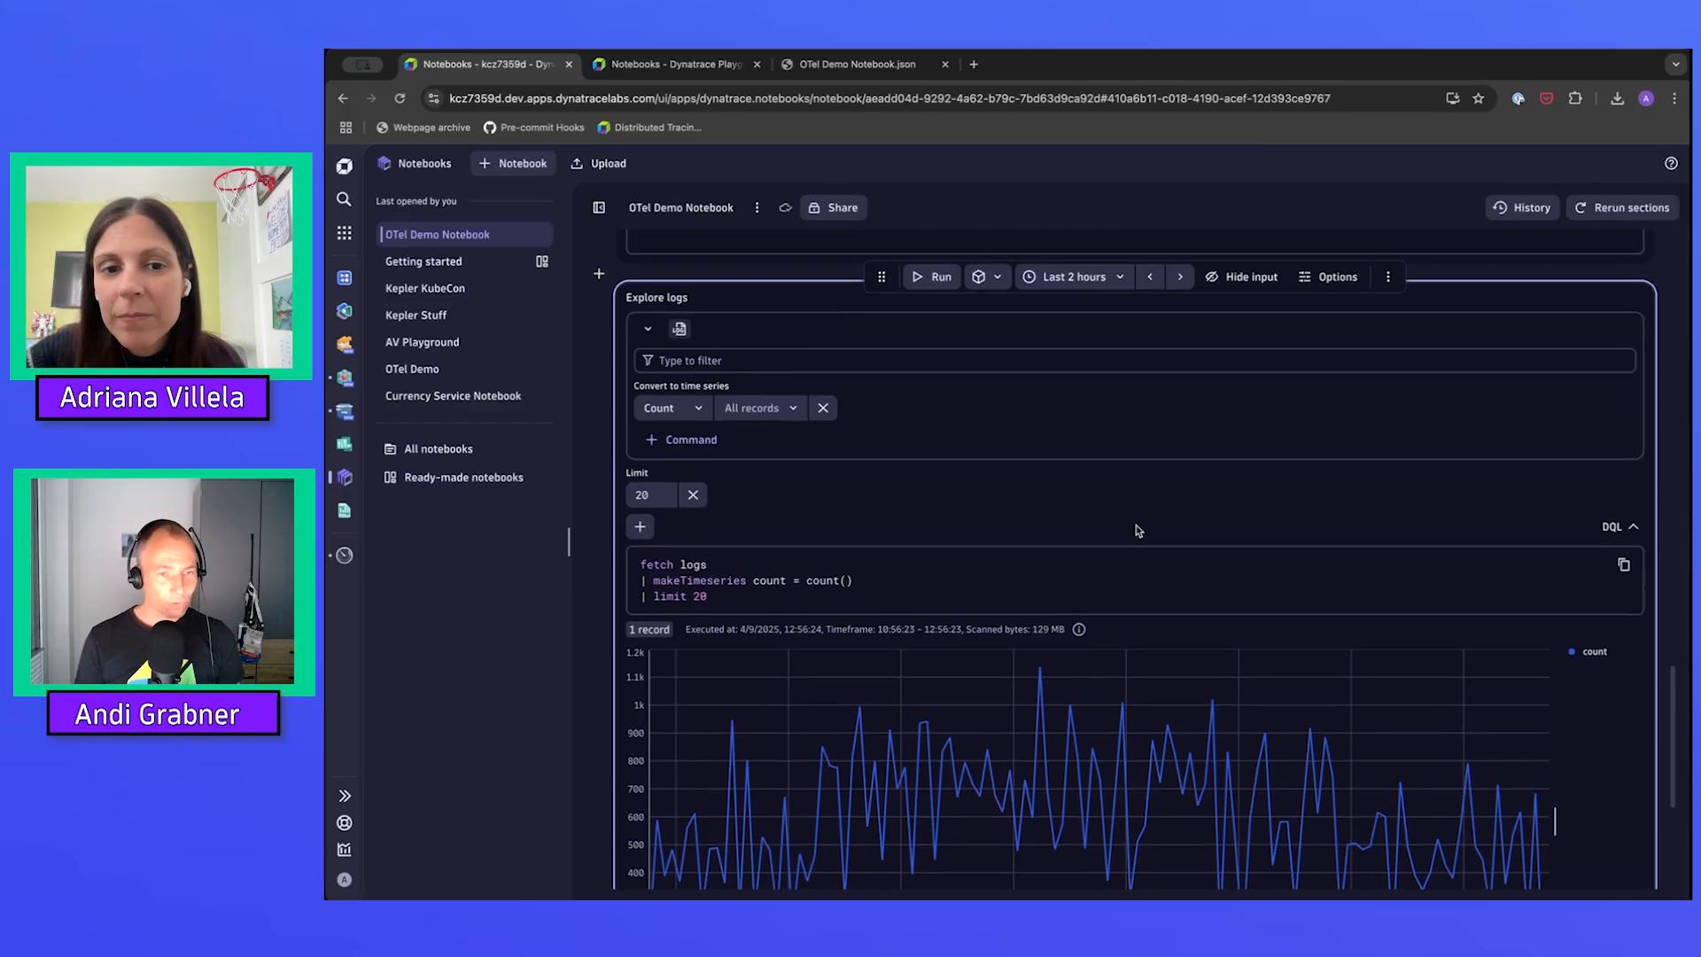
# Look at the Explore logs visualization options and examine the section's generated DQL
pyautogui.click(1329, 277)
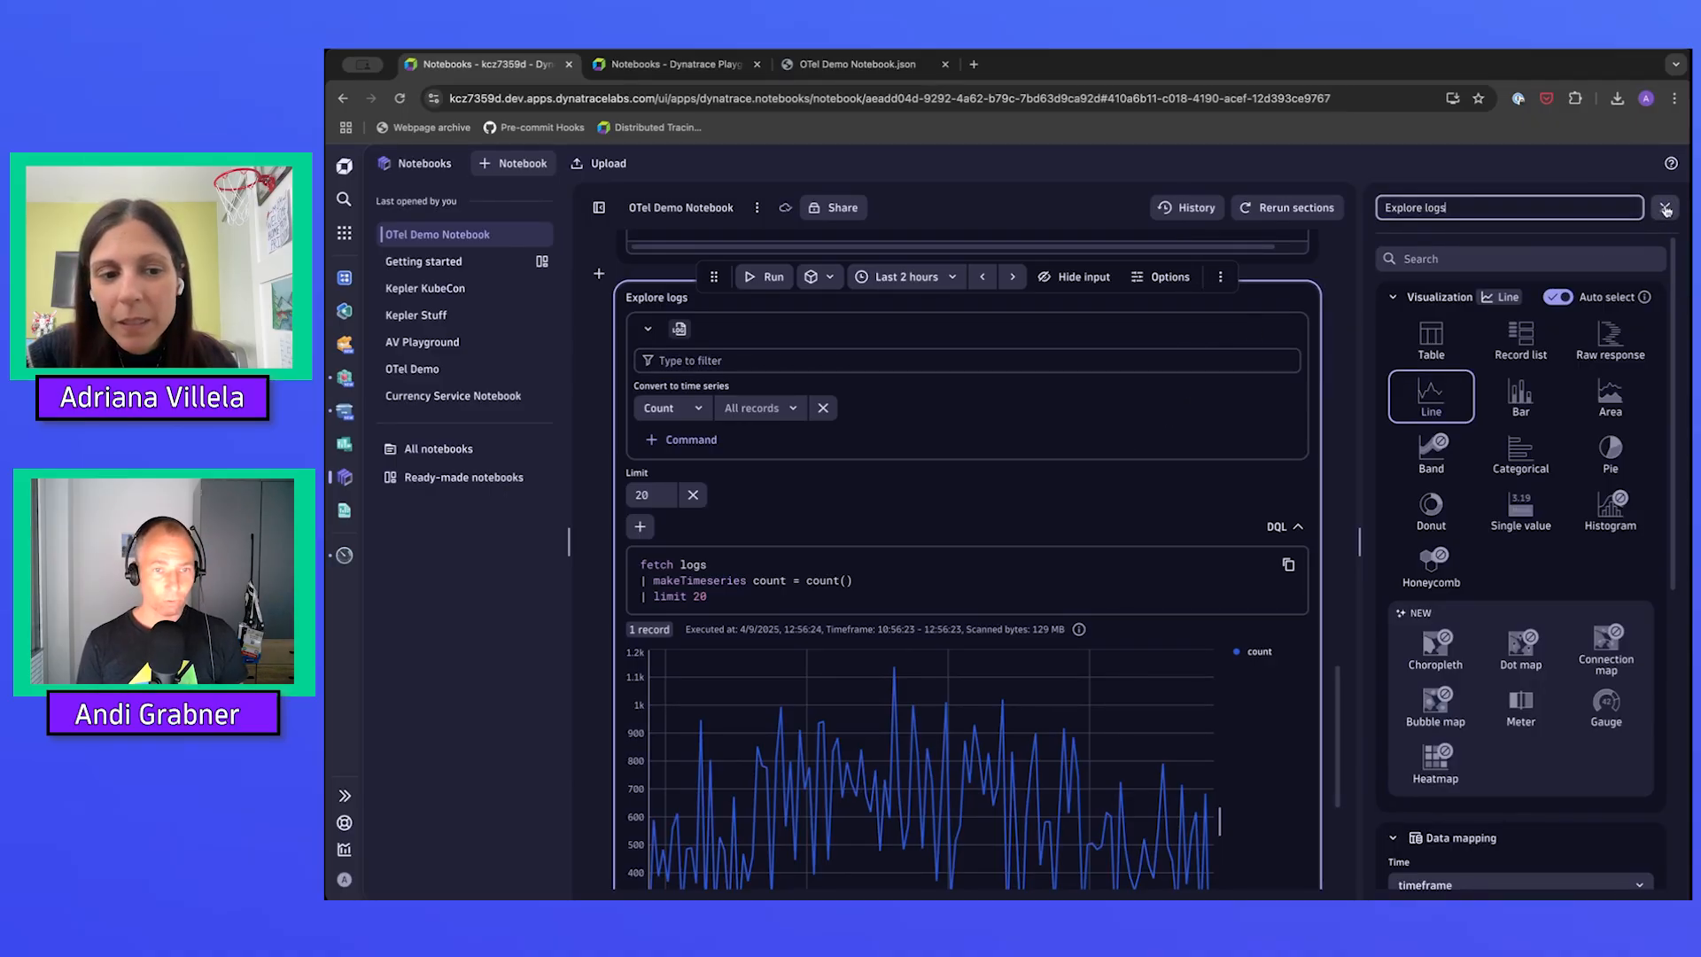
pyautogui.click(1666, 209)
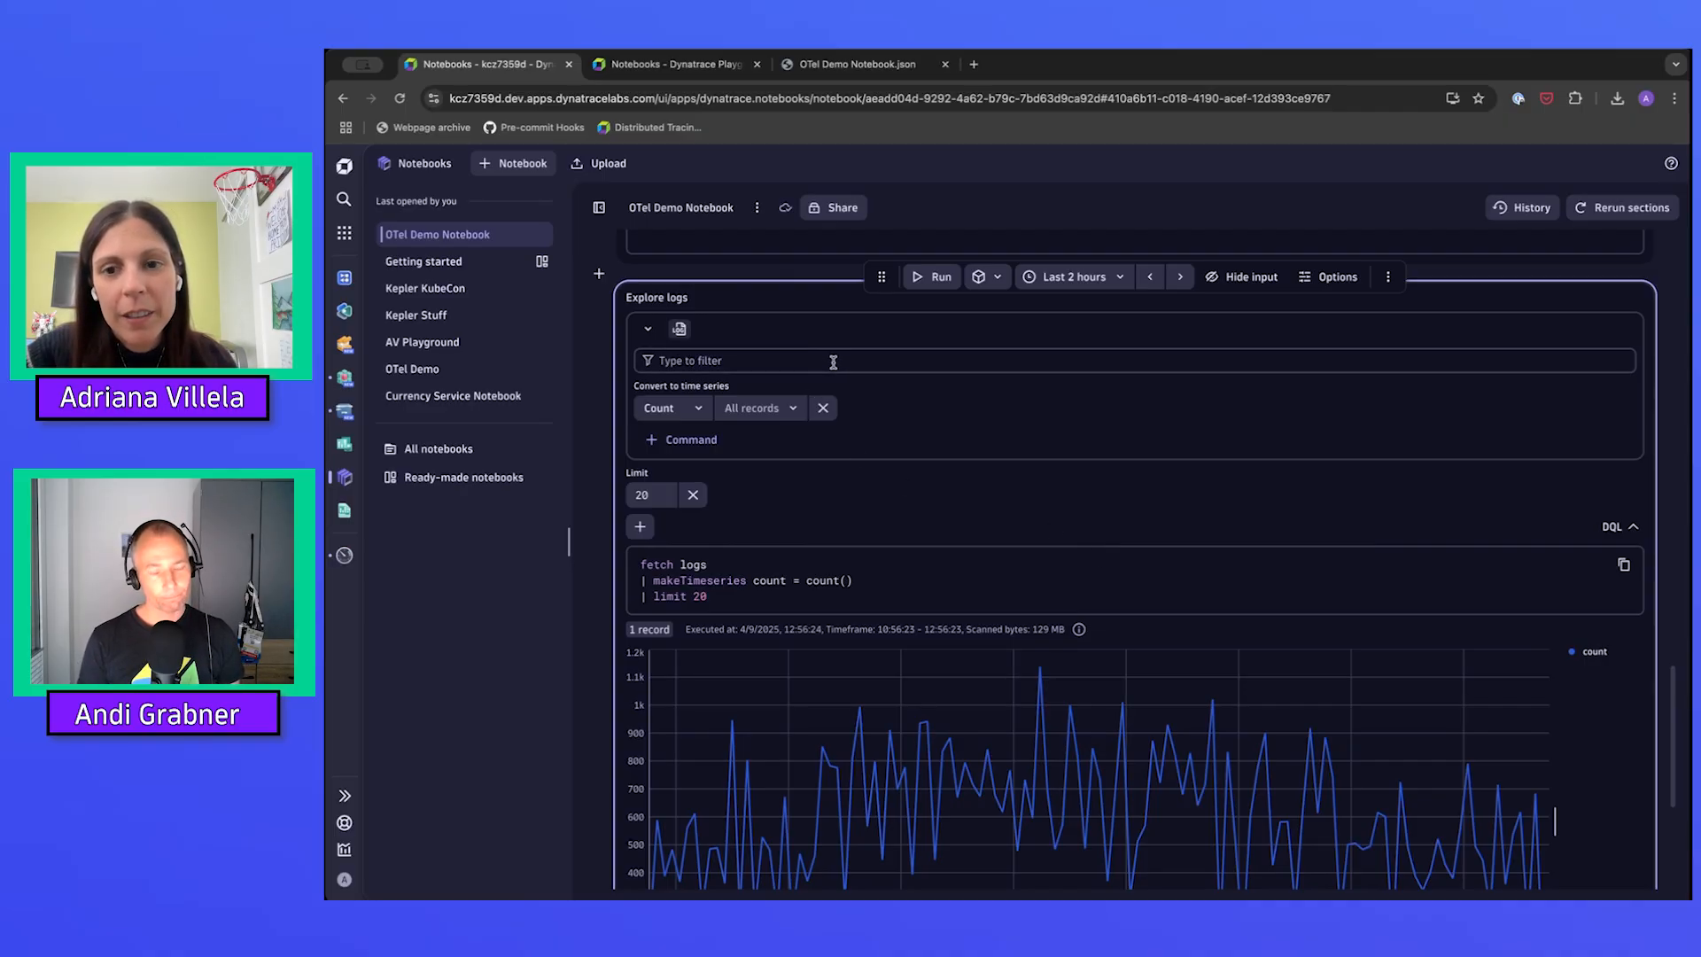
pyautogui.scroll(-1, 832, 362)
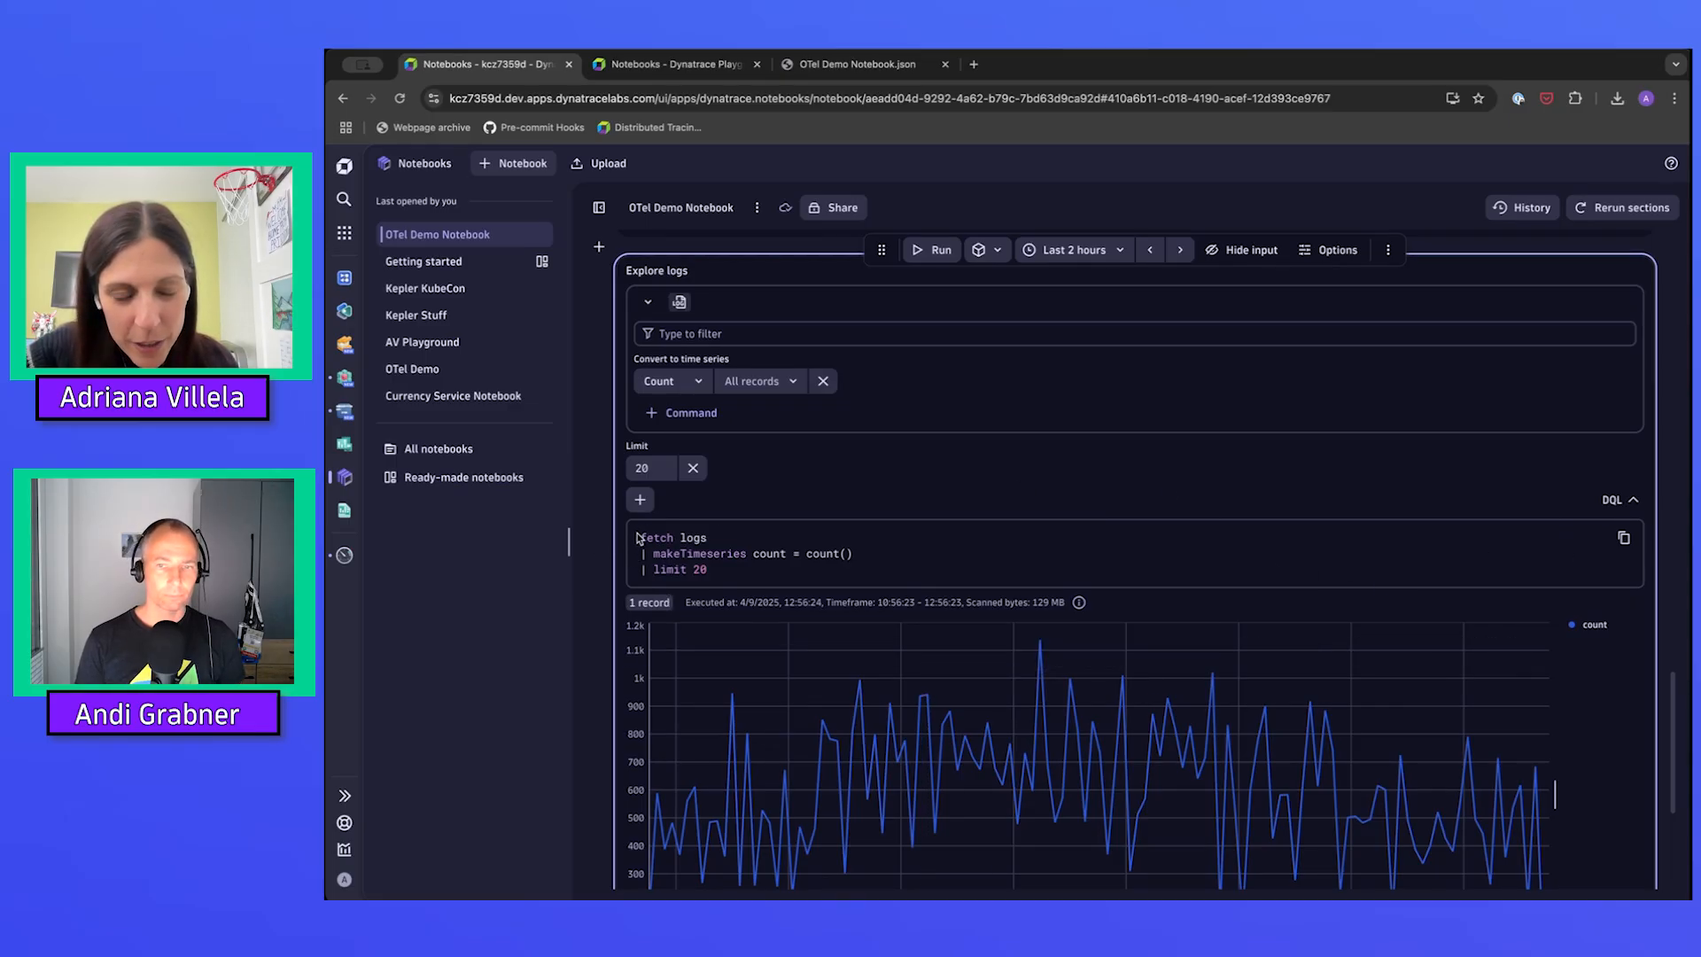
pyautogui.moveTo(640, 537); pyautogui.dragTo(742, 578)
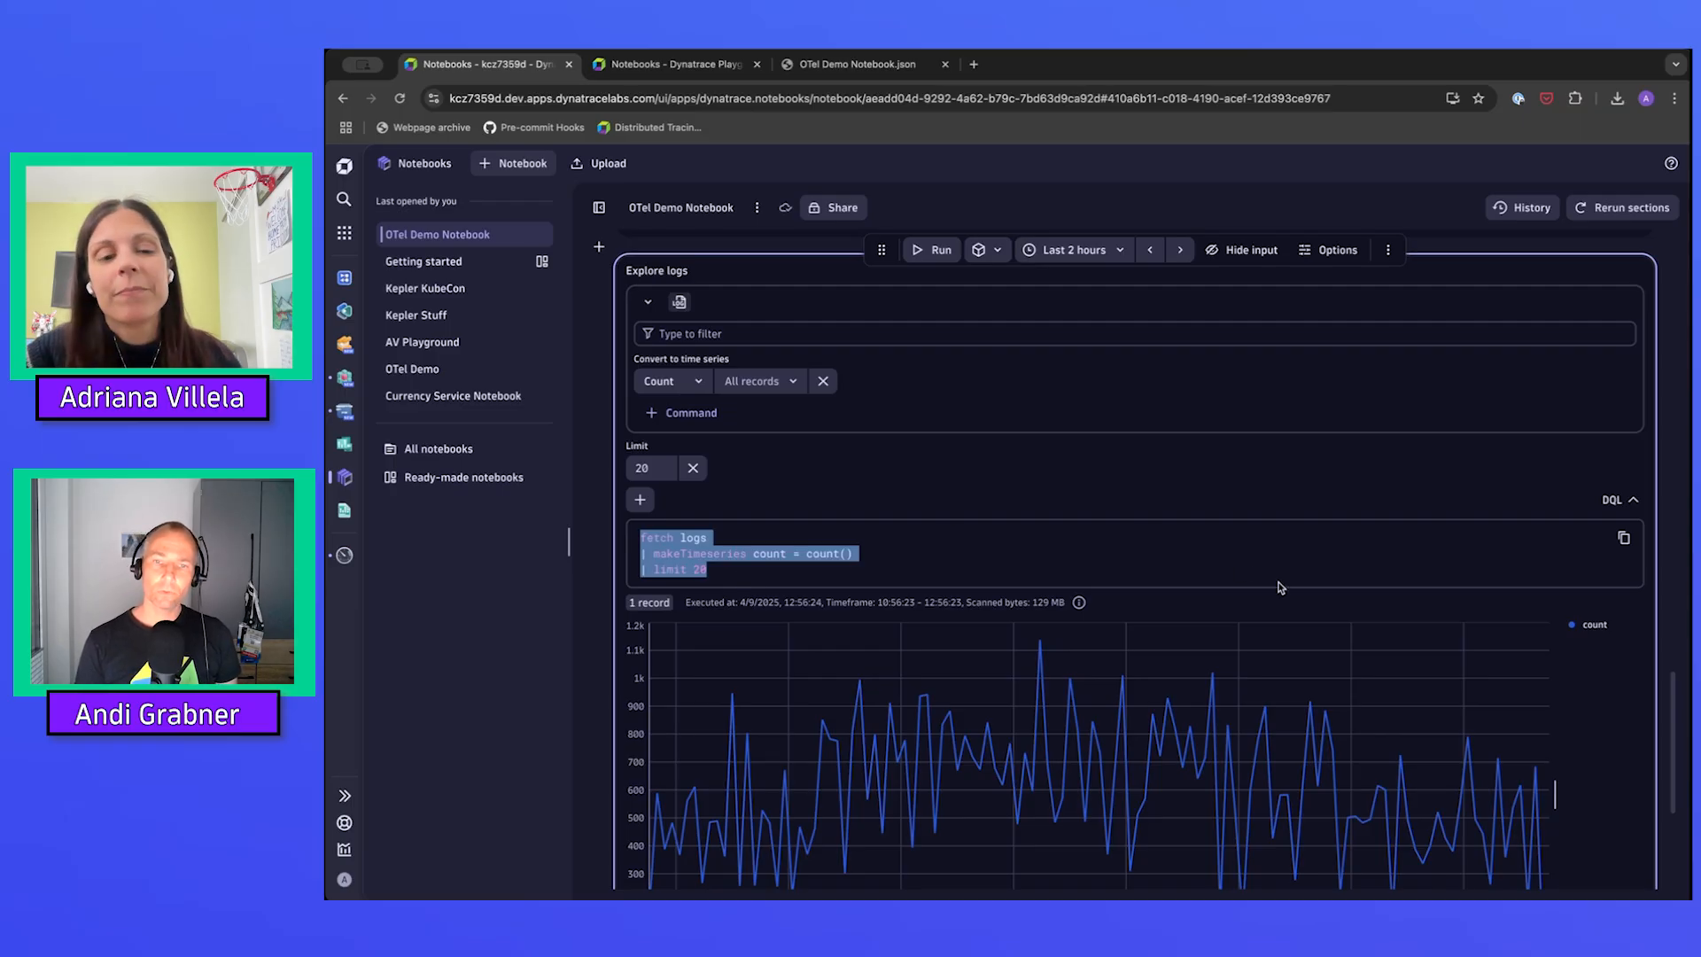
pyautogui.click(1181, 483)
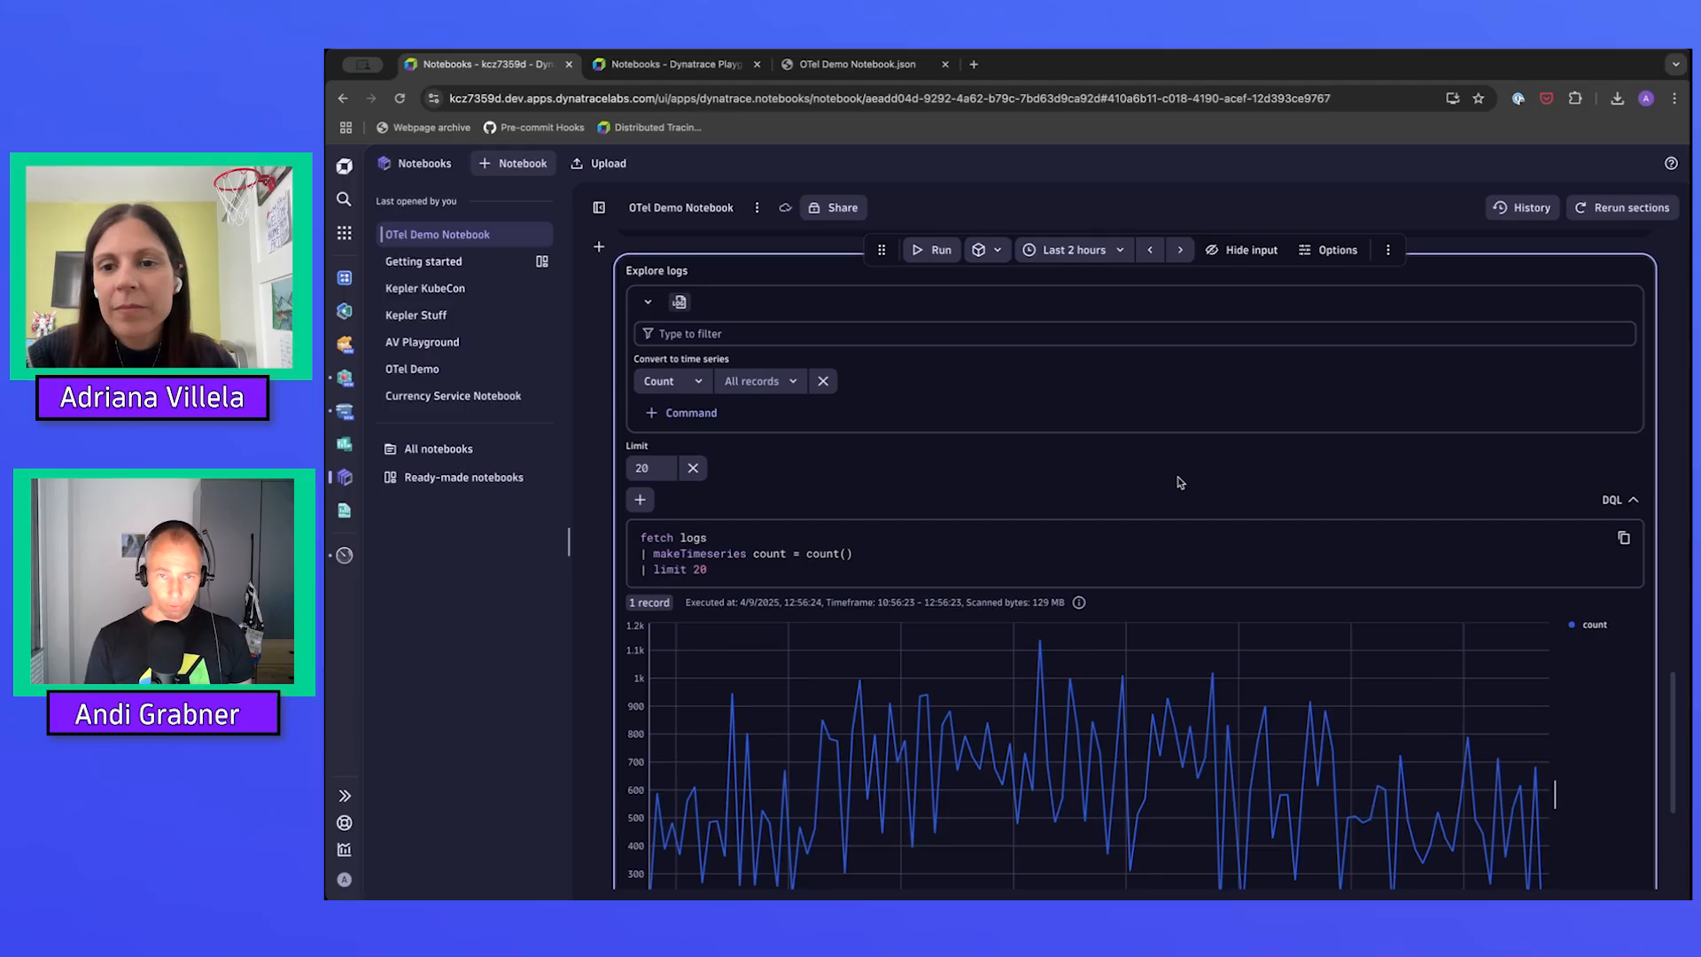
# Create a DQL section from the Explore logs section and run its query
pyautogui.click(1387, 251)
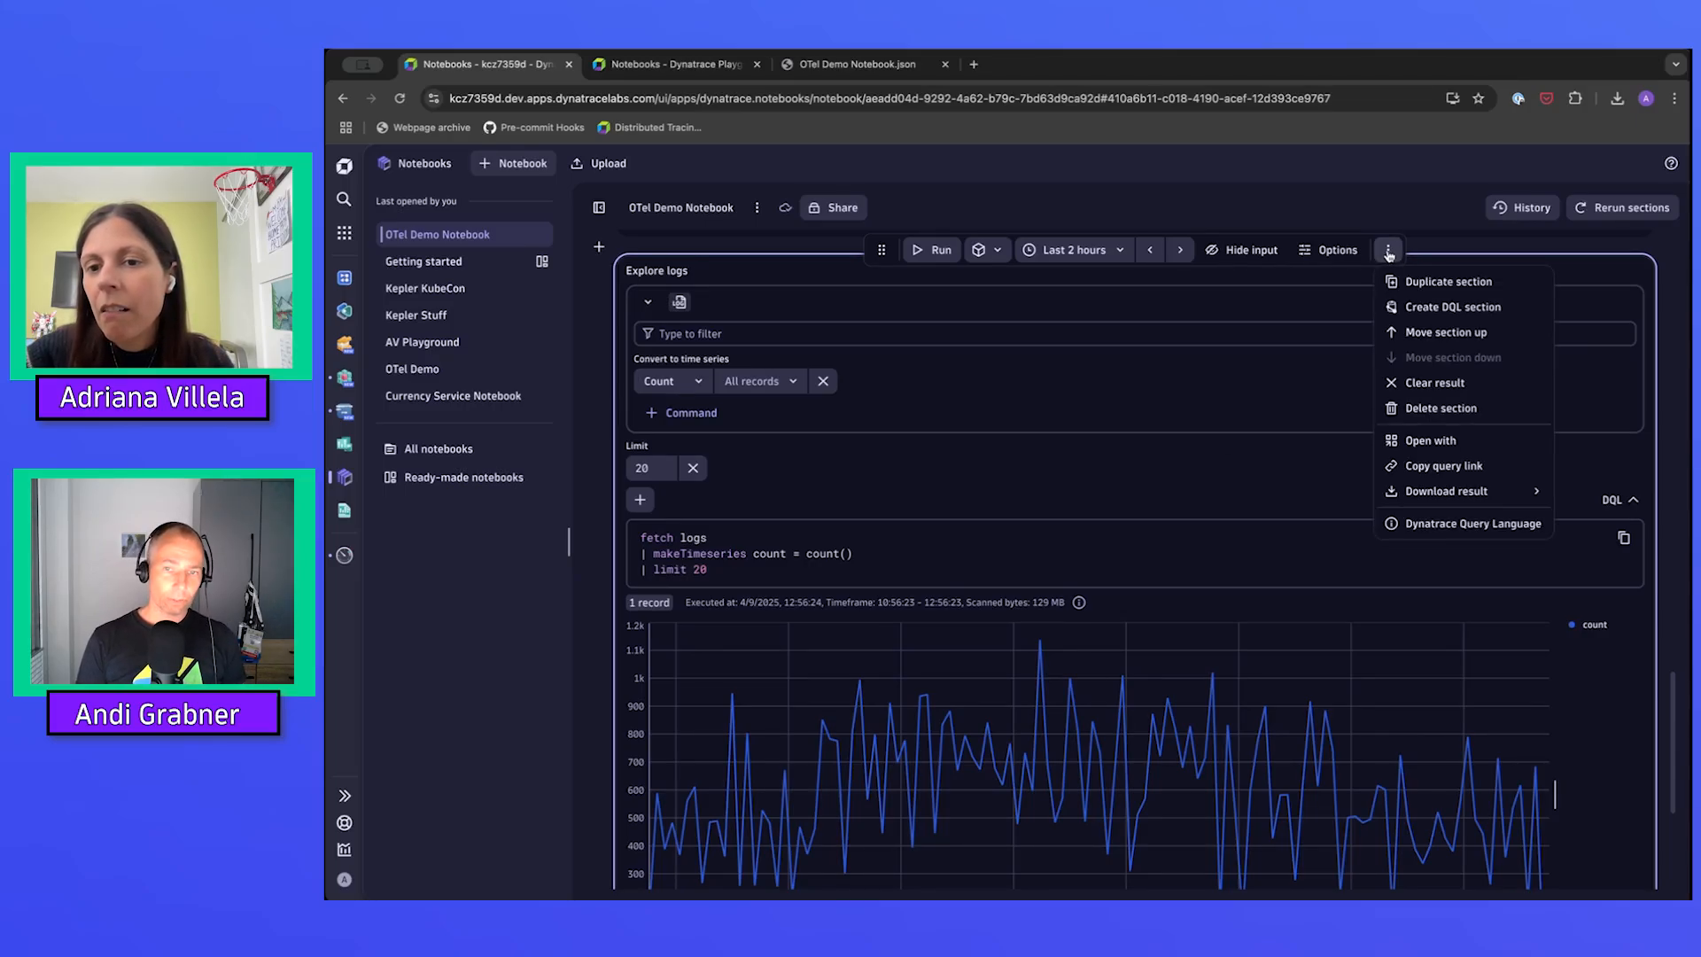
pyautogui.click(1411, 307)
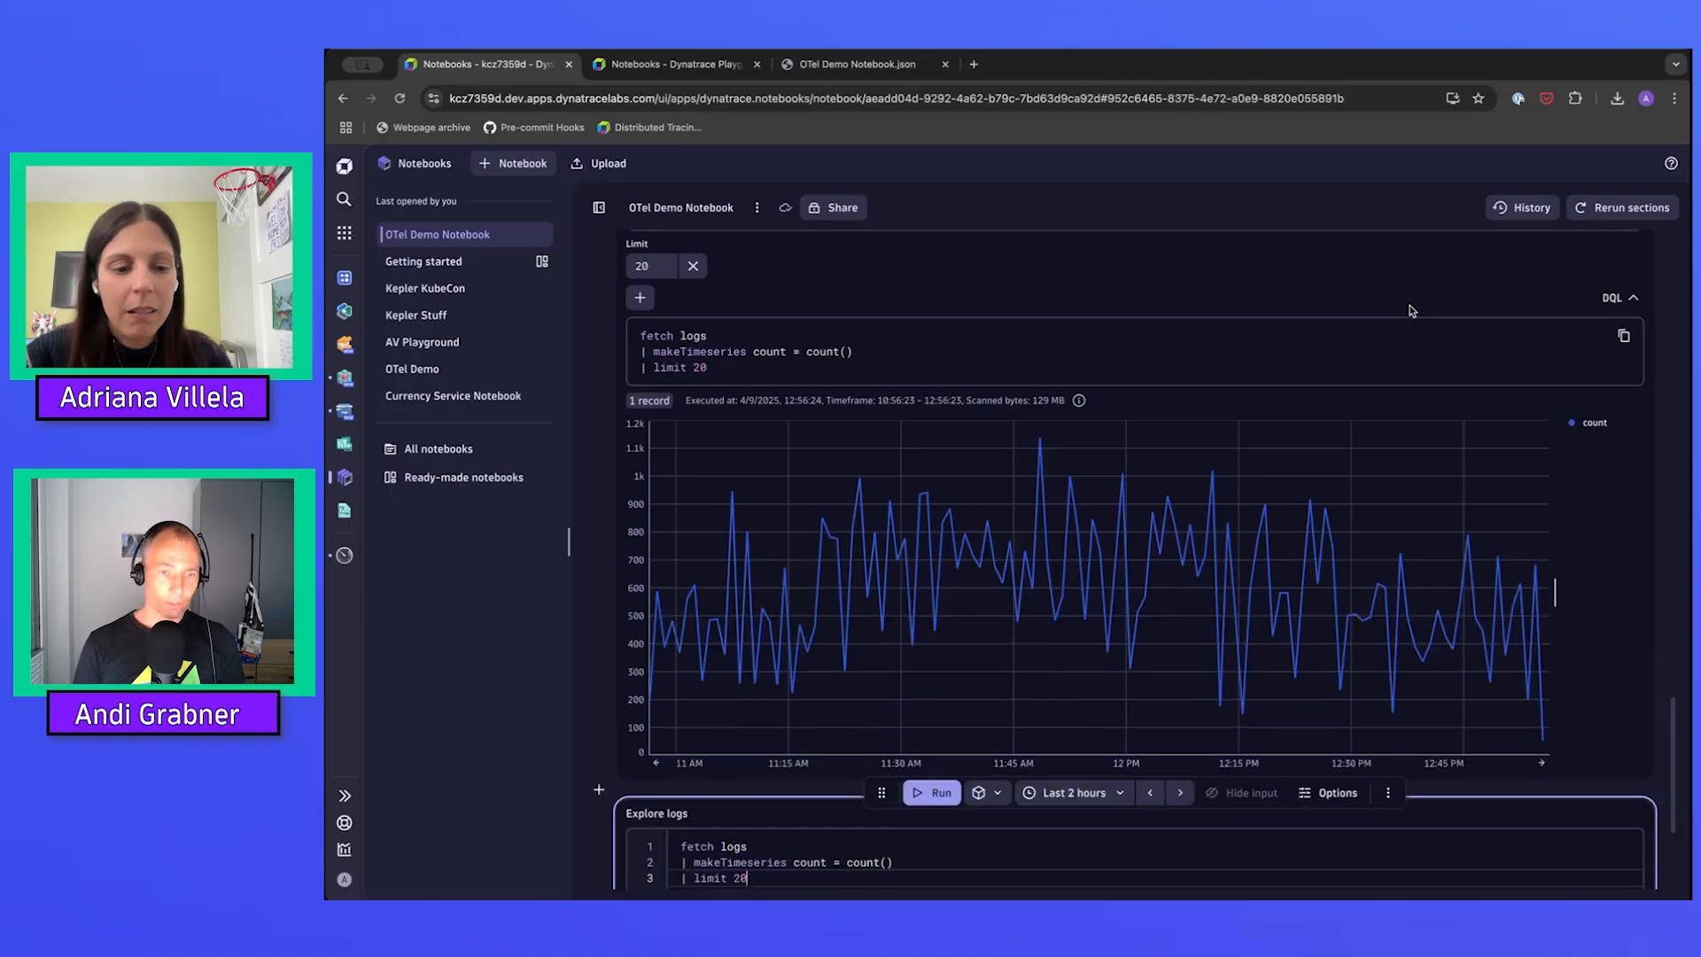
pyautogui.scroll(-3, 873, 561)
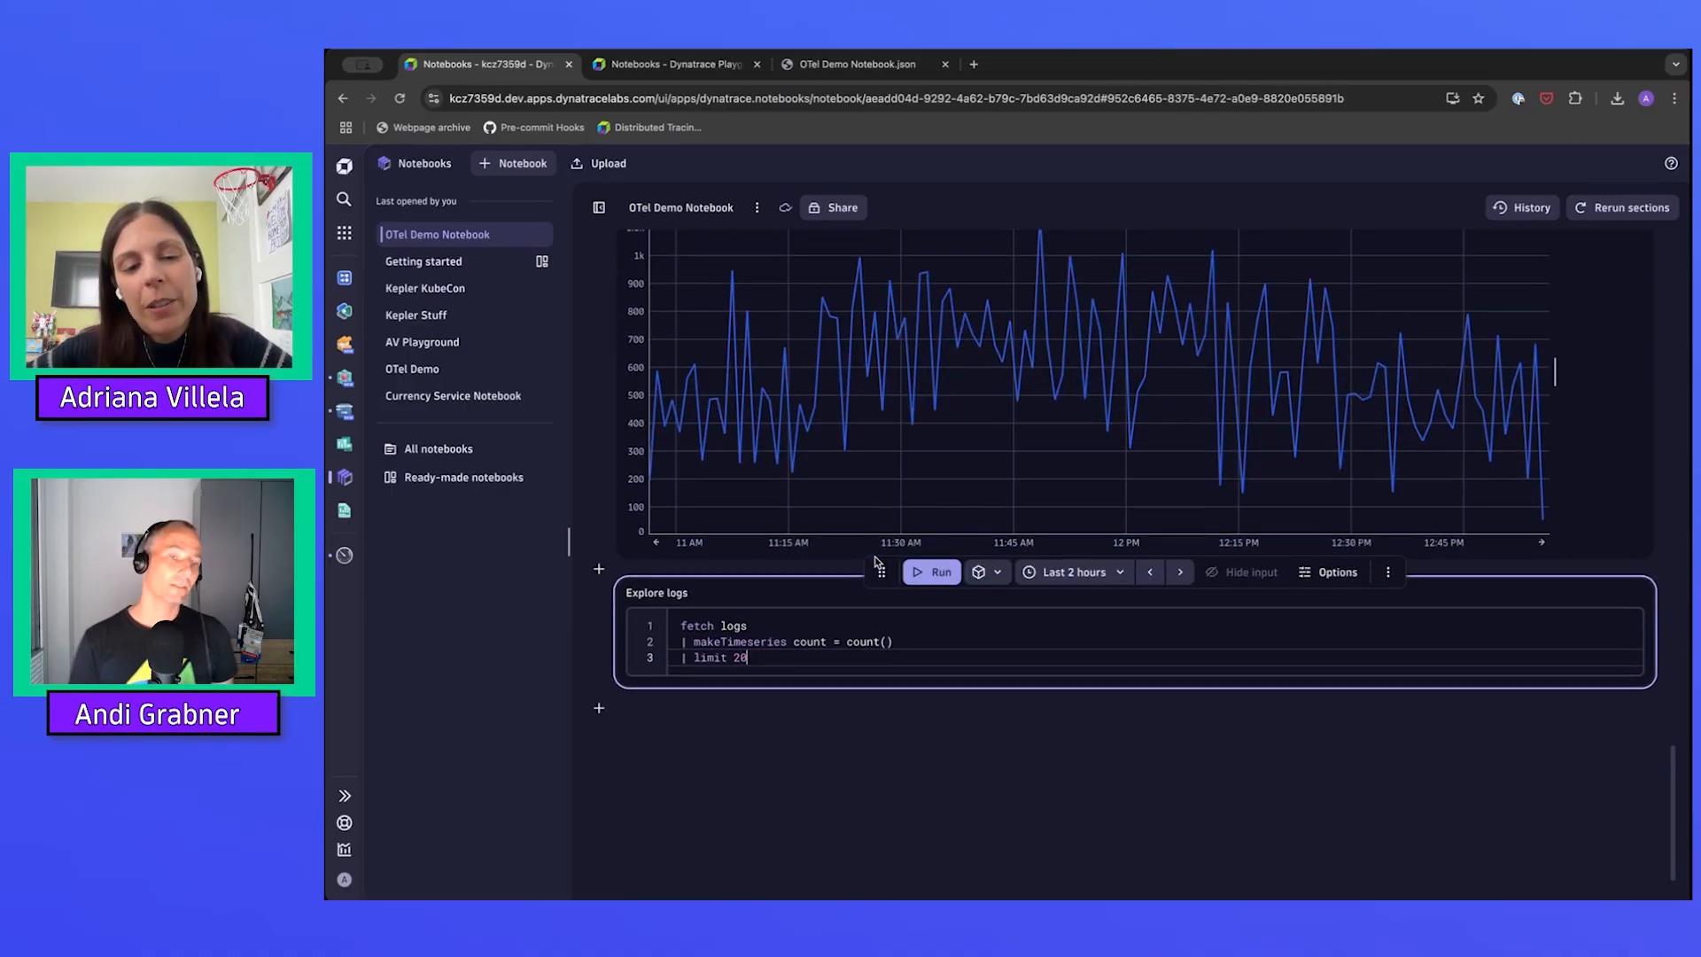
pyautogui.click(933, 573)
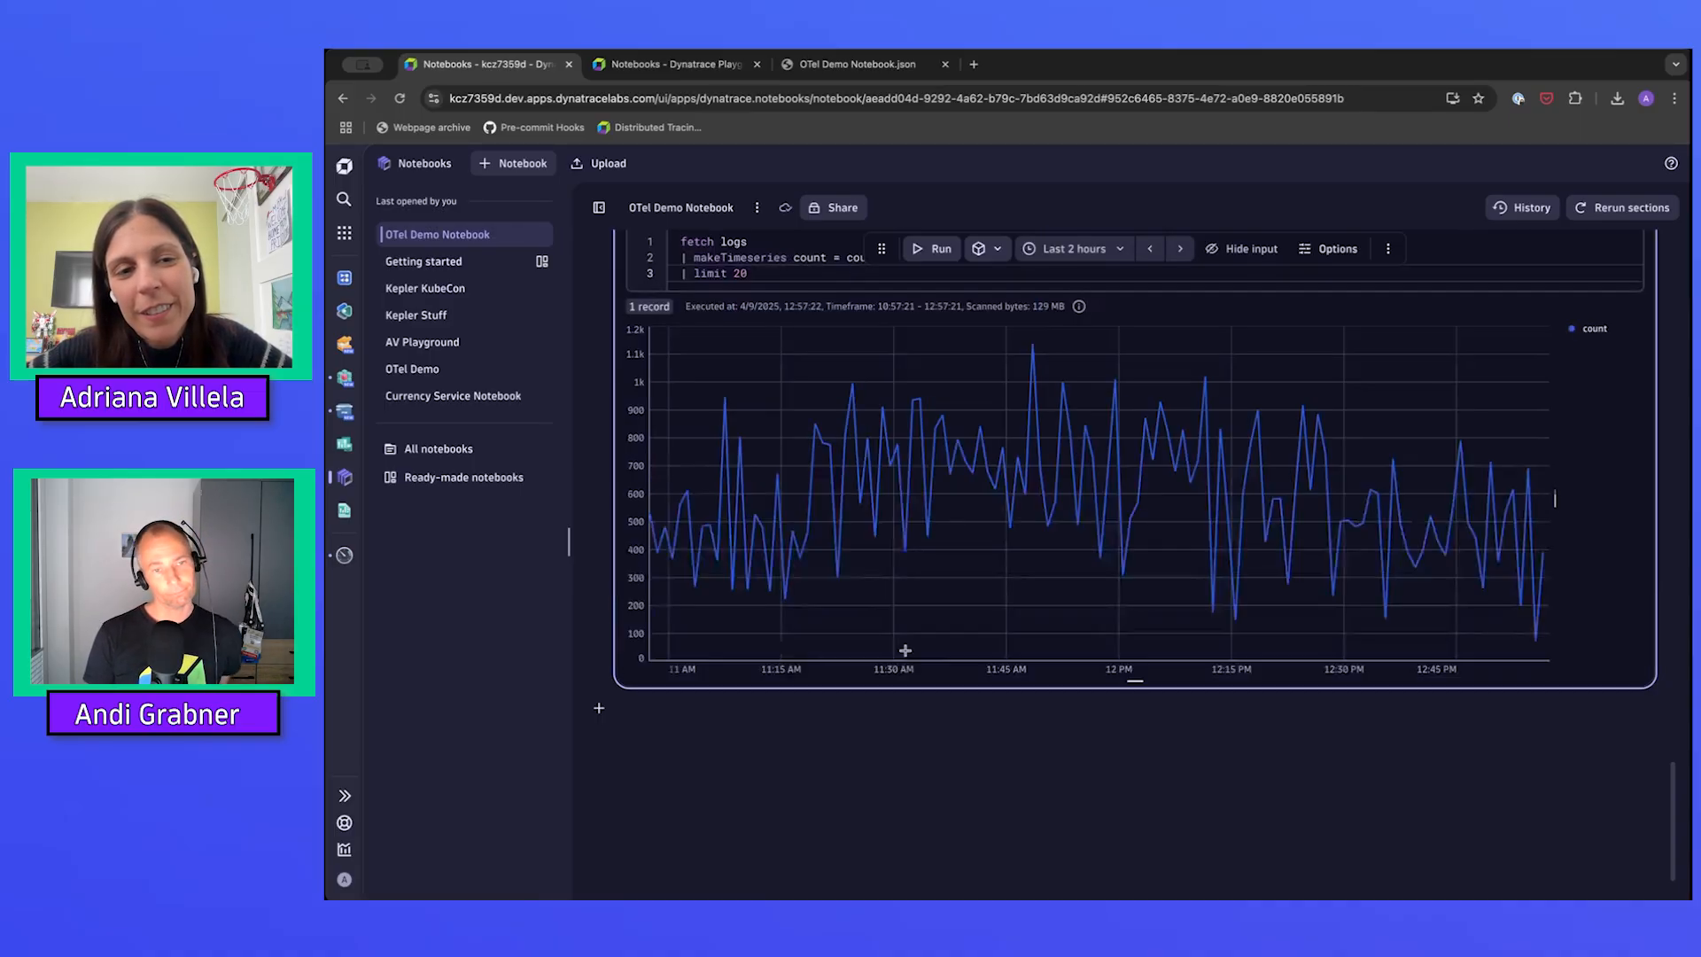
# Set the limit in the new DQL section's query to 30 and rerun it
pyautogui.scroll(4, 925, 538)
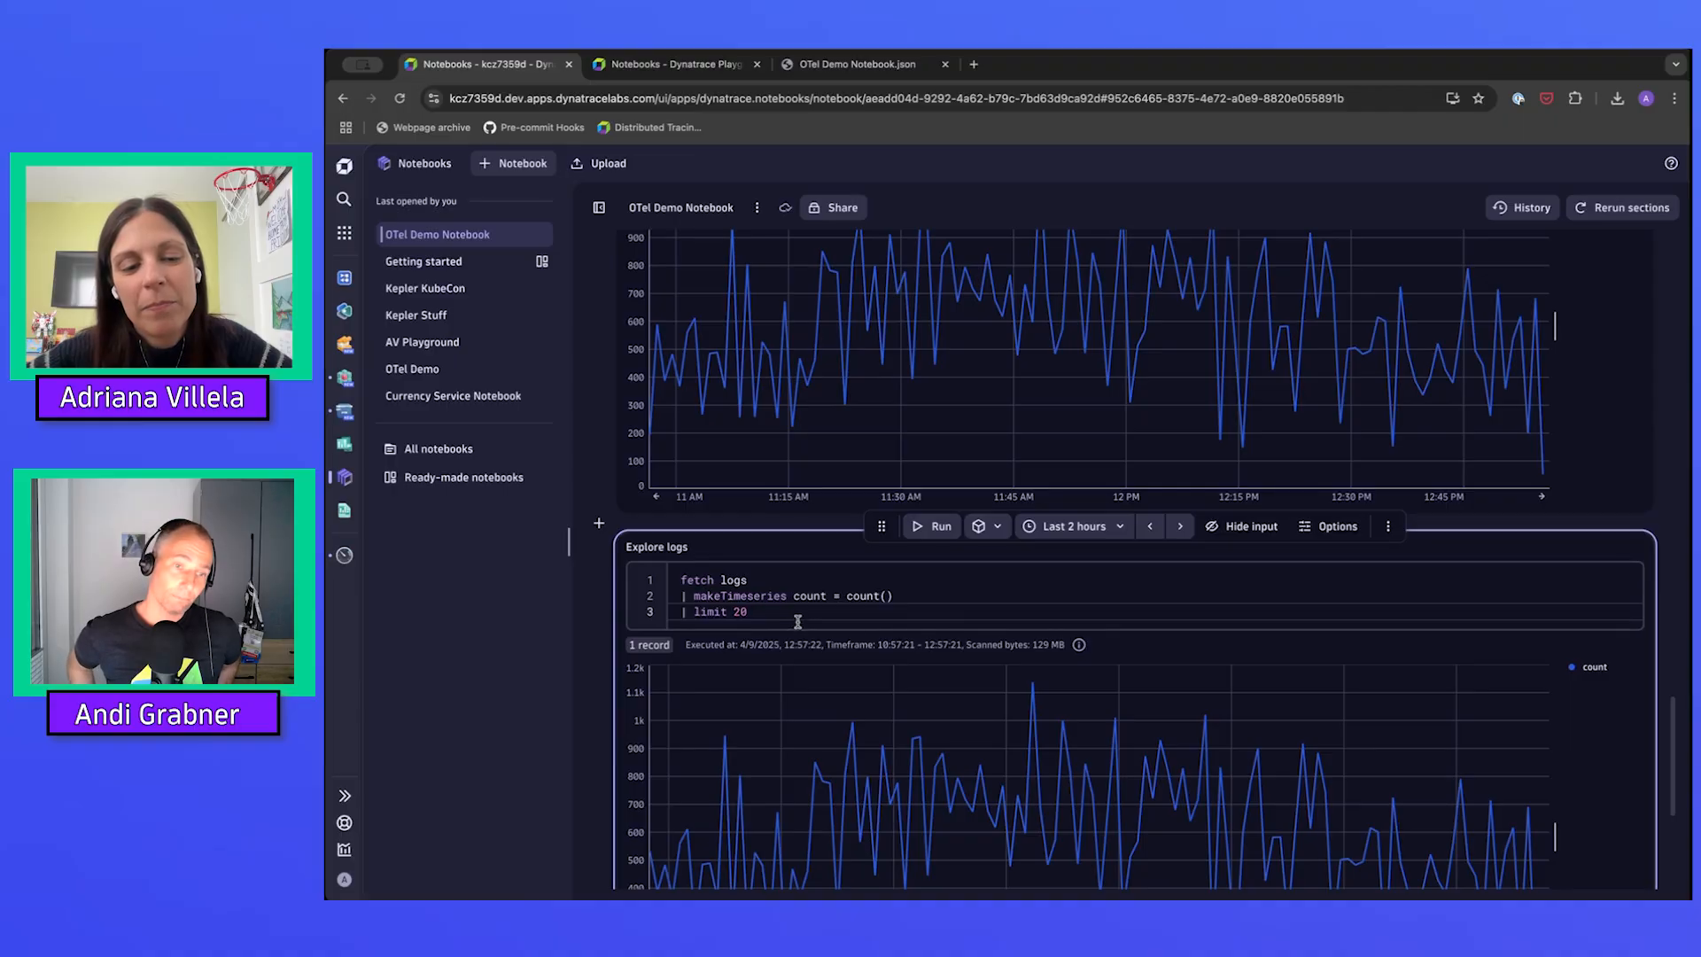
pyautogui.doubleClick(741, 612)
pyautogui.write('30')
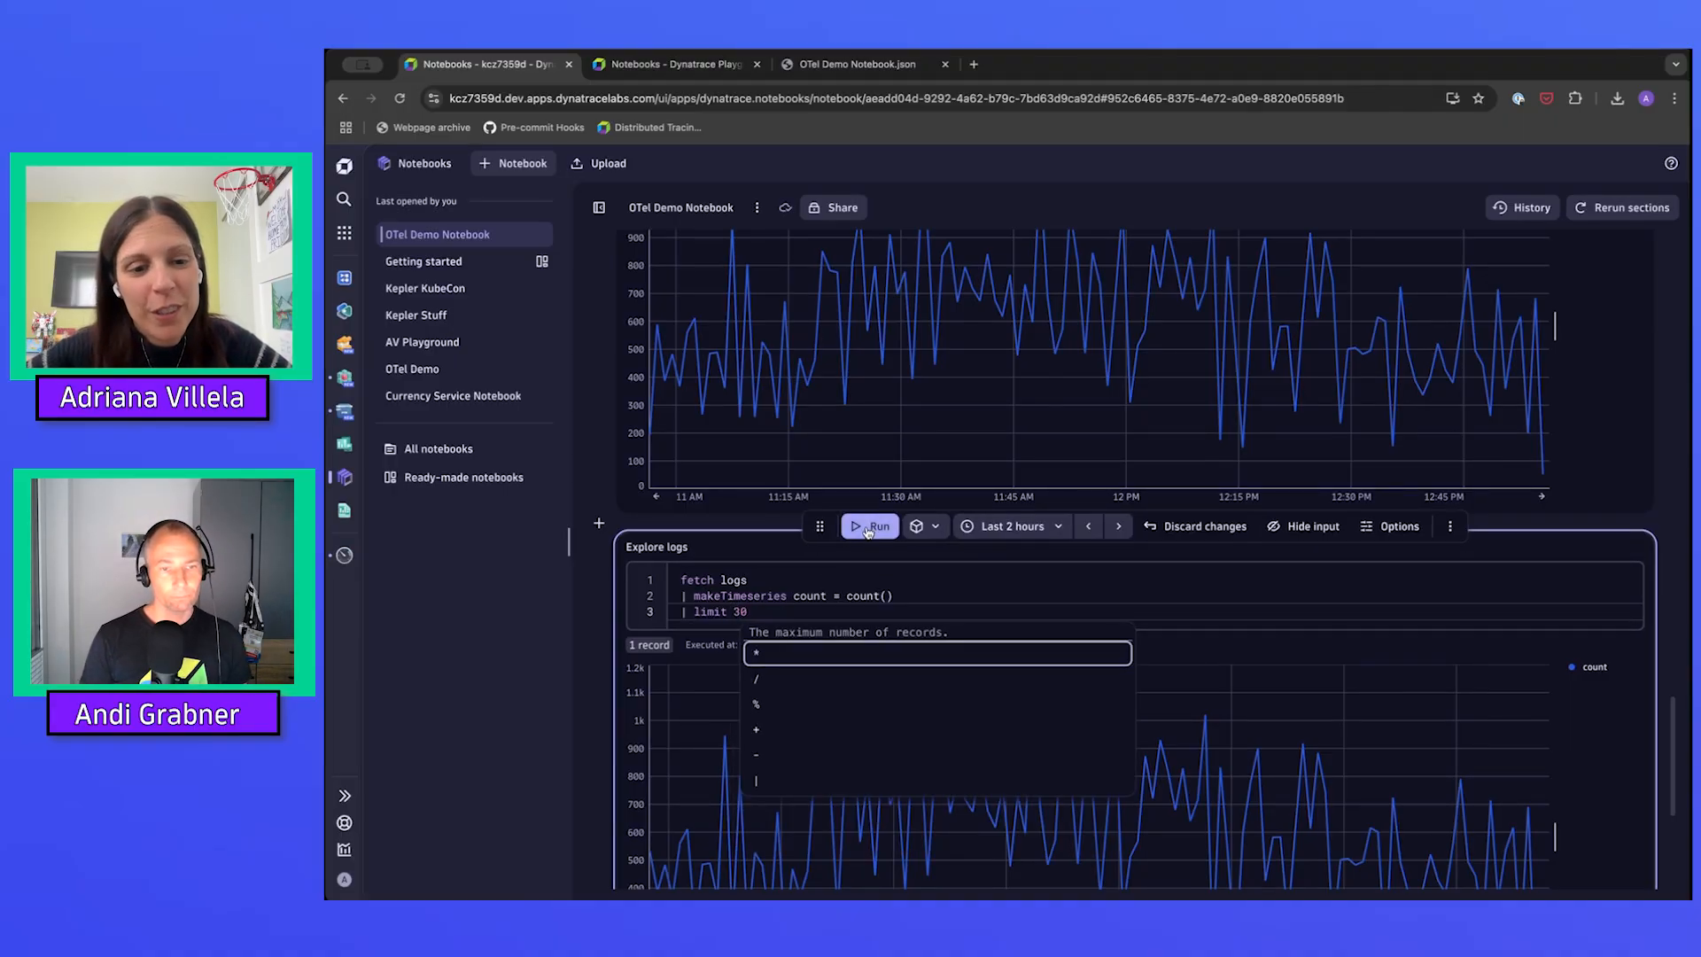
pyautogui.click(868, 529)
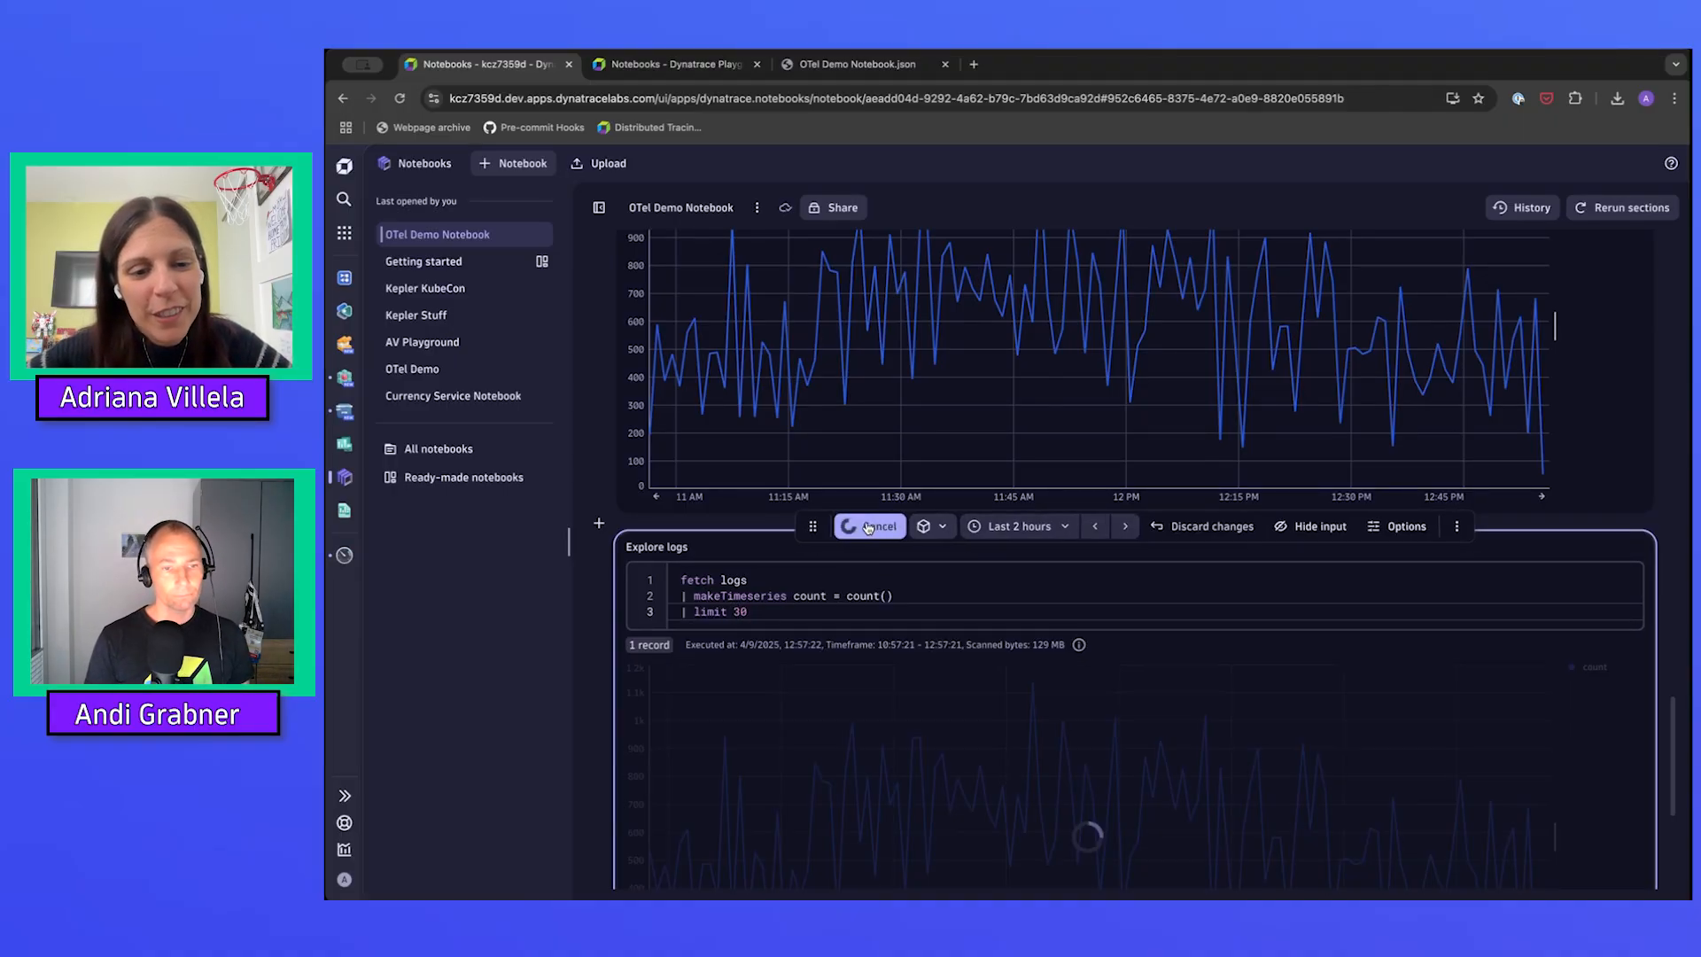
pyautogui.scroll(-8, 947, 693)
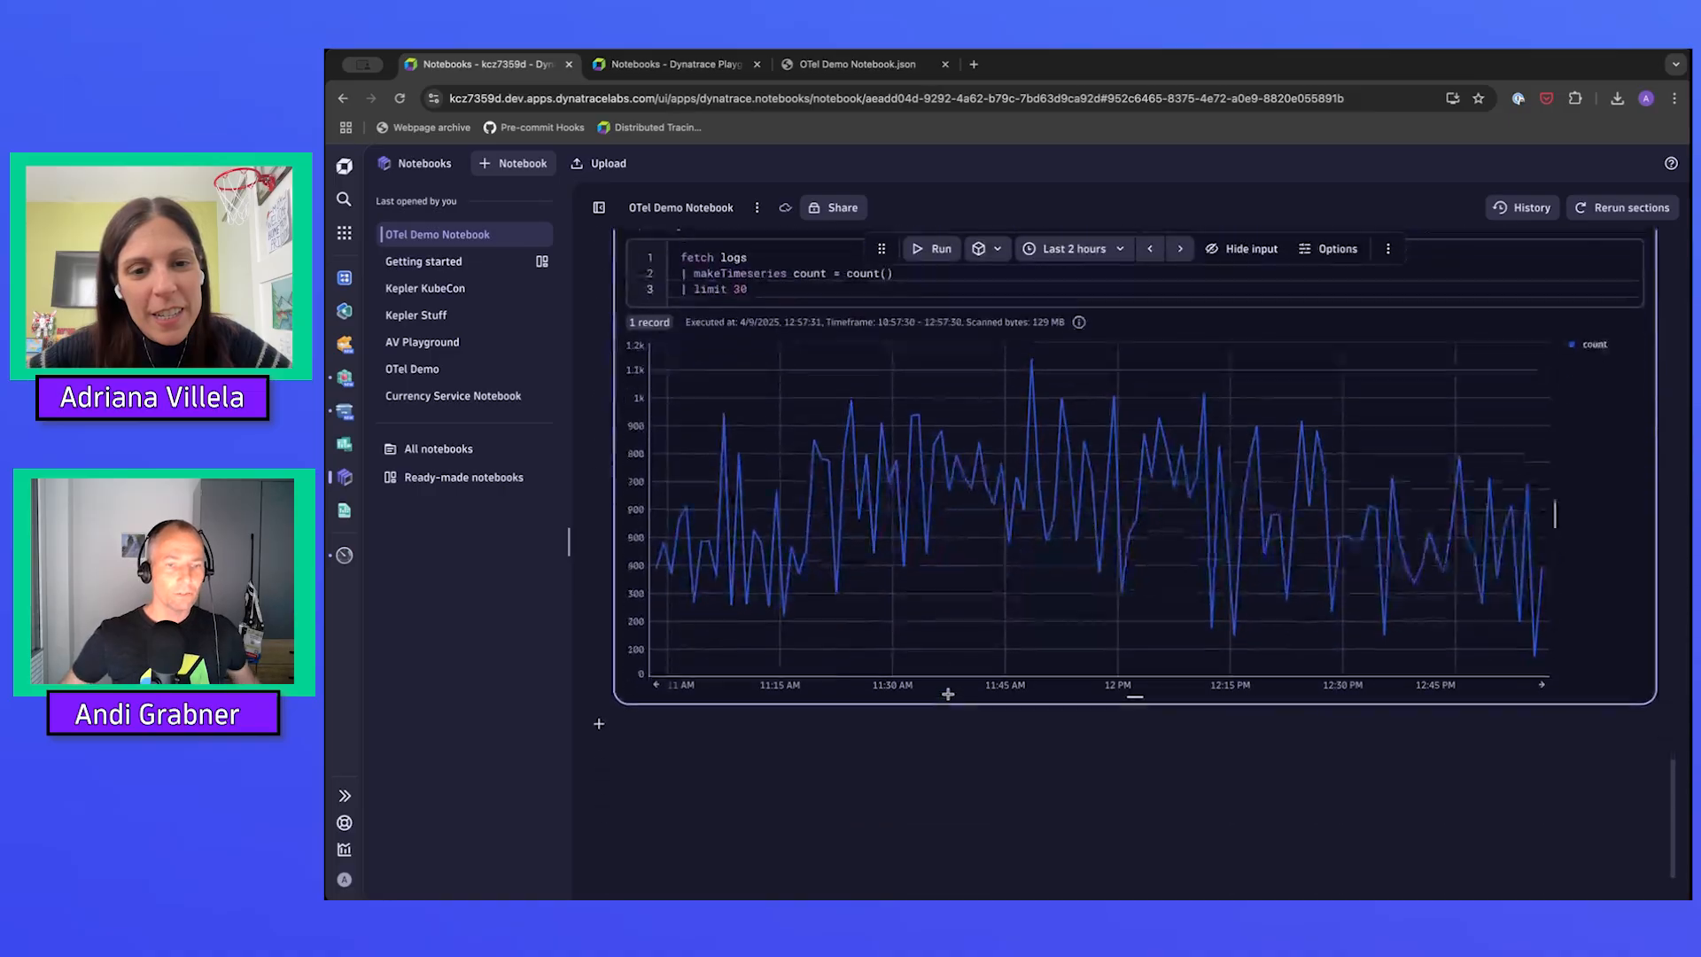
# Compare the editable DQL section with the original Explore logs section and the Recent logs query above
pyautogui.scroll(3, 948, 693)
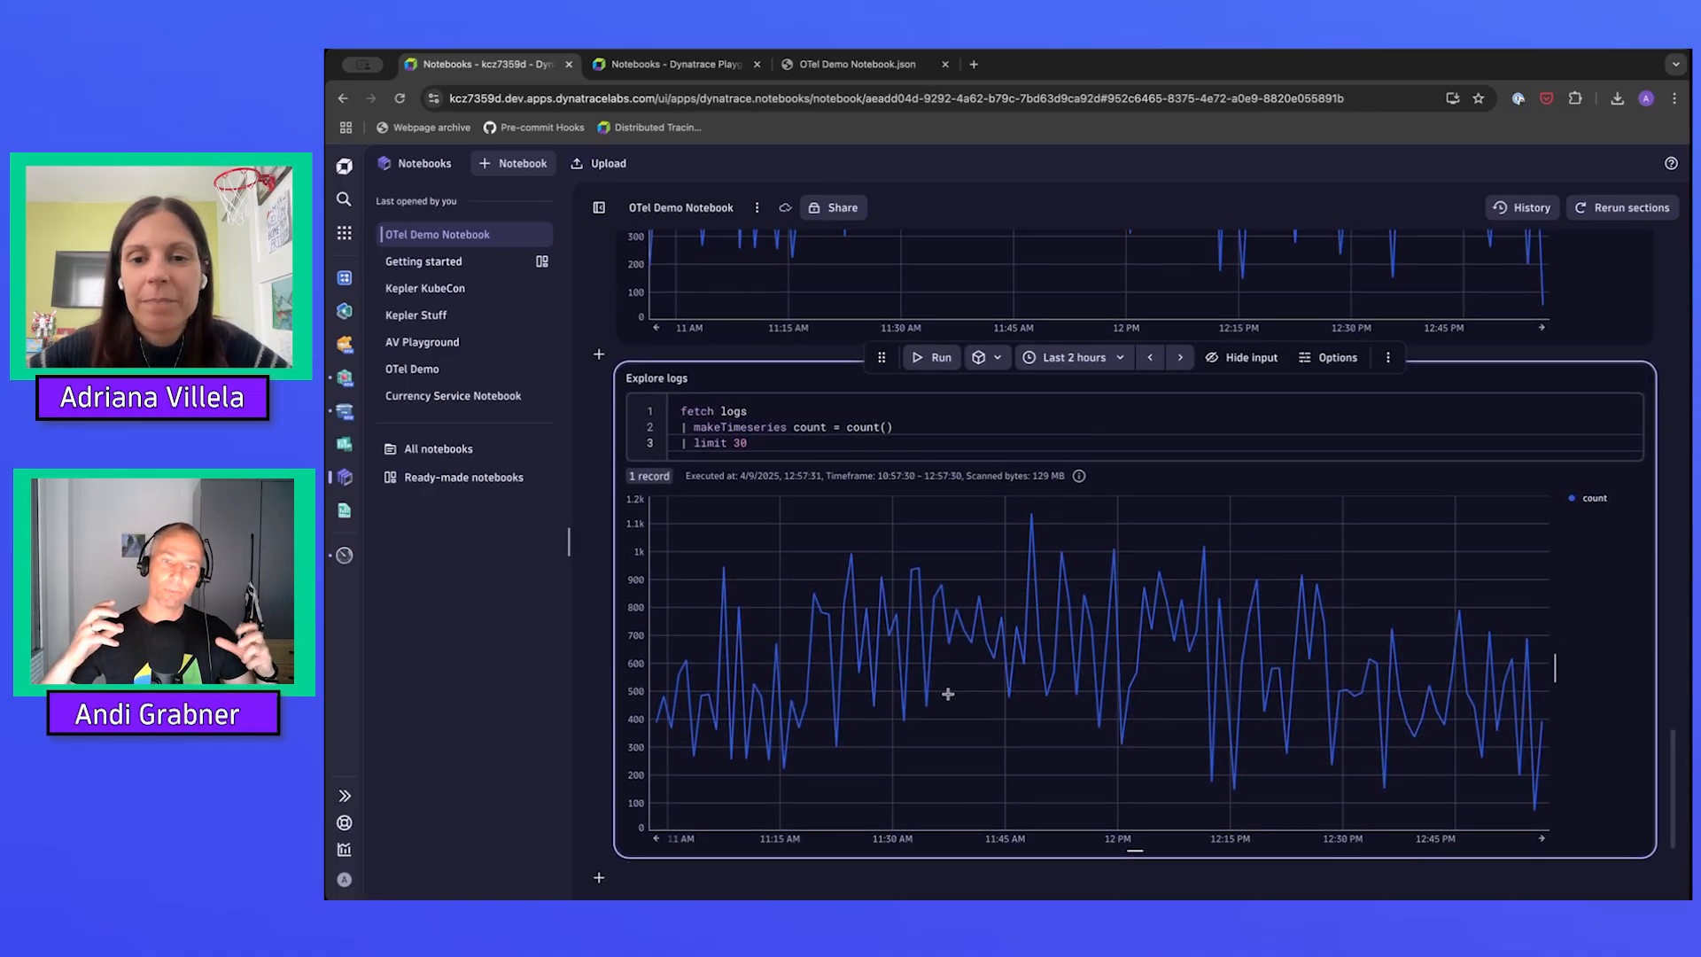
pyautogui.scroll(5, 948, 693)
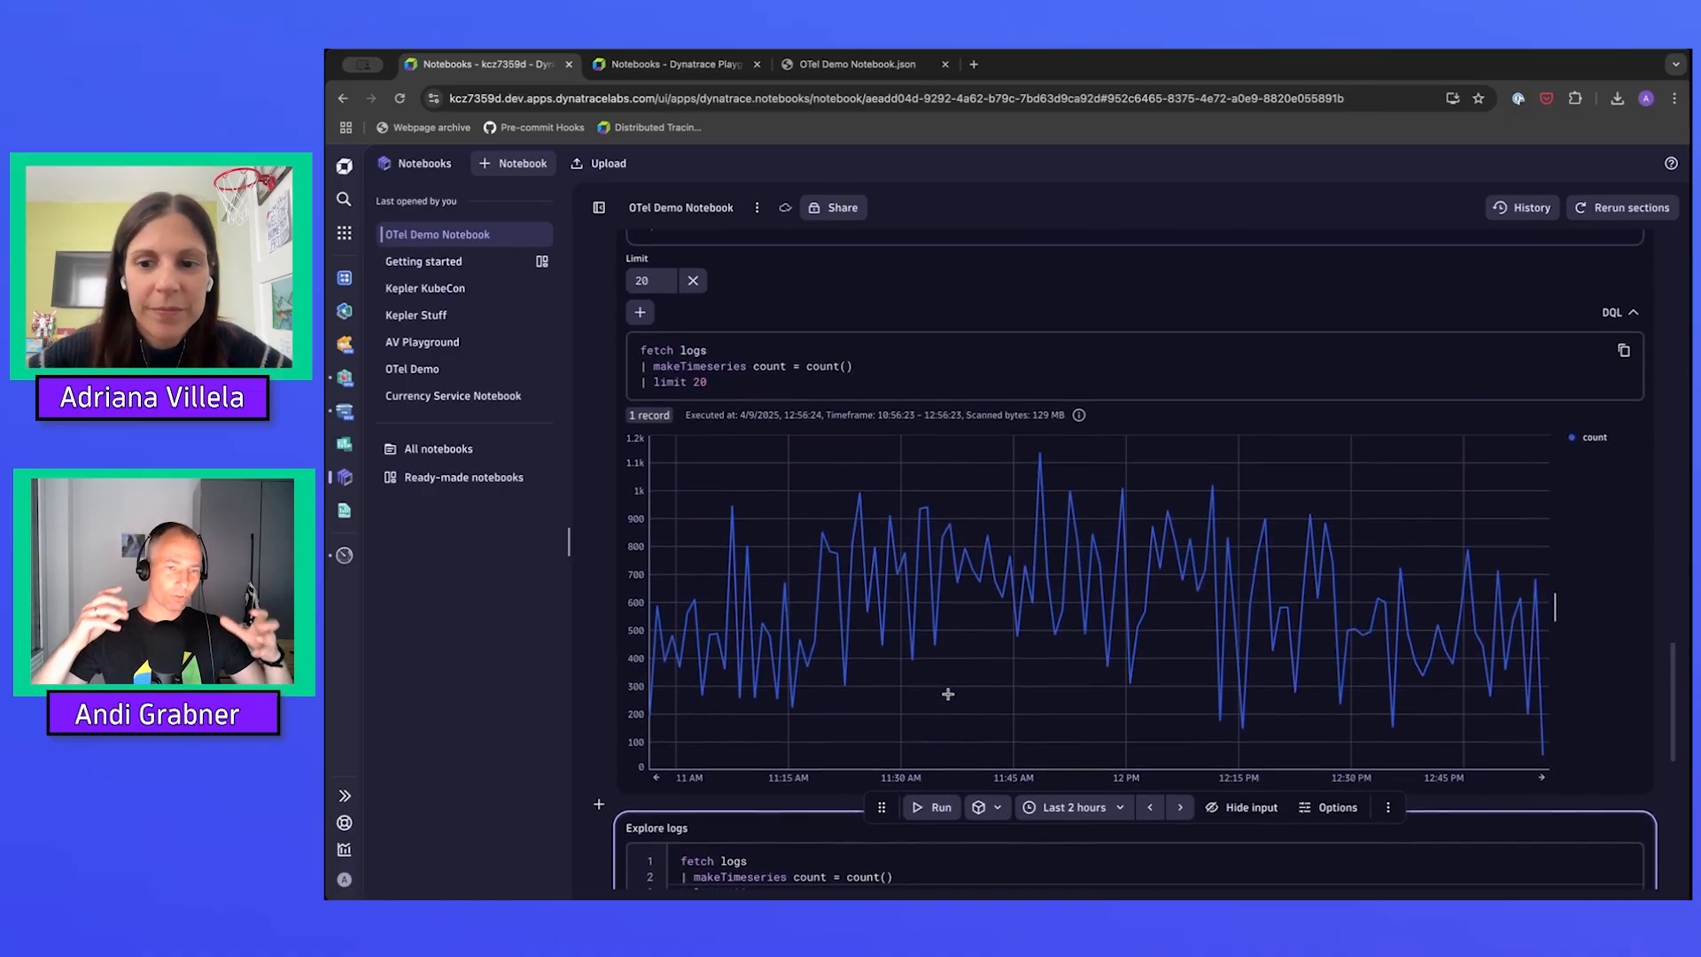
pyautogui.scroll(1, 948, 693)
pyautogui.scroll(3, 948, 700)
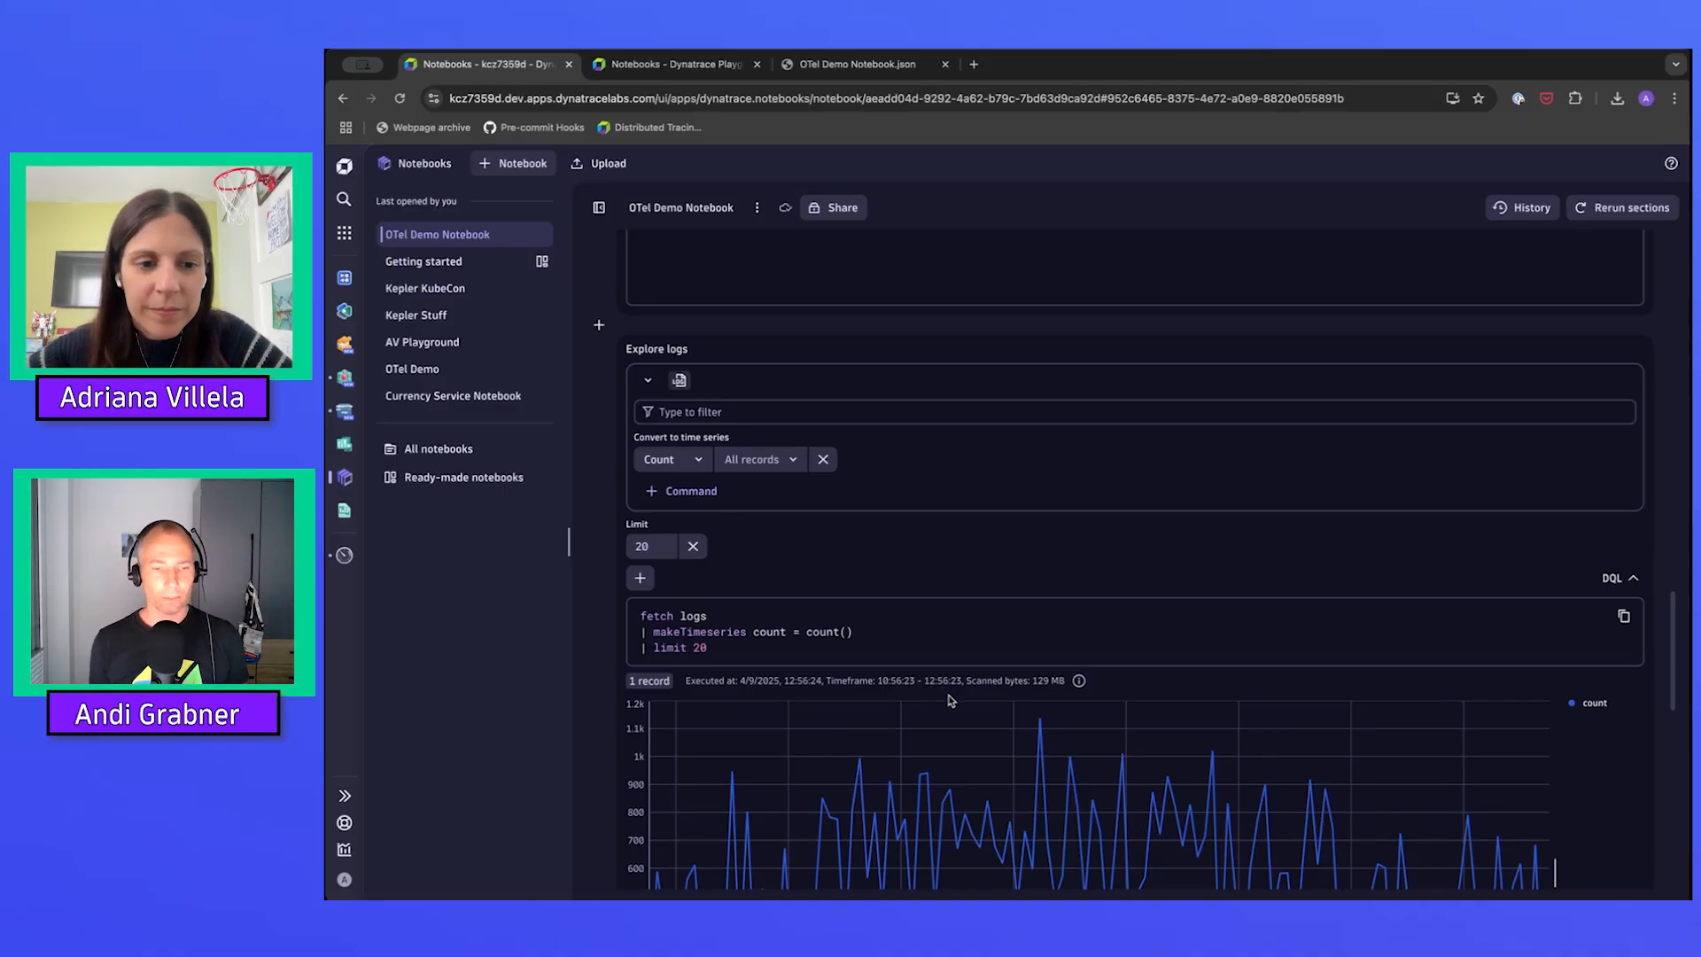
pyautogui.scroll(-6, 950, 700)
pyautogui.scroll(-4, 949, 700)
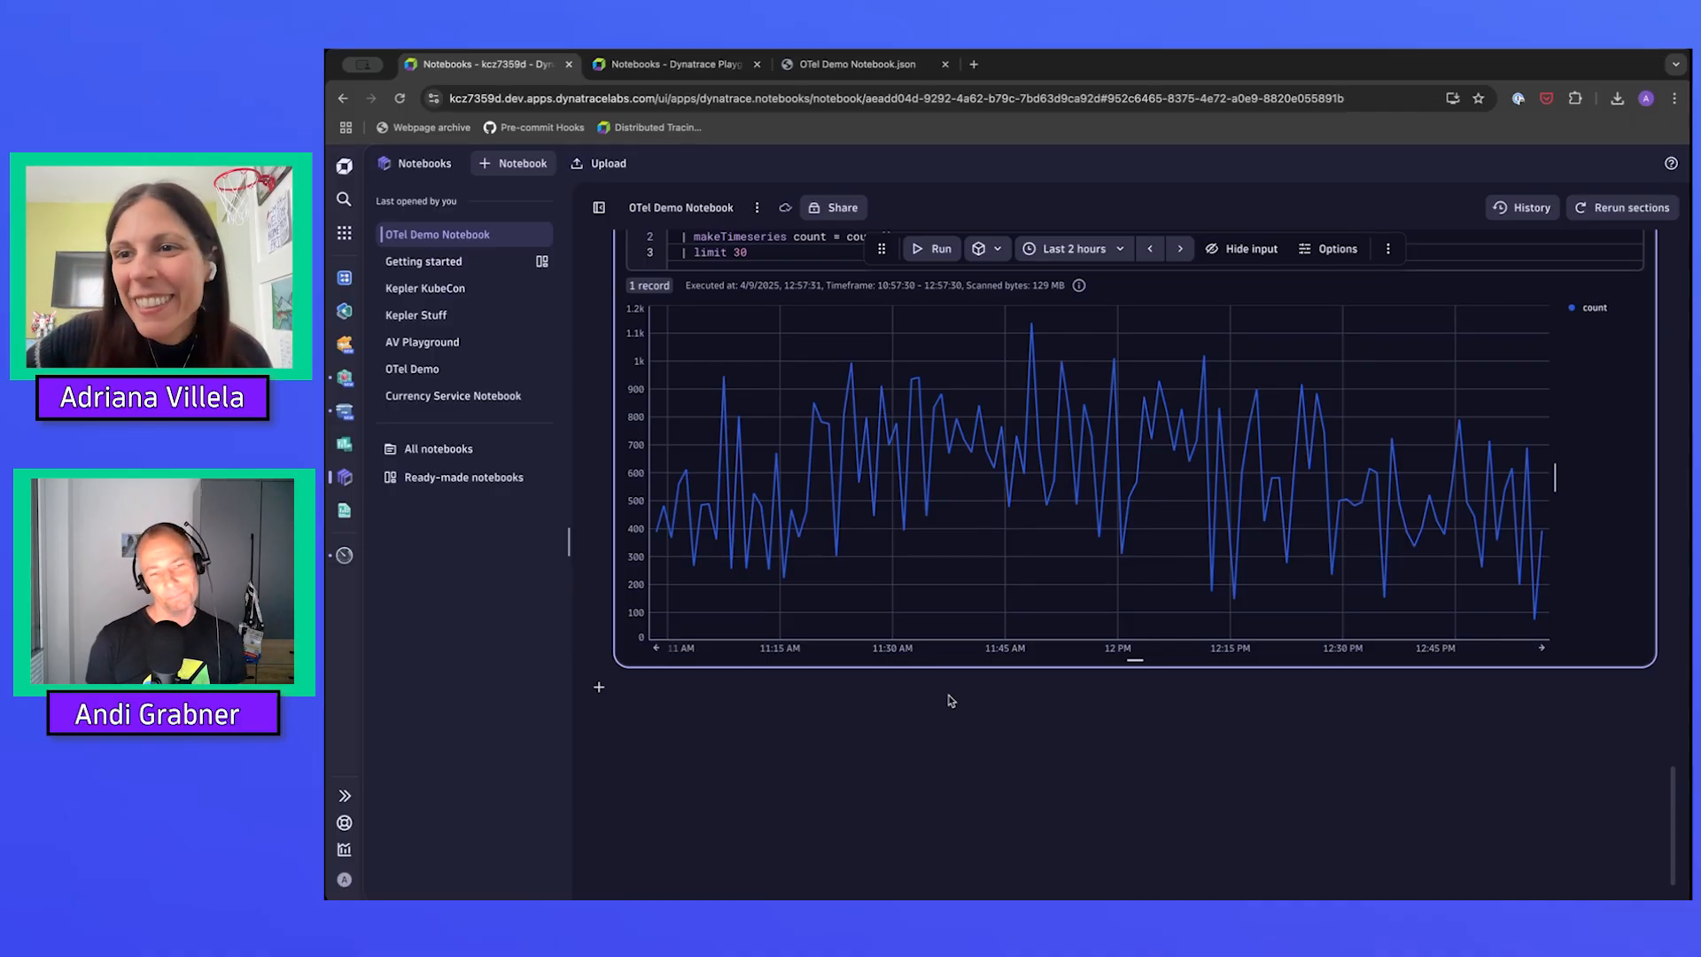
pyautogui.scroll(10, 949, 700)
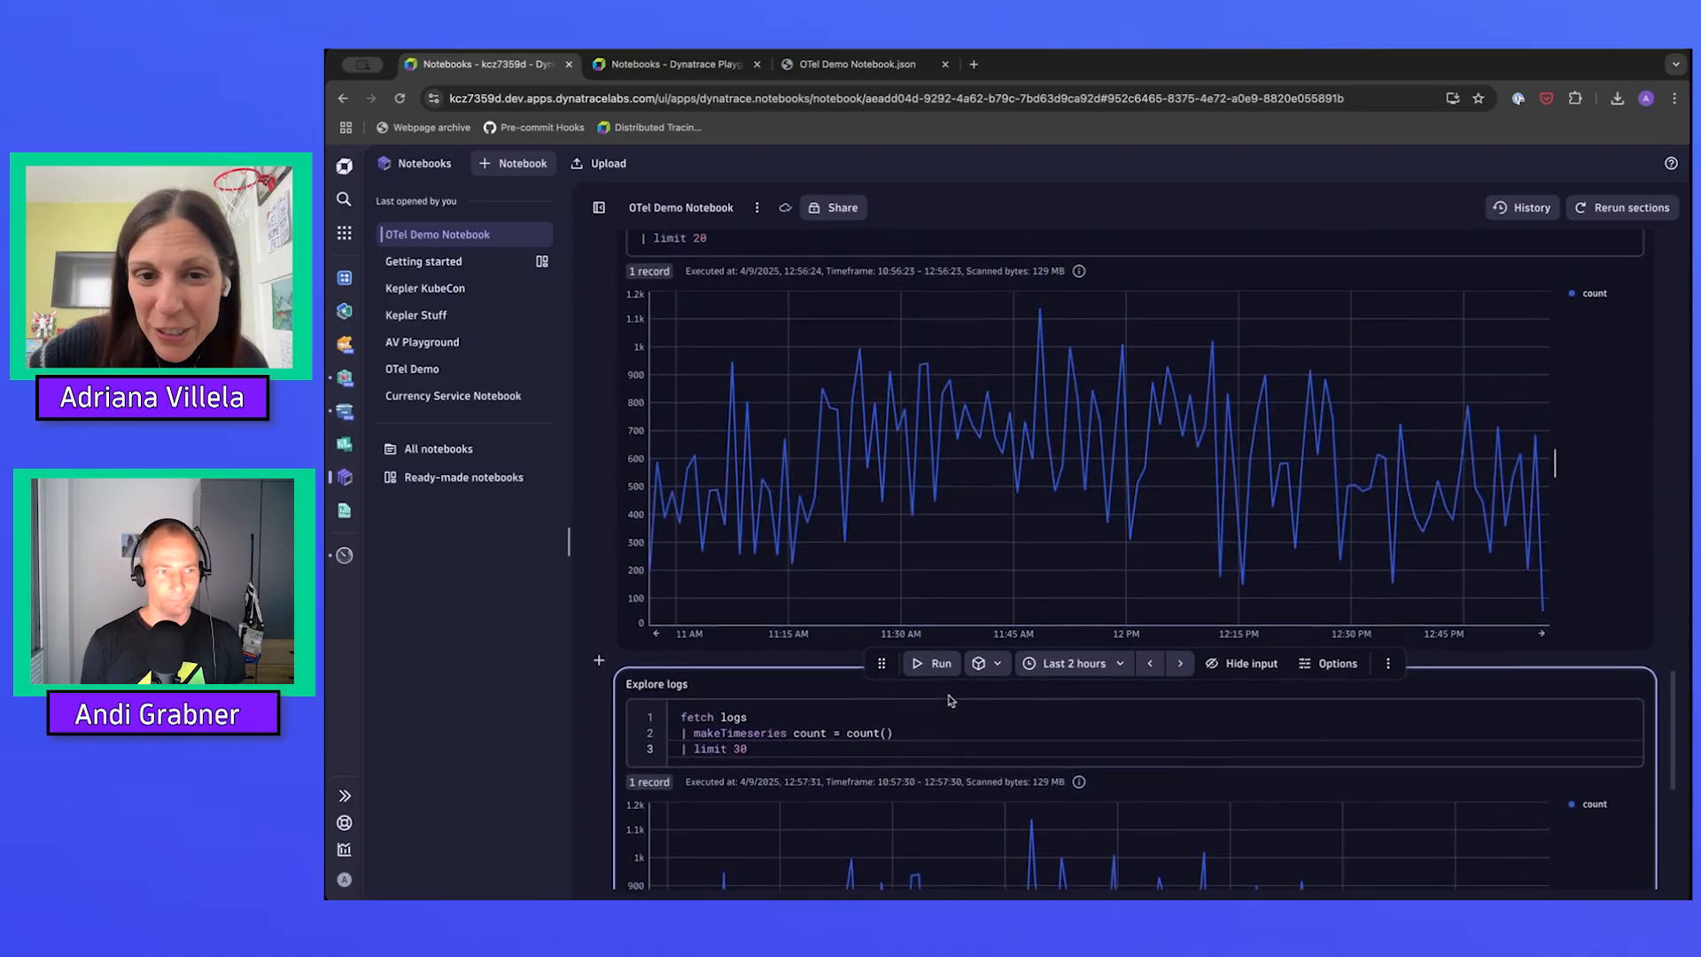
pyautogui.scroll(7, 949, 700)
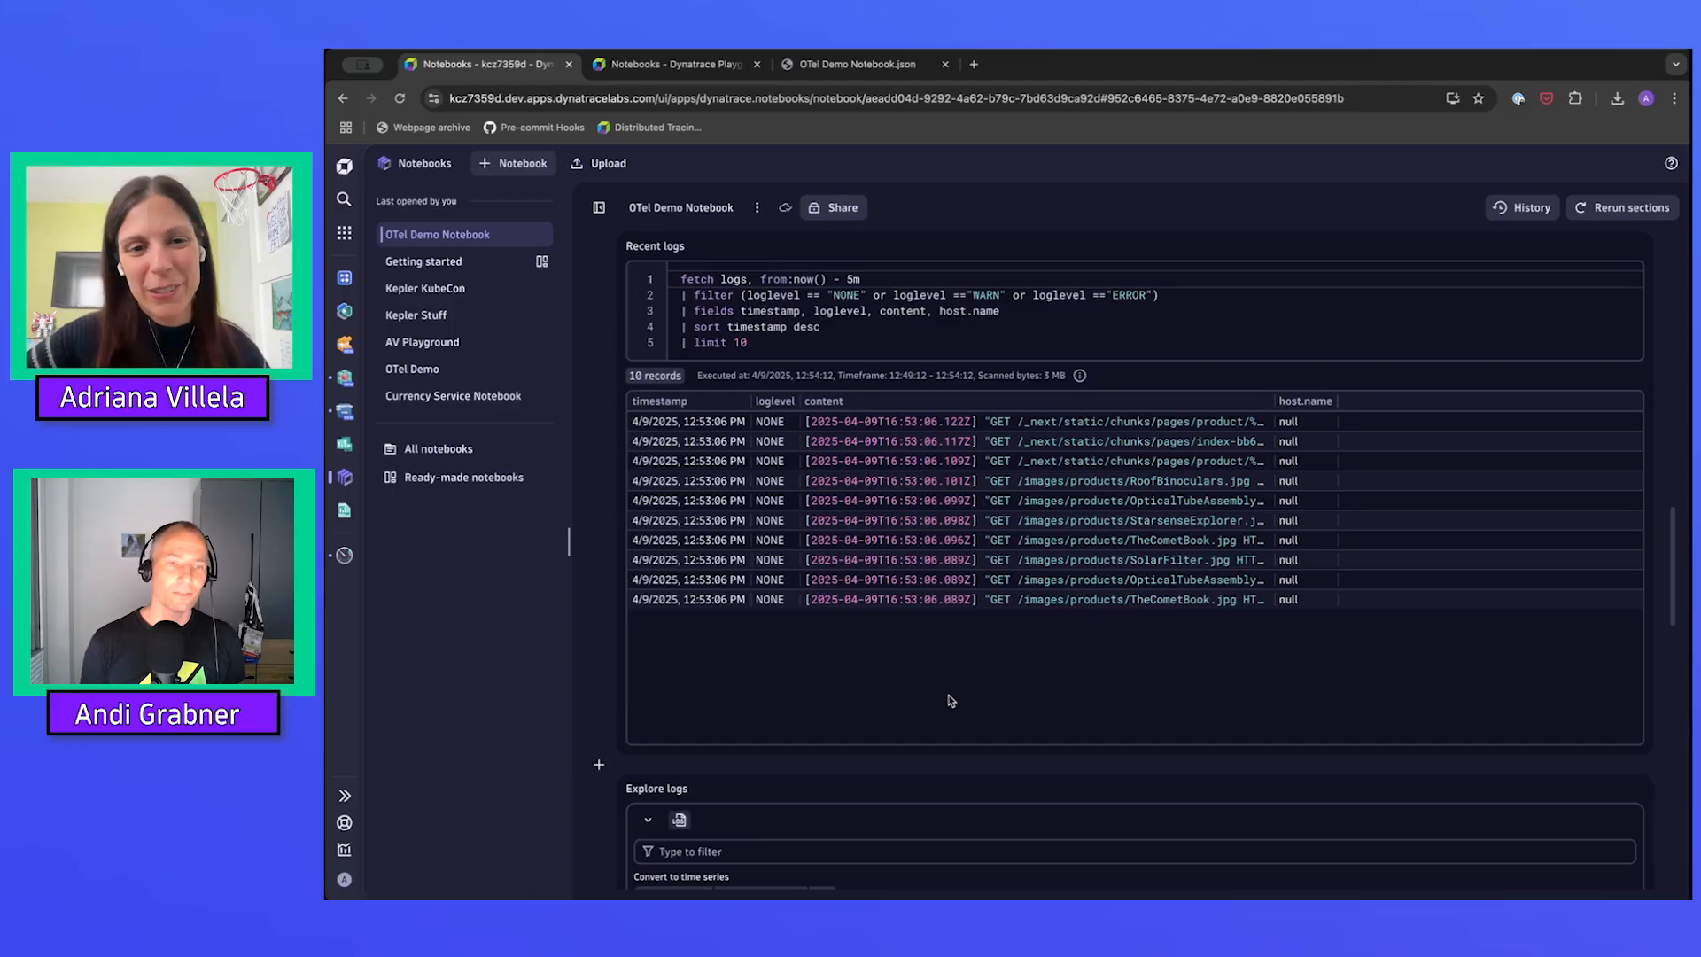
# Add the notebook's dt.service.request.response_time metrics section to a new dashboard as an explorative query
pyautogui.scroll(8, 949, 699)
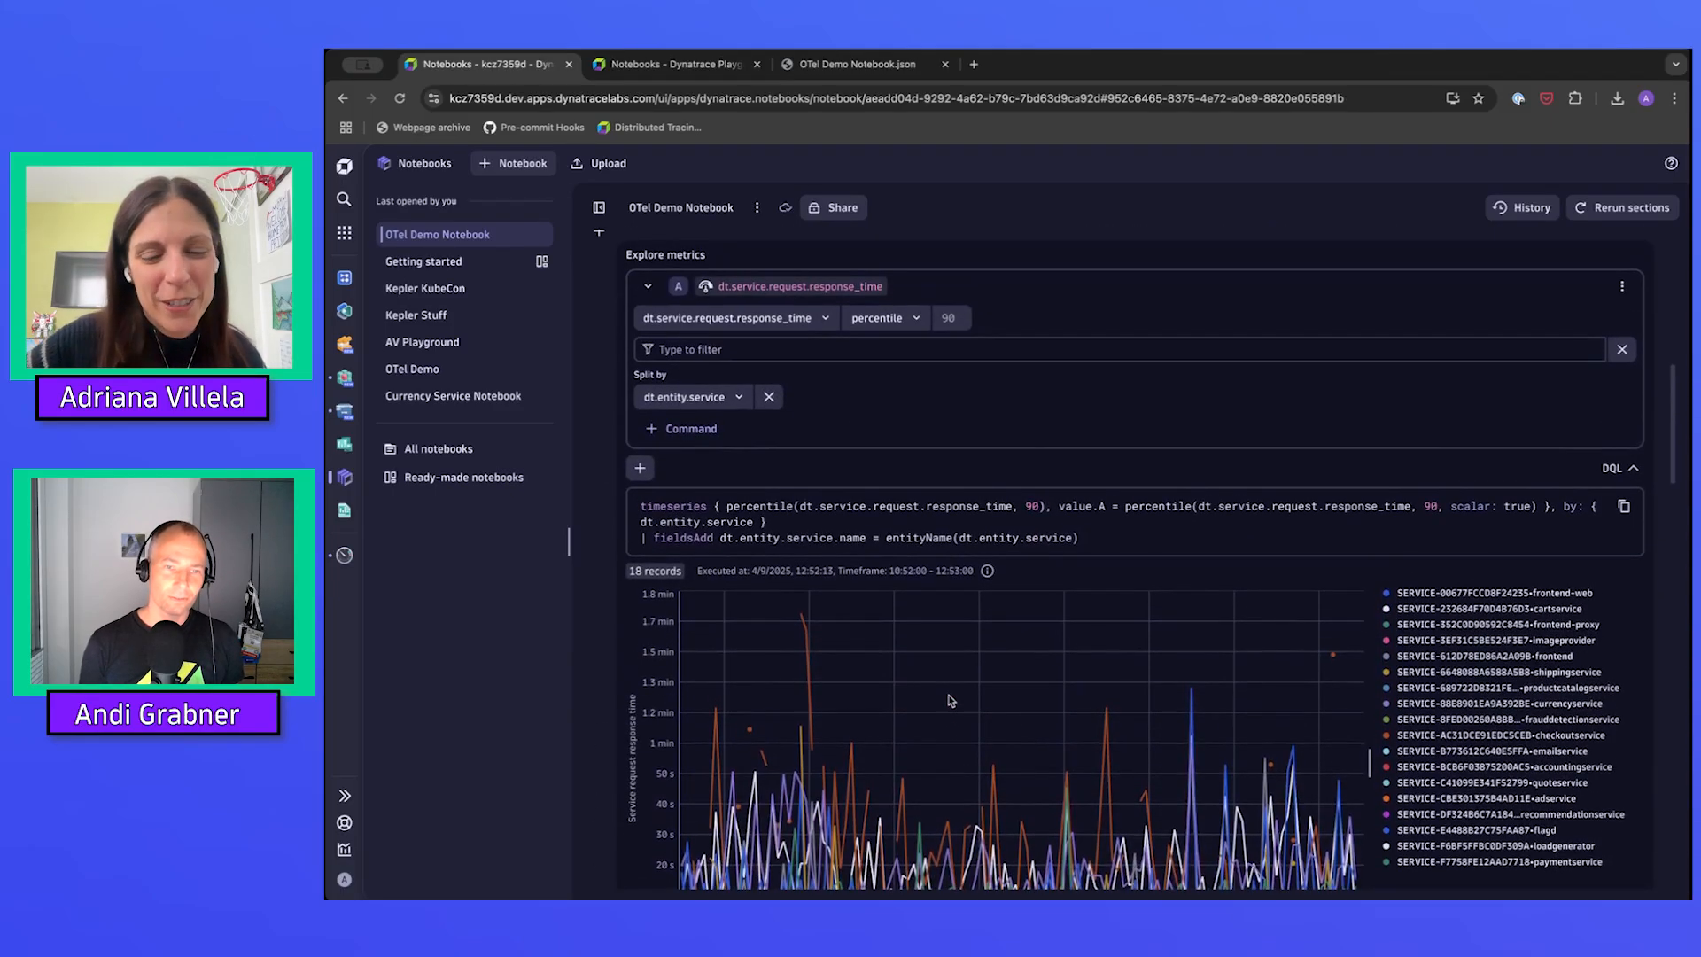
pyautogui.scroll(-3, 949, 700)
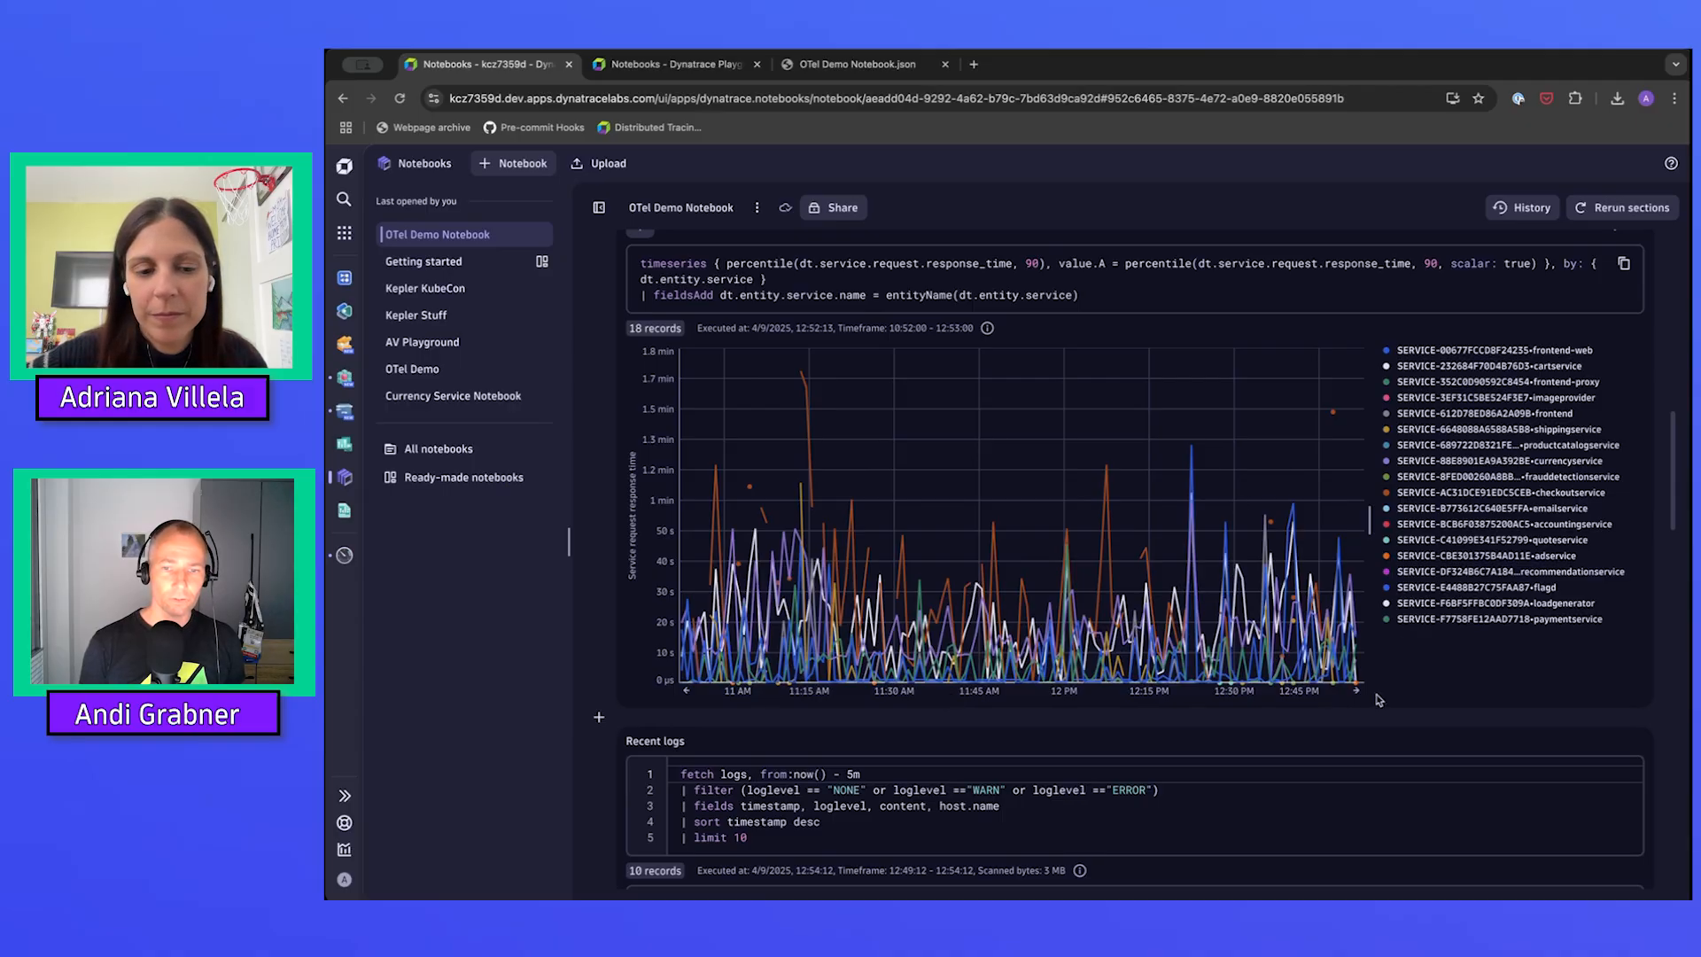
pyautogui.click(1476, 661)
pyautogui.scroll(3, 1473, 657)
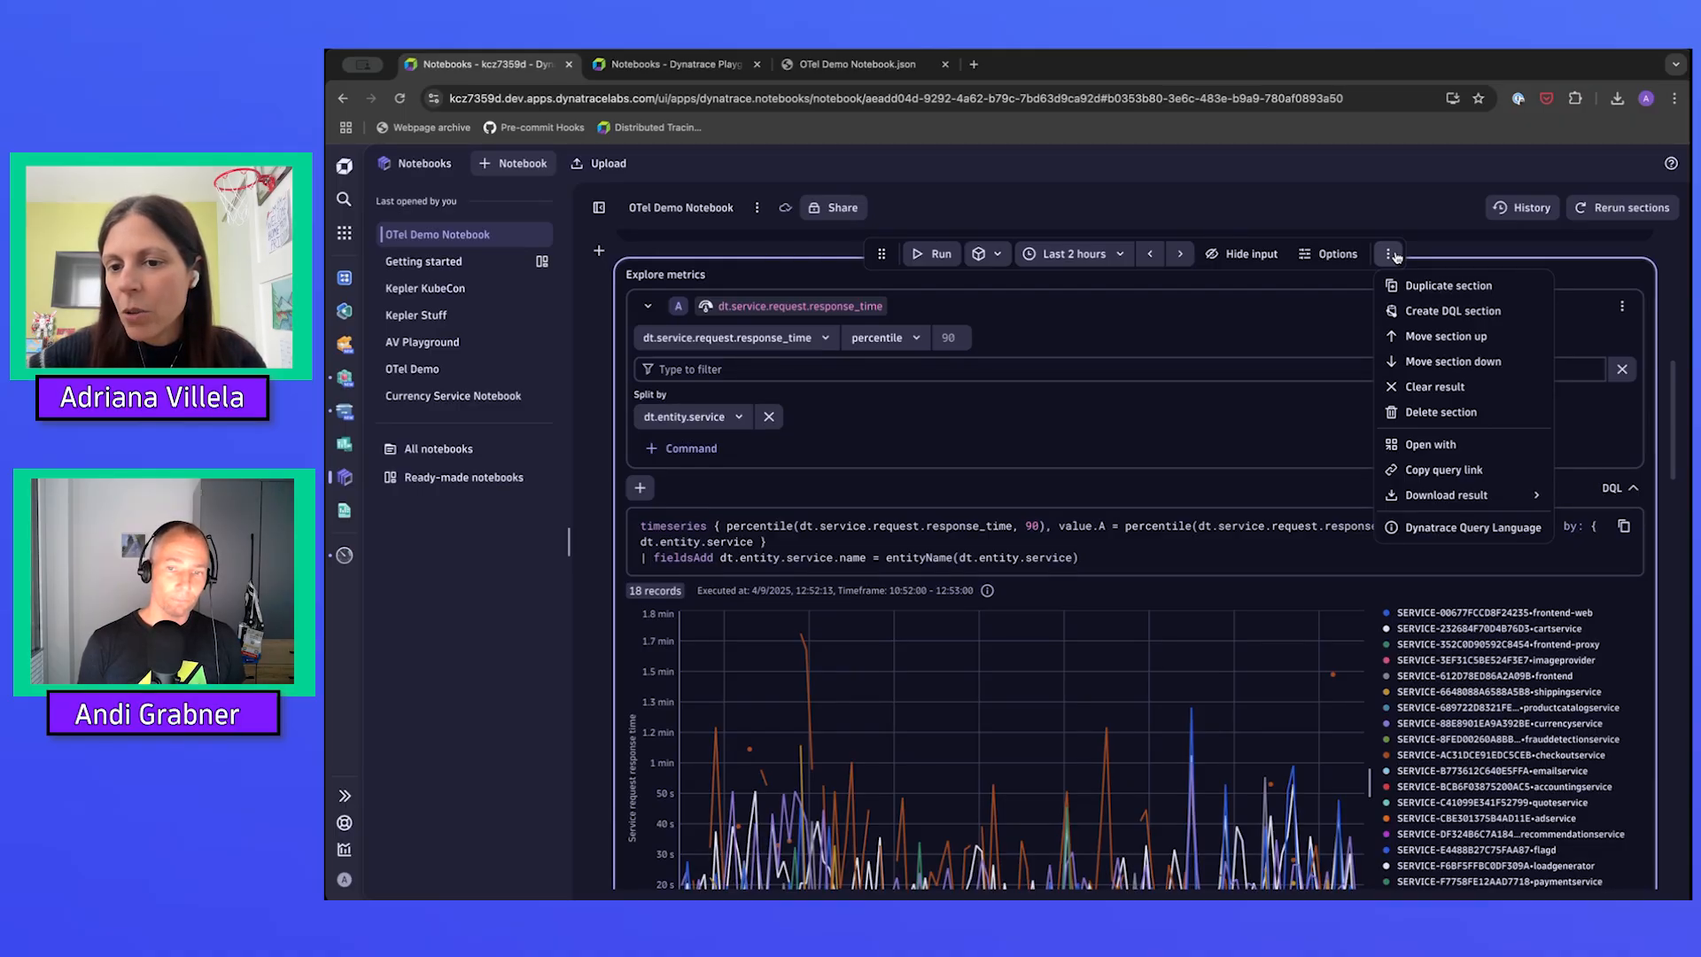
pyautogui.click(1435, 445)
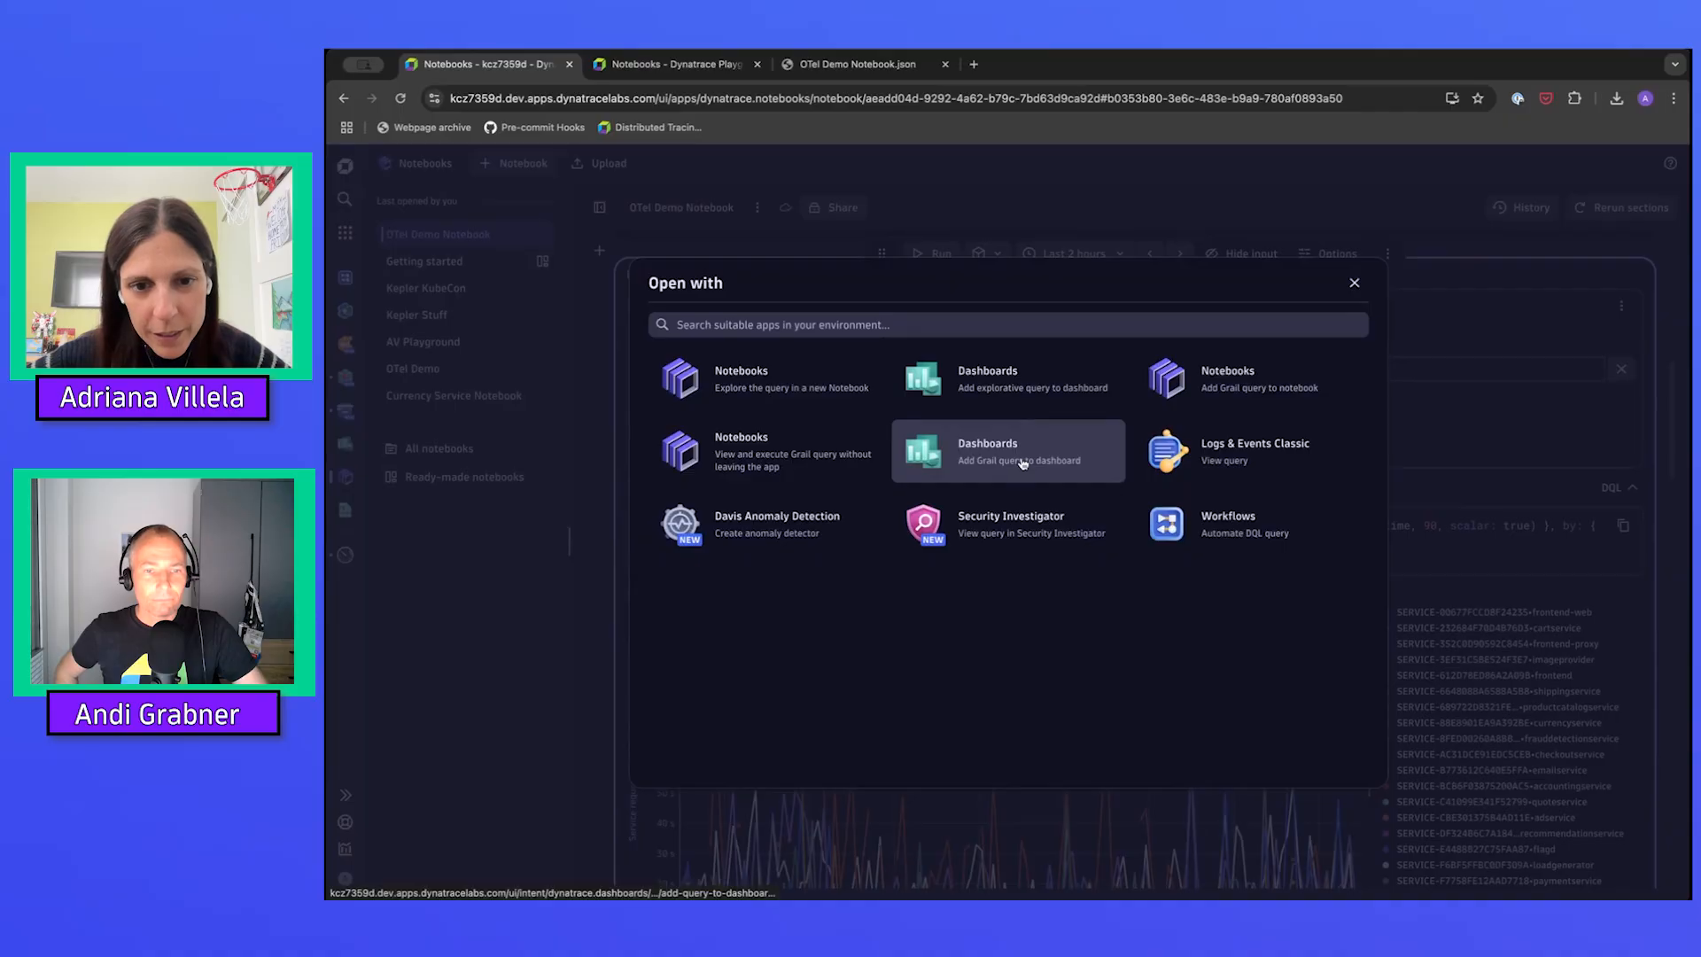
pyautogui.click(1102, 375)
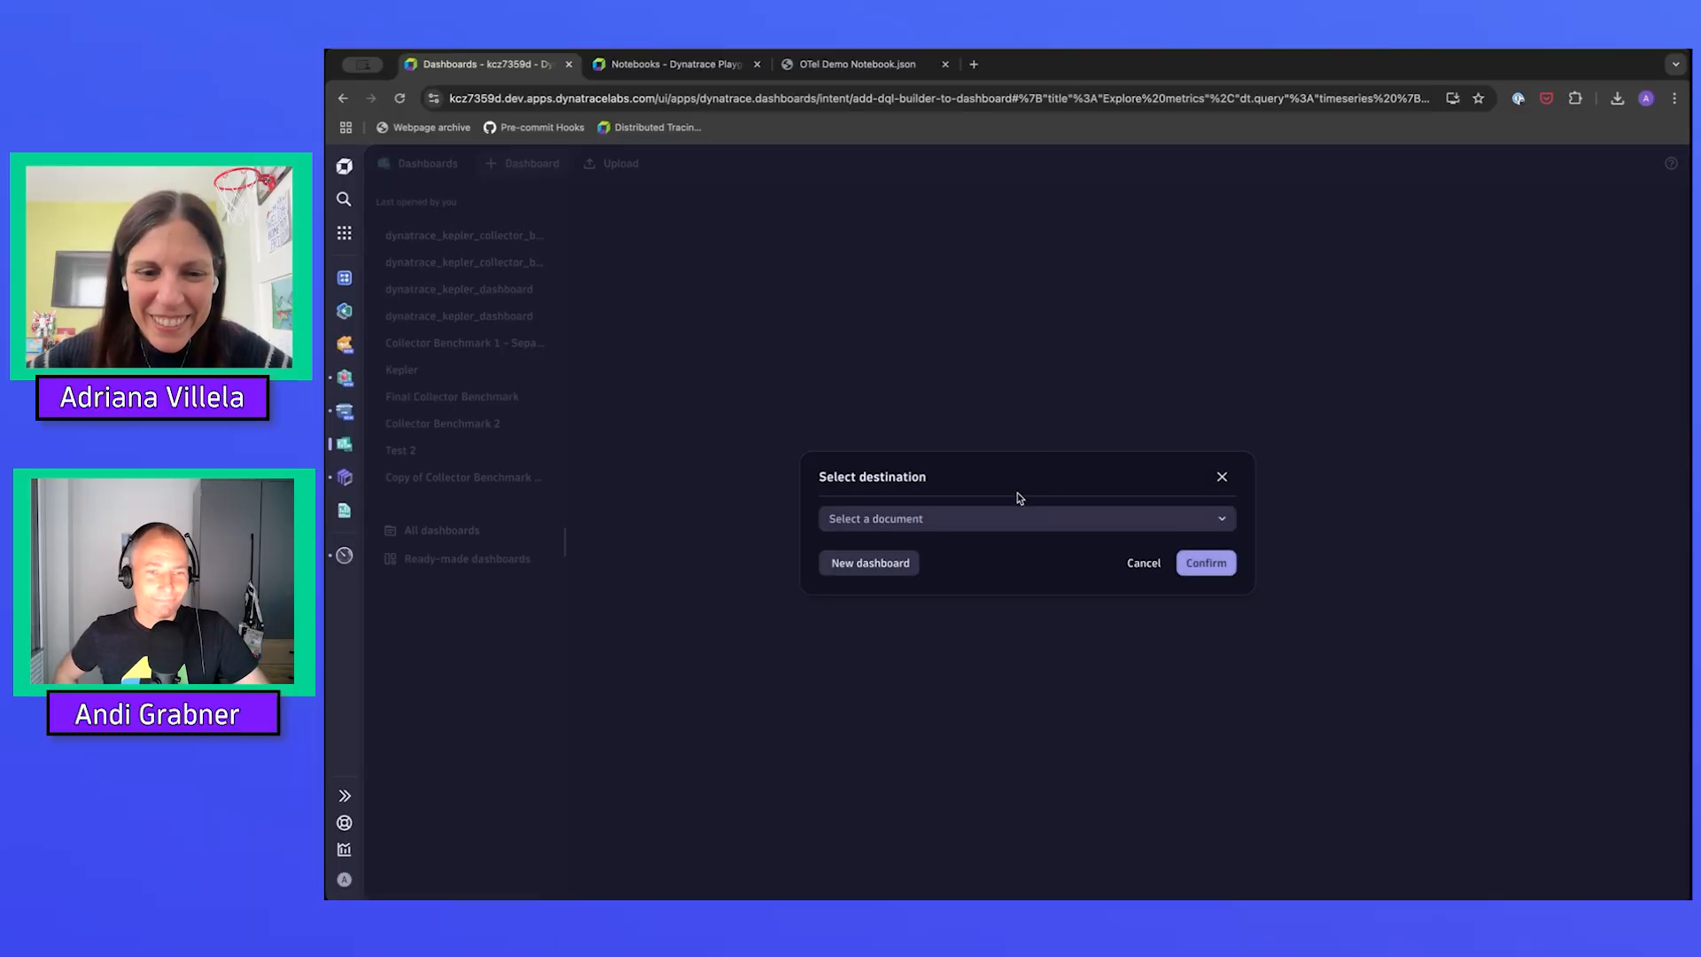
pyautogui.click(859, 563)
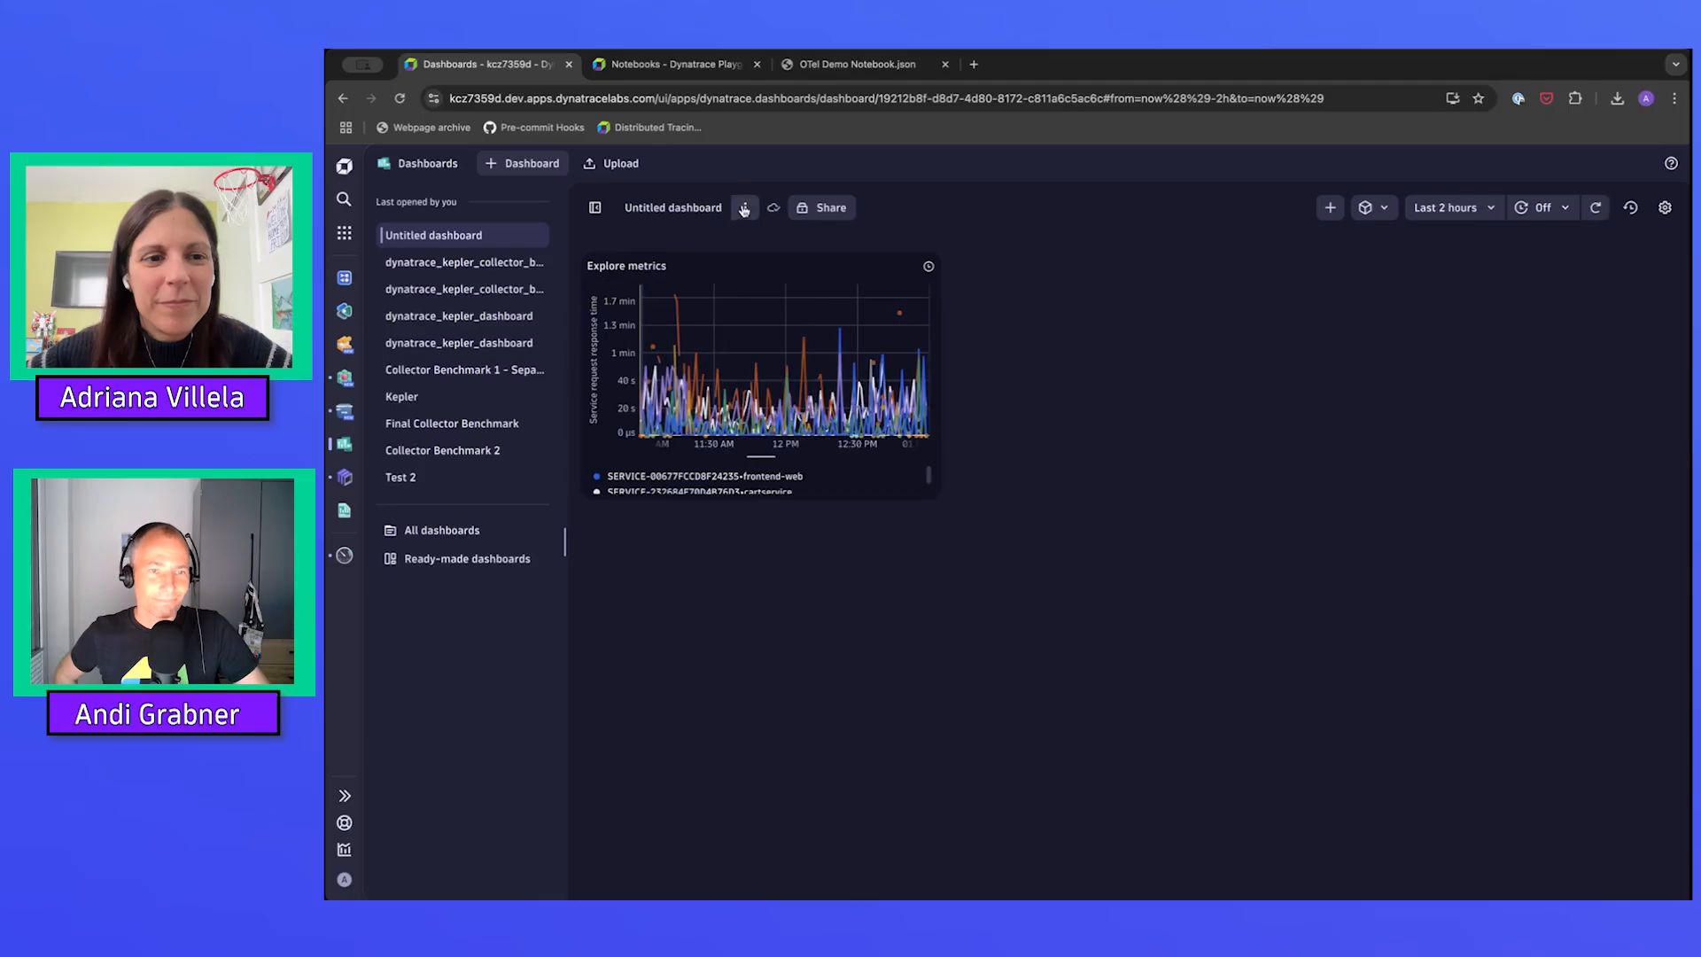
# Rename the new dashboard as Explorative Dashboard
pyautogui.click(745, 207)
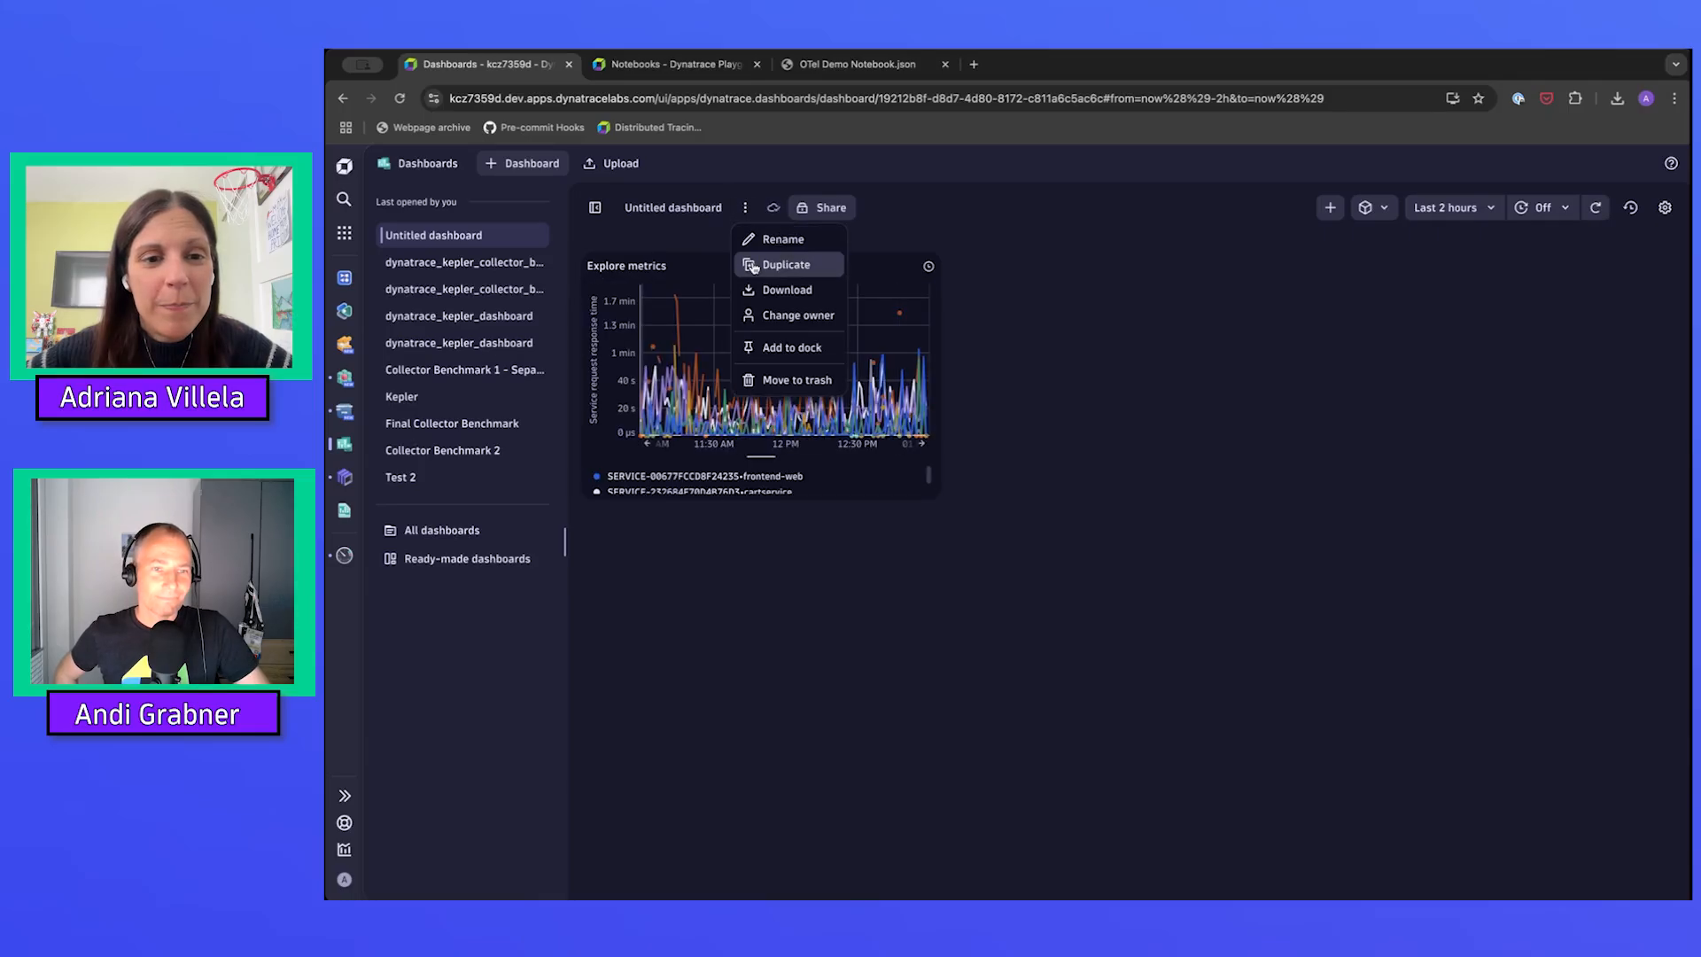
pyautogui.click(767, 239)
pyautogui.write('e')
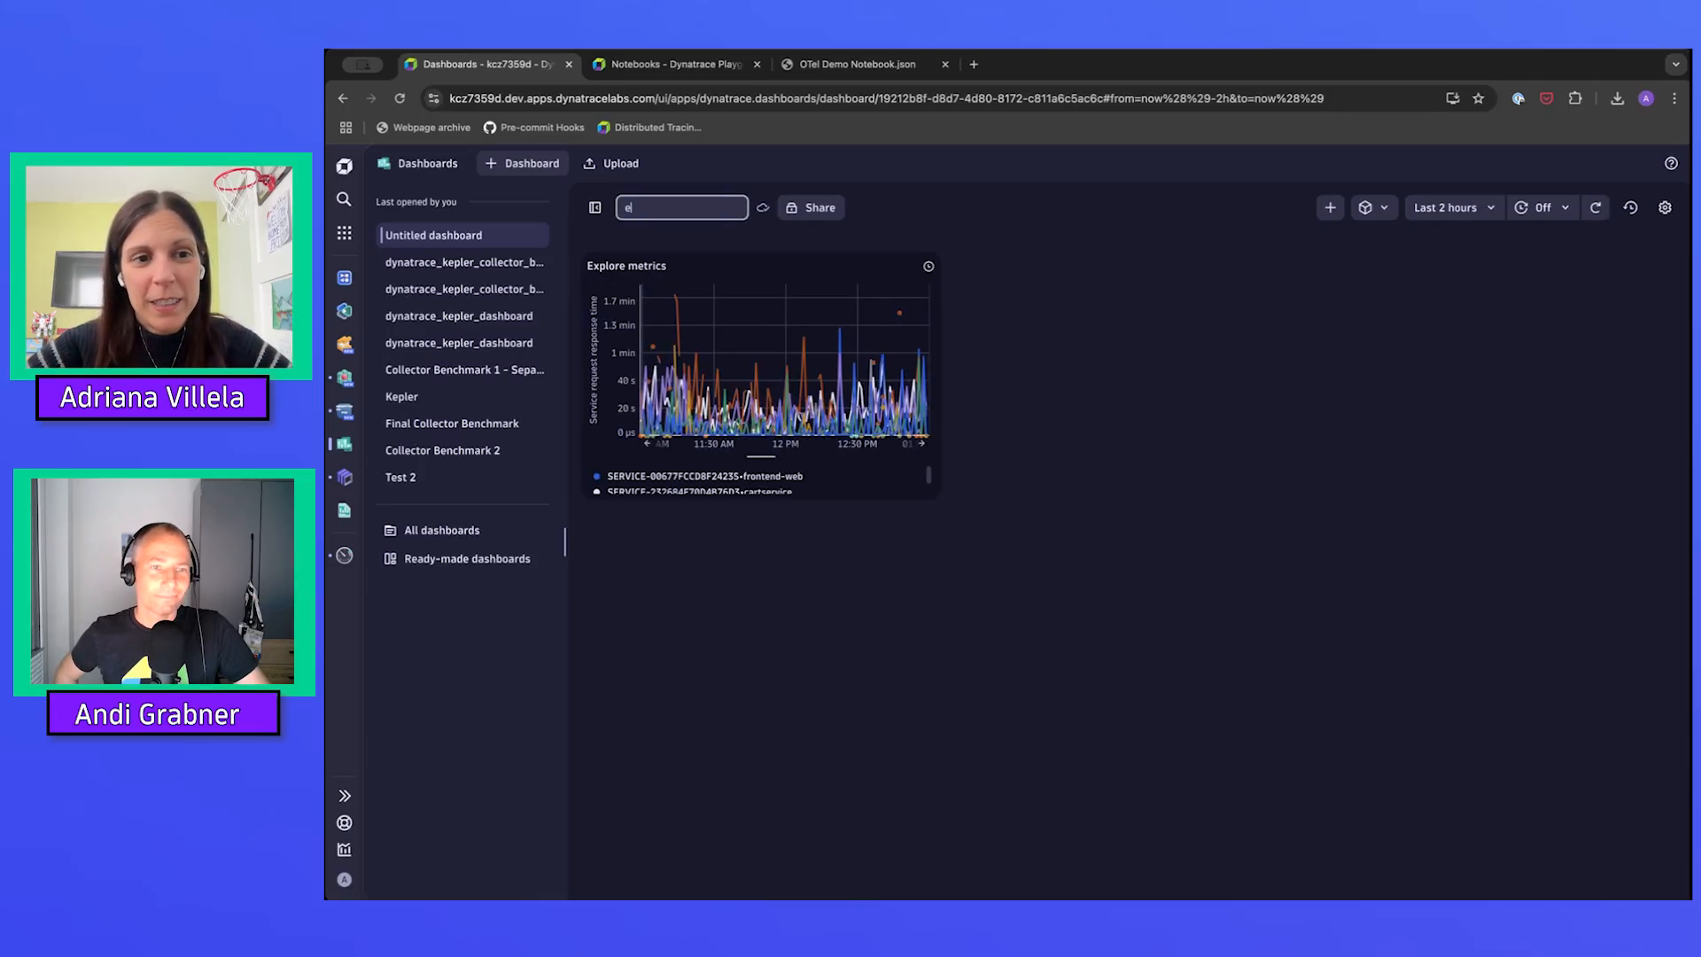
pyautogui.write('Expo')
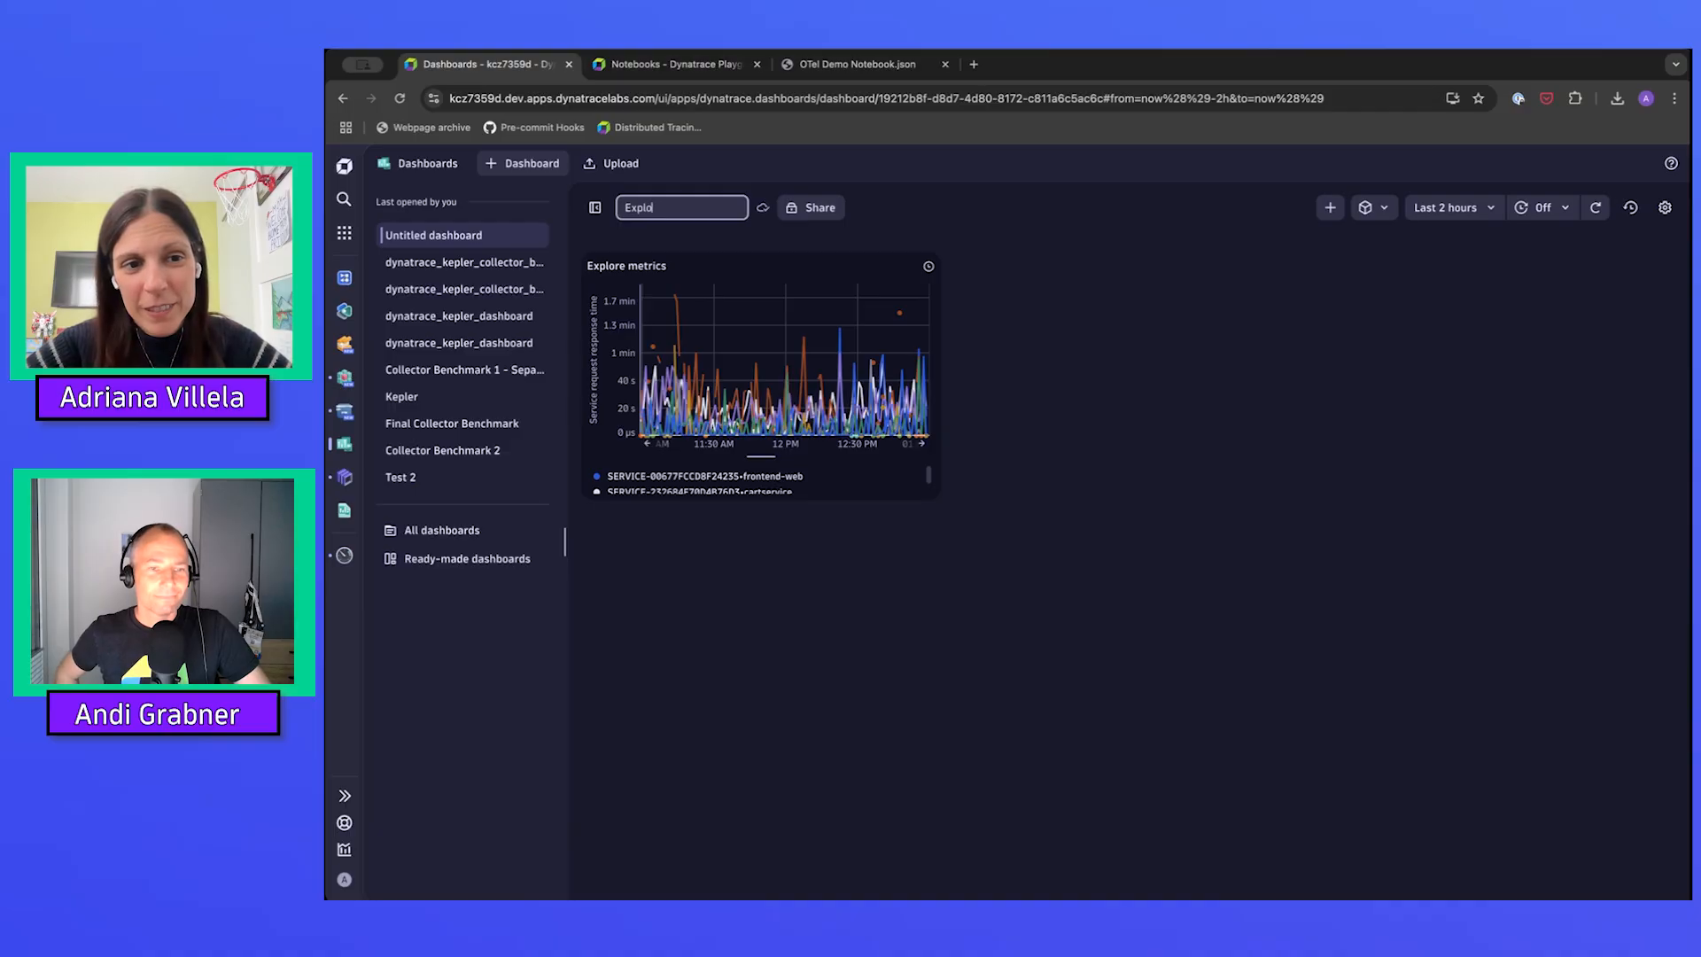
pyautogui.write('rative Dashba')
pyautogui.write('a')
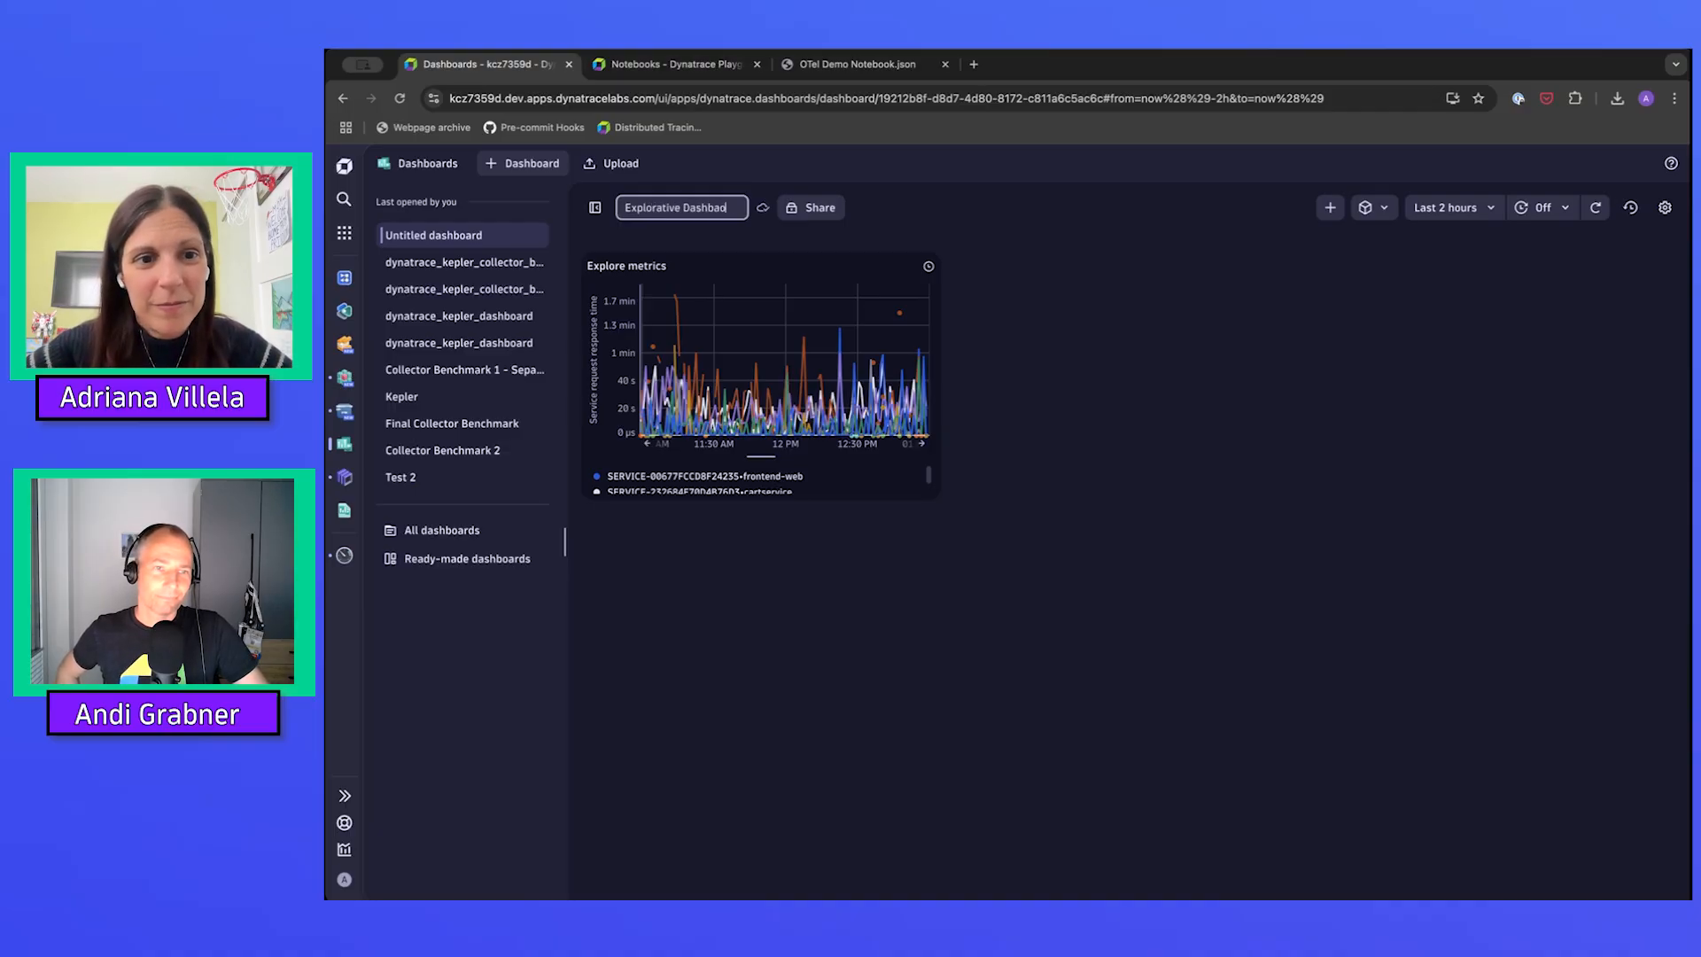
pyautogui.write('rd')
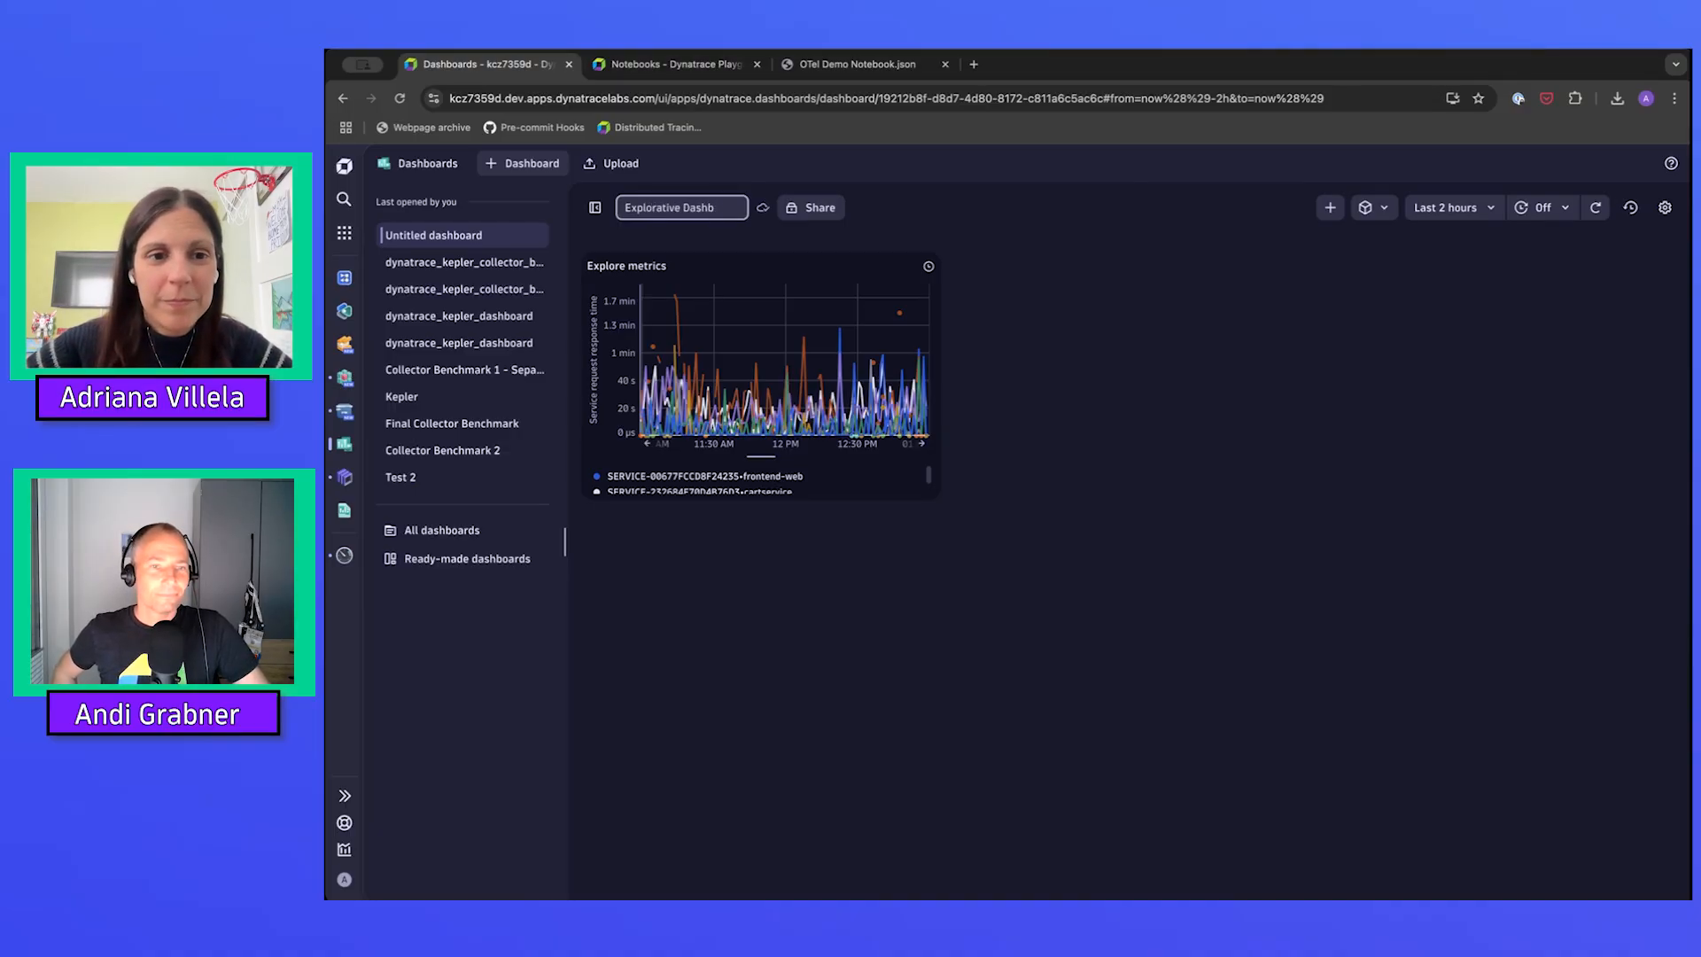
pyautogui.press('Return')
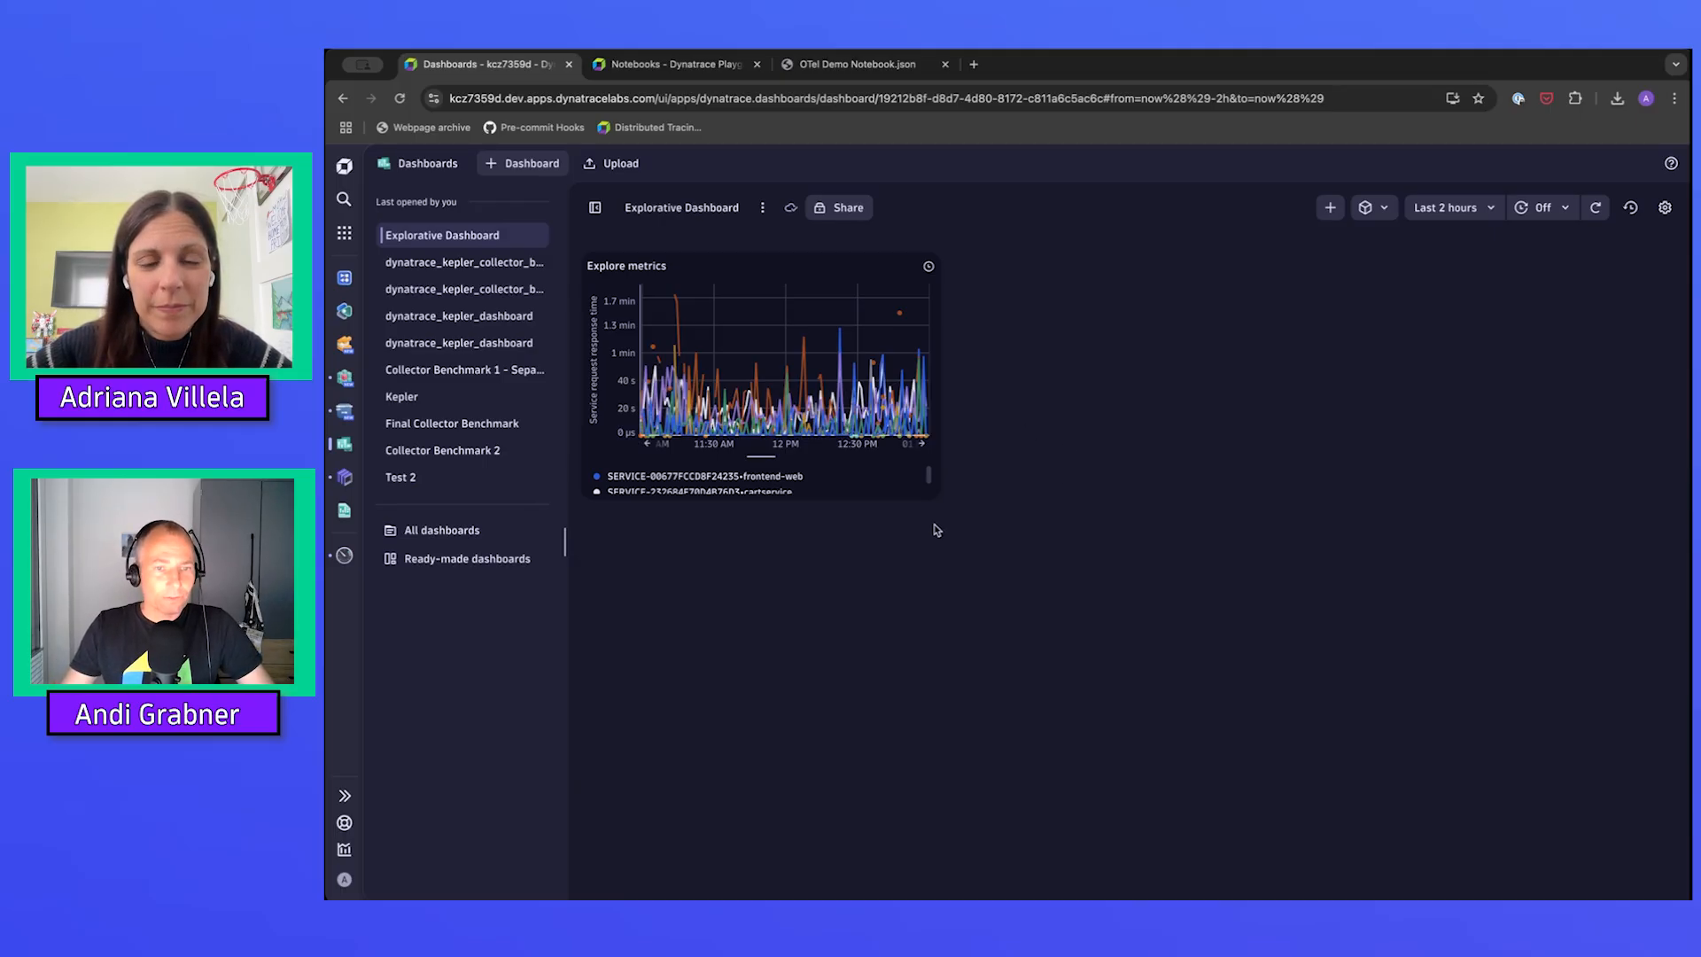
# Enlarge the Explore metrics tile to nearly the full dashboard width and open its query settings
pyautogui.moveTo(936, 496); pyautogui.dragTo(1610, 791)
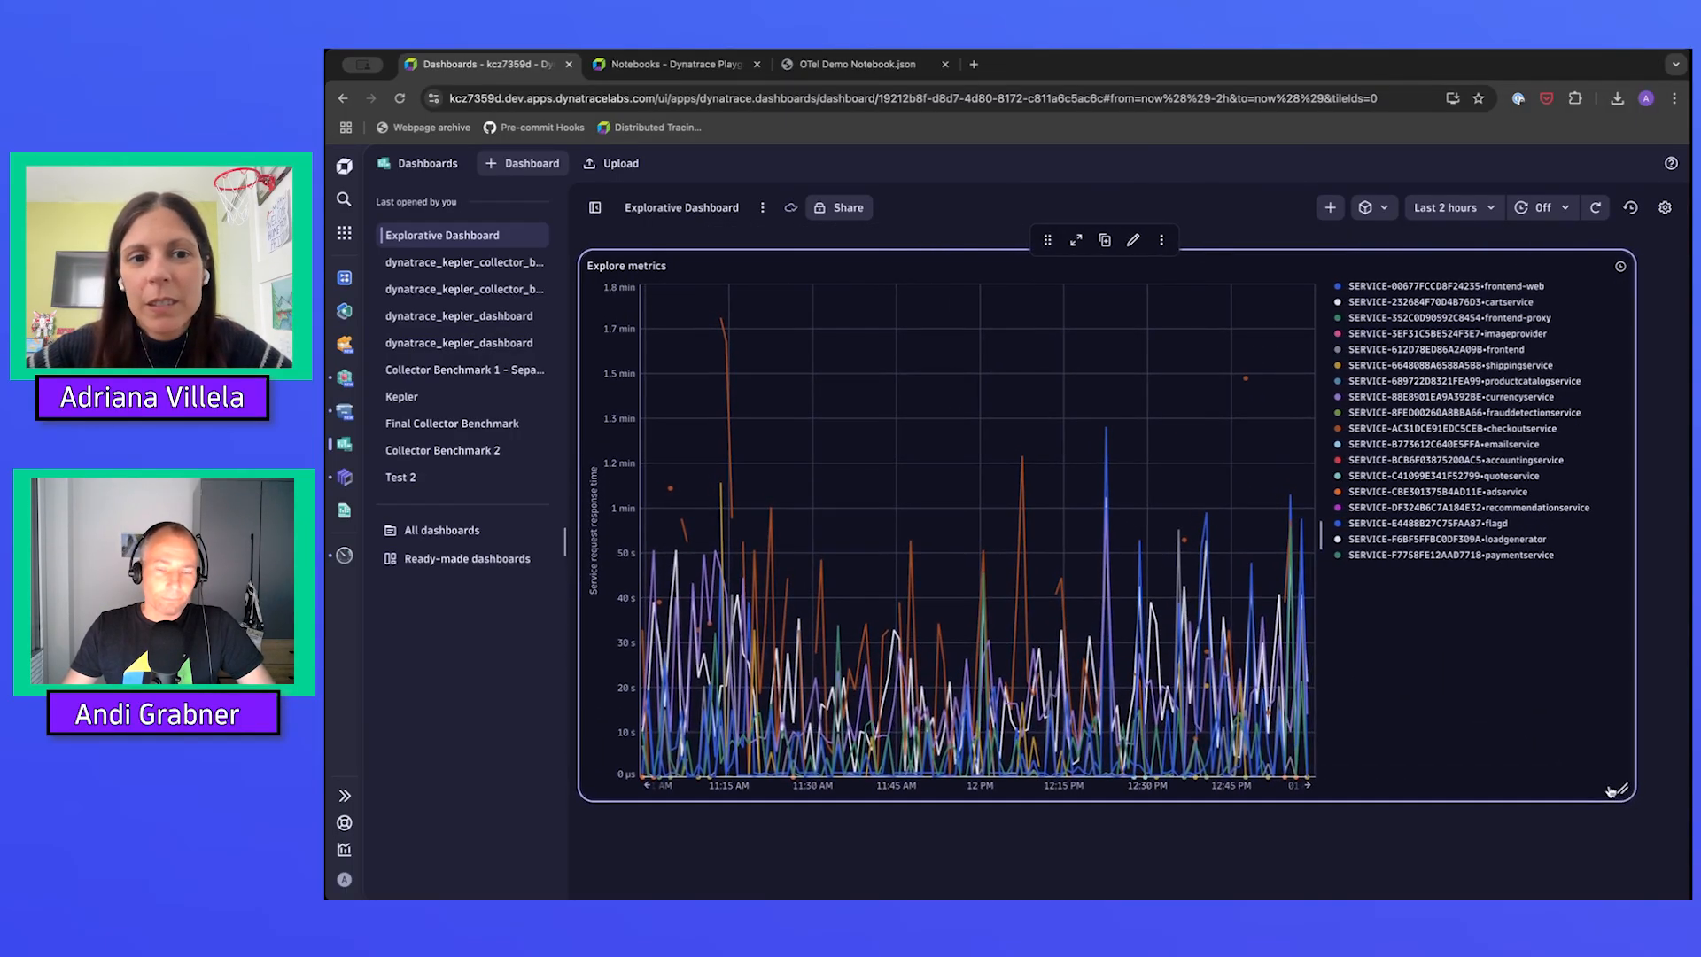
pyautogui.click(1132, 241)
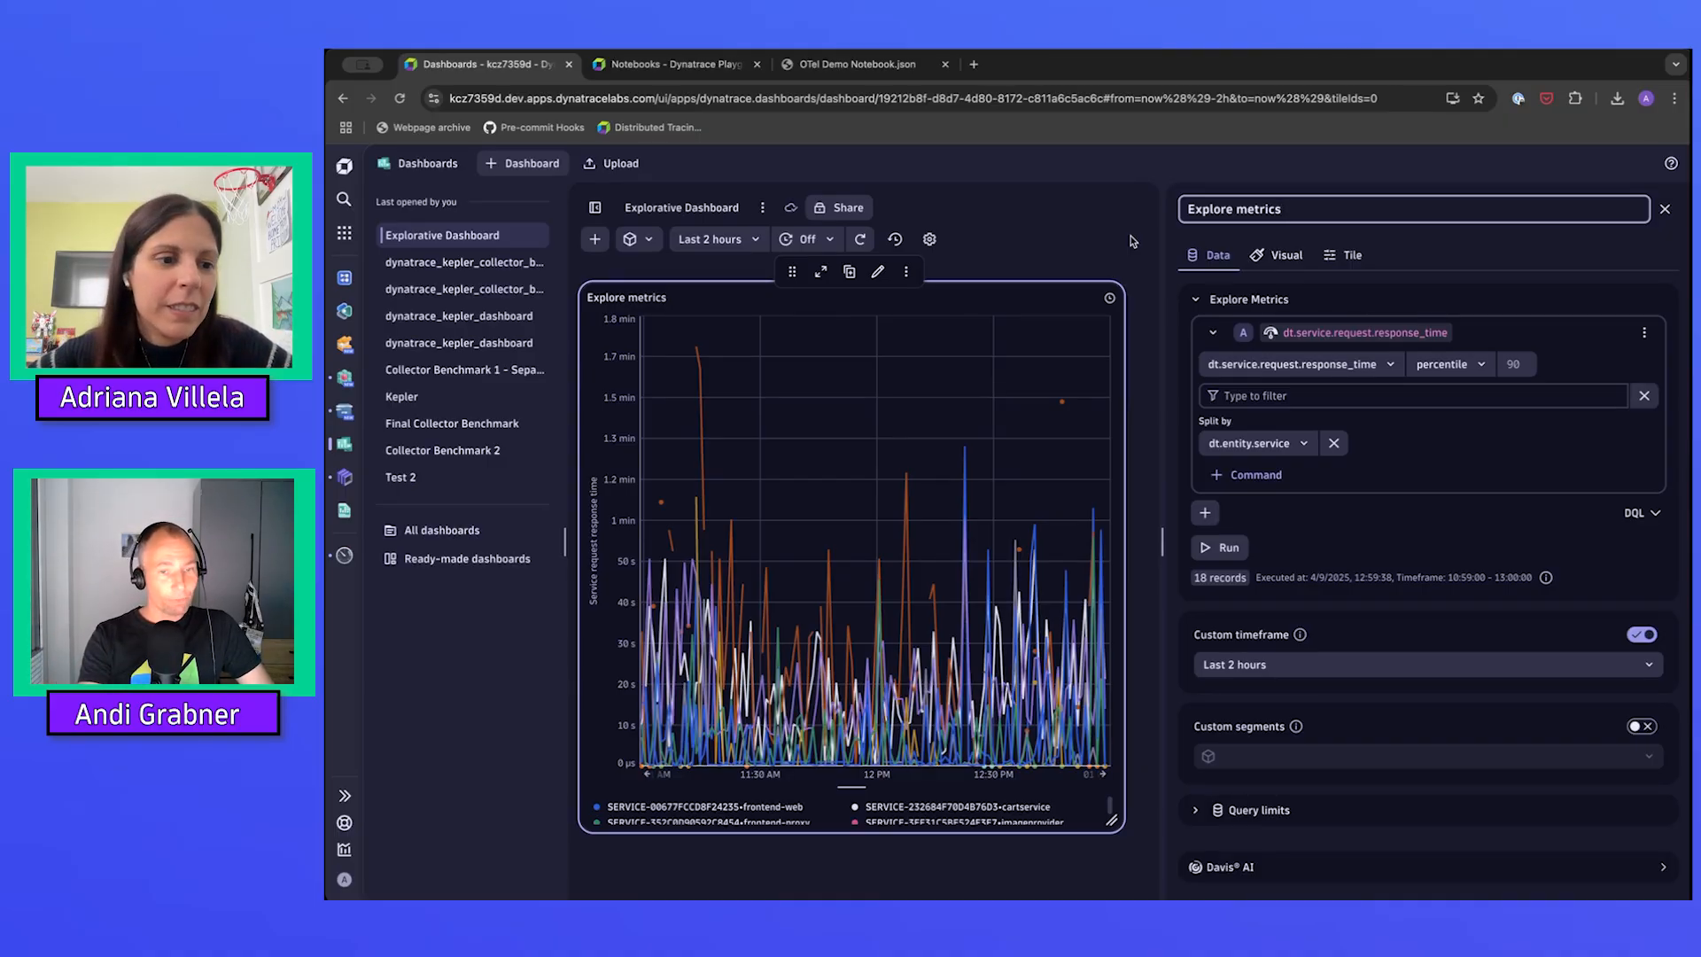
# Return to the OTel Demo Notebook and add the response time section's Grail query to Explorative Dashboard
pyautogui.rightClick(345, 478)
pyautogui.click(346, 478)
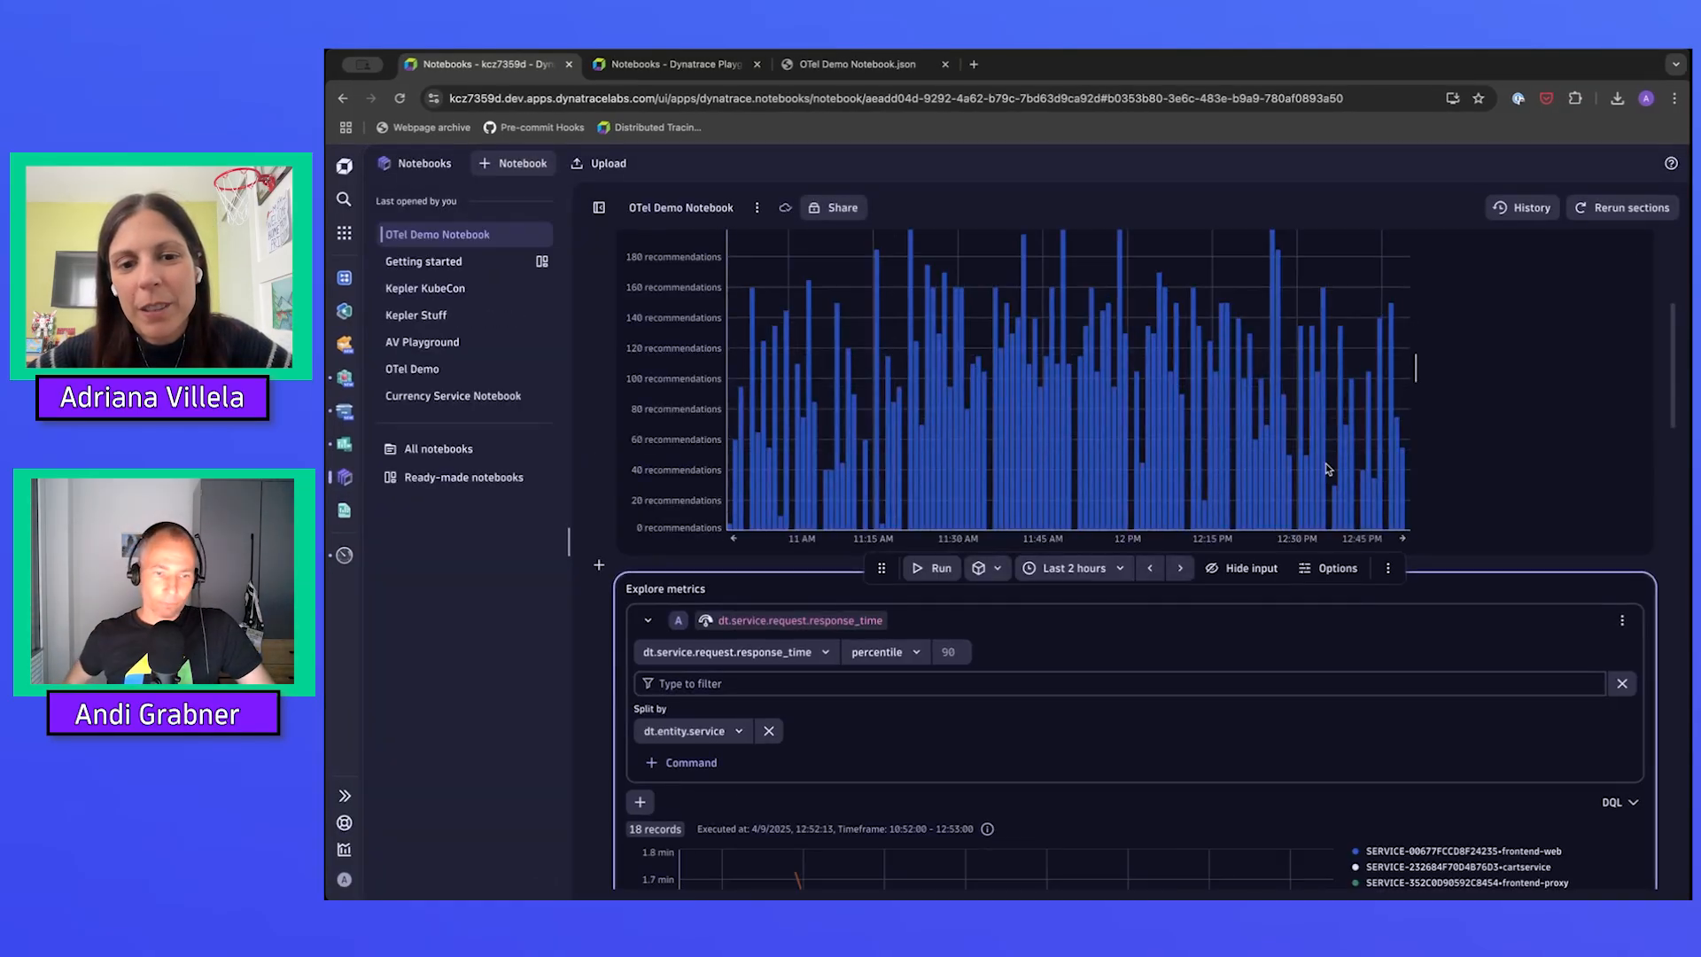
pyautogui.scroll(4, 1328, 465)
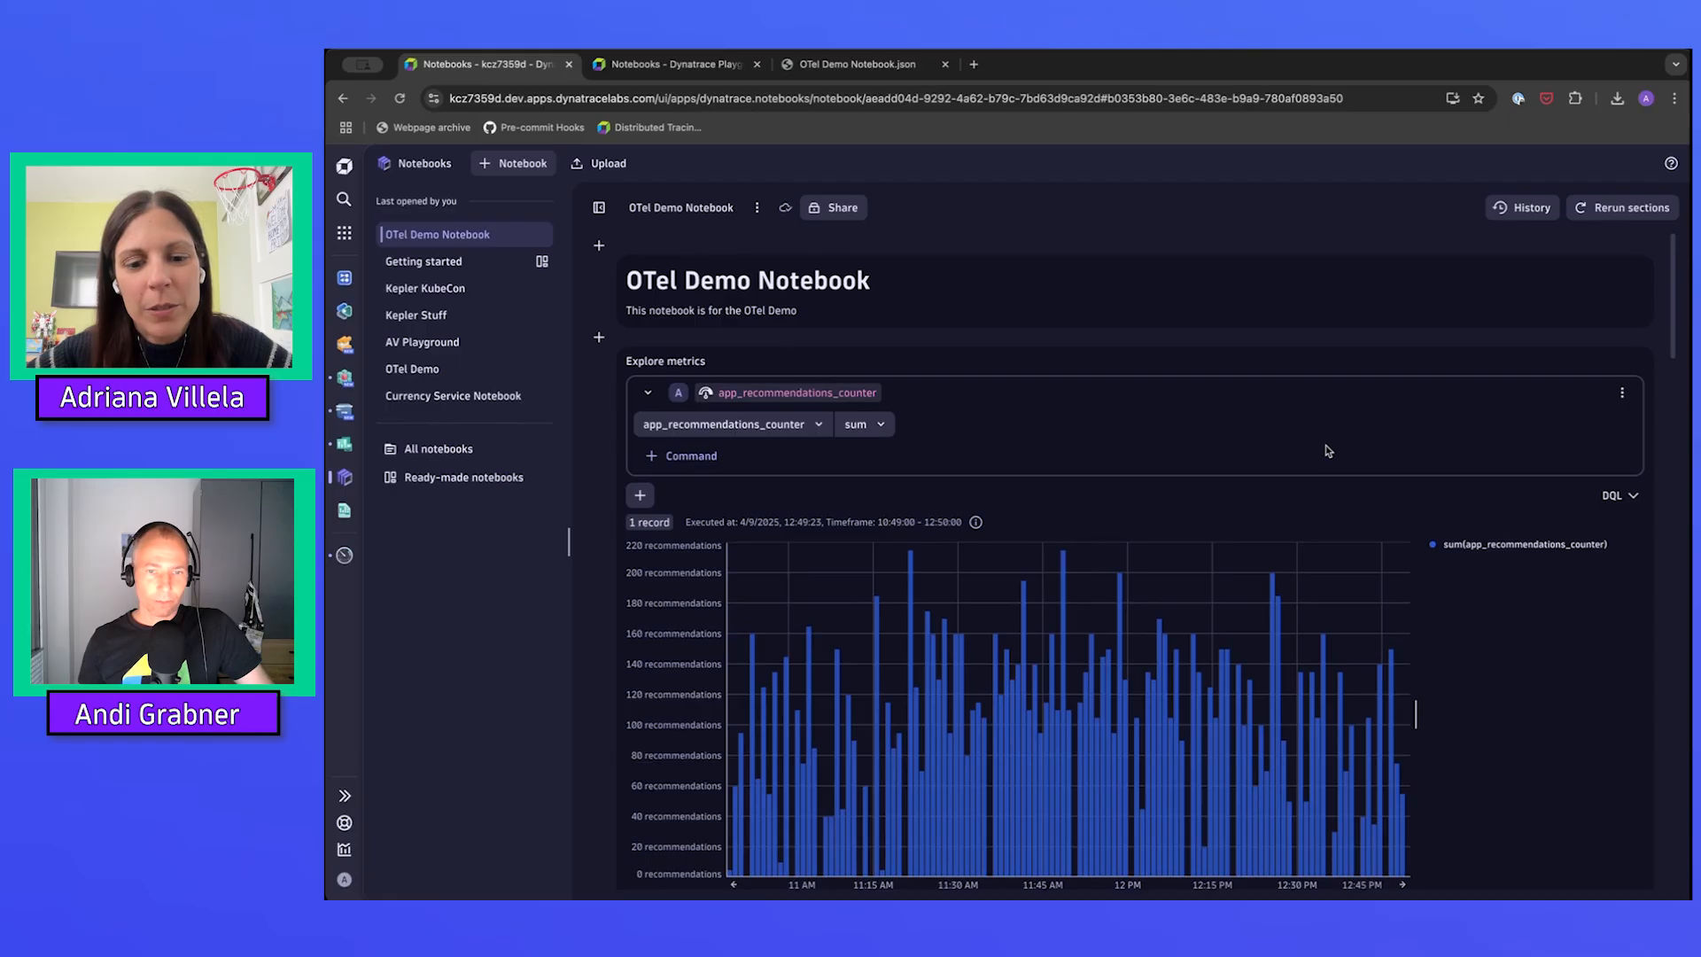
pyautogui.scroll(-10, 1328, 451)
pyautogui.scroll(3, 1328, 451)
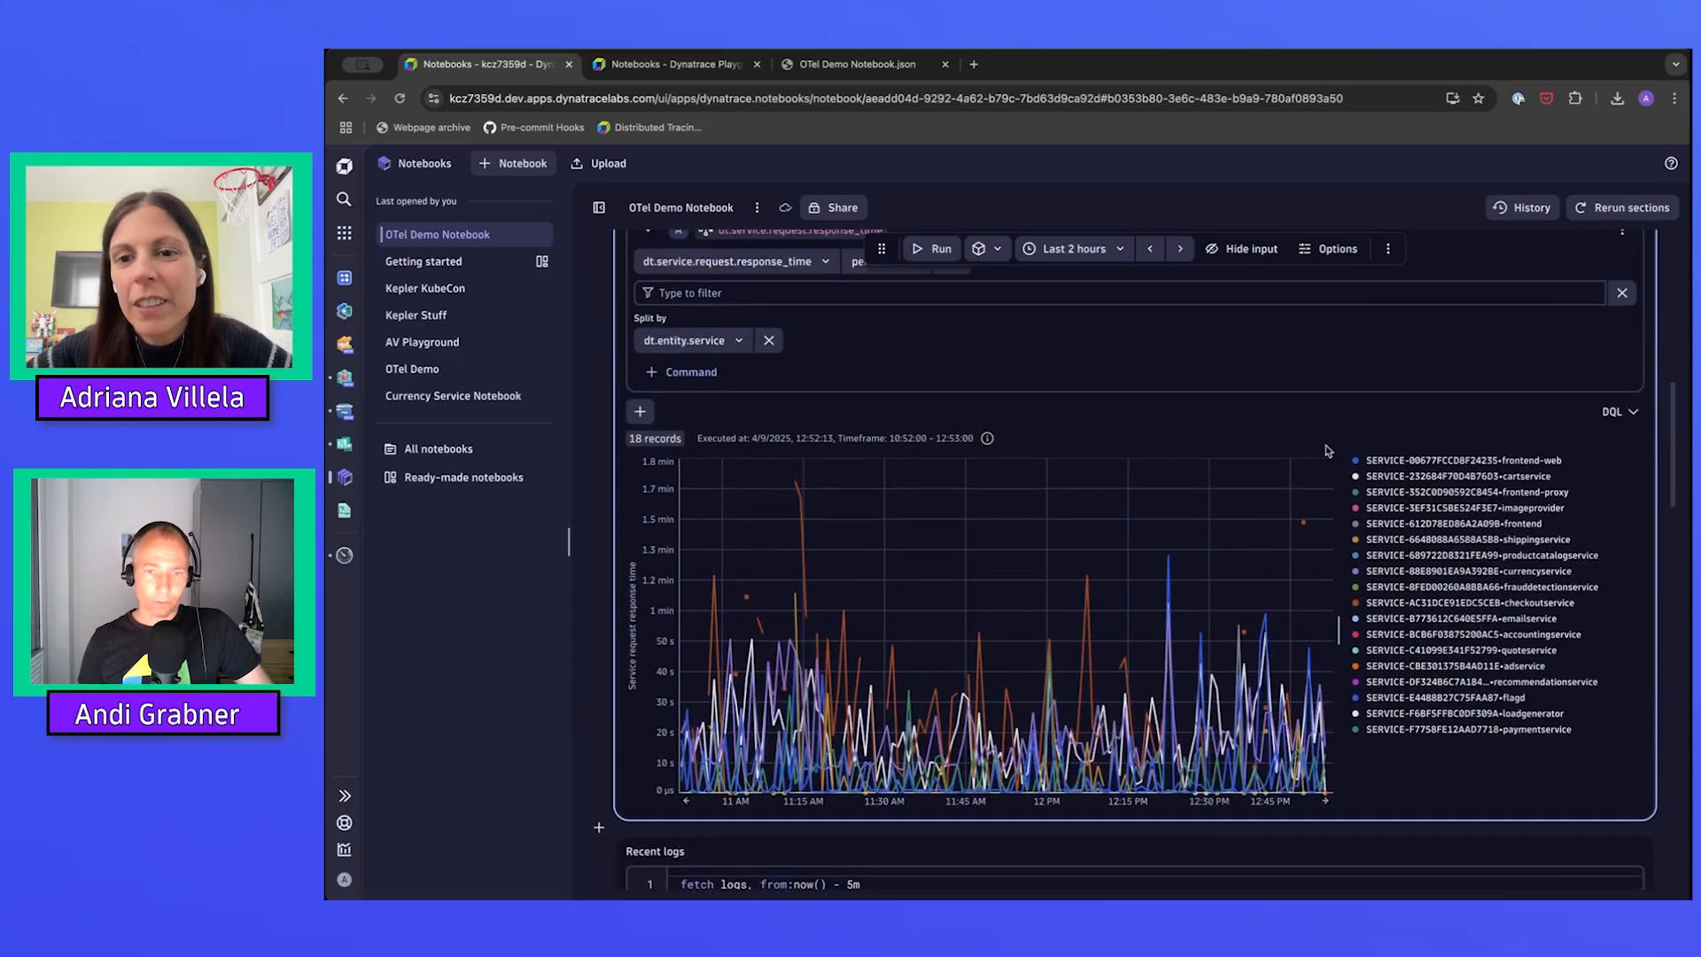
pyautogui.scroll(2, 1328, 450)
pyautogui.click(1388, 316)
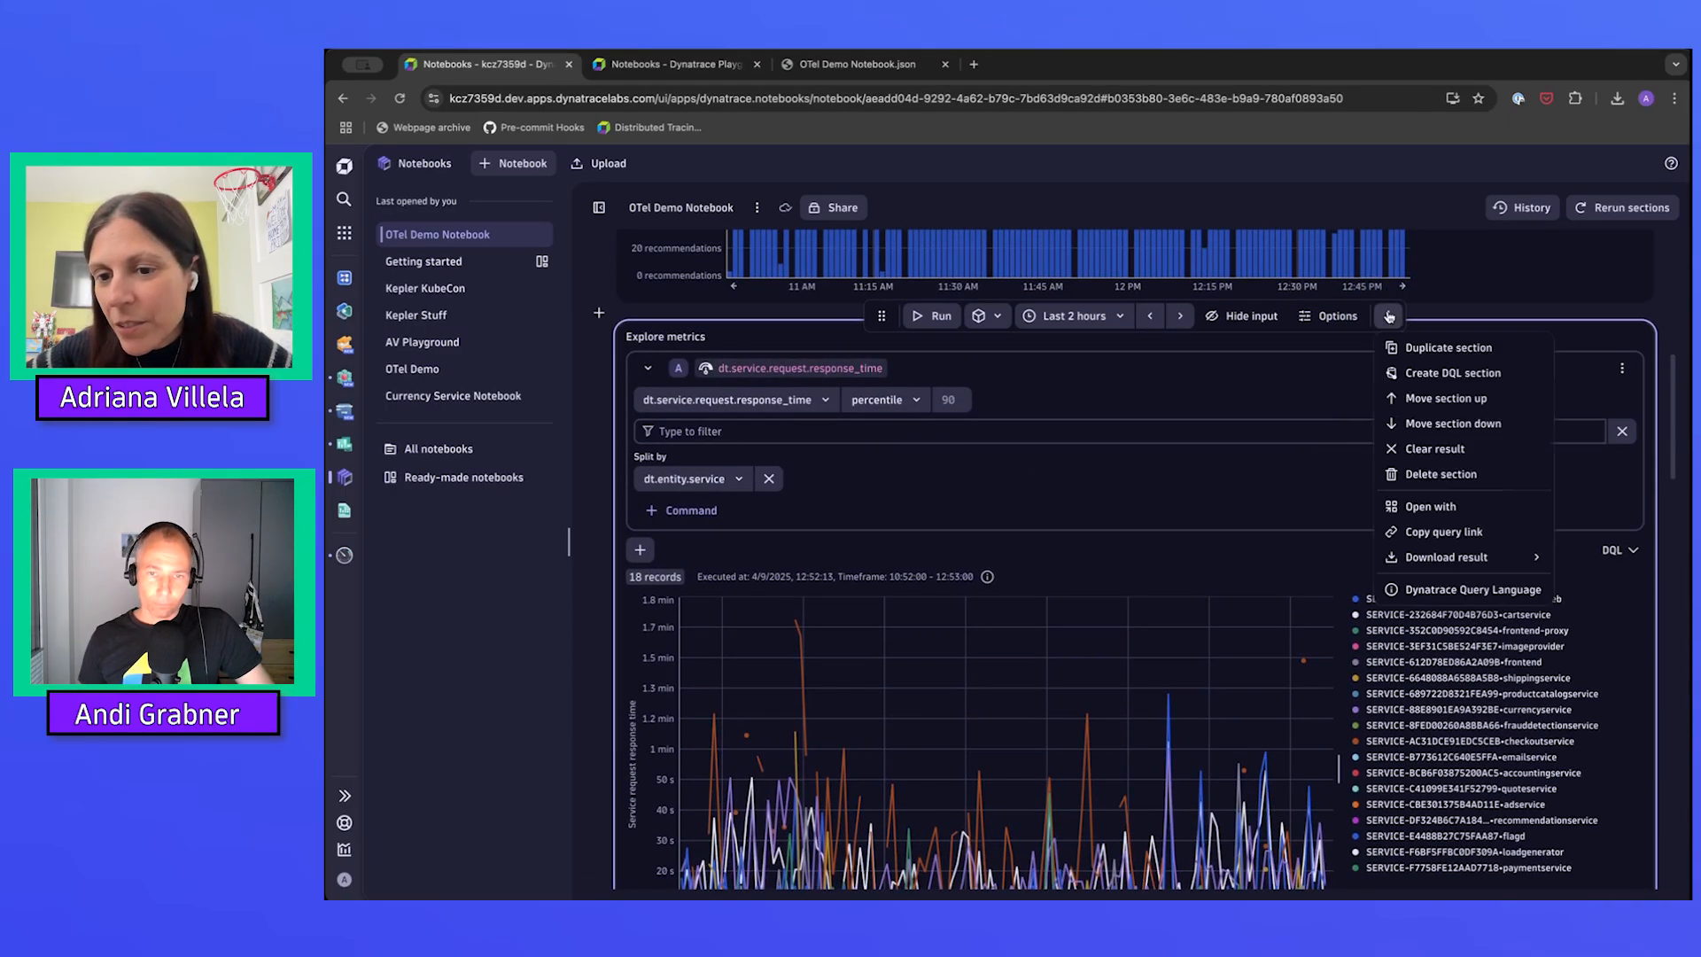
pyautogui.click(1453, 506)
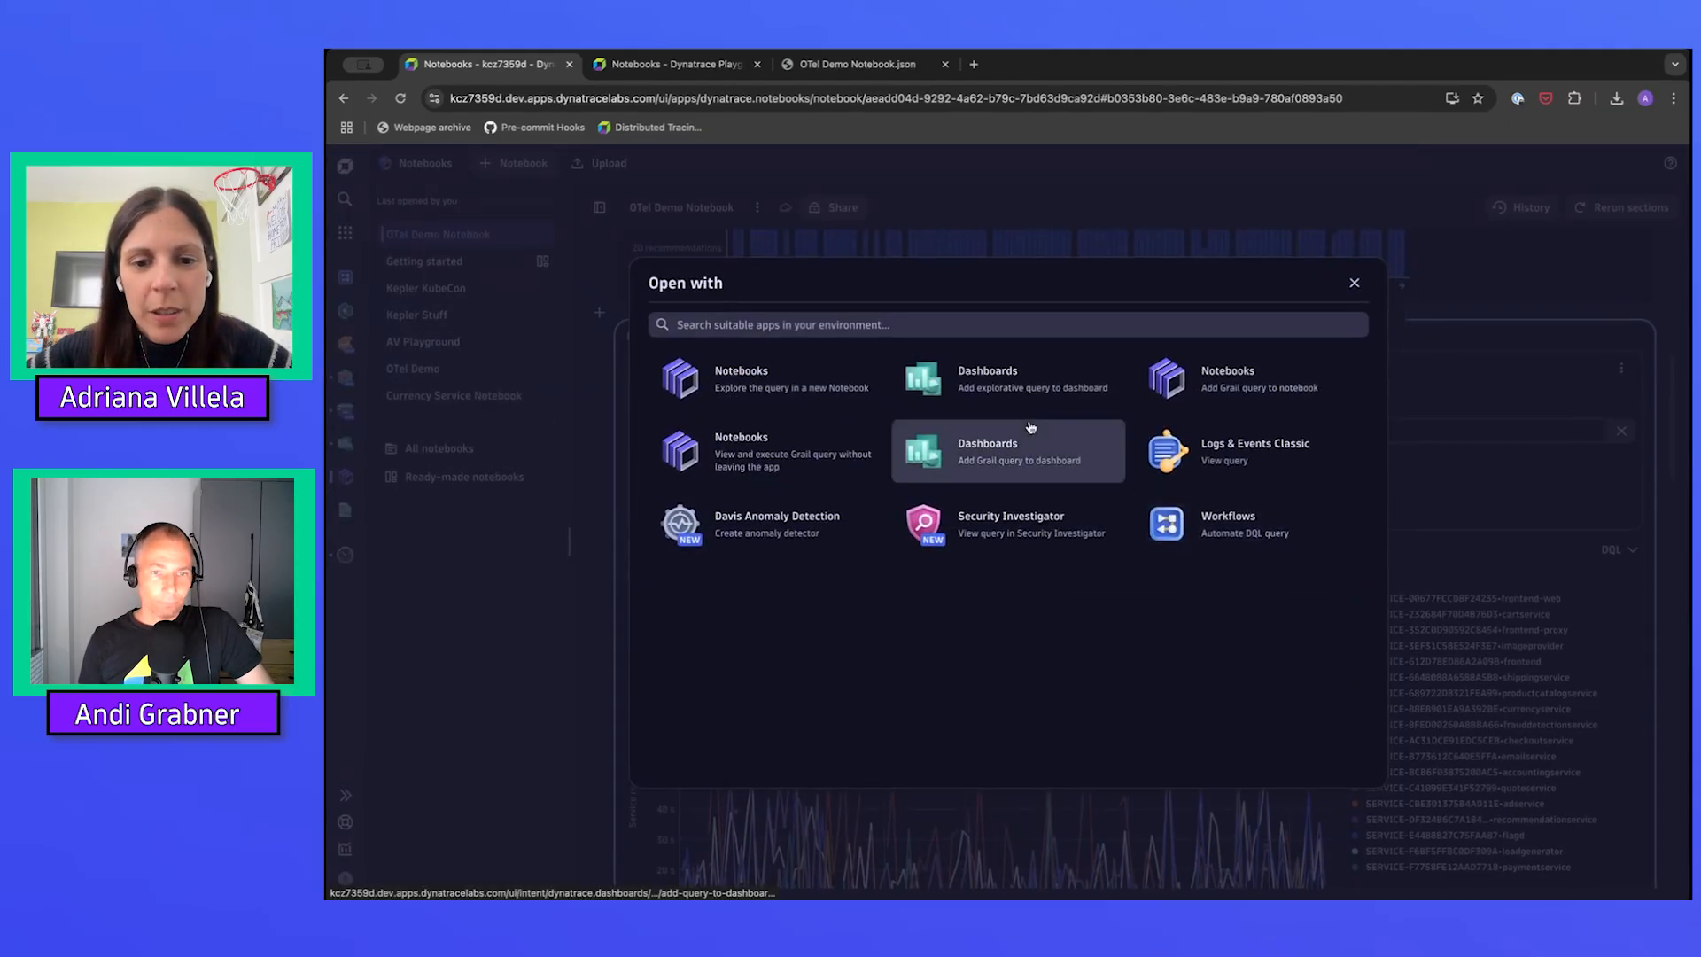
pyautogui.click(1030, 428)
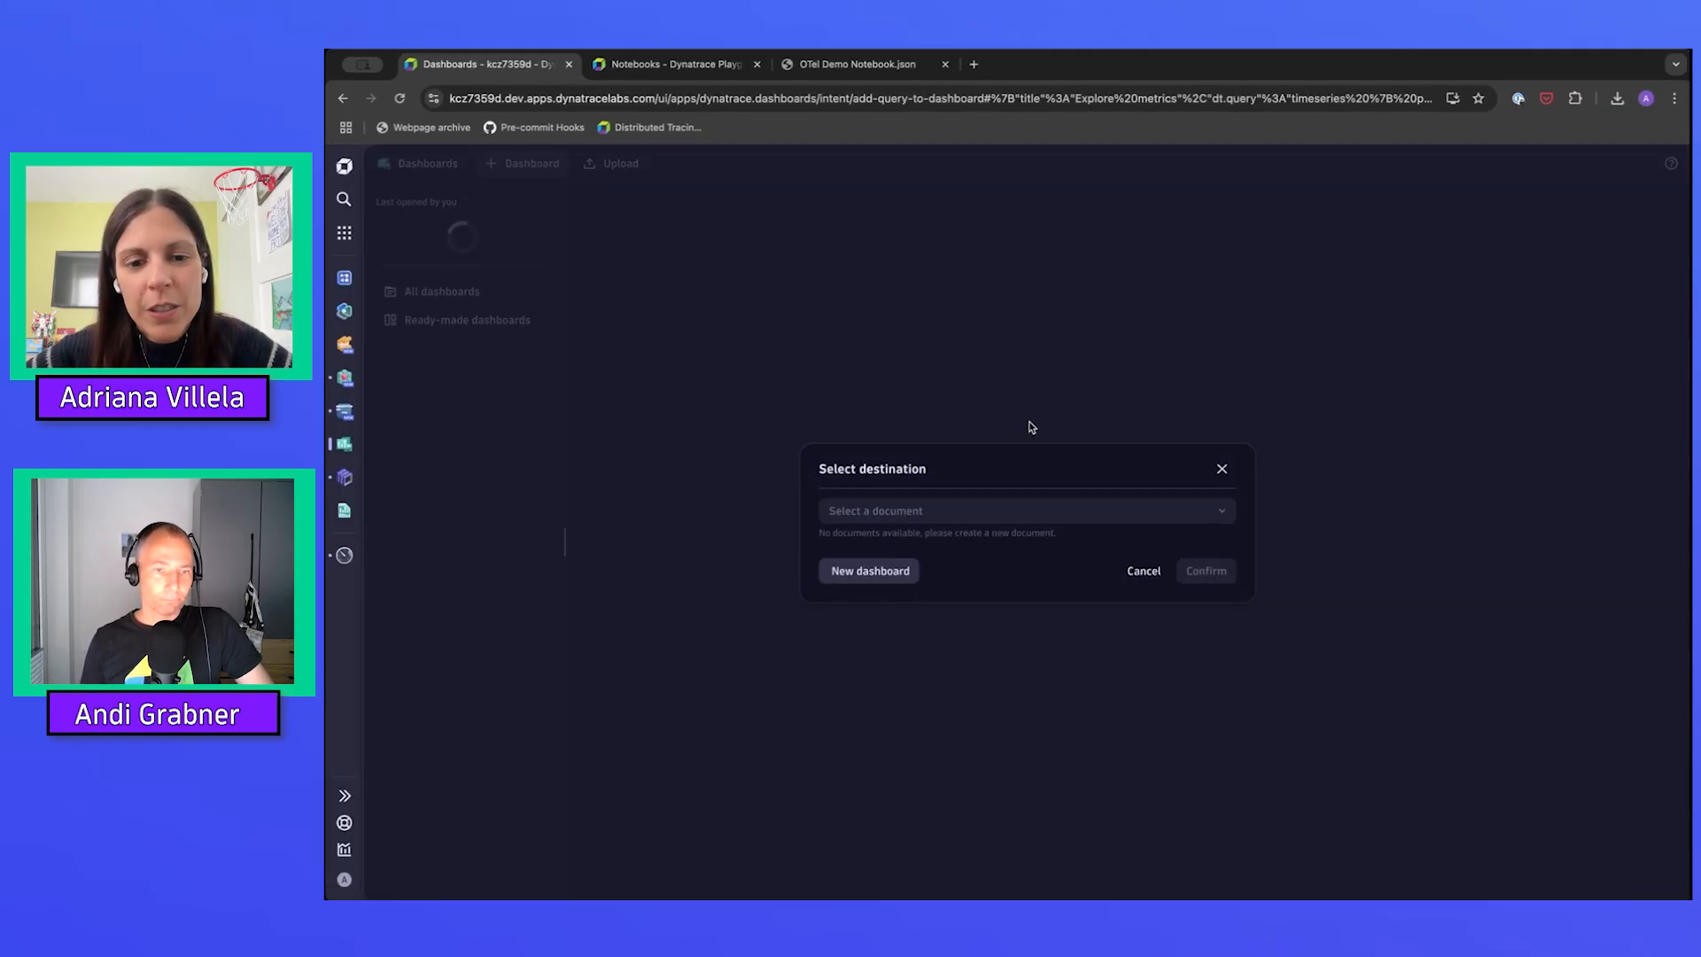
pyautogui.click(998, 521)
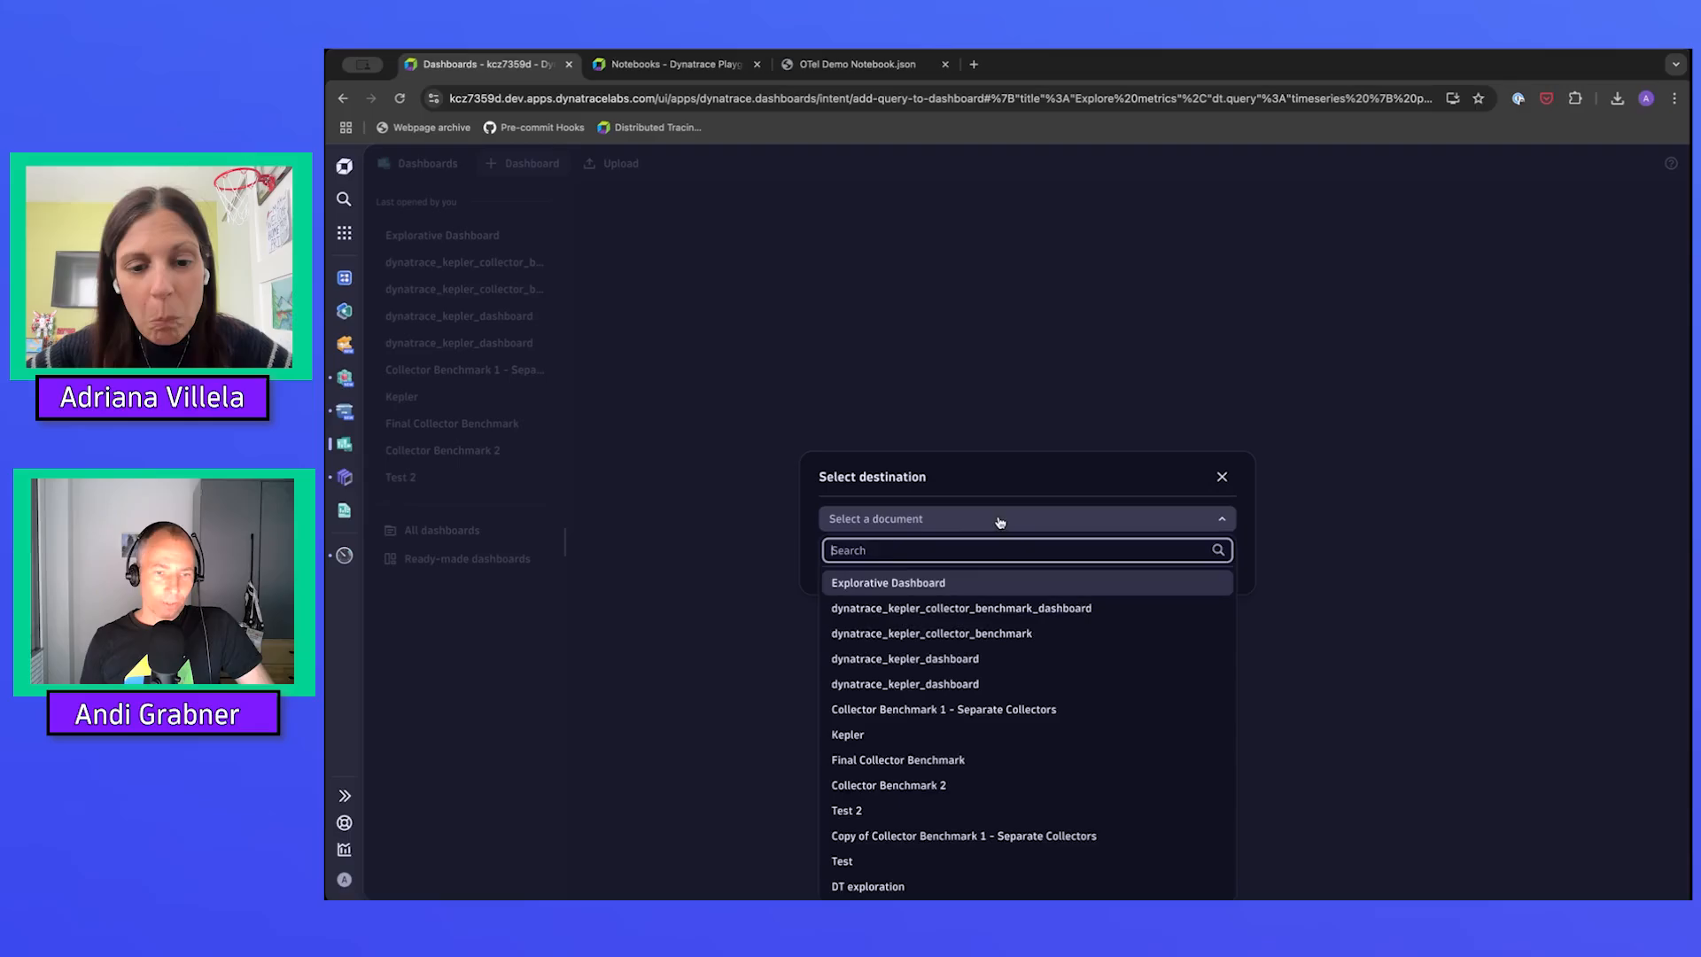
pyautogui.click(956, 585)
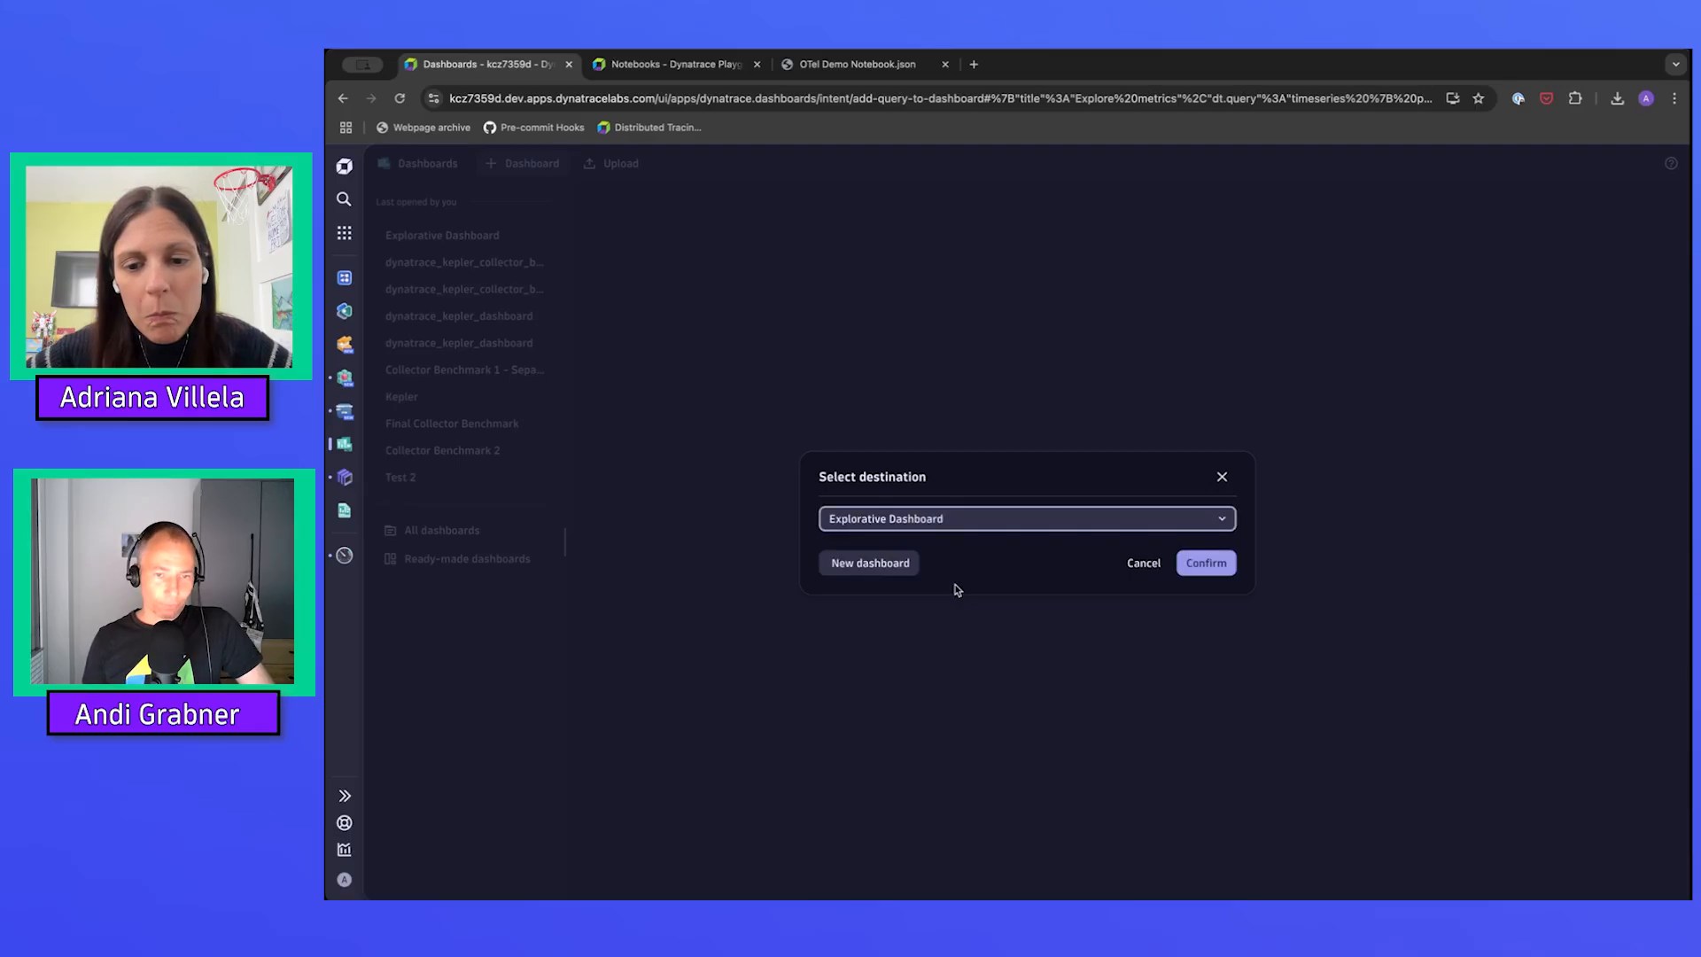
pyautogui.click(1204, 563)
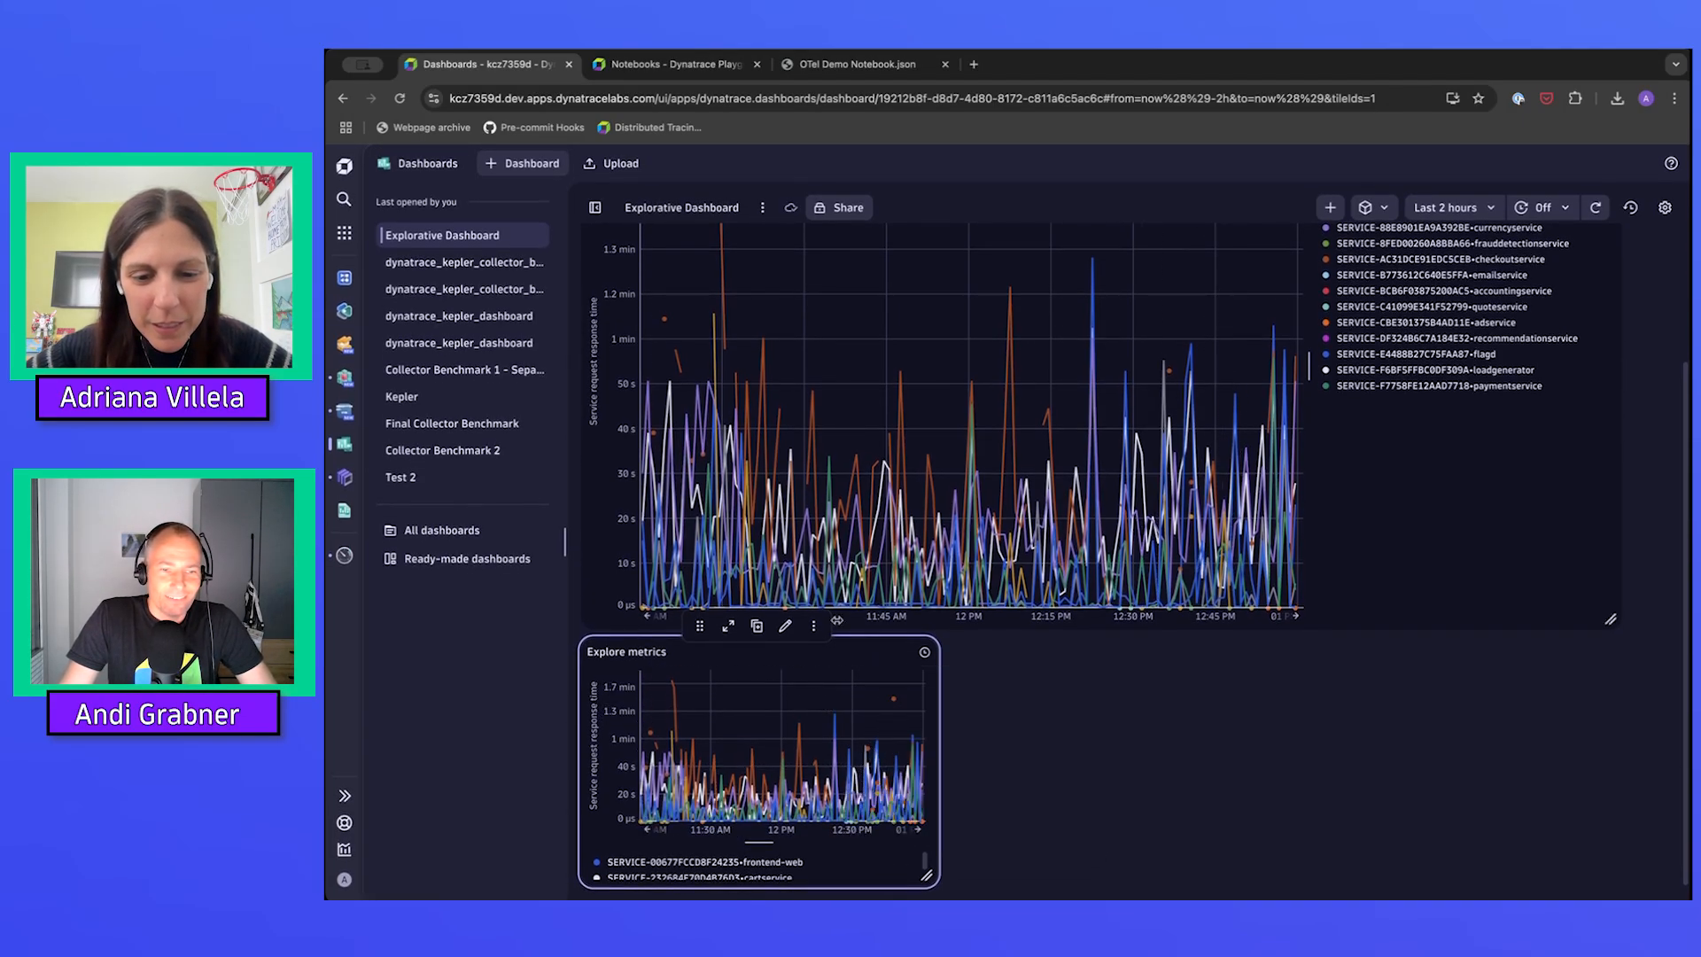
# Open the added DQL tile's settings and enlarge the tile to match the width of the one above
pyautogui.moveTo(919, 715)
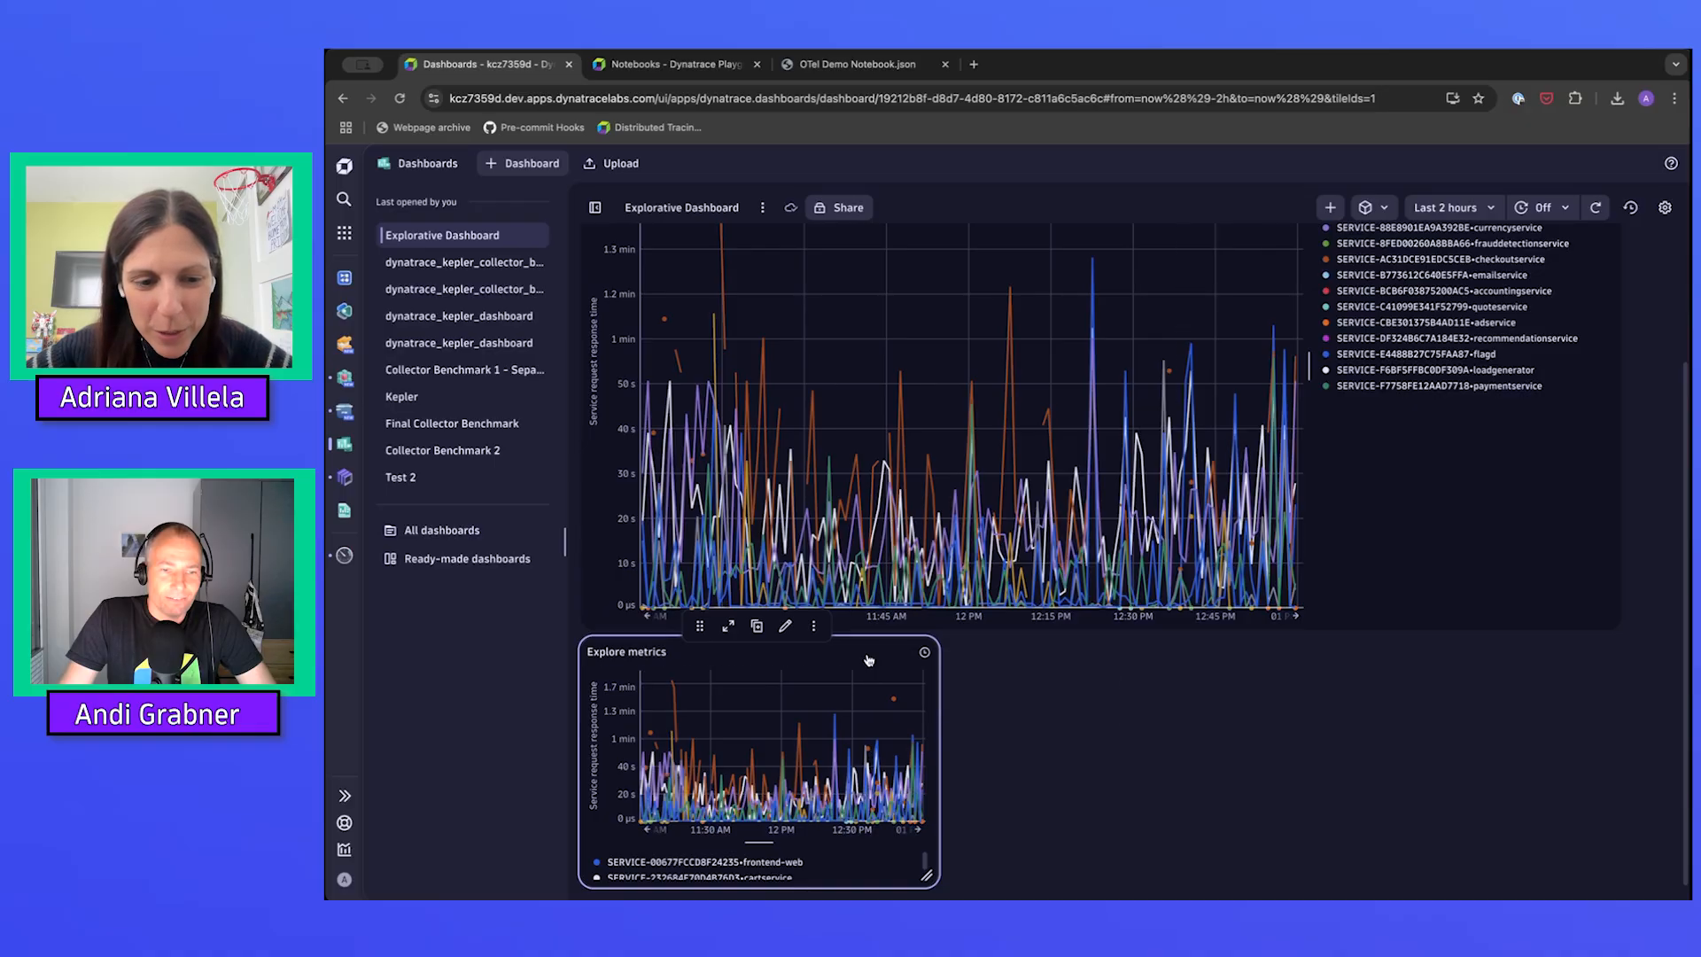
pyautogui.click(786, 627)
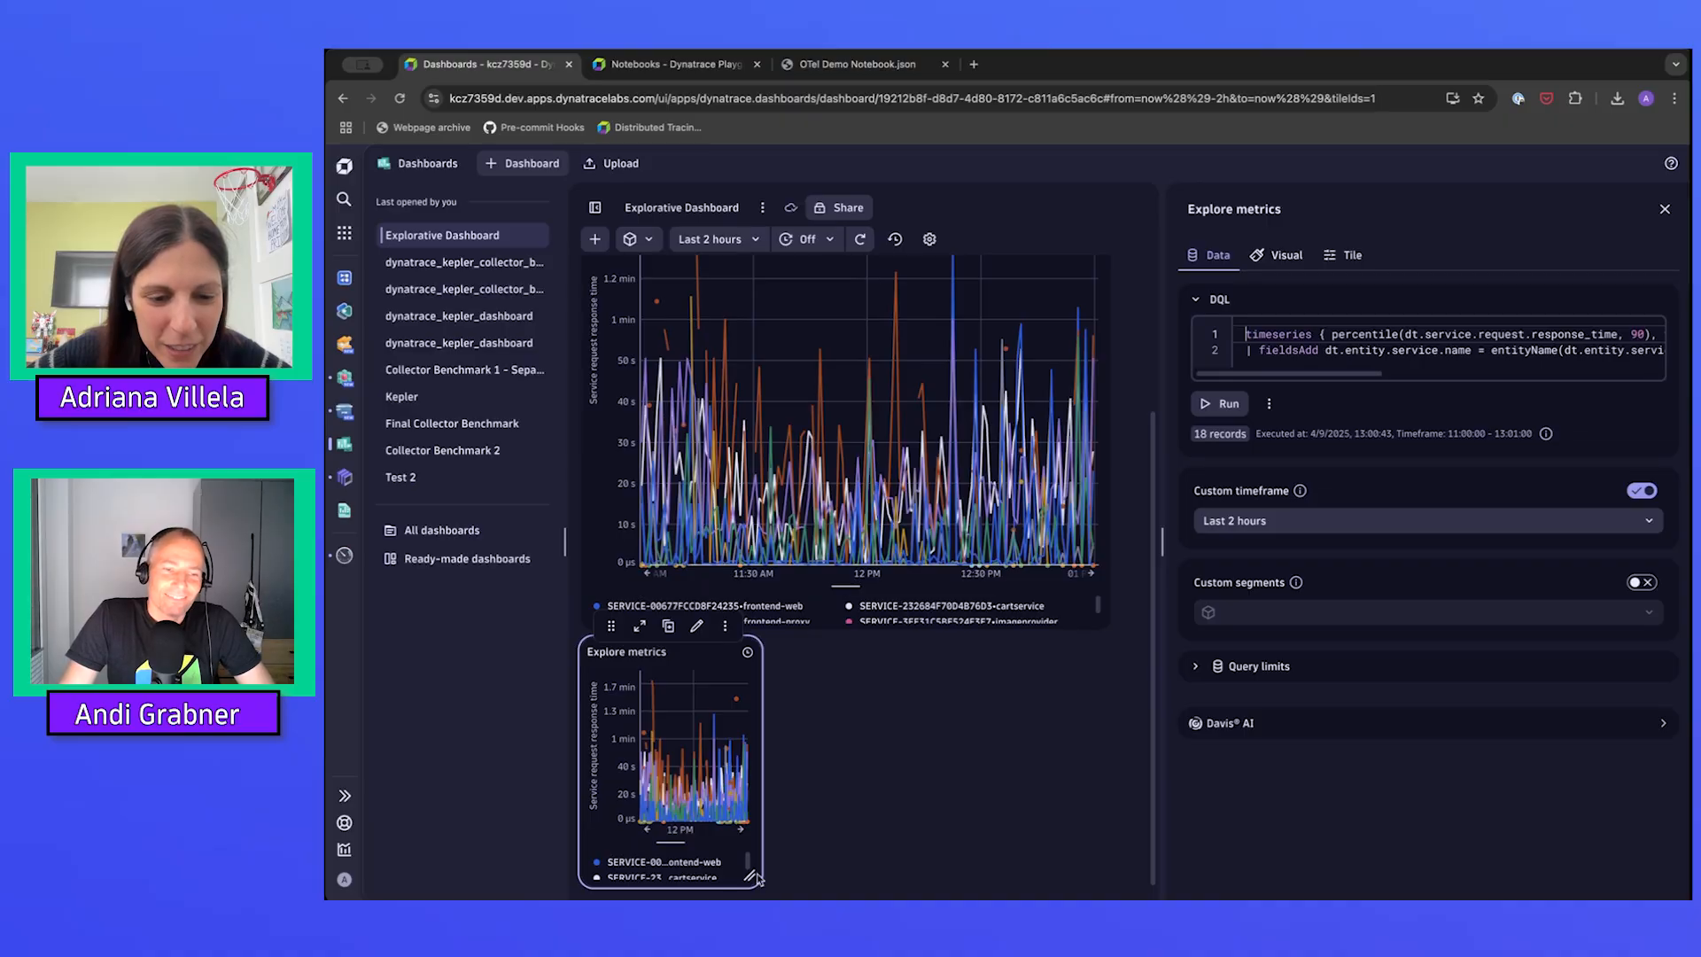
pyautogui.moveTo(754, 879); pyautogui.dragTo(1140, 883)
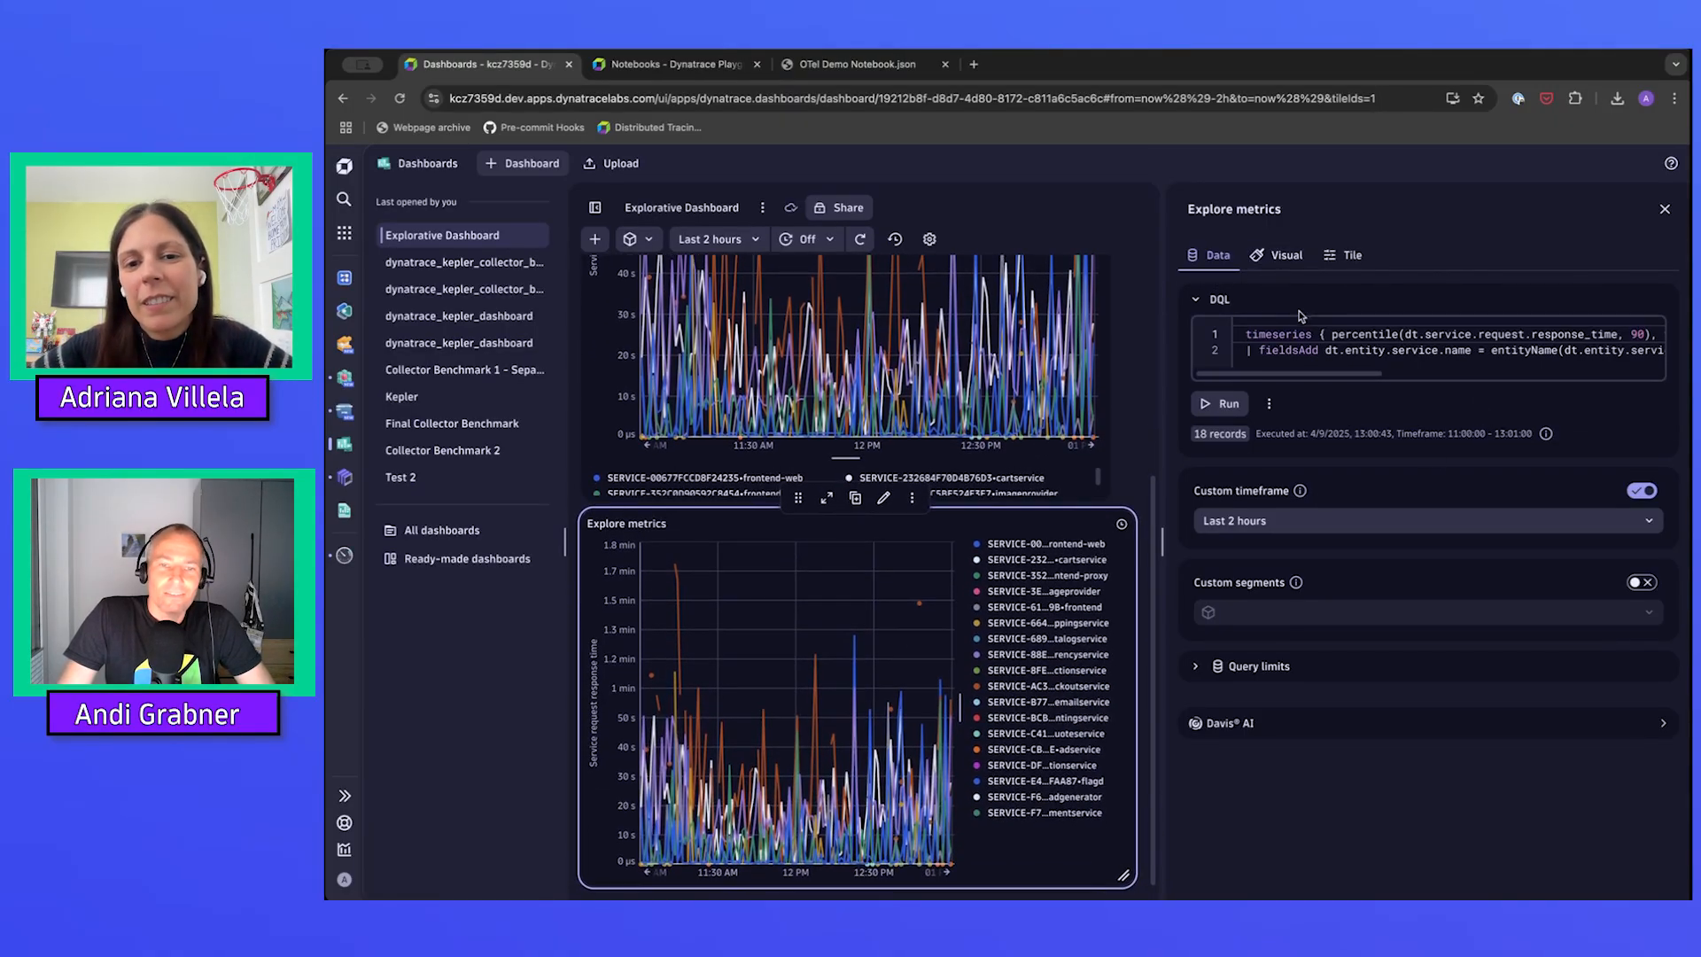
# Compare the explorative tile's query builder with the DQL tile's code editor
pyautogui.click(1101, 485)
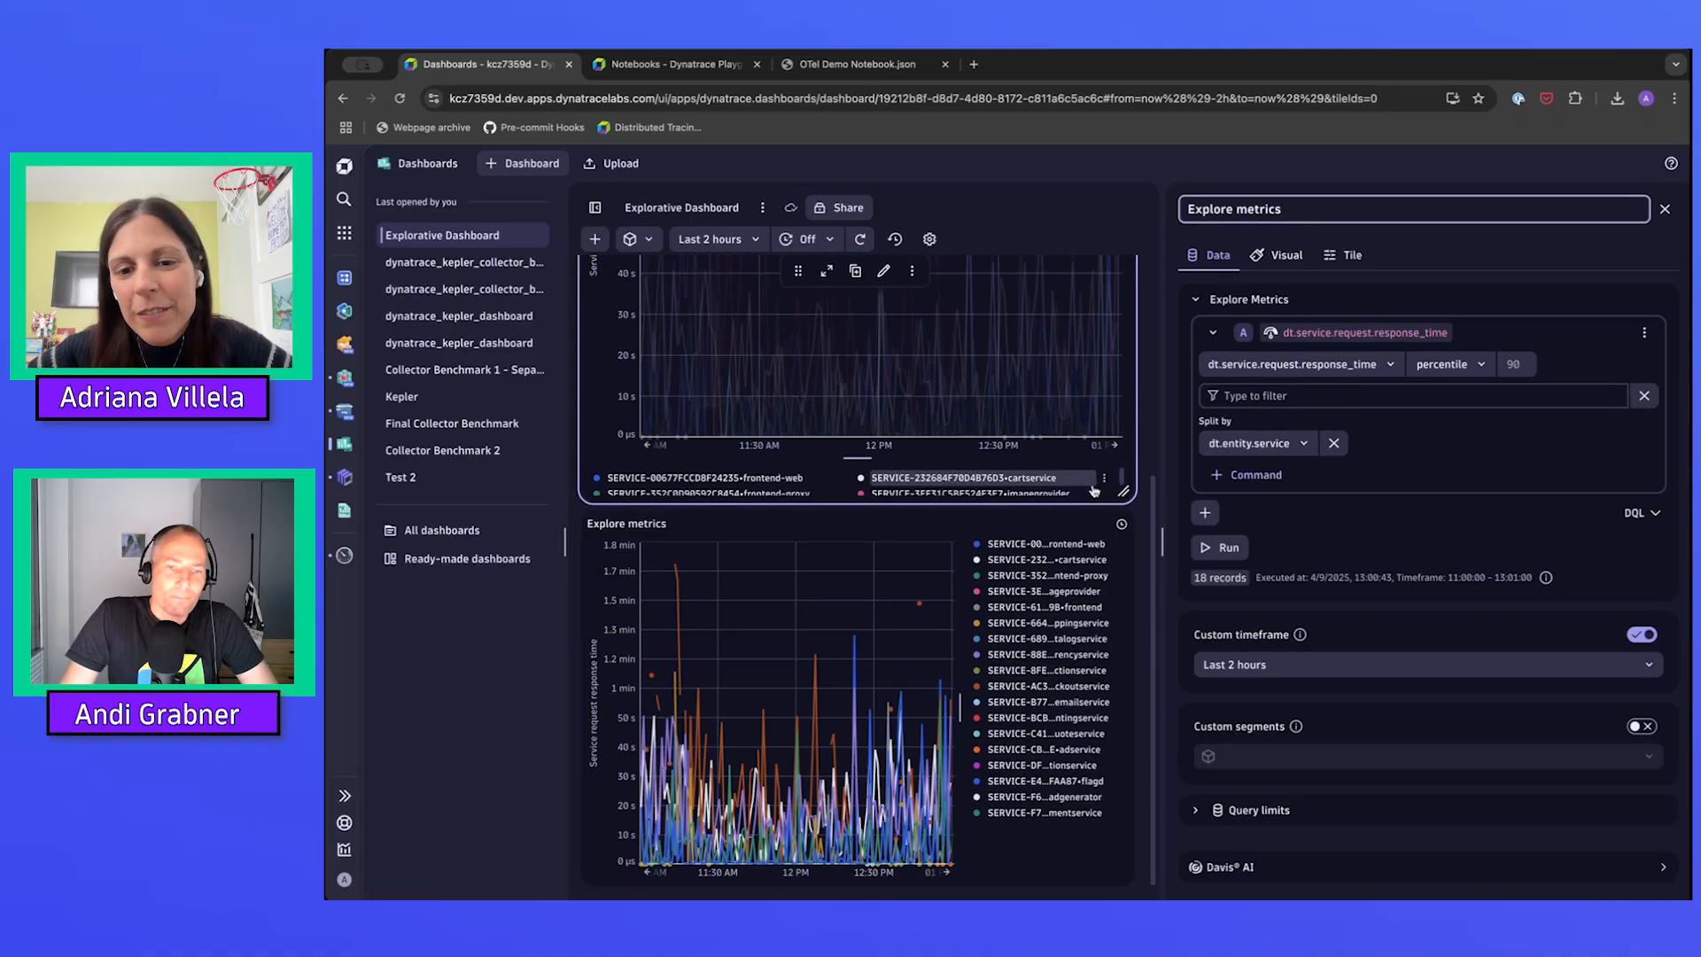
pyautogui.click(1078, 529)
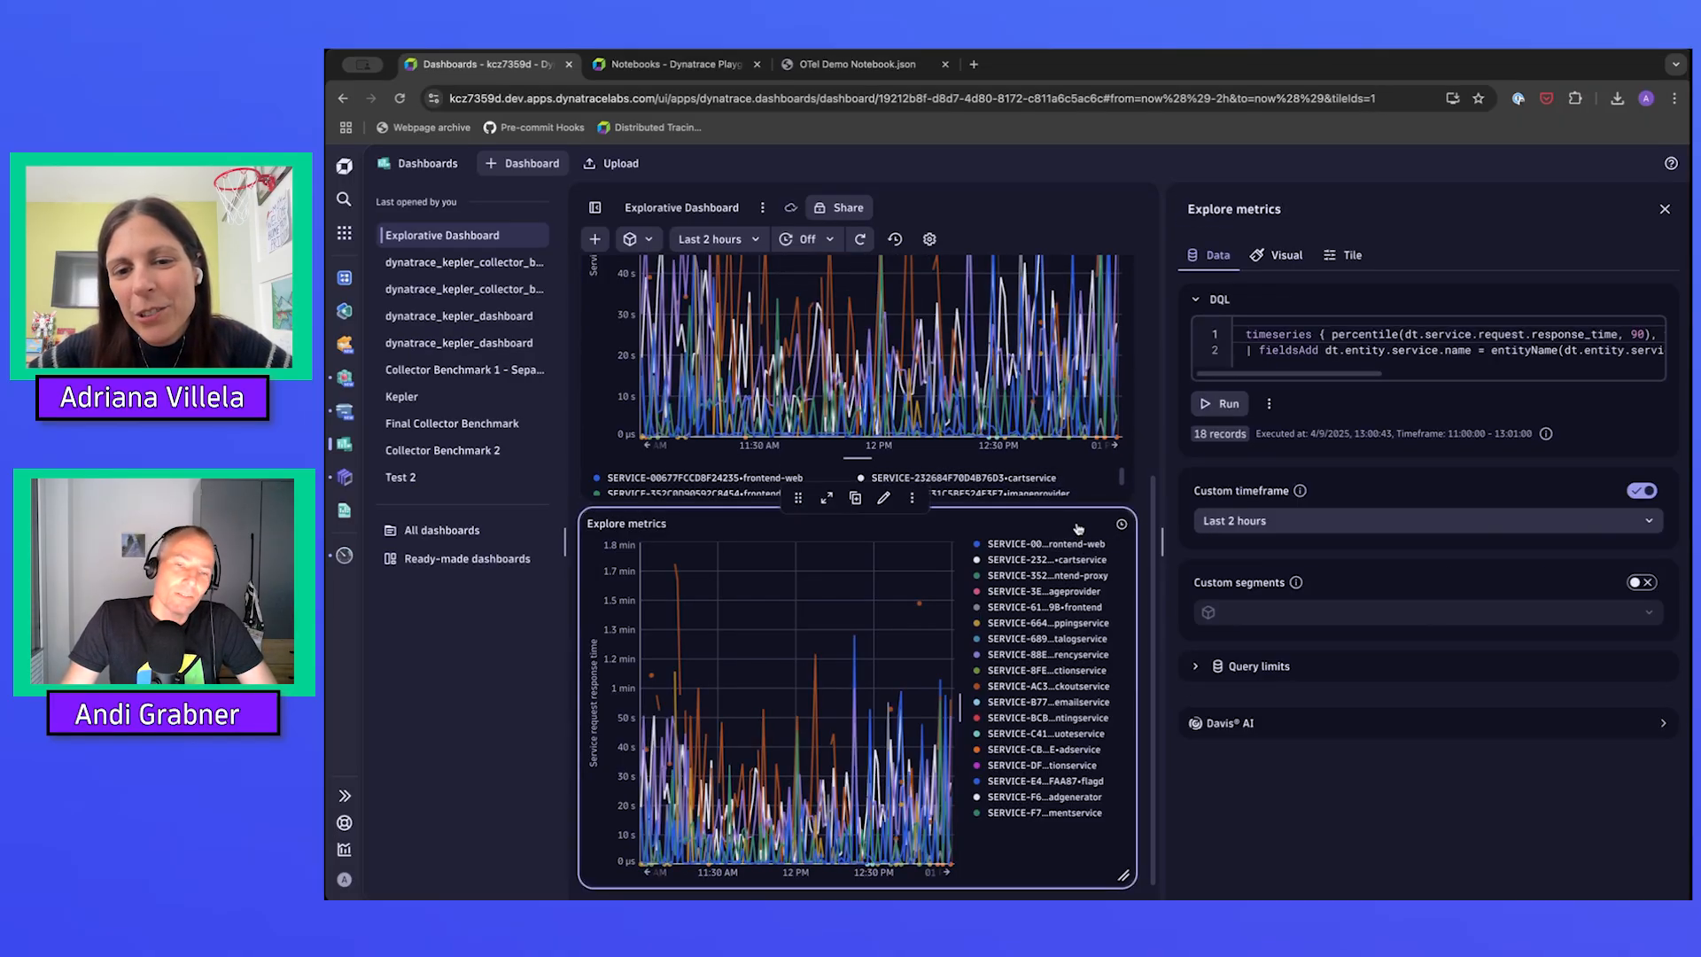
pyautogui.click(1127, 455)
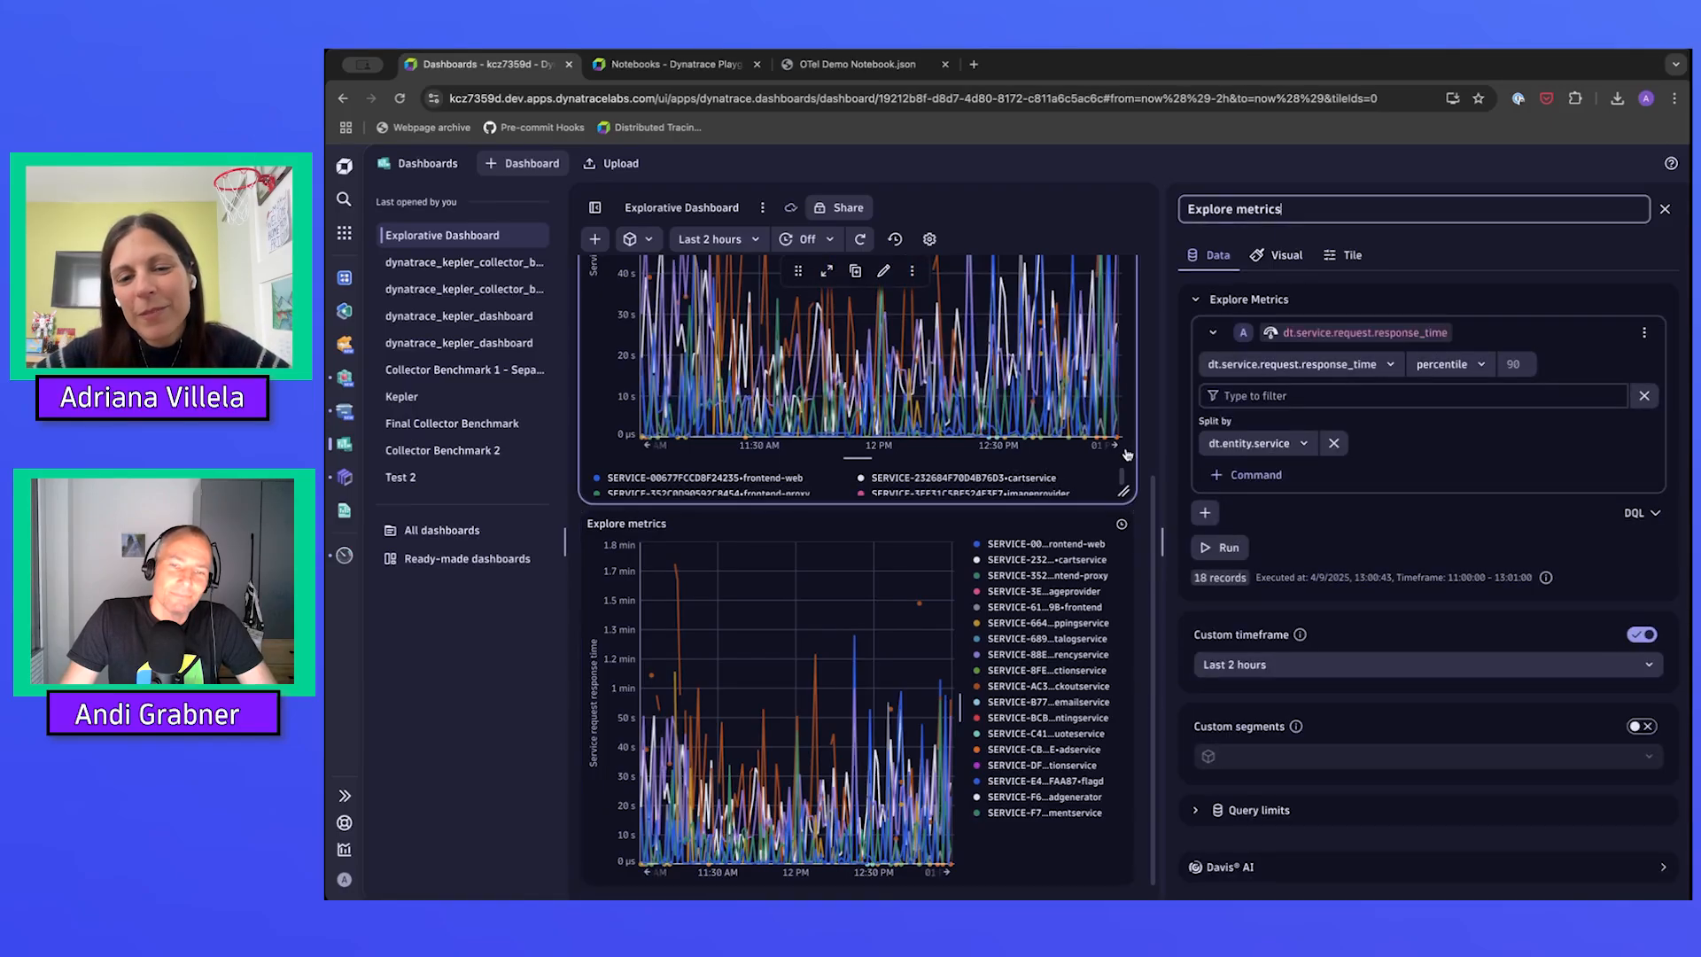
pyautogui.click(1074, 527)
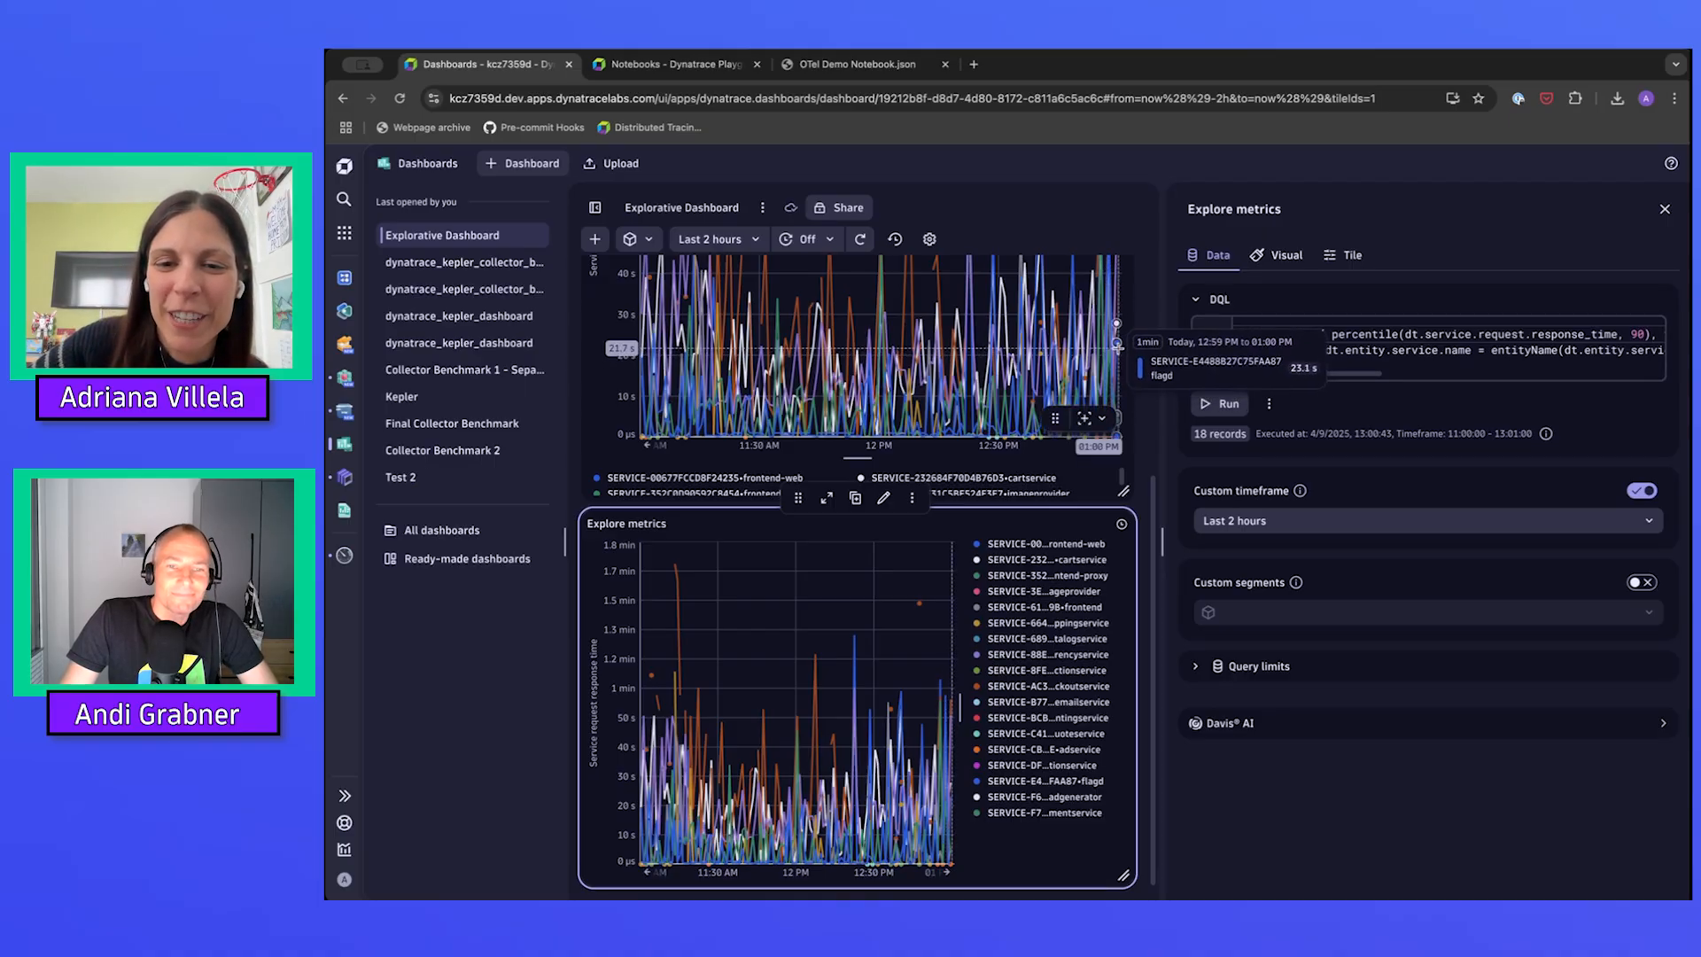
pyautogui.click(1124, 352)
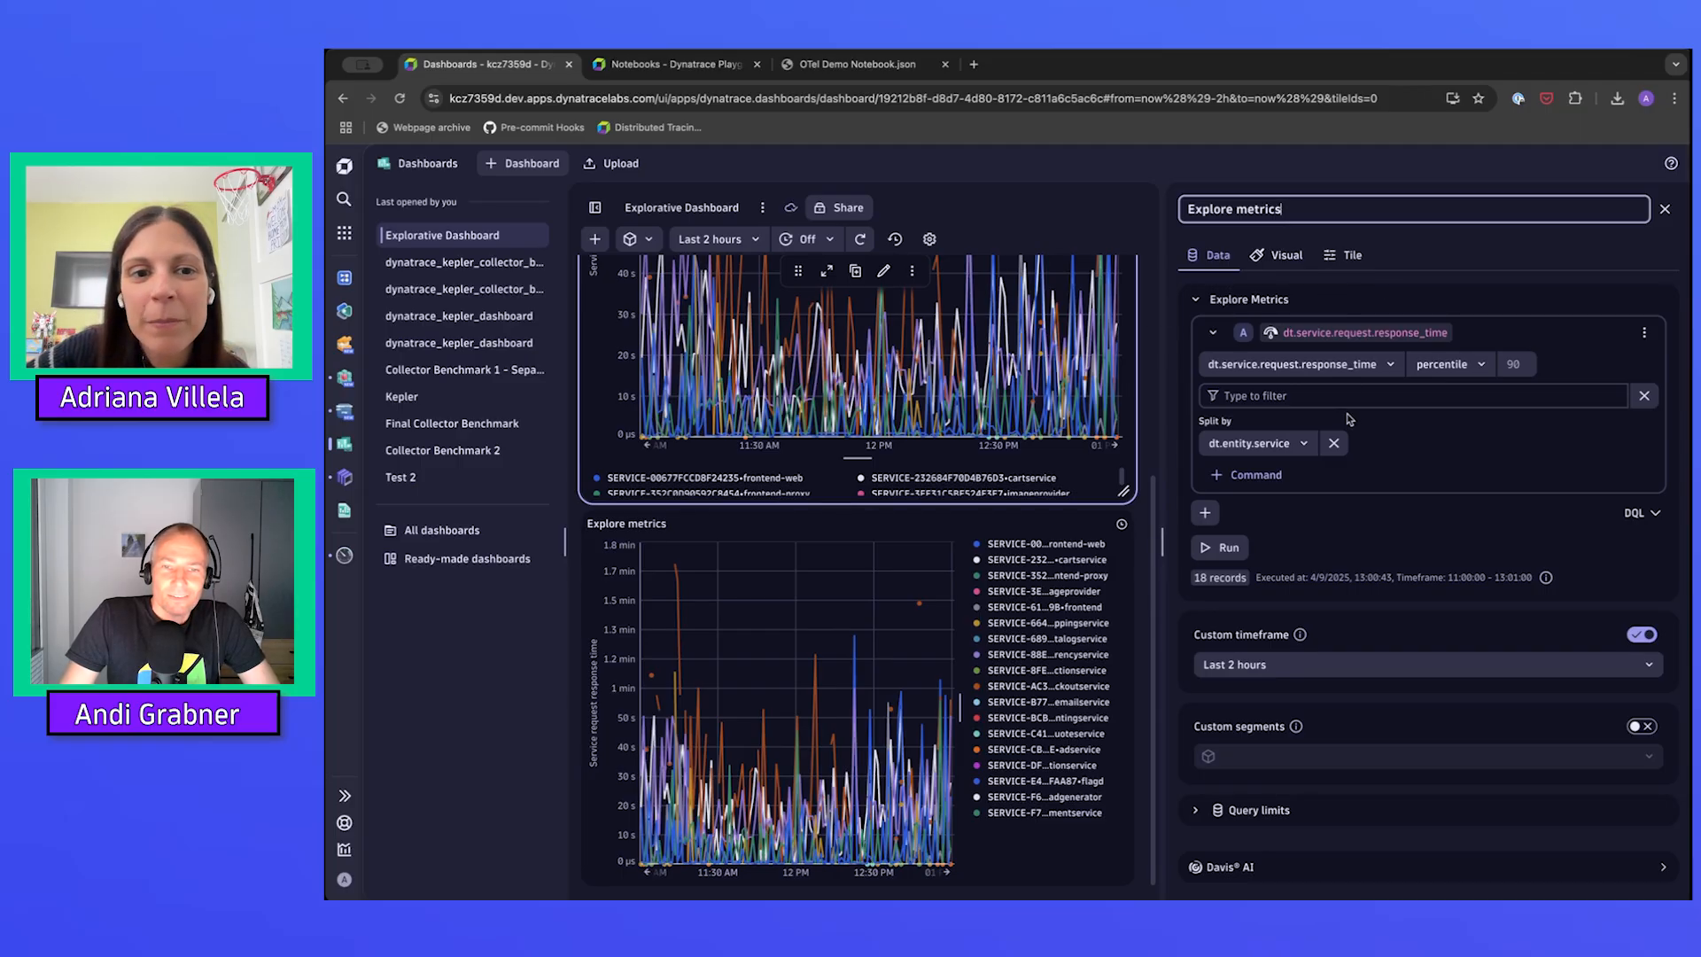
# Look at the explorative tile's available actions, including Create DQL tile, and close its settings
pyautogui.scroll(4, 885, 266)
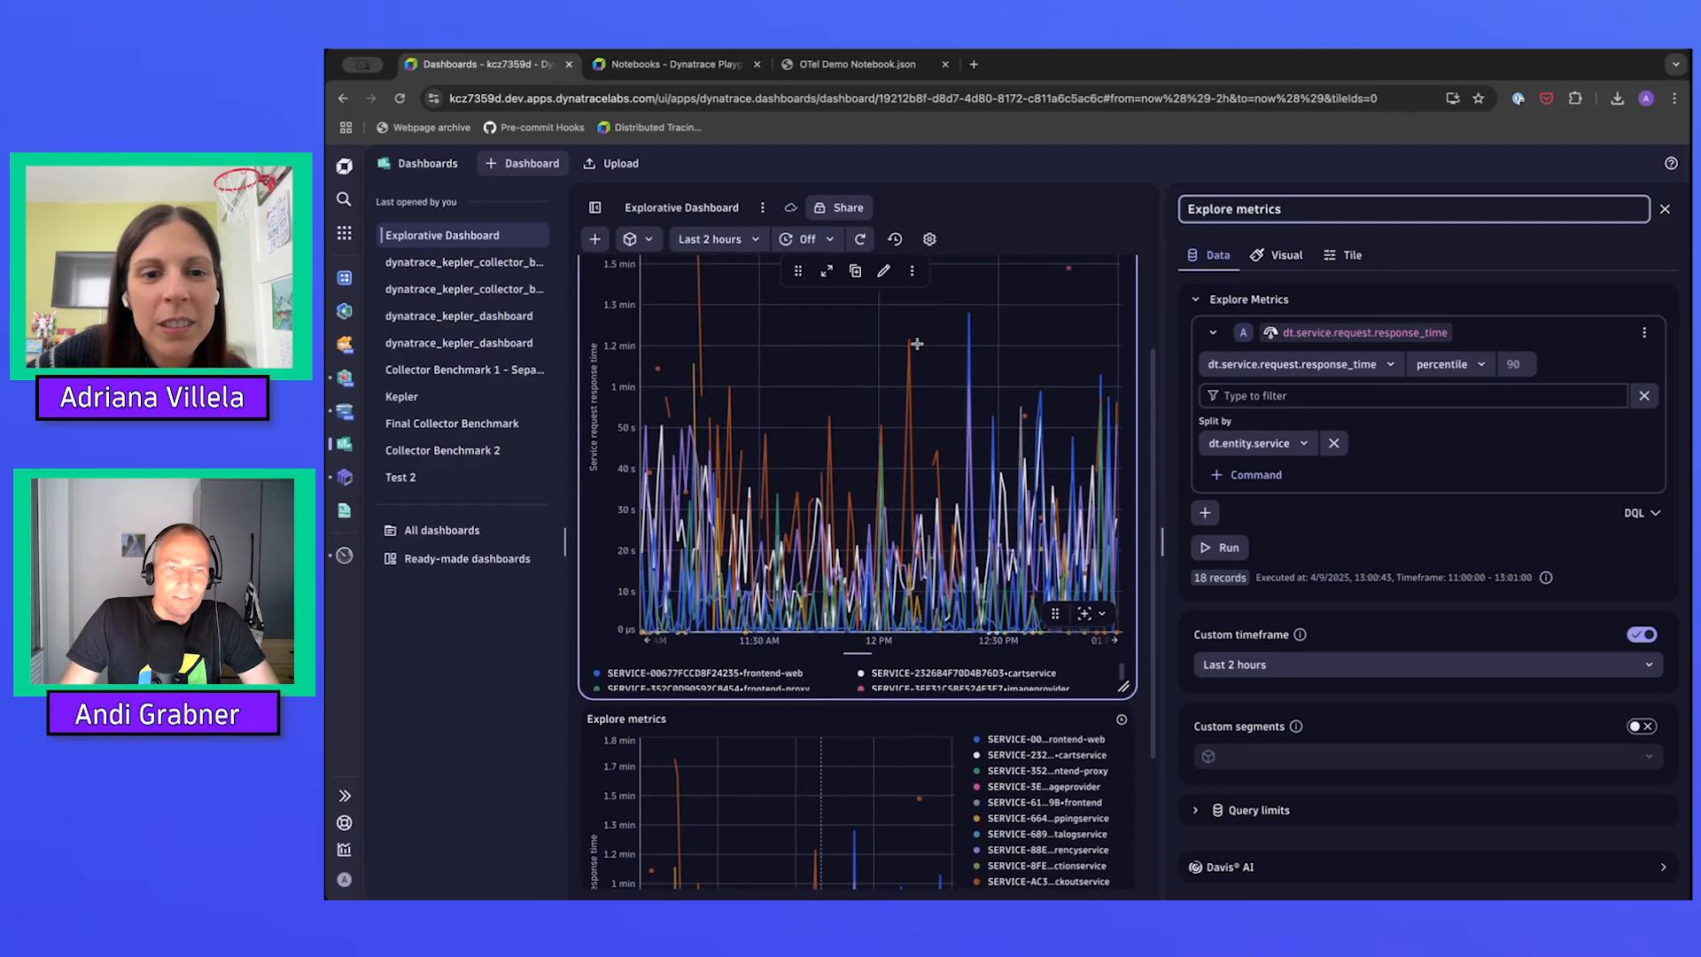
pyautogui.click(912, 271)
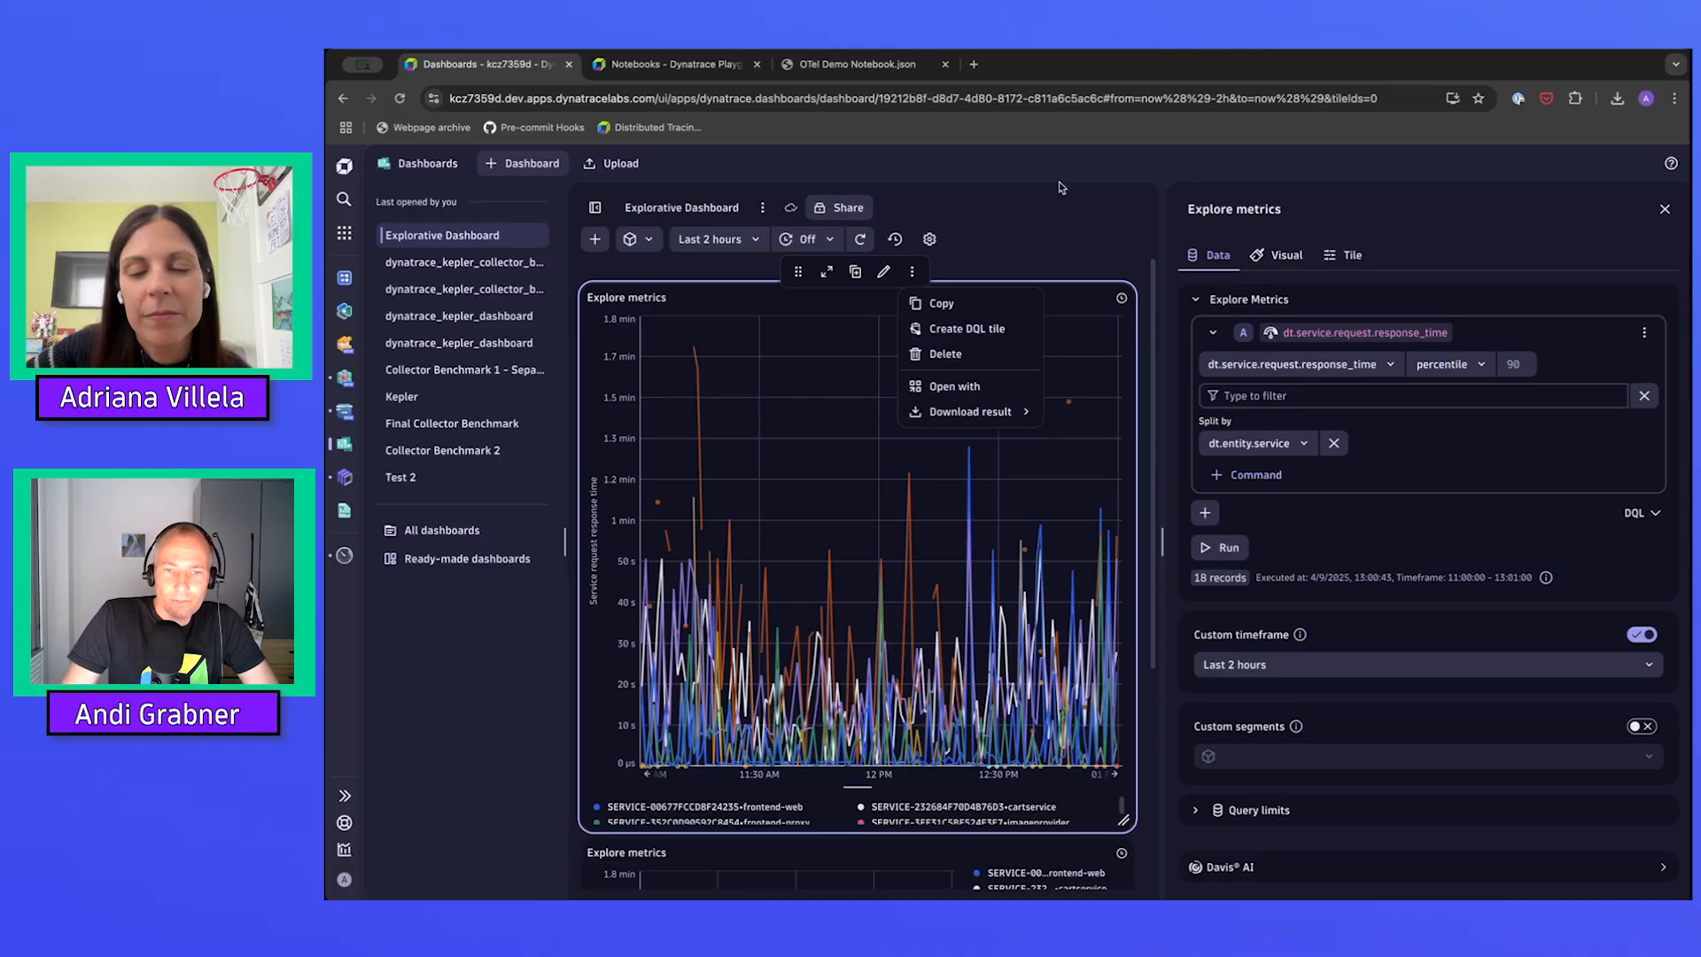
pyautogui.click(1106, 255)
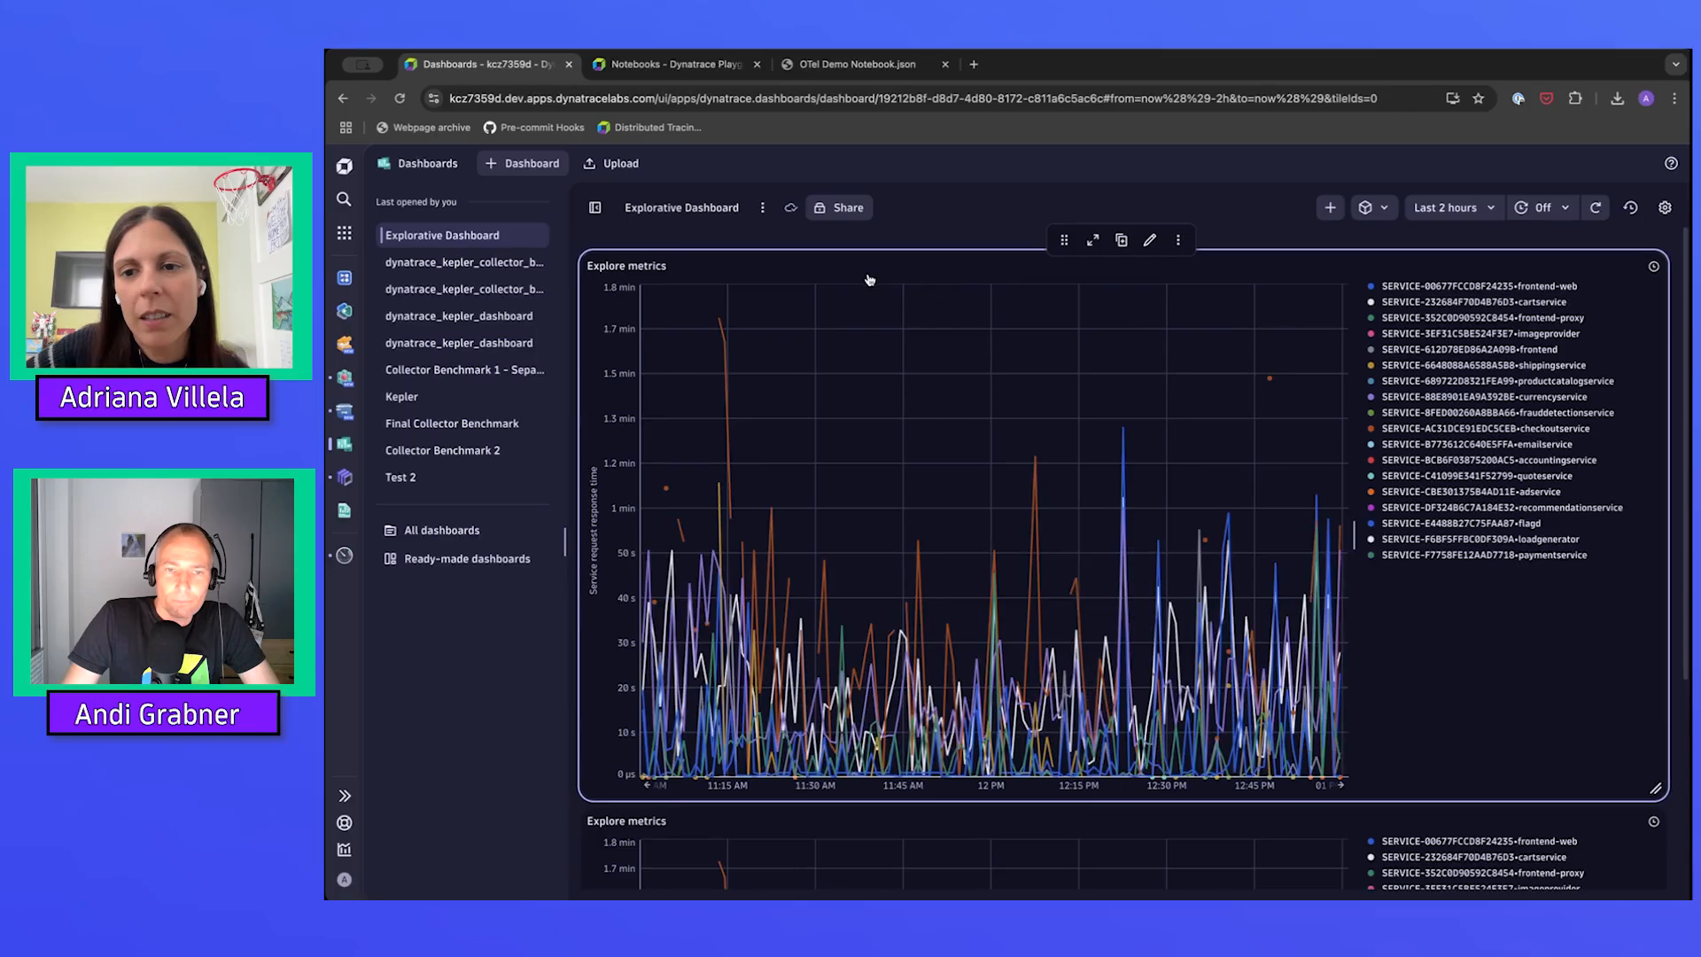
# Reveal the generated DQL in the explorative tile's settings and copy the query
pyautogui.click(1148, 241)
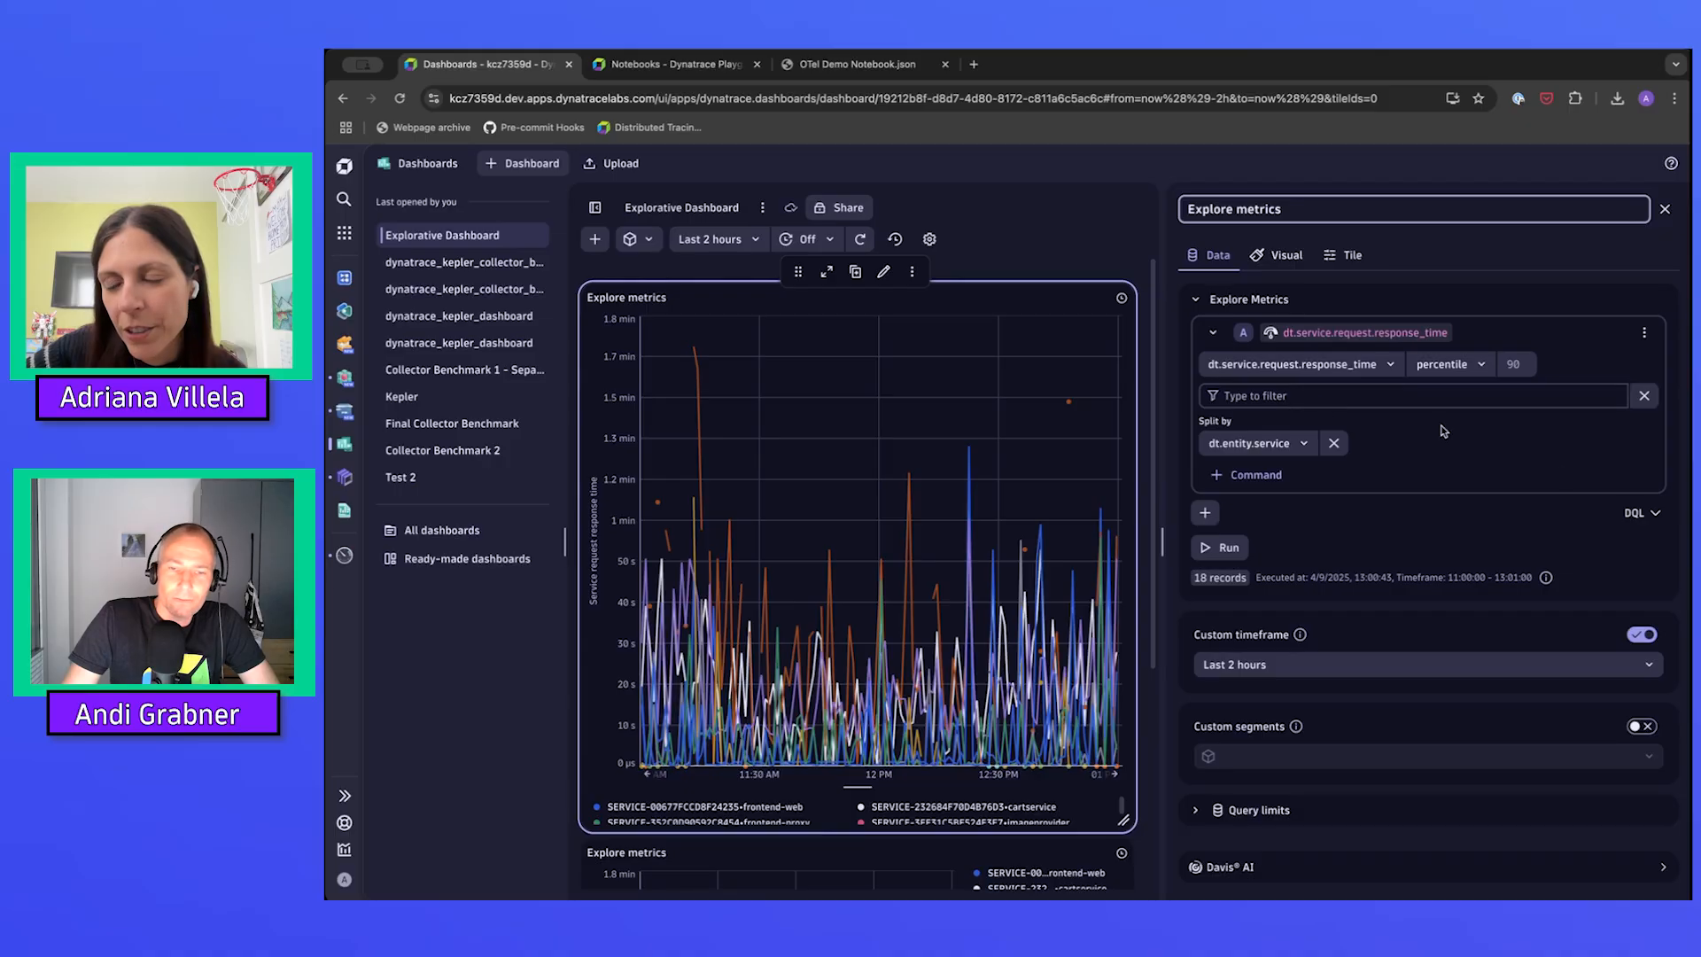
pyautogui.click(1662, 516)
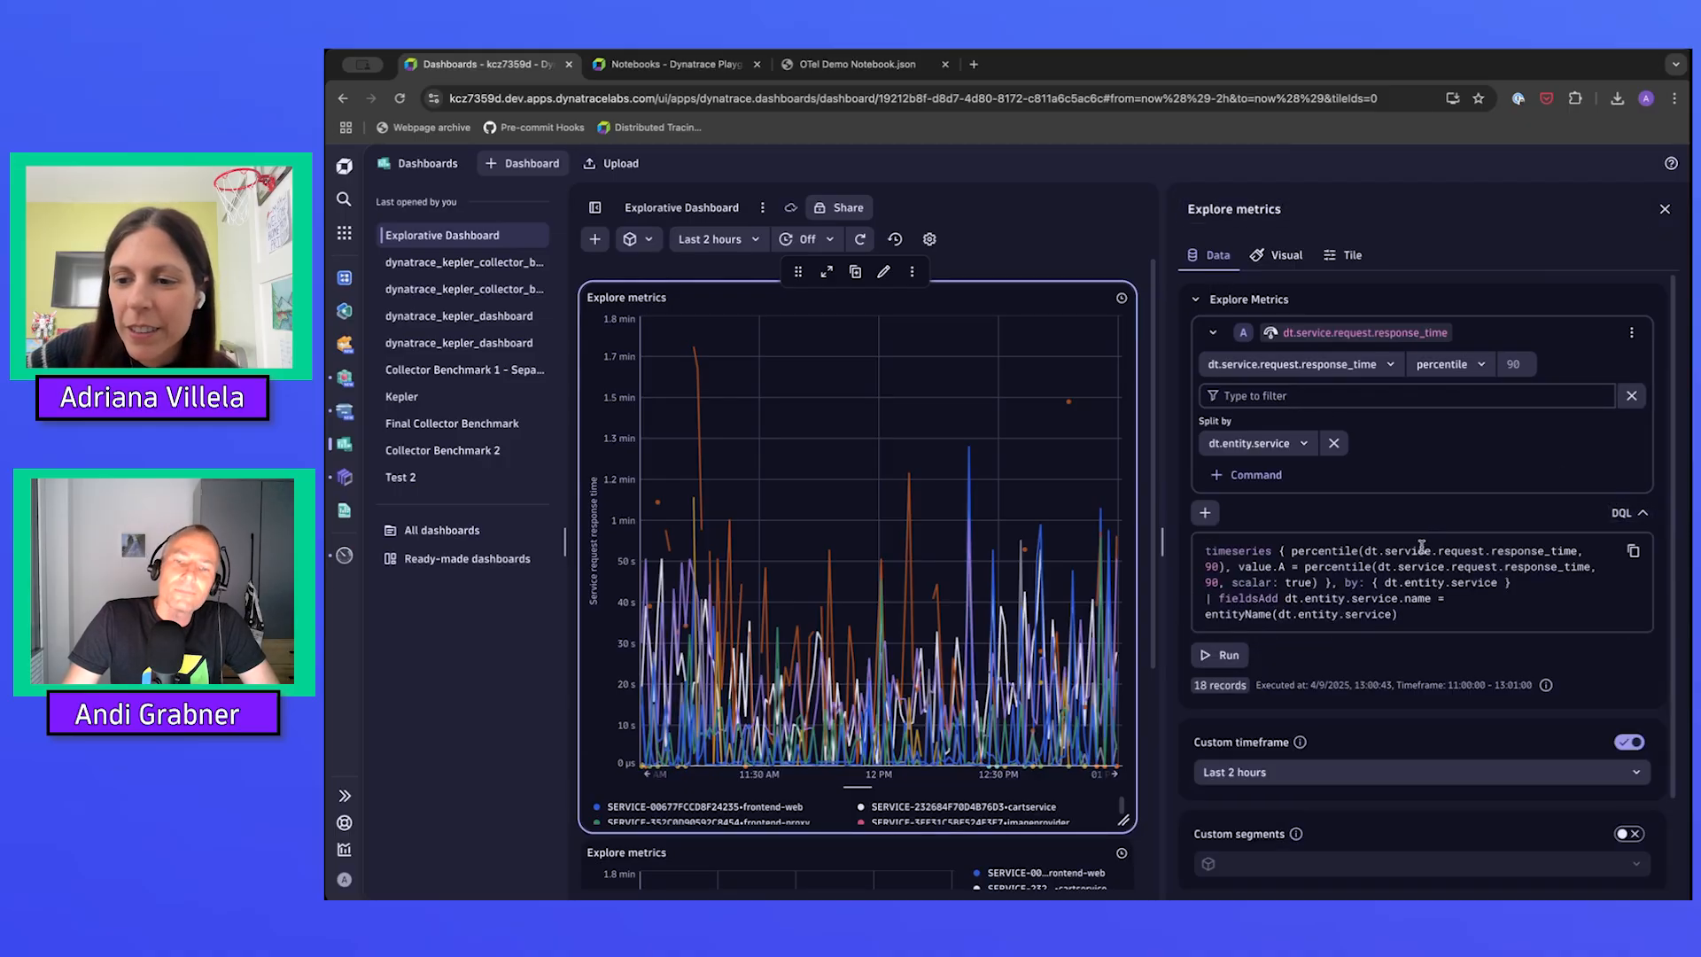
pyautogui.click(1641, 551)
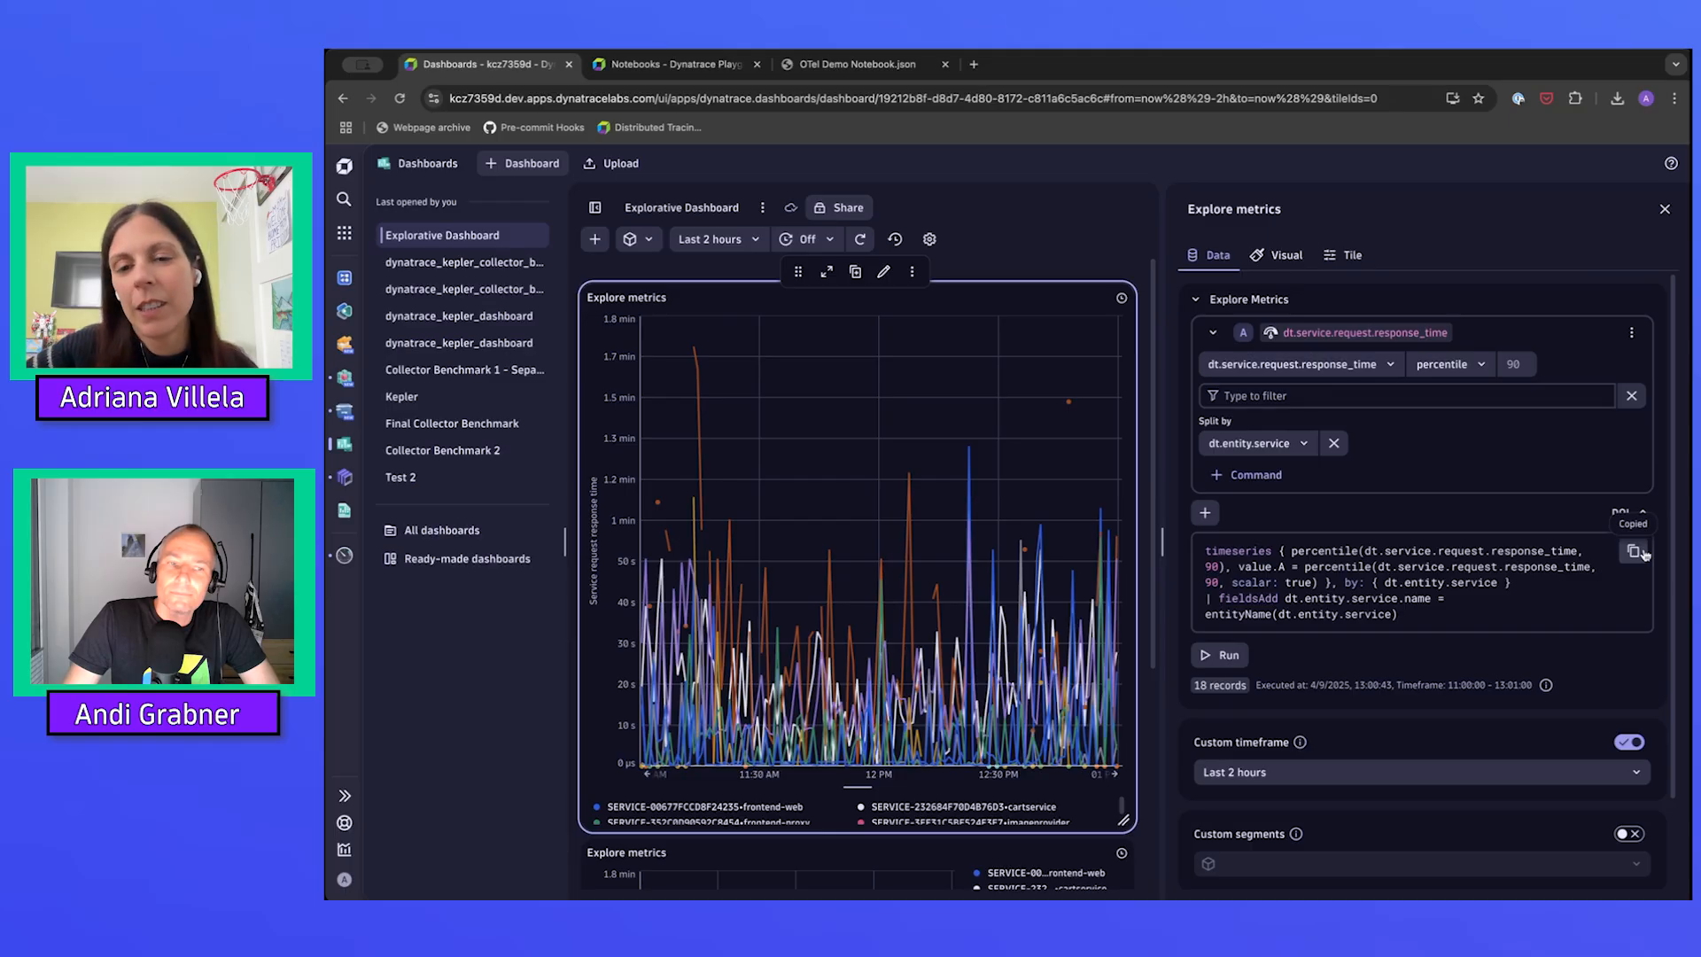